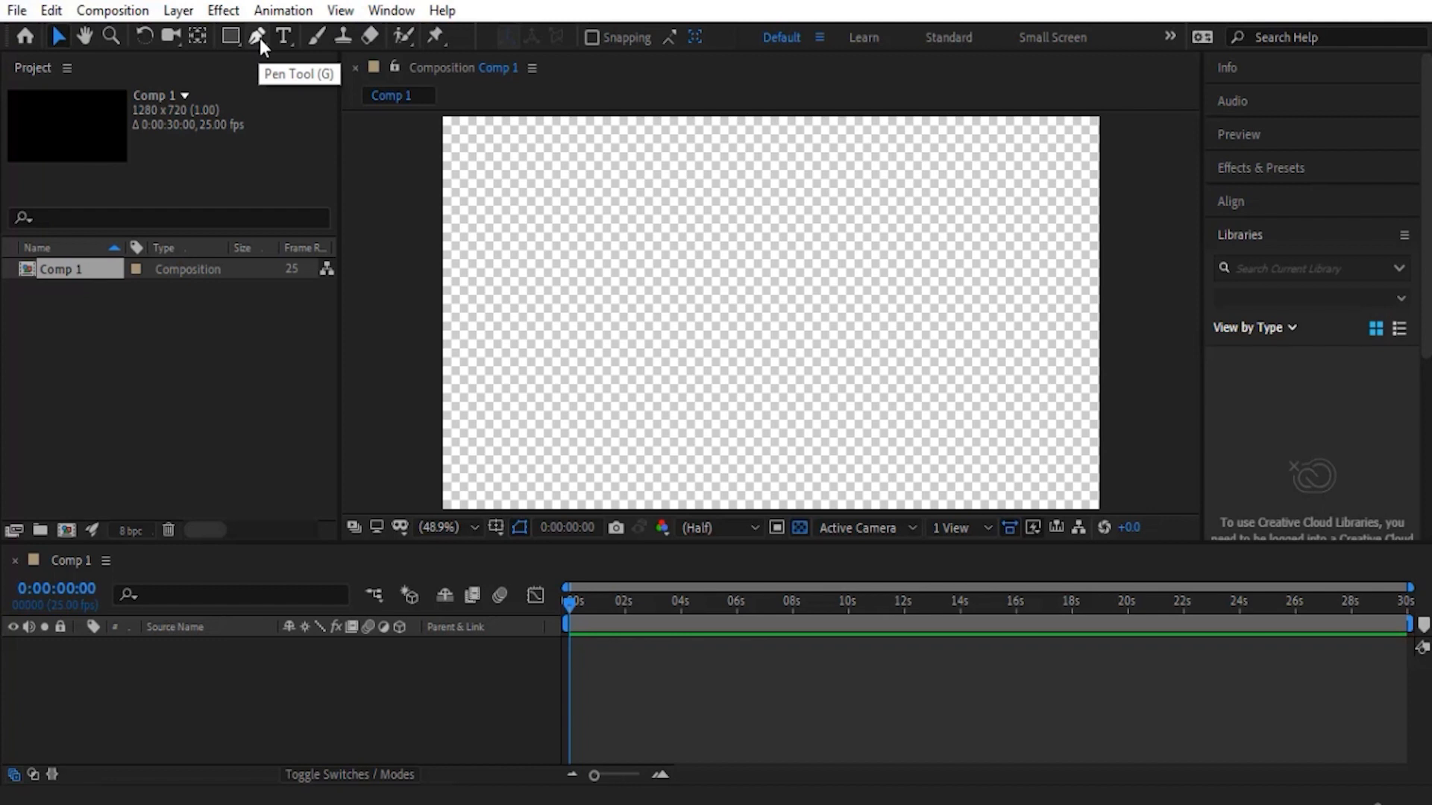
- Draw a closed four-point square with the Pen tool near the composition's upper-right corner
click(260, 38)
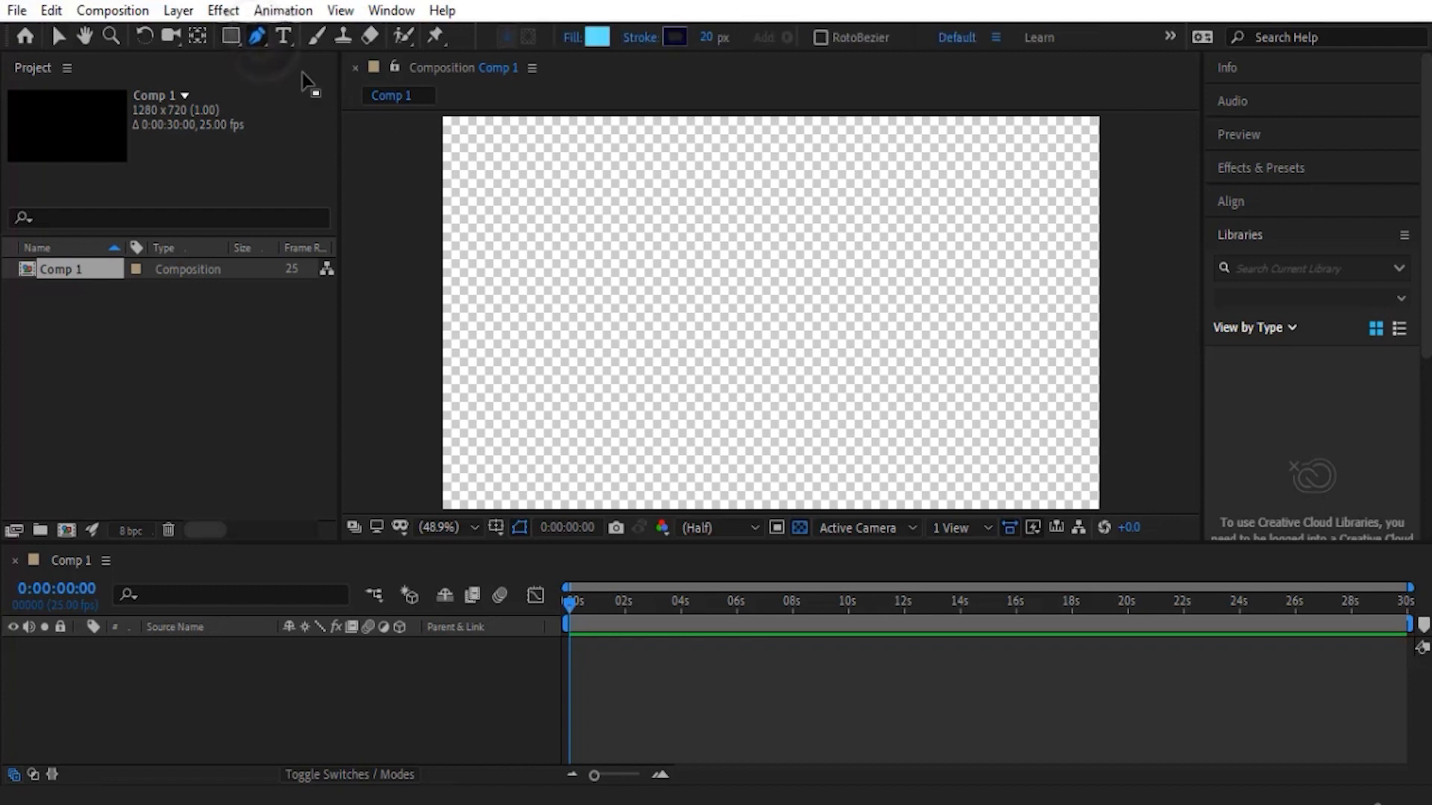
click(1044, 157)
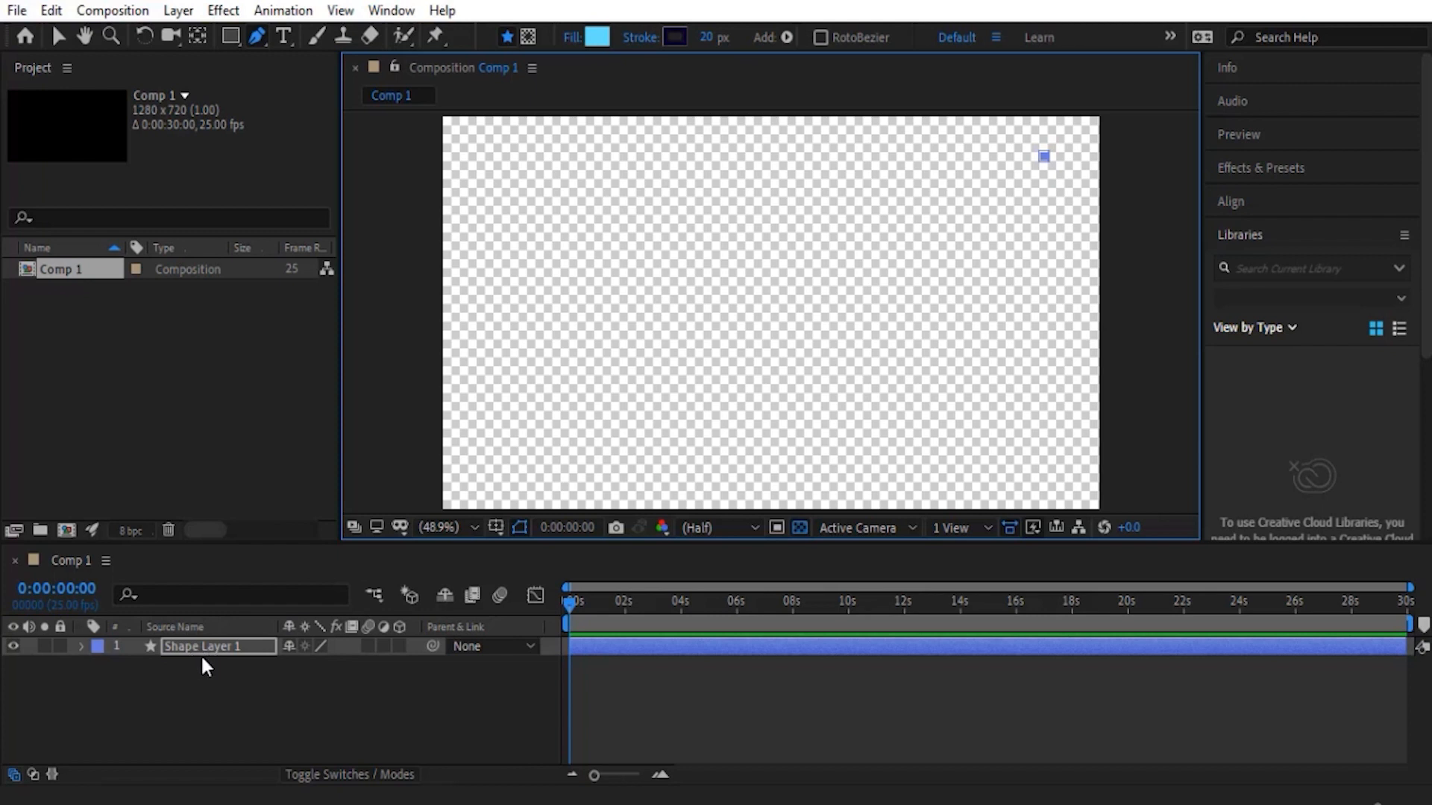
click(959, 157)
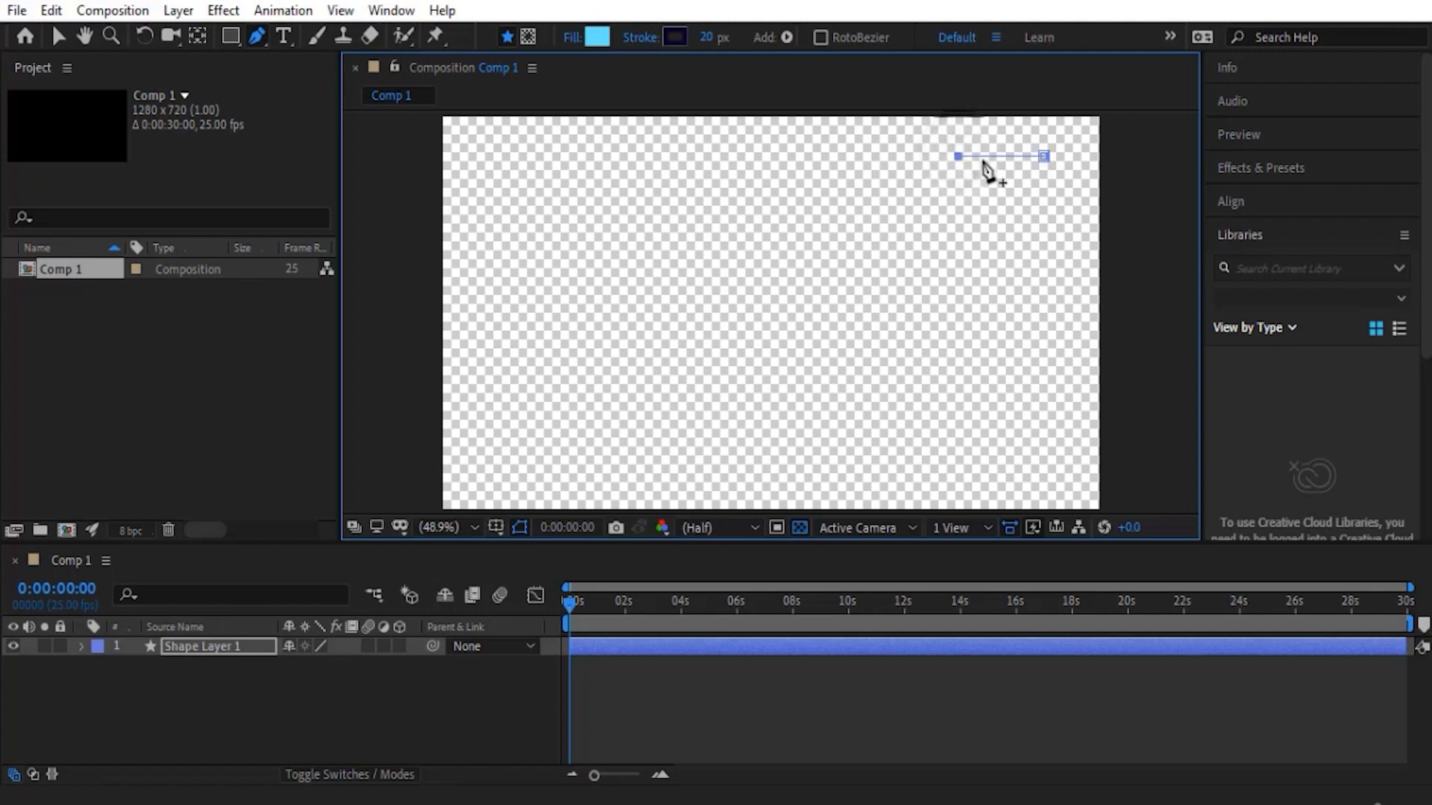
click(958, 237)
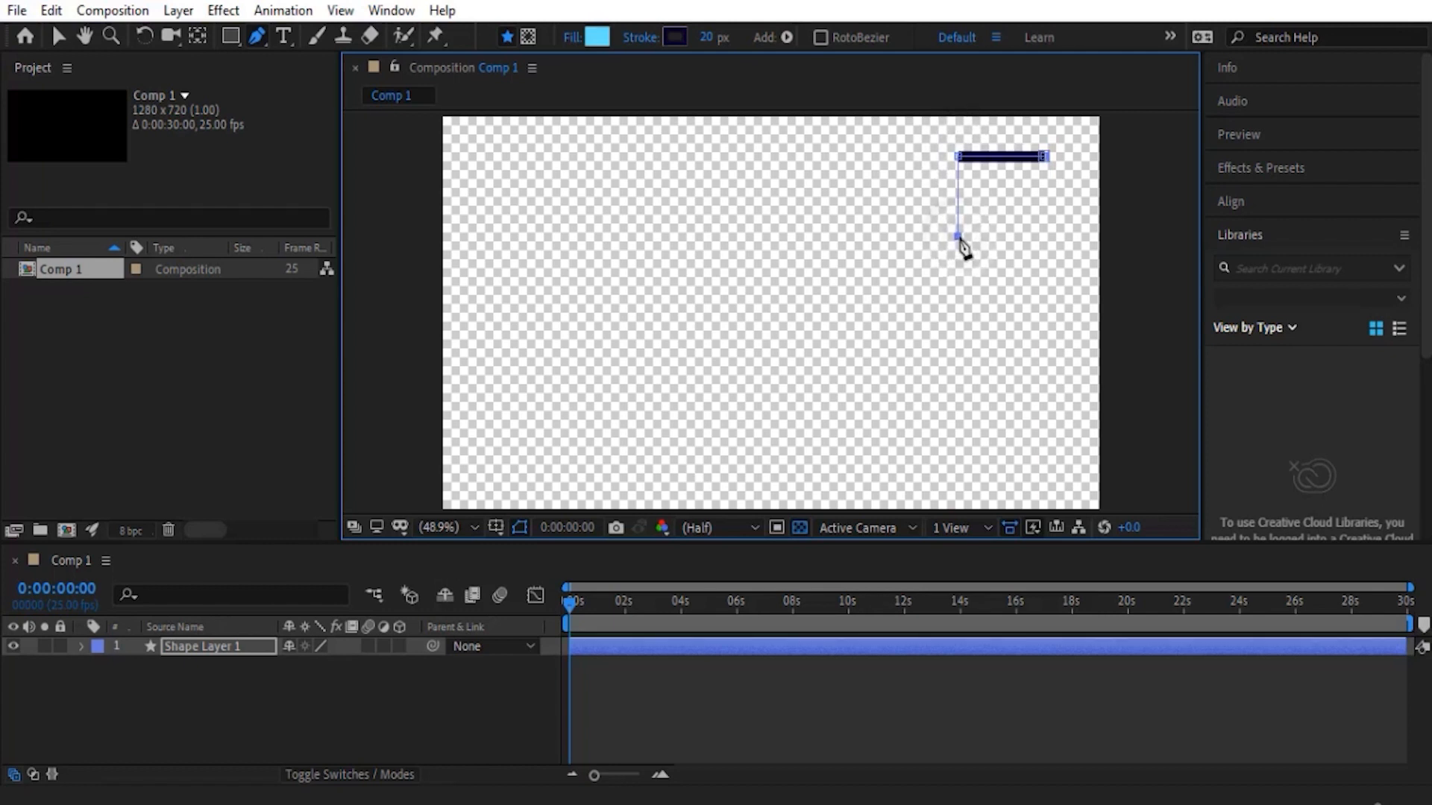
click(1044, 237)
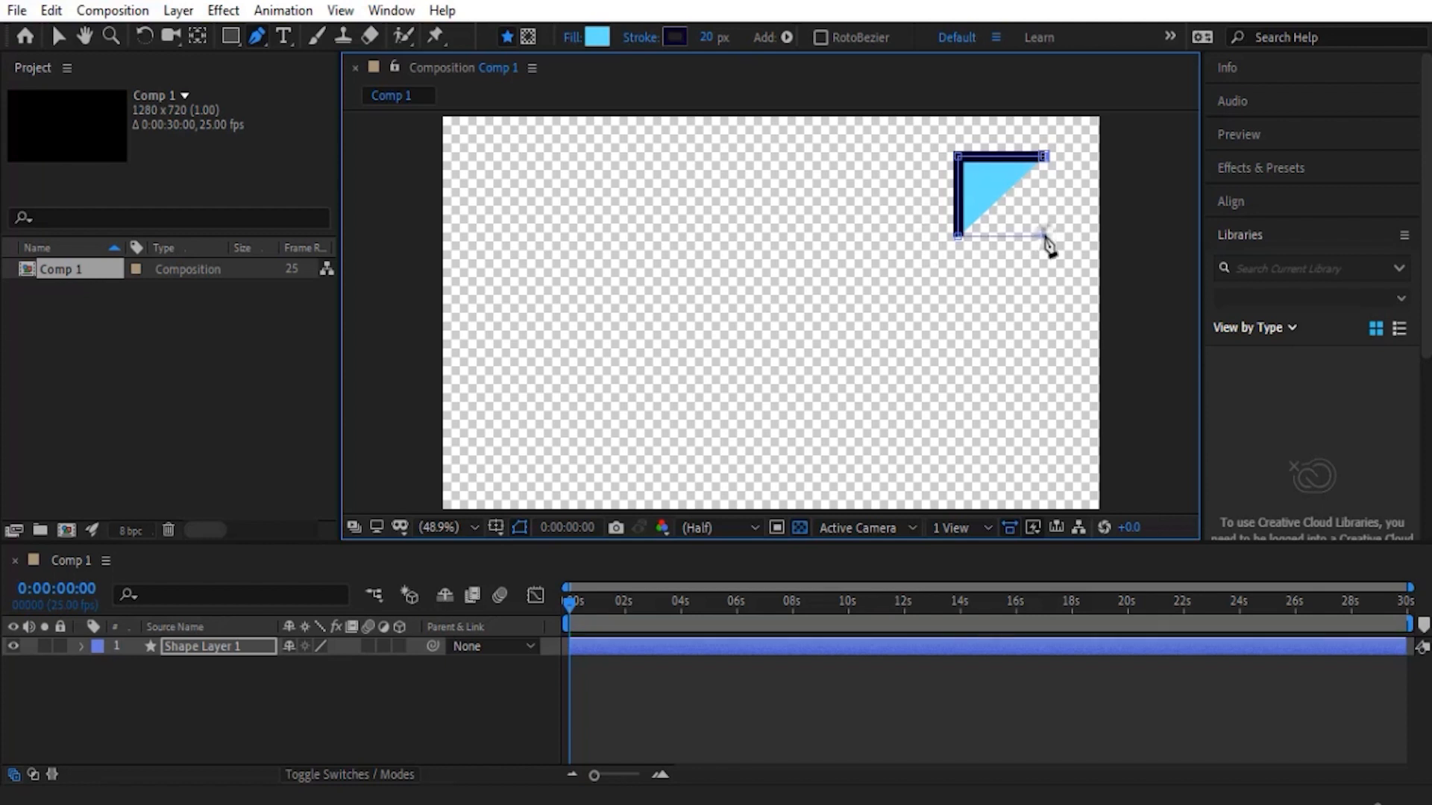
click(1045, 157)
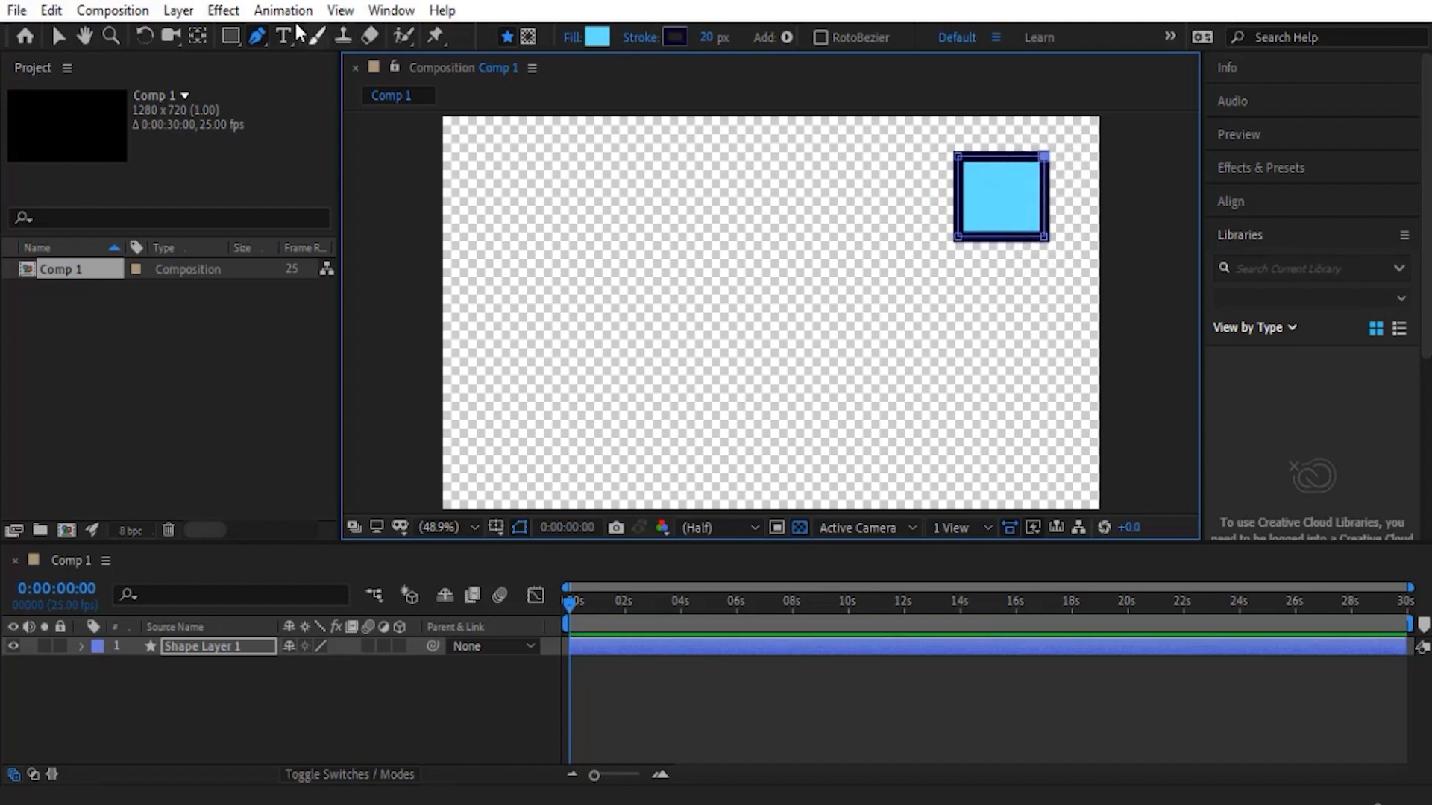
- Add a vertex at the middle of the square's left, top and right edges with the Add Vertex tool
click(260, 40)
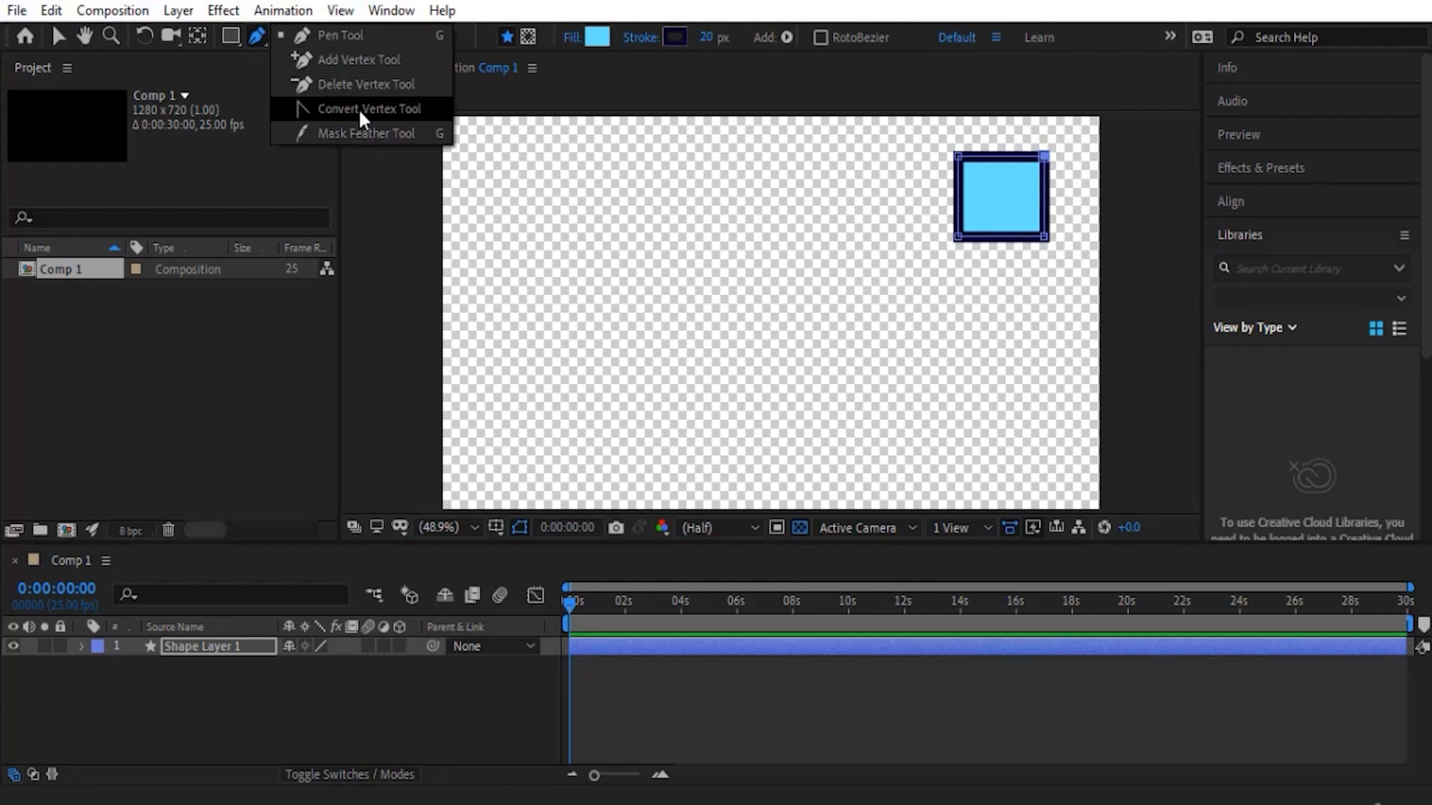
click(369, 61)
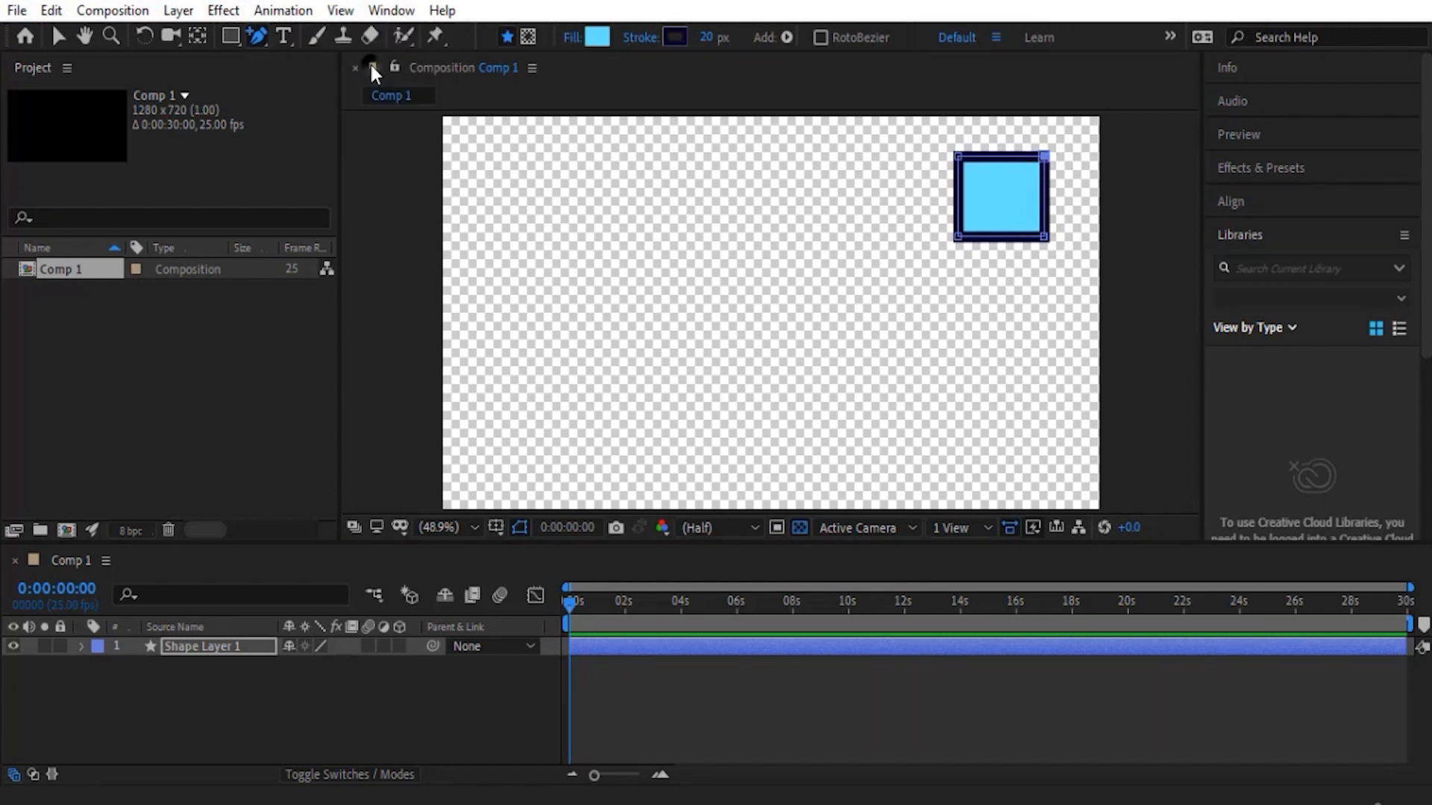
click(958, 194)
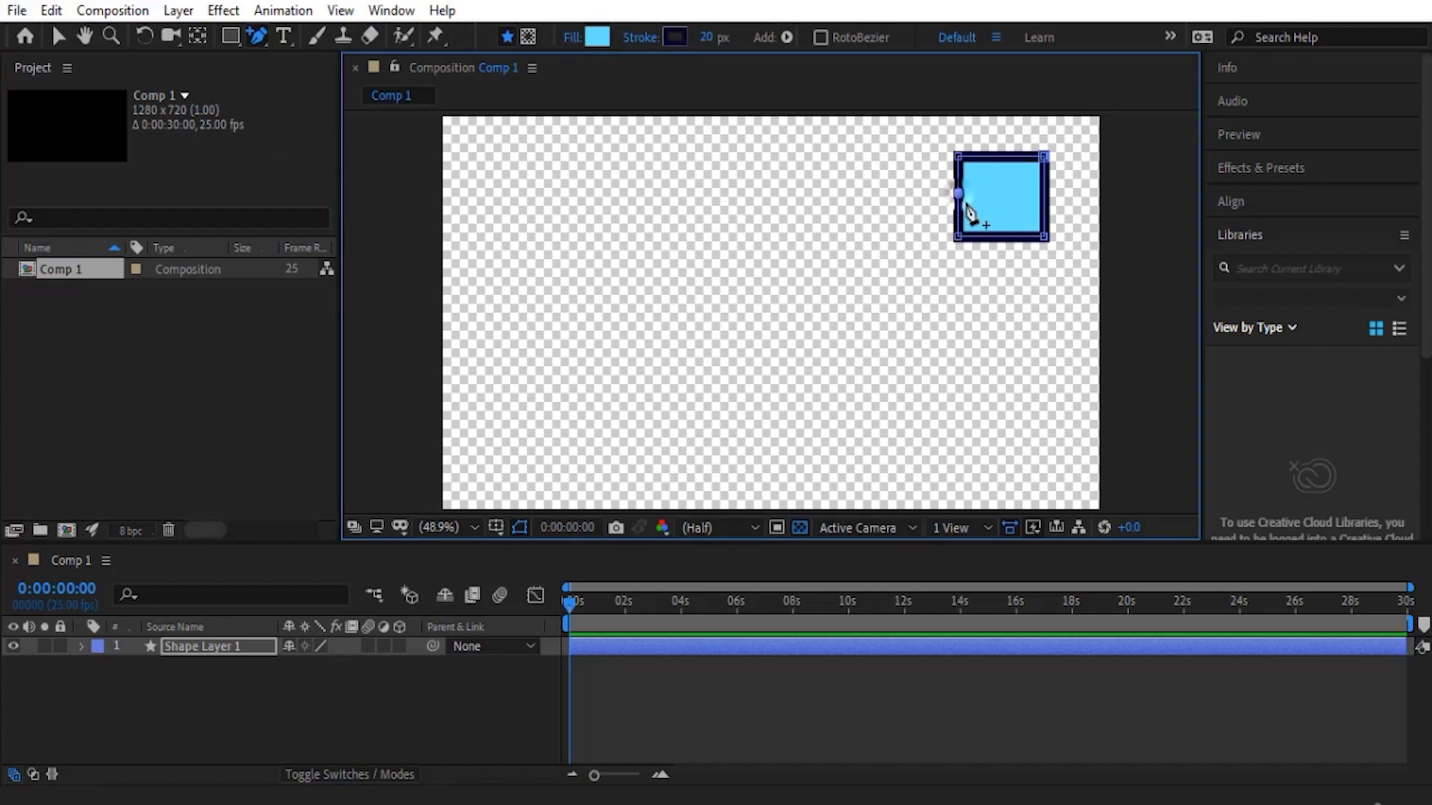
click(1003, 156)
click(1044, 197)
- Remove the three mid-edge vertices from the square with the Delete Vertex tool
drag(264, 40, 348, 85)
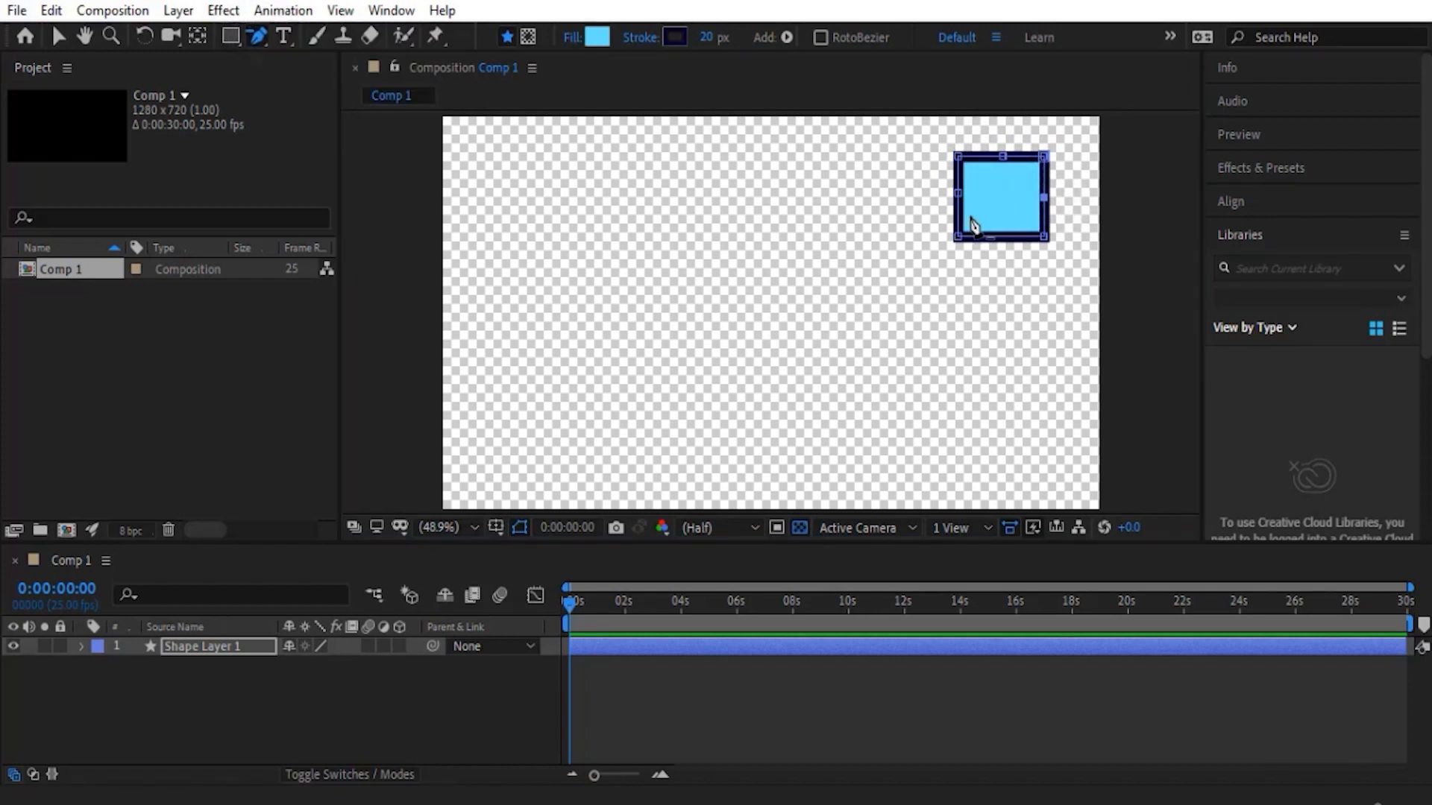
click(958, 193)
click(1003, 156)
click(1043, 197)
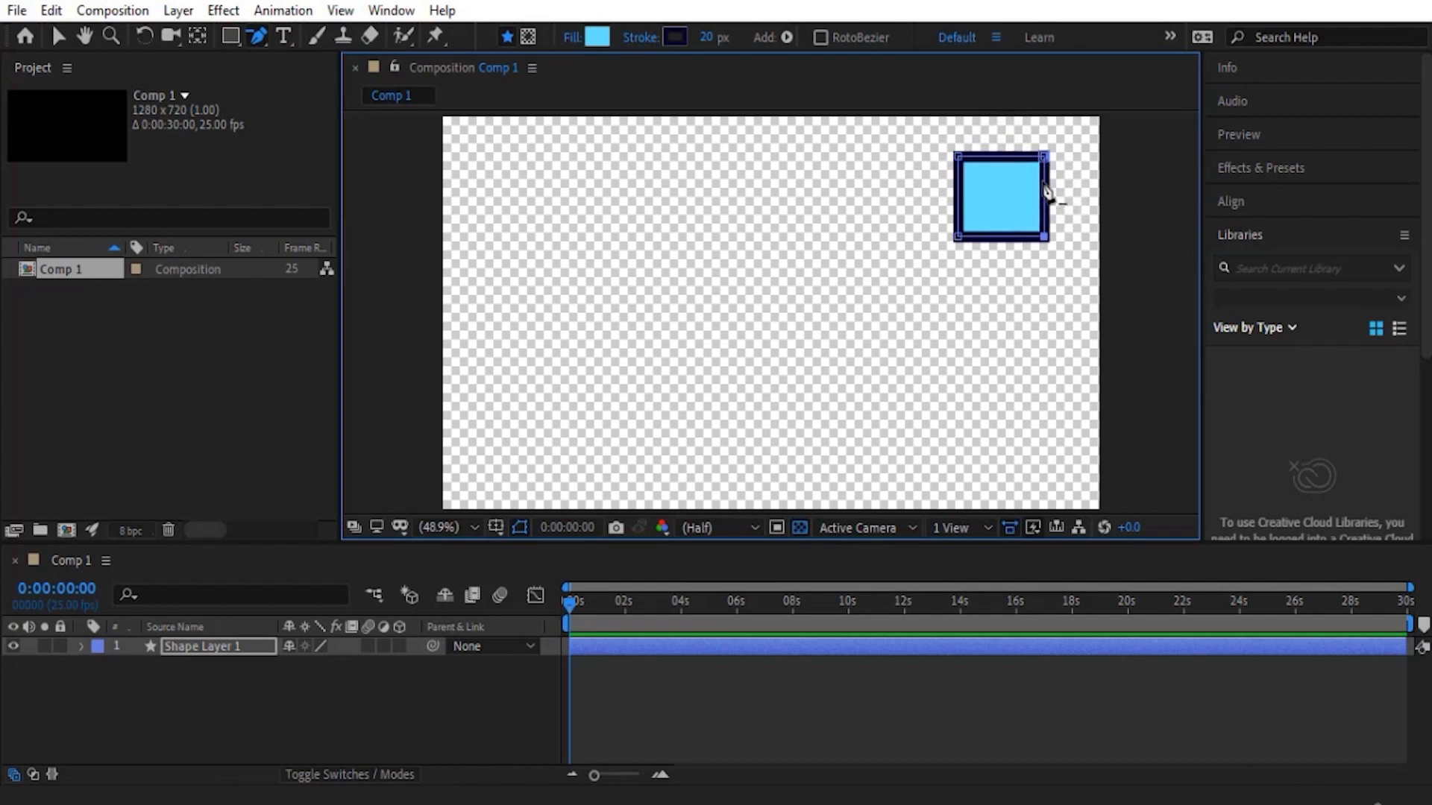
- Round the square's top-left corner with the Convert Vertex tool and lengthen its Bezier handles for a wider curve
drag(260, 35, 346, 116)
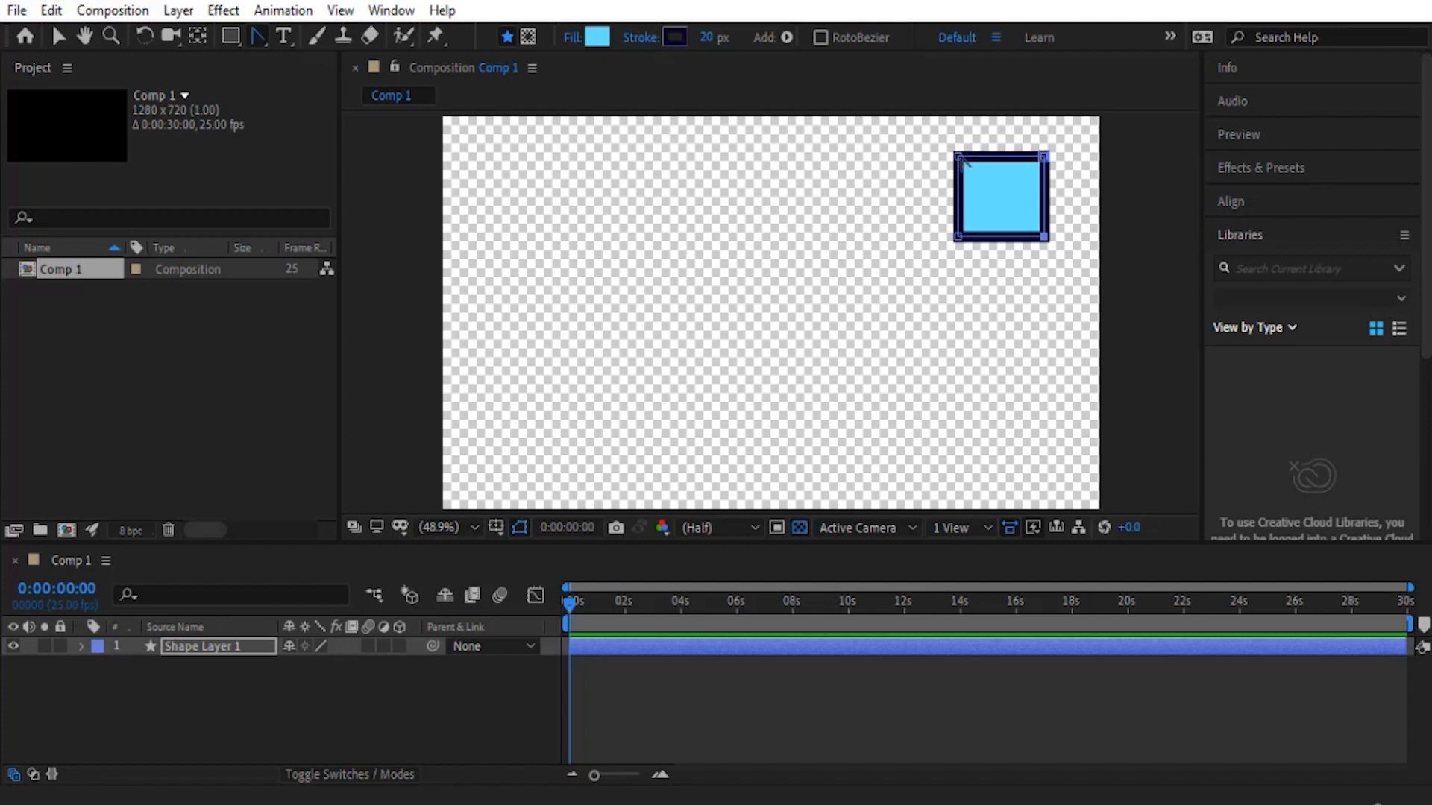
drag(959, 157, 978, 136)
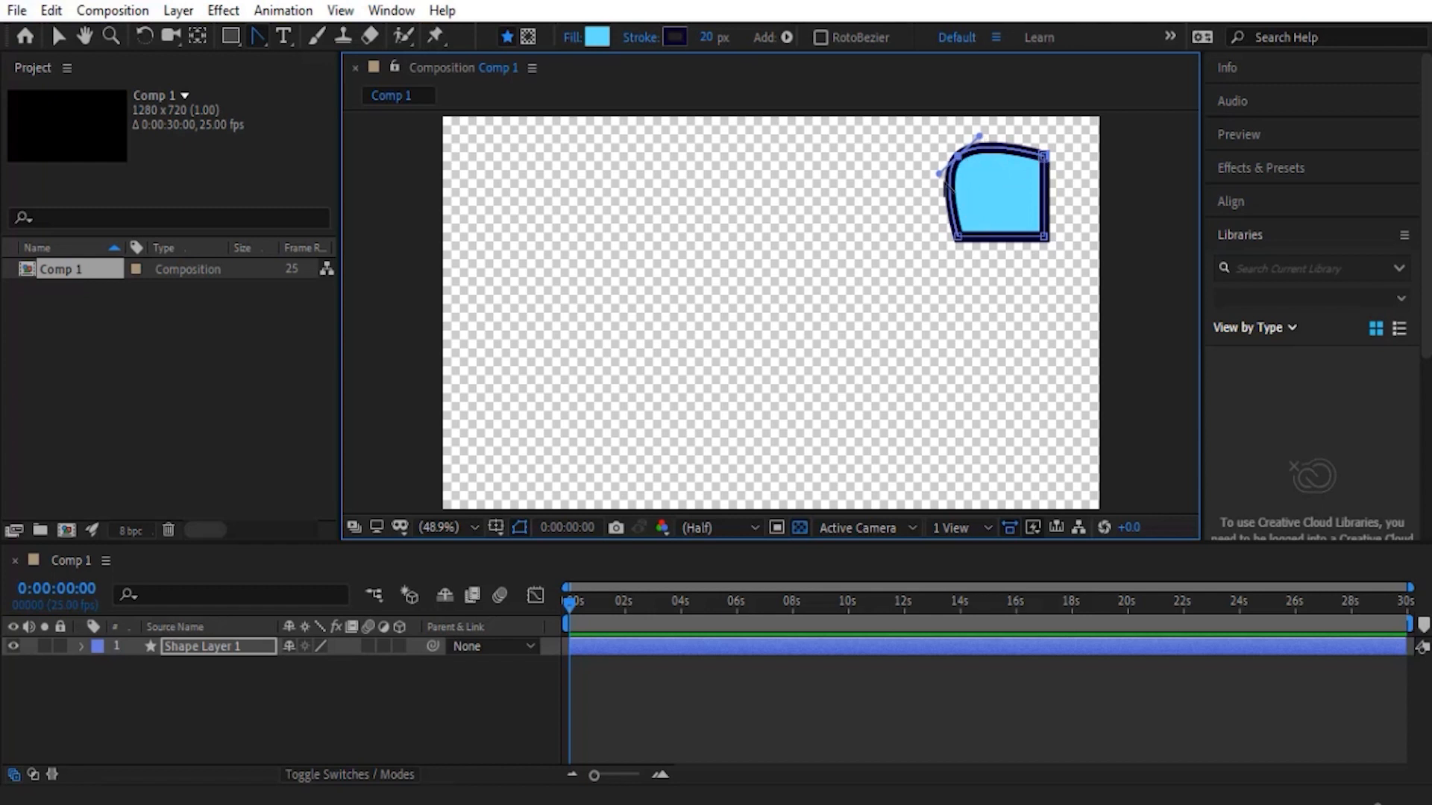
mouse_move(938, 175)
mouse_down()
mouse_move(902, 188)
mouse_move(931, 181)
mouse_move(924, 157)
mouse_move(909, 165)
mouse_move(932, 198)
mouse_move(954, 185)
mouse_move(925, 163)
mouse_move(915, 175)
mouse_move(921, 189)
mouse_move(953, 183)
mouse_move(923, 194)
mouse_move(991, 128)
mouse_move(938, 174)
mouse_up()
drag(962, 163, 924, 194)
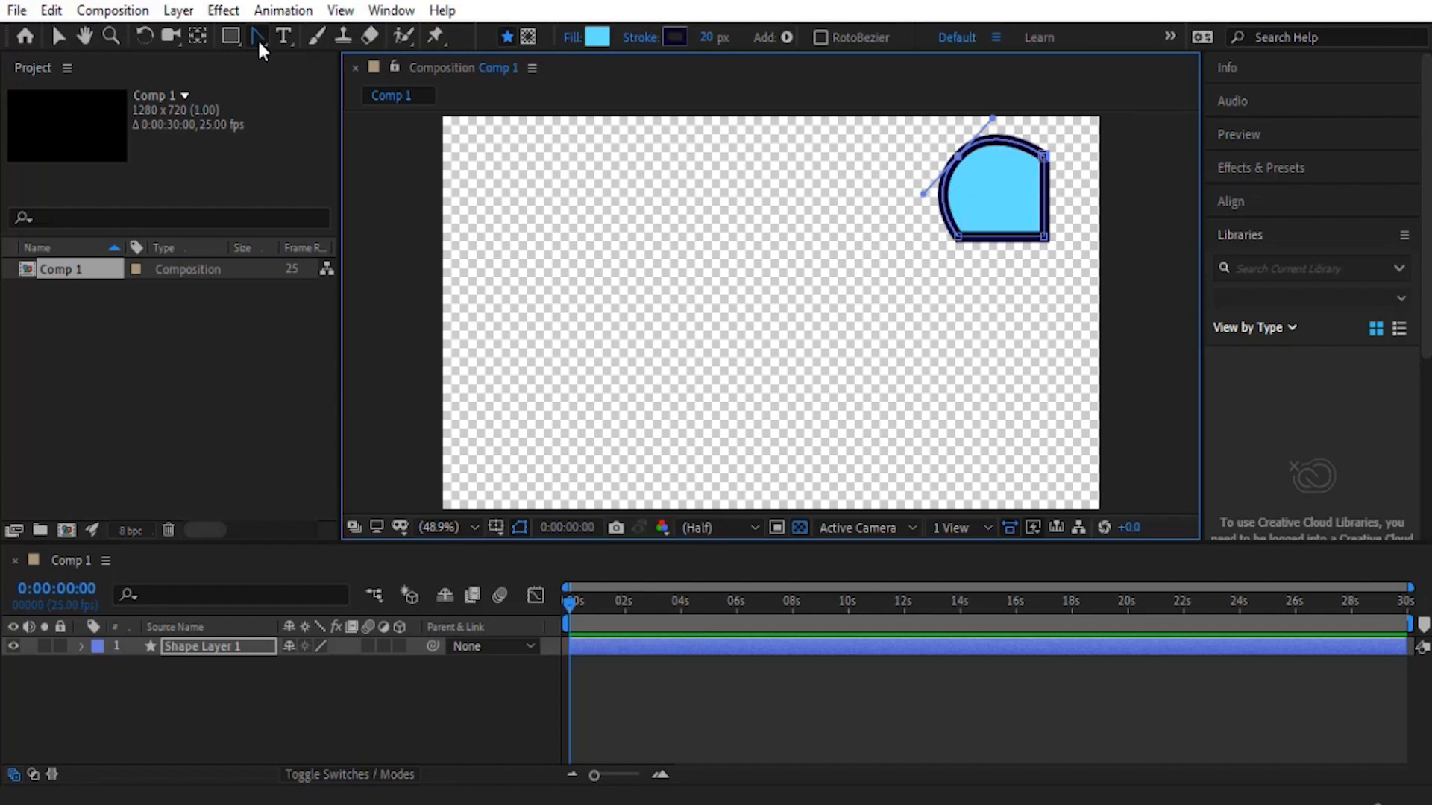
- Select the shape's two bottom vertices, open the path by turning off Closed, and undo that change
click(58, 36)
click(1044, 236)
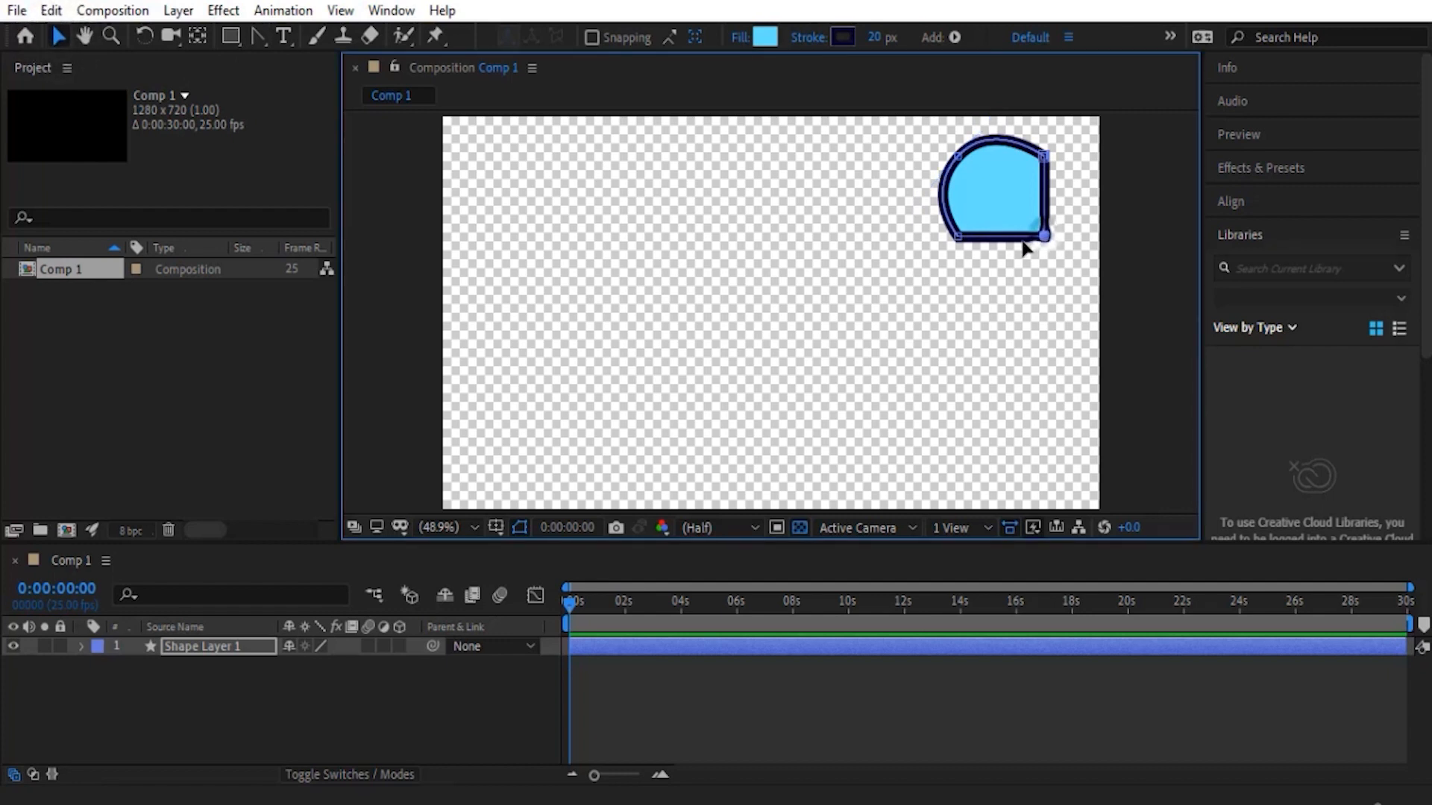
click(959, 237)
key(ctrl+z)
click(1044, 237)
shift+click(959, 237)
right_click(959, 240)
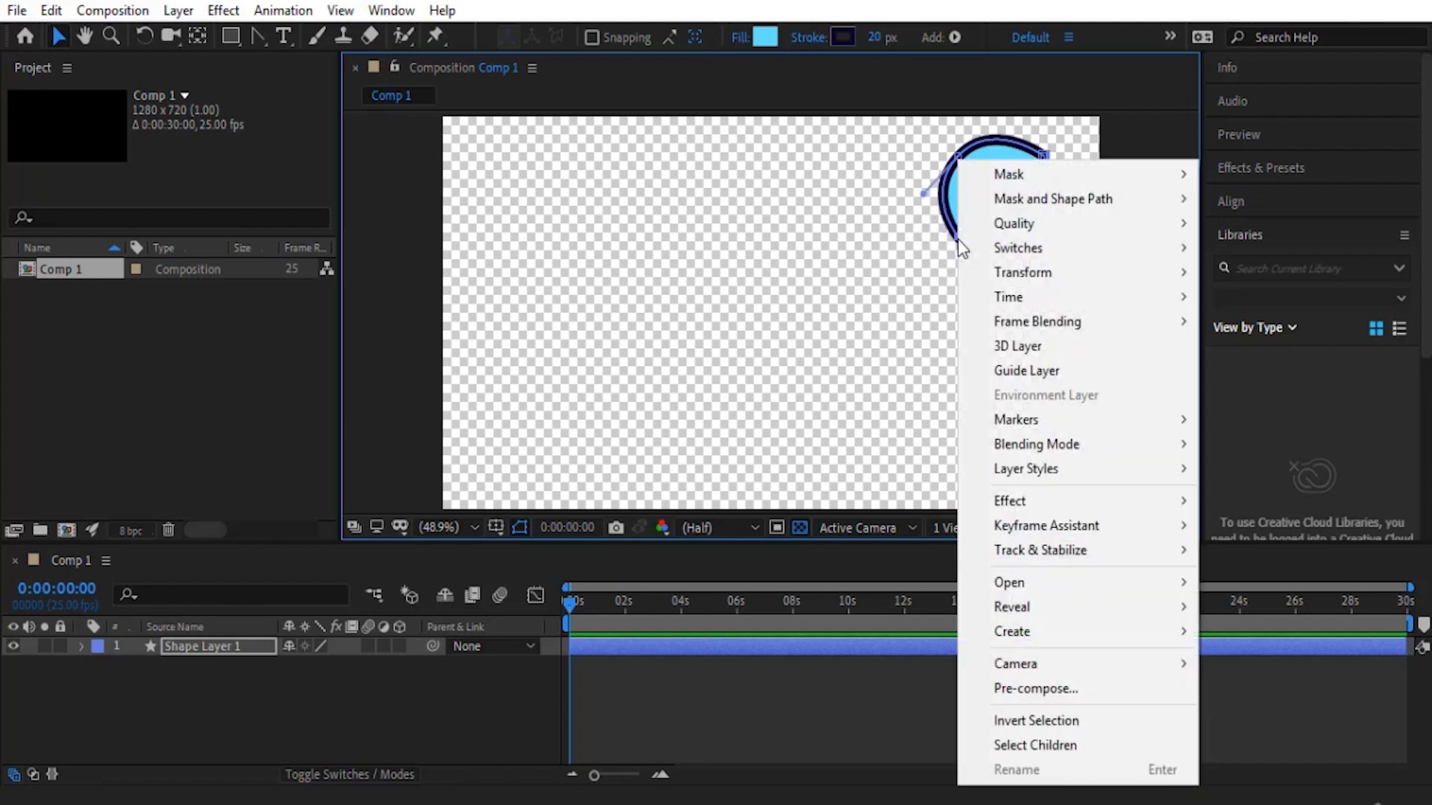
mouse_move(1027, 201)
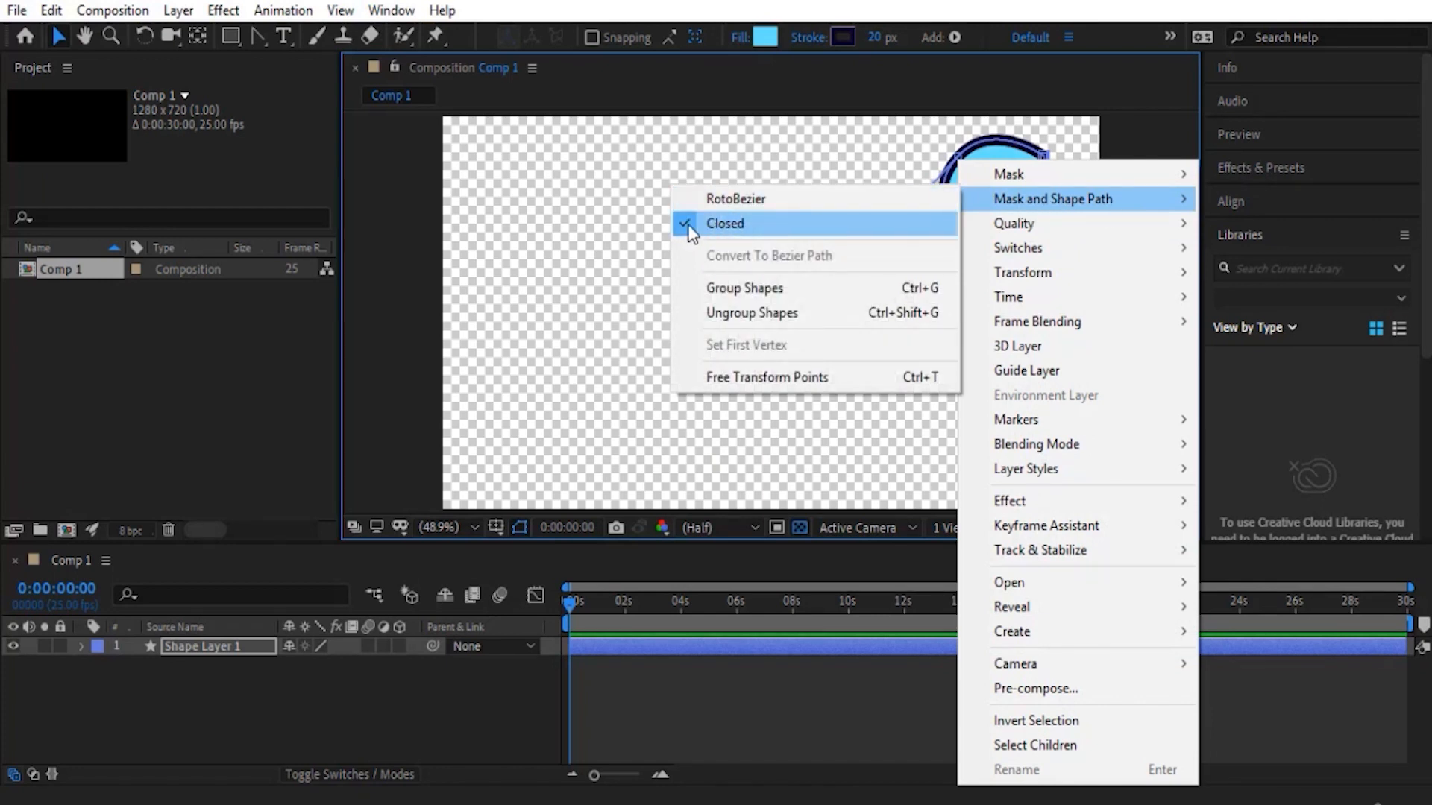
click(722, 226)
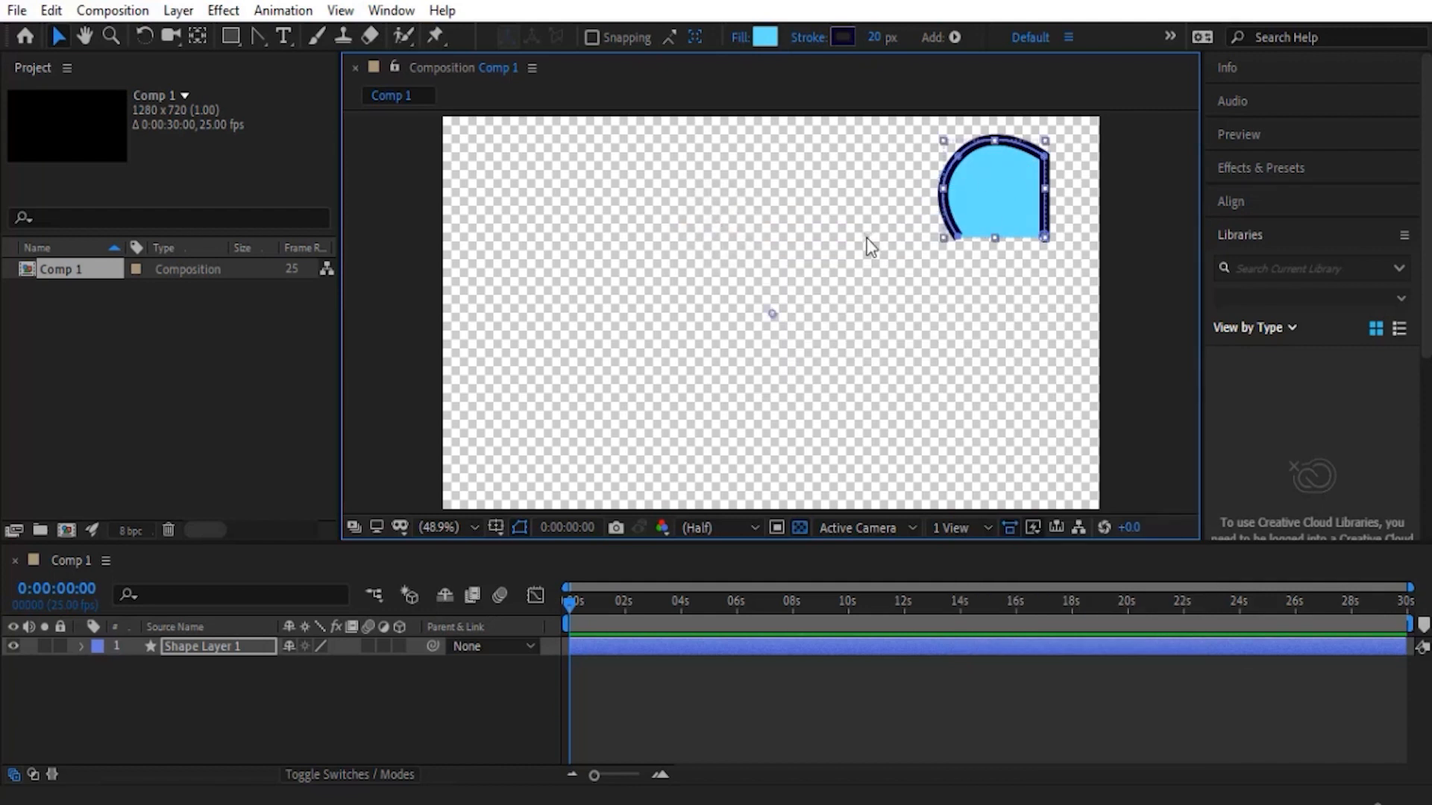
key(ctrl+z)
- Convert the shape's curved top-left vertex back to a sharp corner and deselect the layer
click(263, 35)
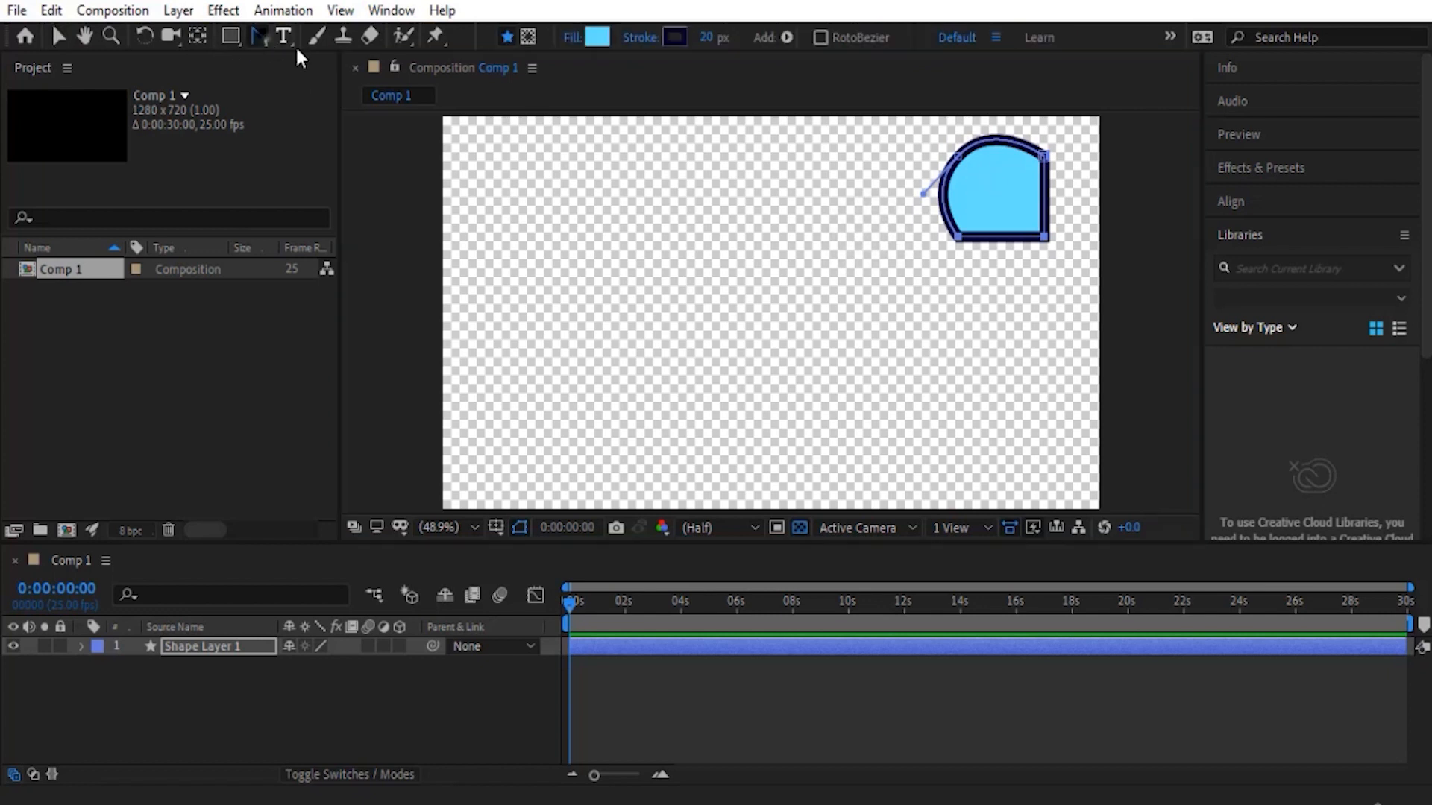
click(958, 157)
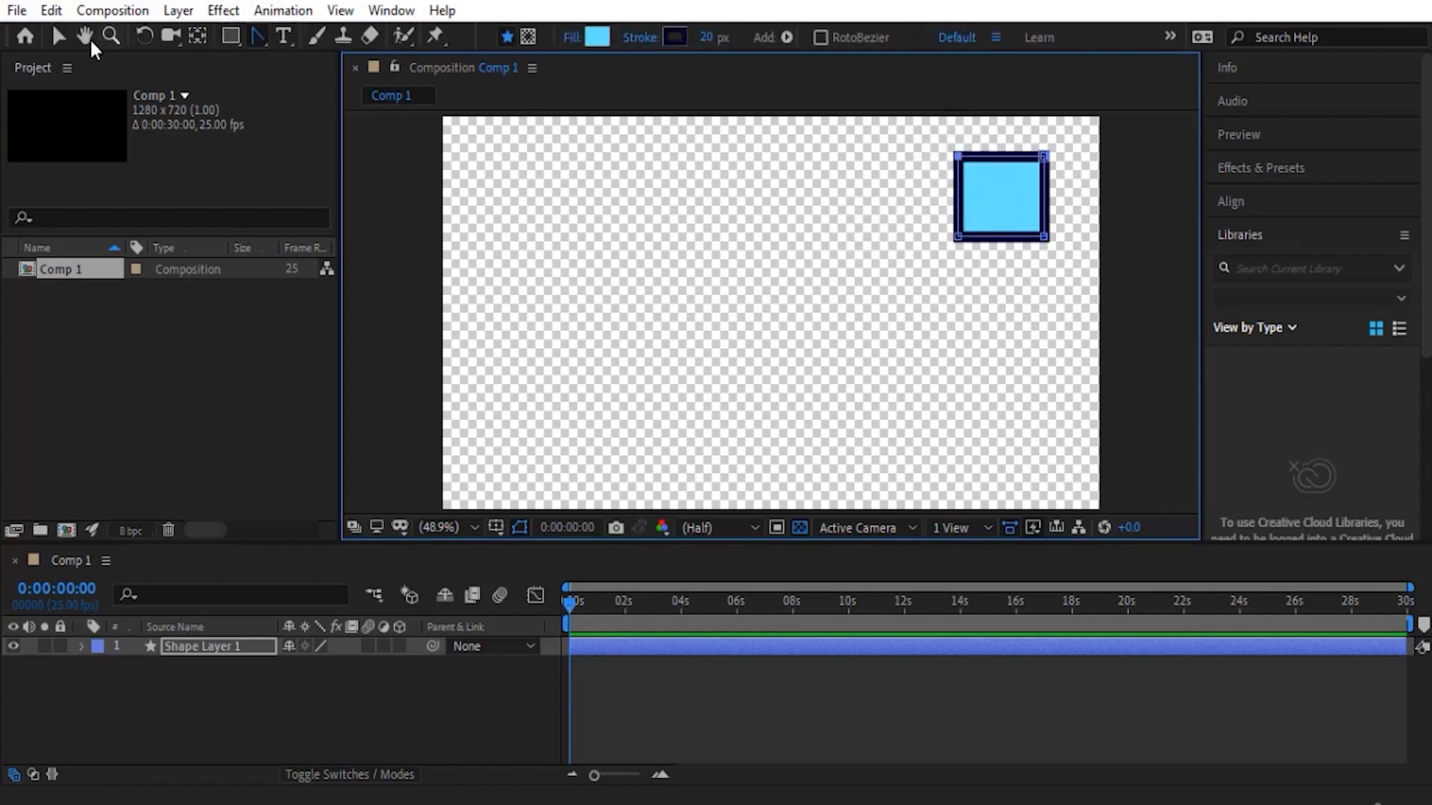
click(59, 36)
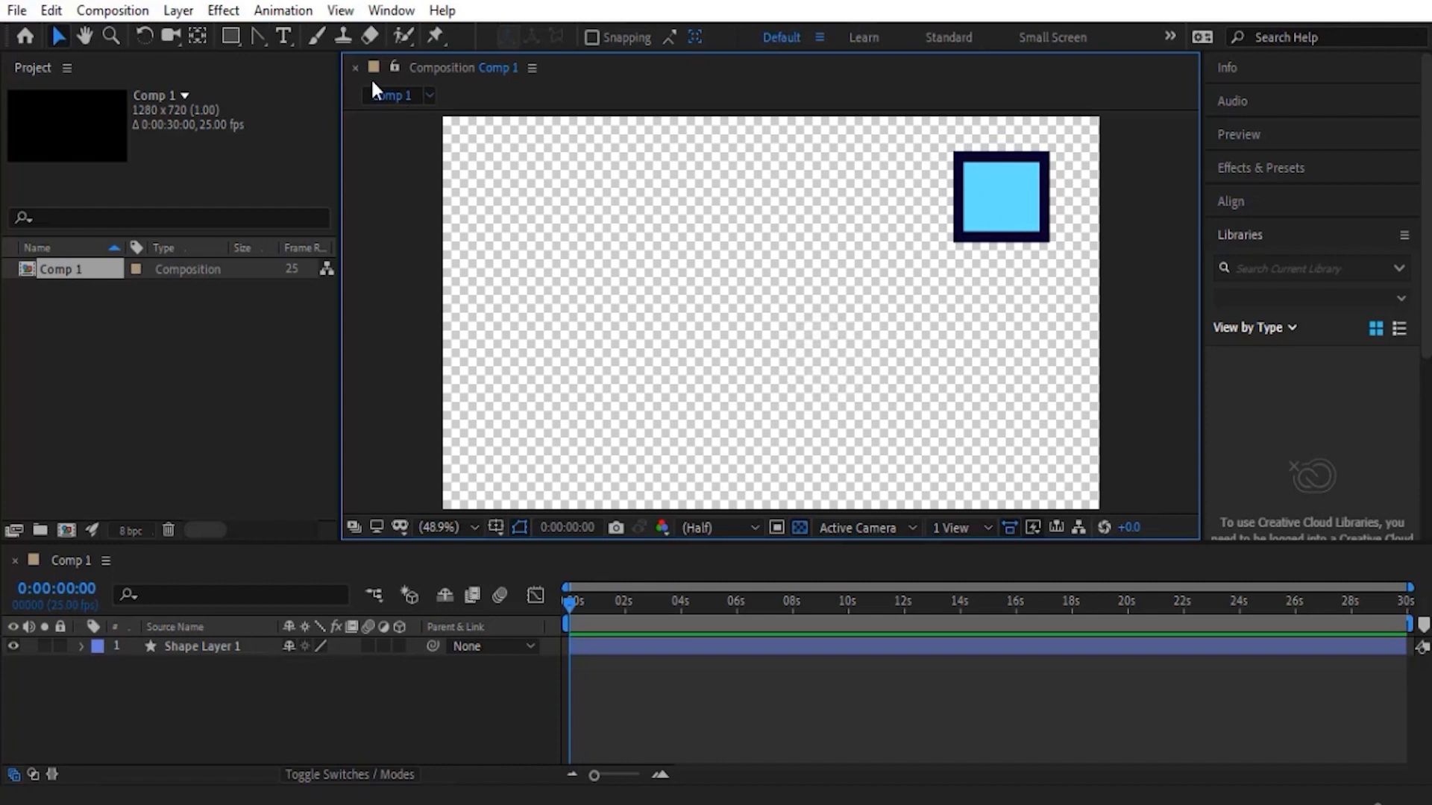
- Draw a rectangle inside Shape Layer 1 with the Rectangle tool, left of the square, and delete it from the layer's contents
drag(260, 38, 315, 41)
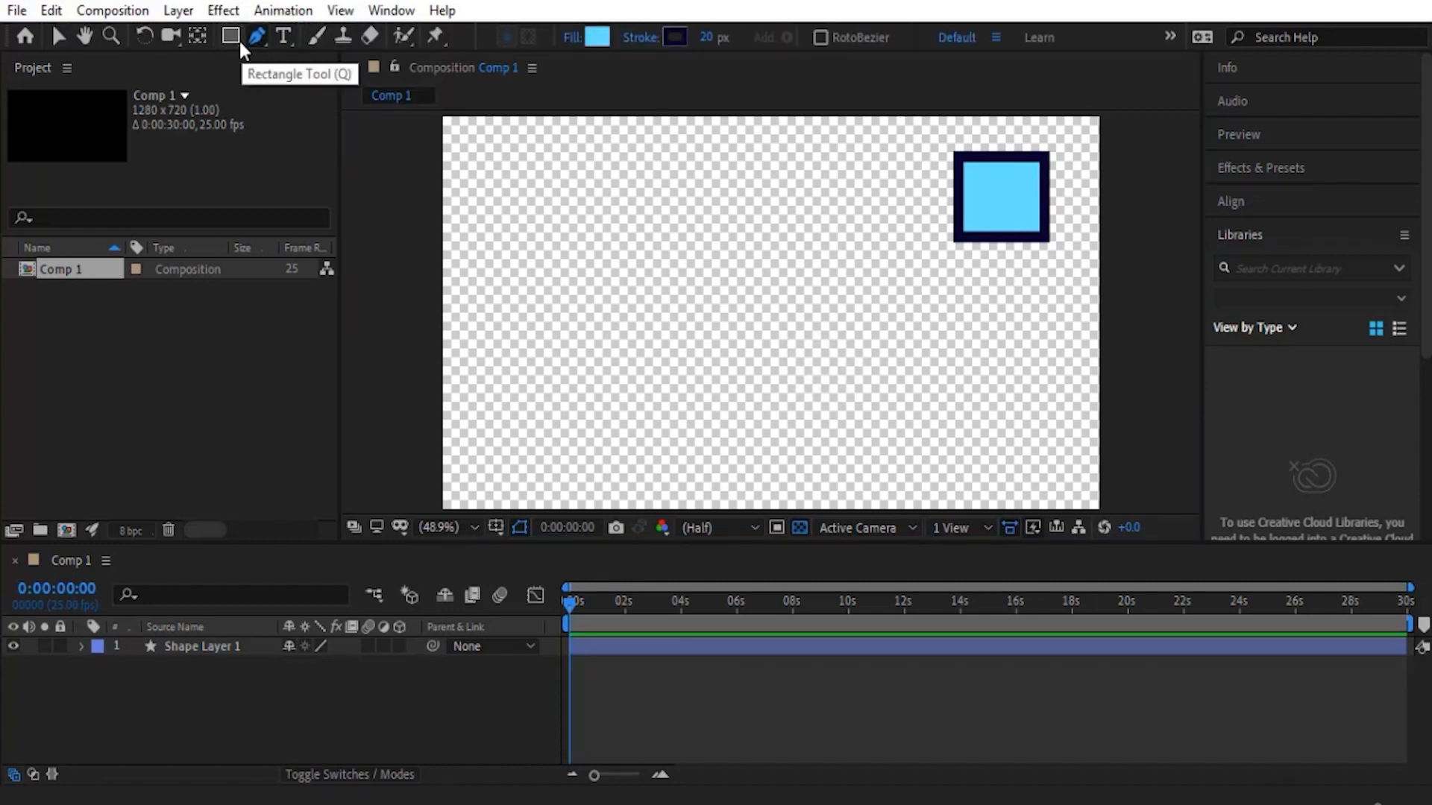
drag(229, 36, 307, 37)
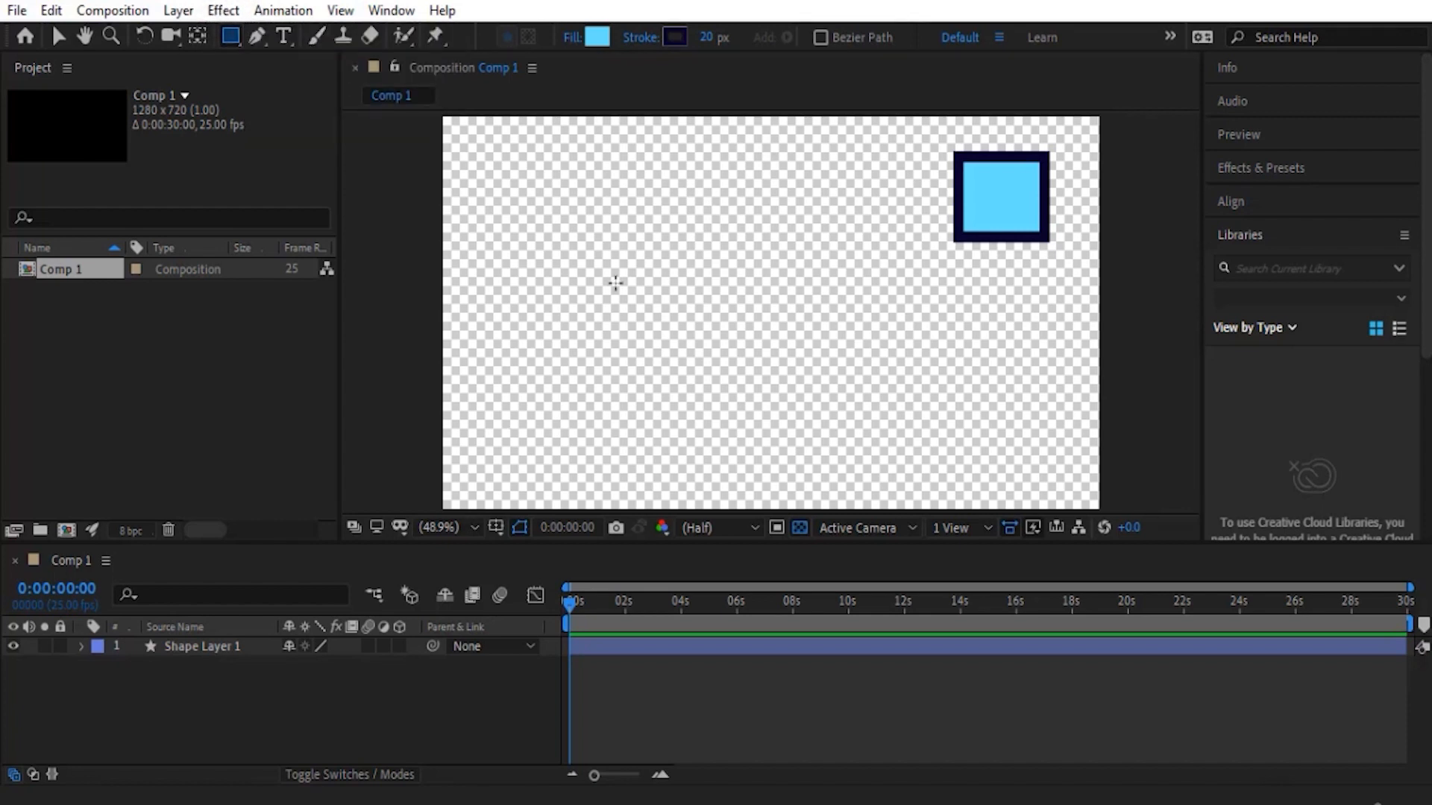
click(201, 647)
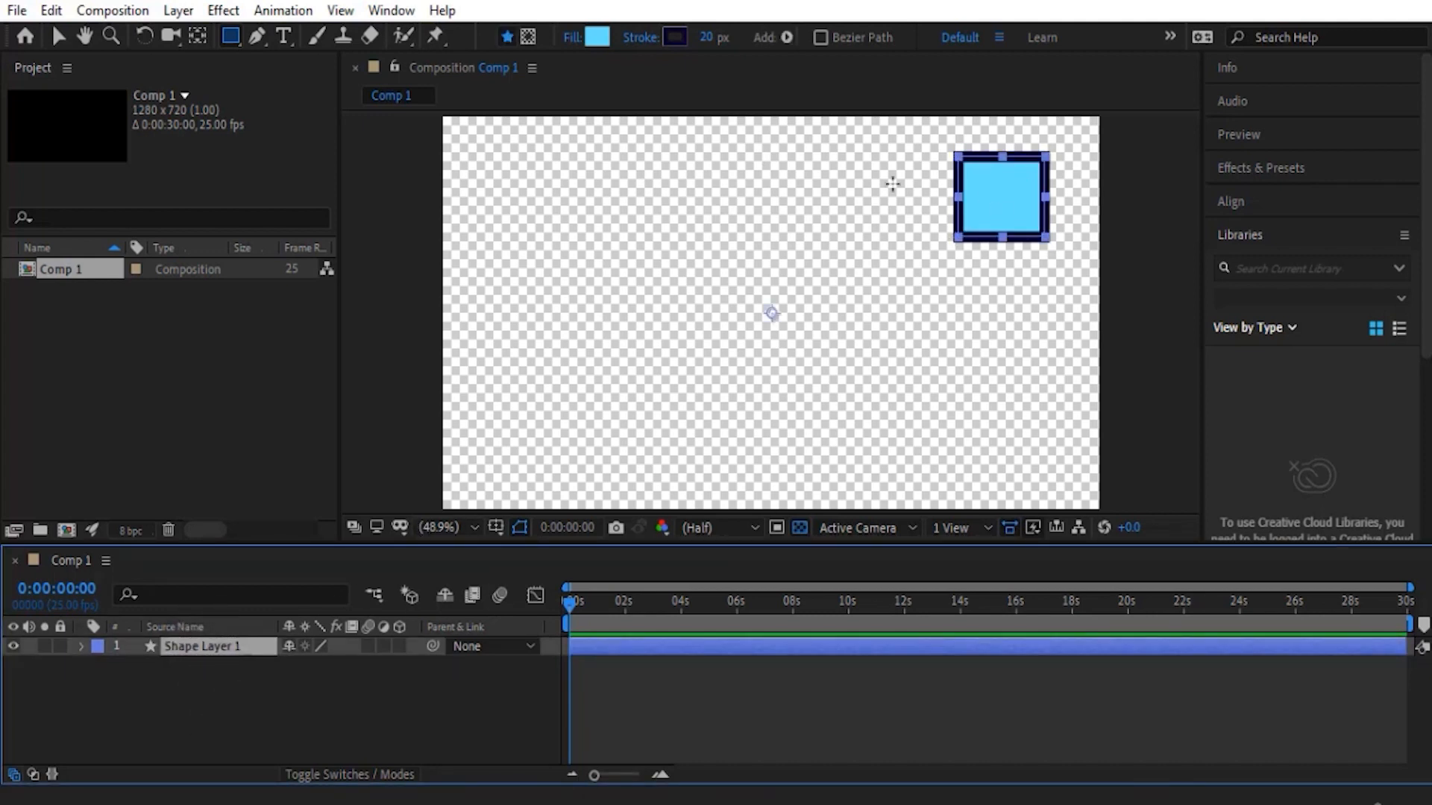
mouse_move(743, 161)
mouse_down()
mouse_move(639, 252)
mouse_move(653, 255)
mouse_up()
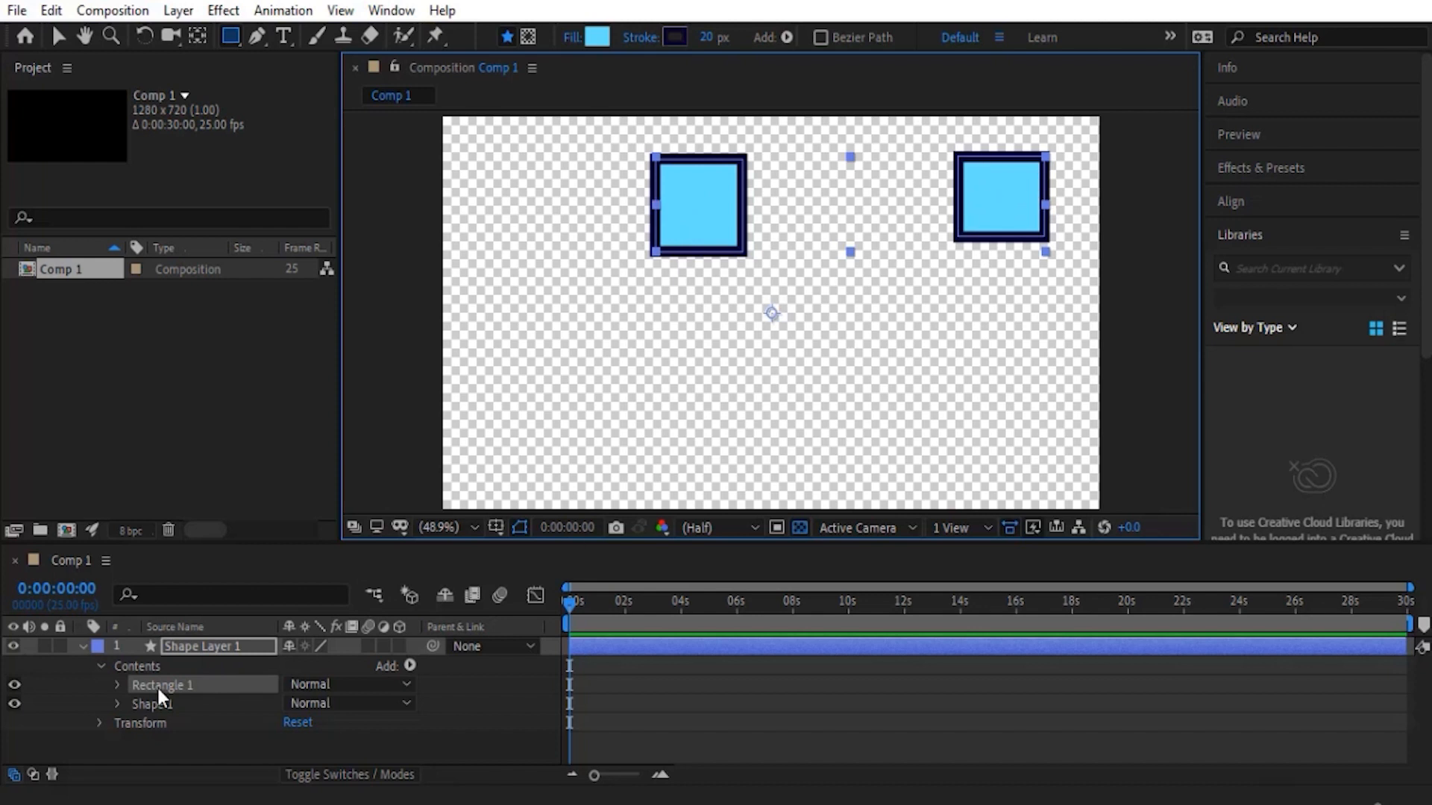
key(Delete)
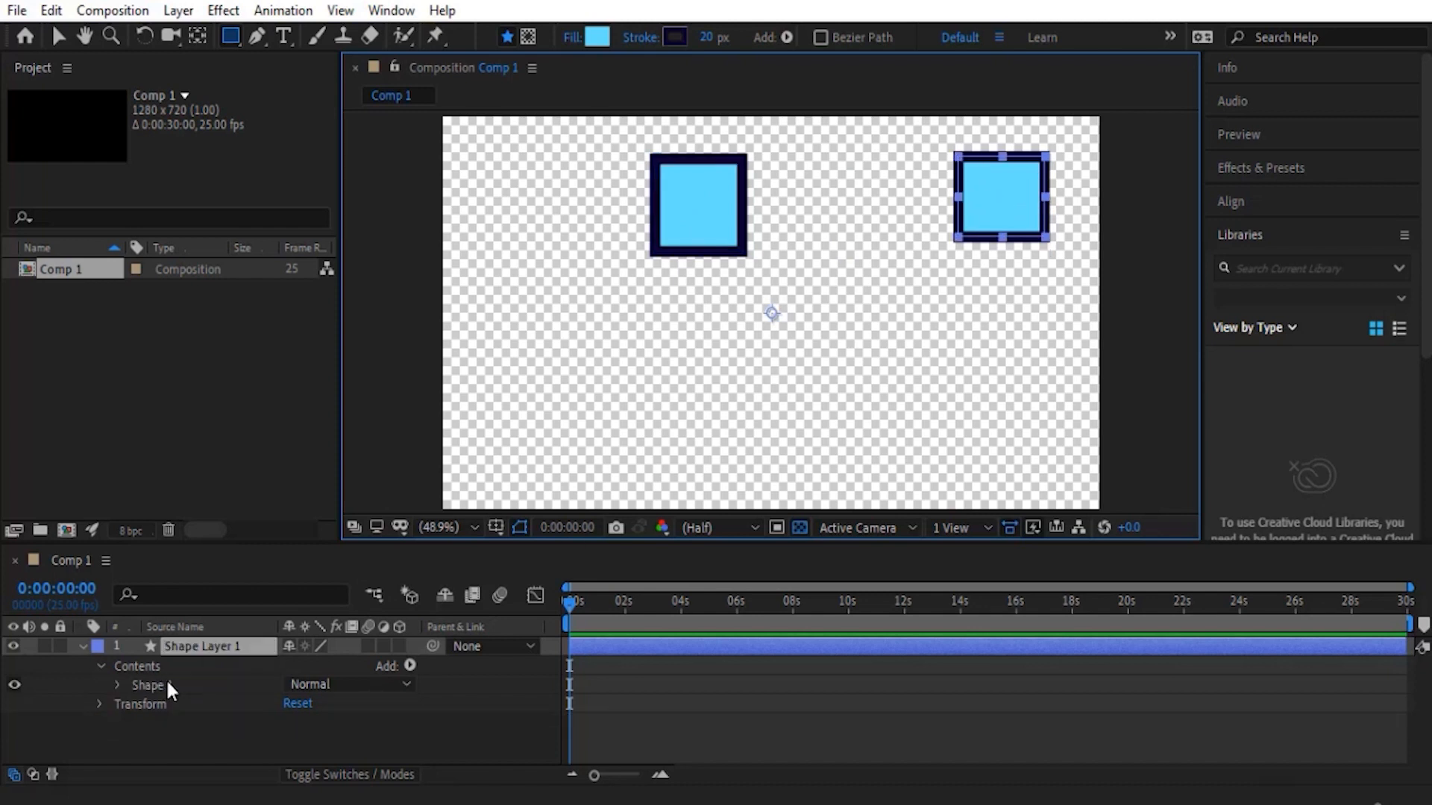
click(82, 647)
- Draw a rectangle on its own new shape layer, left of the pen-drawn square, with no layer selected
click(358, 701)
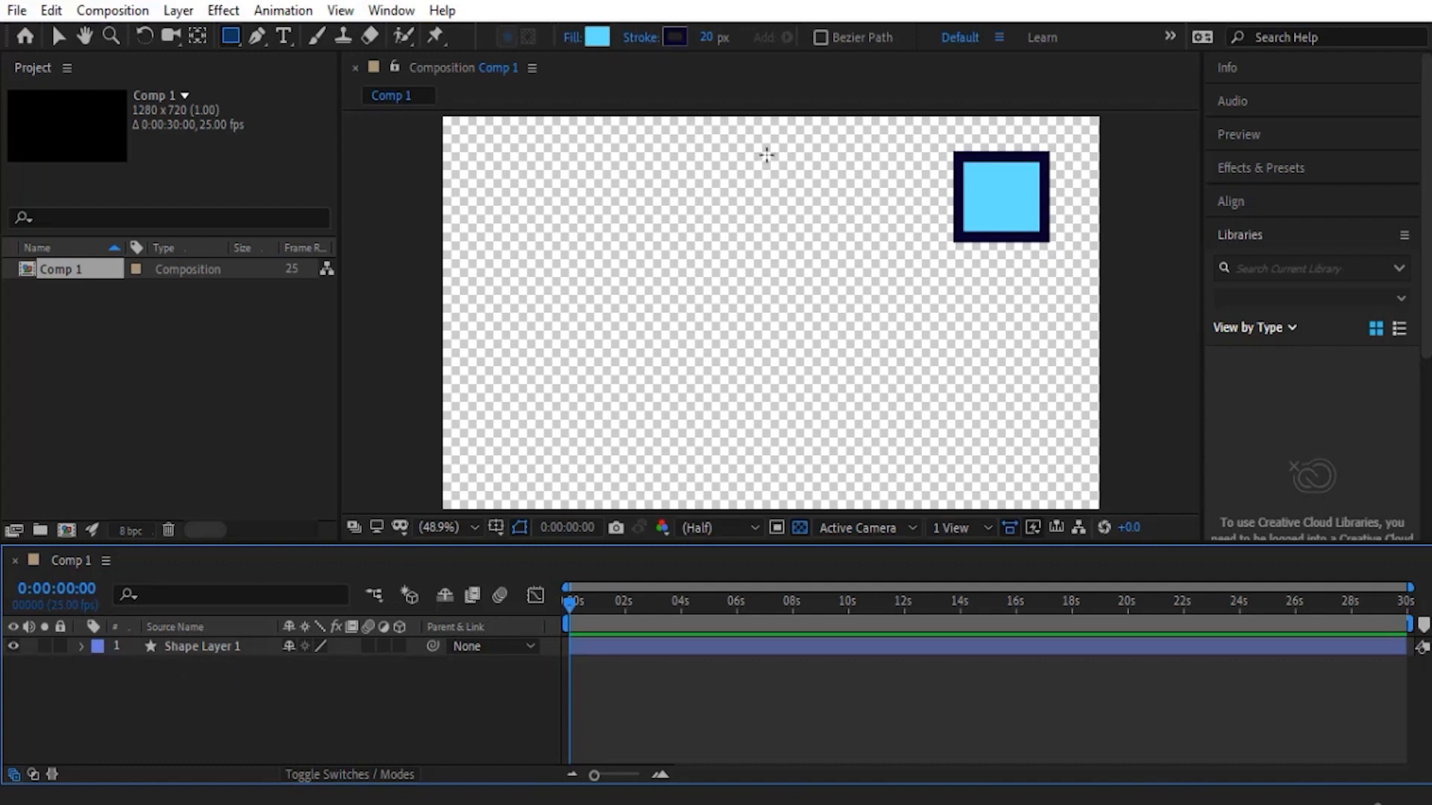
drag(767, 154, 700, 242)
key(shift)
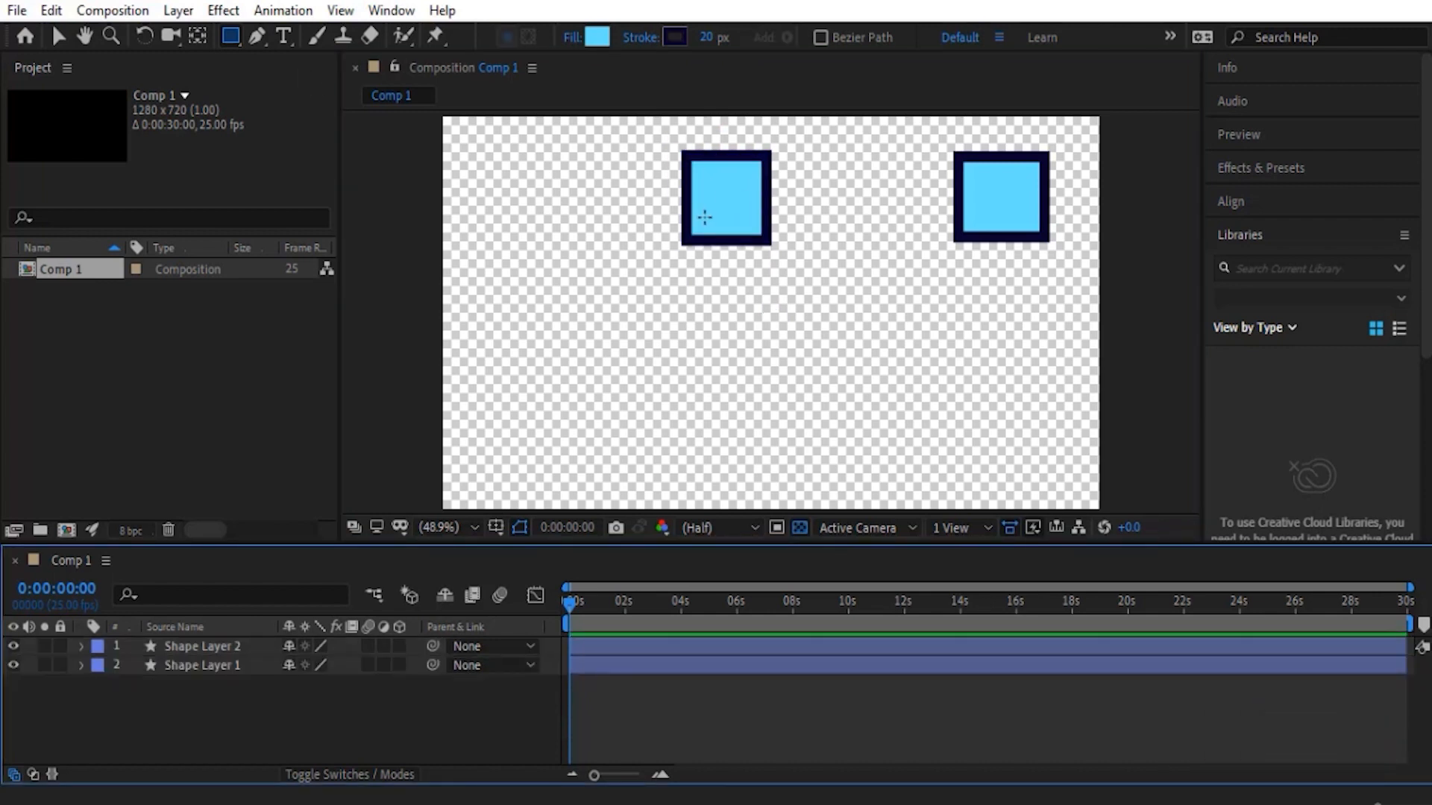
- Curve the top-left corner of the square on Shape Layer 1 with the Convert Vertex tool
click(256, 38)
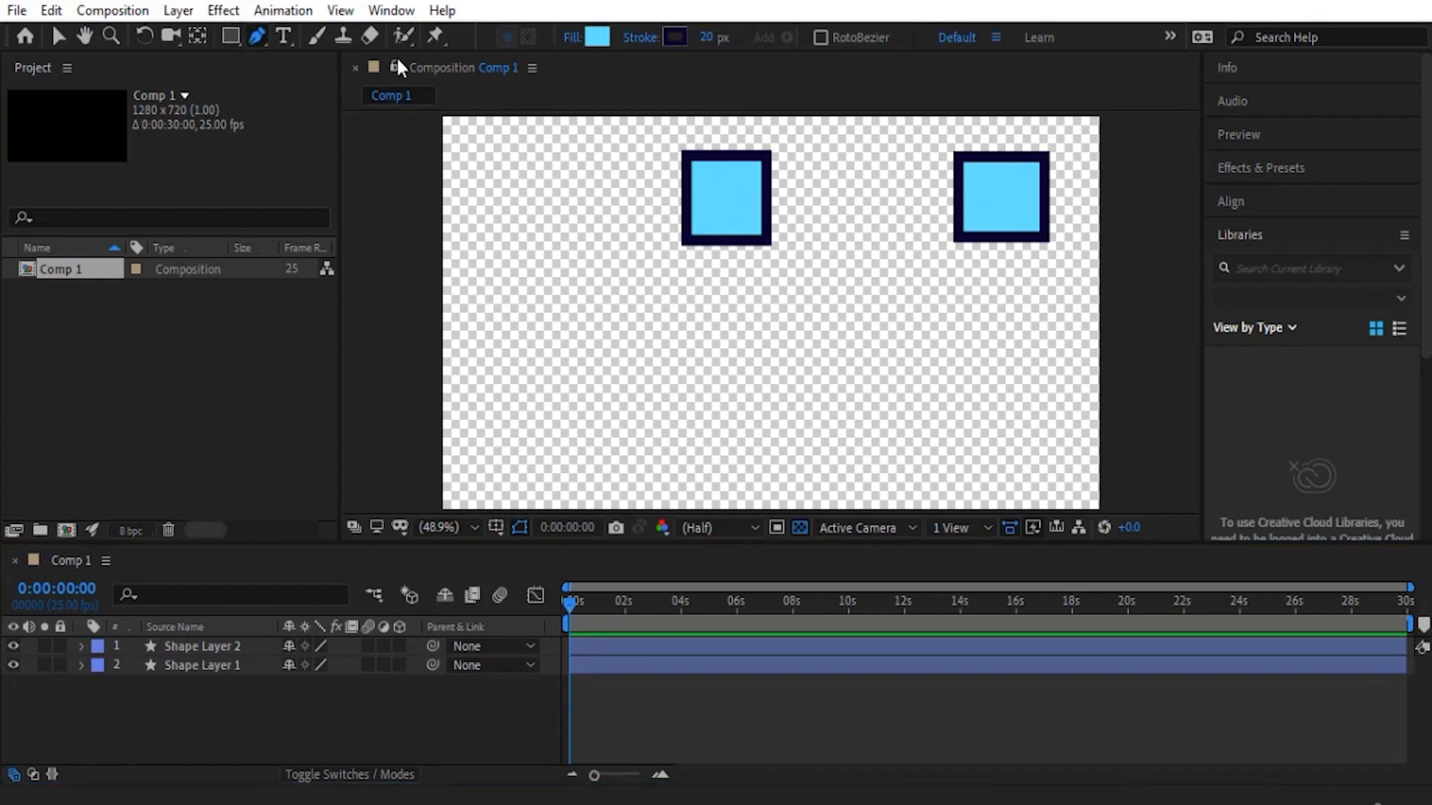
click(223, 665)
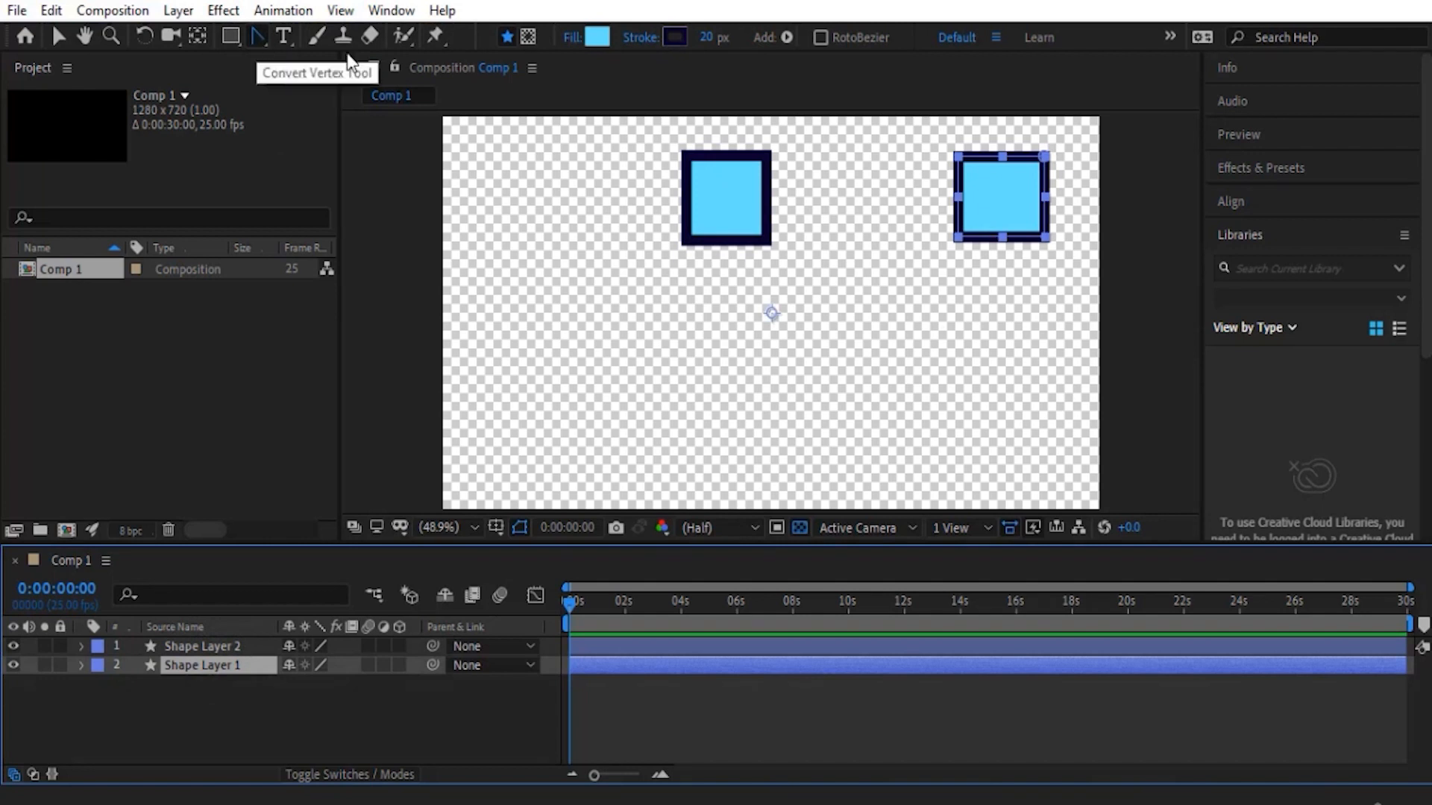
click(258, 38)
drag(959, 158, 979, 135)
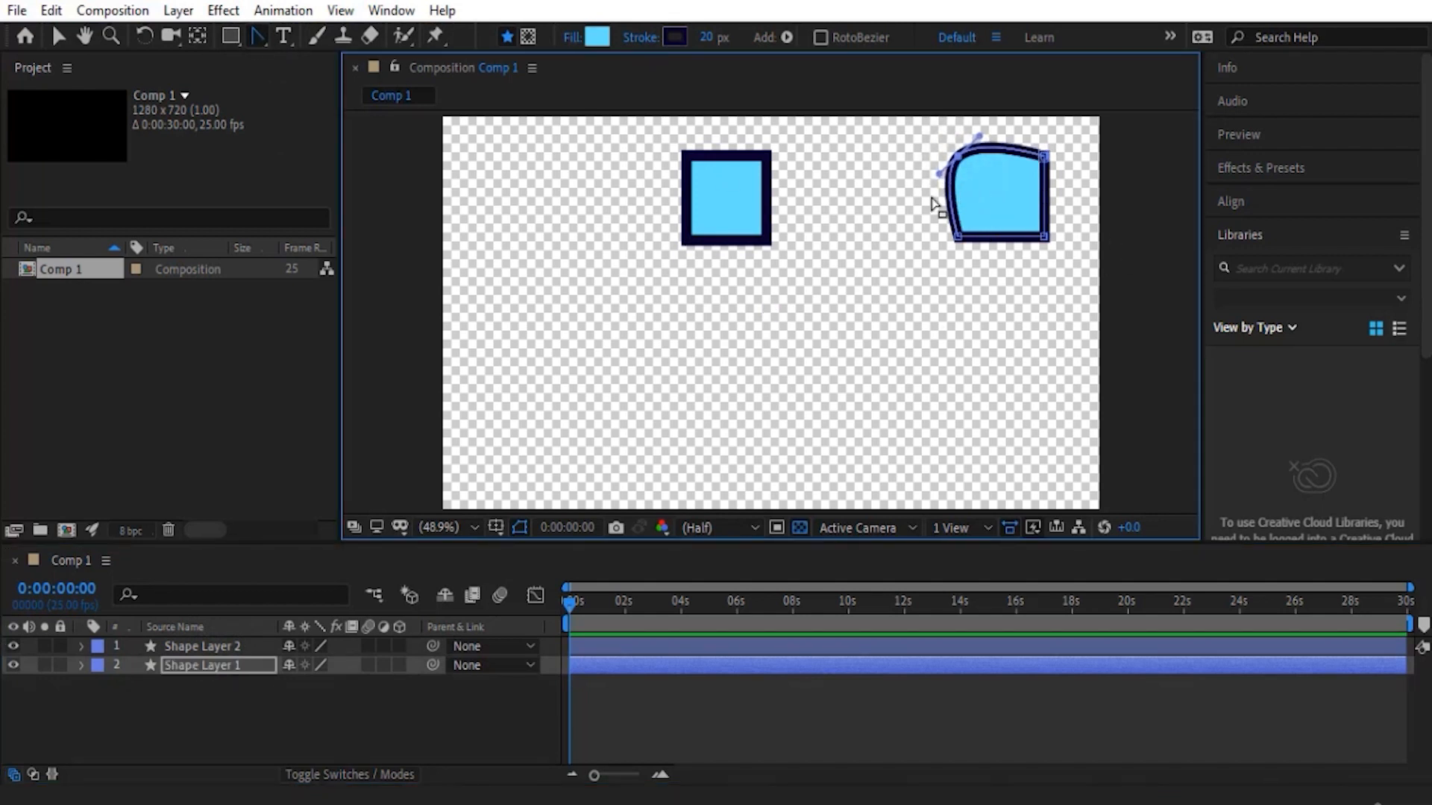
- Try to curve the top-left corner of Shape Layer 2's rectangle with the Convert Vertex tool
click(221, 646)
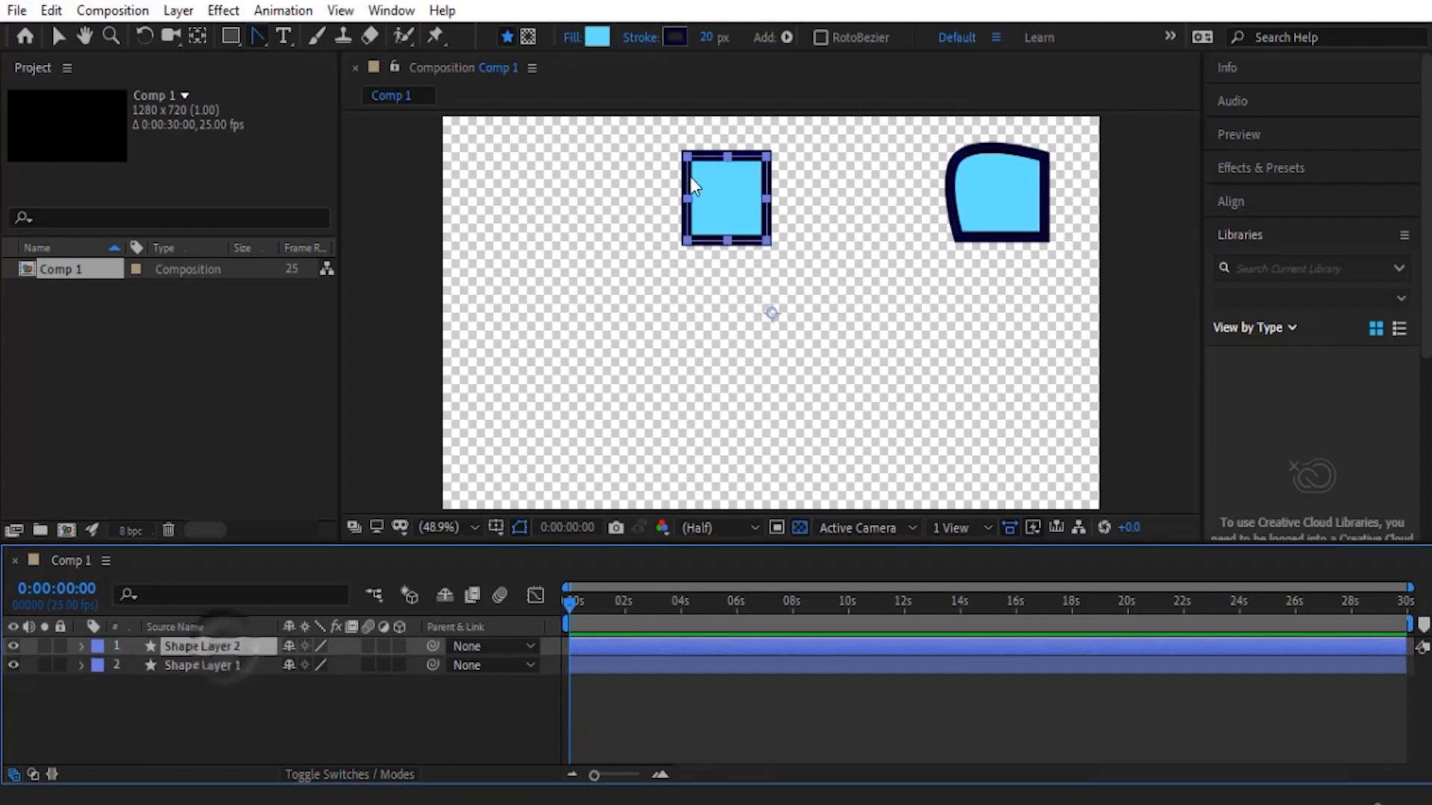
click(255, 31)
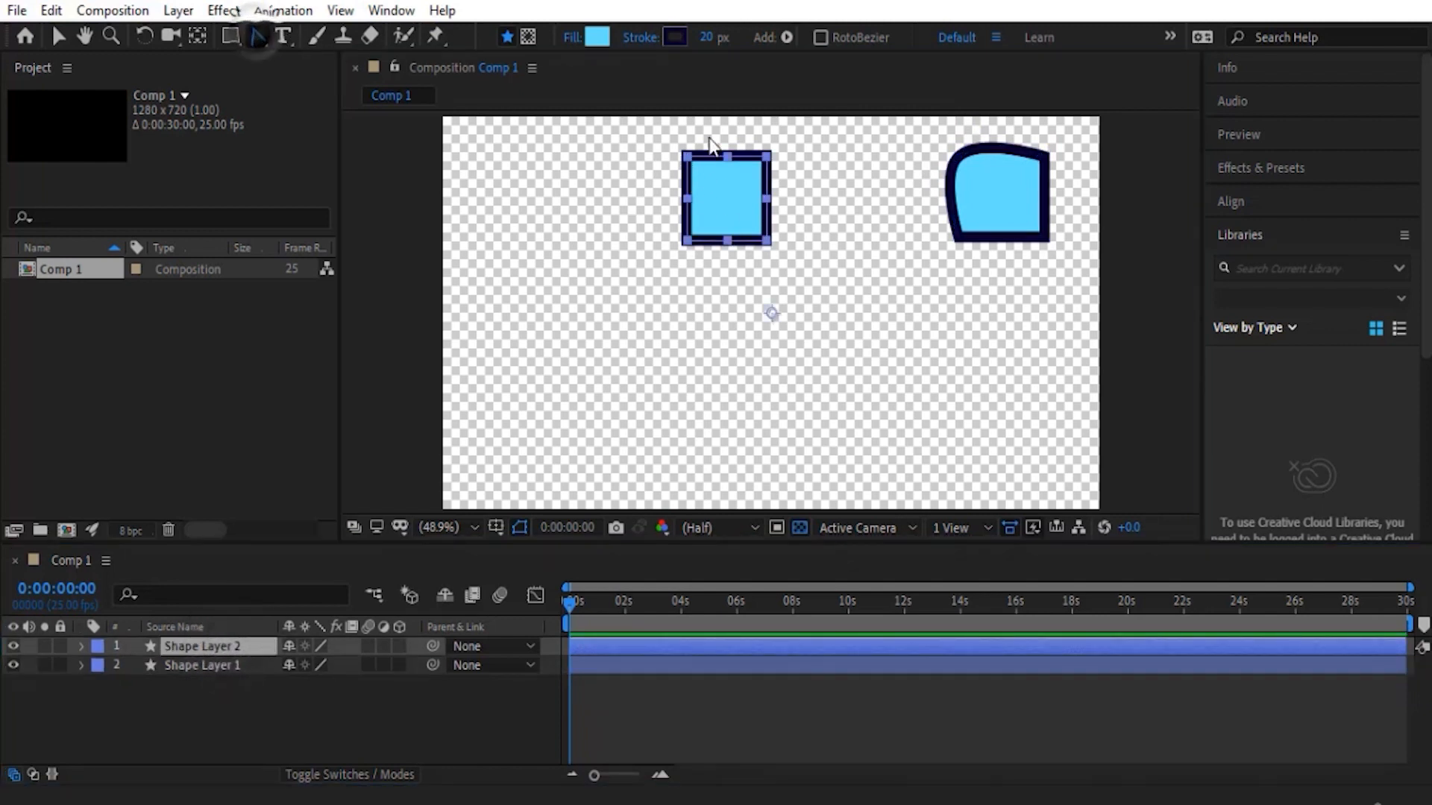
click(689, 158)
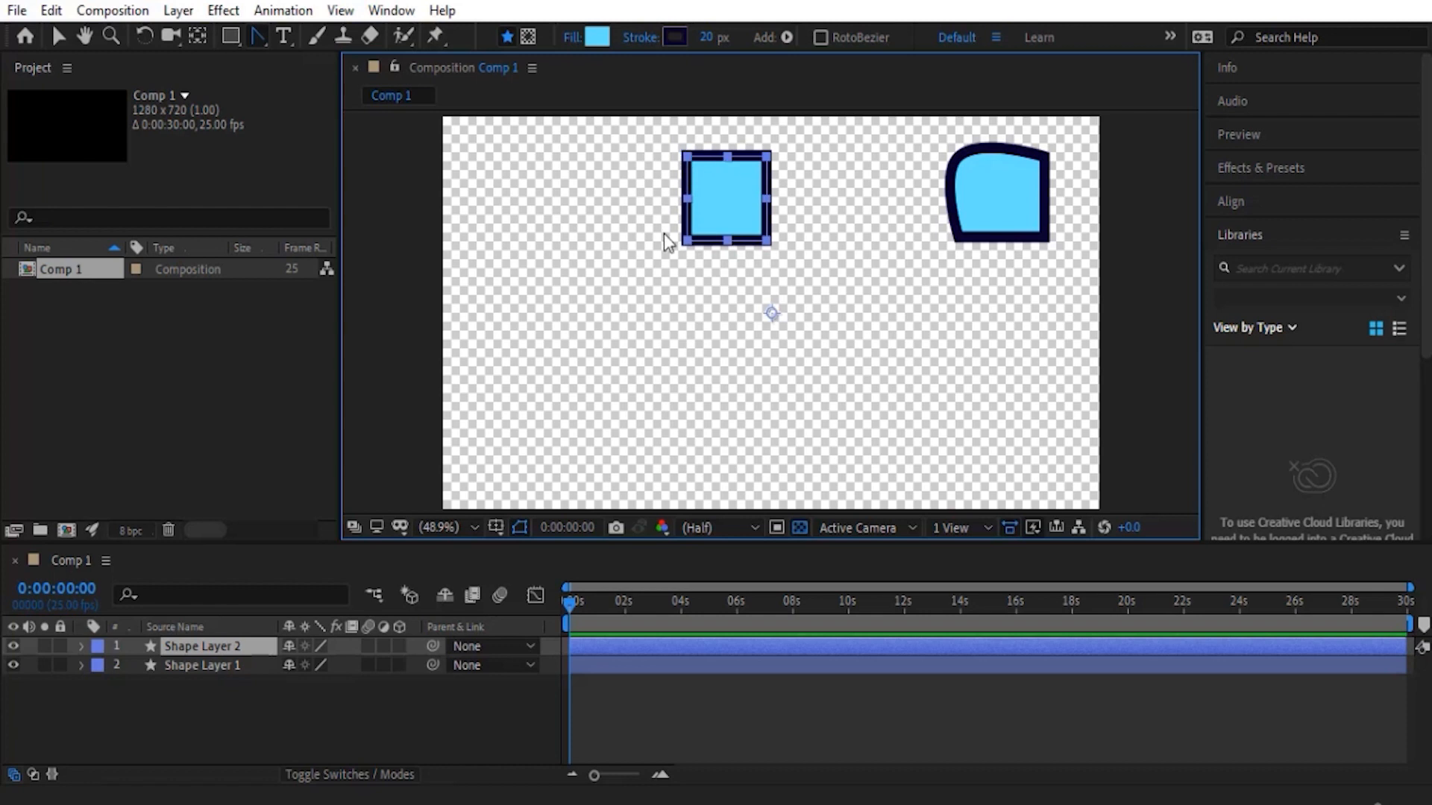
- Convert the rectangle path of Rectangle 1 on Shape Layer 2 to a Bezier path
click(108, 657)
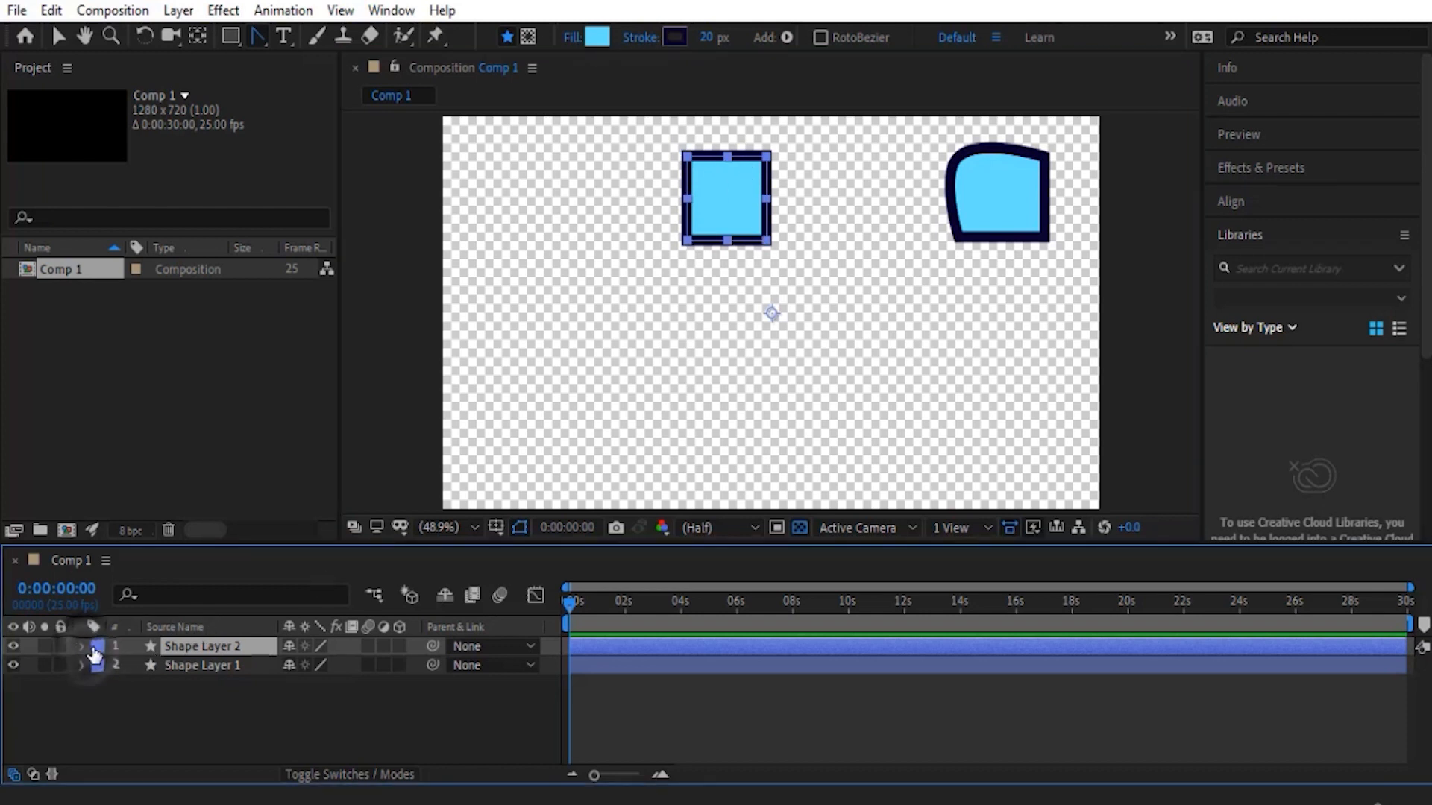
click(81, 646)
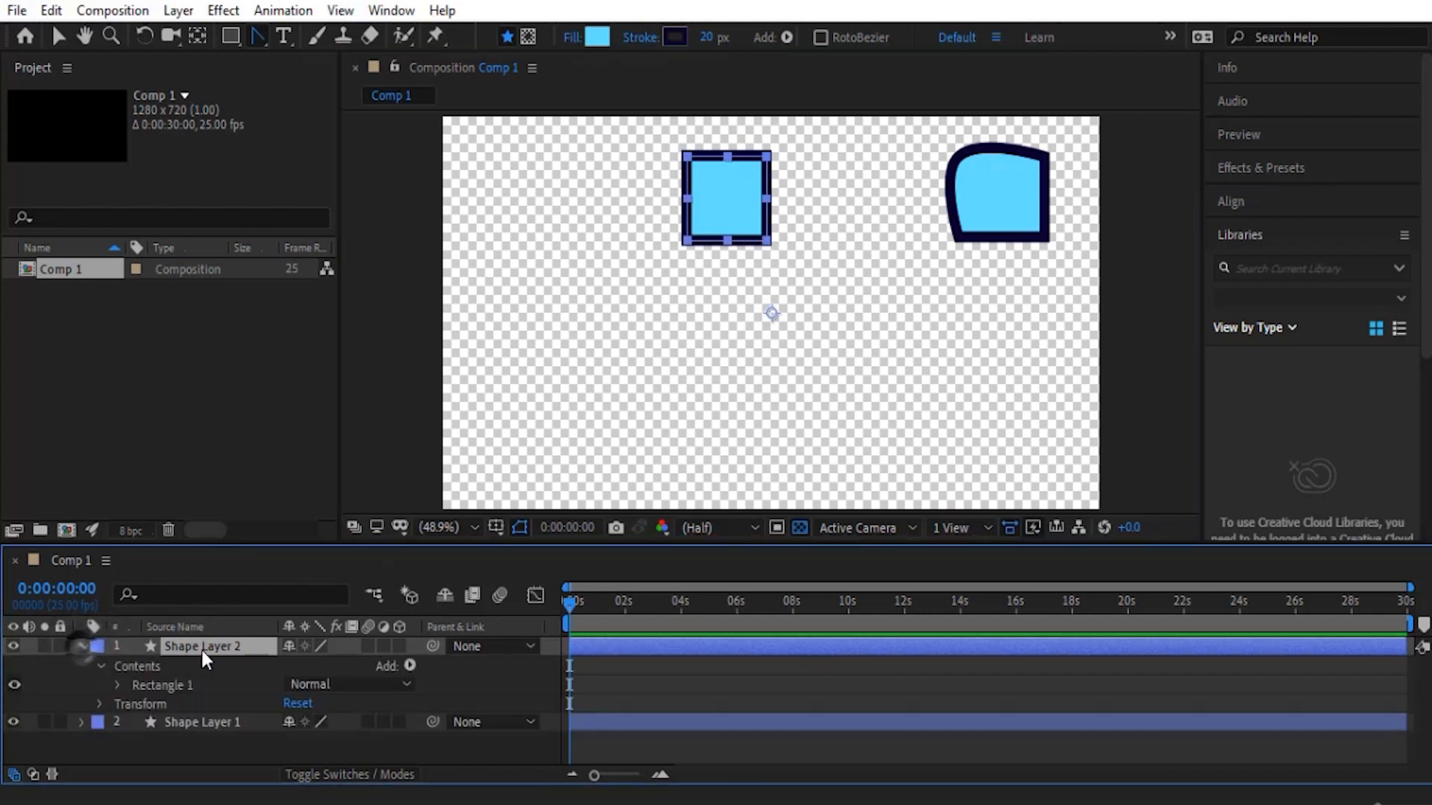
click(117, 685)
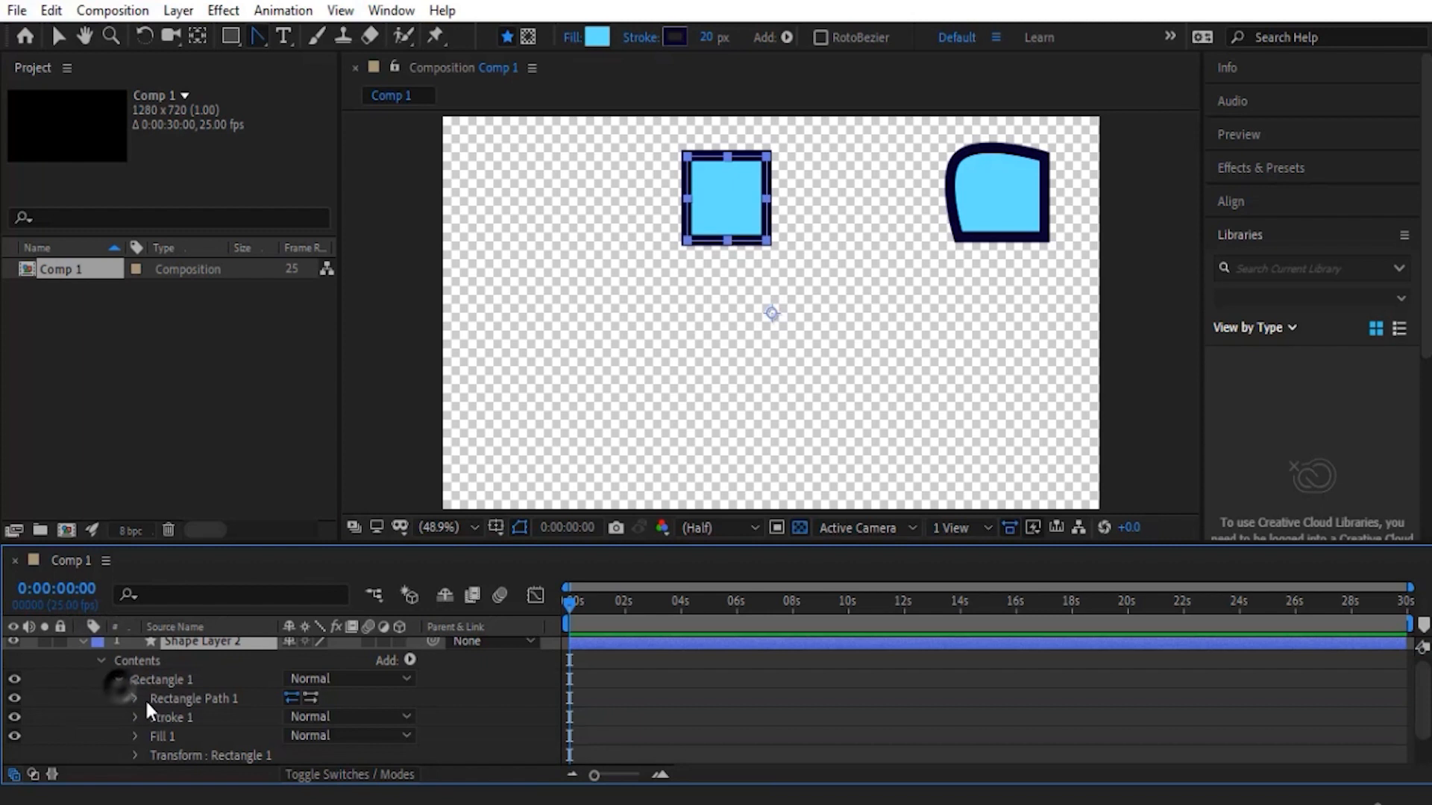
right_click(209, 701)
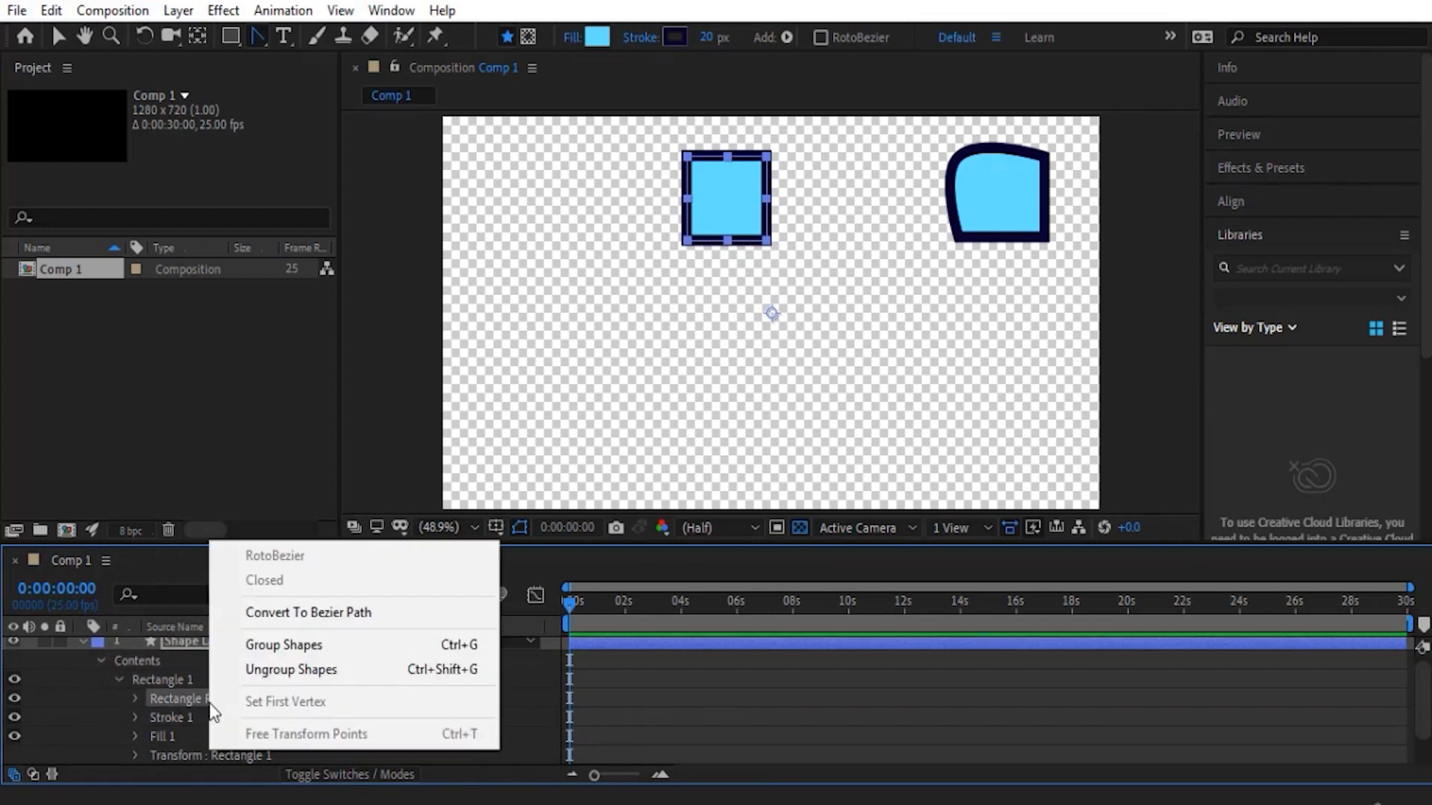
click(327, 616)
click(83, 643)
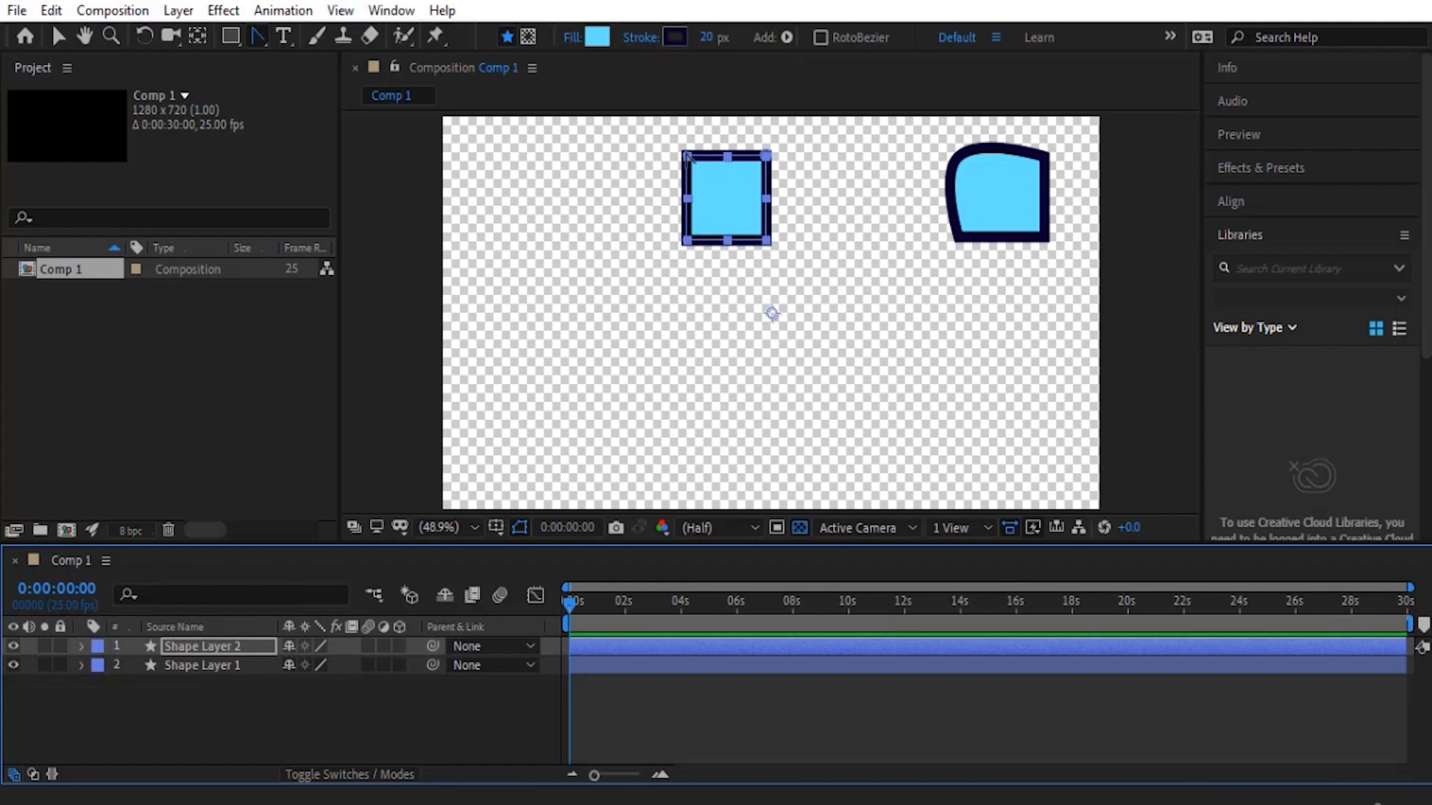
- Curve the top-left corner of Shape Layer 2's square with the Convert Vertex tool, undo the change, and return to the Pen tool
drag(687, 157, 713, 202)
key(ctrl+z)
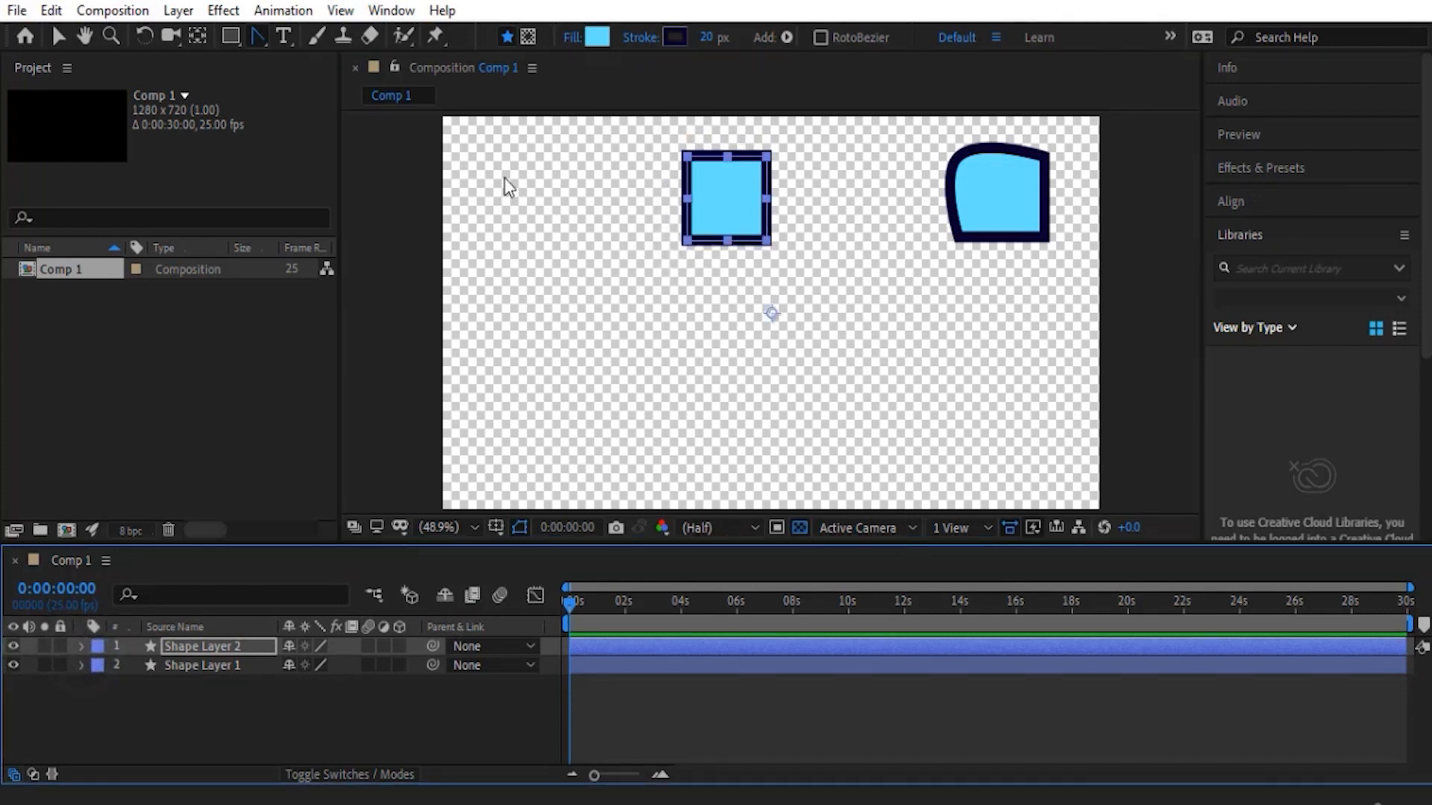
click(252, 38)
click(316, 42)
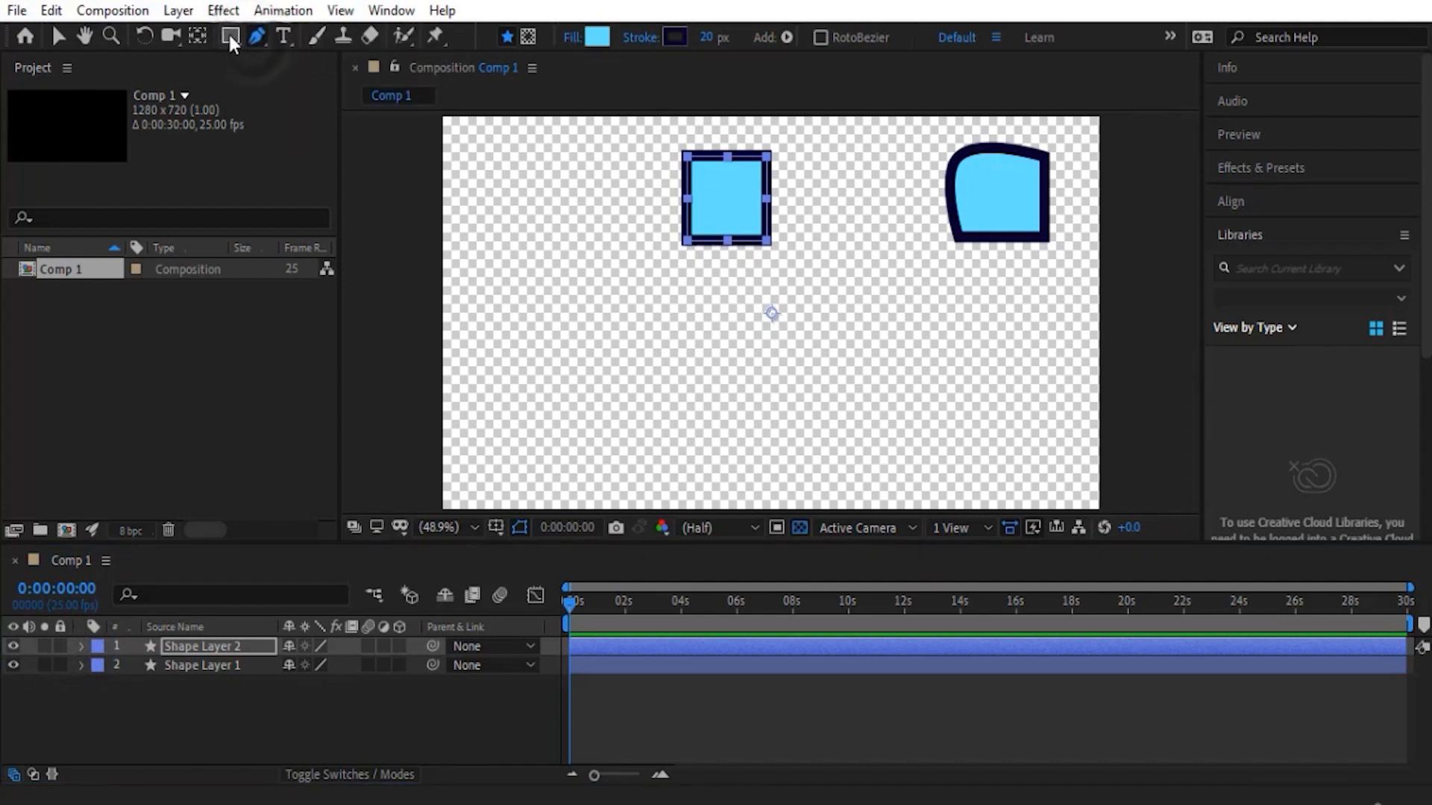
- Draw a rounded rectangle on its own new shape layer, left of the two squares, increasing its corner roundness while drawing
click(230, 36)
drag(229, 34, 314, 69)
click(298, 705)
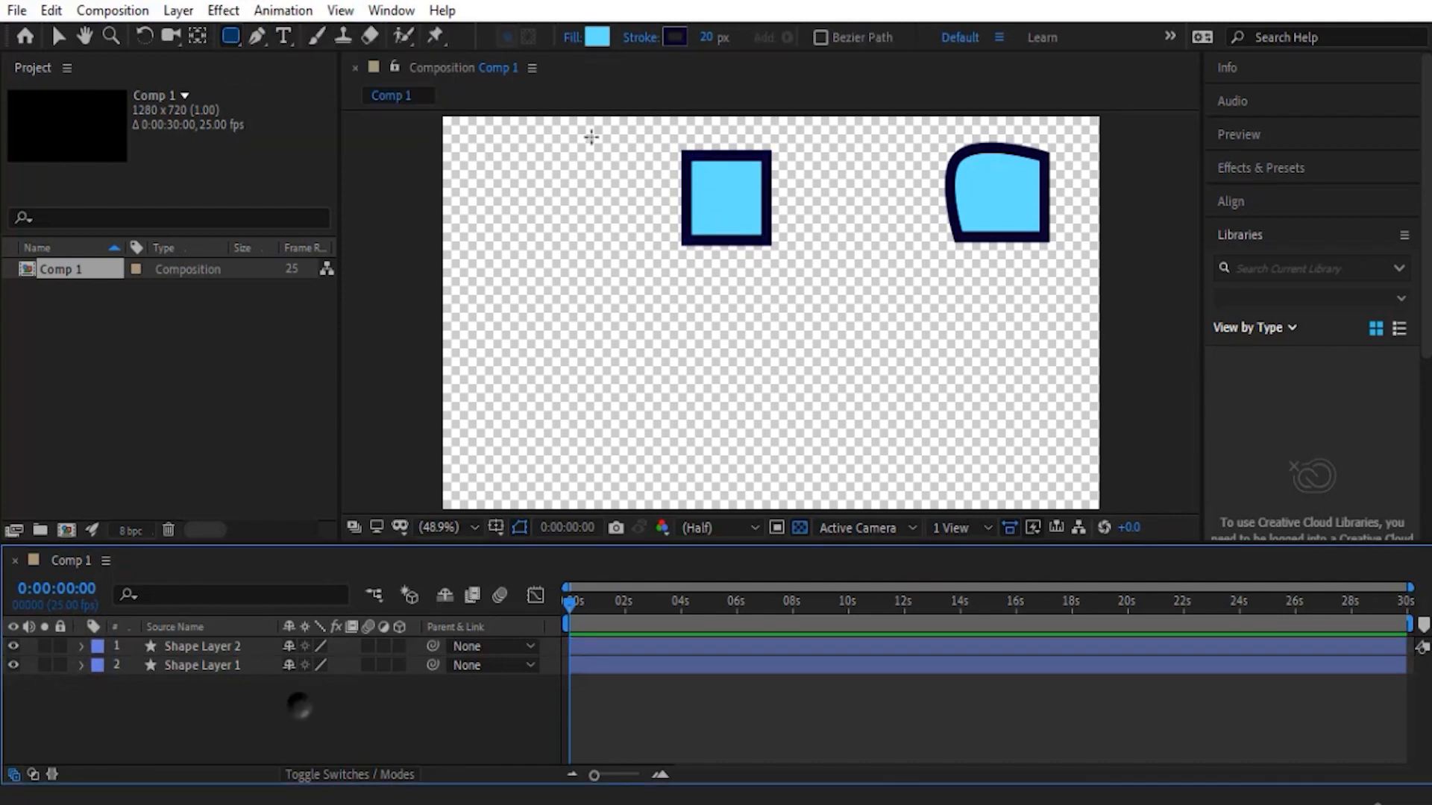
mouse_move(501, 162)
mouse_down()
mouse_move(592, 261)
mouse_move(589, 236)
mouse_move(573, 239)
mouse_move(596, 264)
mouse_move(548, 213)
mouse_move(596, 267)
mouse_move(570, 237)
mouse_move(597, 262)
mouse_move(572, 258)
mouse_move(668, 338)
mouse_move(592, 260)
mouse_up()
key(Up)
key(Up)
key(Up)
key(Up)
key(Up)
key(Up)
key(Up)
key(Up)
- Draw an ellipse on its own new shape layer, below the rounded rectangle
drag(230, 36, 328, 84)
mouse_move(534, 345)
mouse_down()
mouse_move(624, 431)
mouse_move(580, 401)
mouse_move(615, 421)
mouse_move(584, 406)
mouse_move(617, 444)
mouse_up()
key(ctrl+z)
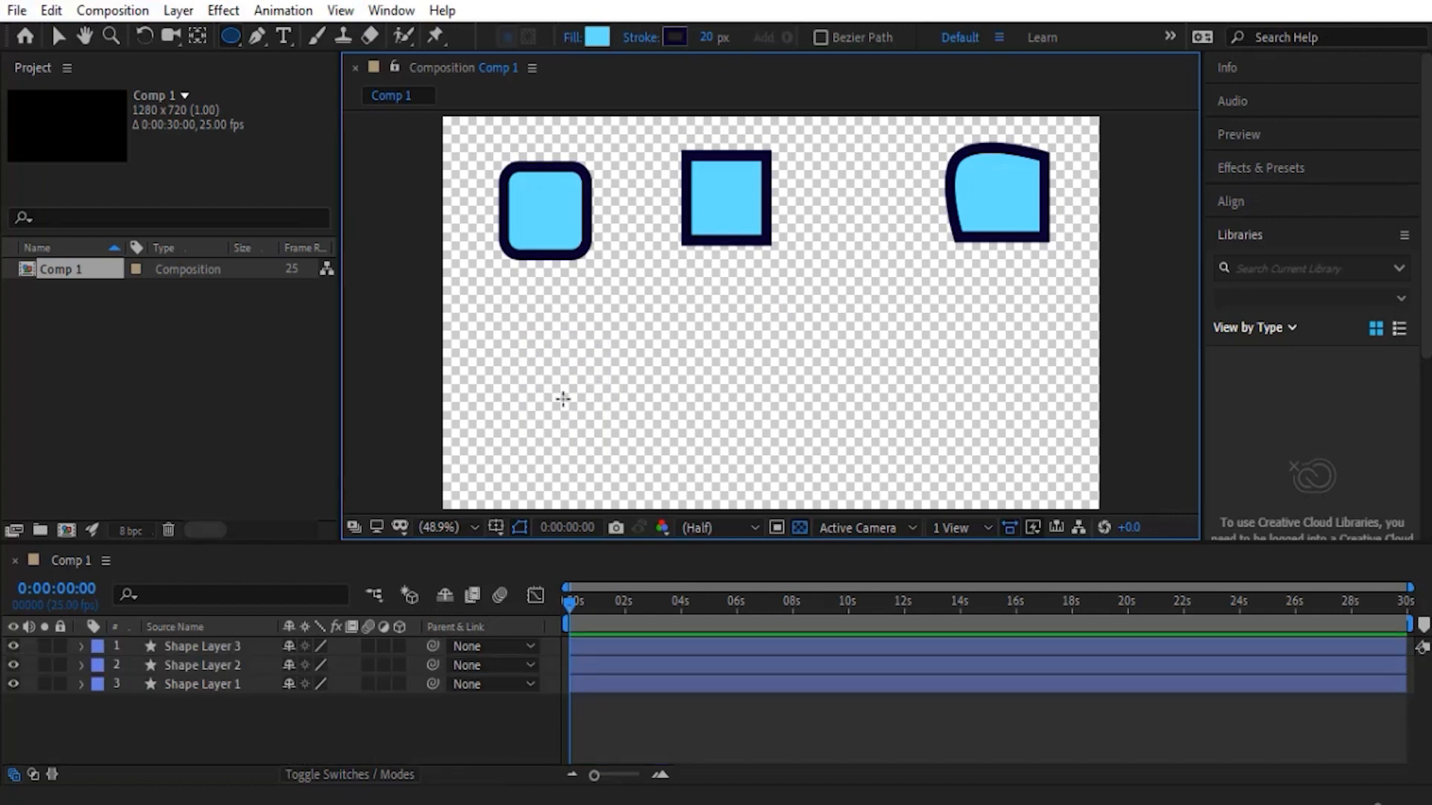
mouse_move(549, 388)
mouse_down()
mouse_move(584, 428)
mouse_move(619, 436)
mouse_move(585, 419)
mouse_move(585, 435)
mouse_up()
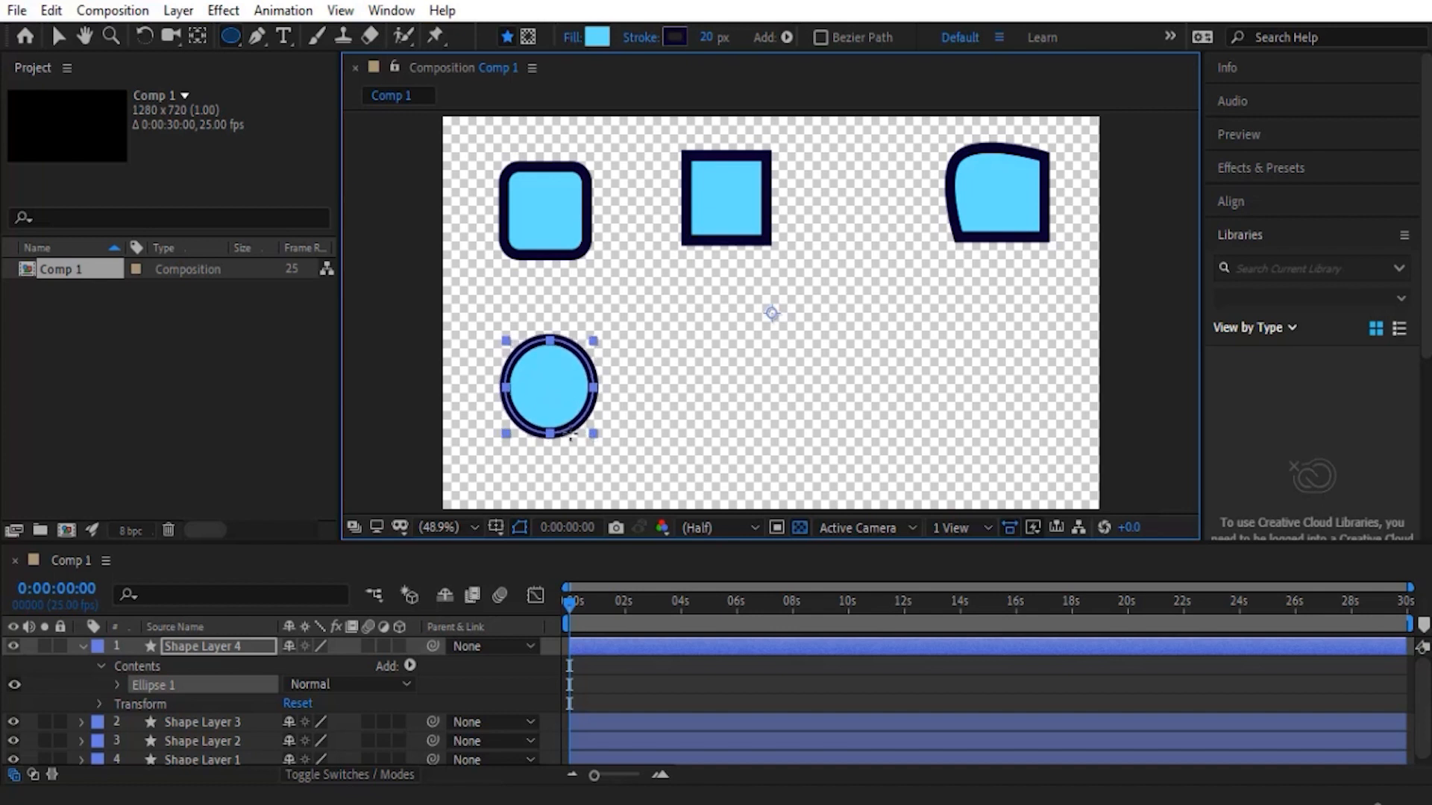
- Draw a polygon beside the ellipse inside Shape Layer 4, varying its side count and ending at seven, and delete it from the layer's contents
click(230, 36)
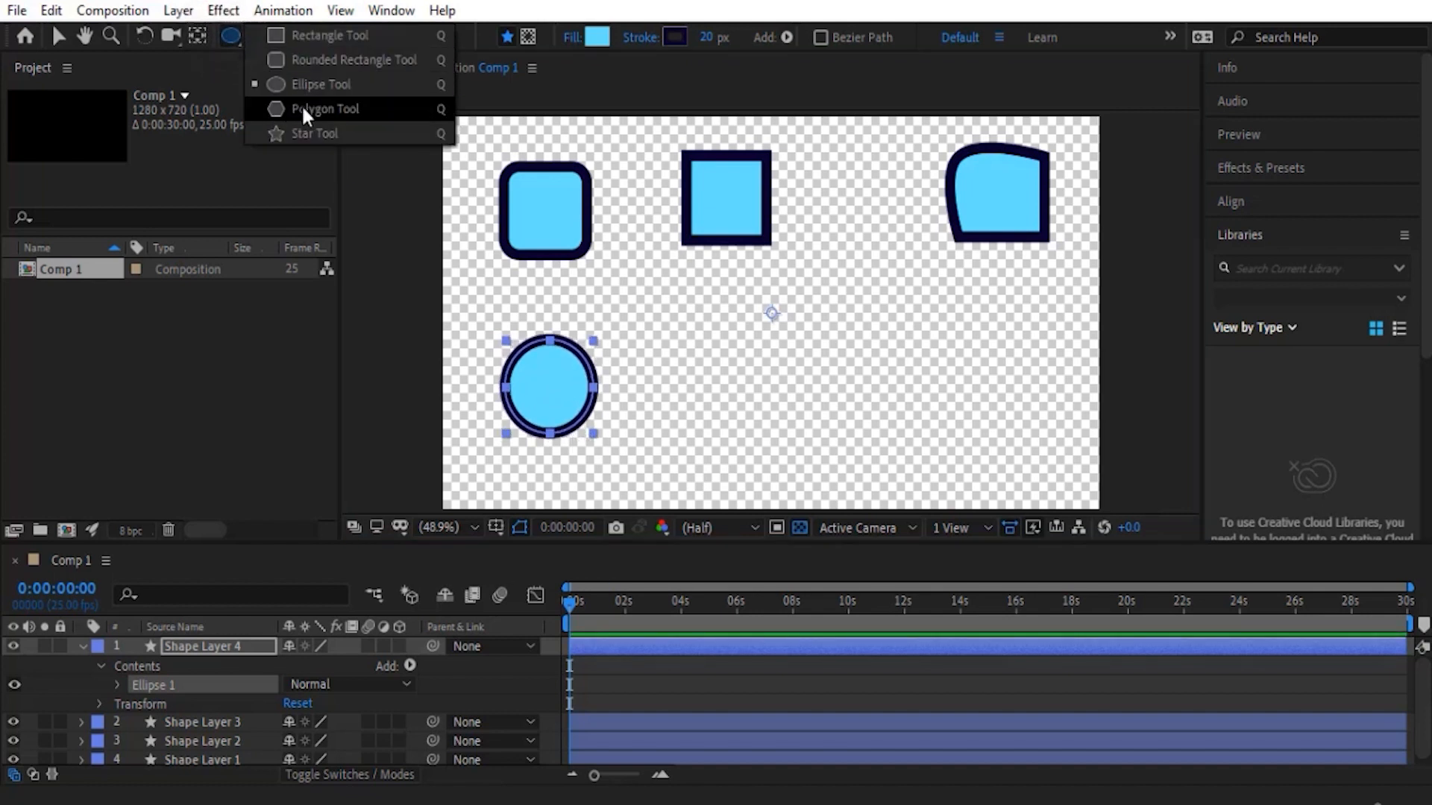
click(338, 111)
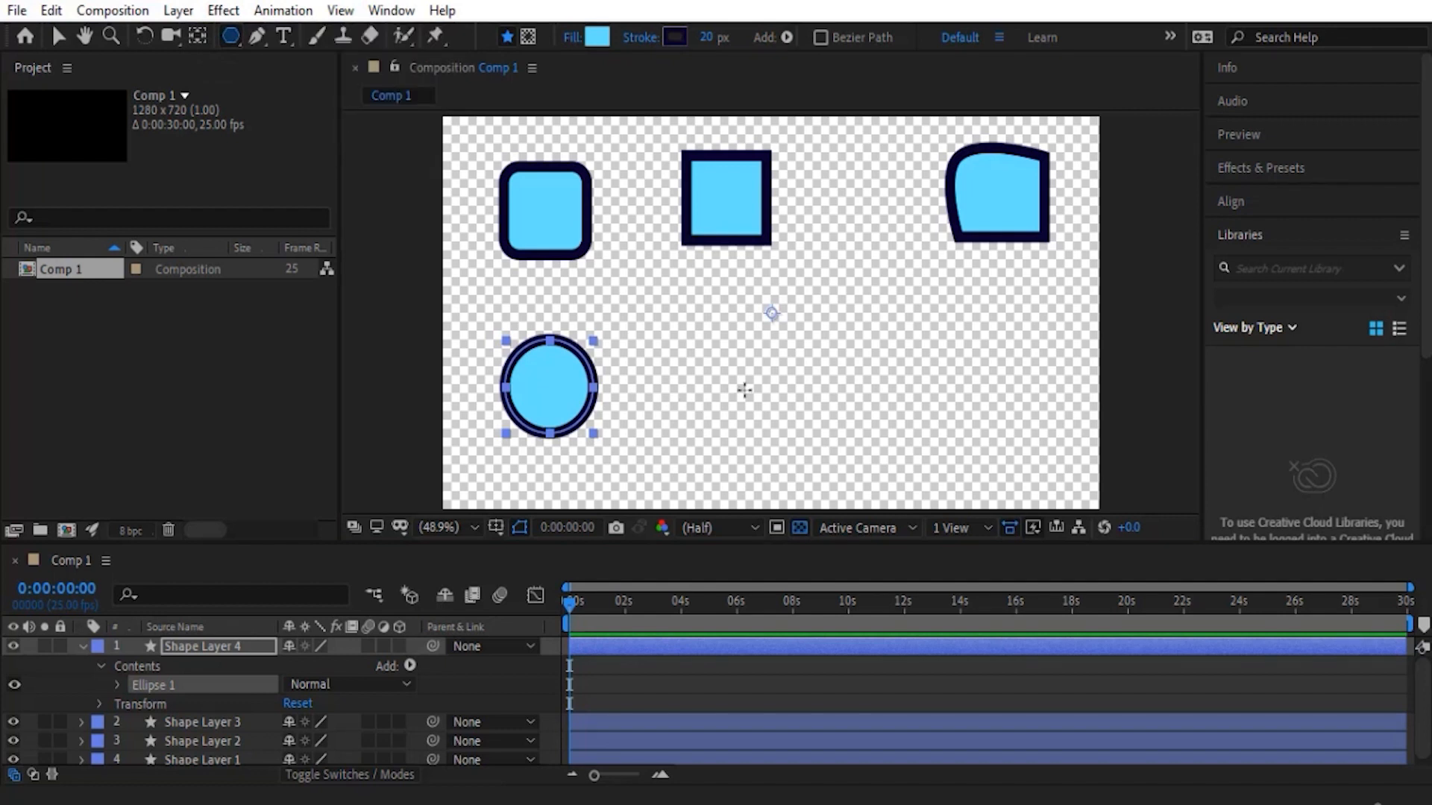
drag(757, 388, 773, 451)
key(Down)
key(Up)
key(Up)
key(Up)
key(Down)
key(Down)
key(Down)
key(Up)
key(Up)
key(Down)
key(Down)
key(Up)
key(Up)
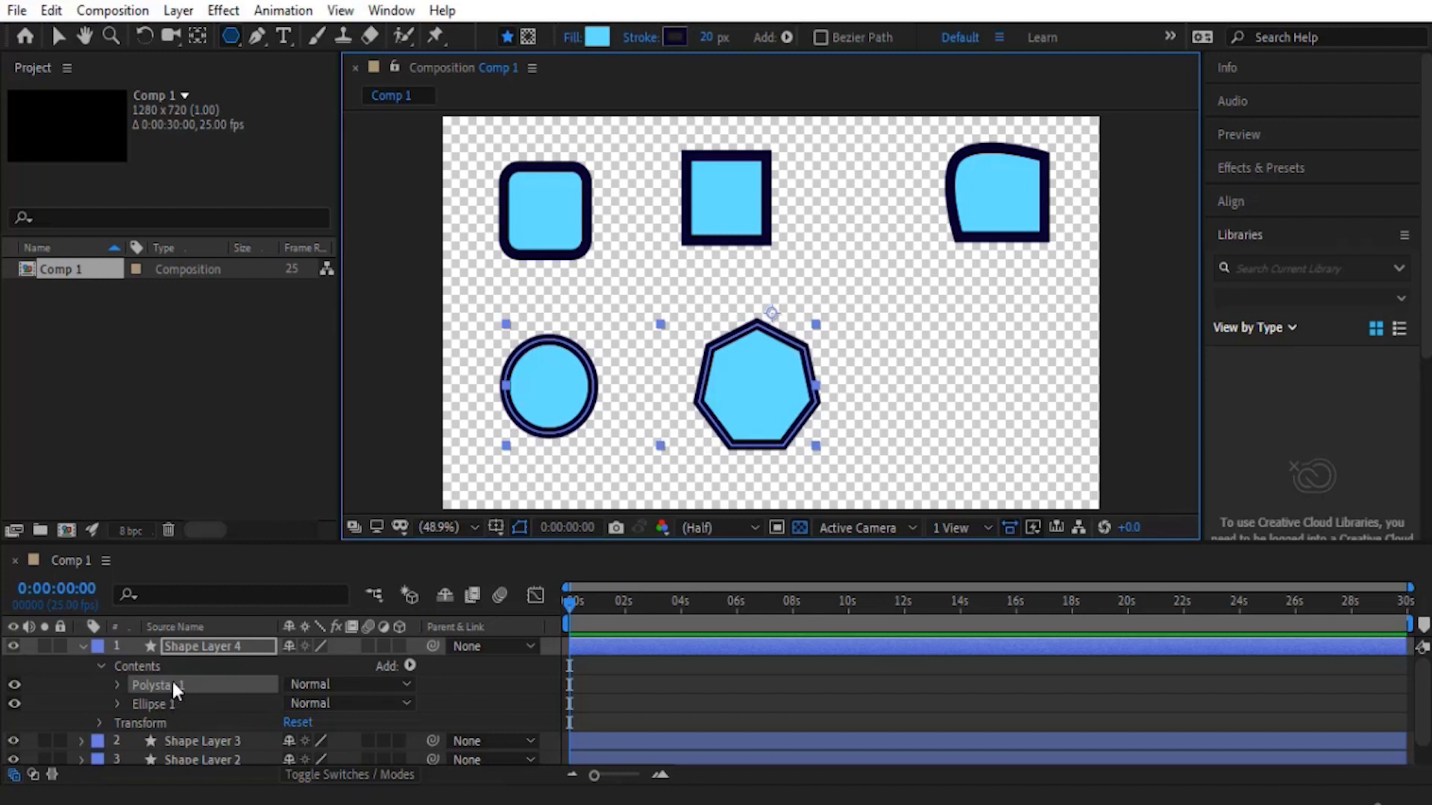
key(Delete)
click(83, 645)
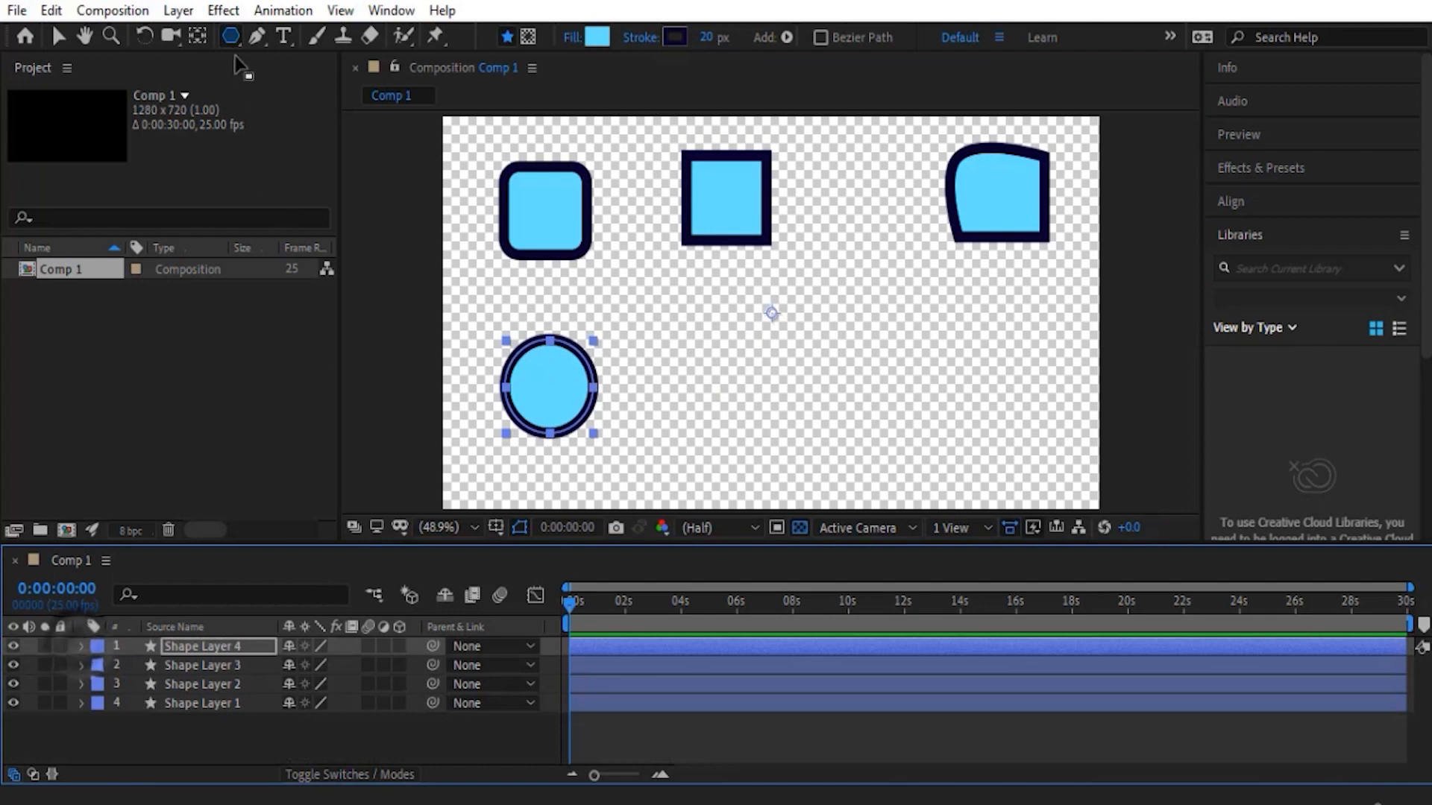
- Draw a five-sided polygon on its own new shape layer, right of the ellipse, with no layer selected
click(223, 730)
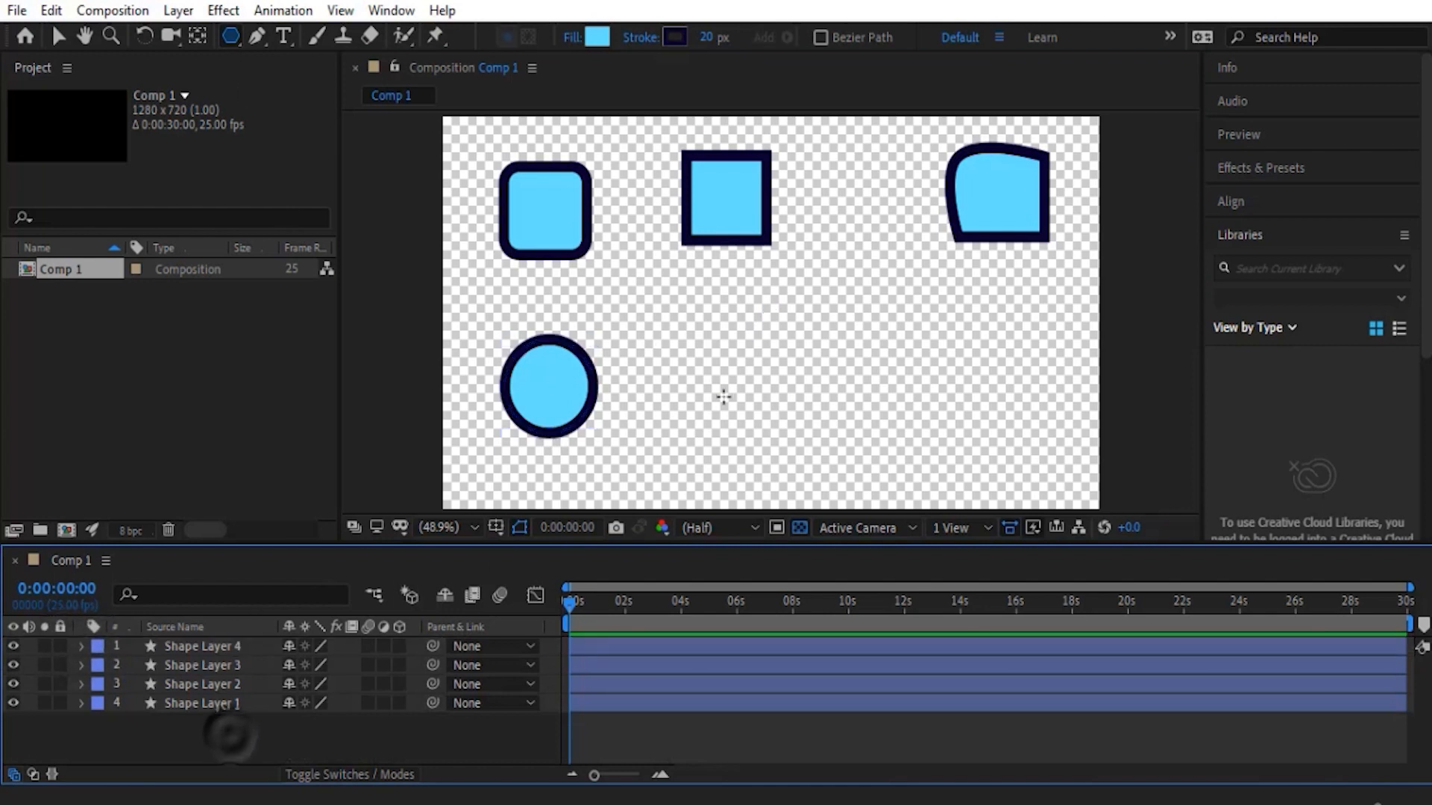
drag(732, 384, 767, 437)
key(Down)
key(Down)
key(Down)
key(Down)
key(Up)
key(Up)
click(82, 646)
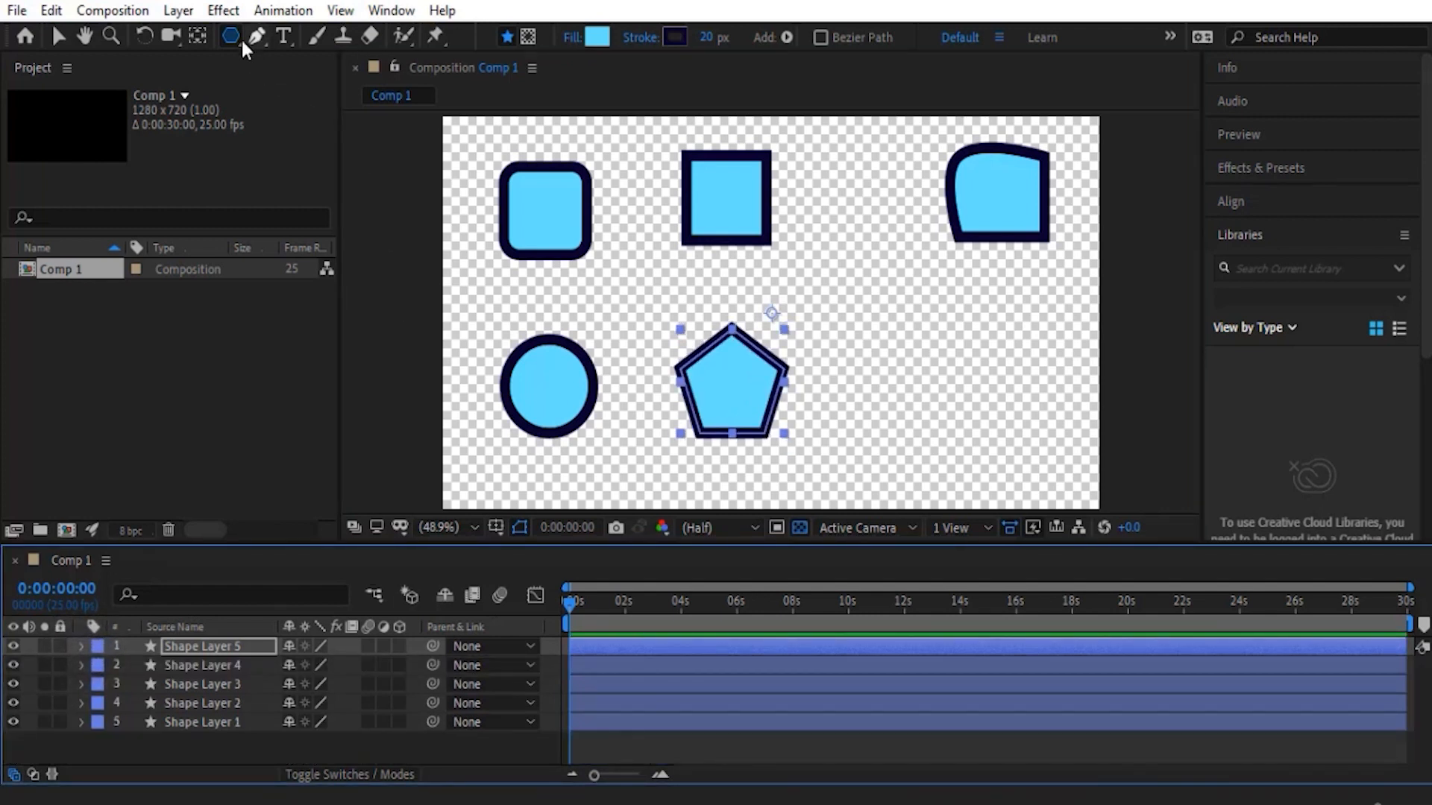
- Draw a star on its own new shape layer, right of the pentagon, varying the number of points and ending at five
drag(238, 37, 311, 136)
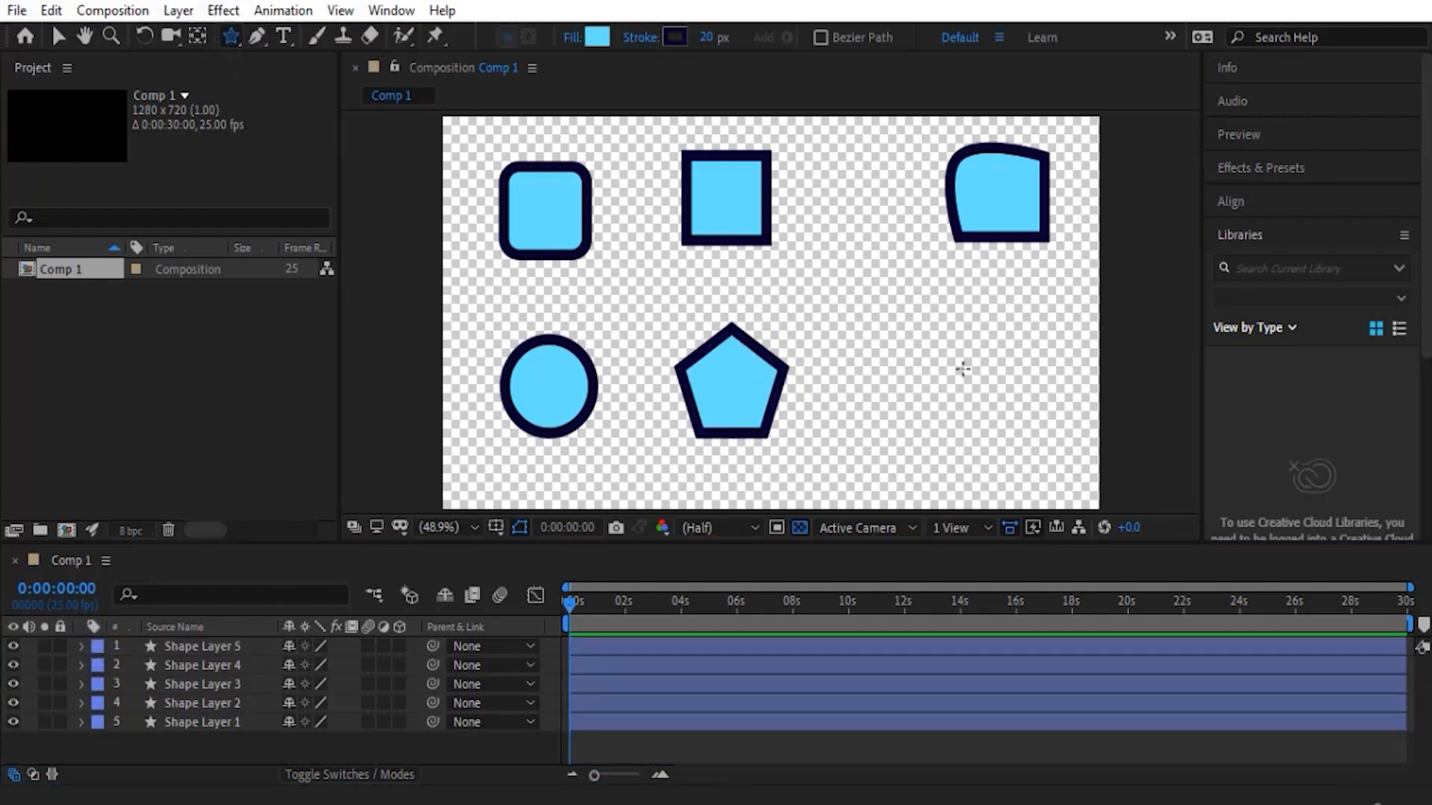
drag(949, 386, 975, 450)
key(Down)
key(Up)
key(Down)
key(Down)
key(Up)
key(Up)
key(Up)
key(Up)
key(Down)
key(Down)
key(Down)
key(Up)
key(Up)
key(Up)
key(Up)
key(Down)
key(Down)
key(Down)
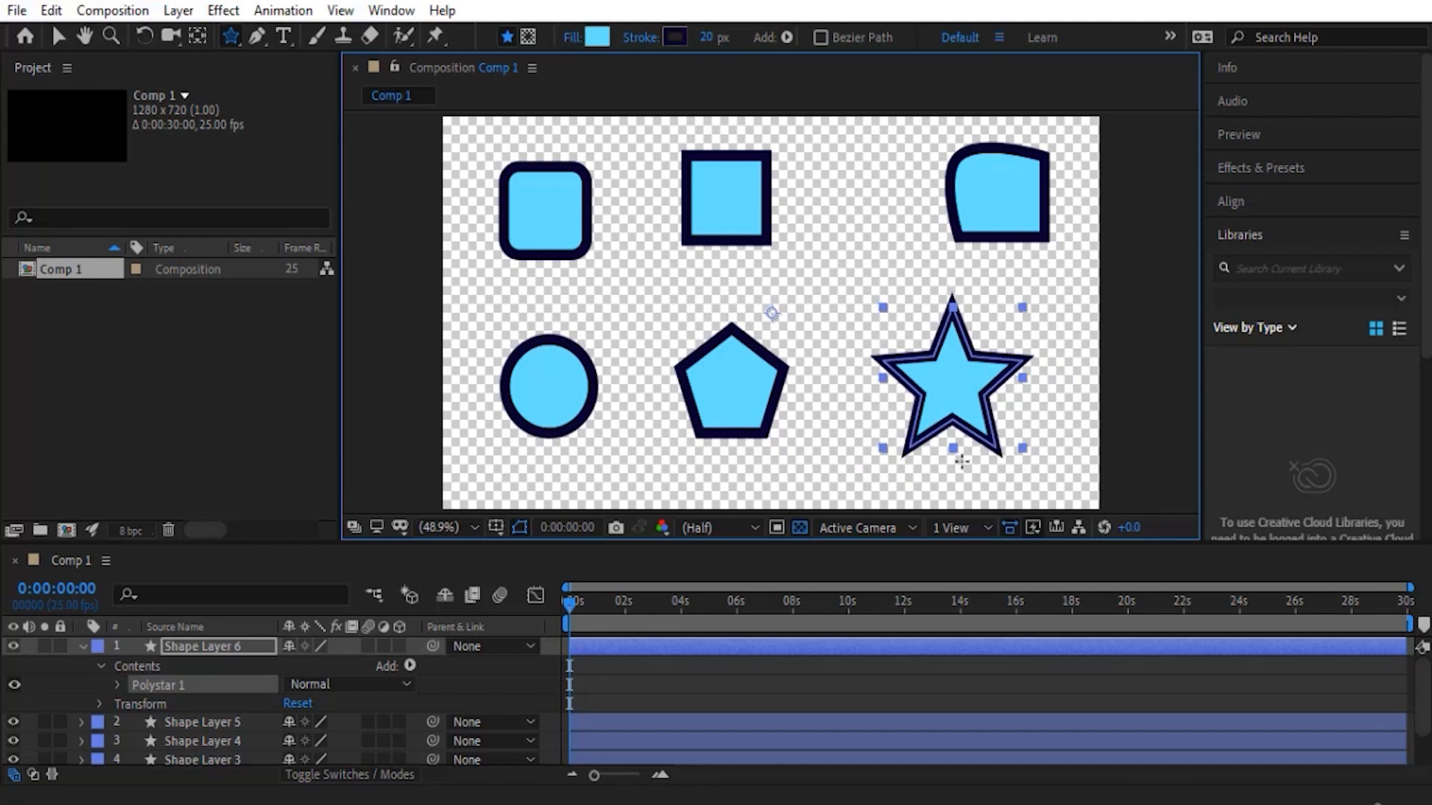
drag(962, 462, 950, 450)
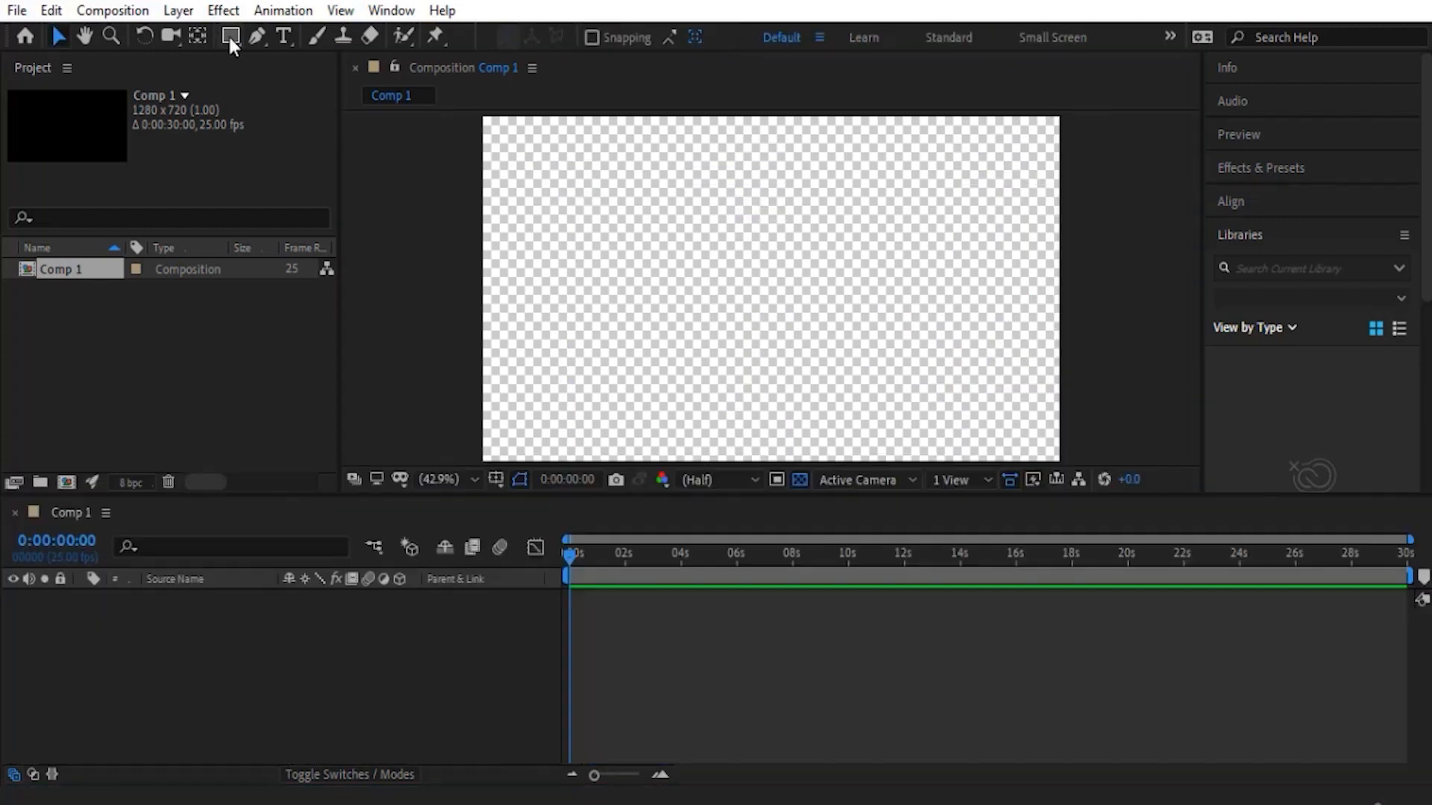
- Draw a square with the Rectangle tool in the middle of the empty composition, with orange fill and a 34 px brown stroke
drag(231, 41, 313, 35)
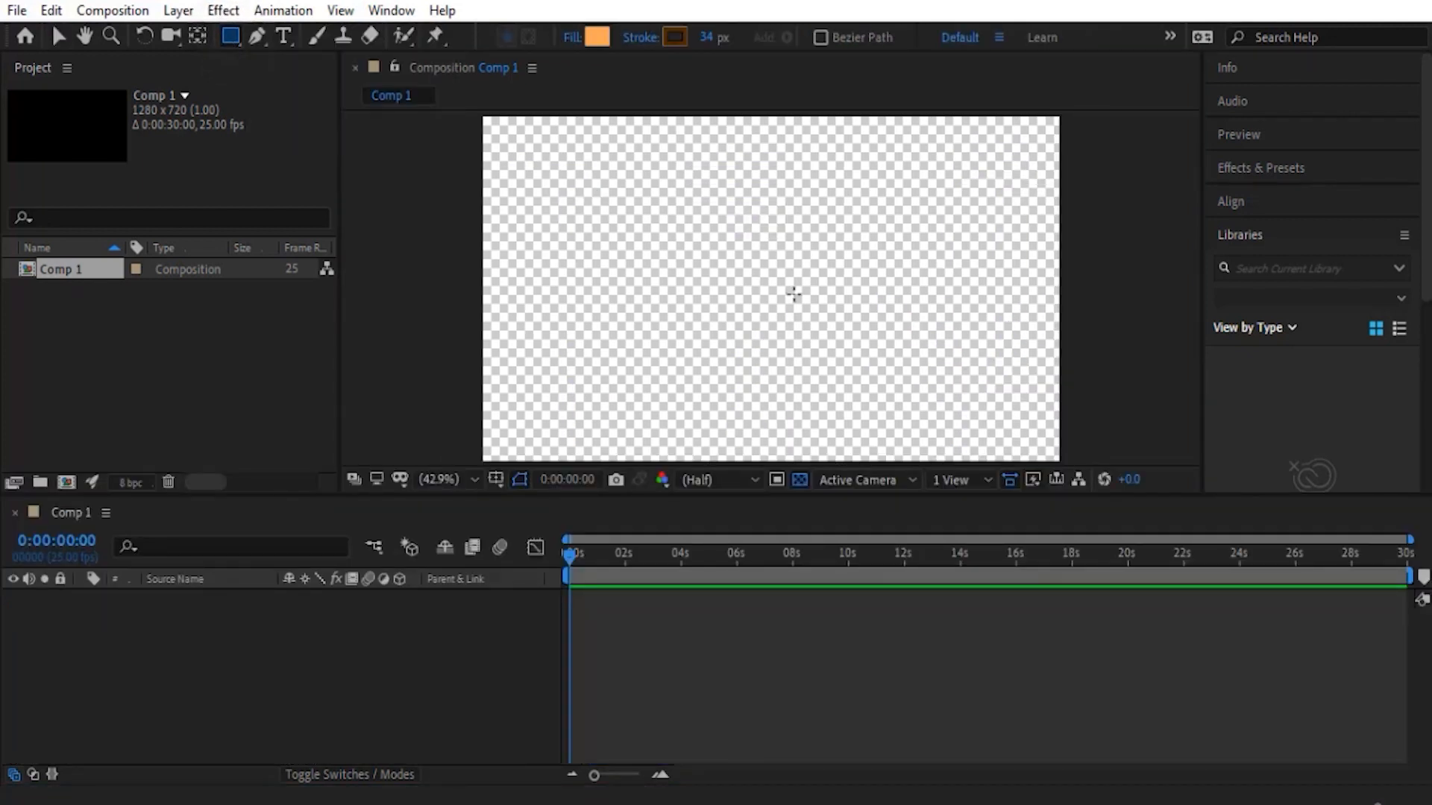
drag(770, 295, 845, 375)
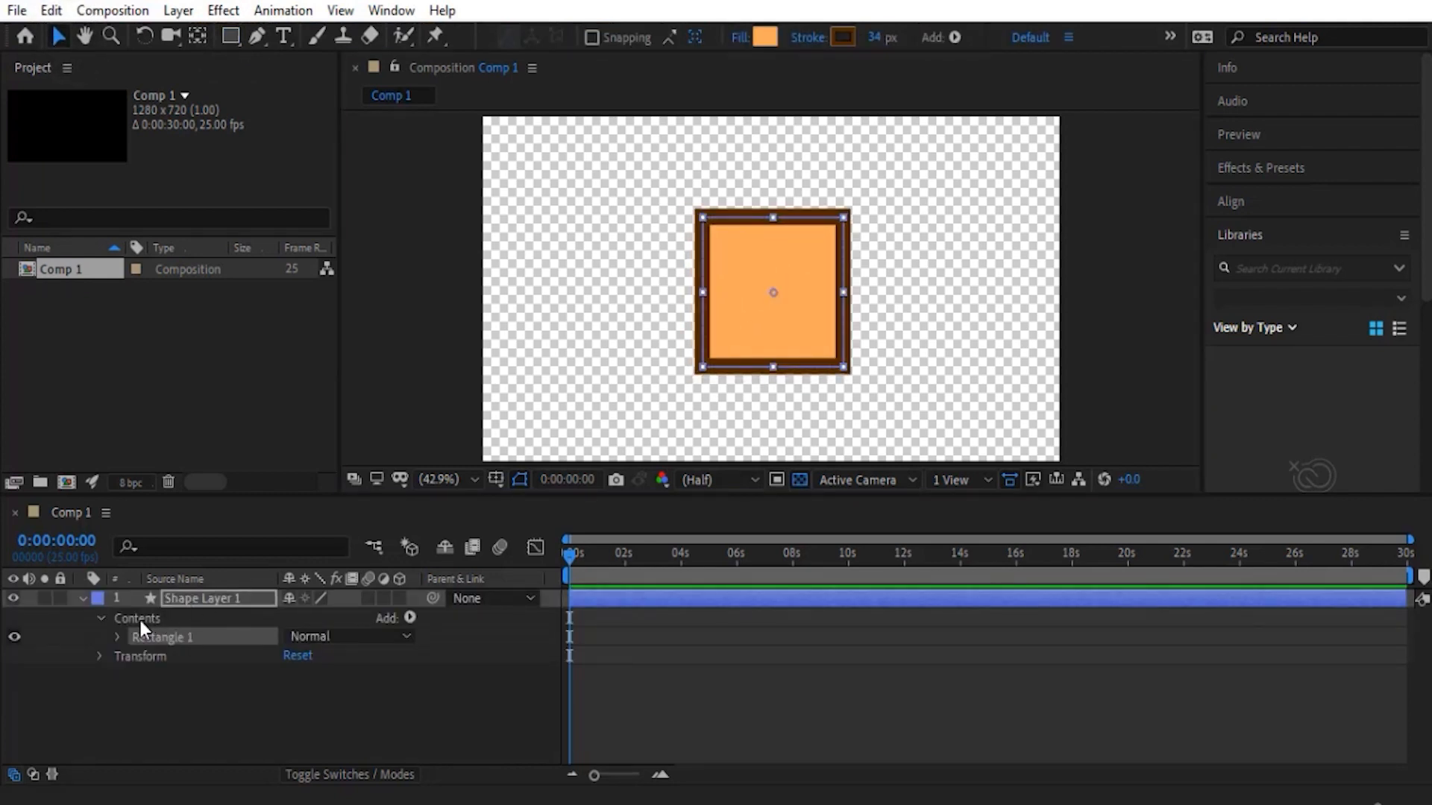
- Add an Ellipse path to Shape Layer 1's contents, hide Rectangle 1, and undo both changes
click(139, 619)
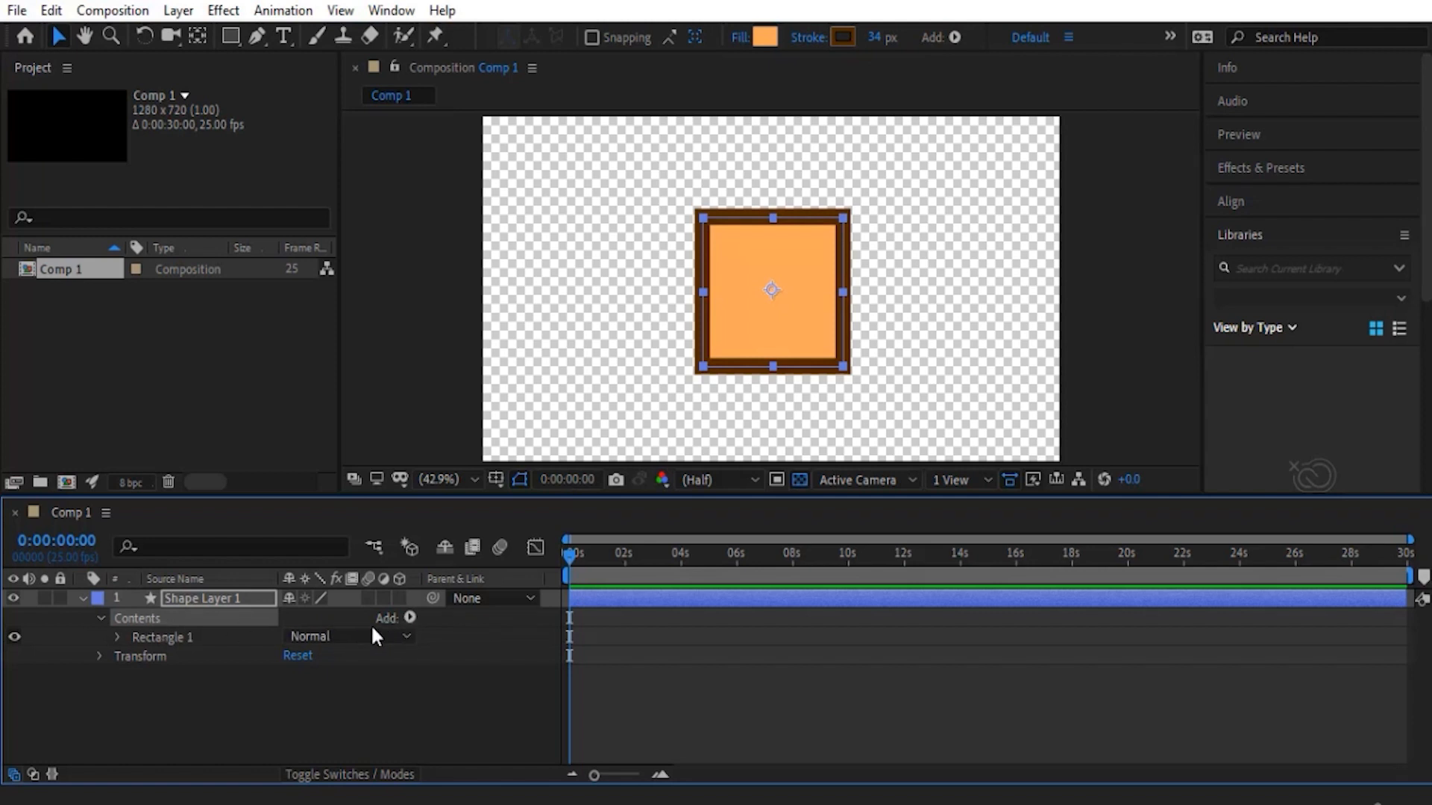
click(408, 618)
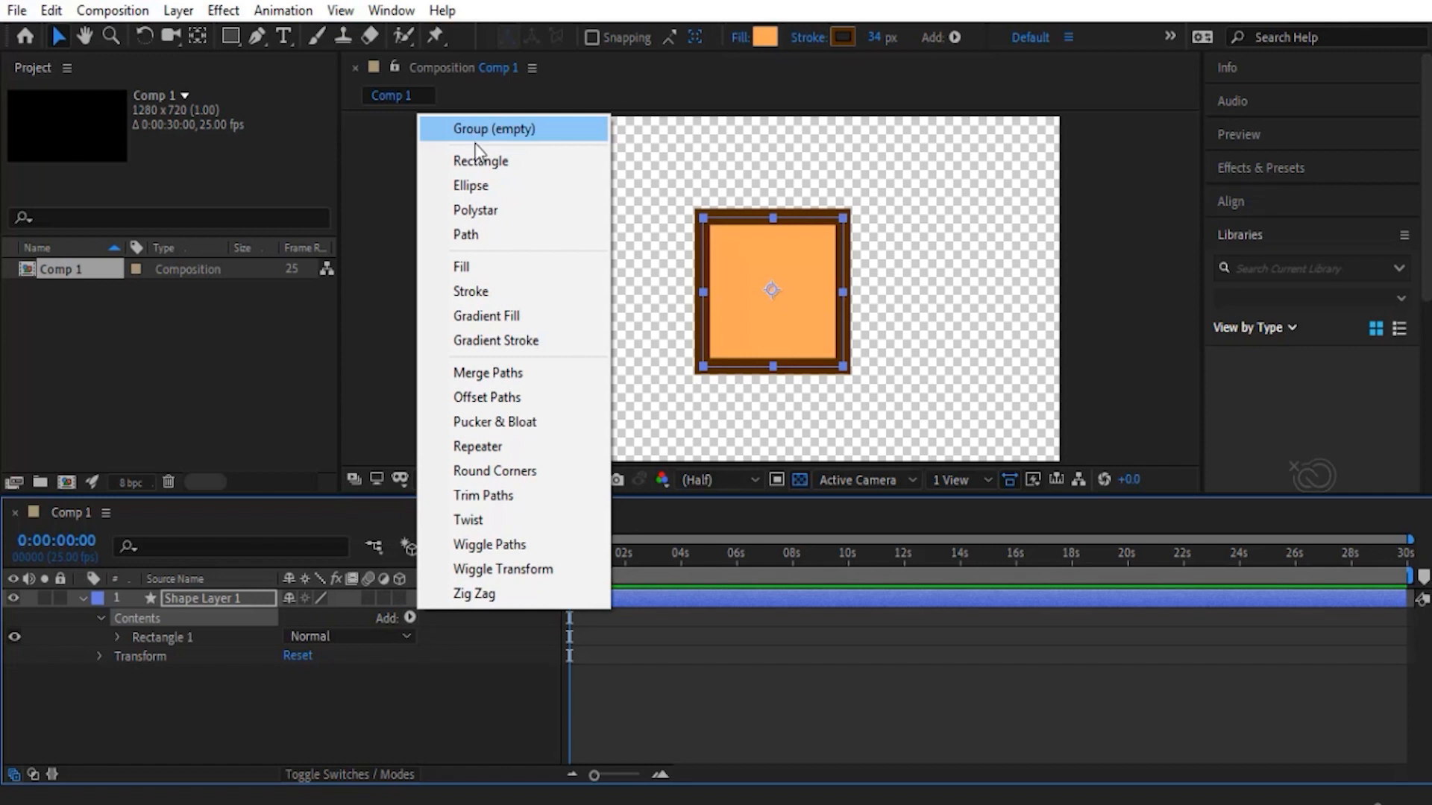
click(489, 187)
click(14, 637)
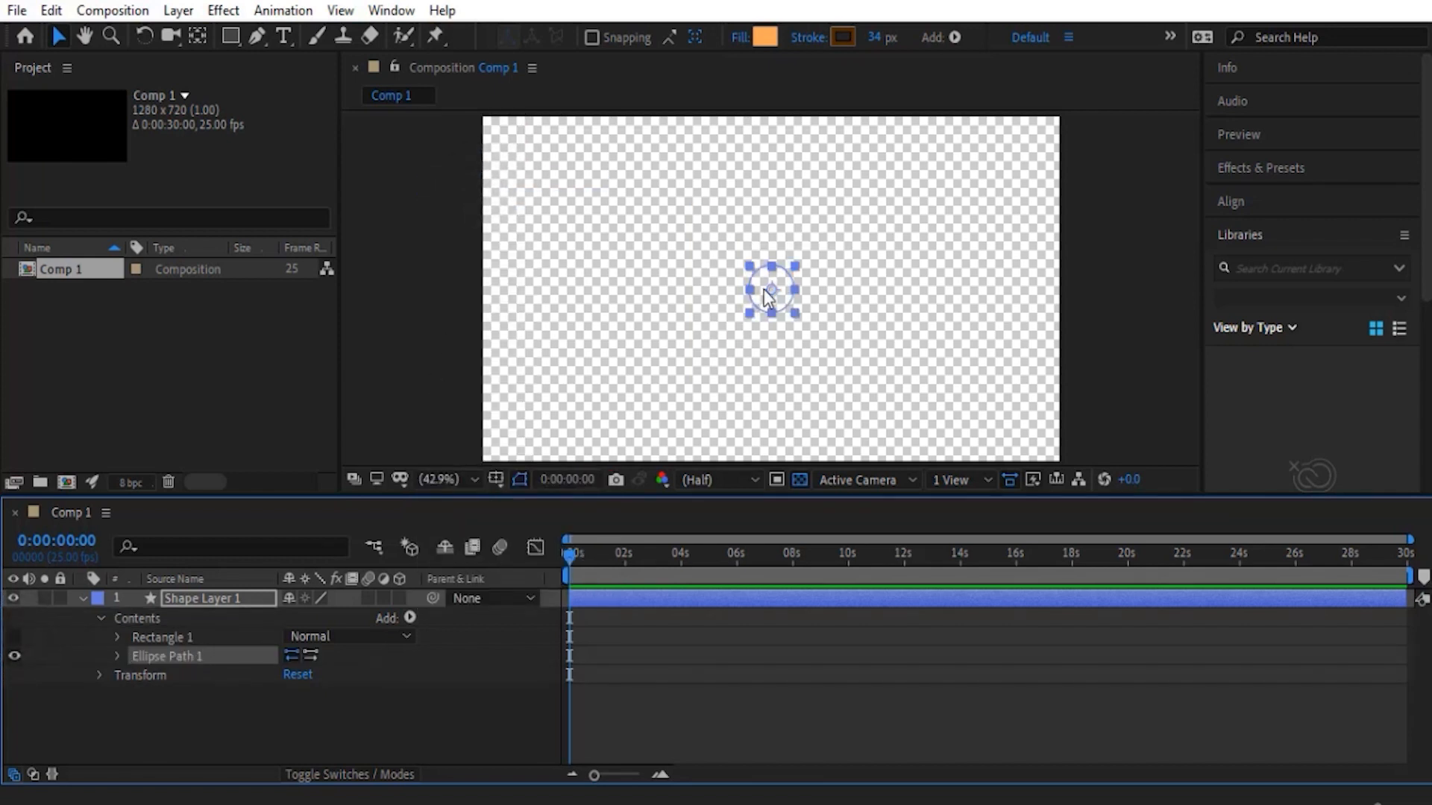
key(ctrl+z)
key(ctrl+z)
click(409, 618)
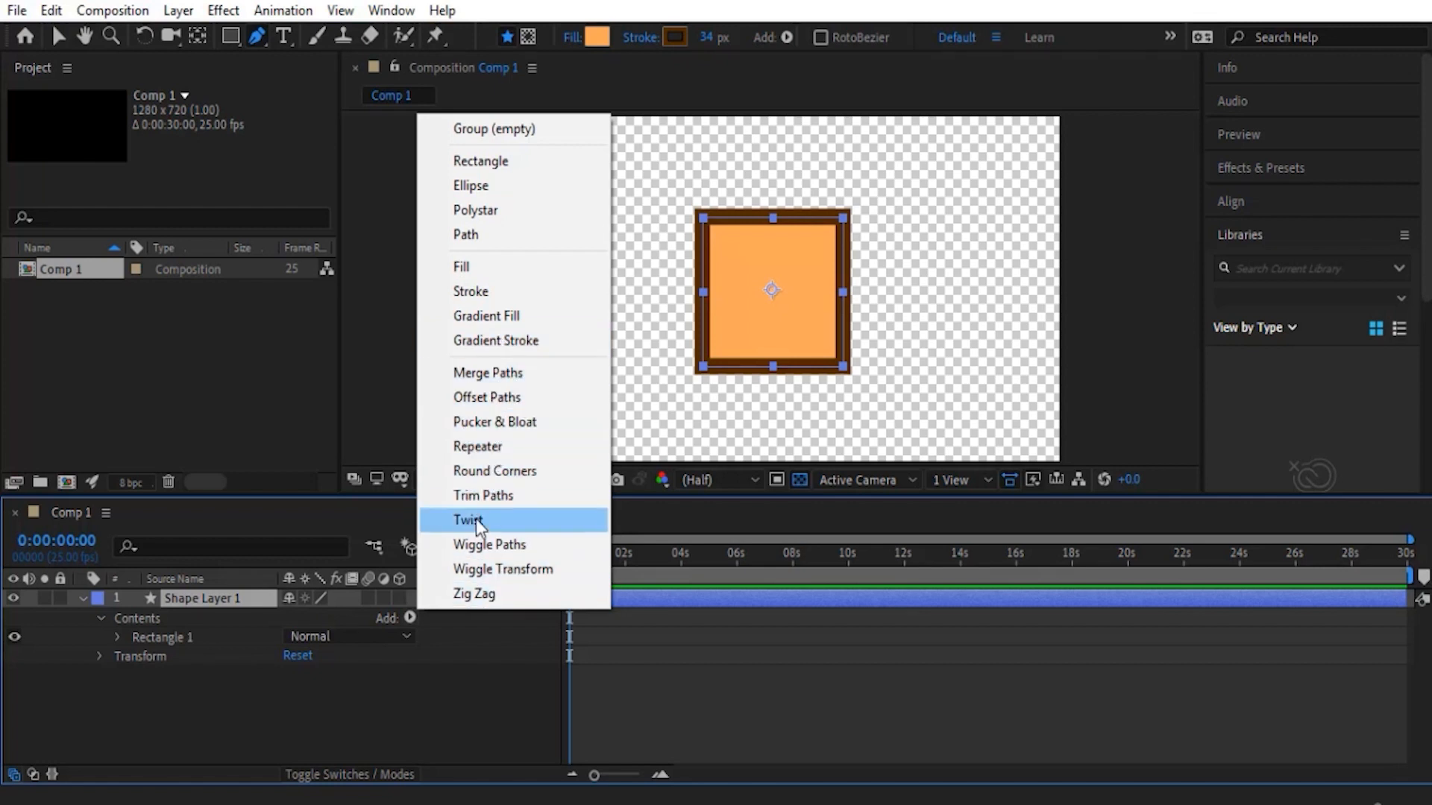
click(159, 621)
click(100, 618)
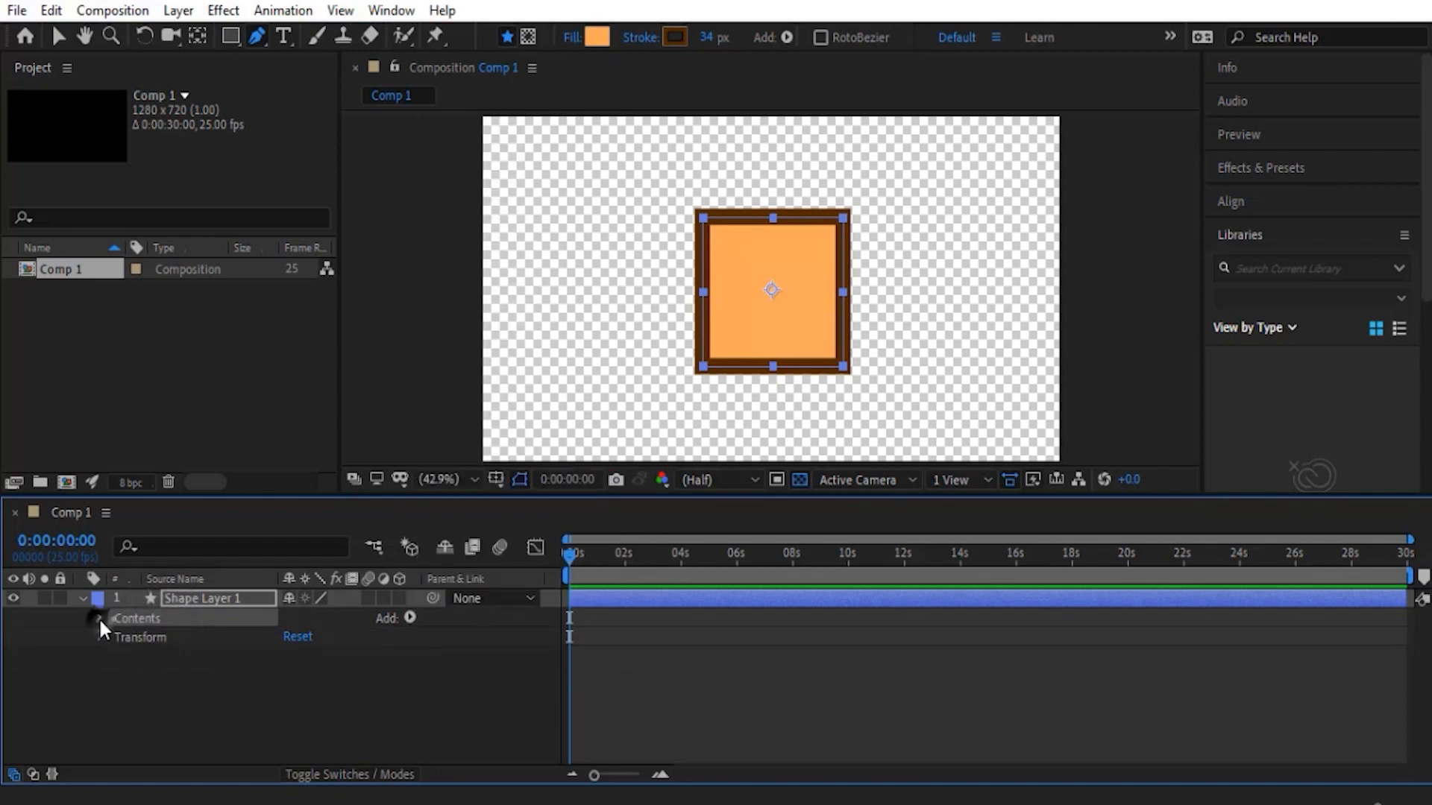
click(99, 617)
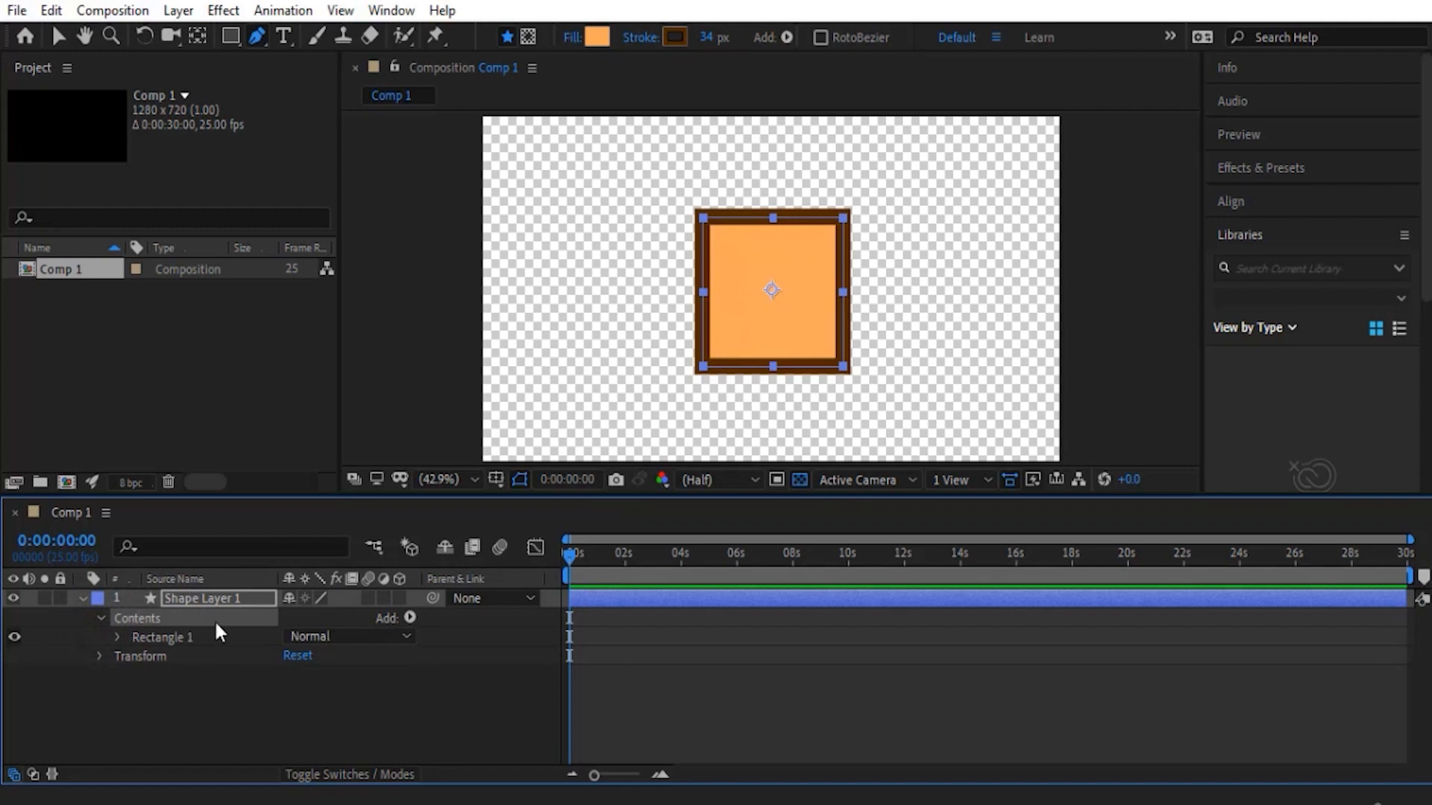
- Expand Rectangle 1 and its Rectangle Path 1 to examine the stroke, fill and path size, position and roundness properties
click(117, 636)
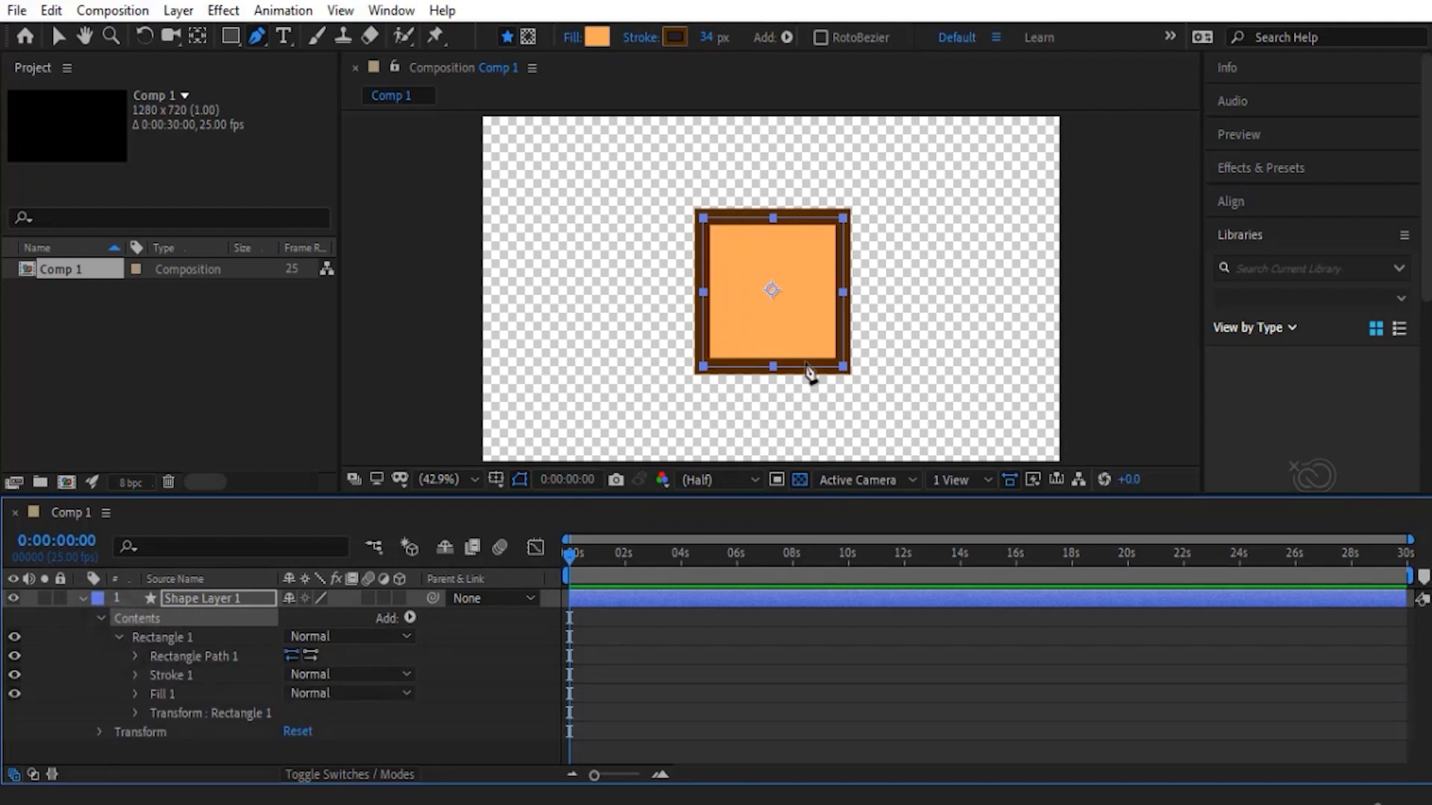
click(181, 676)
click(169, 693)
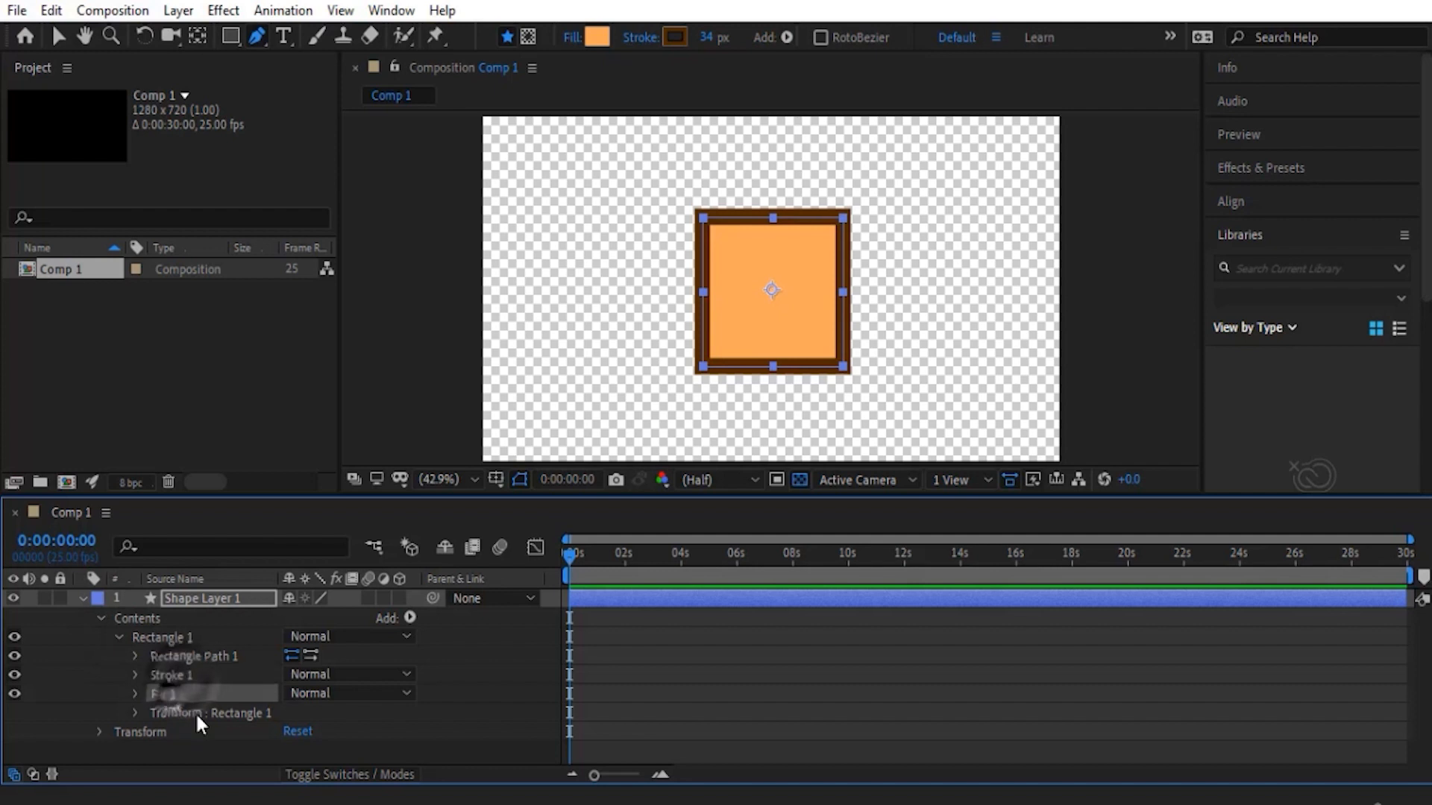
click(178, 659)
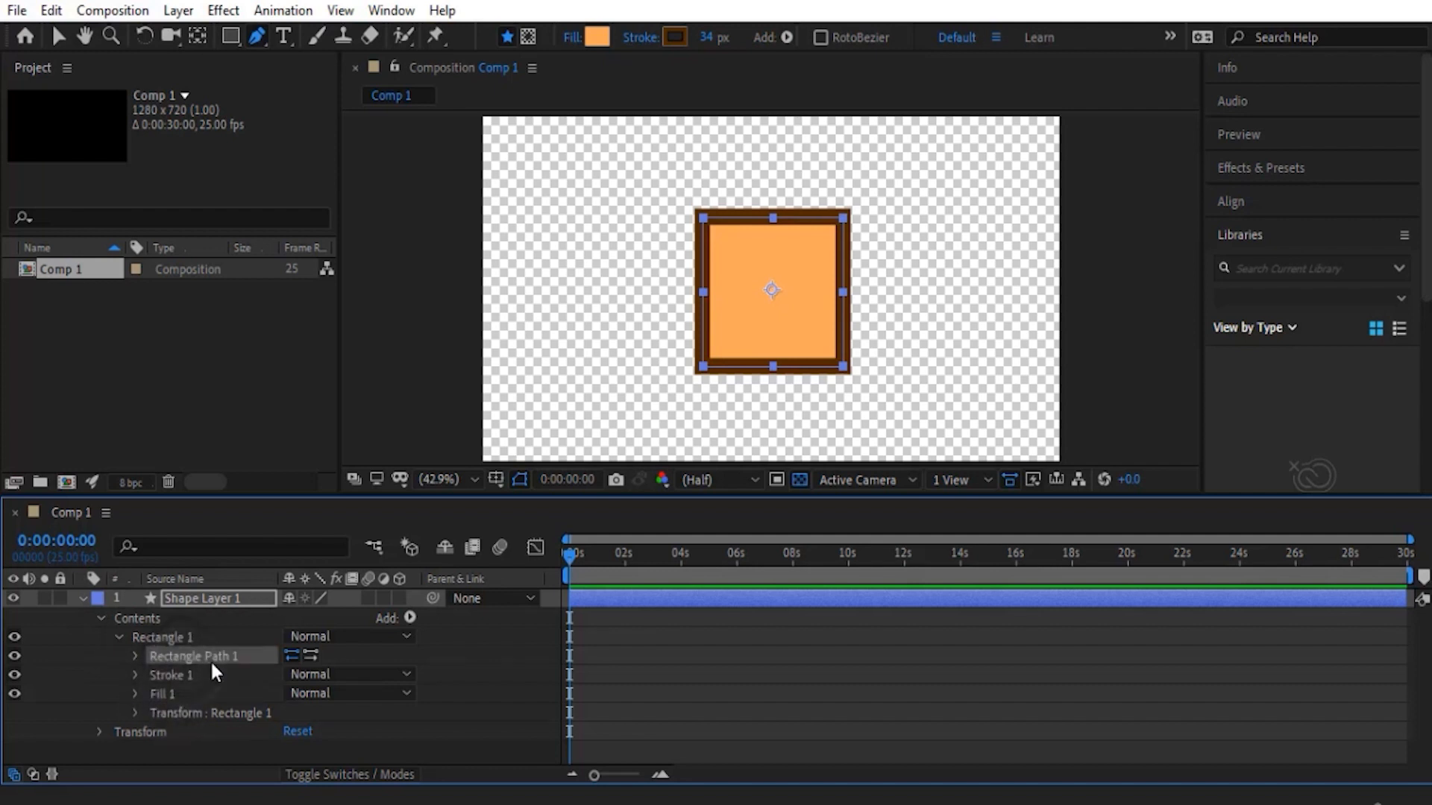
click(135, 656)
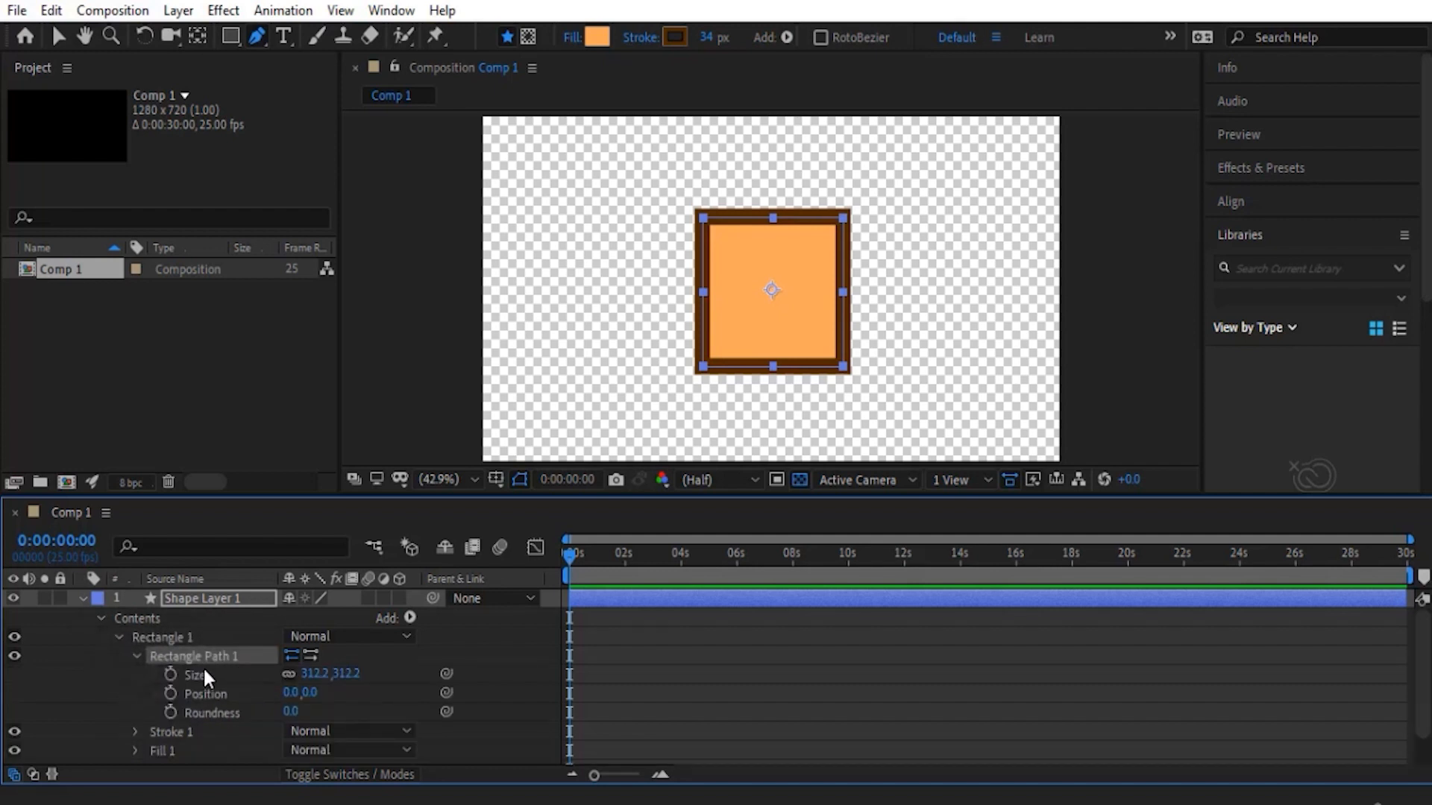
- Enlarge the square with Rectangle Path 1's size, then with Rectangle 1's transform scale at 228%, undoing each change
drag(310, 674, 511, 676)
key(ctrl+z)
scroll(152, 725, down, 2)
scroll(123, 719, down, 1)
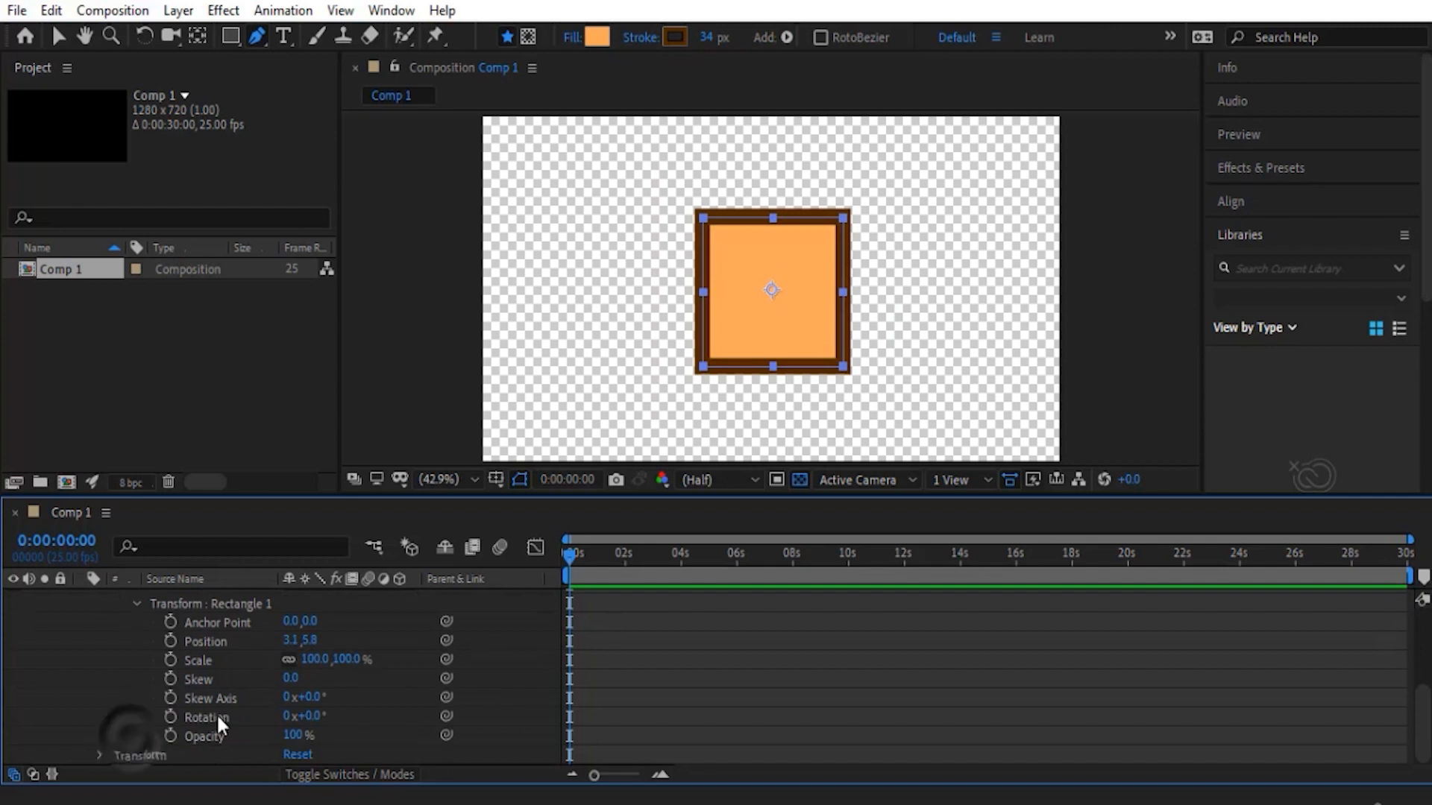
drag(313, 671, 325, 670)
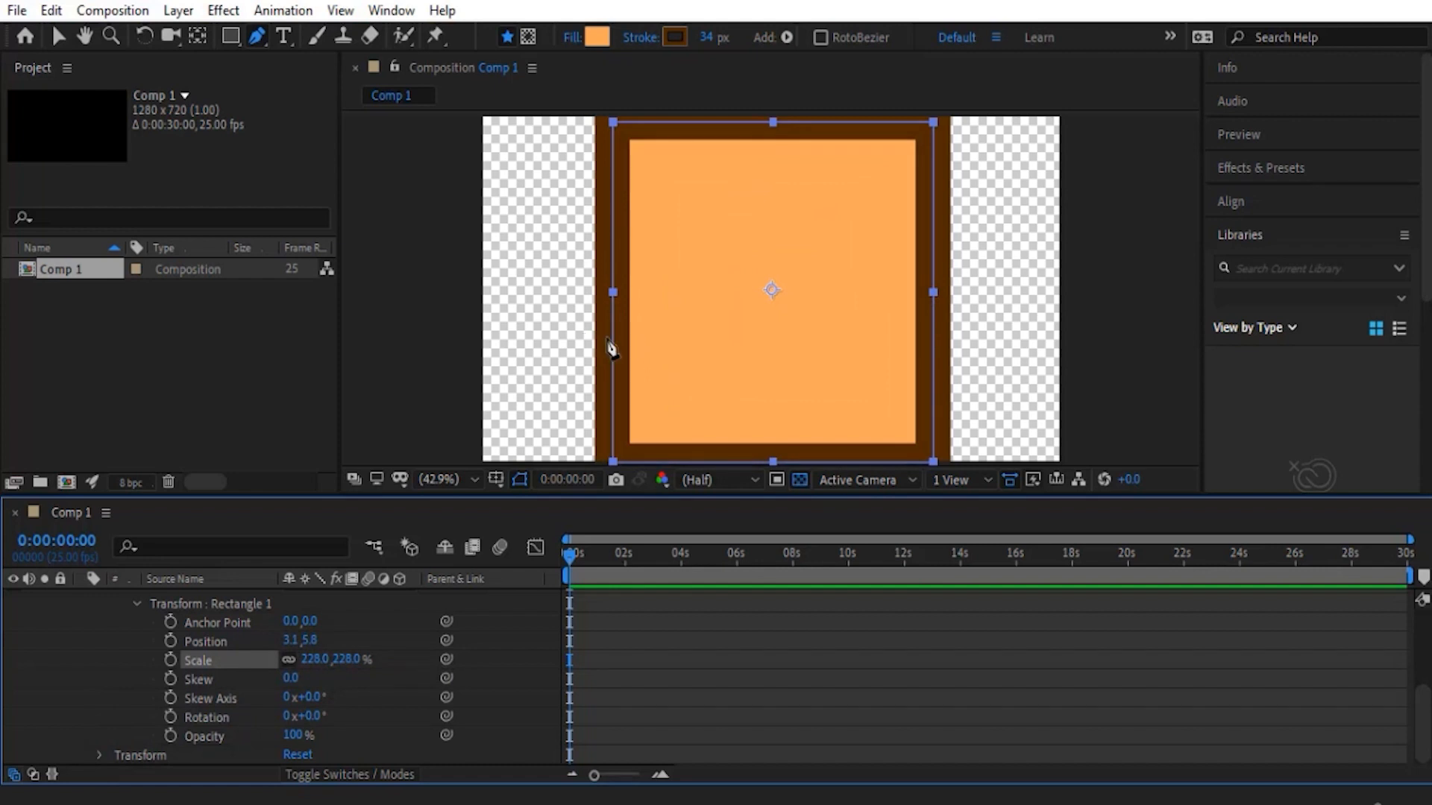
key(ctrl+z)
- Set Rectangle Path 1's size to about 765.2 by 765.2 to compare the stroke width, and undo the change
scroll(264, 693, up, 3)
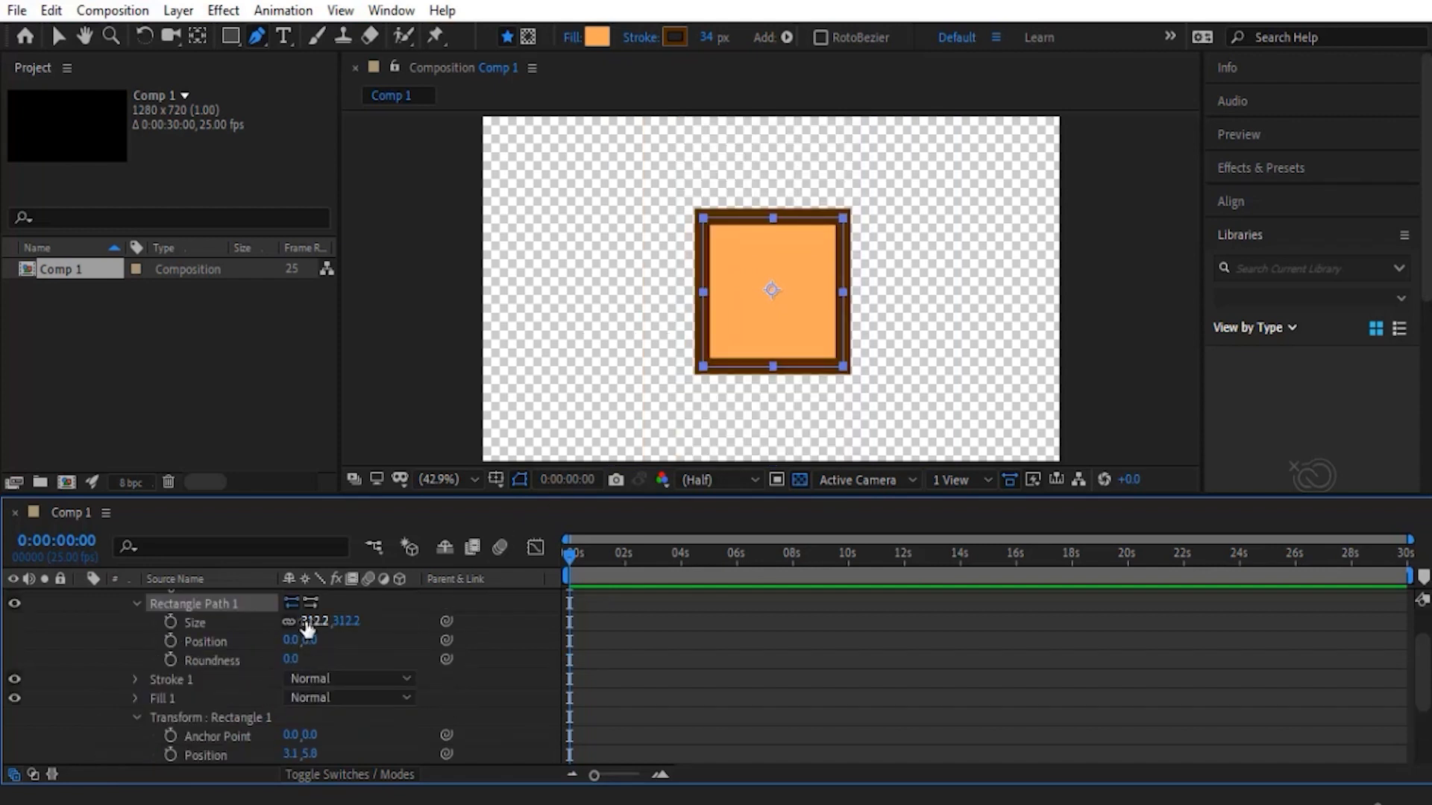
drag(306, 625, 727, 637)
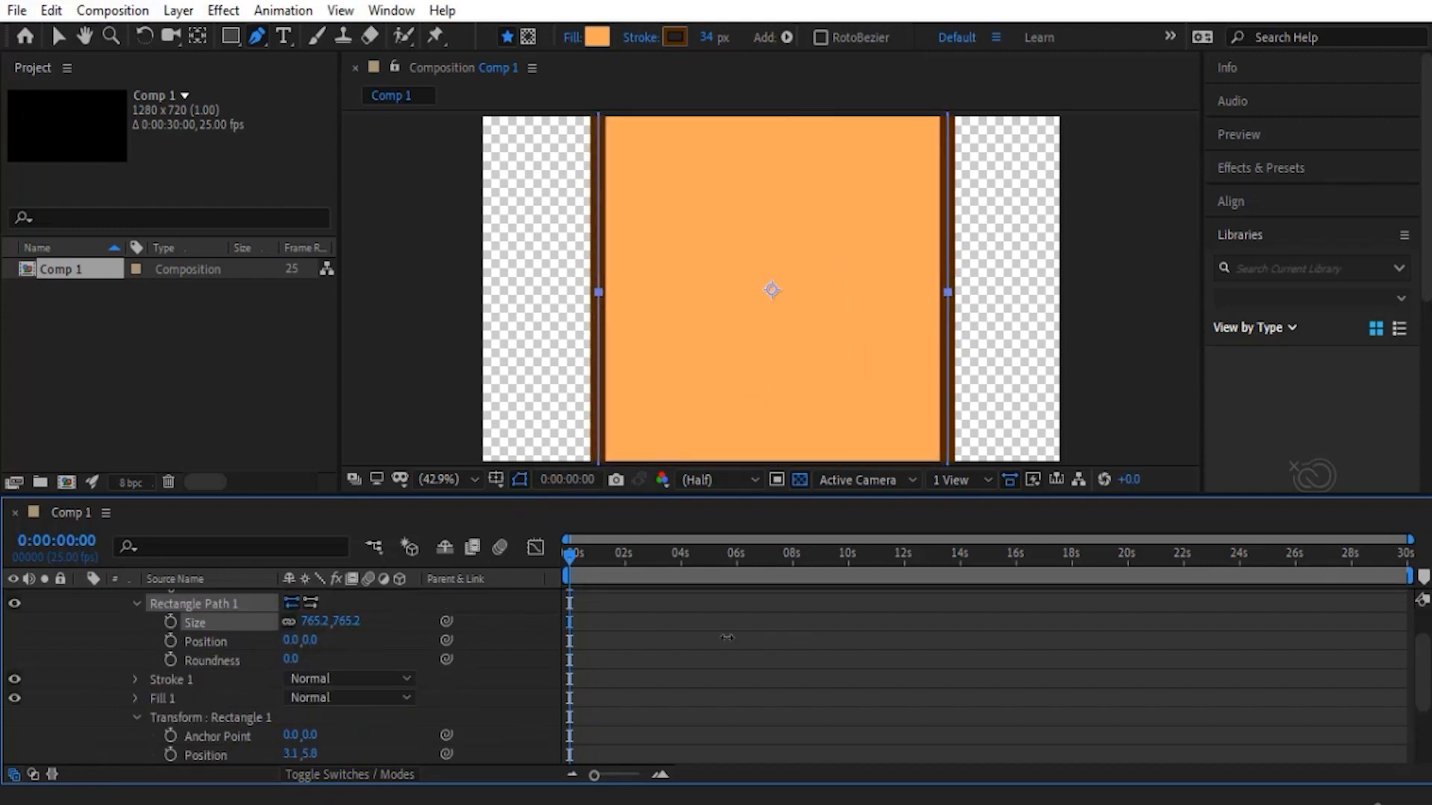
key(ctrl+z)
key(ctrl+shift+z)
key(ctrl+z)
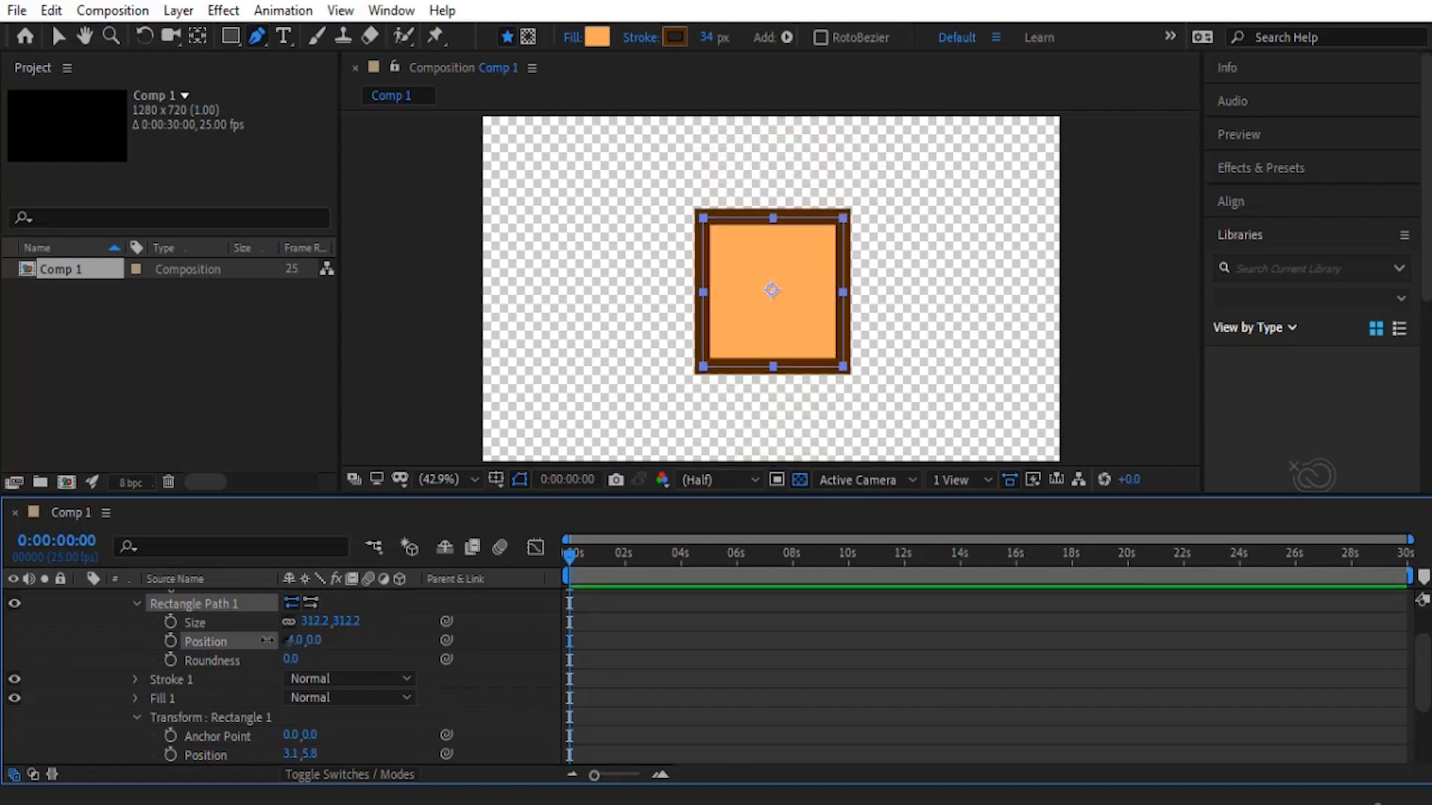
- Try out other position and roundness values on Rectangle Path 1, undo the changes, and collapse its properties
drag(266, 642, 176, 683)
key(ctrl+z)
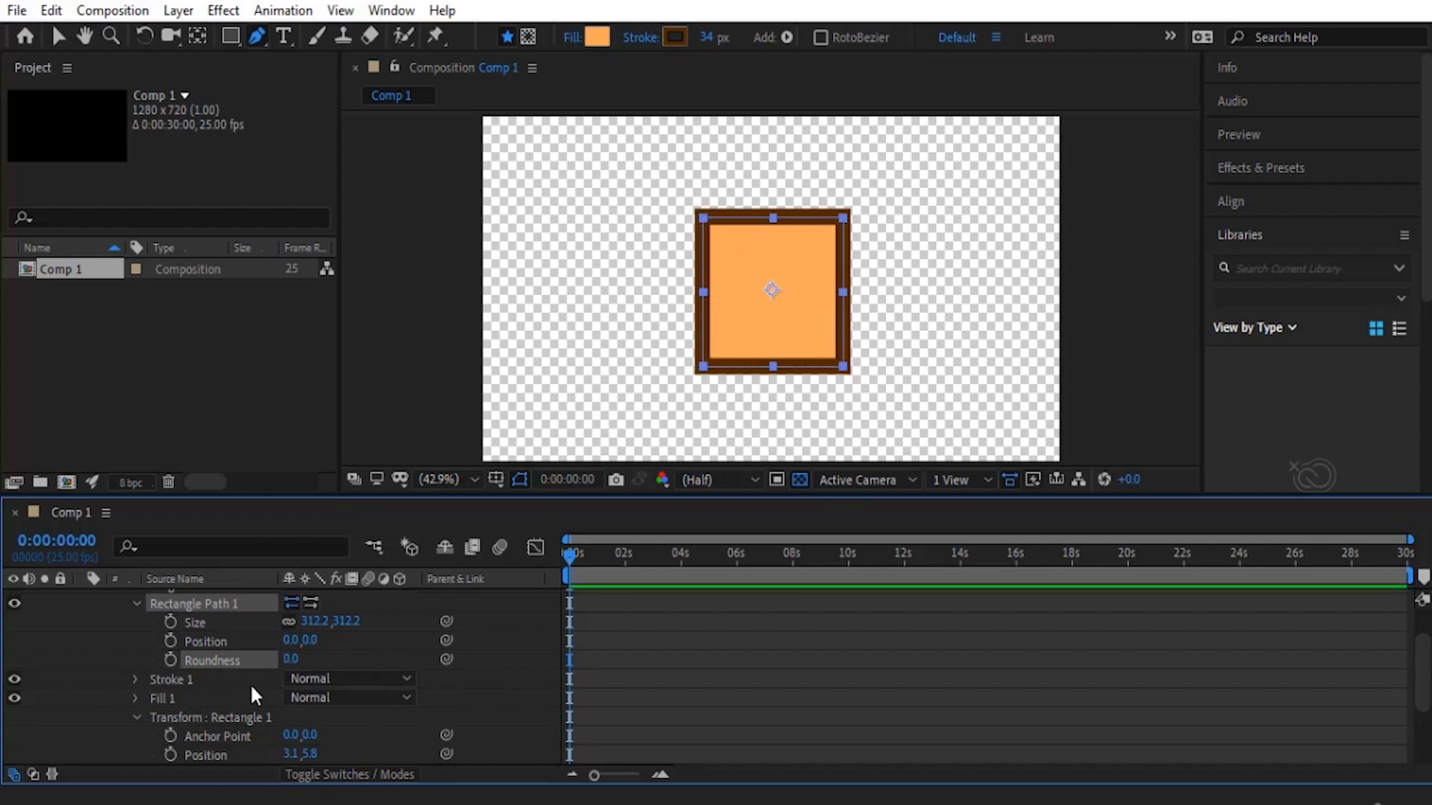
scroll(340, 656, up, 2)
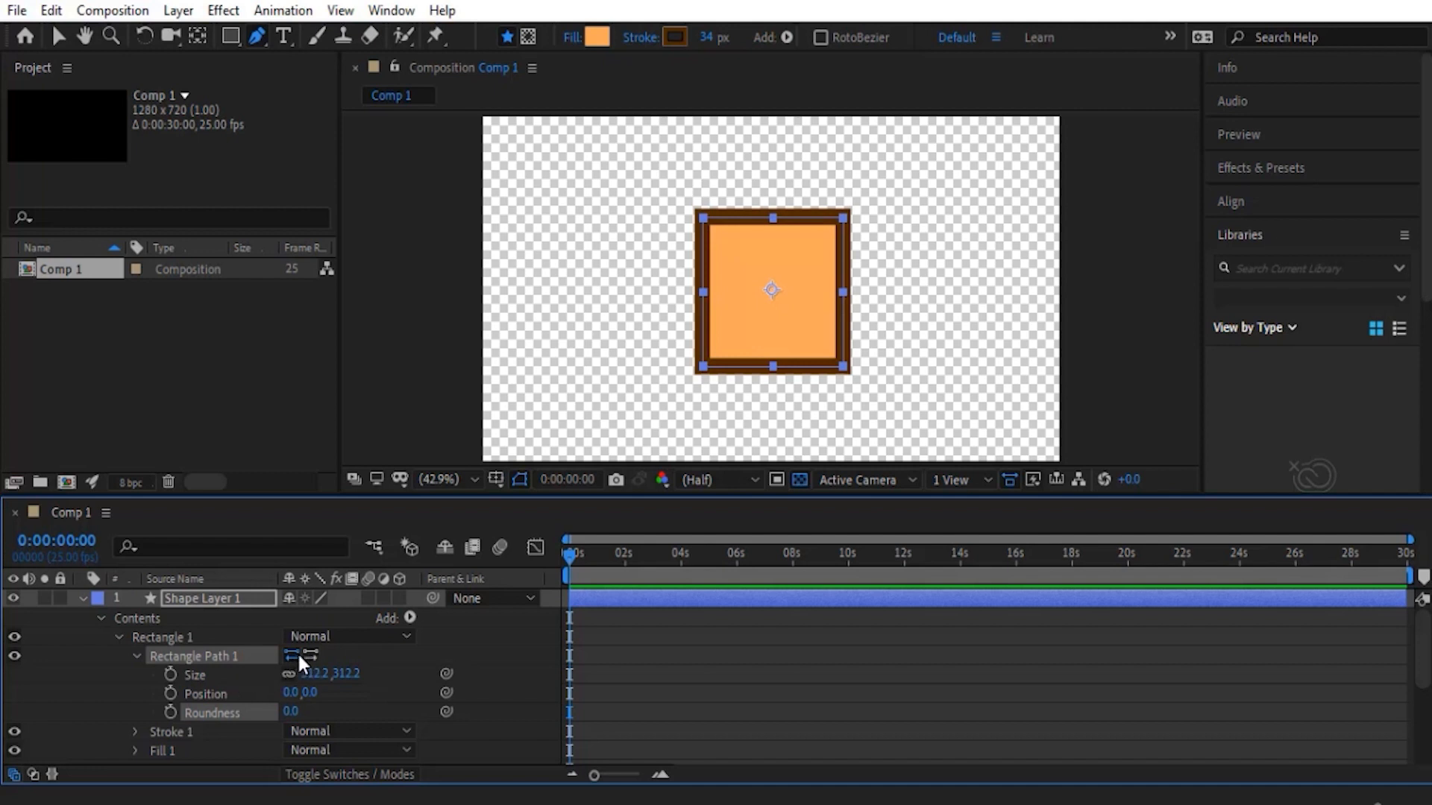
click(137, 656)
- Add a Trim Paths operator to Rectangle 1 and move it below Fill 1
click(160, 637)
click(409, 618)
click(484, 495)
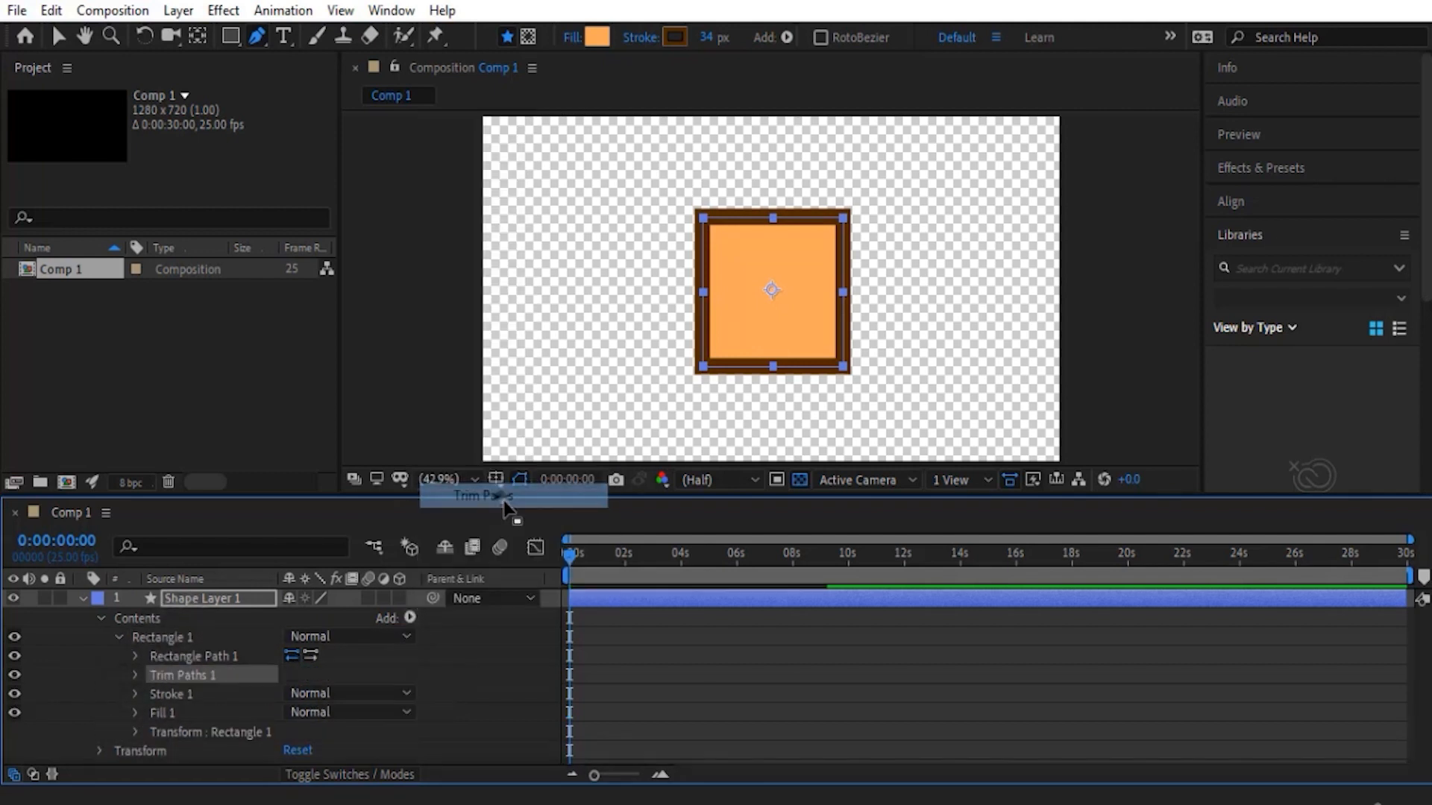
drag(195, 674, 187, 713)
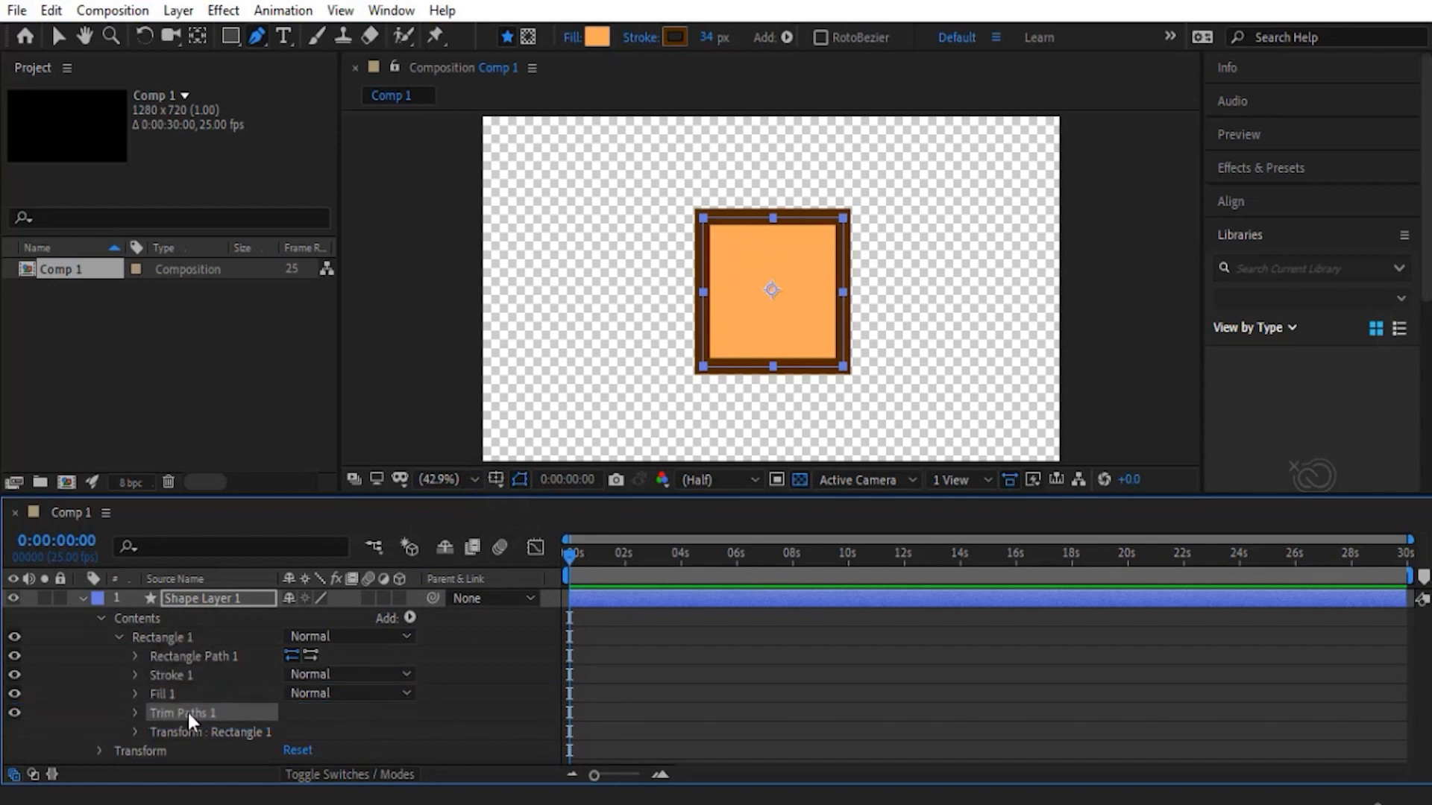
- Expand the Trim Paths 1 properties and hide Fill 1 so only the square's stroke shows
click(136, 712)
click(147, 662)
click(15, 661)
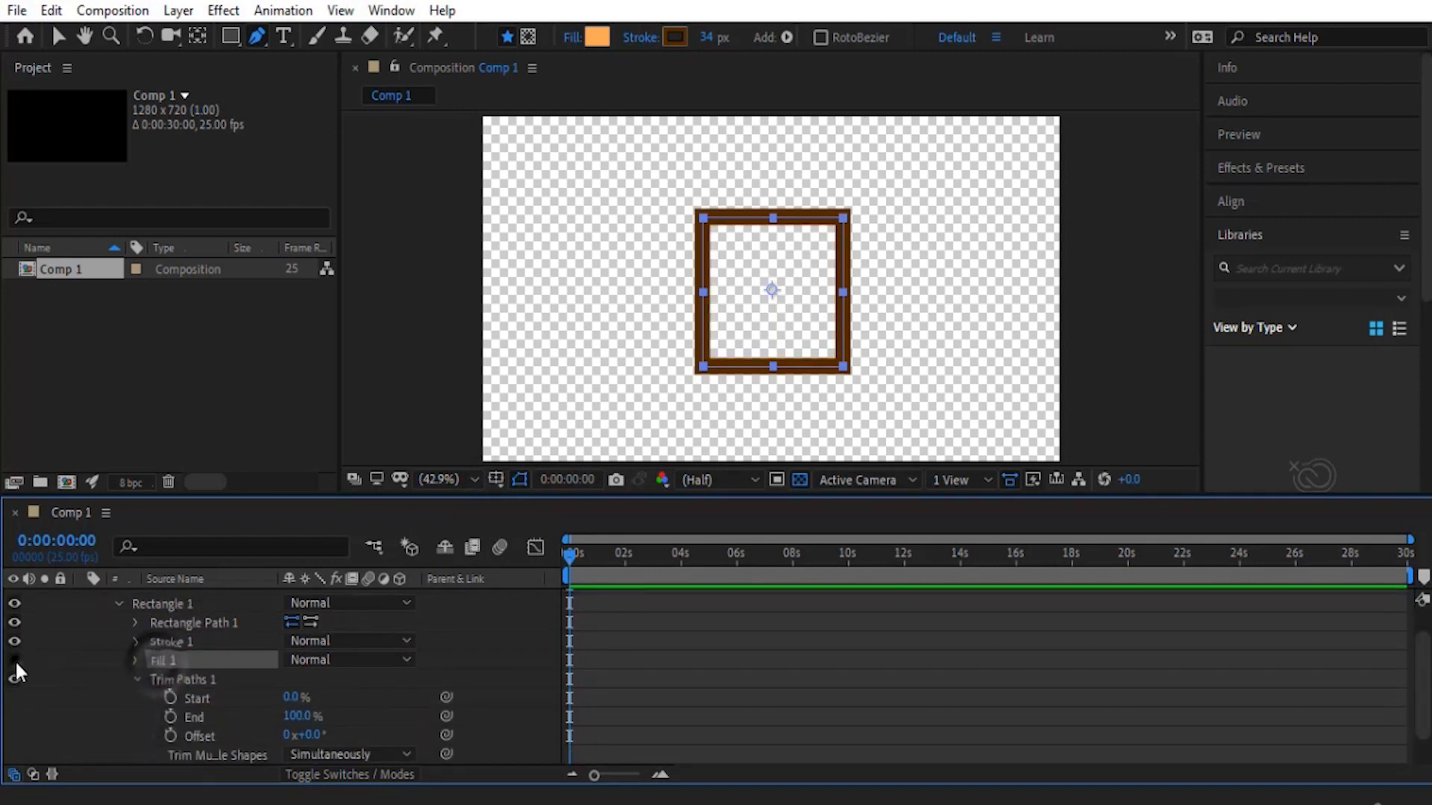
click(52, 692)
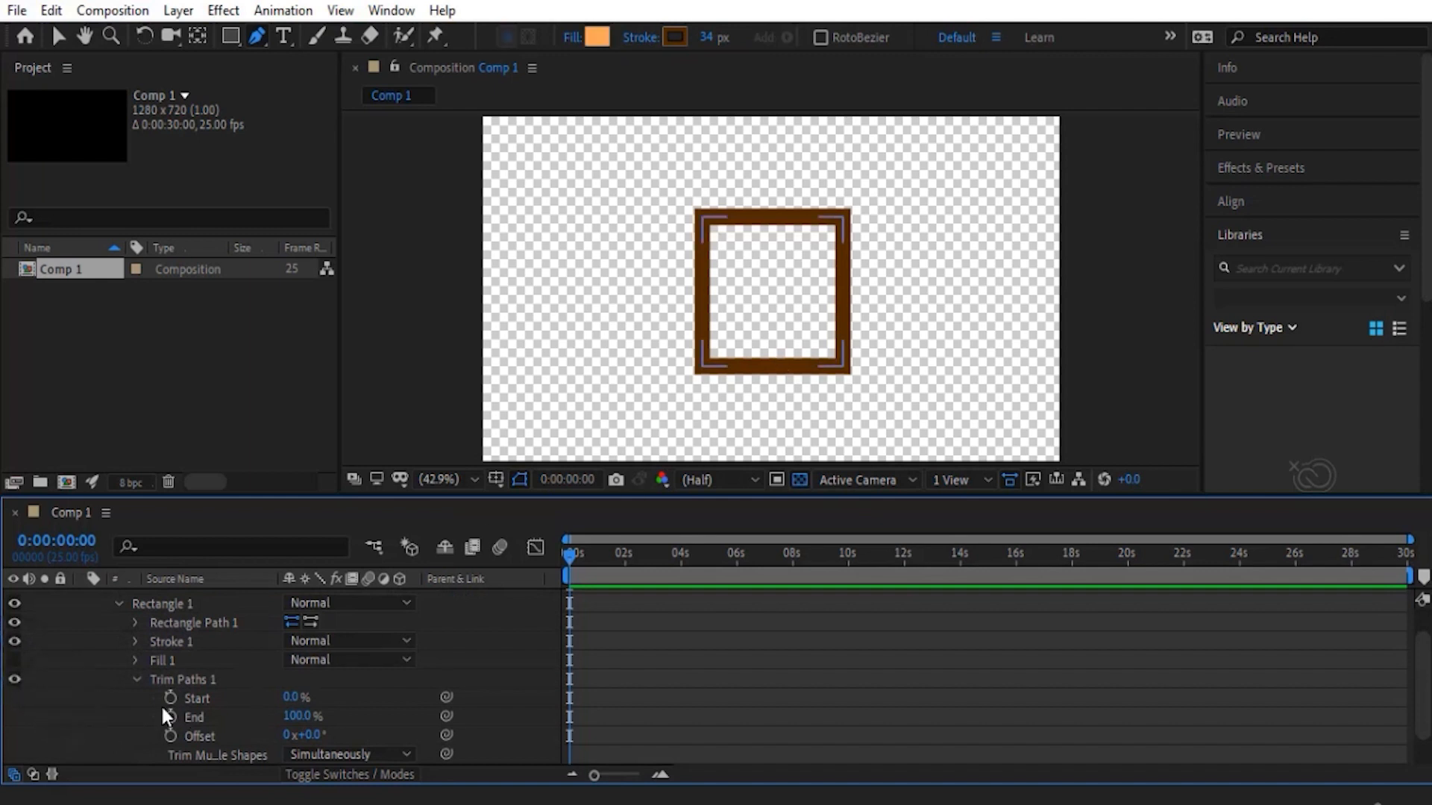
- Vary the Trim Paths start value down to 3% to find where the trim begins, and undo the change
scroll(162, 716, down, 1)
scroll(256, 690, up, 2)
click(280, 716)
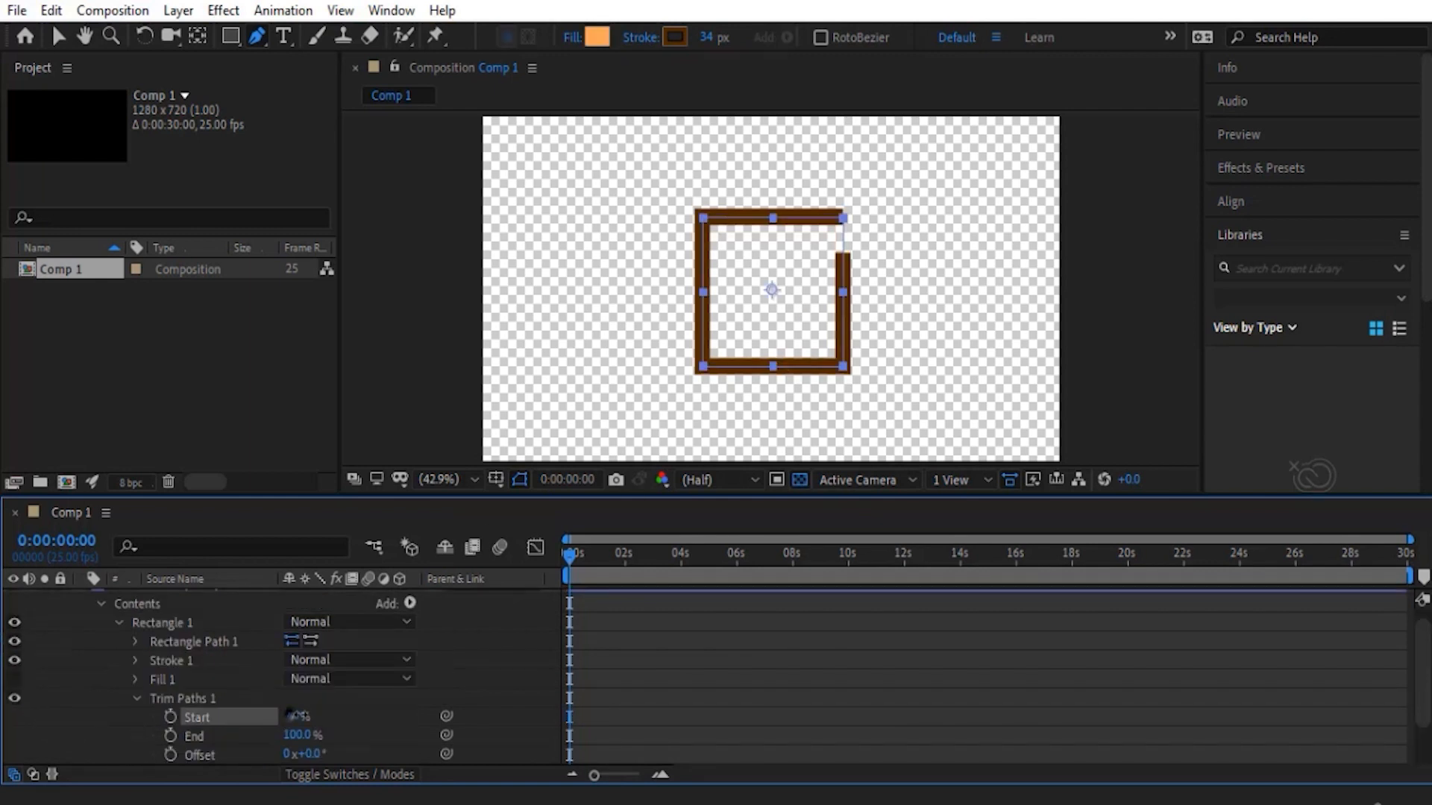
mouse_move(297, 716)
mouse_down()
mouse_move(343, 716)
mouse_move(289, 715)
mouse_up()
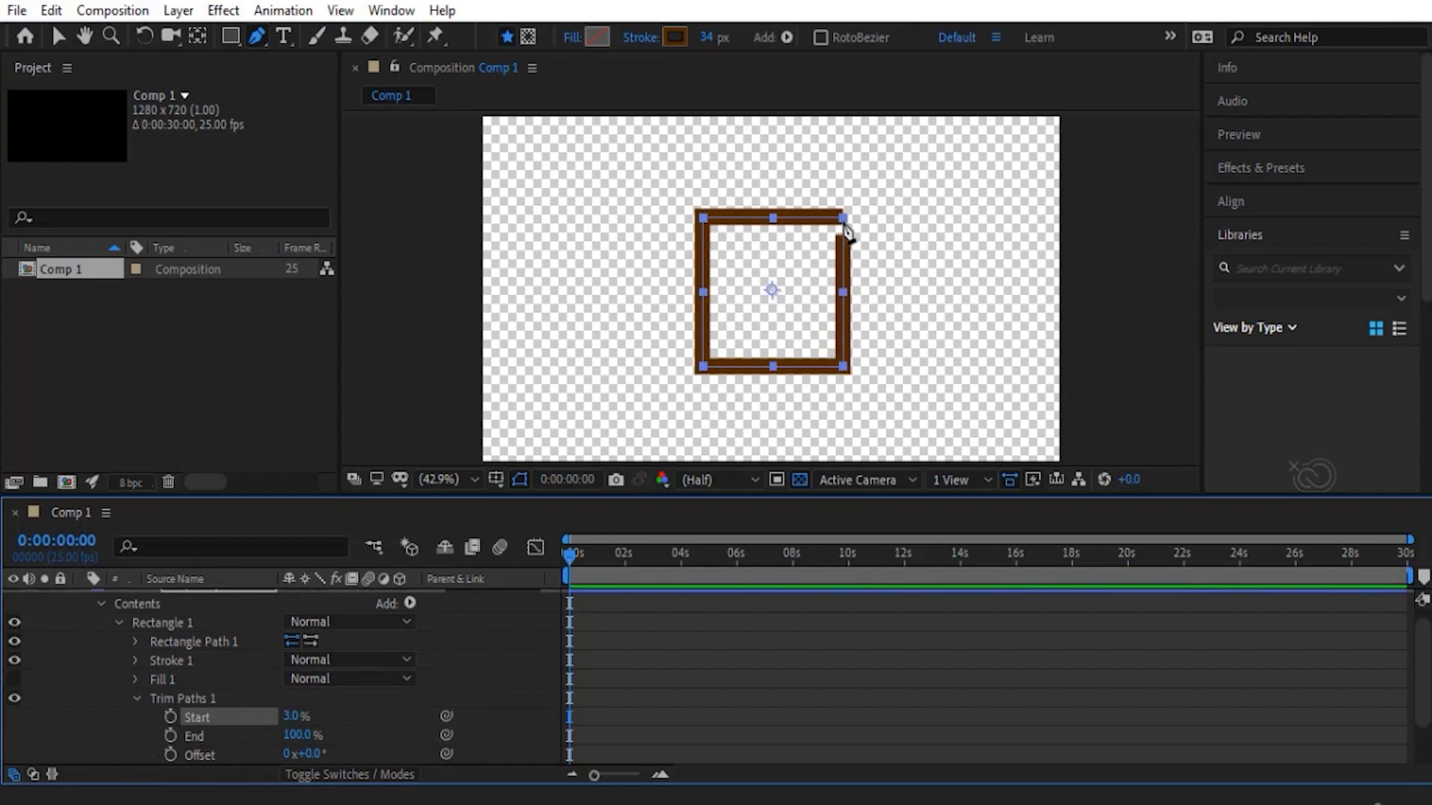
key(ctrl+z)
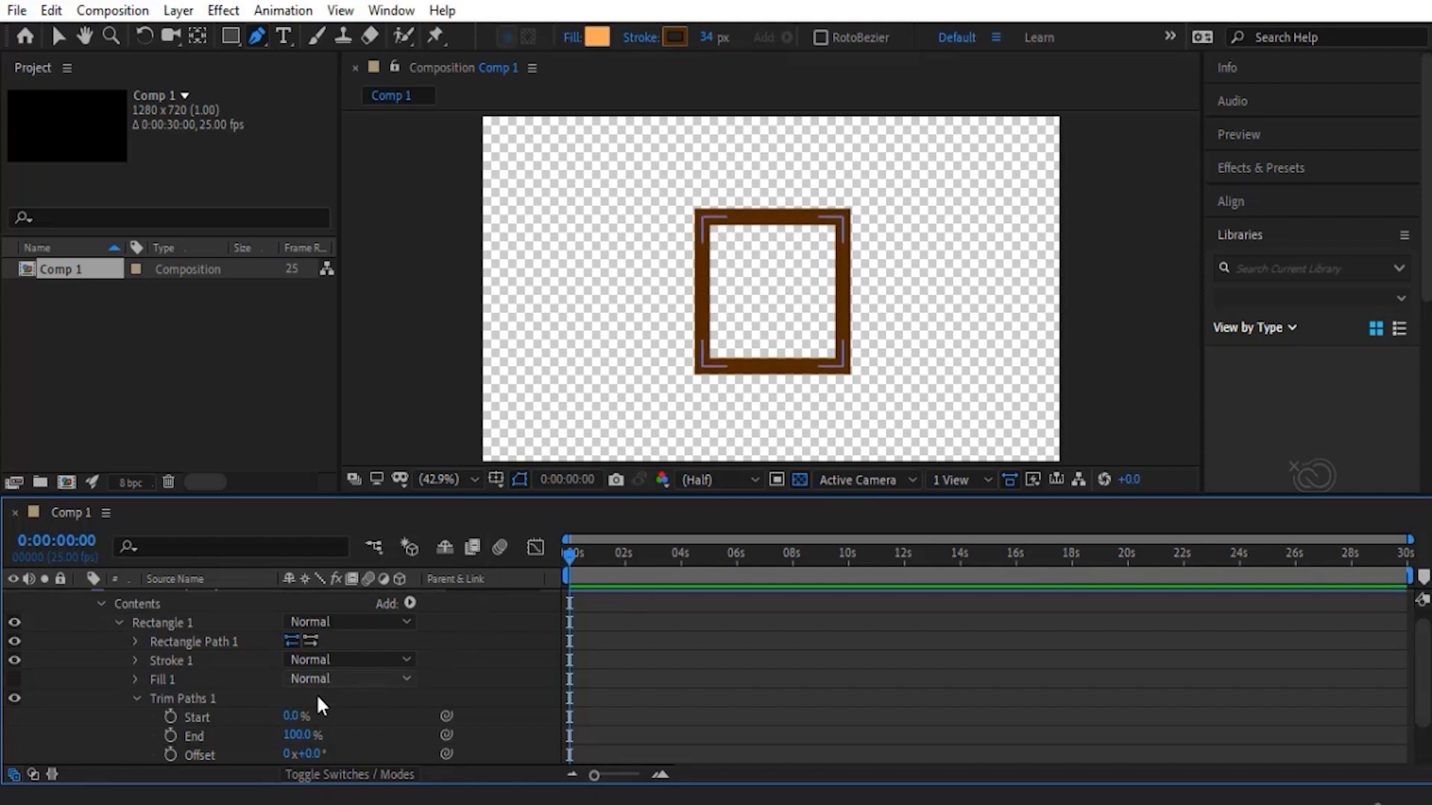
- Reverse Rectangle Path 1's direction and vary the Trim Paths start value to compare the trim direction
click(308, 641)
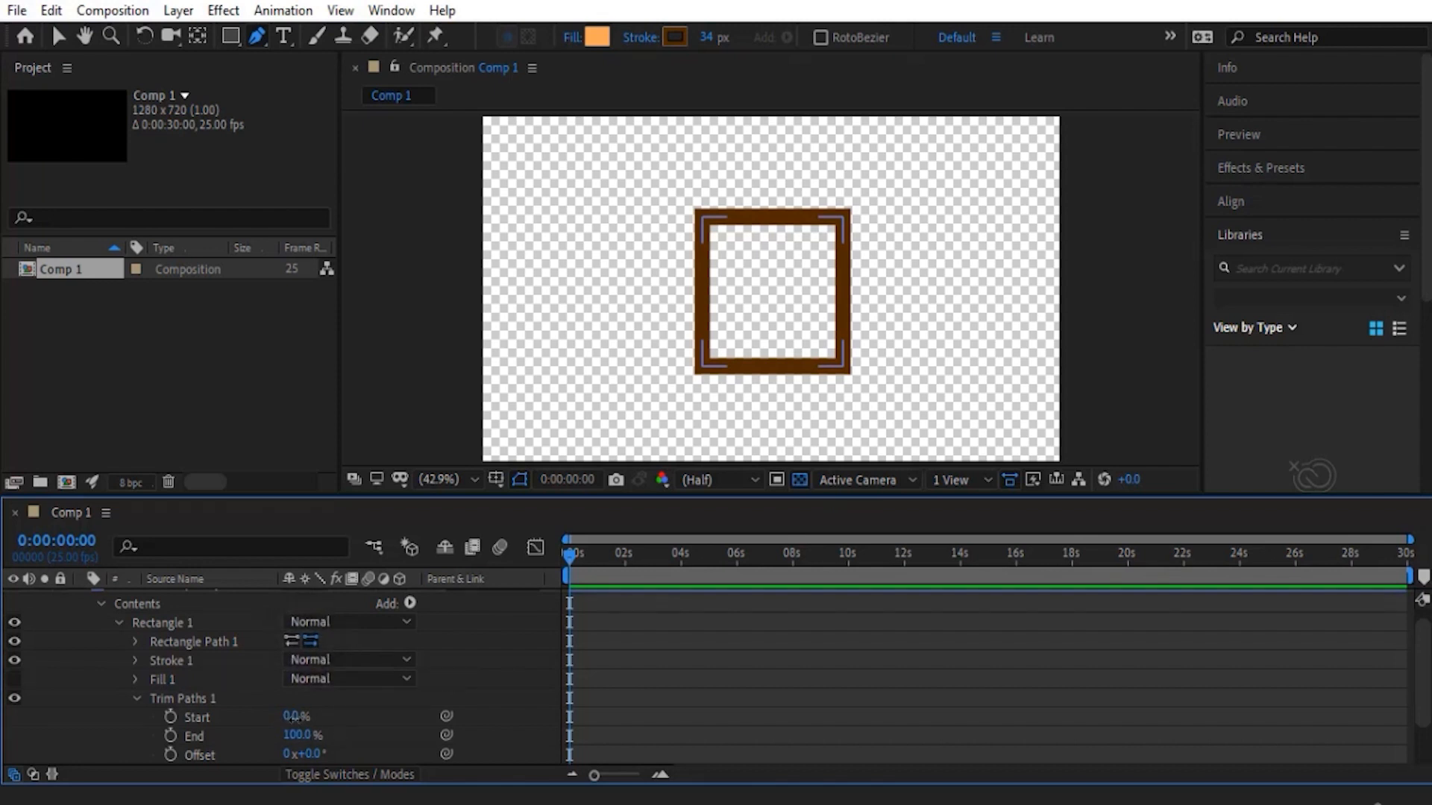
mouse_move(293, 718)
mouse_down()
mouse_move(320, 717)
mouse_move(245, 714)
mouse_up()
click(136, 696)
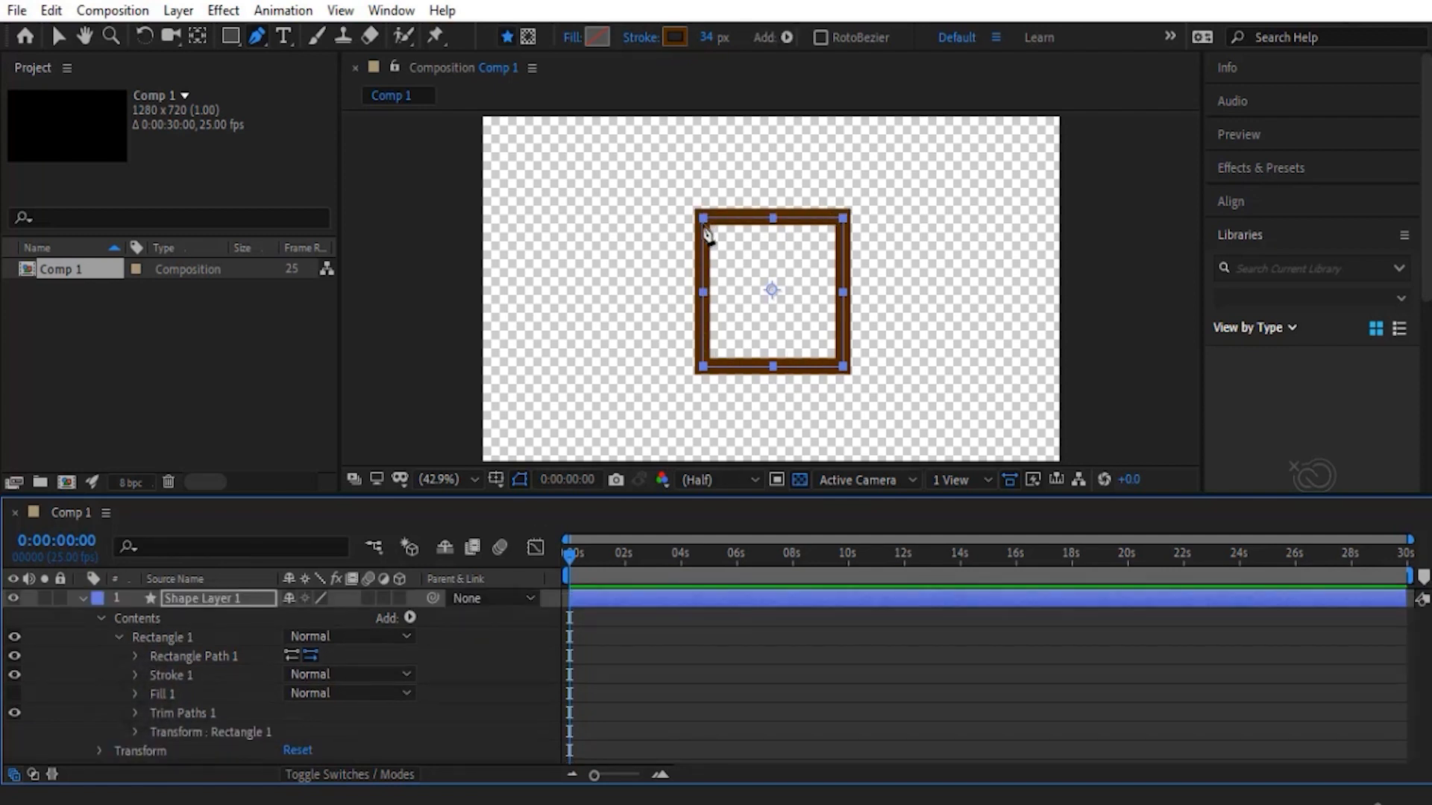
- Delete Trim Paths 1 from Rectangle 1 and show Fill 1 again
click(182, 681)
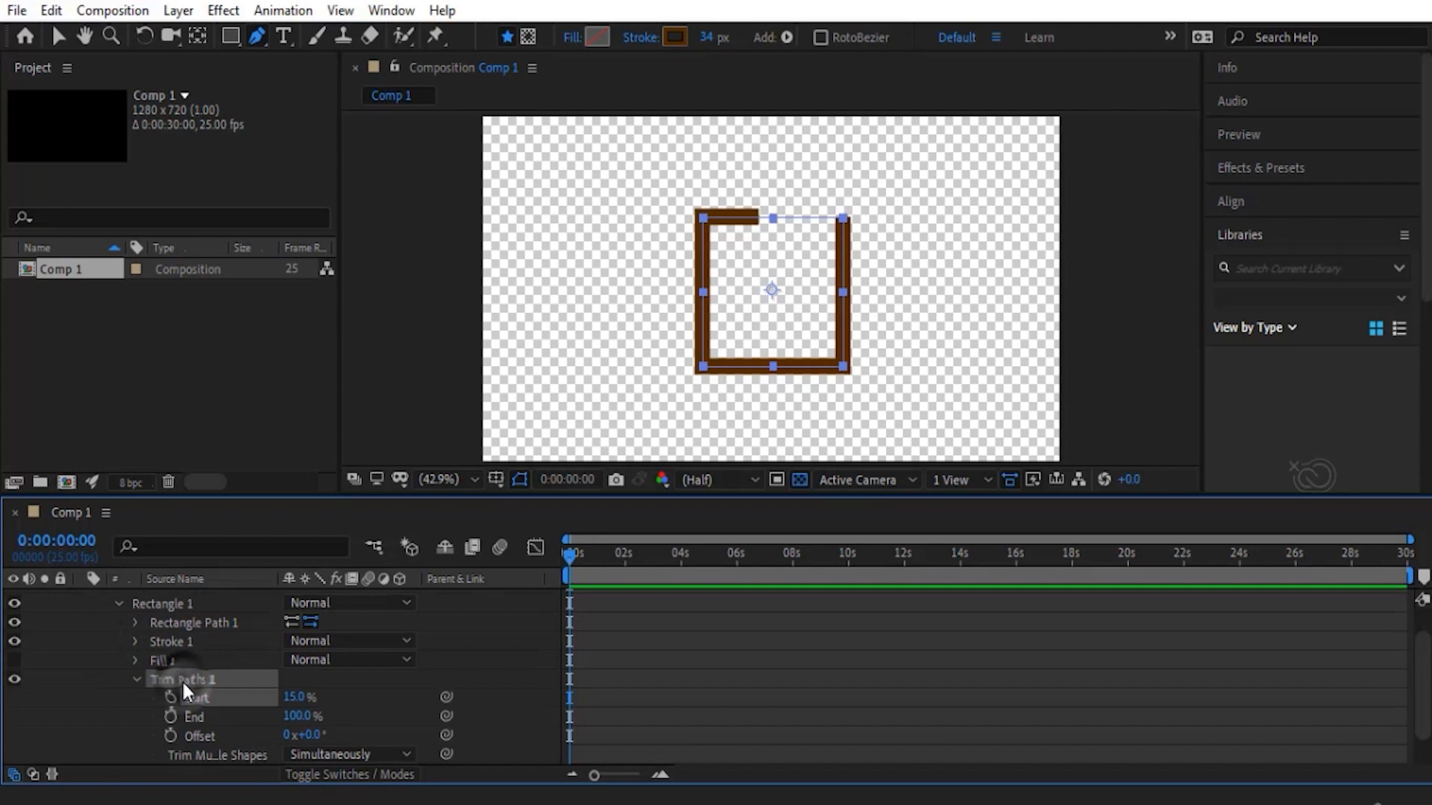
key(Delete)
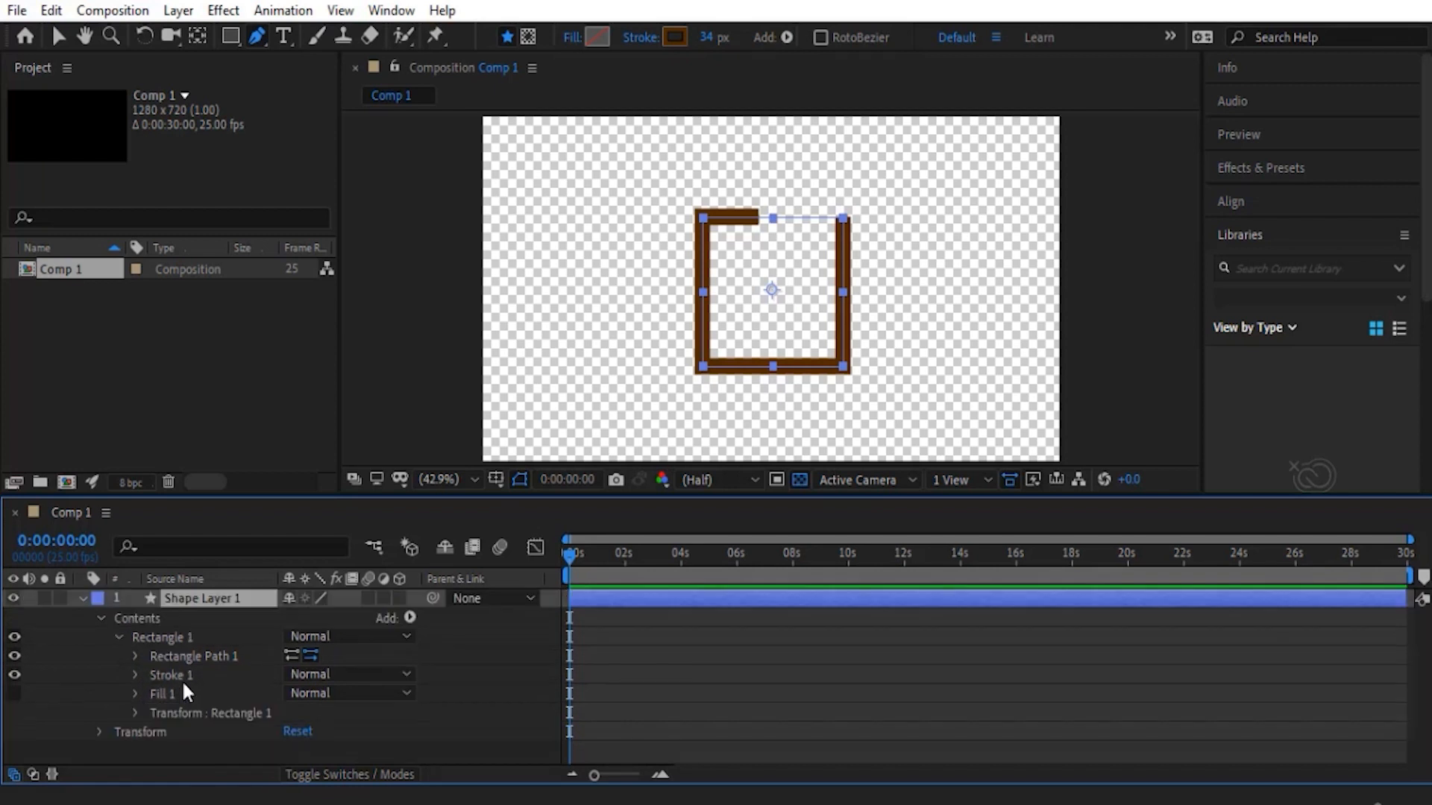
click(15, 693)
click(93, 670)
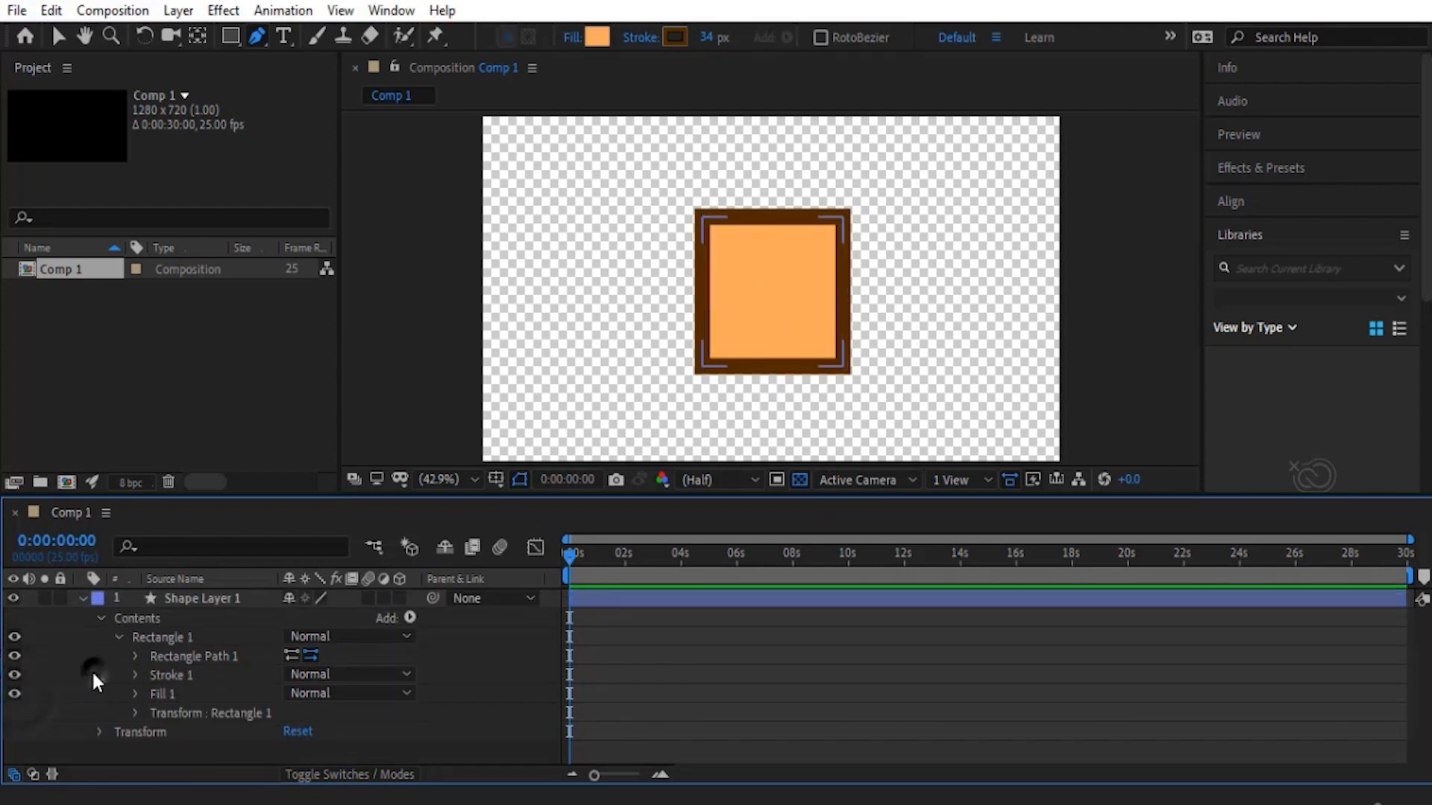
- Collapse Rectangle 1 and move the square to the composition's upper-right corner with the Selection tool
click(119, 637)
click(149, 635)
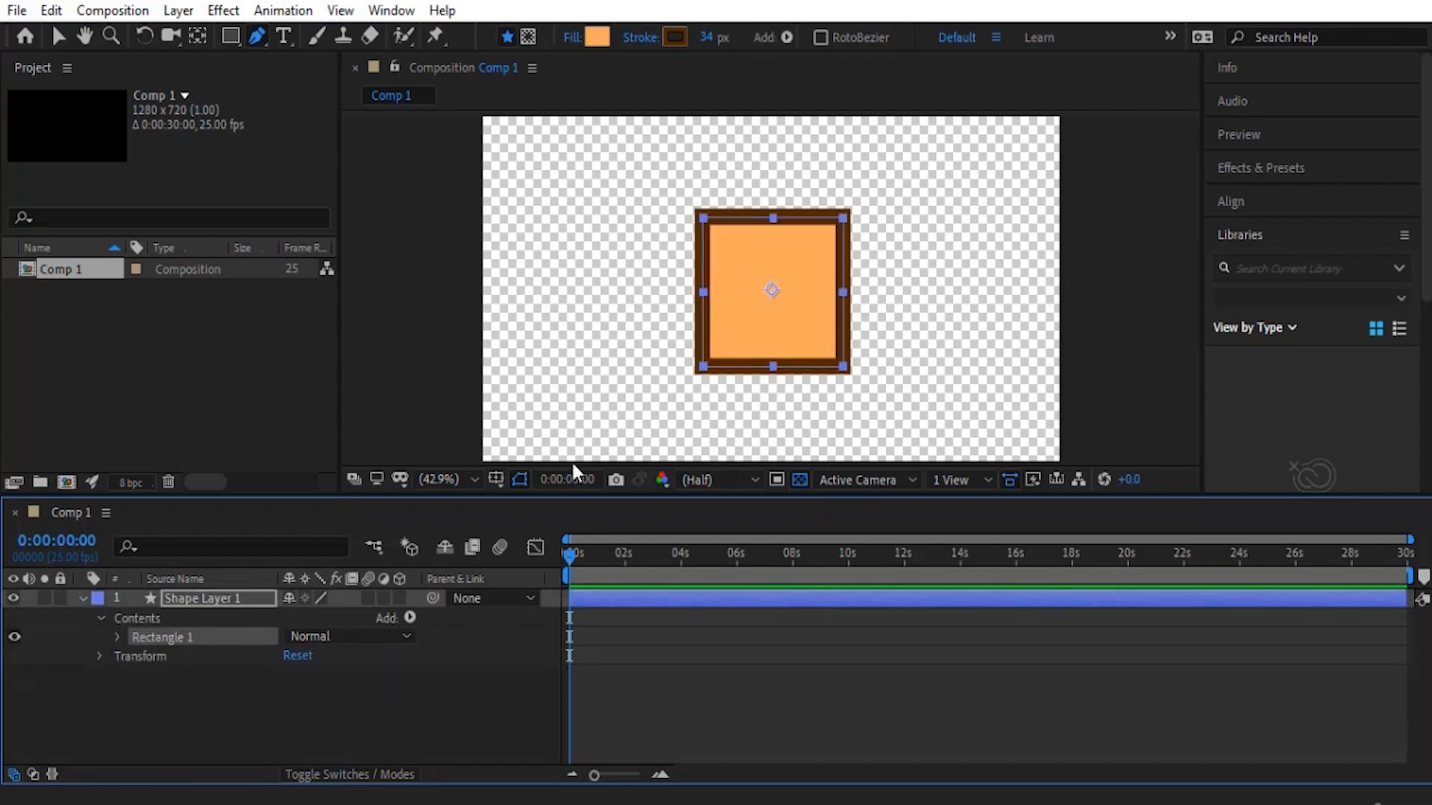
key(v)
drag(789, 351, 971, 276)
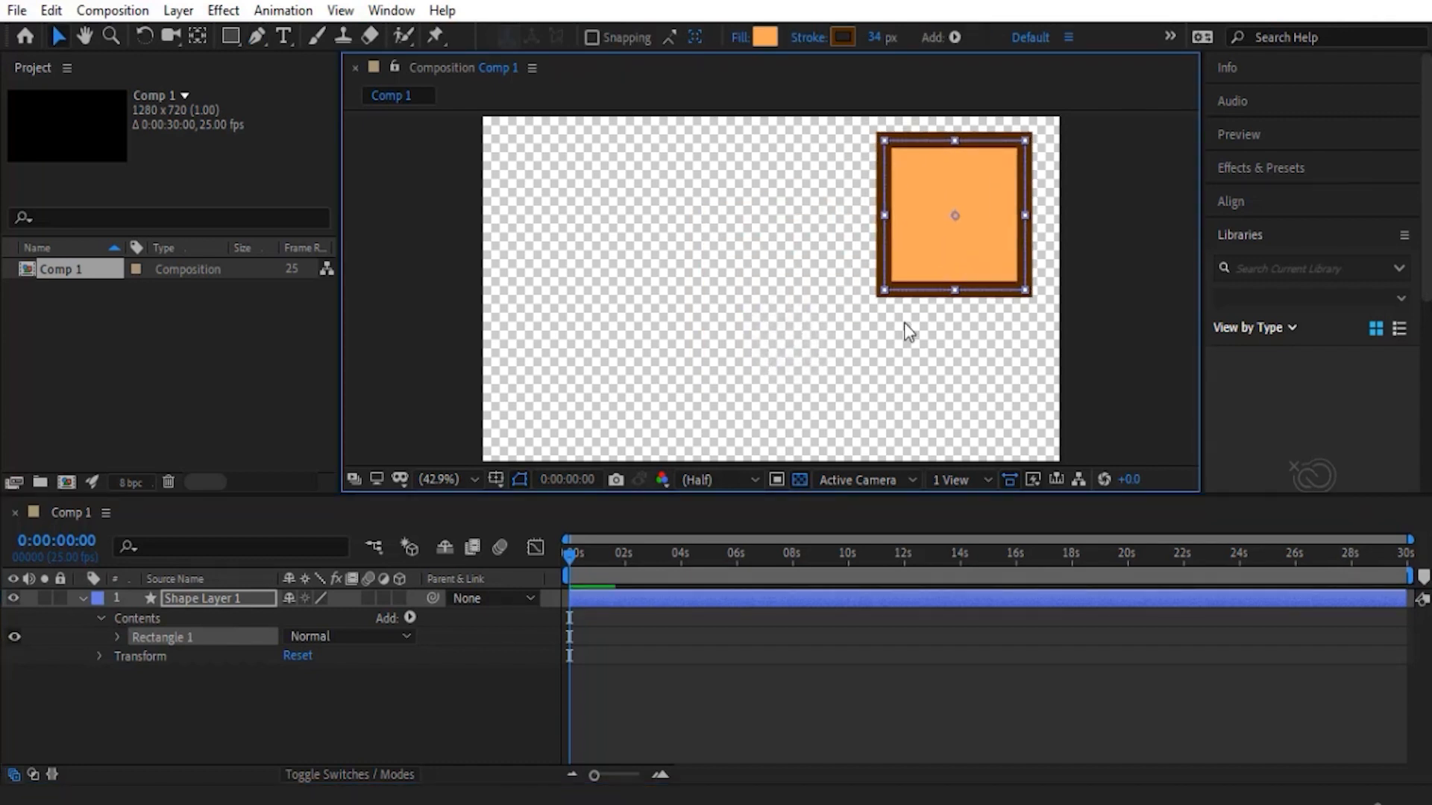
- Draw a rounded rectangle about 298 by 298 in Shape Layer 1's contents at the composition's upper left, and expand its path properties
click(135, 619)
click(231, 36)
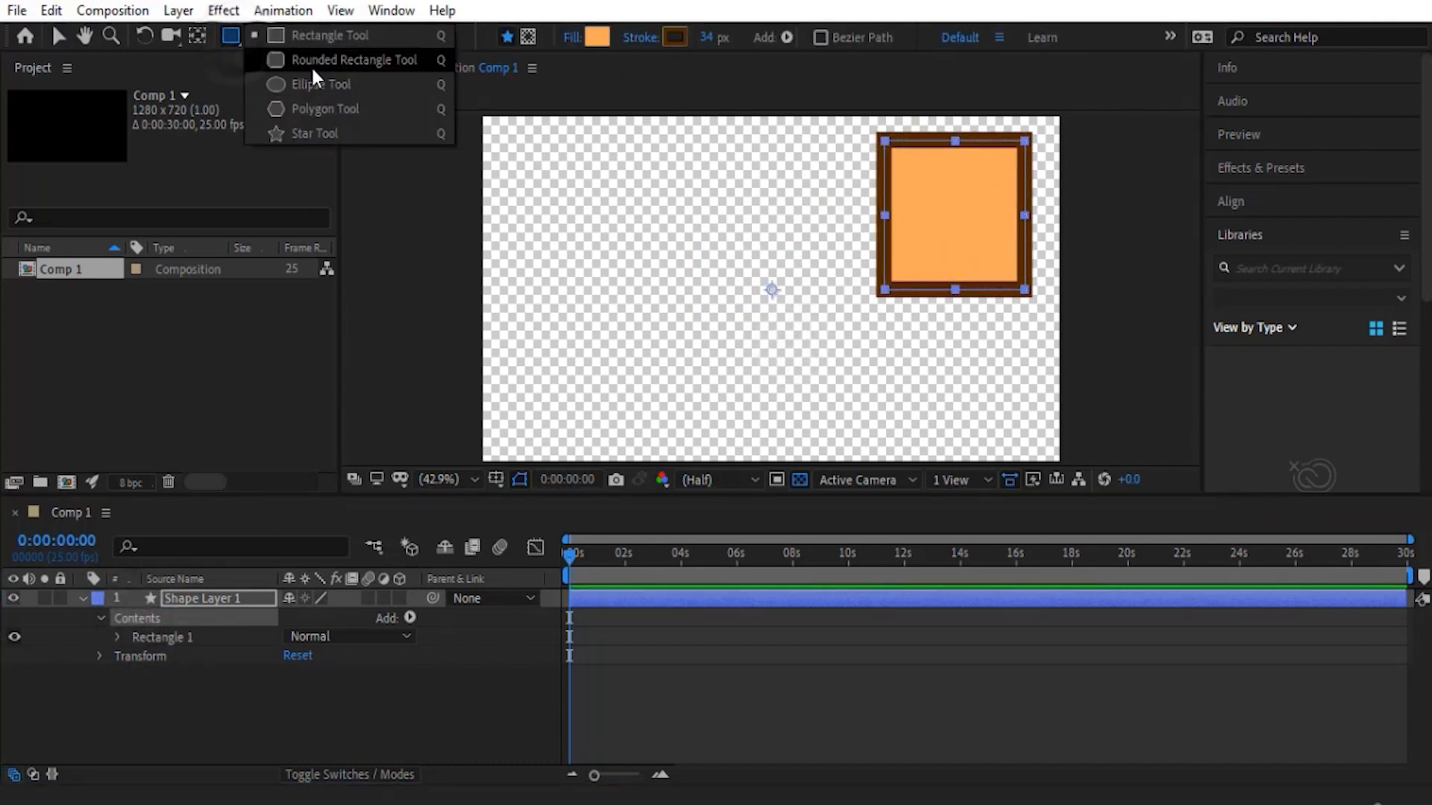
click(314, 61)
drag(541, 146, 686, 304)
click(118, 637)
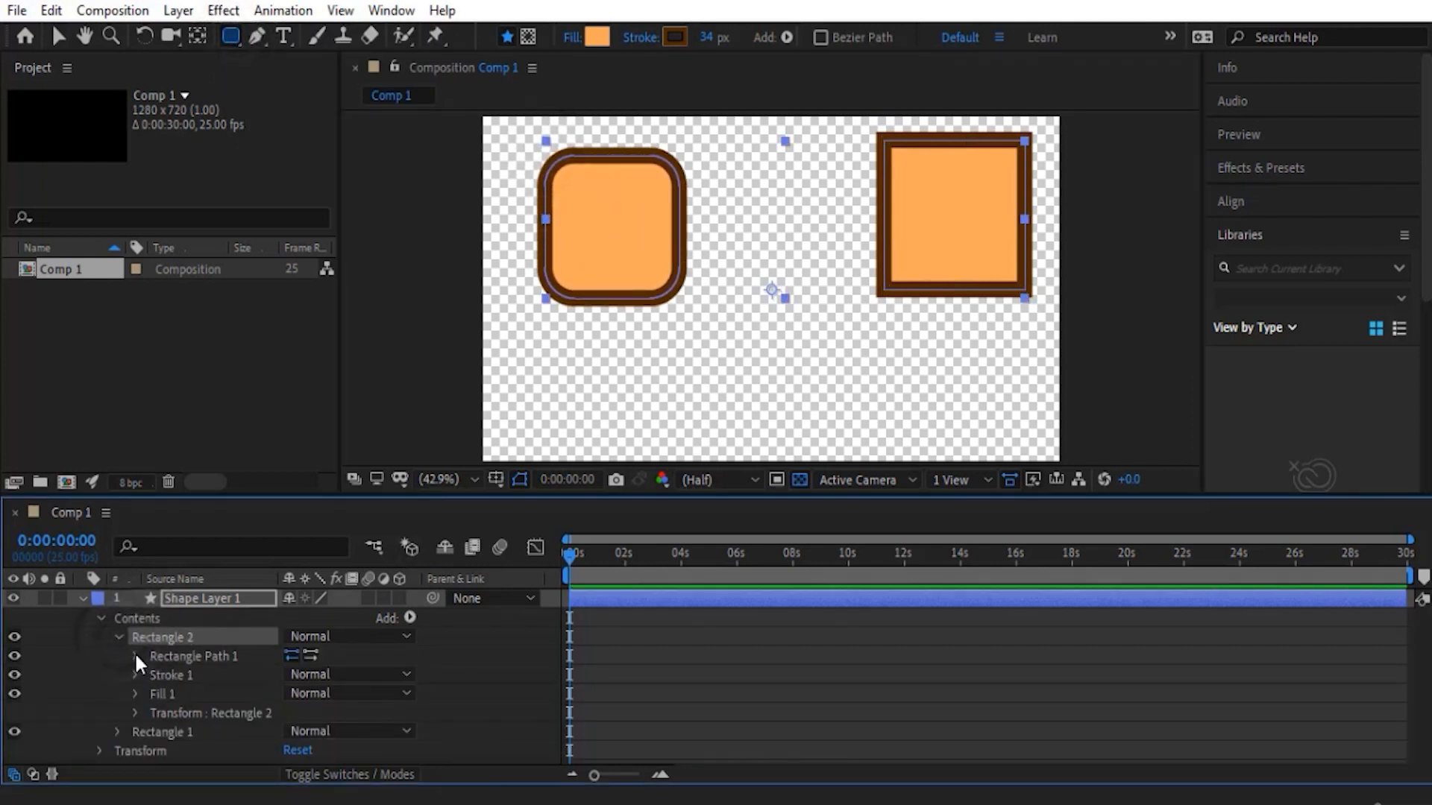
click(136, 657)
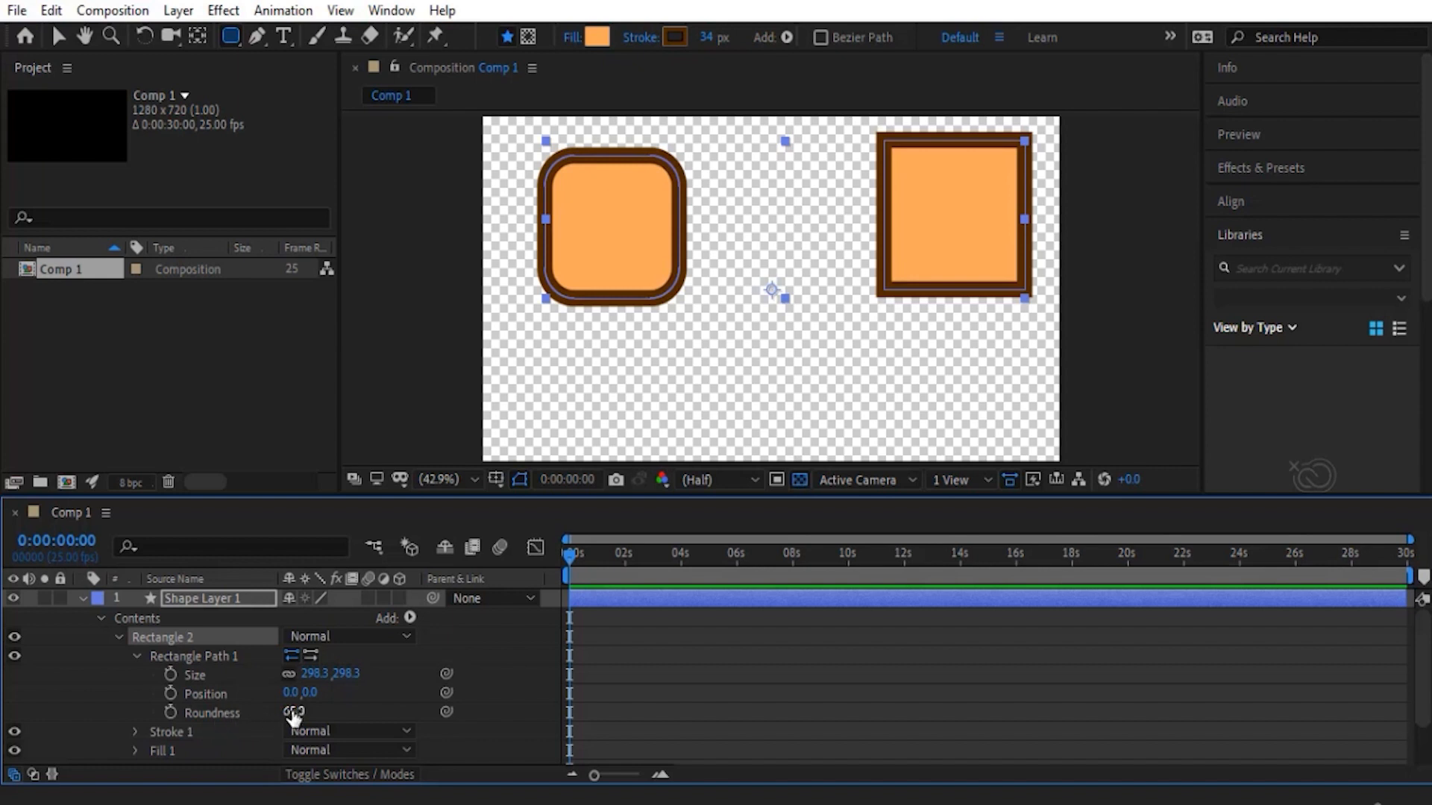
- Set the rounded rectangle's roundness to 0 and delete that shape from the contents
drag(295, 716, 268, 714)
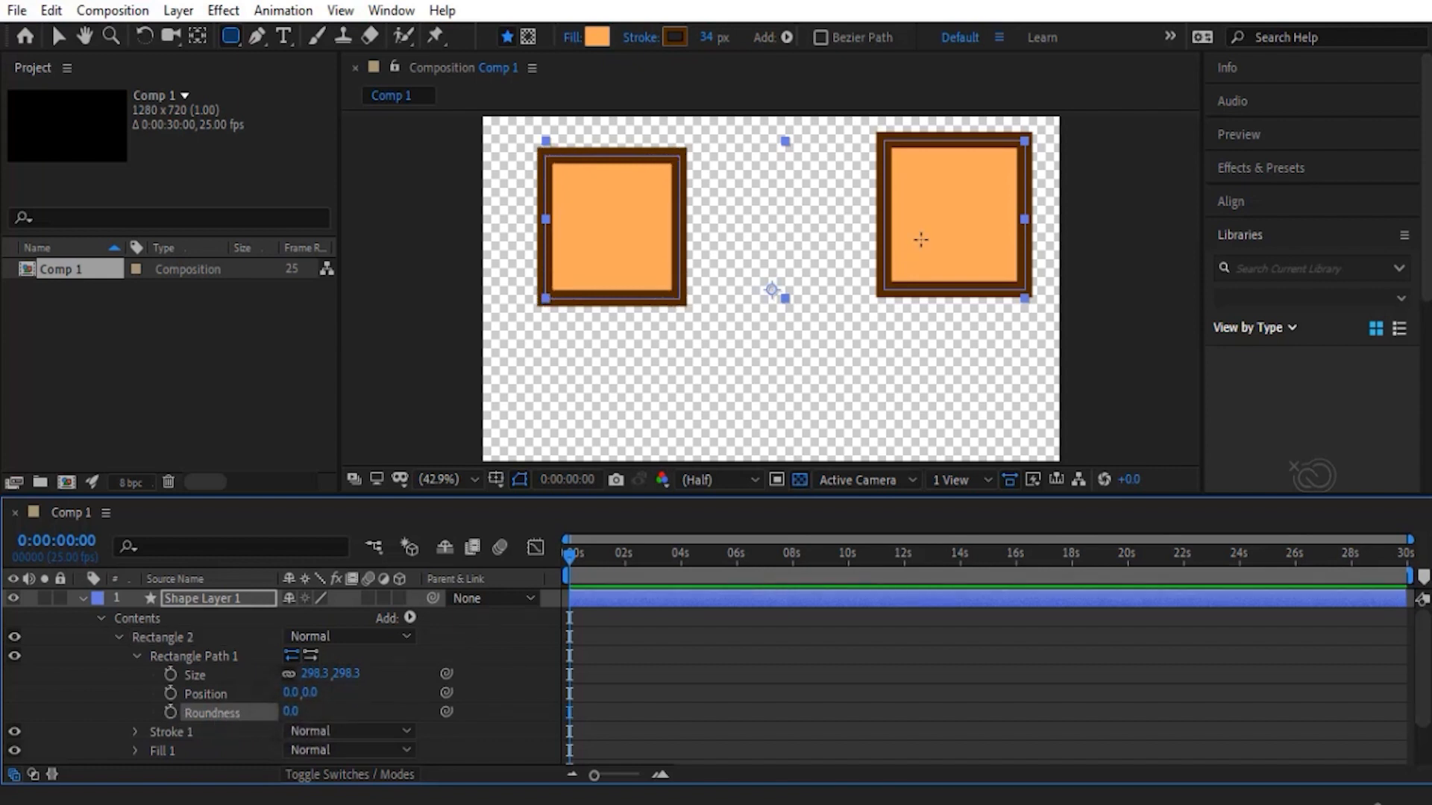
click(149, 638)
key(Delete)
- Draw a circle about 275 by 275 at the composition's upper left with the Ellipse tool, and expand its path properties
drag(230, 36, 292, 85)
drag(615, 205, 684, 278)
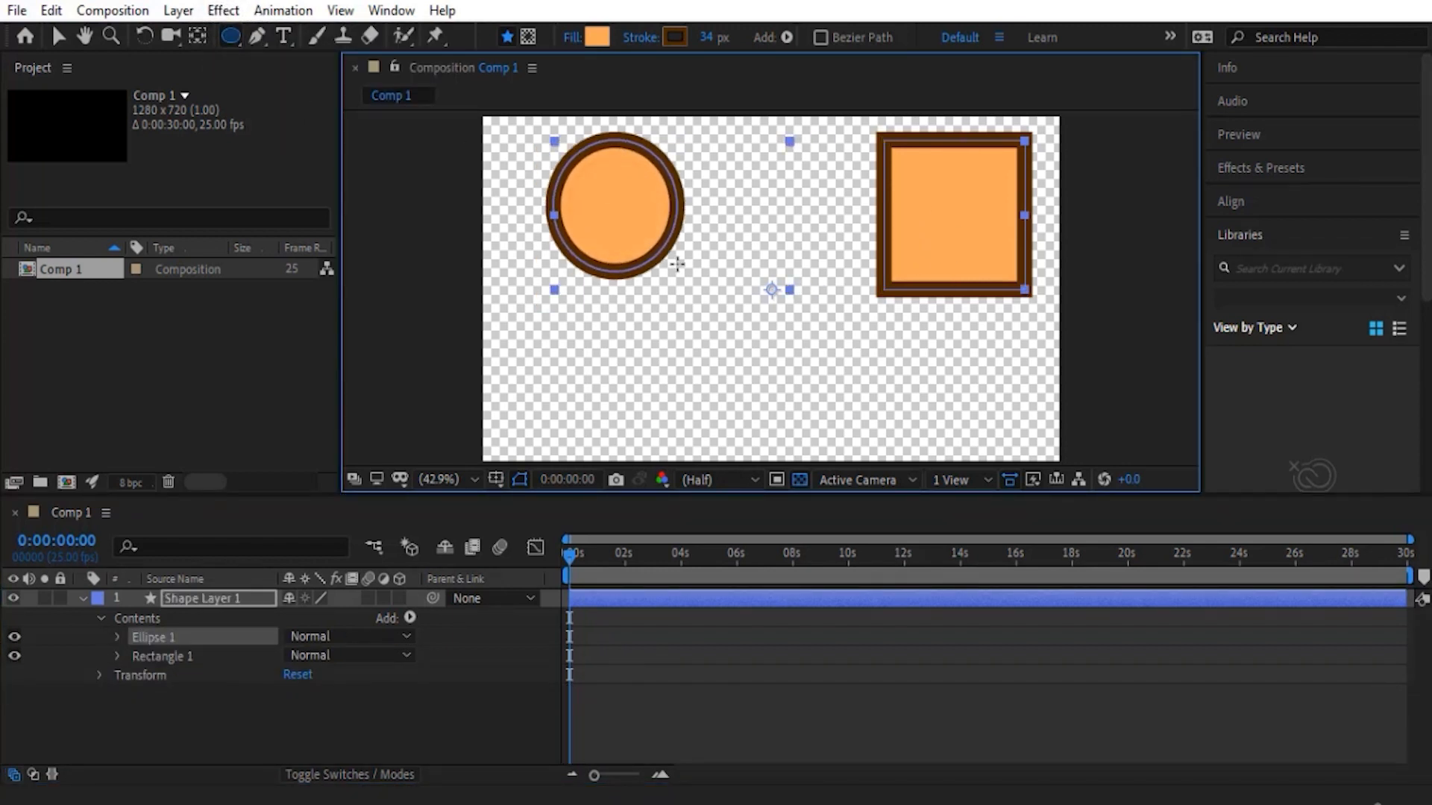
click(115, 637)
click(135, 656)
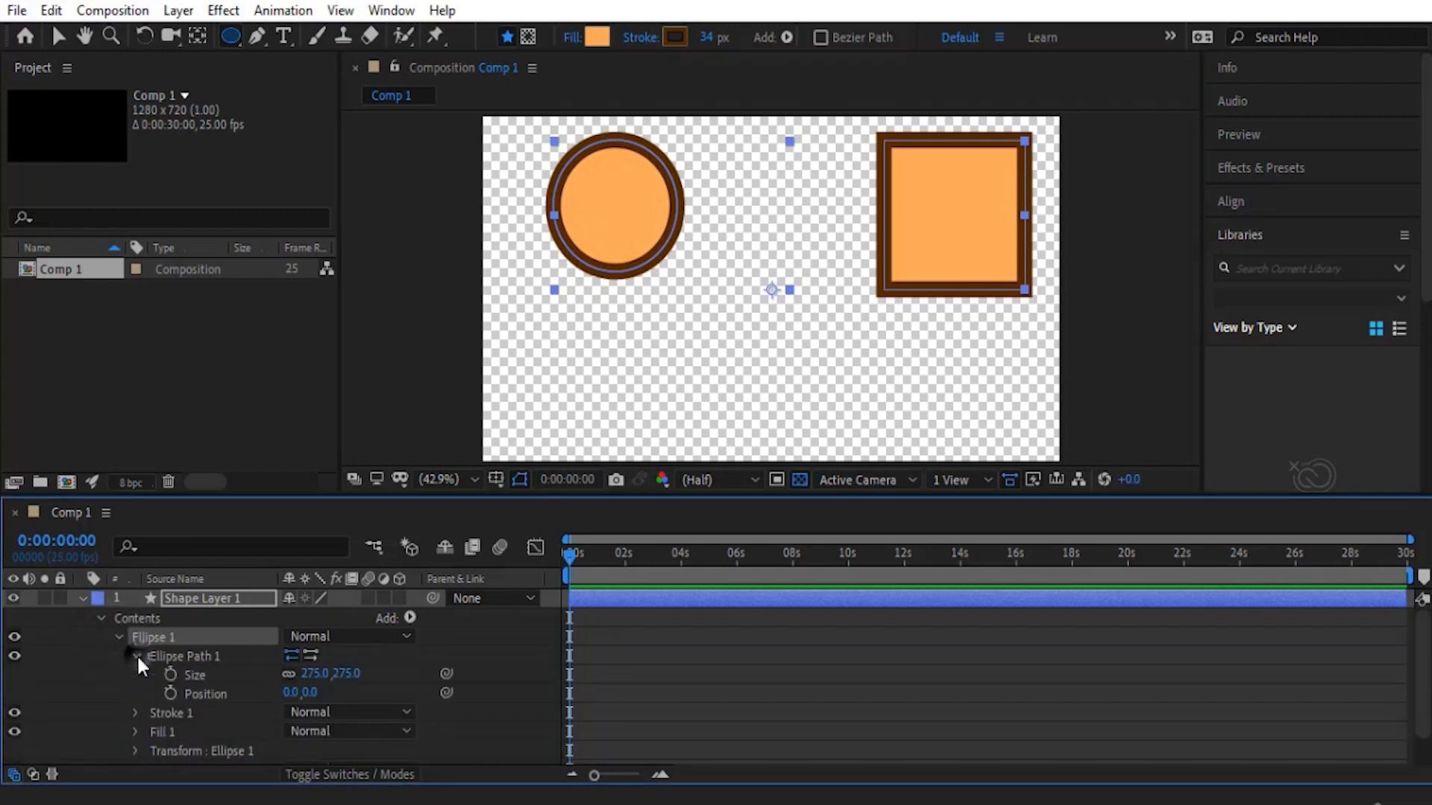
- Shrink the circle by reducing Ellipse Path 1's size, then collapse Ellipse 1 and select the layer's Contents
drag(319, 673, 280, 692)
key(z)
key(ctrl+z)
click(119, 637)
click(137, 618)
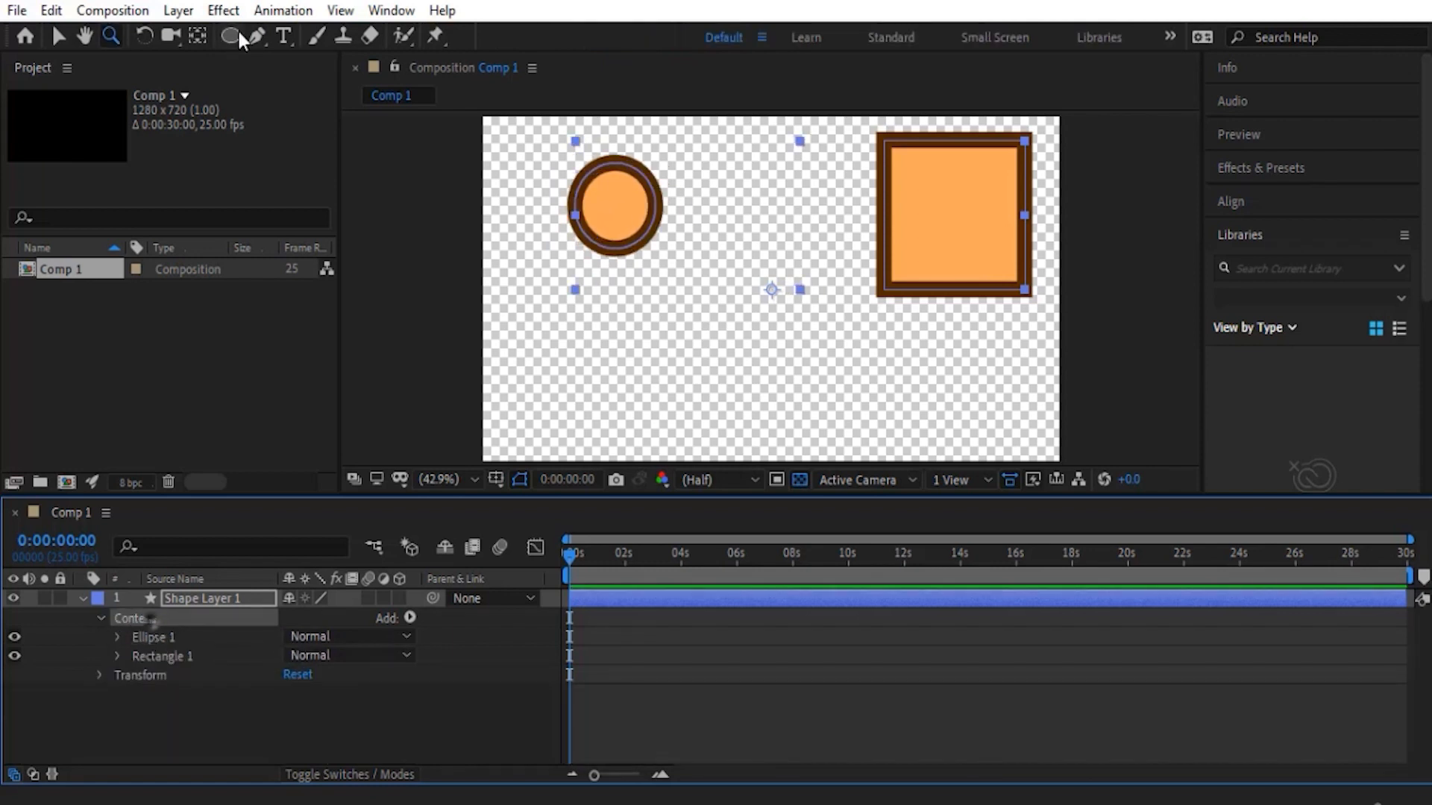
- Draw a pentagon with an outer radius of about 125.6 below the circle, and expand its Polystar Path 1 properties
drag(237, 29, 291, 108)
drag(612, 372, 658, 415)
click(119, 638)
click(137, 656)
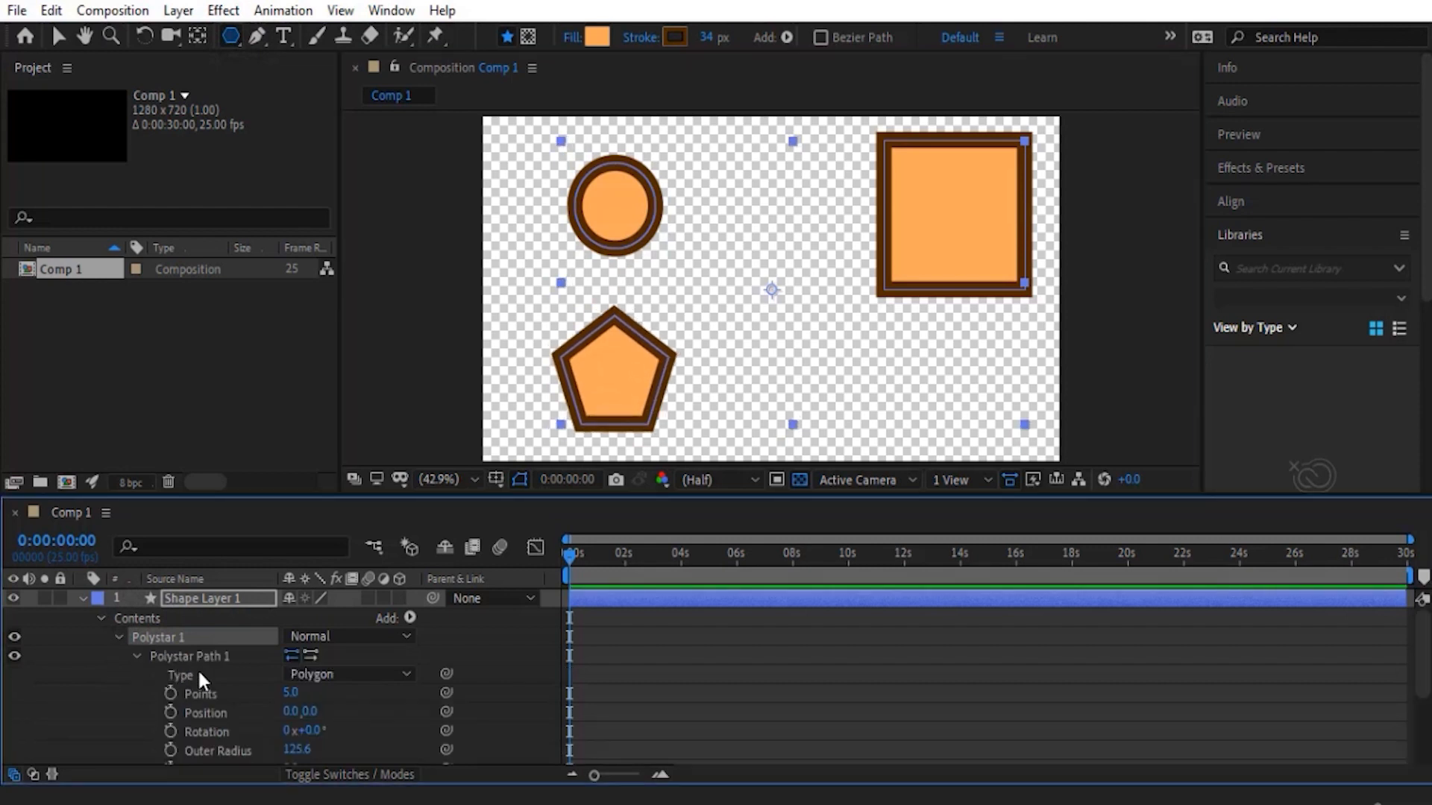
scroll(243, 664, down, 3)
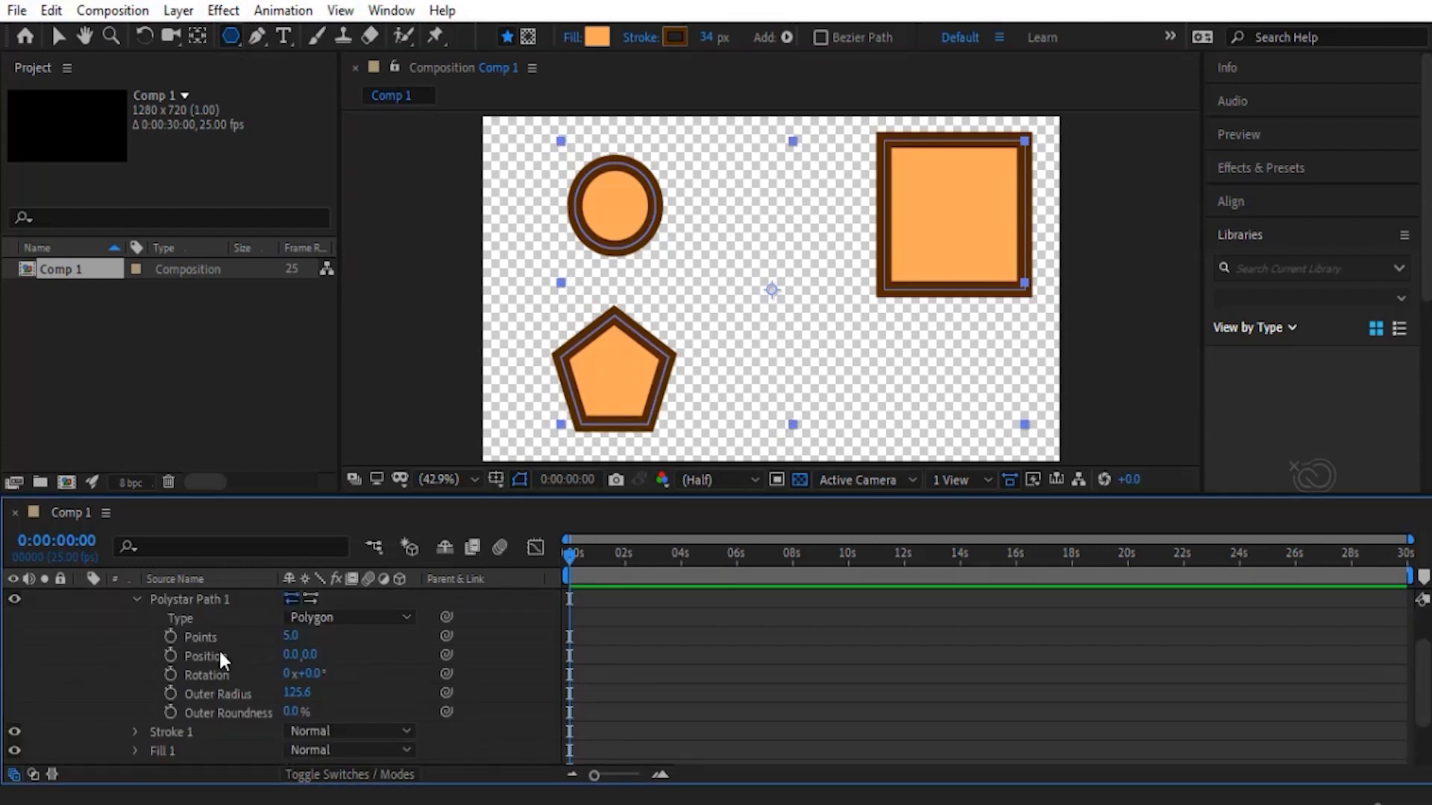
- Switch Polystar Path 1's type to Star and back to Polygon to compare their properties
click(182, 616)
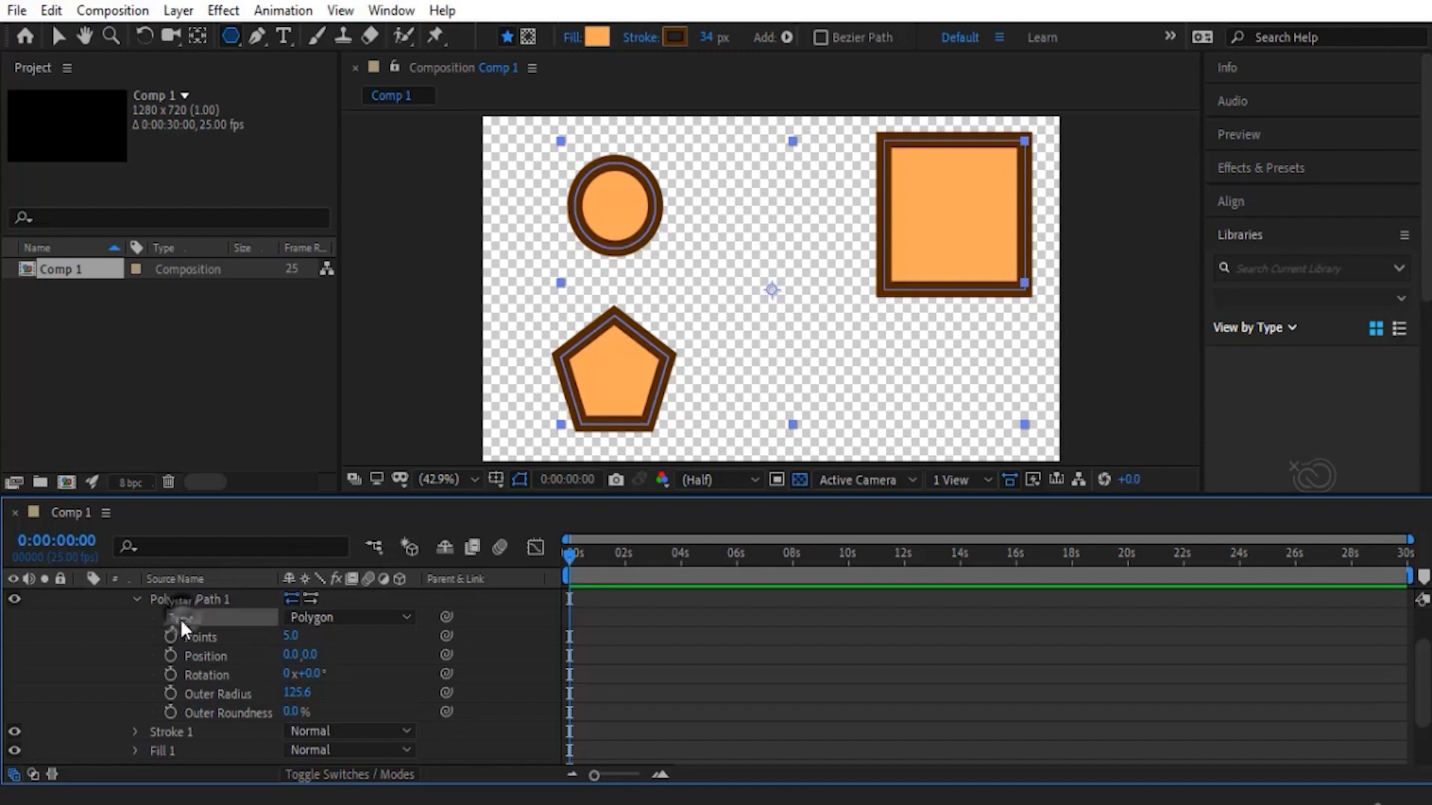
click(328, 618)
click(356, 643)
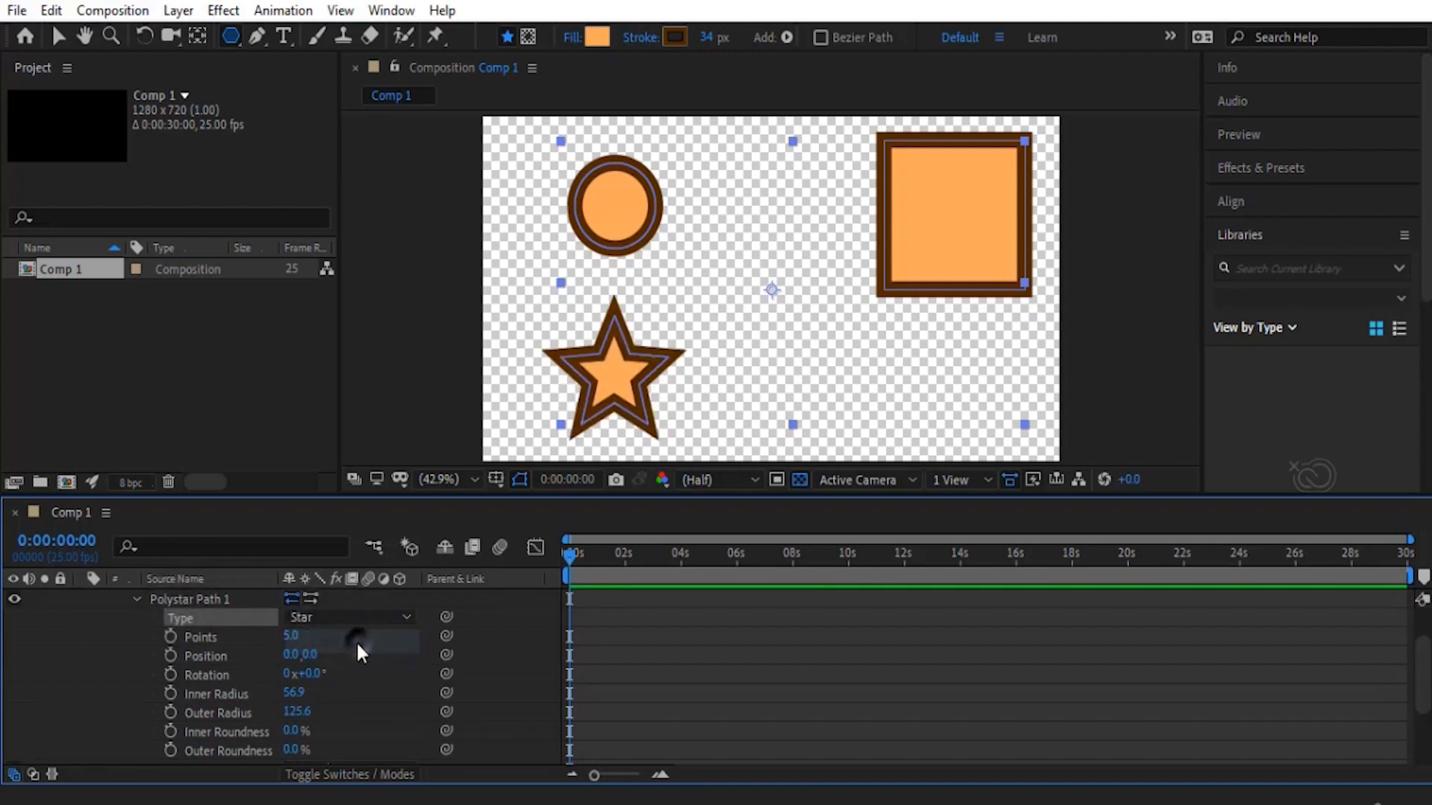
click(334, 618)
click(341, 665)
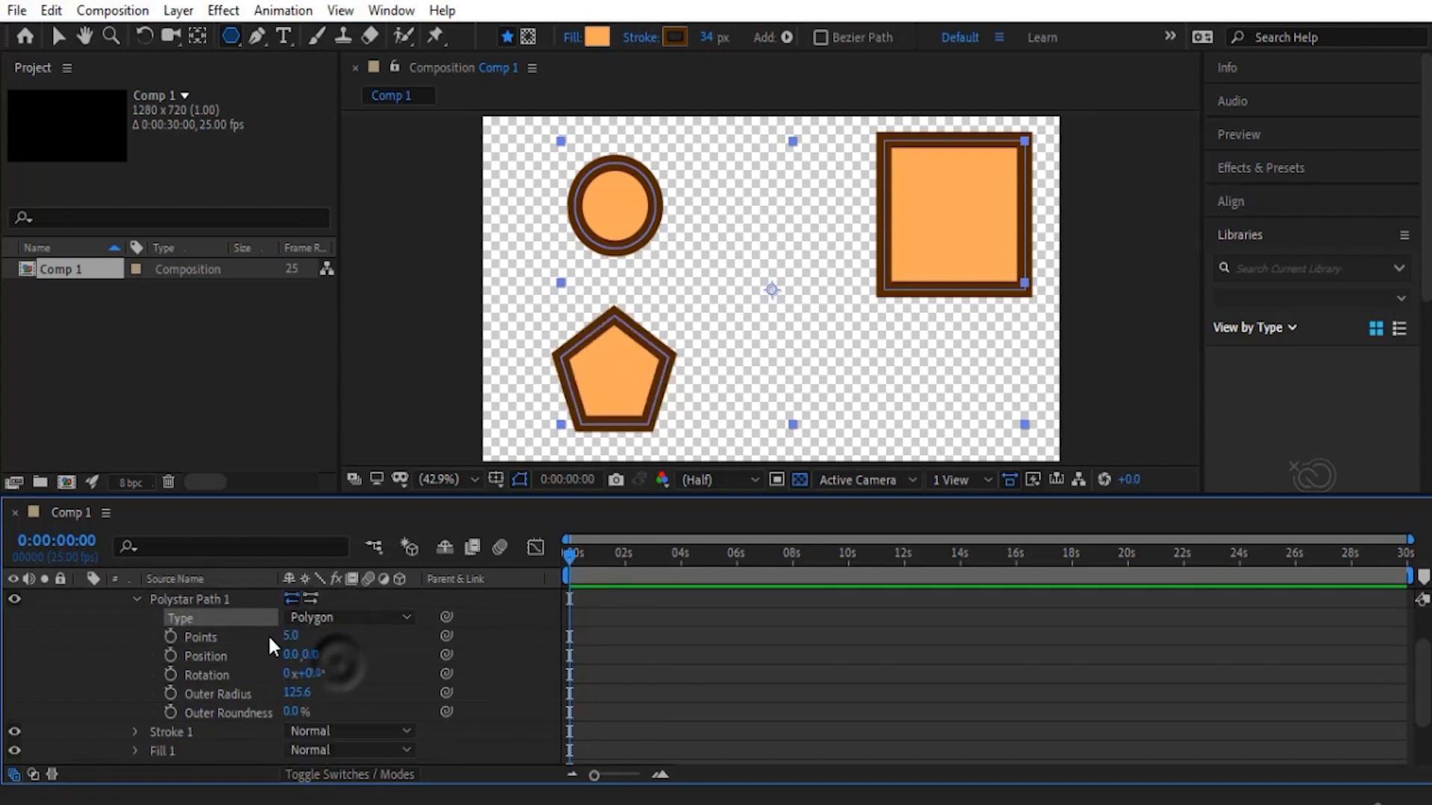
- Try different point values on the polygon's Polystar Path 1 and undo the changes
drag(288, 636, 322, 713)
key(ctrl+z)
key(ctrl+z)
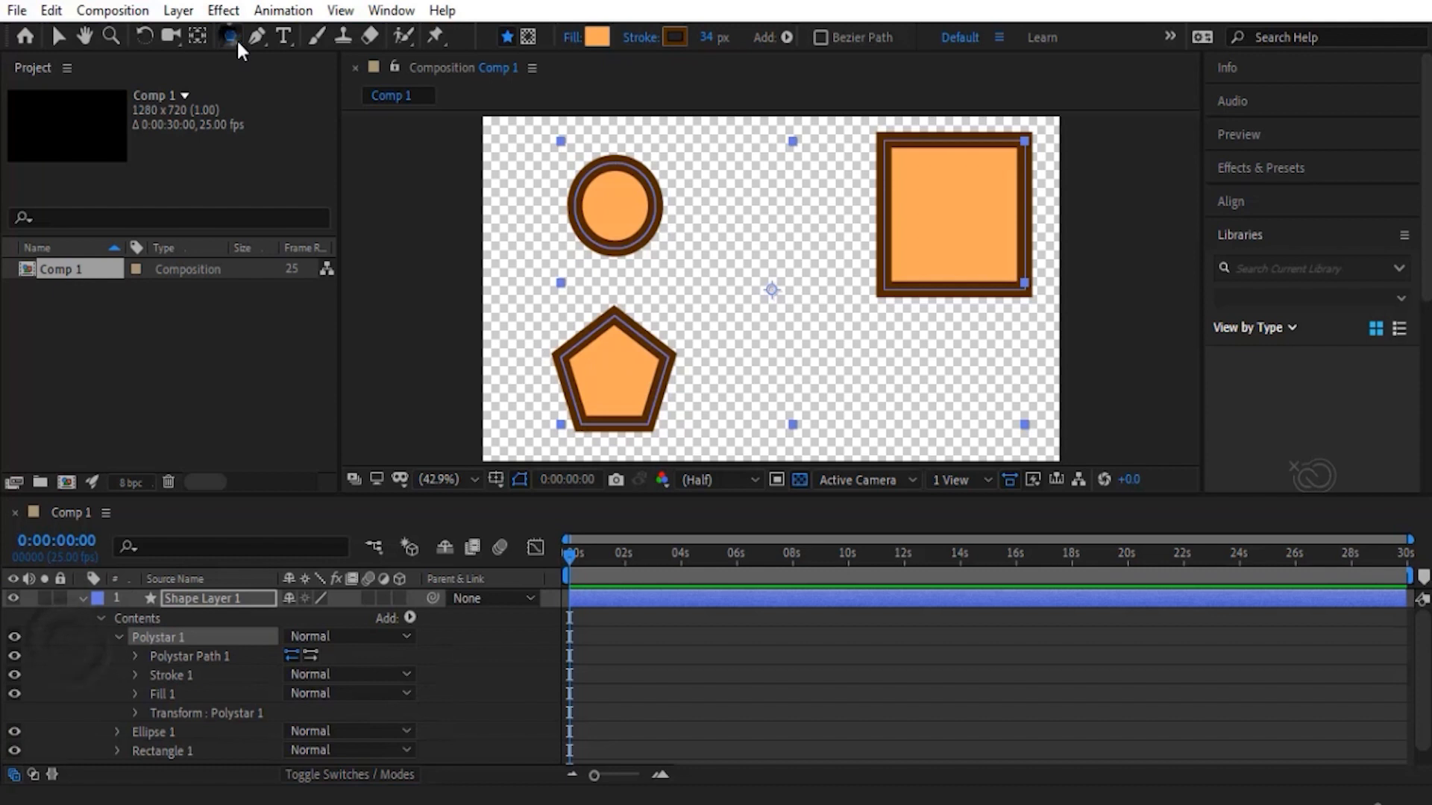
click(233, 36)
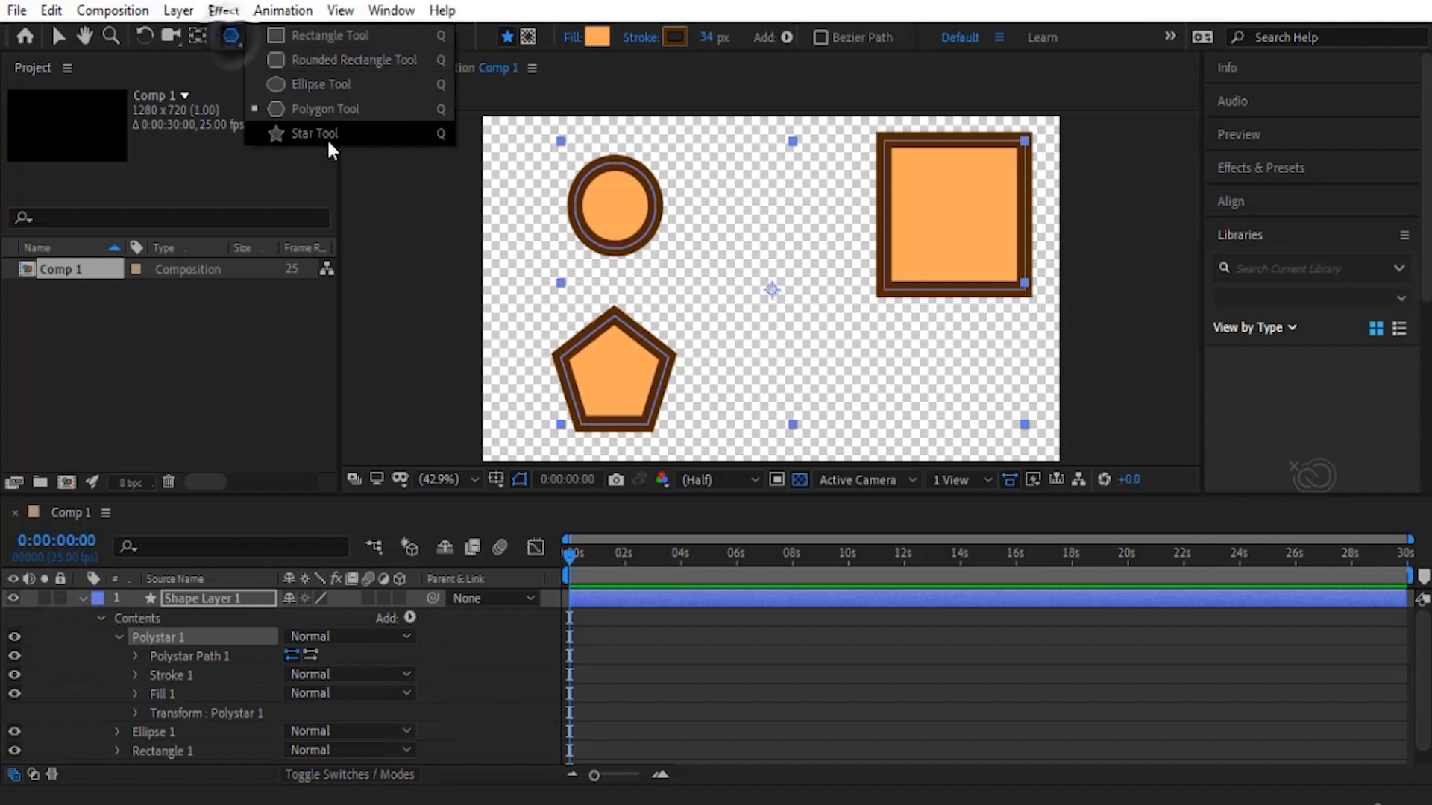
click(236, 43)
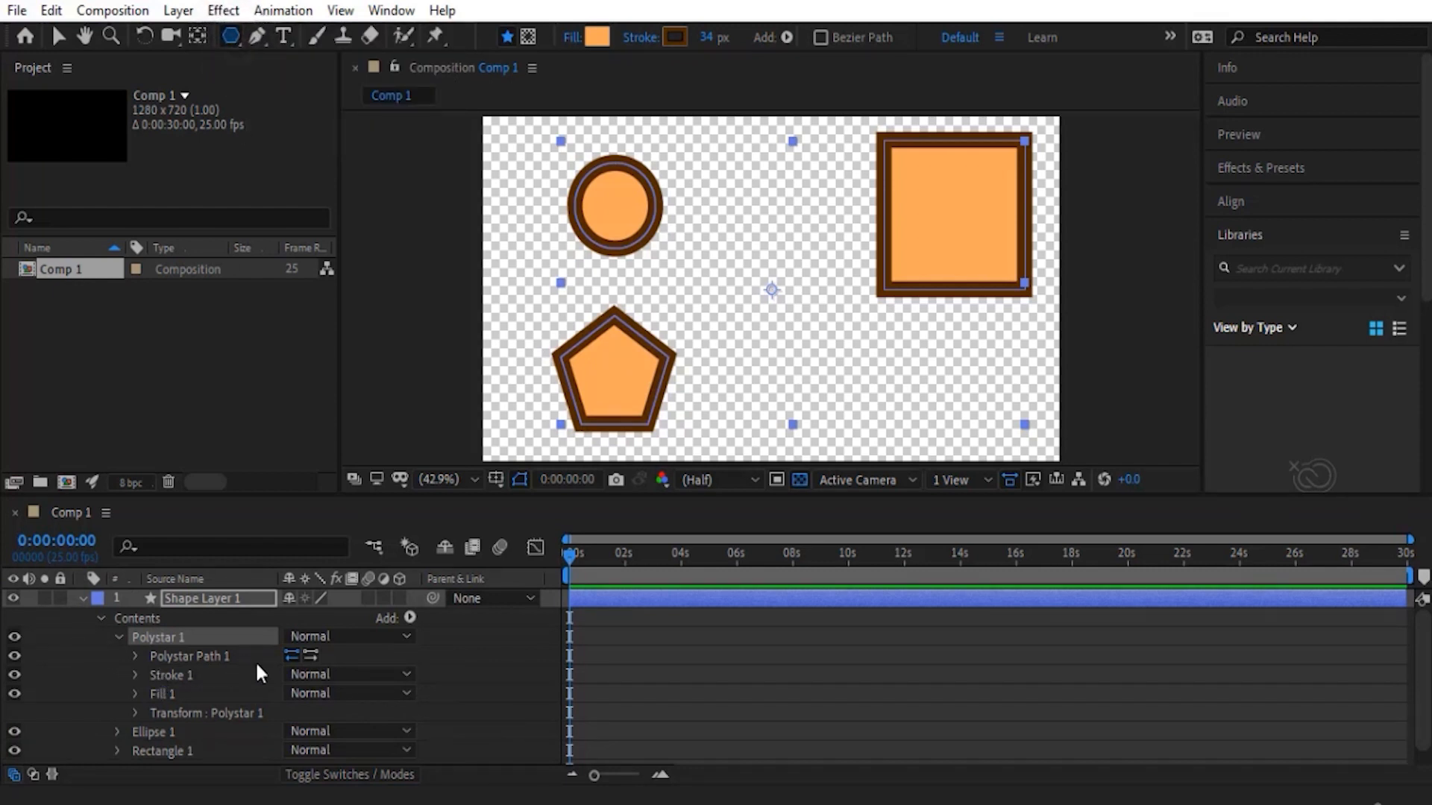
- Expand Polystar Path 1 and set its type to Star
click(135, 655)
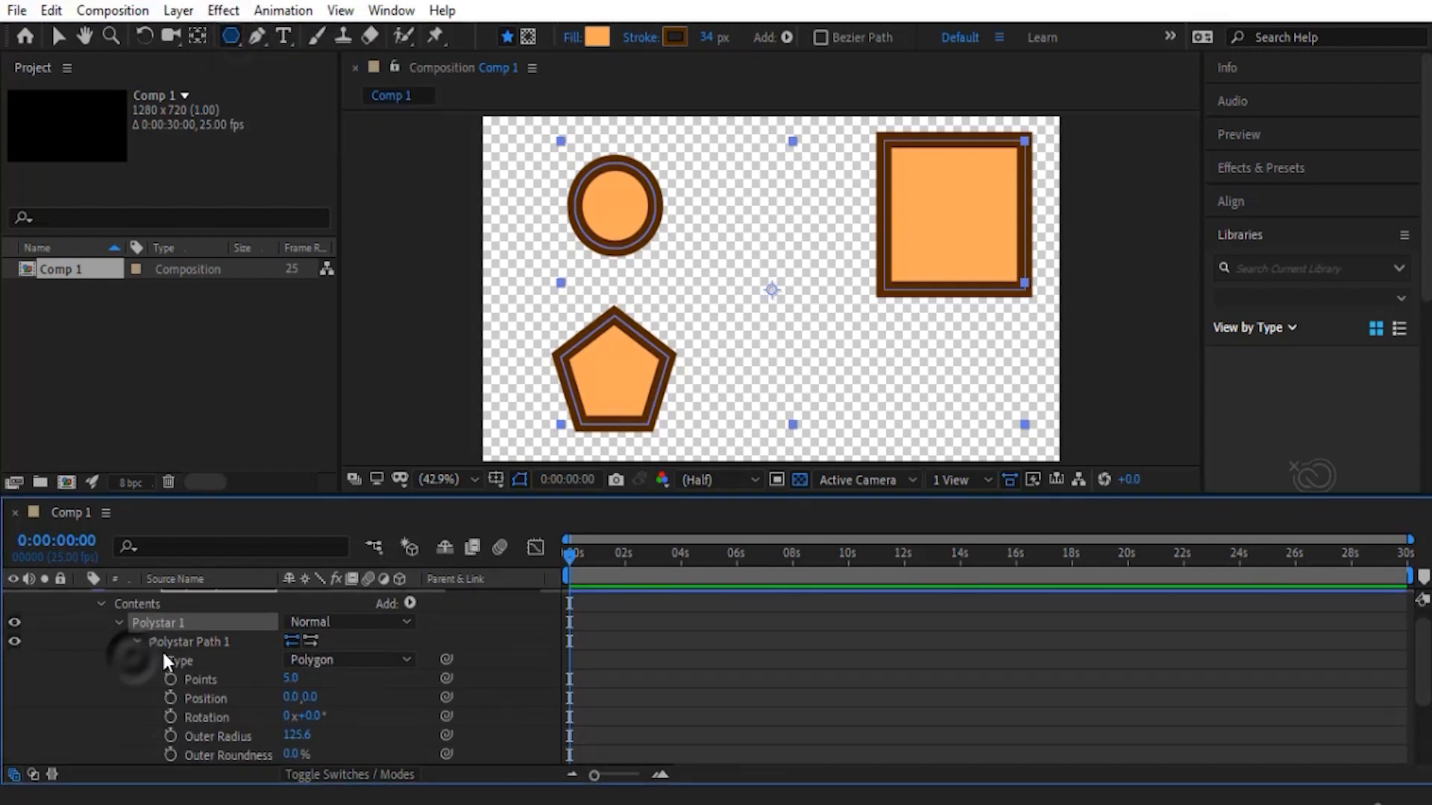
click(320, 660)
click(322, 683)
scroll(164, 687, down, 2)
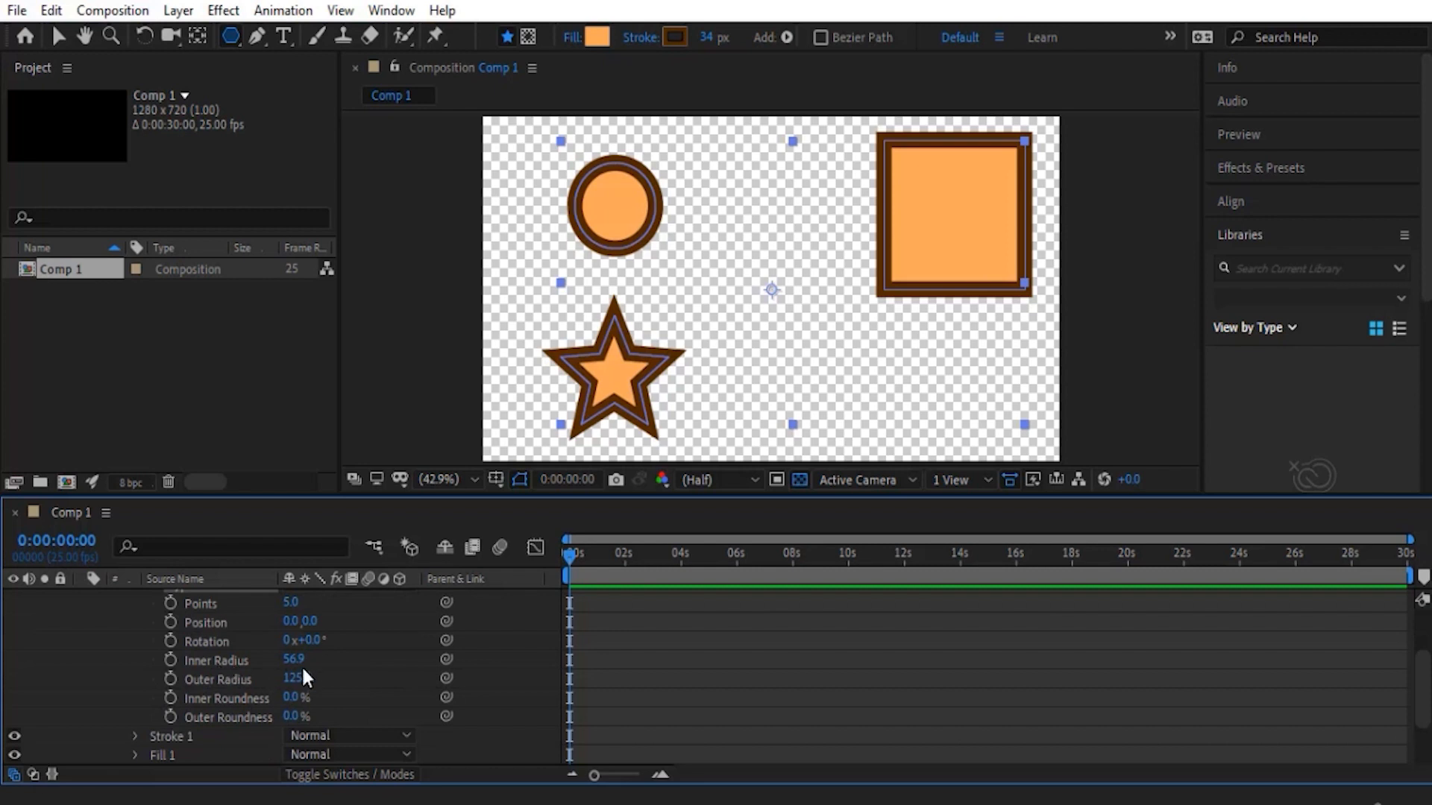
- Set the star's inner radius to 85.9, outer radius to 152.6 and inner roundness to 107%, and round its outer points
drag(293, 659, 224, 690)
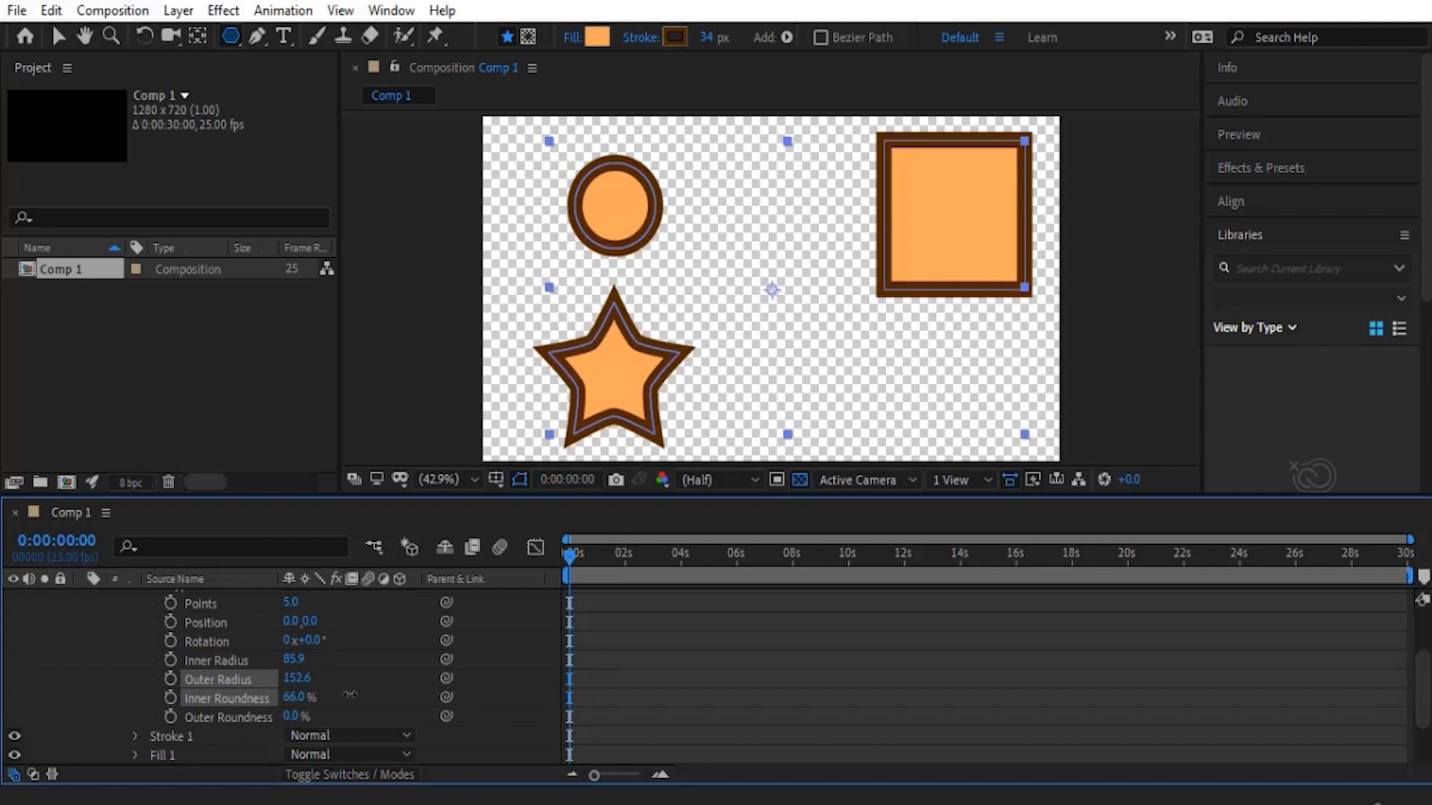
drag(321, 684, 402, 708)
scroll(292, 669, up, 1)
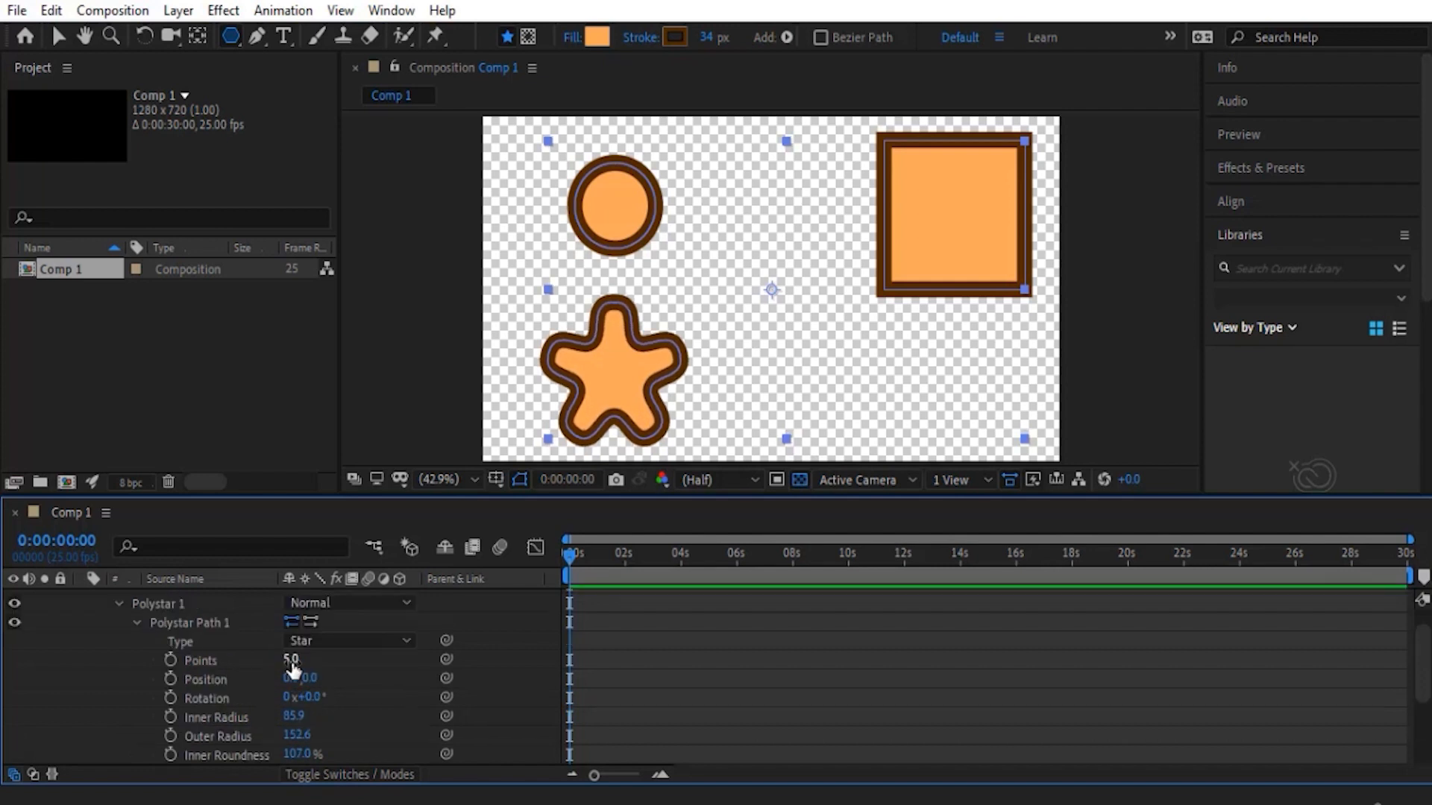
- Remove Ellipse 1 to leave the star and square side by side near the composition's centre, and expand Rectangle 1's properties
scroll(217, 680, up, 2)
click(117, 637)
key(v)
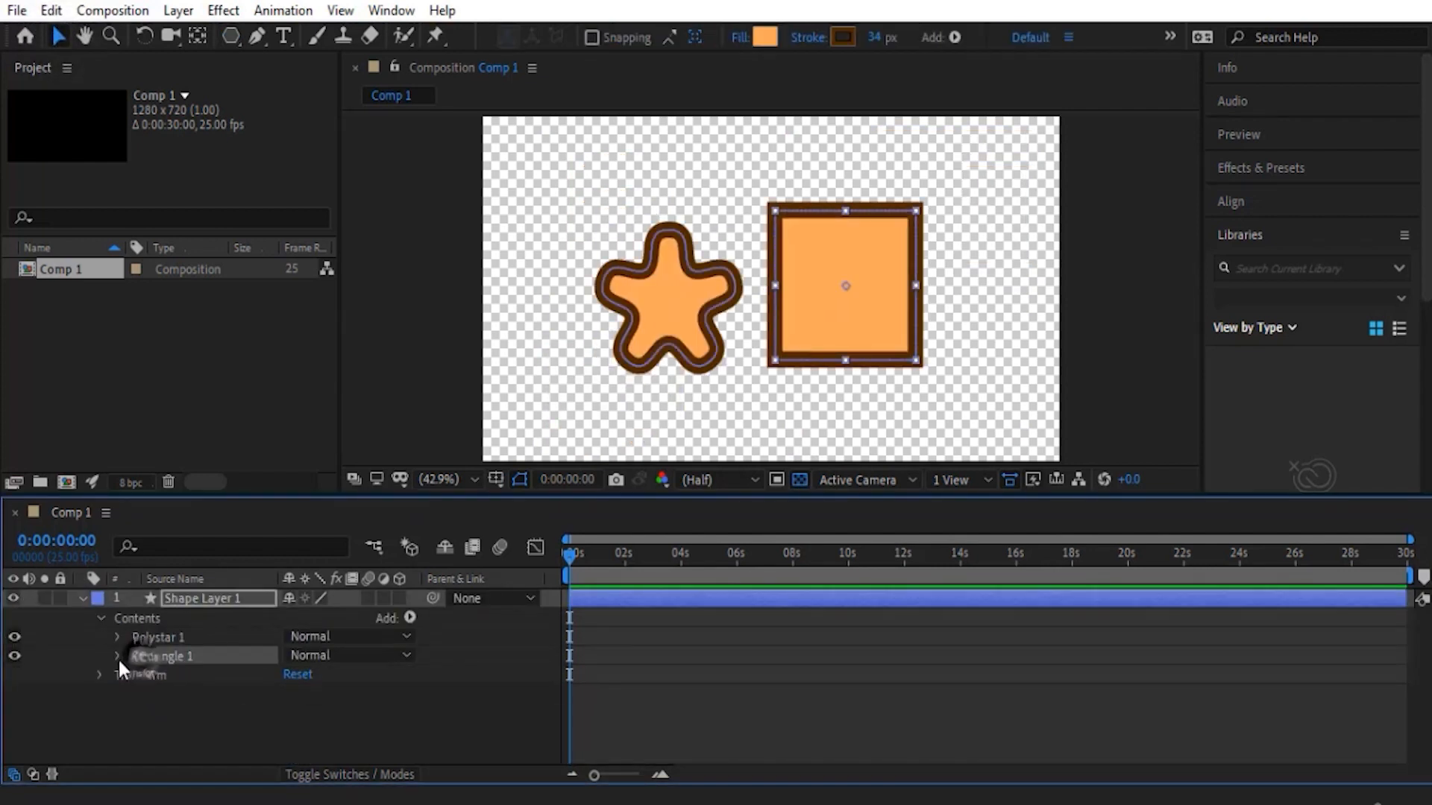
click(118, 657)
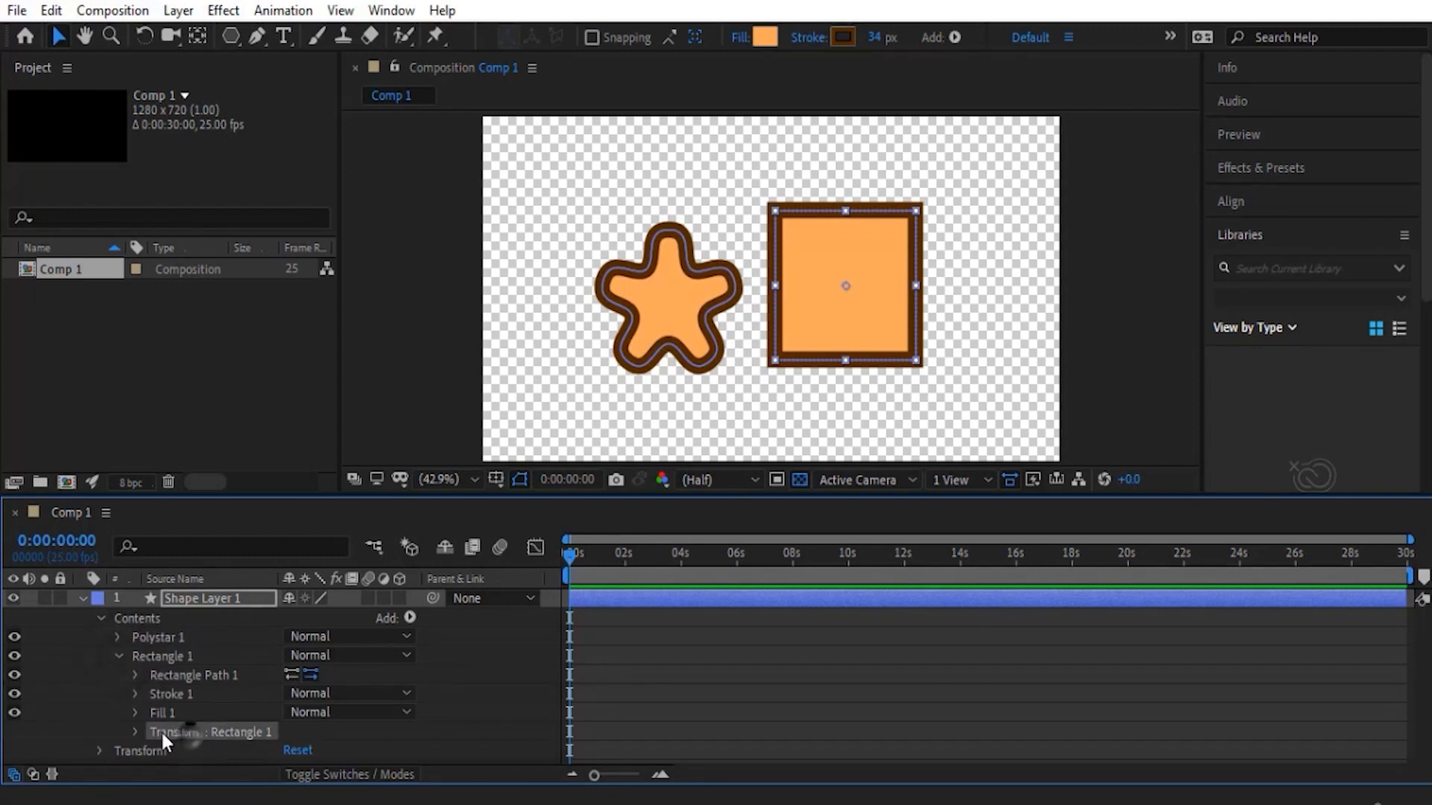
- Examine the separate transform properties that Polystar 1 and Rectangle 1 each have within the shape layer's contents
click(117, 637)
click(177, 714)
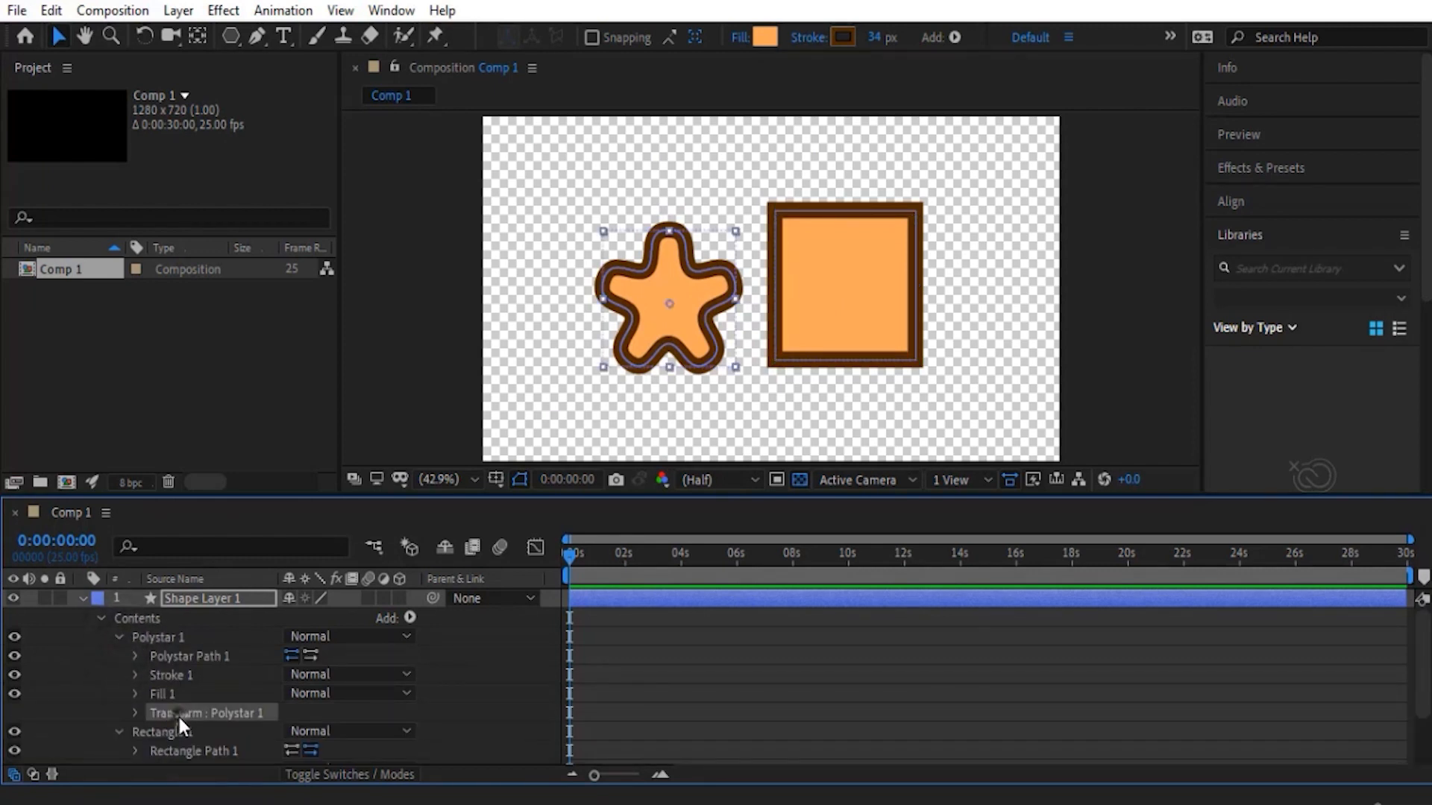
scroll(194, 682, down, 2)
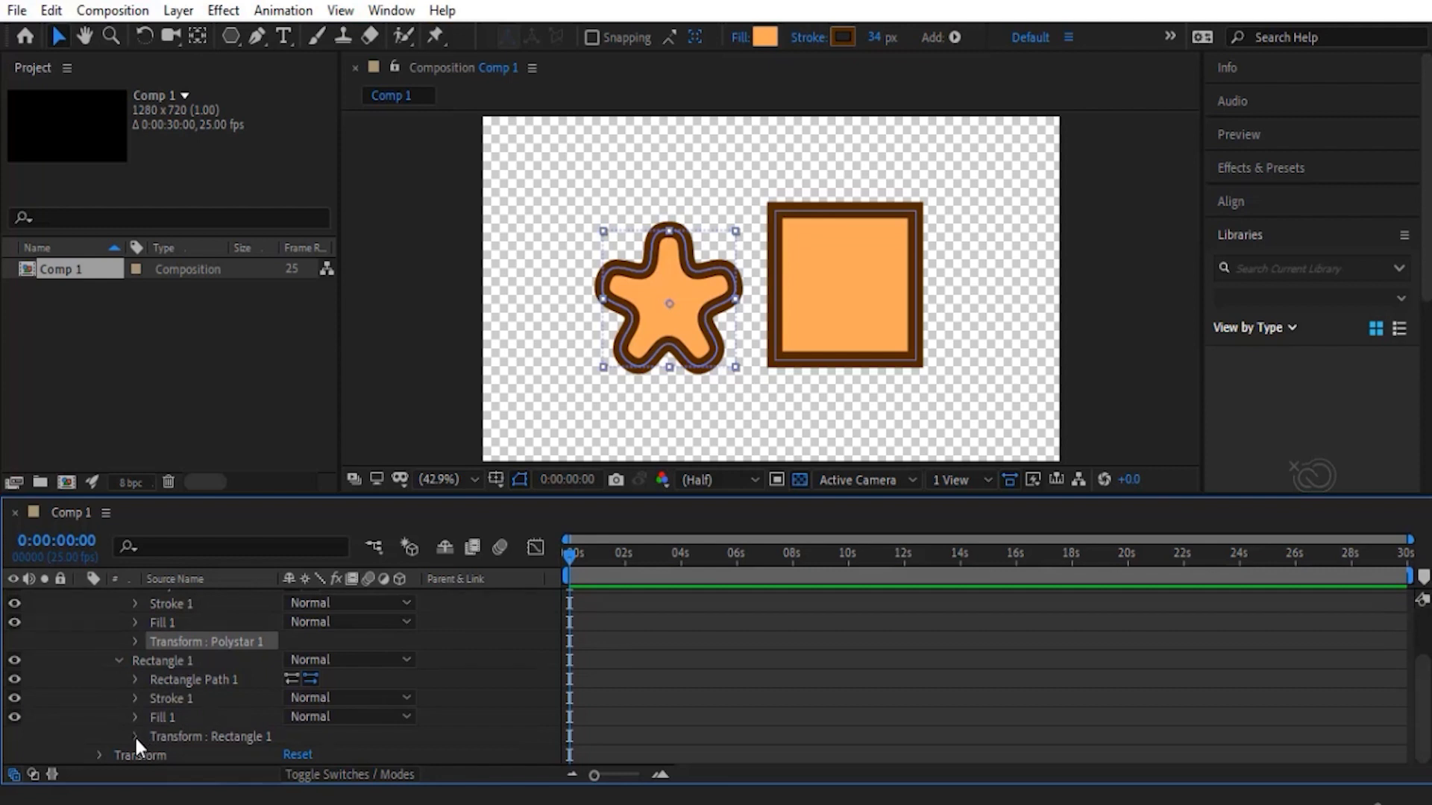
click(135, 736)
scroll(122, 696, down, 3)
scroll(122, 693, up, 2)
scroll(123, 691, down, 3)
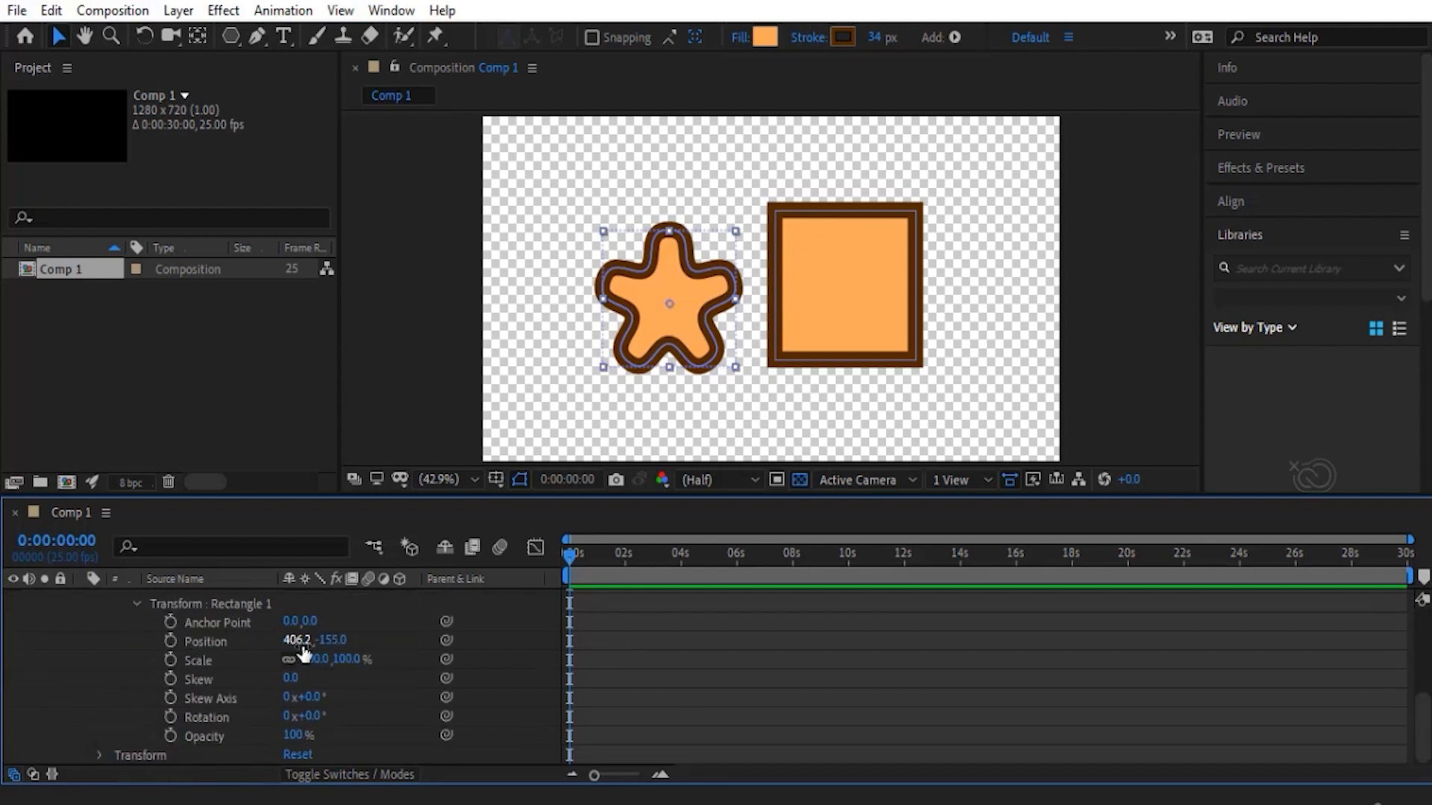
scroll(224, 645, up, 5)
click(159, 622)
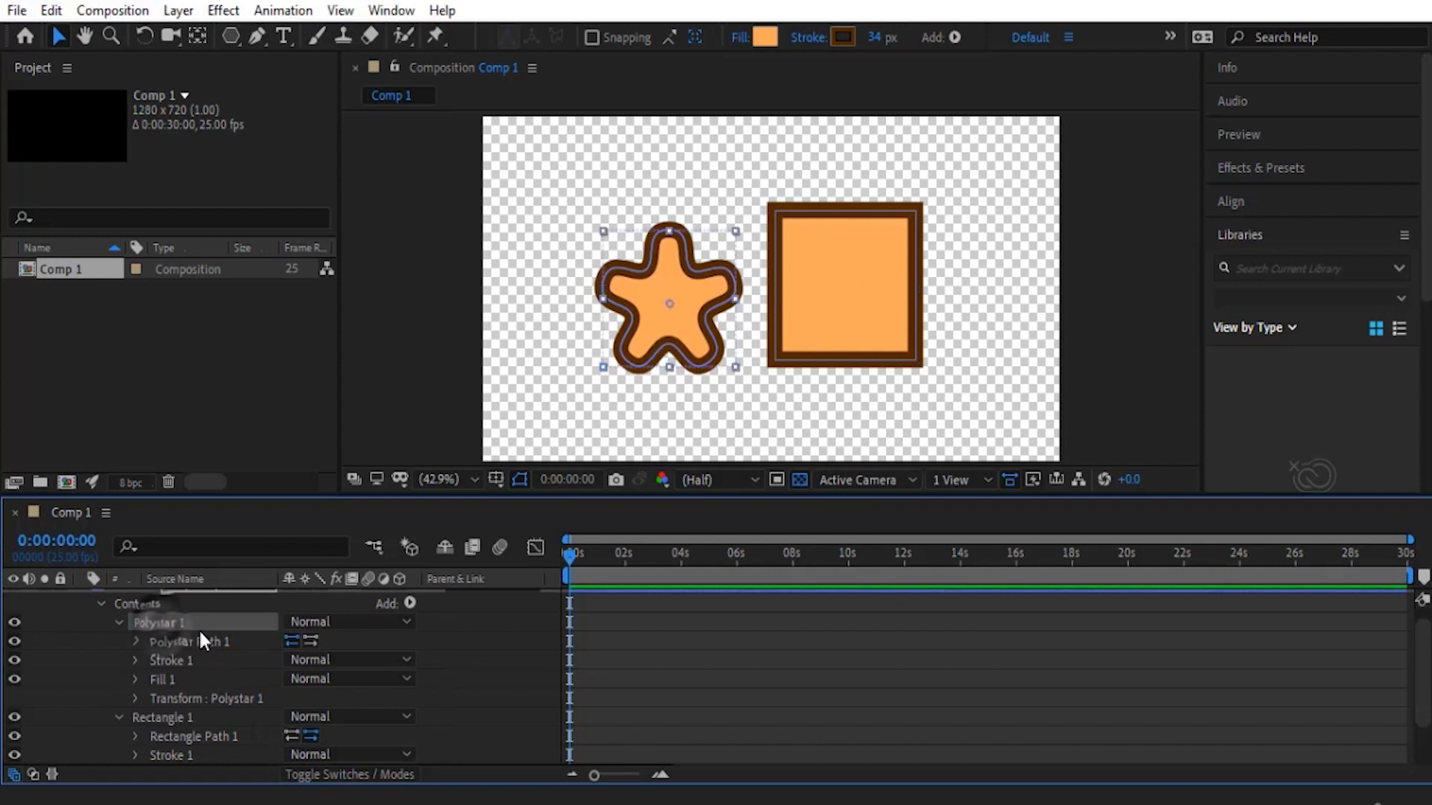
click(177, 697)
scroll(172, 690, down, 1)
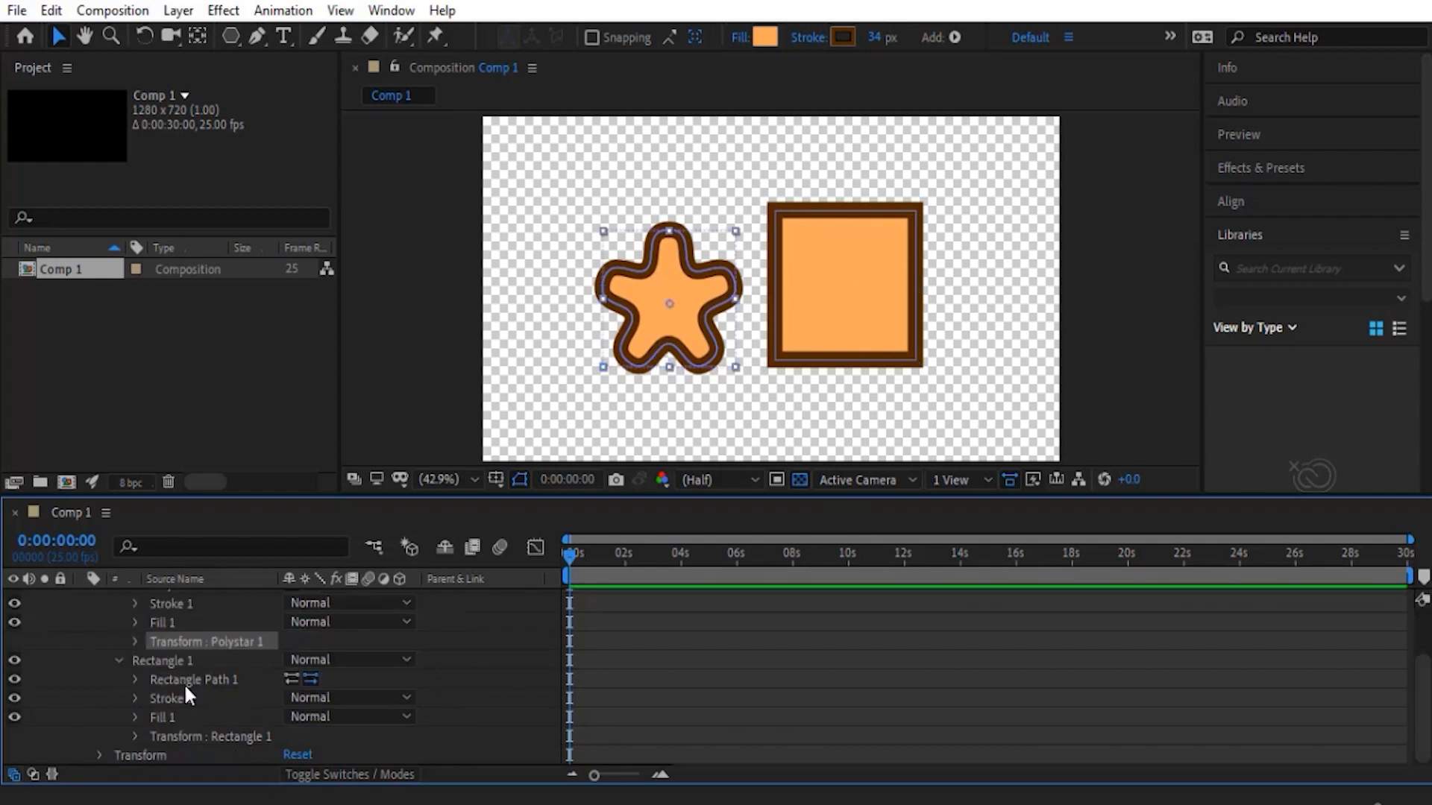
scroll(162, 694, up, 1)
scroll(113, 731, down, 1)
- Expand the shape layer's own Transform group and set its Position to 189.7, 506.8, moving the star and square together
click(96, 754)
scroll(95, 716, down, 1)
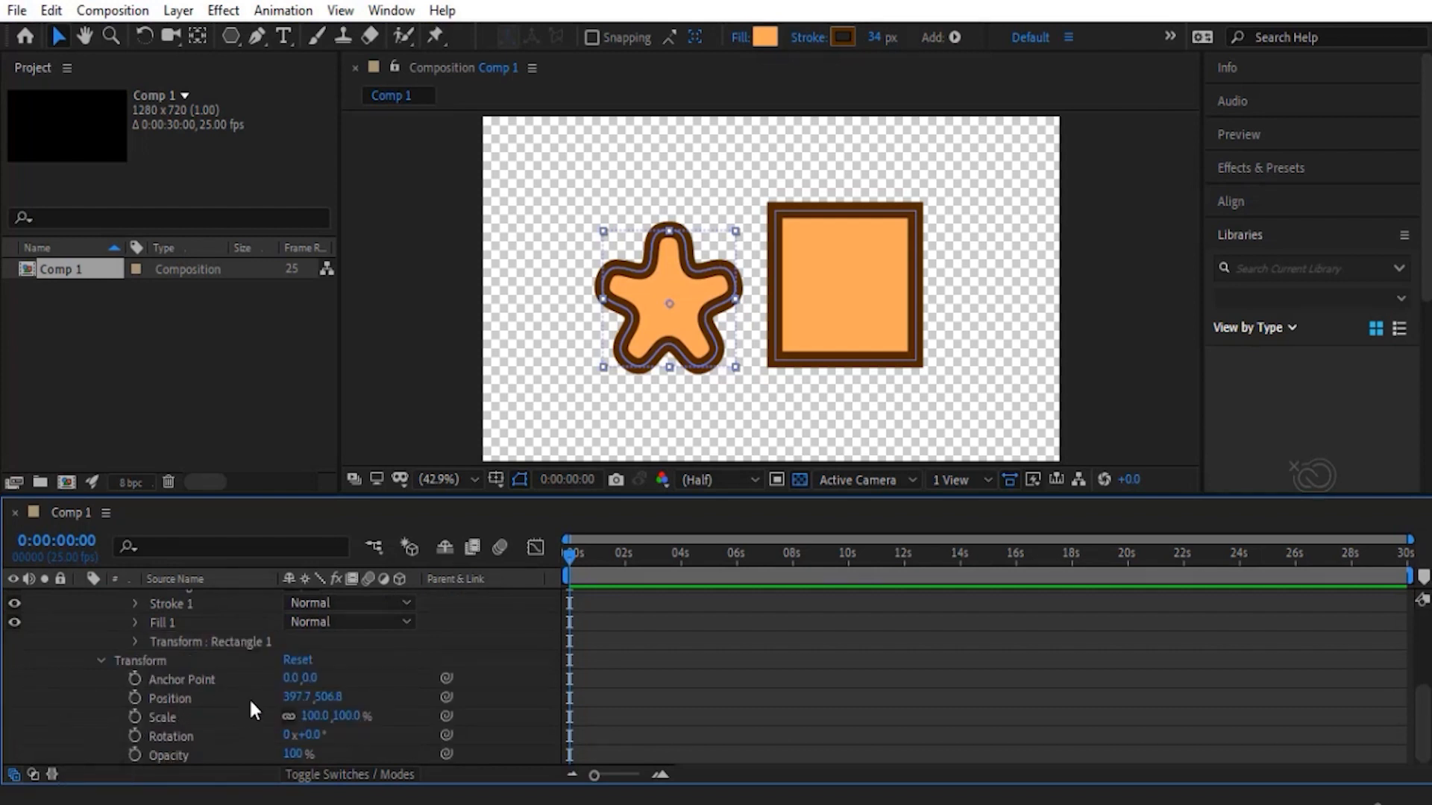
mouse_move(296, 695)
mouse_down()
mouse_move(325, 698)
mouse_move(328, 735)
mouse_move(341, 697)
mouse_move(224, 677)
mouse_move(288, 692)
mouse_up()
key(ctrl+z)
key(ctrl+z)
drag(310, 698, 291, 698)
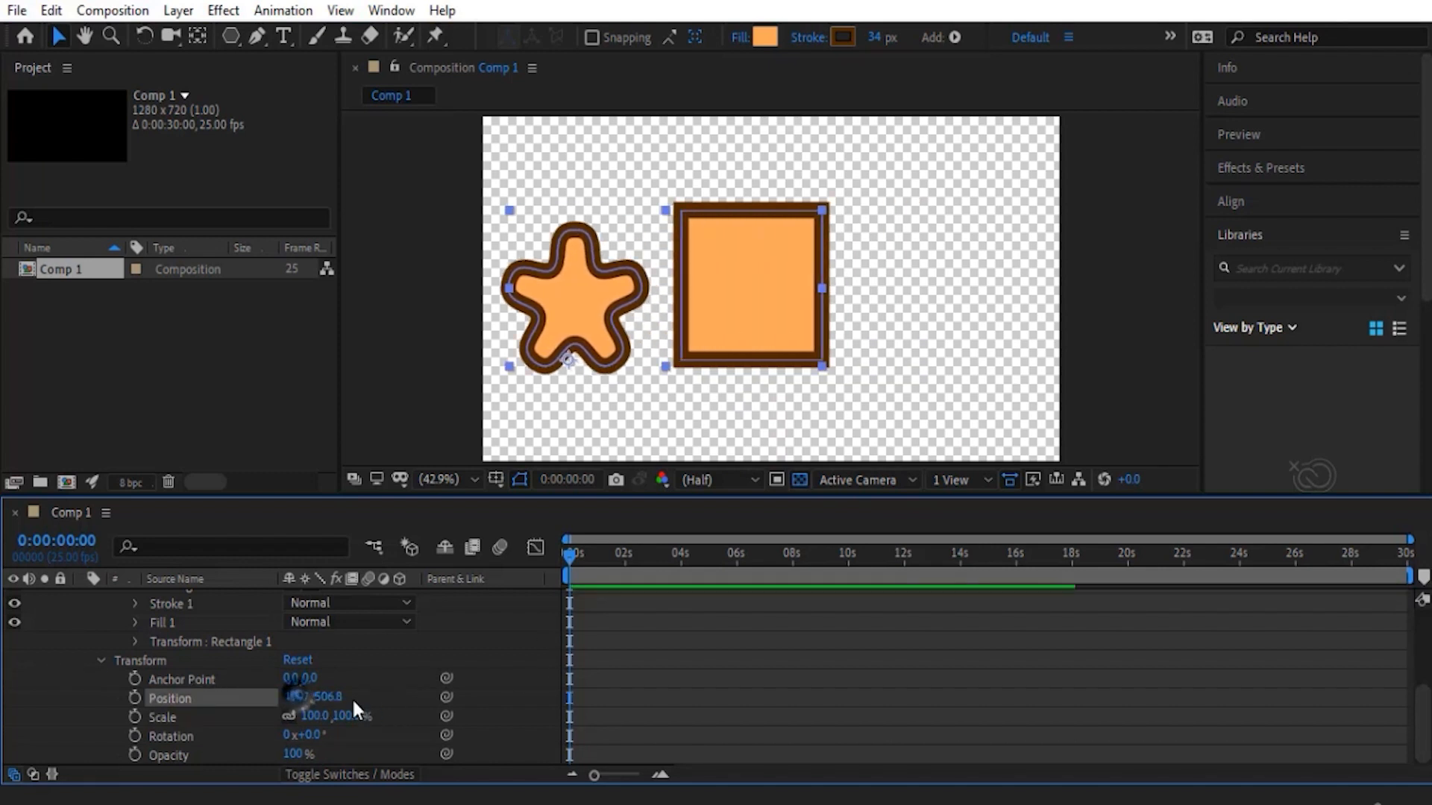
- Keyframe the layer's Position at 0:00:00:00 and animate it to 679.7, 506.8 at 0:00:00:24
click(135, 698)
key(=)
scroll(634, 619, up, 2)
scroll(637, 605, down, 2)
click(623, 558)
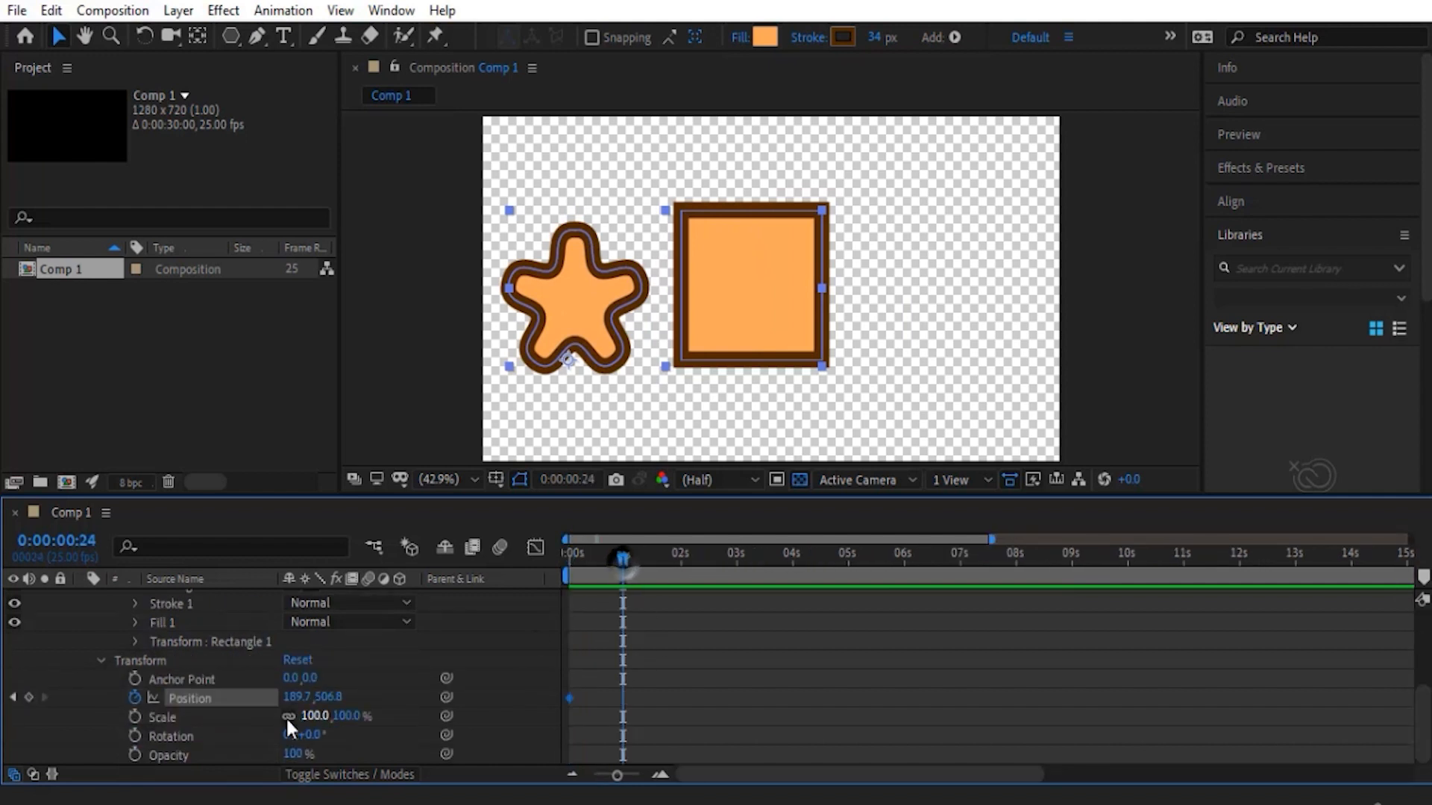
drag(297, 698, 613, 701)
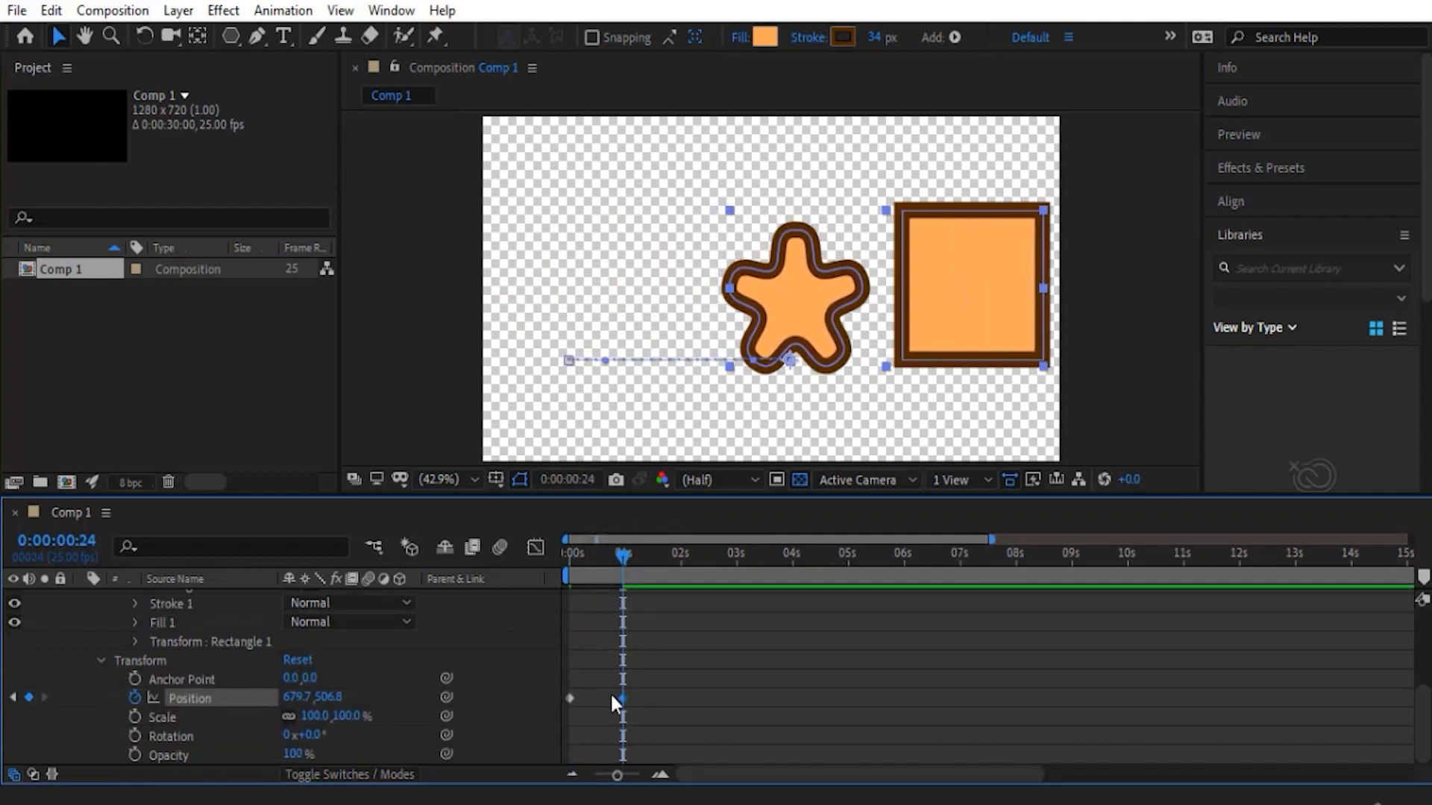
- Preview the layer's position animation from the start and return to the first frame
key(Home)
key(space)
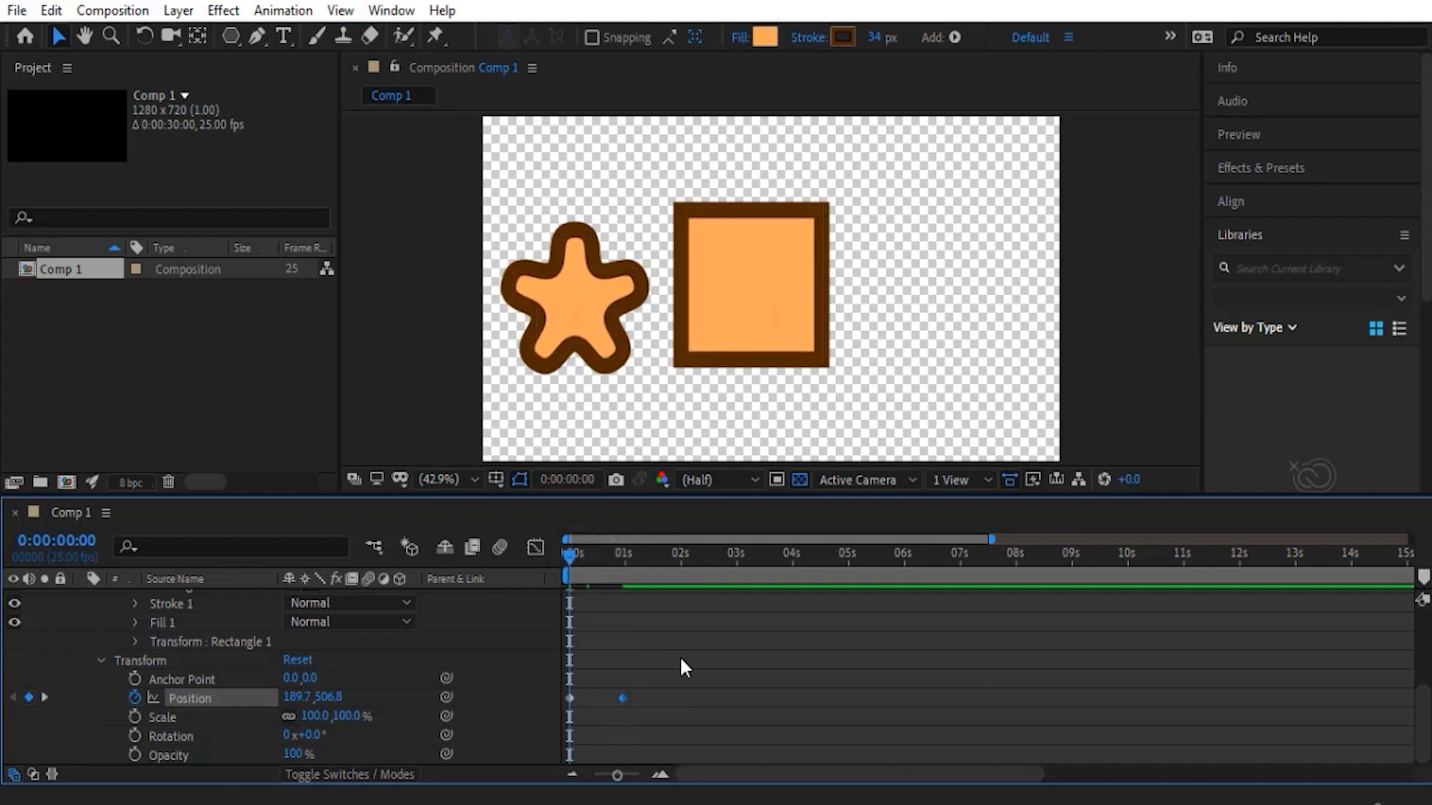
drag(622, 559, 475, 553)
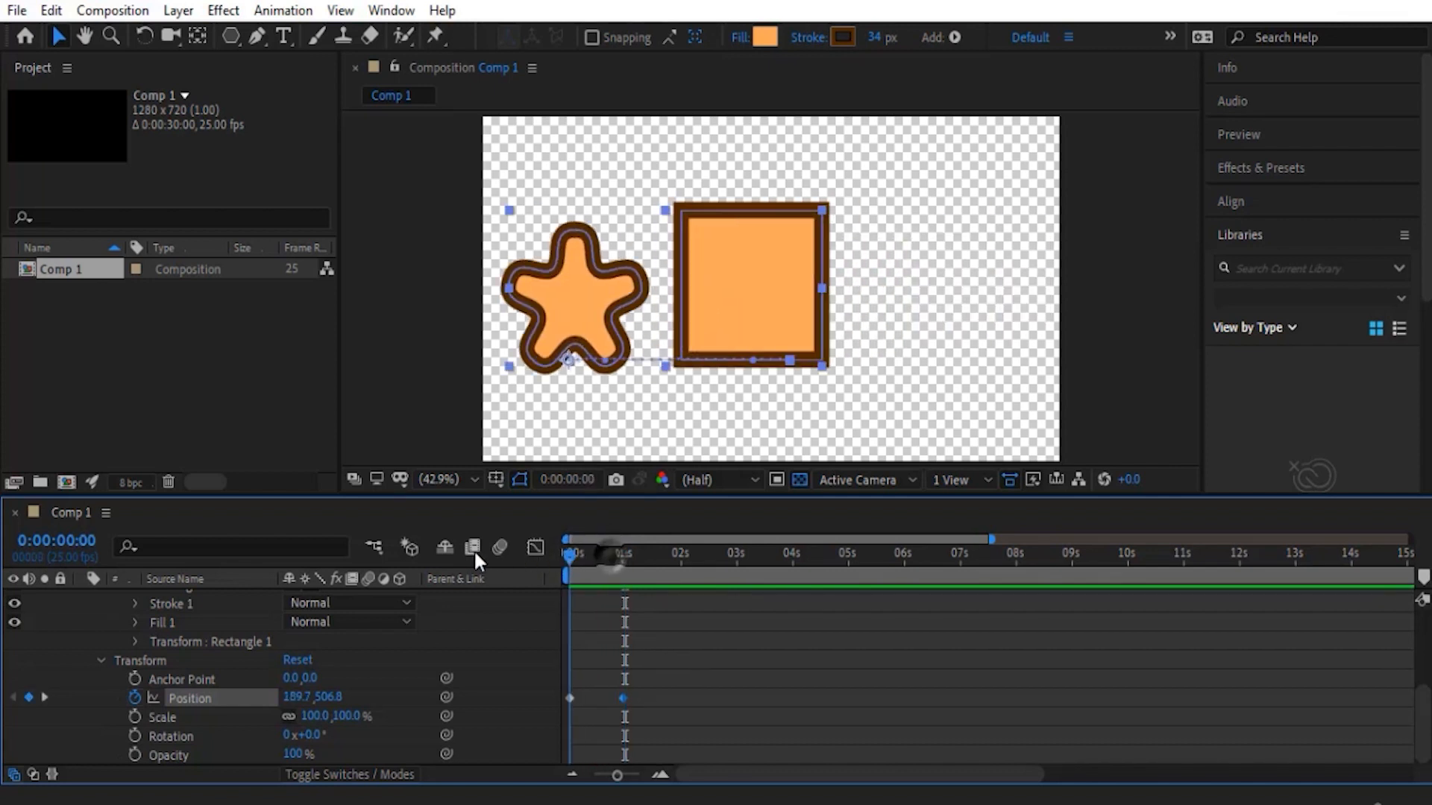
- Expand Transform : Polystar 1 and set a Rotation keyframe for the star at 0:00:00:00
scroll(212, 695, up, 5)
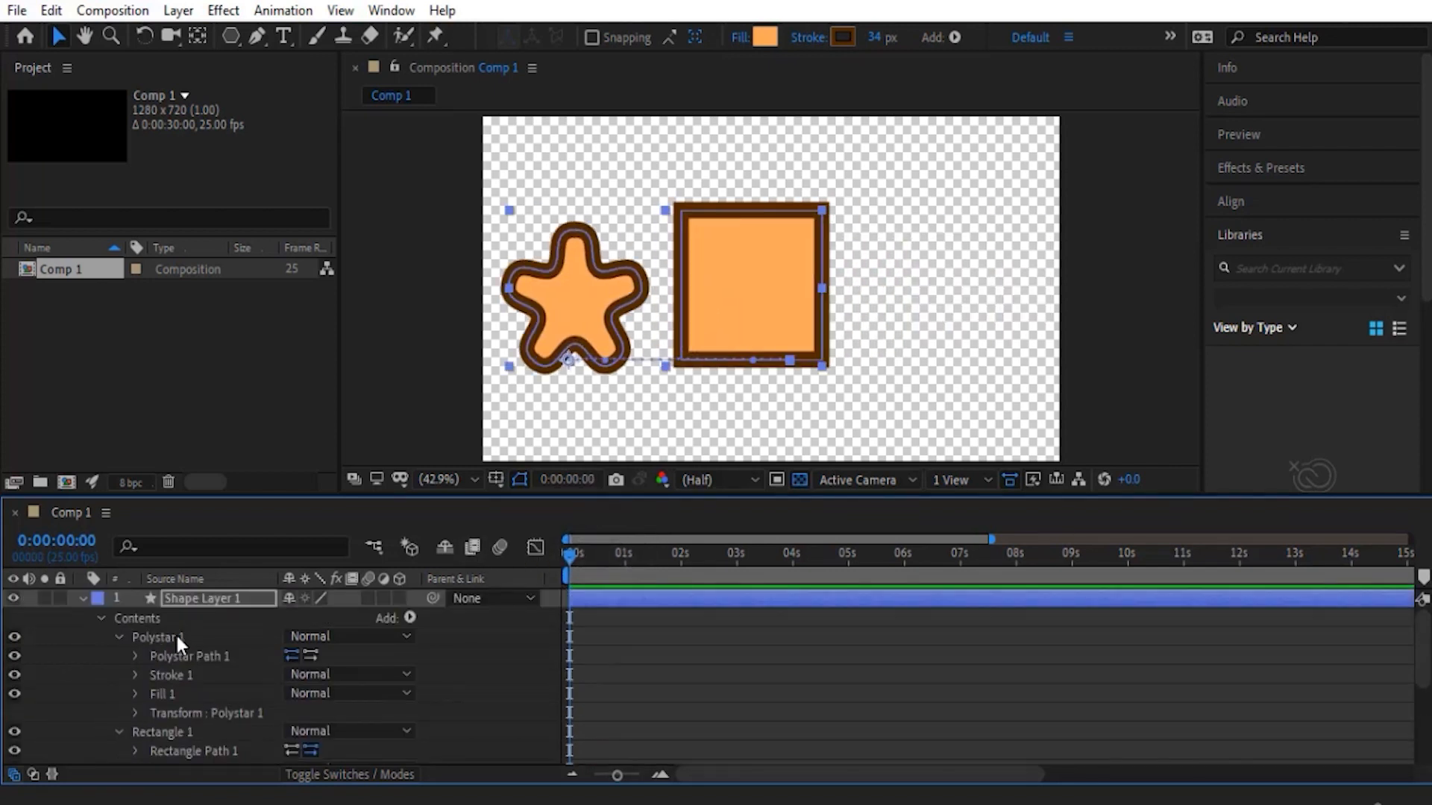
click(176, 635)
click(135, 713)
scroll(112, 708, down, 5)
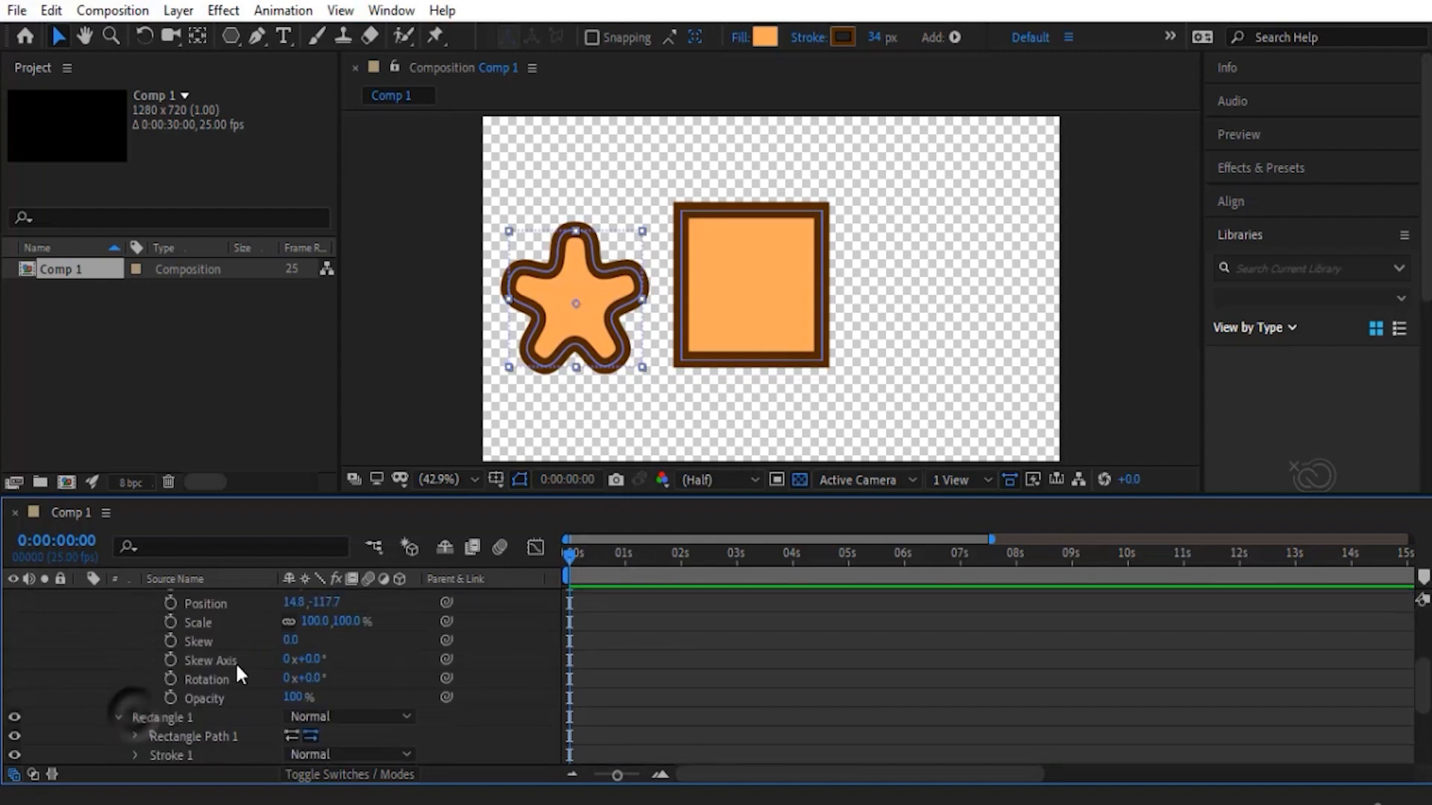
scroll(544, 696, down, 2)
scroll(373, 703, up, 3)
click(173, 737)
scroll(646, 630, down, 4)
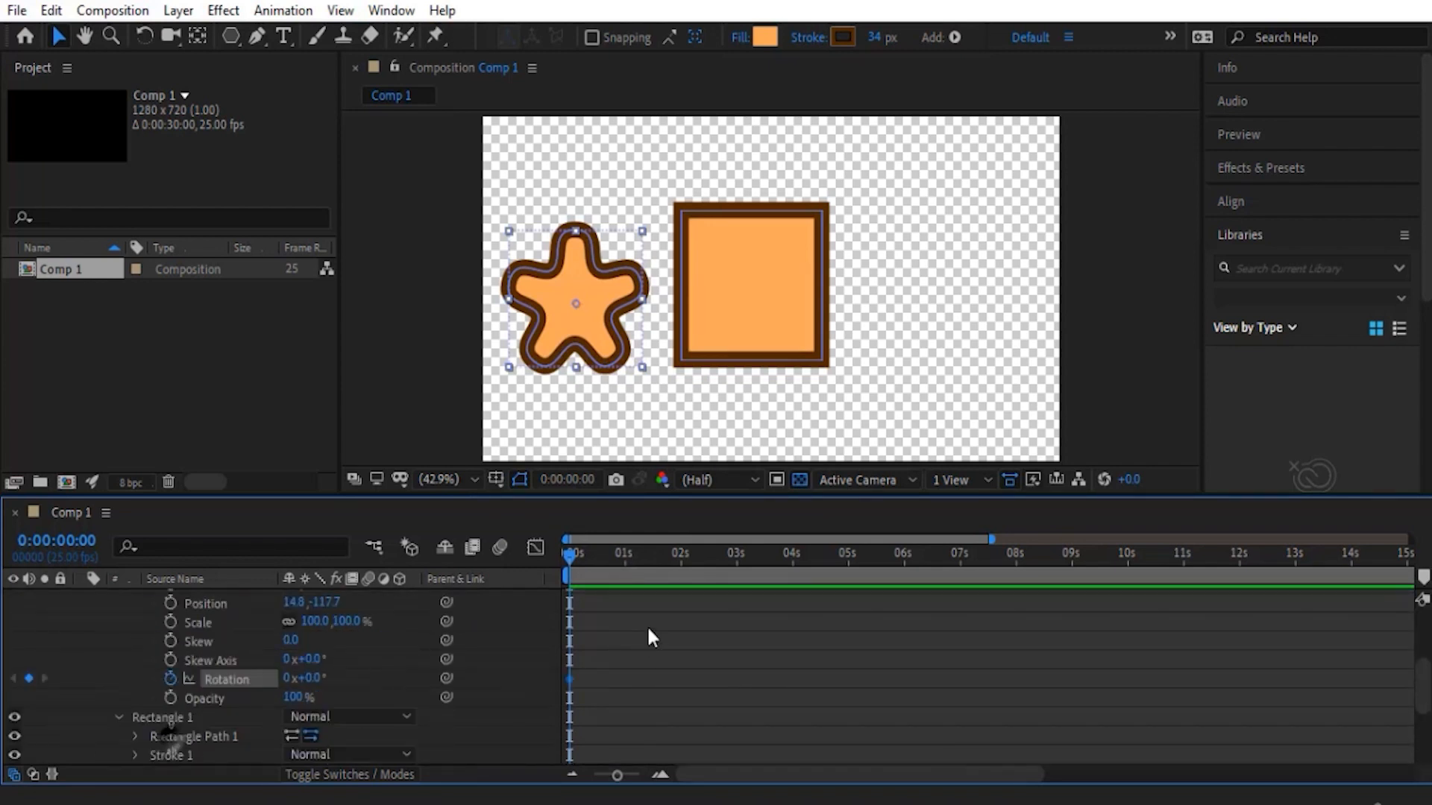
- Rotate the star clockwise at 0:00:00:24 to create its second Rotation keyframe
click(623, 561)
scroll(261, 691, up, 6)
scroll(323, 686, down, 2)
drag(309, 697, 542, 701)
- Preview the star rotating while the whole layer moves, and return to the first frame
key(Home)
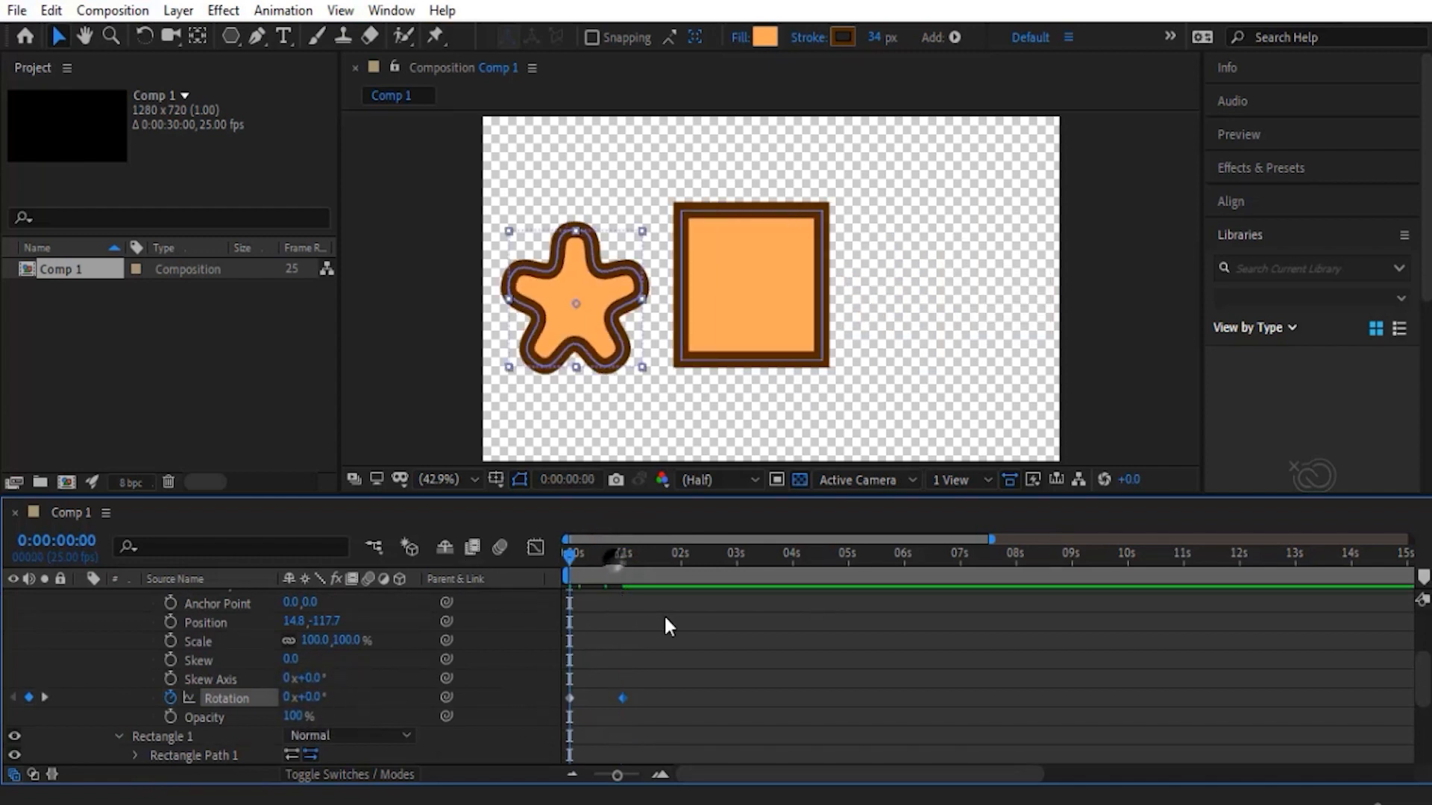
key(space)
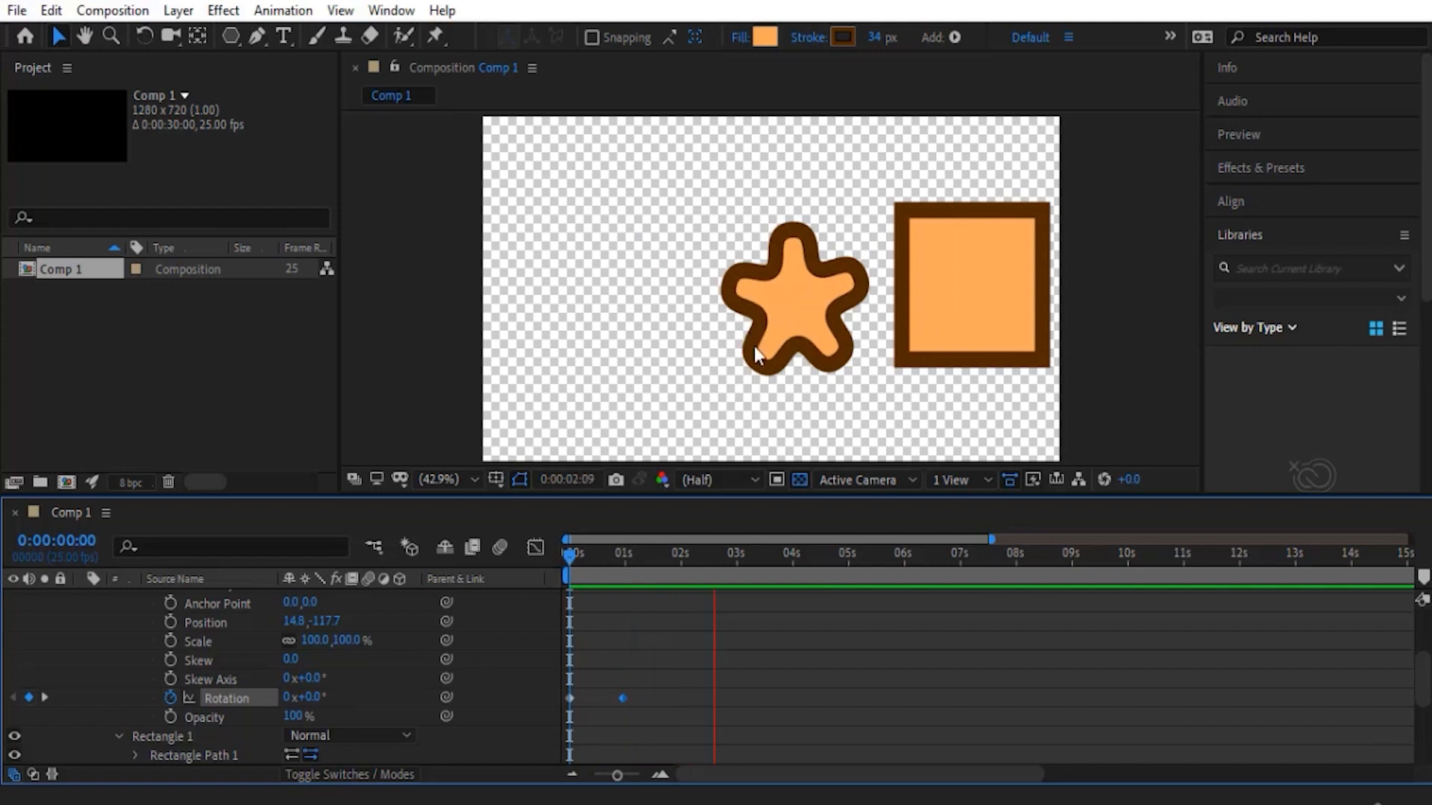
key(space)
click(573, 556)
- Keyframe Rectangle 1's transform Position at 0:00:00:00 and raise the square to 406.2, -303.0 at 0:00:00:10
click(757, 287)
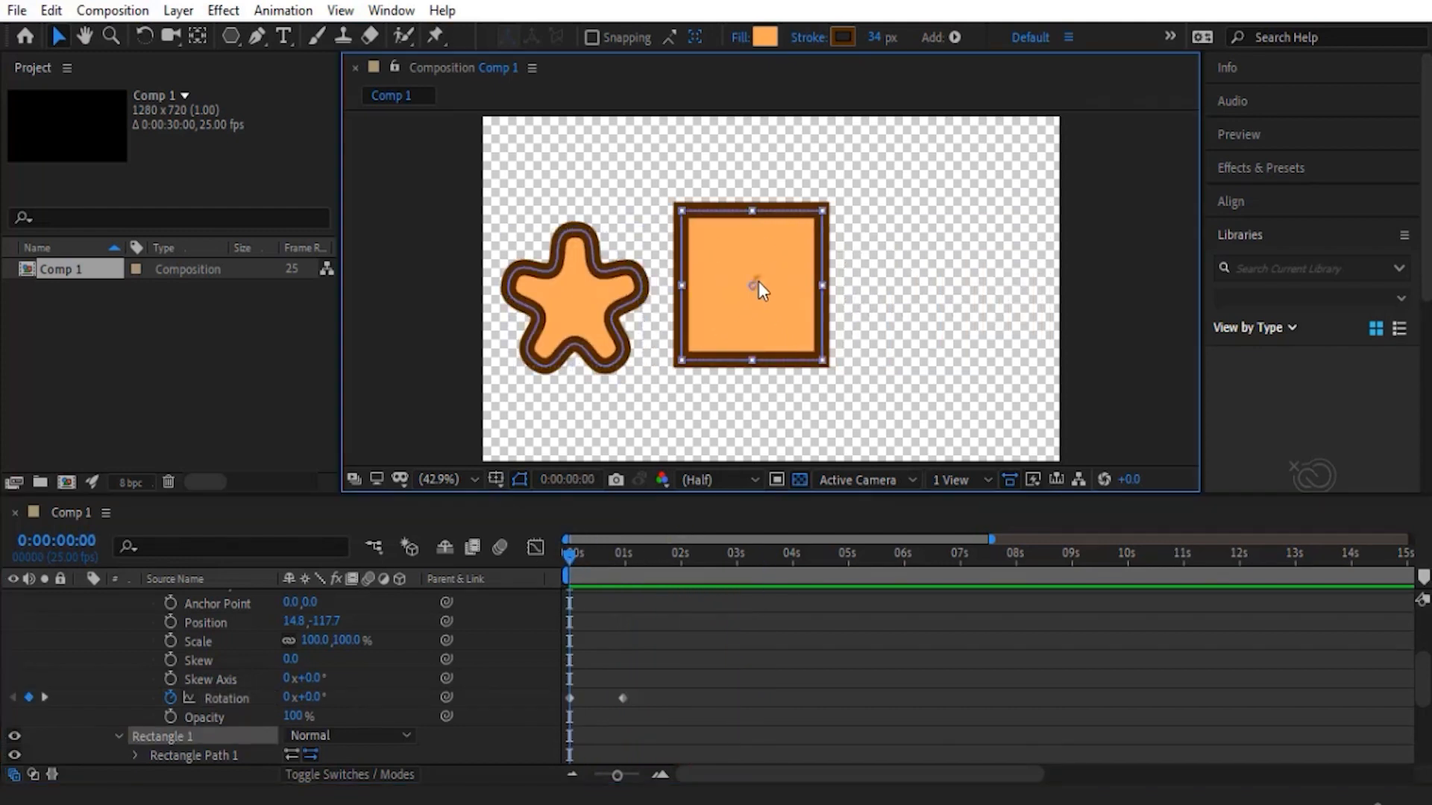
scroll(276, 603, down, 5)
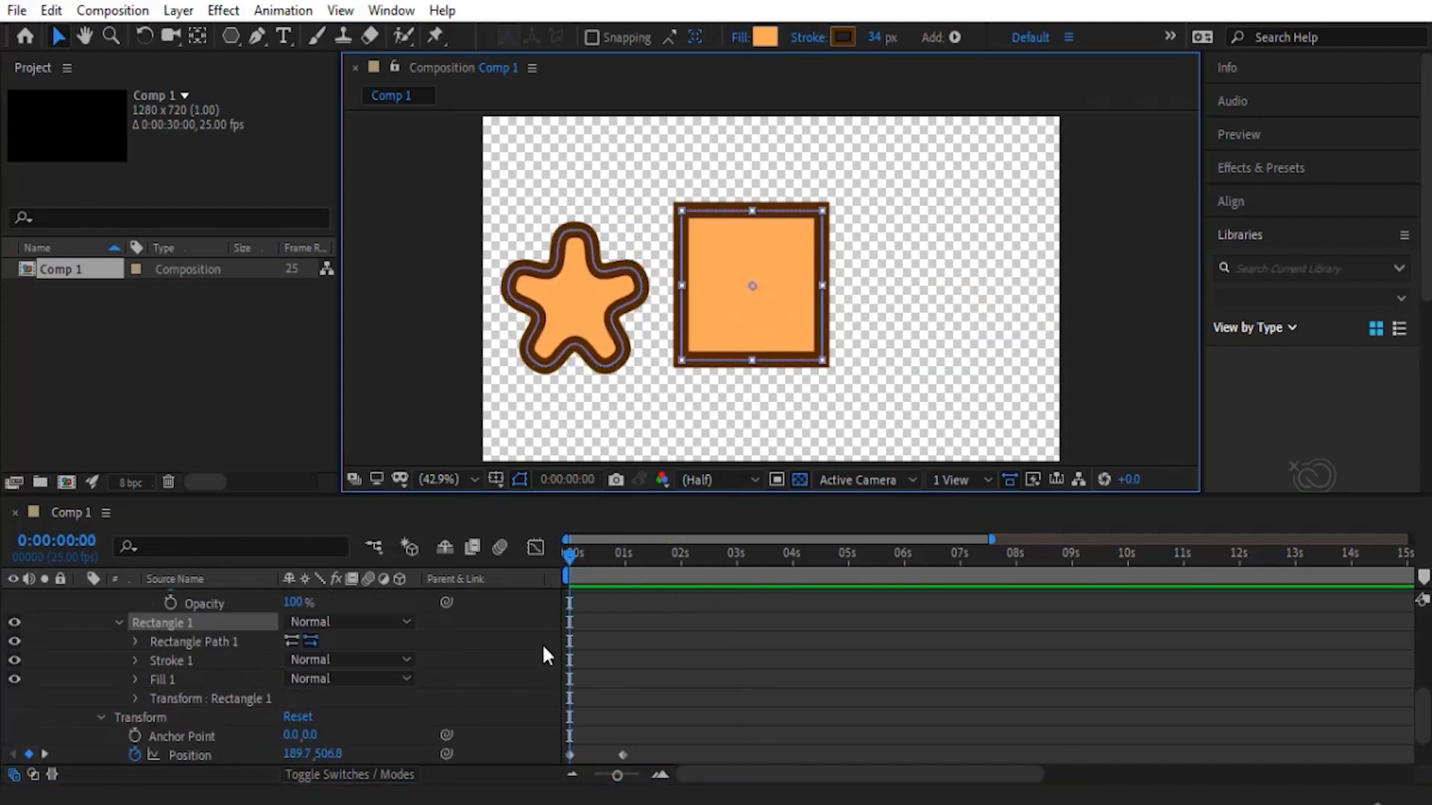
click(134, 698)
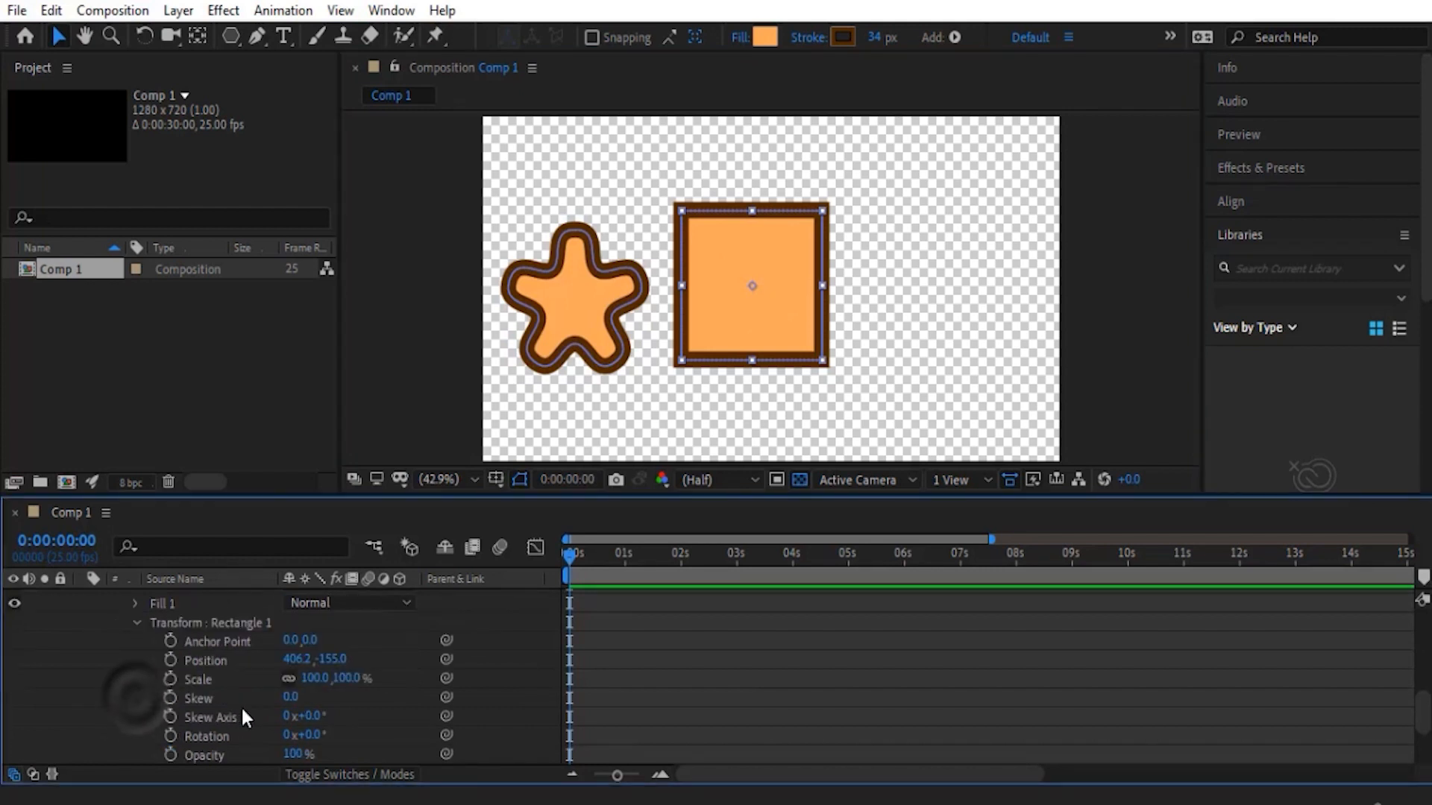
click(171, 660)
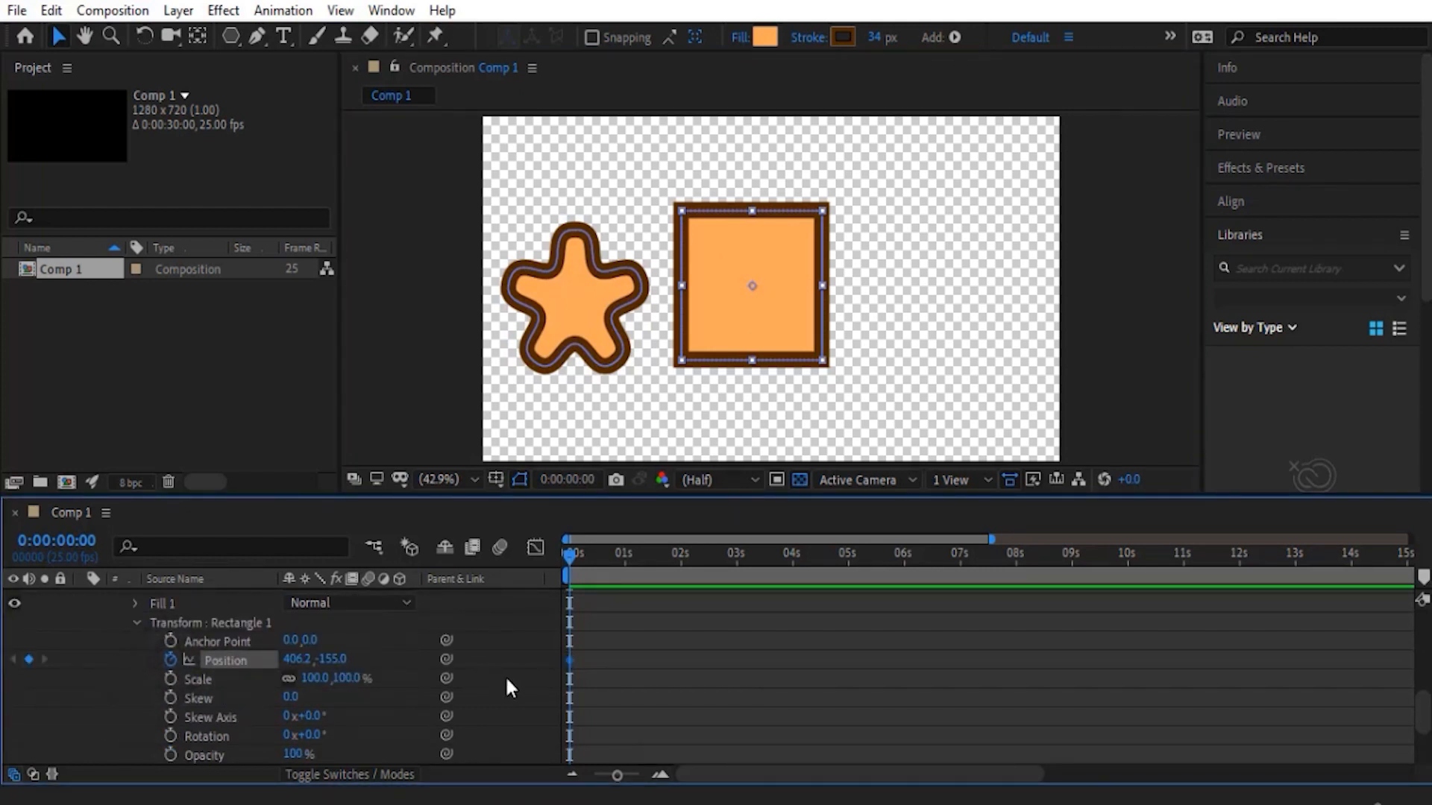
key(shift+Page_Down)
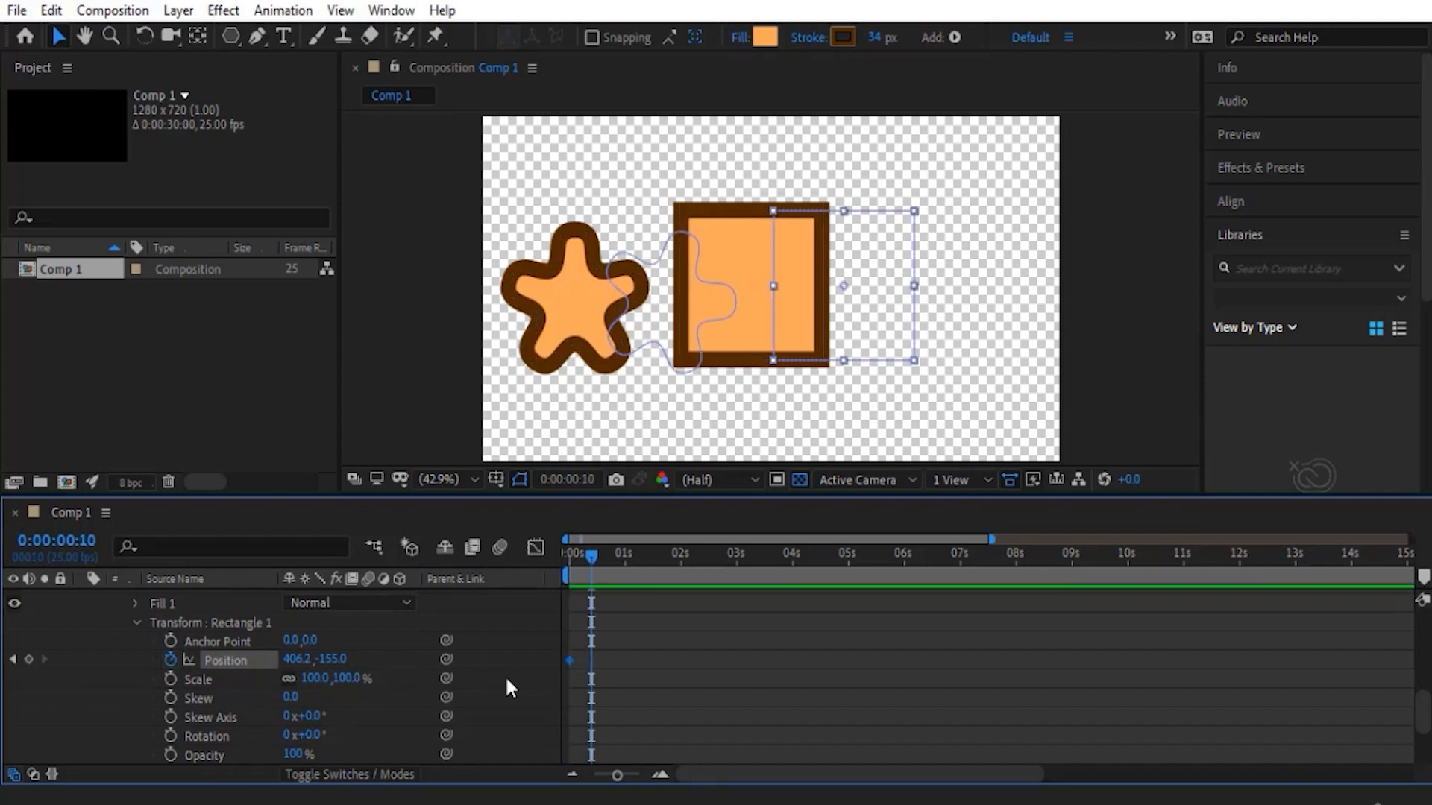
drag(333, 662, 192, 642)
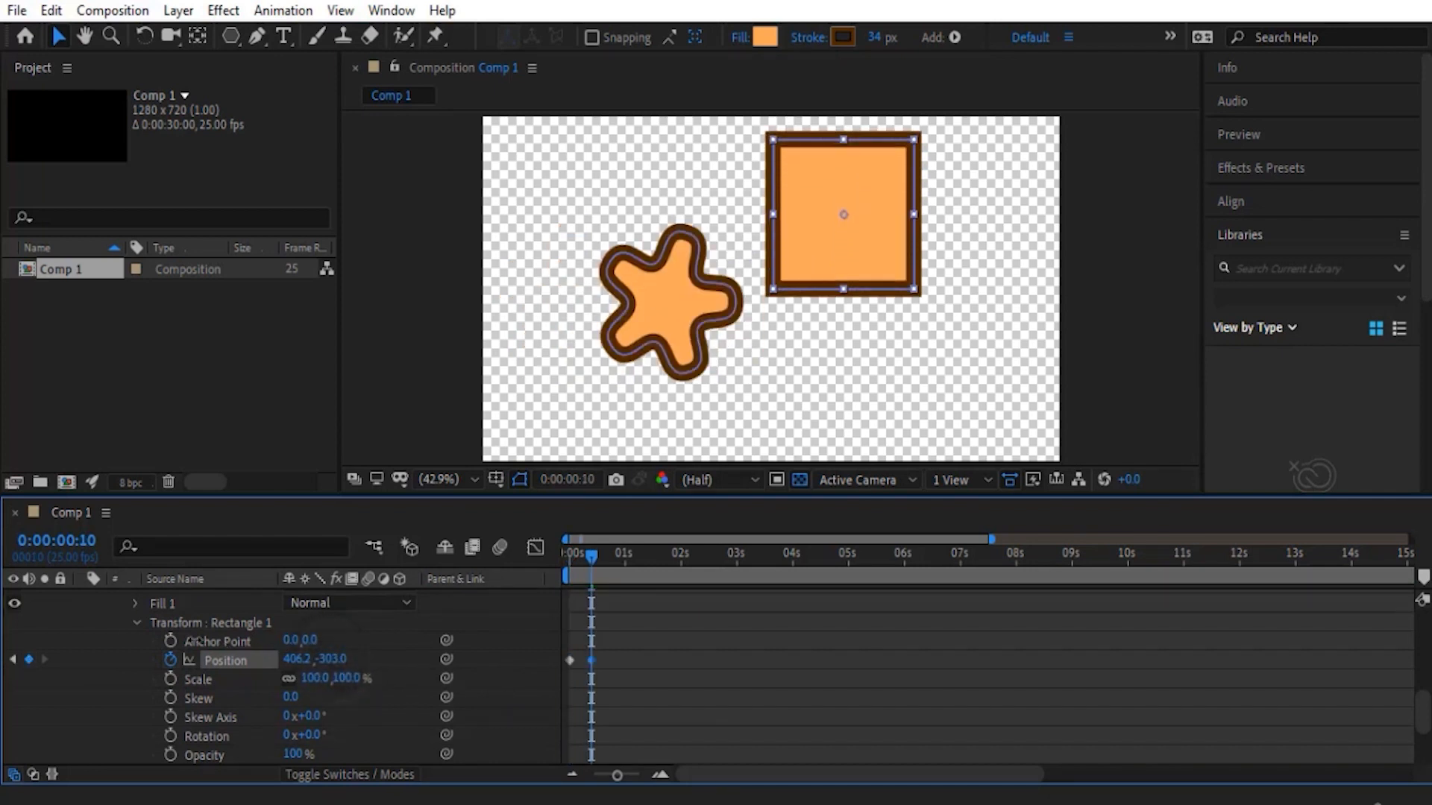
- Copy Rectangle 1's first Position keyframe to 0:00:00:24 so the square drops back to its starting height
click(625, 569)
scroll(633, 648, down, 2)
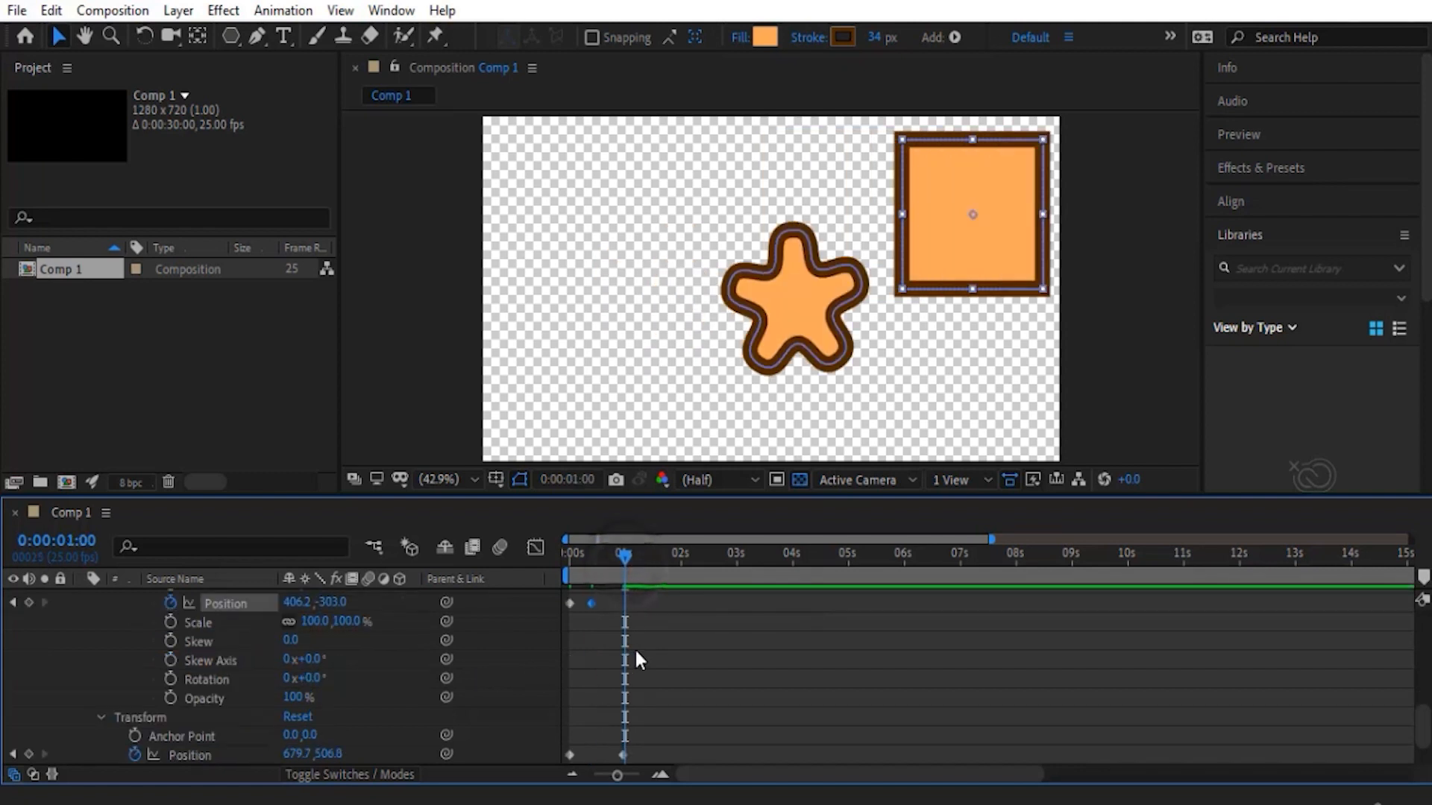
drag(623, 557, 620, 556)
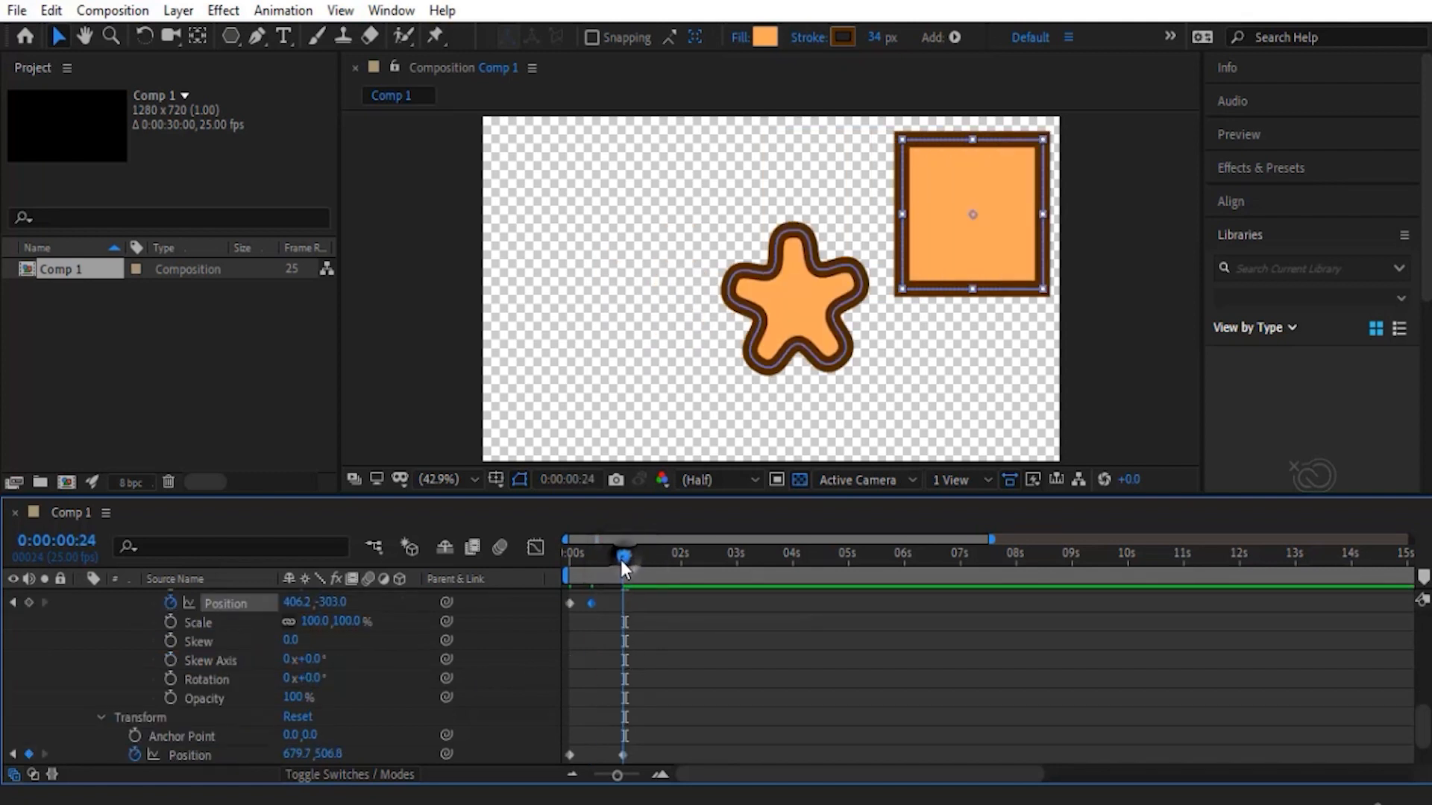
click(570, 604)
key(ctrl+c)
key(ctrl+v)
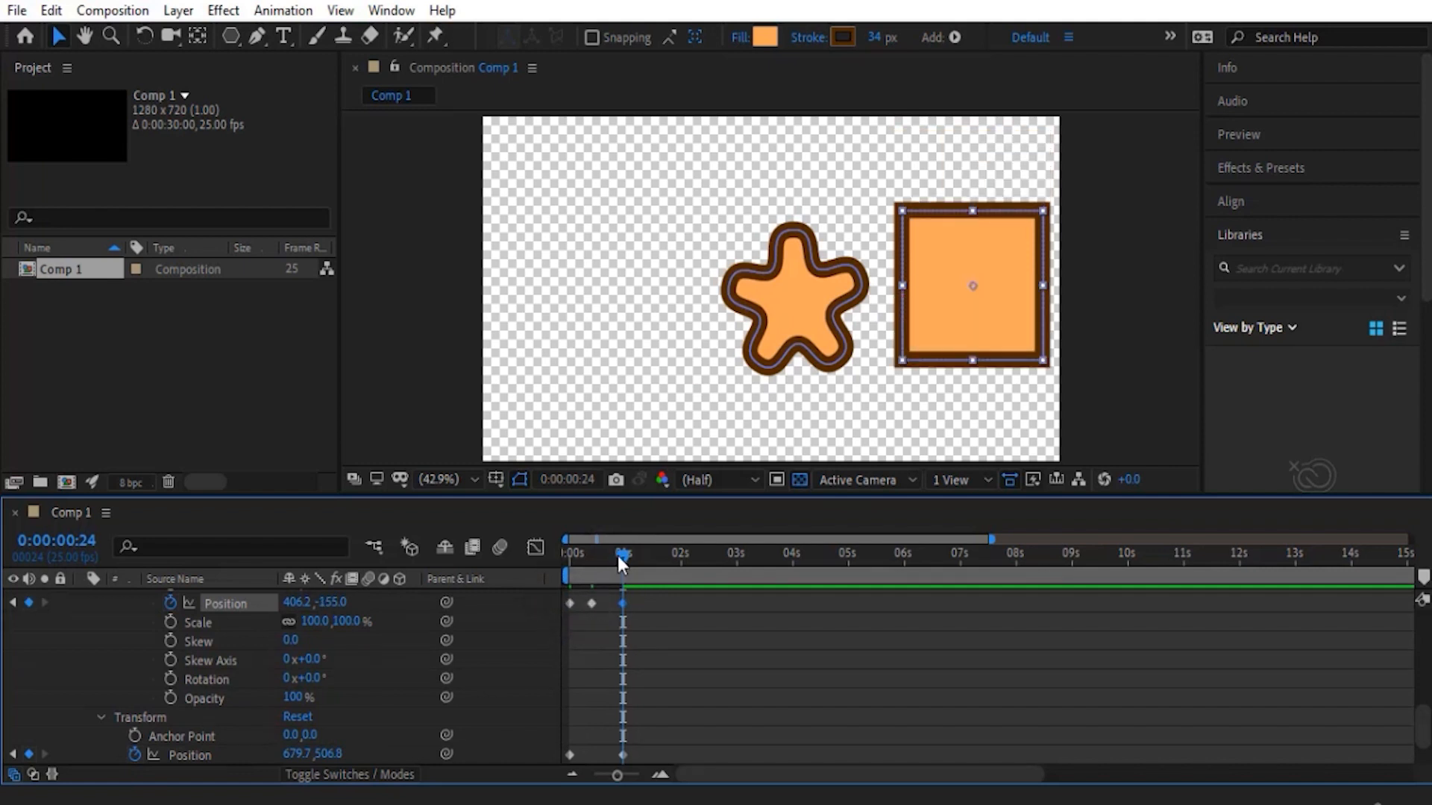
- Preview the combined animation of the layer, star and square from the first frame
drag(617, 556, 571, 556)
click(692, 670)
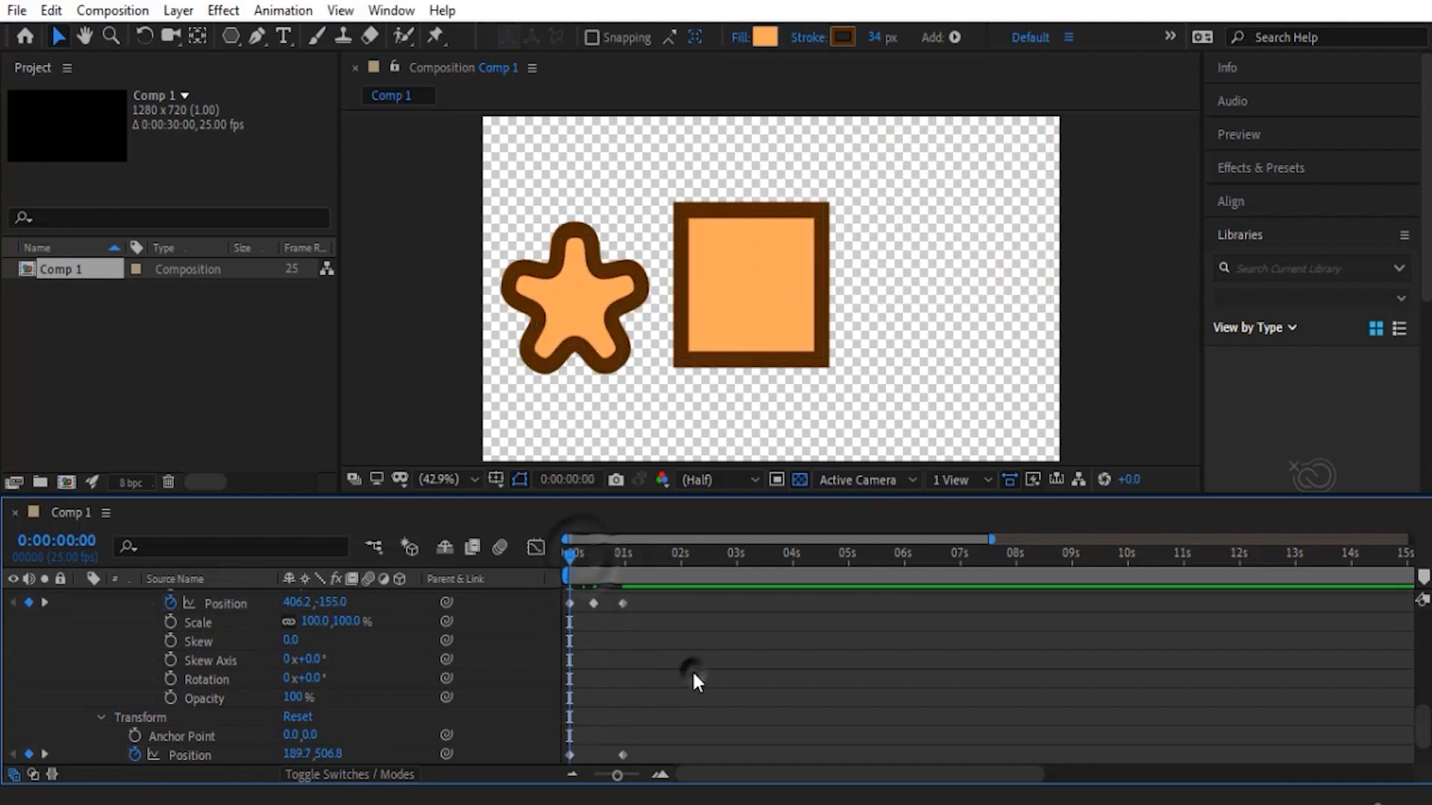
key(space)
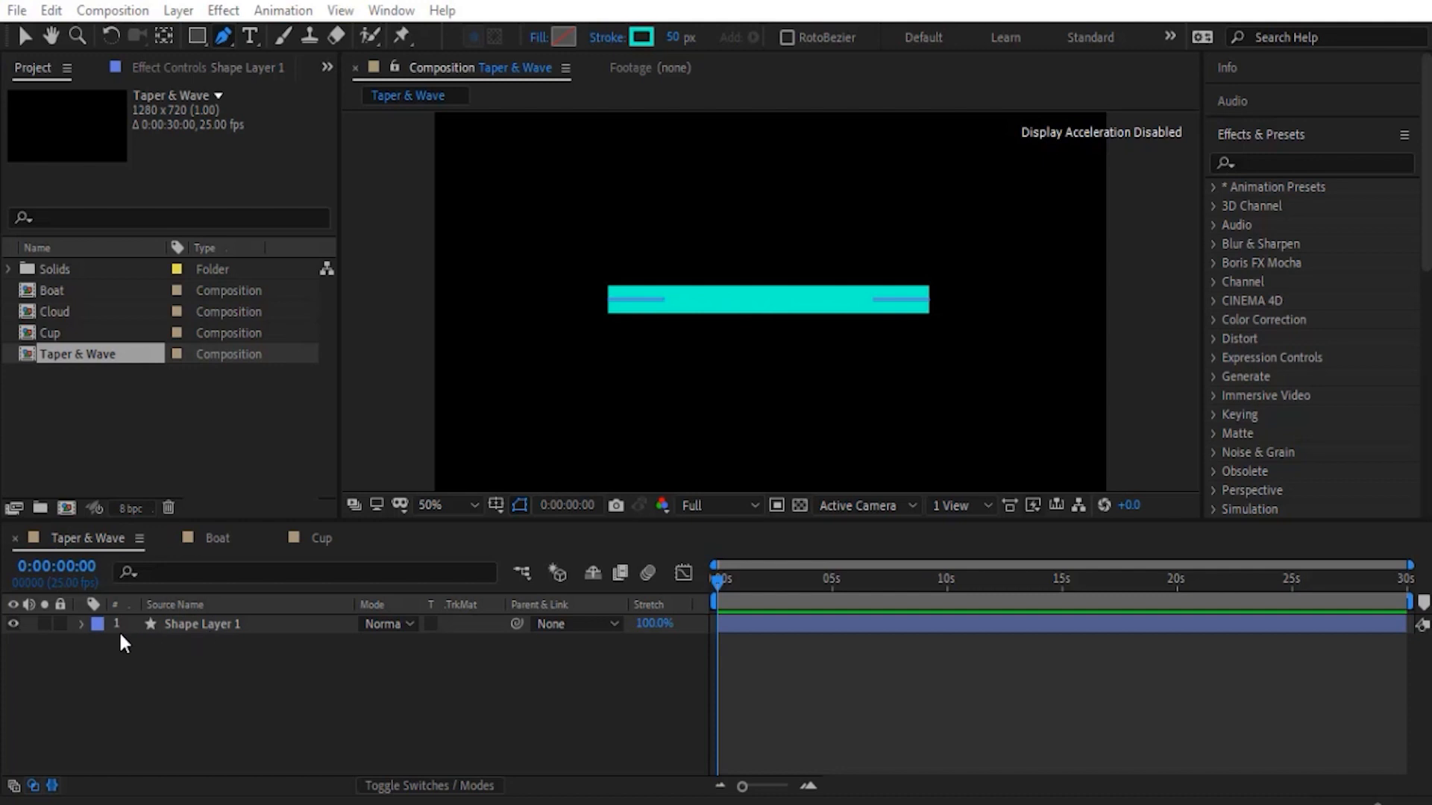
- In the Taper & Wave composition, expand Shape Layer 1's contents down to the Stroke 1 properties
click(81, 624)
click(100, 644)
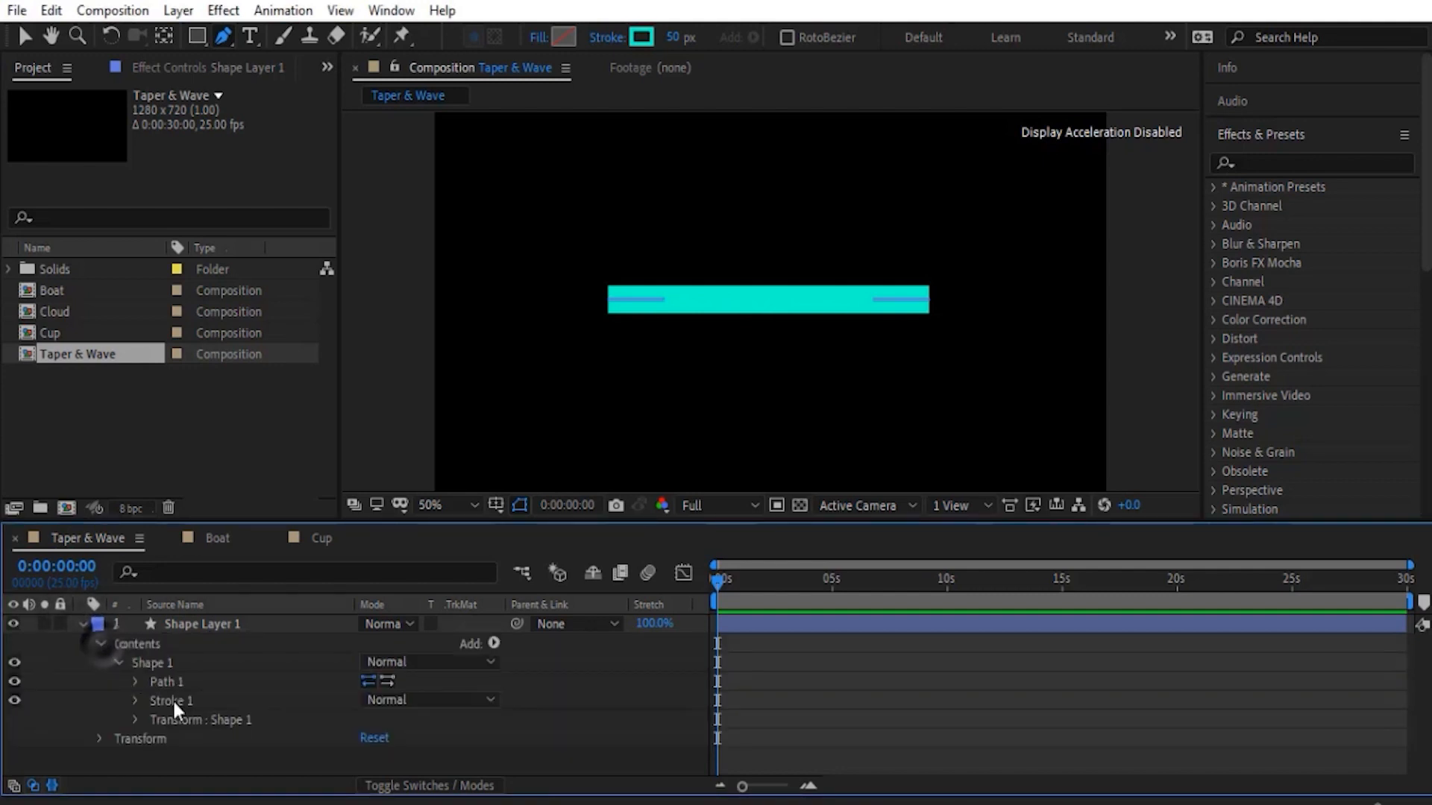
click(134, 701)
scroll(100, 670, down, 4)
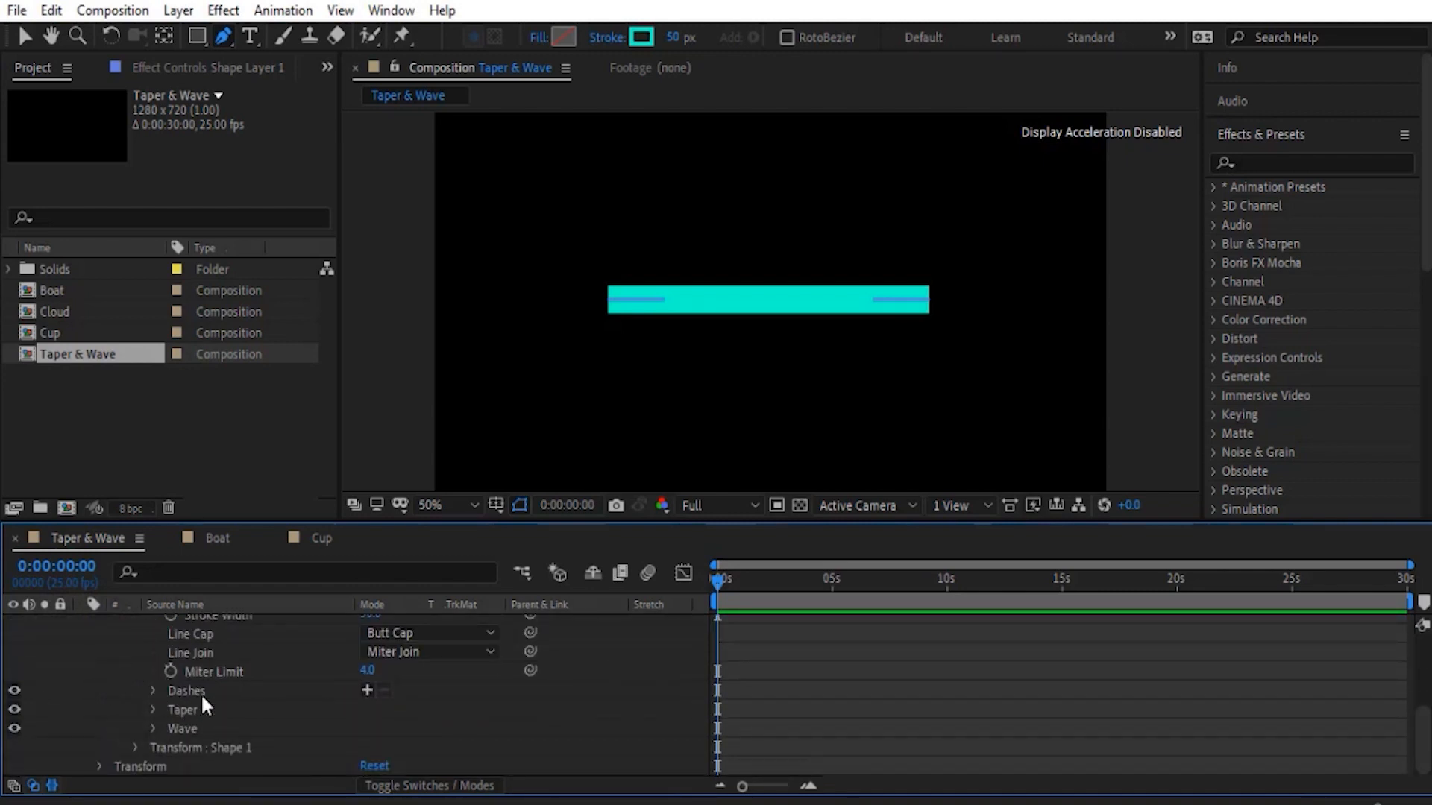
- Expand the stroke's Taper properties on Shape Layer 1 and give the timeline more height to display them all
click(174, 710)
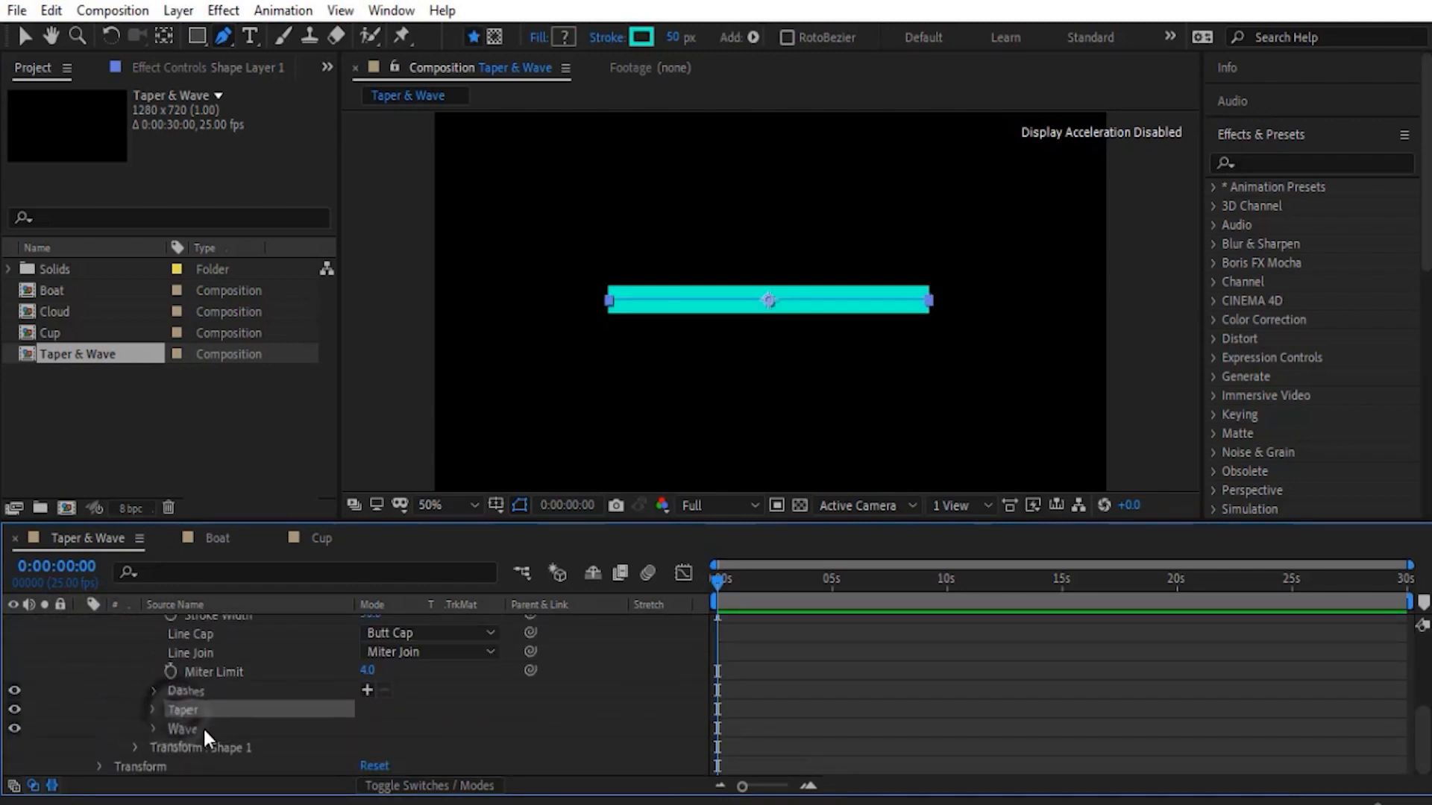
click(204, 730)
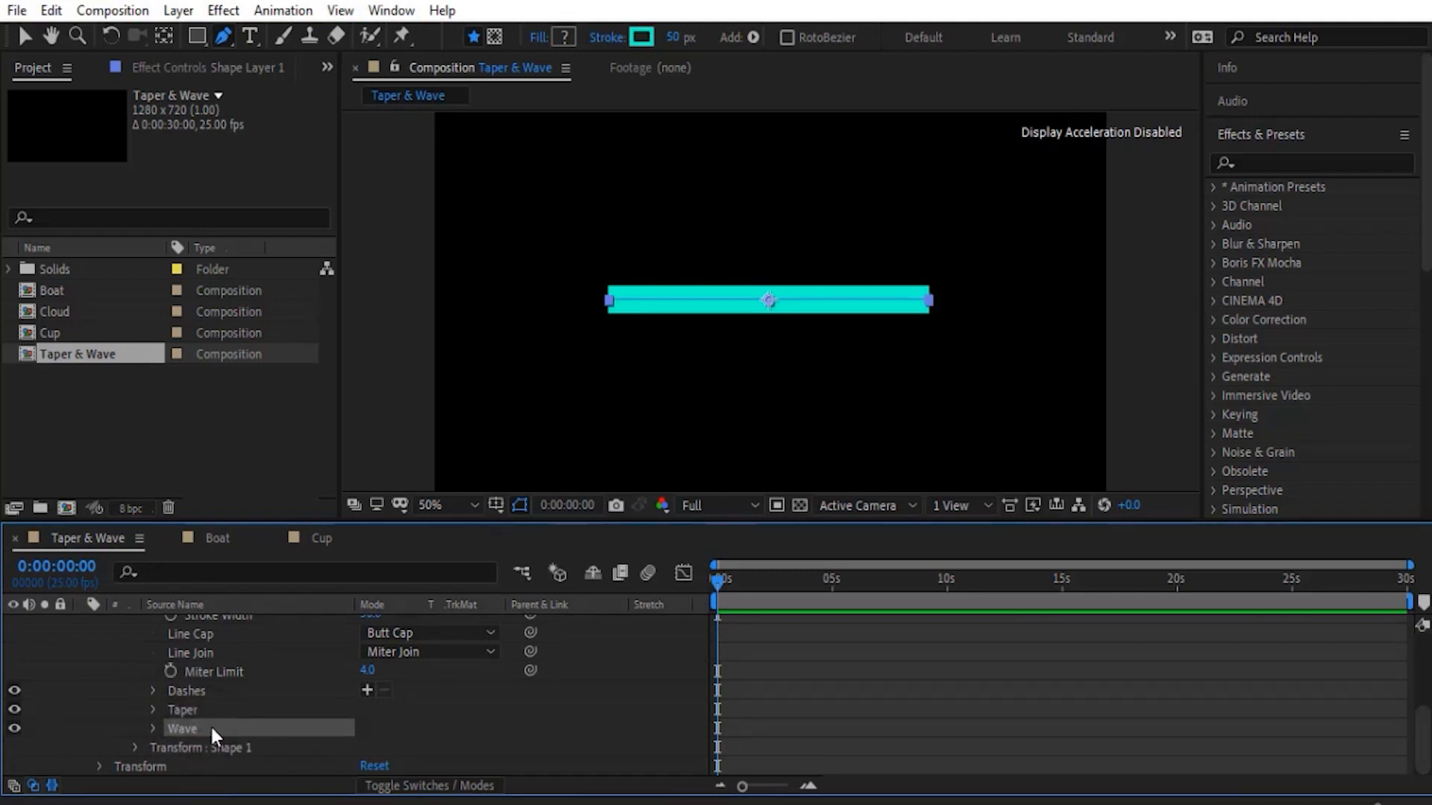
click(184, 711)
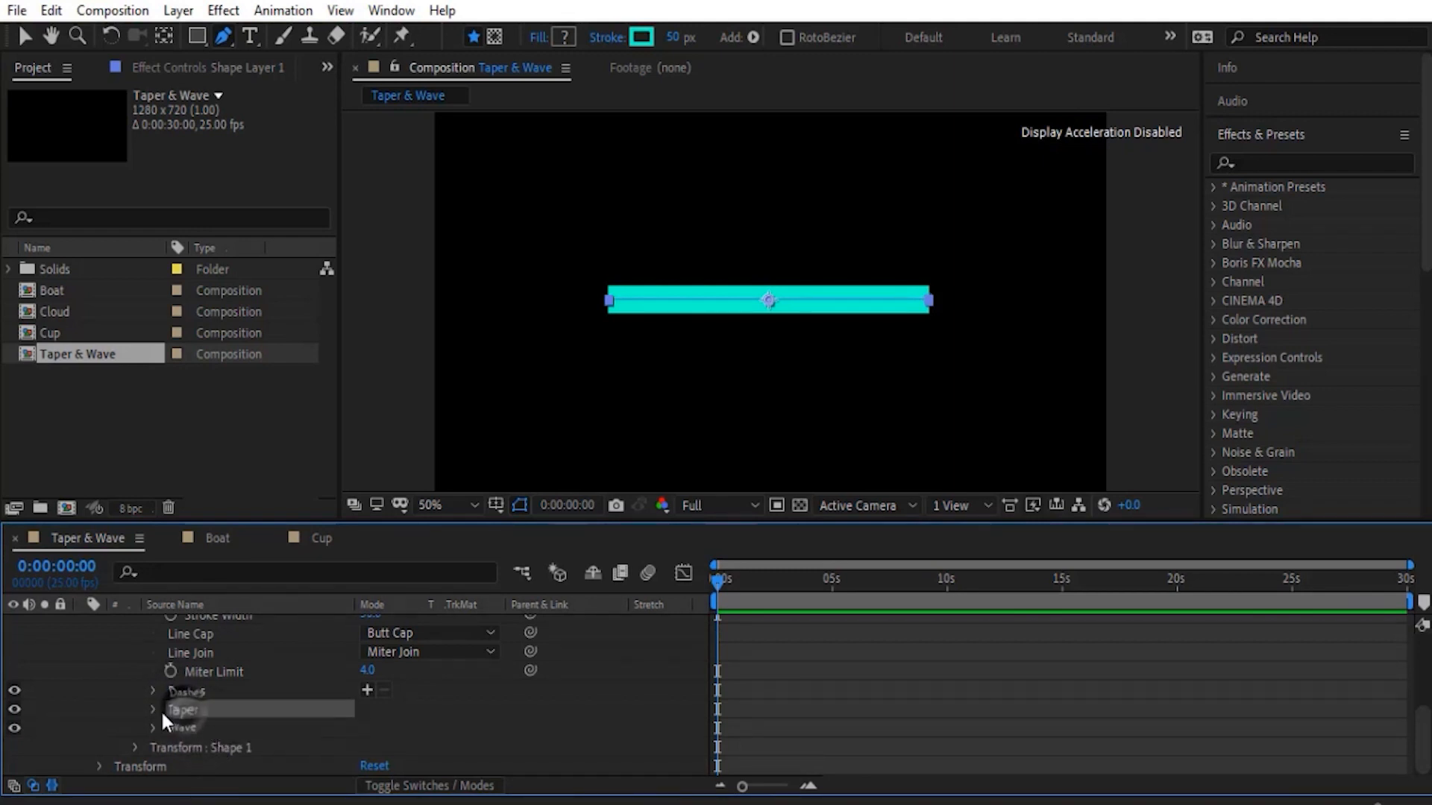
click(153, 710)
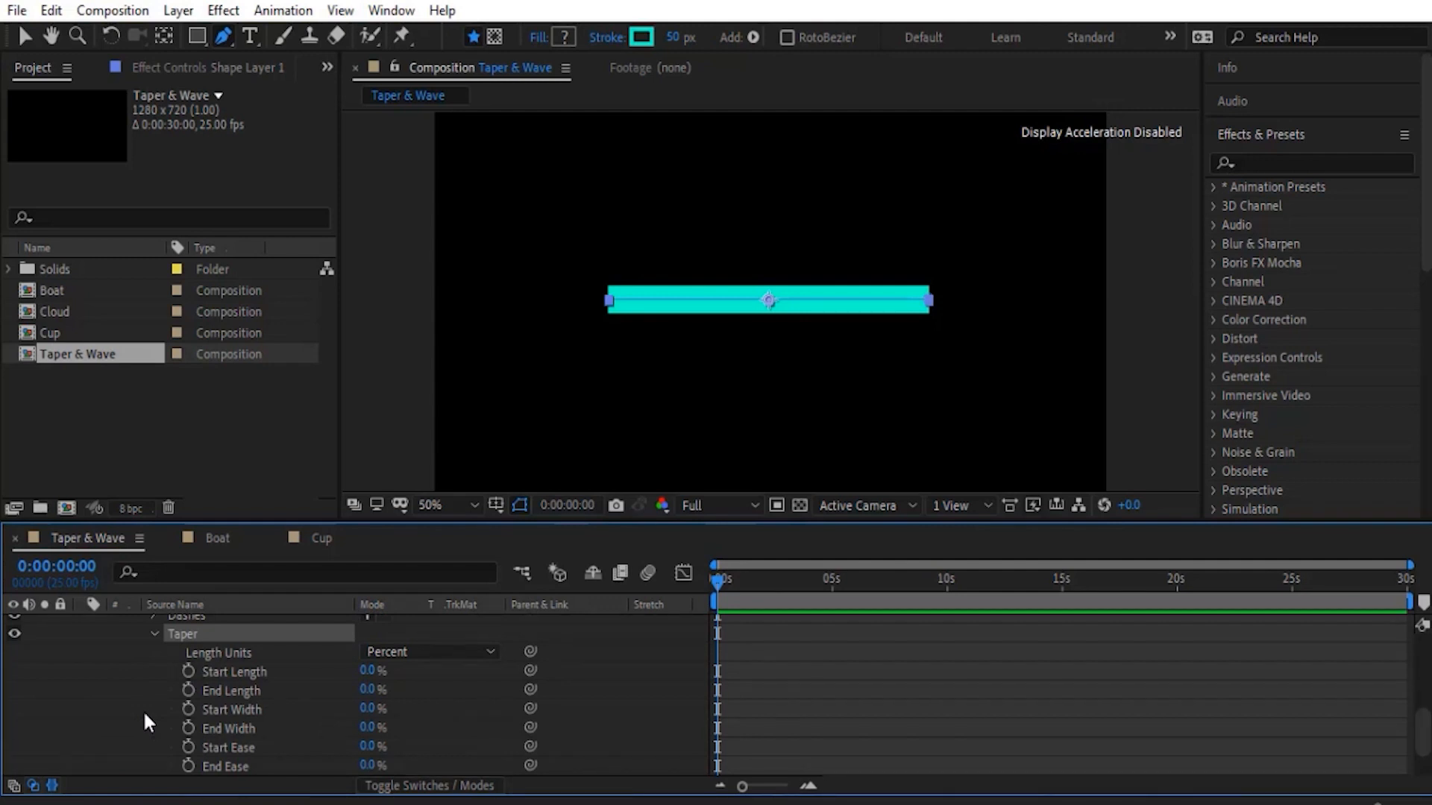
drag(254, 521, 254, 495)
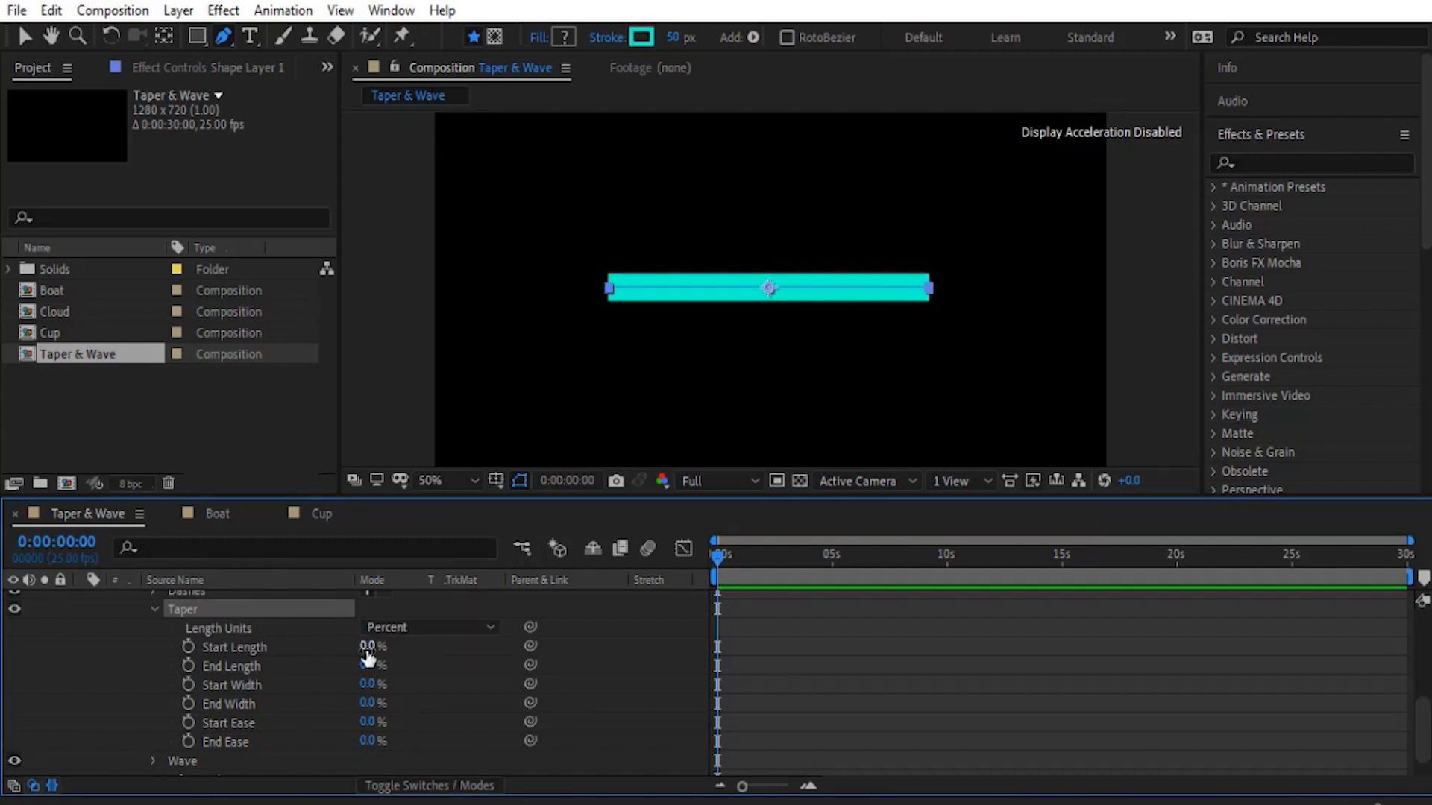
- Check the Taper's Length Units options, keep Percent, and raise Start Length to 100%
click(431, 634)
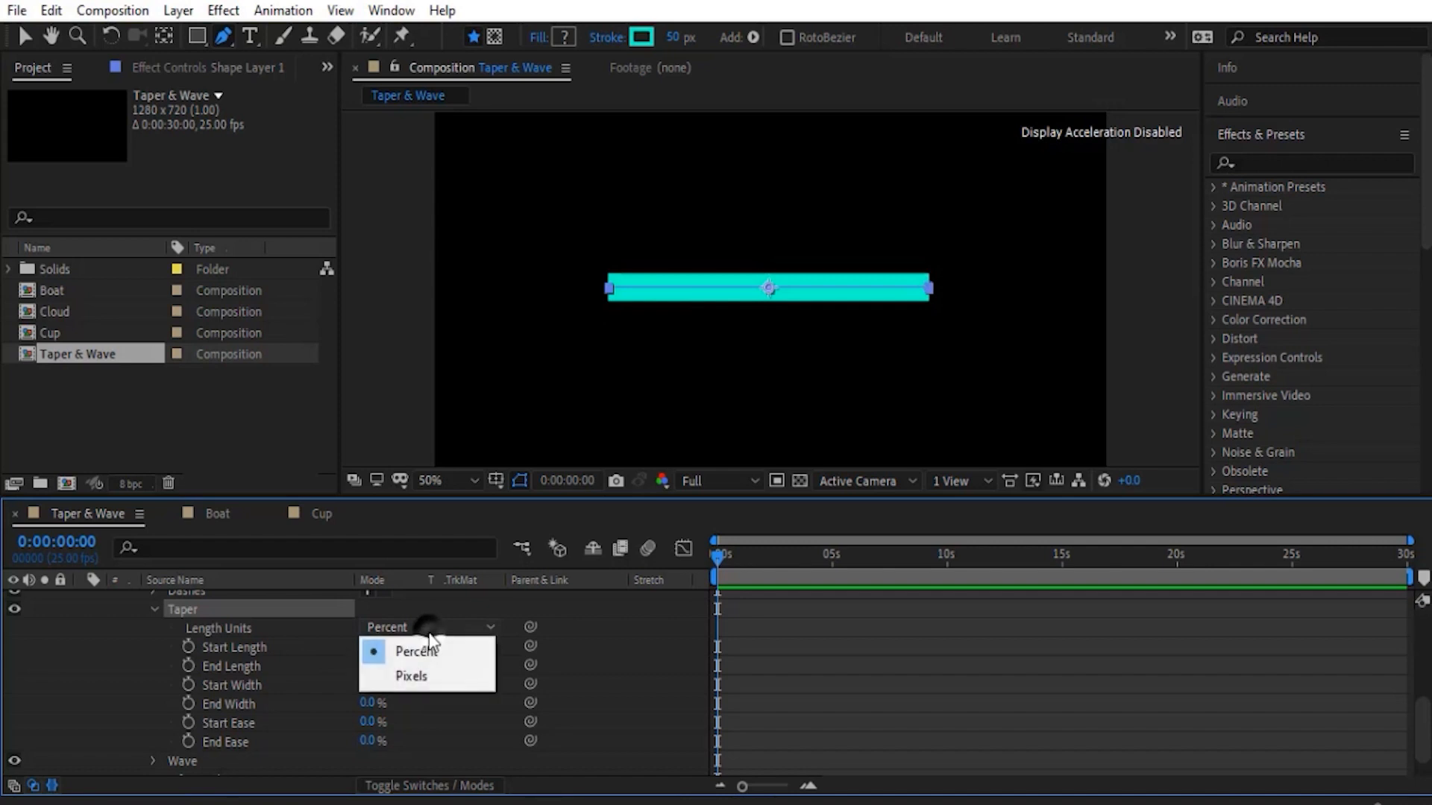
click(422, 680)
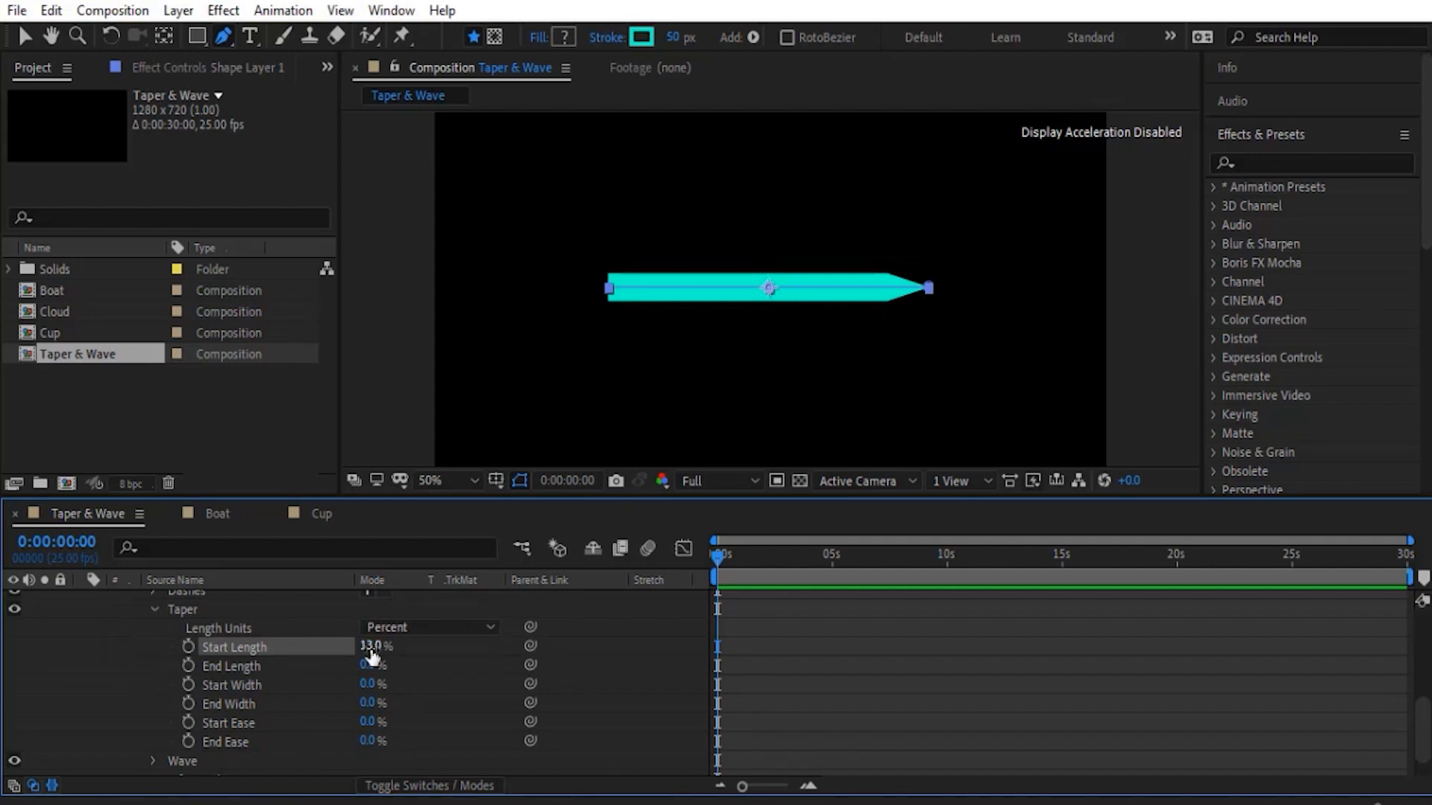
drag(371, 652, 465, 641)
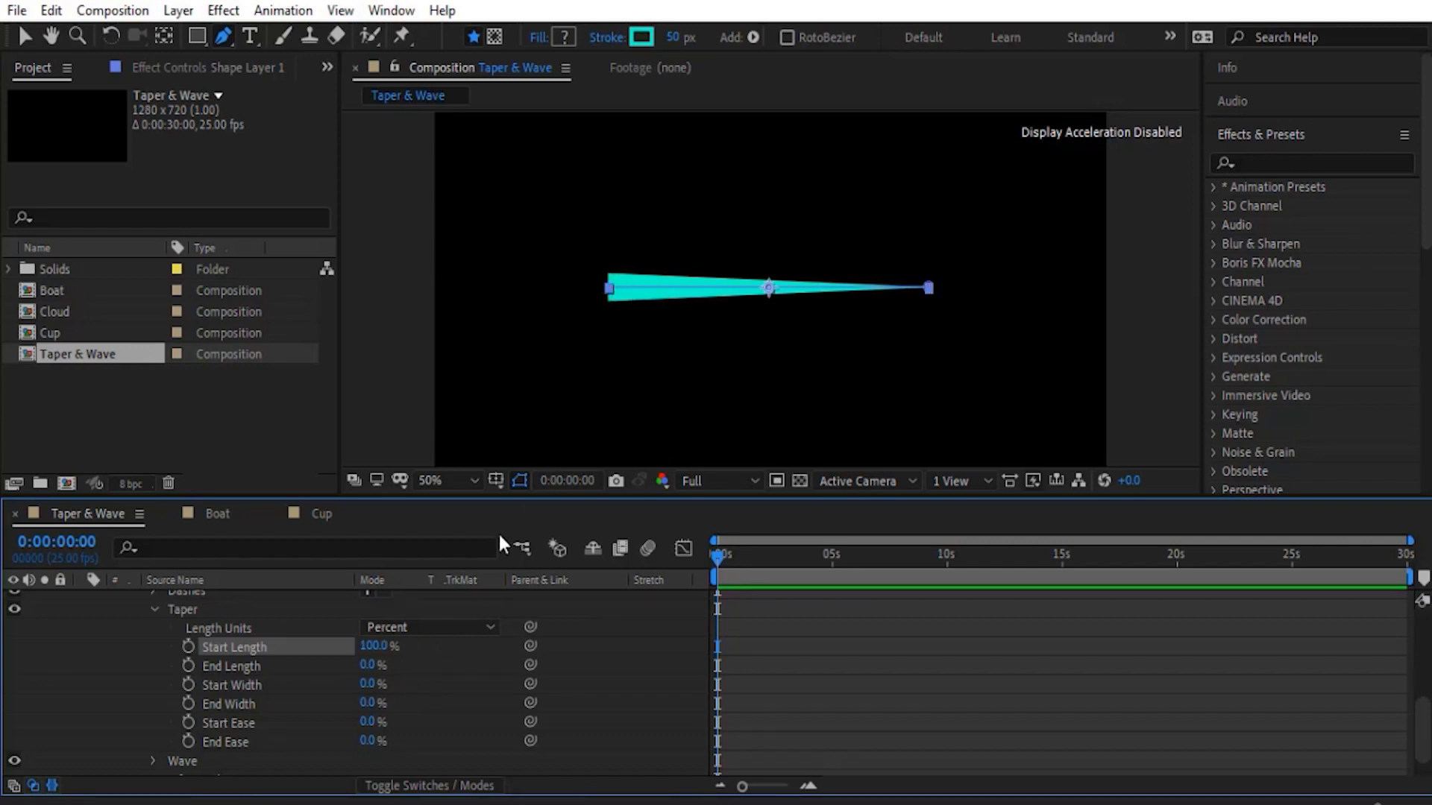
- Switch the Taper's Length Units to Pixels and reduce Start Length to 333.4
click(410, 628)
click(427, 677)
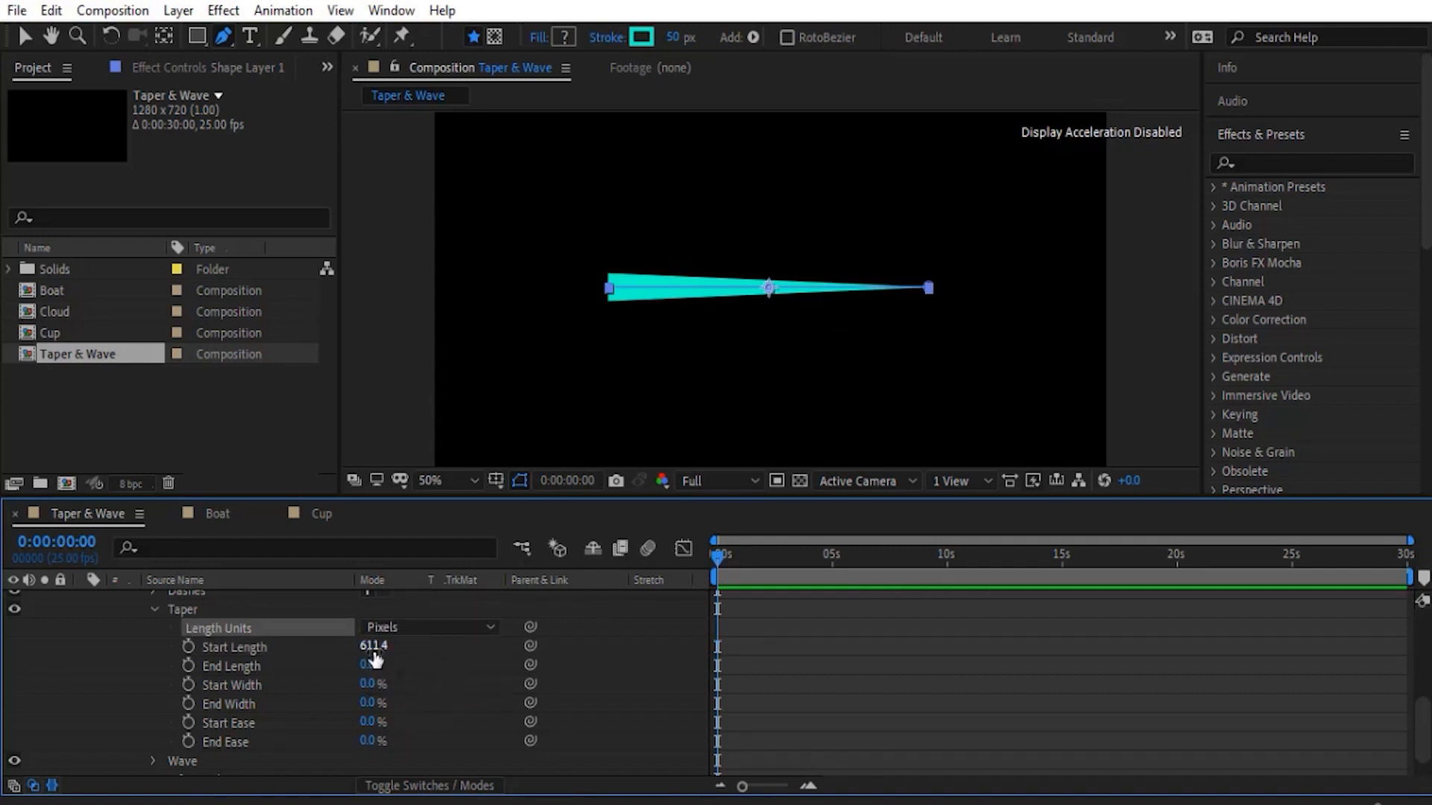
drag(366, 656, 94, 654)
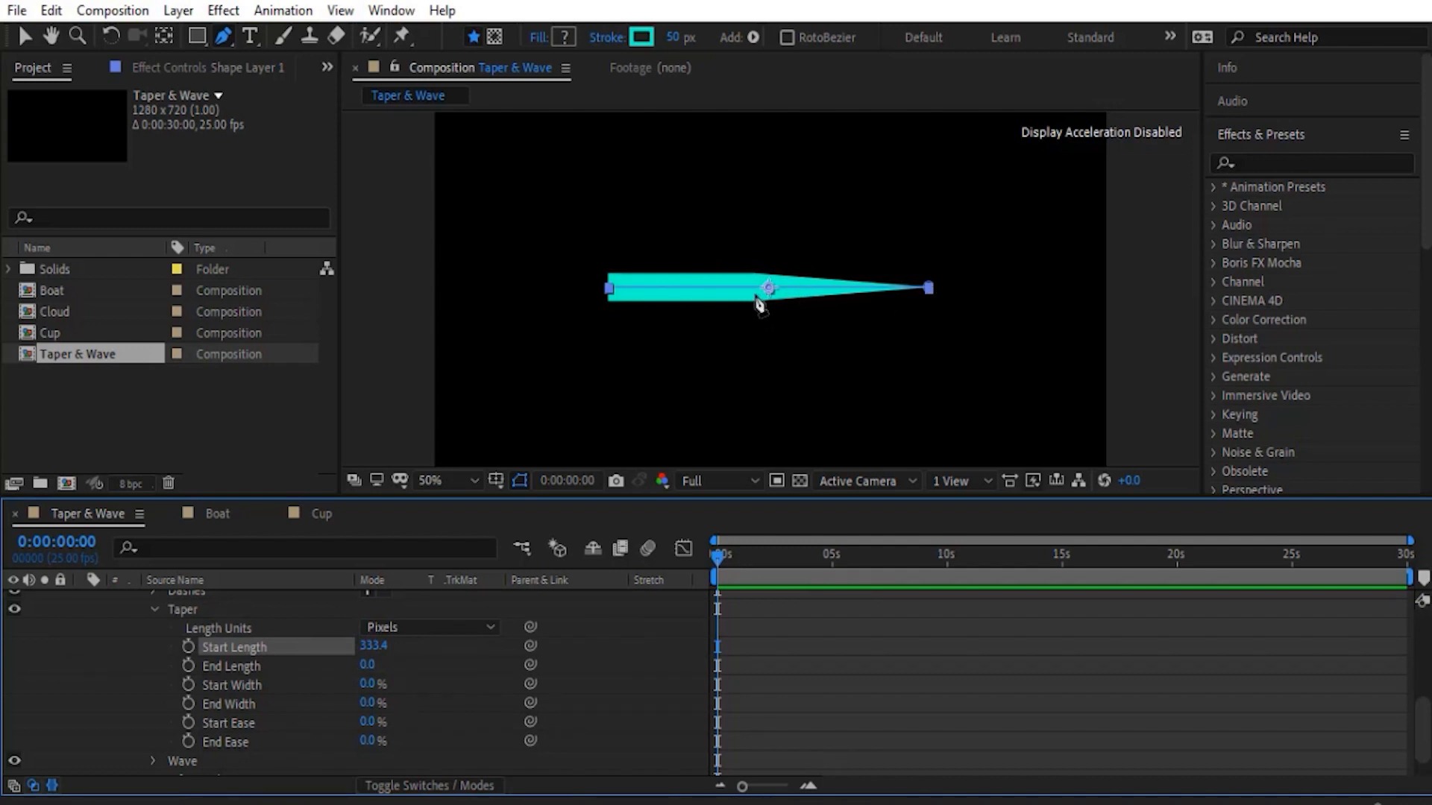
- Return the Taper's Length Units to Percent, try higher Start Length values, and reset Start Length to 0%
click(399, 641)
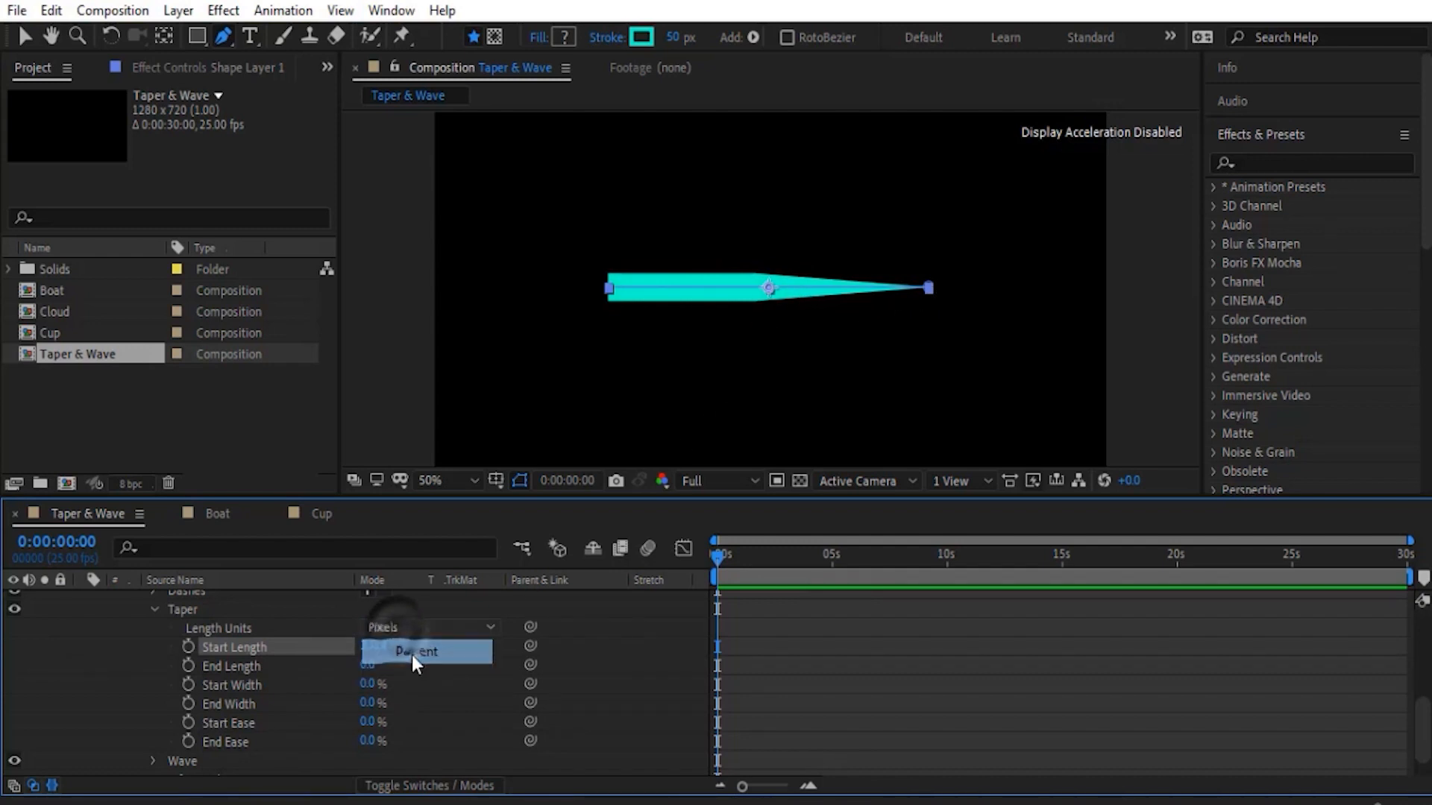
click(413, 651)
drag(503, 646, 572, 634)
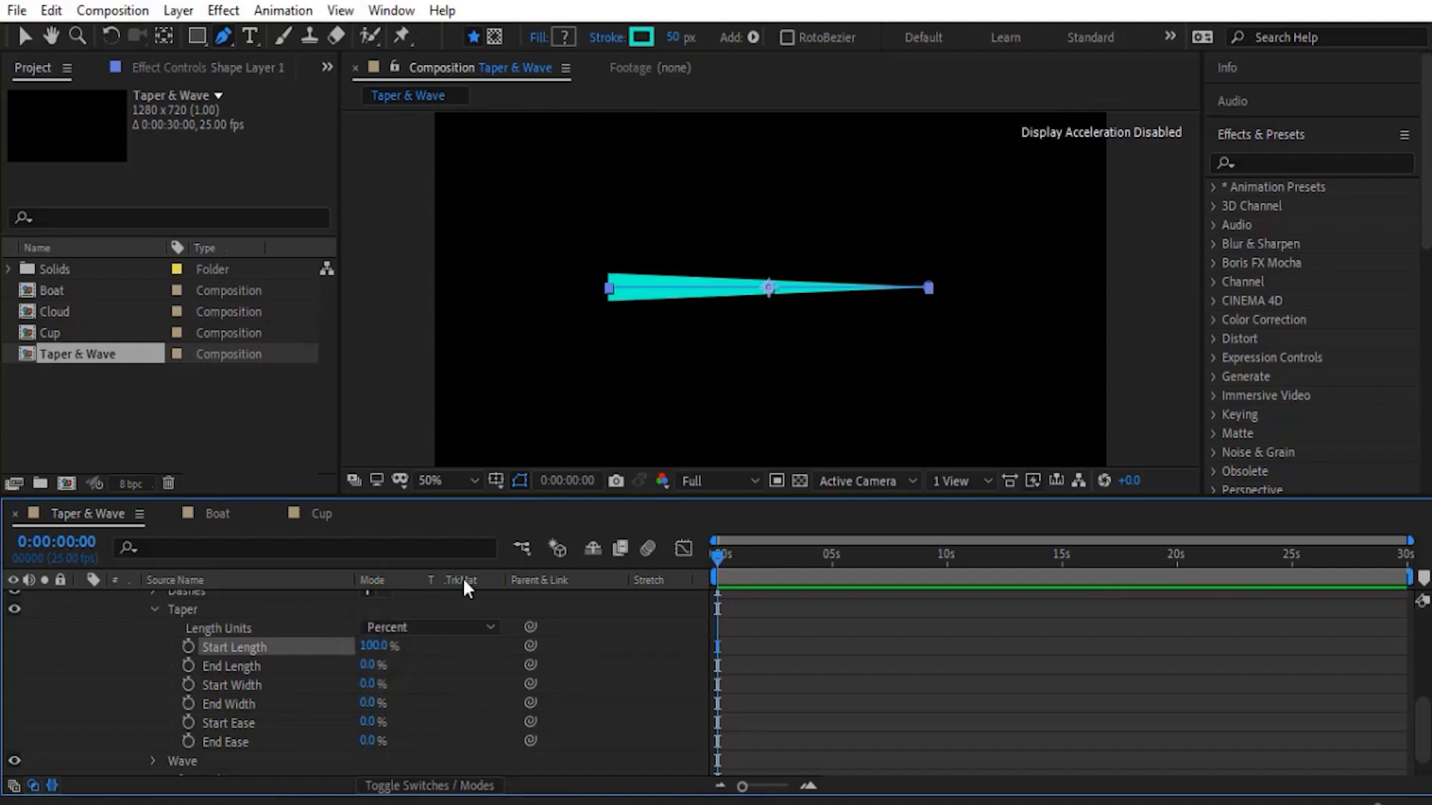
click(373, 646)
text(90)
key(Return)
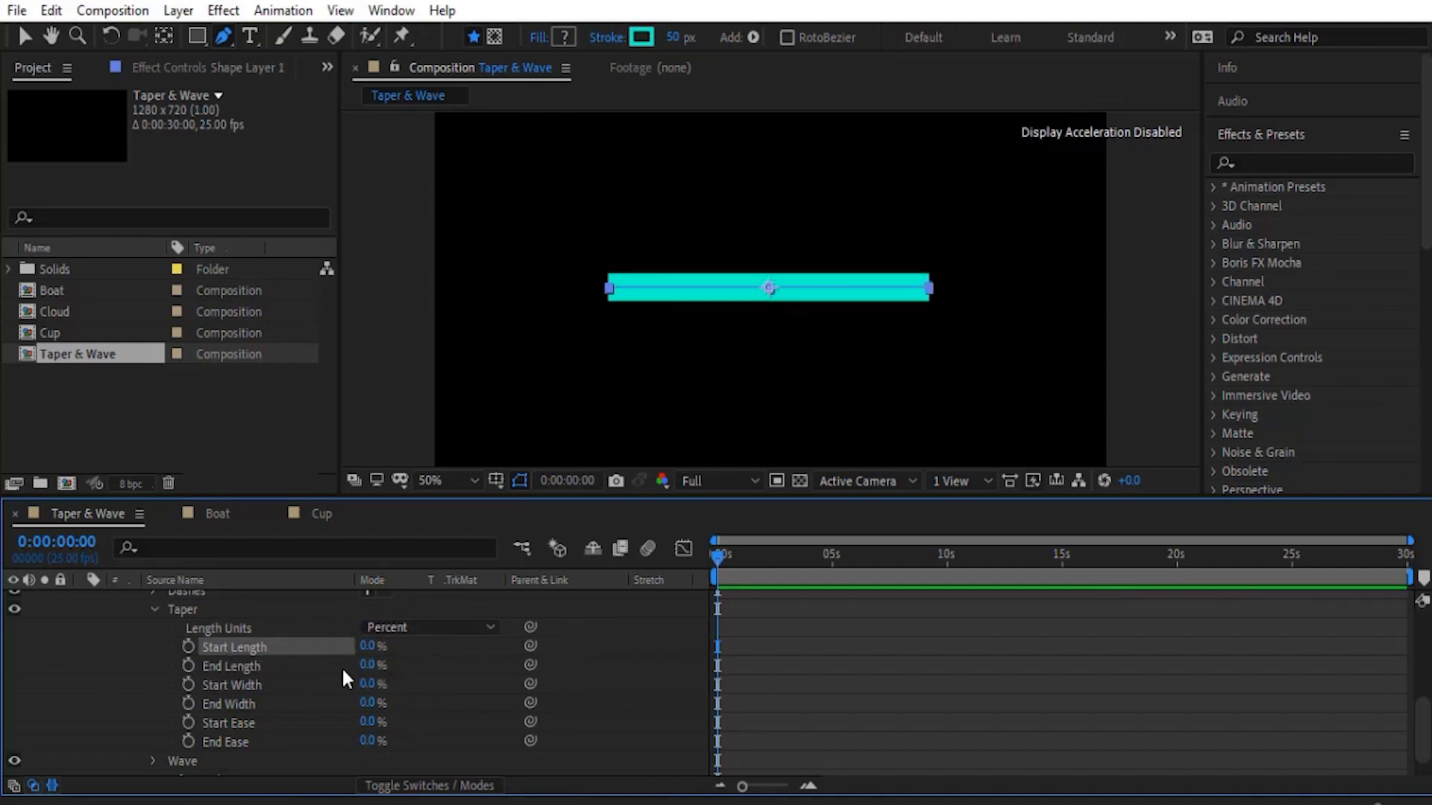
- Set both the End Length and the Start Length of the Taper to 50%
drag(367, 664, 500, 656)
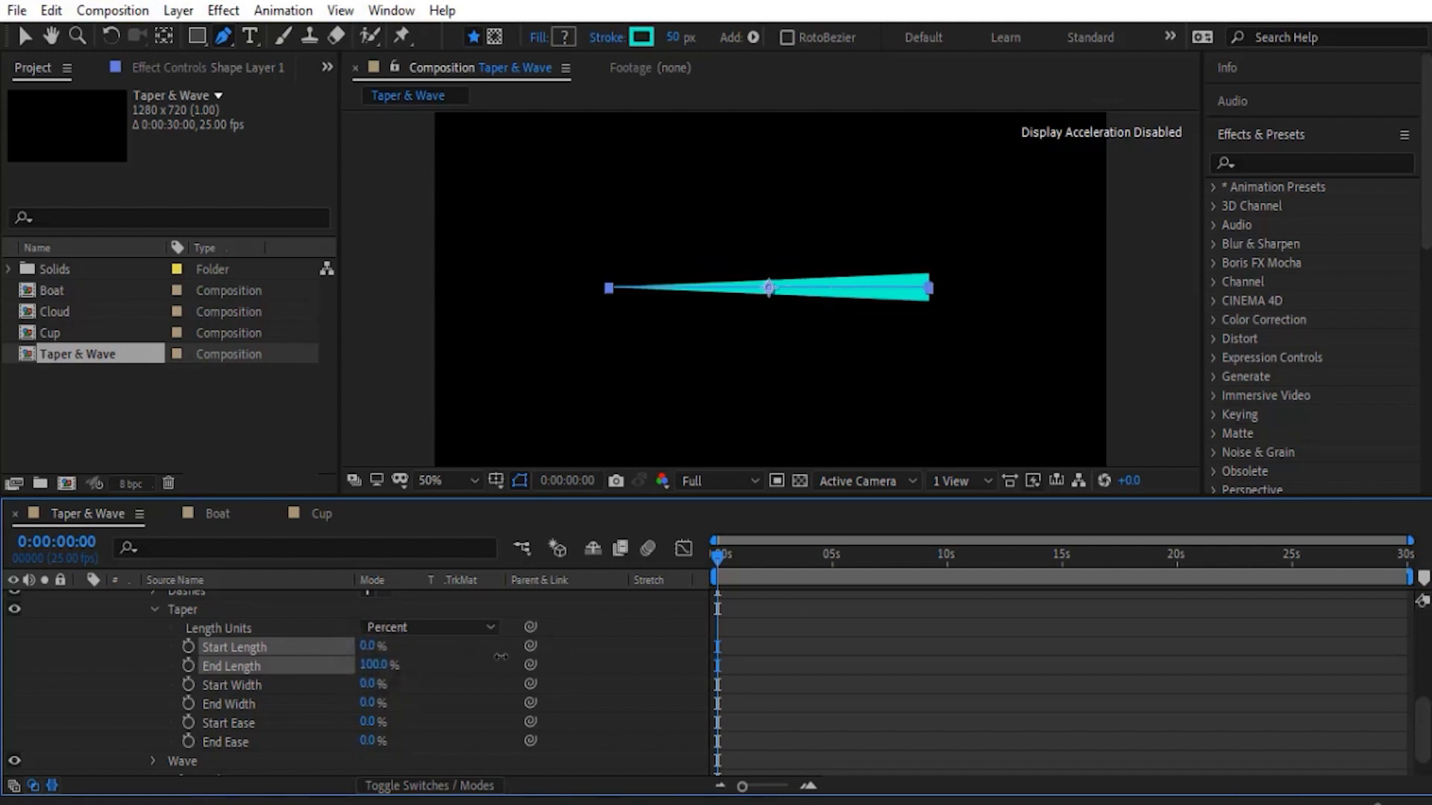
click(370, 664)
text(50)
key(Return)
click(367, 645)
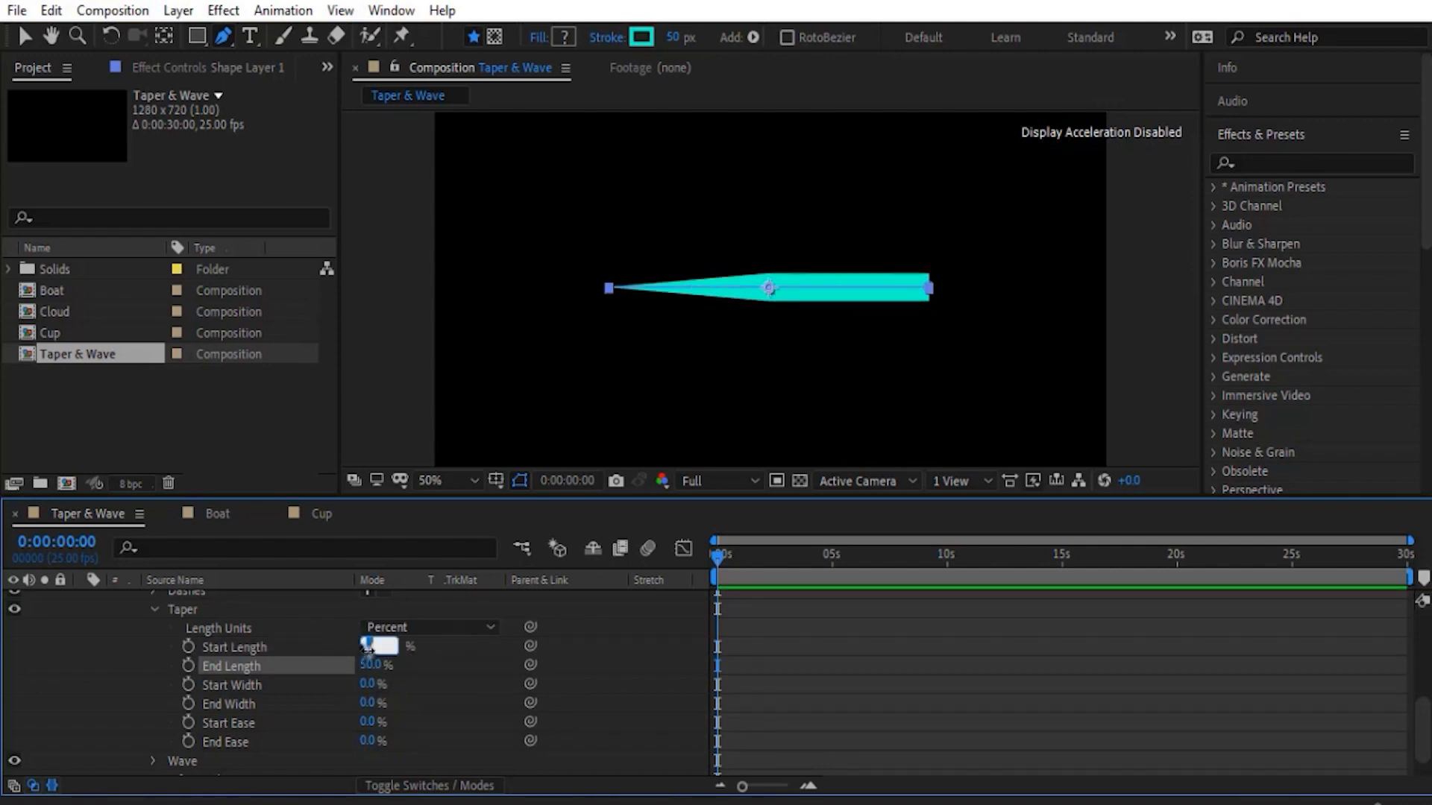
text(50)
key(Return)
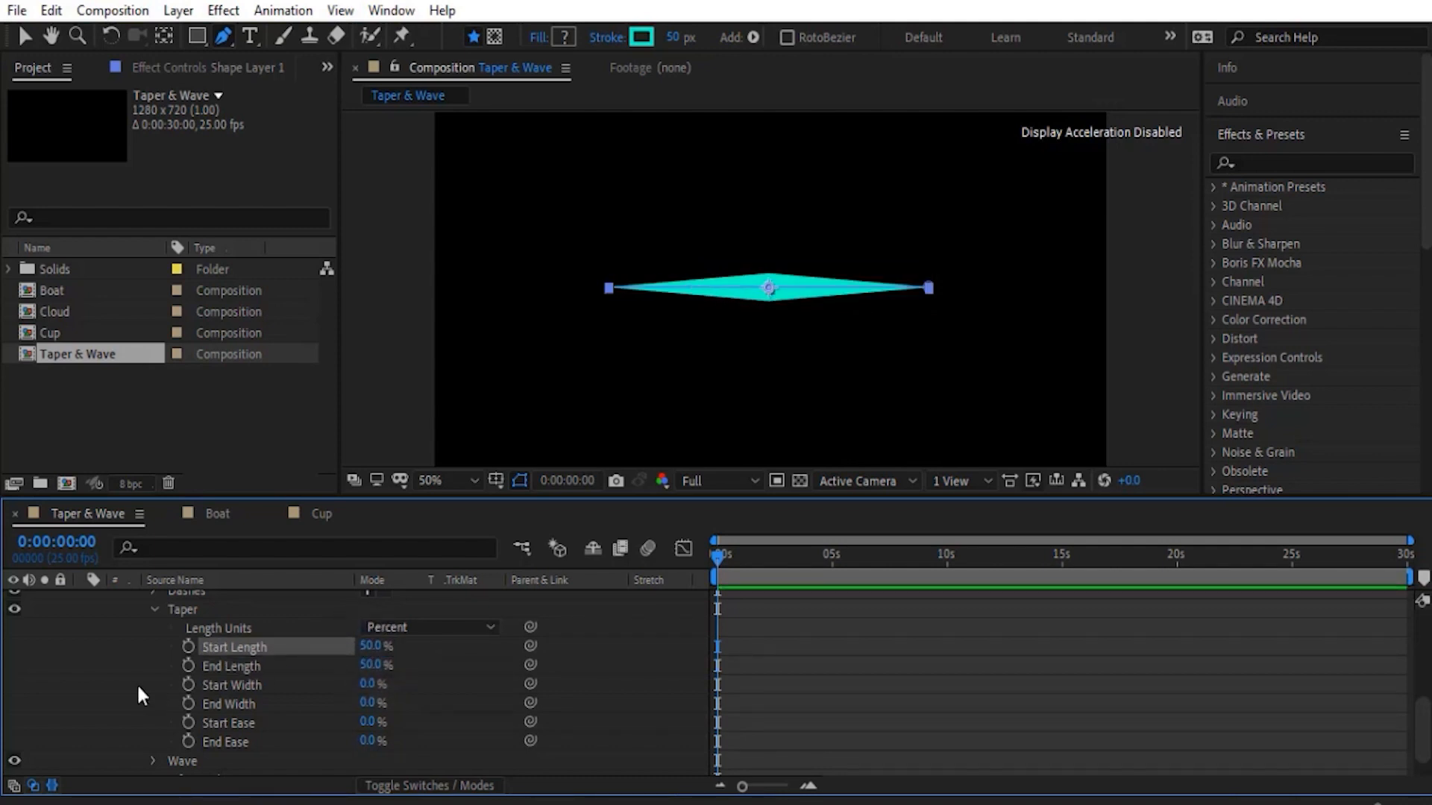
- Set the Taper's Start Ease to 43% and End Ease to 50%, and collapse the Taper group
click(139, 686)
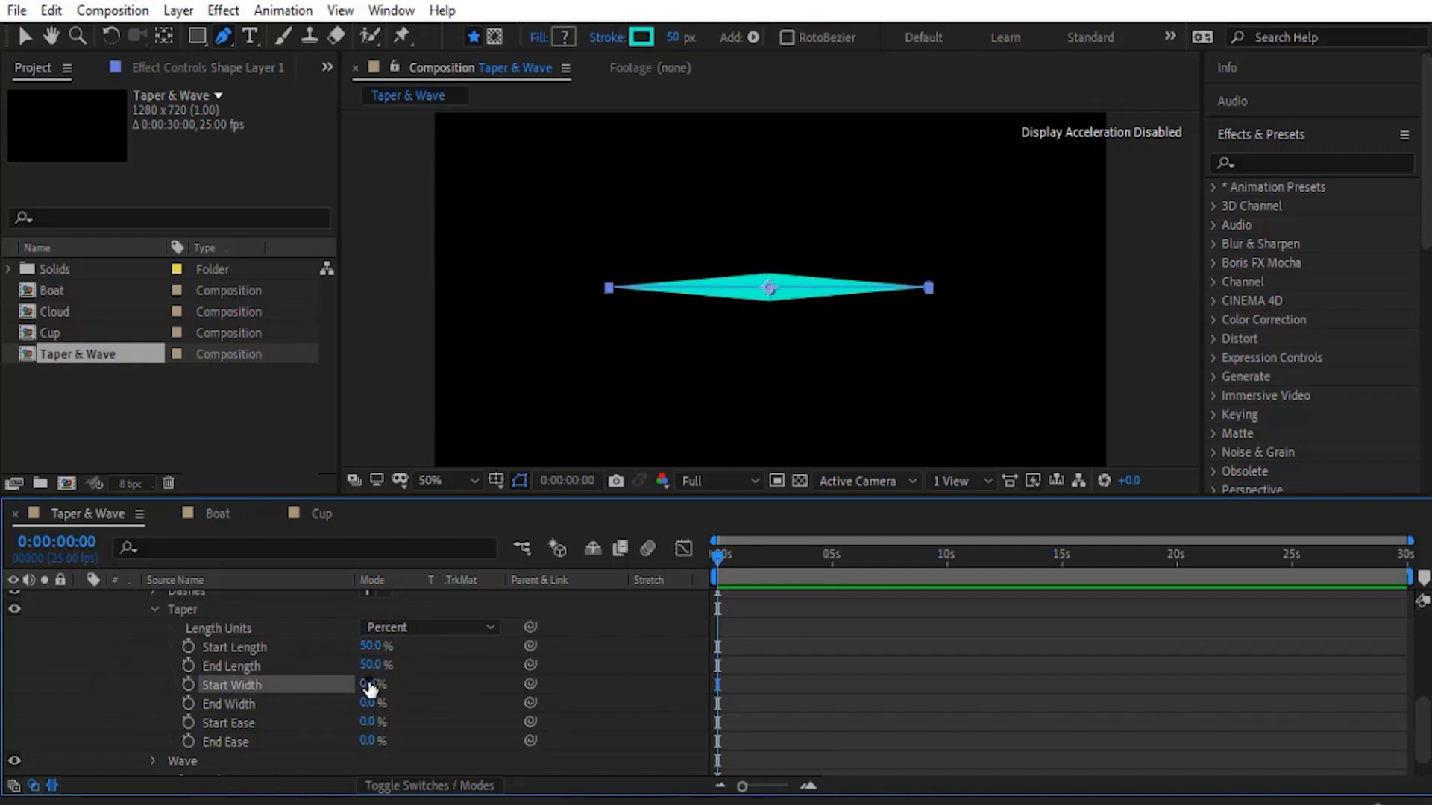
drag(370, 687, 430, 744)
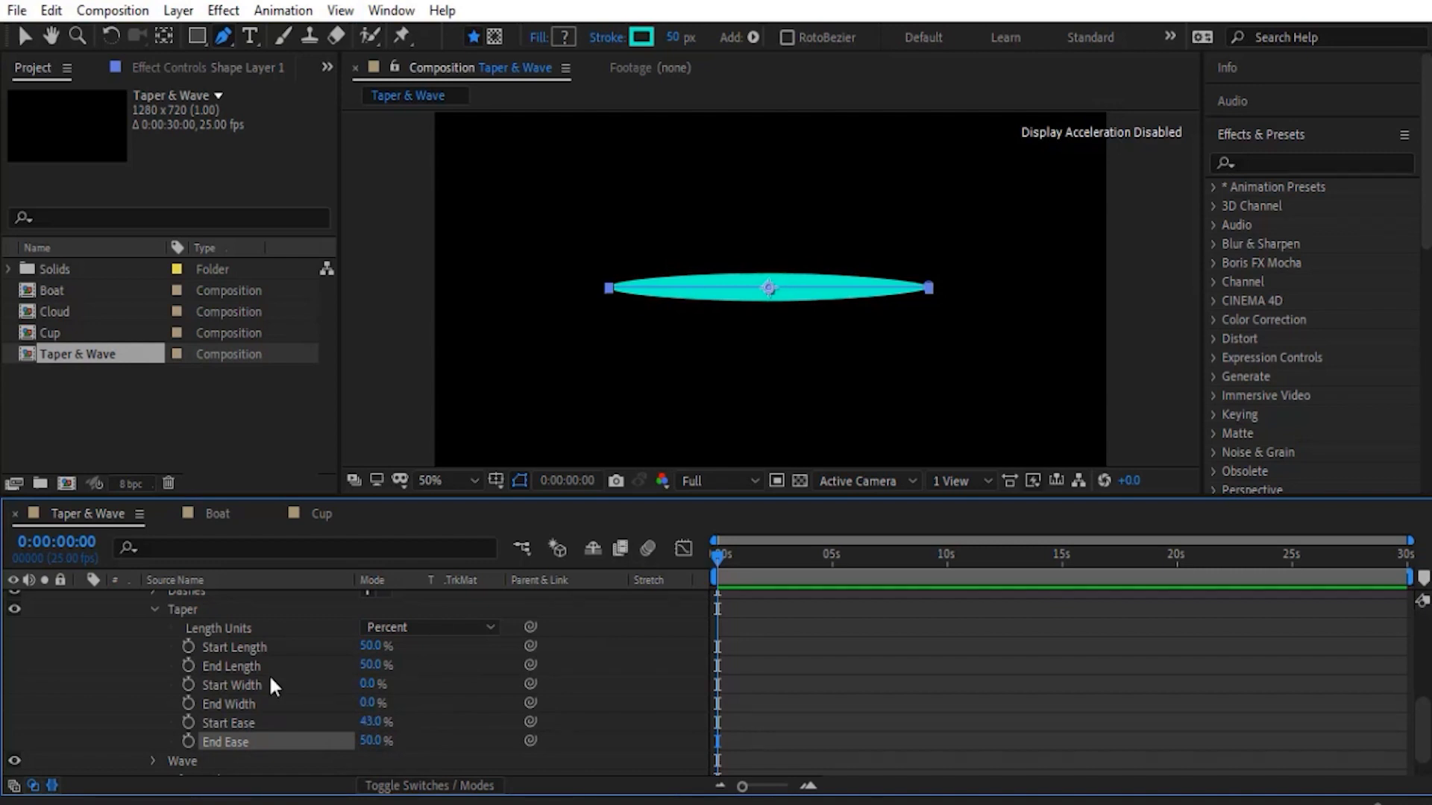
click(152, 609)
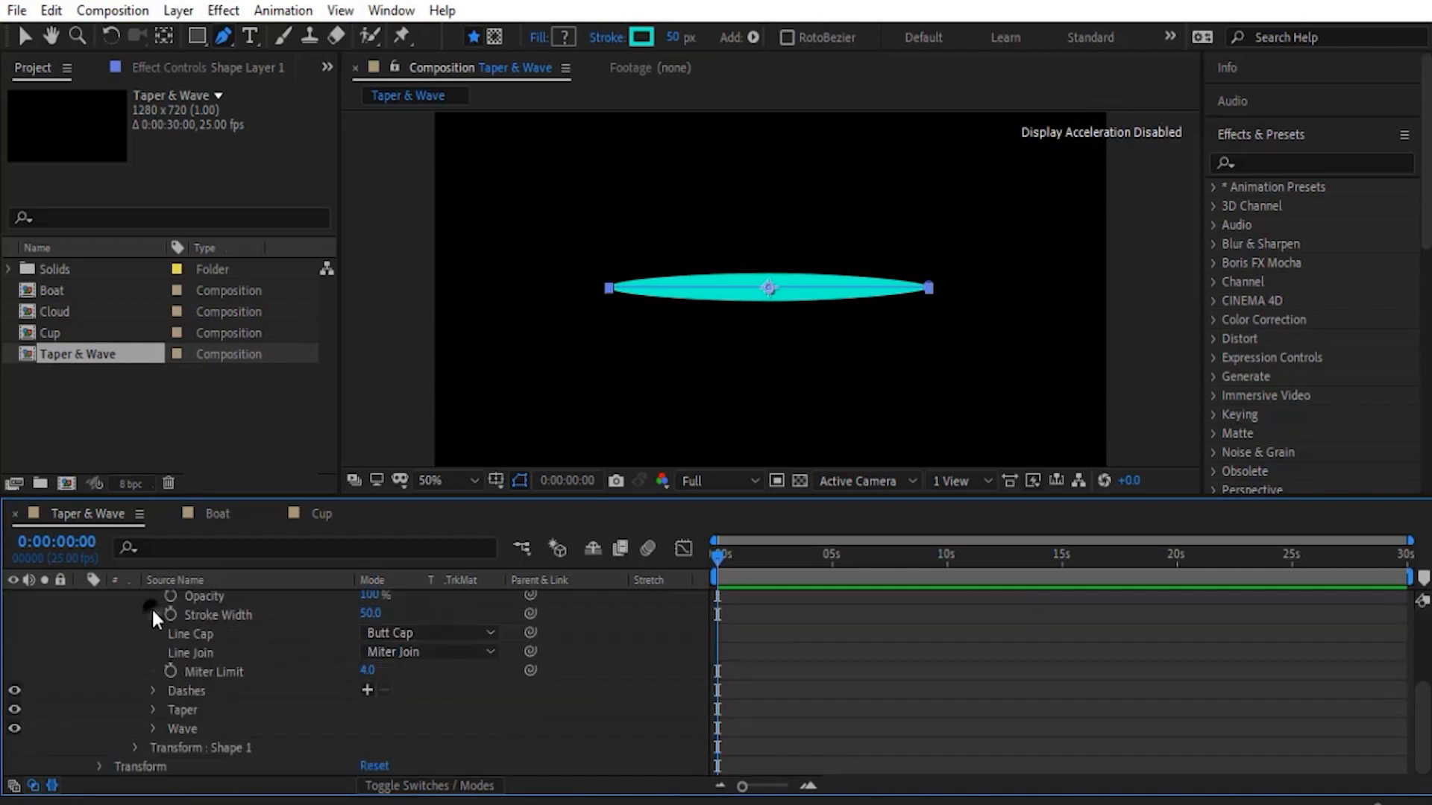
- Expand the stroke's Wave properties, set Amount to 46%, and try out different Wavelength values
click(153, 730)
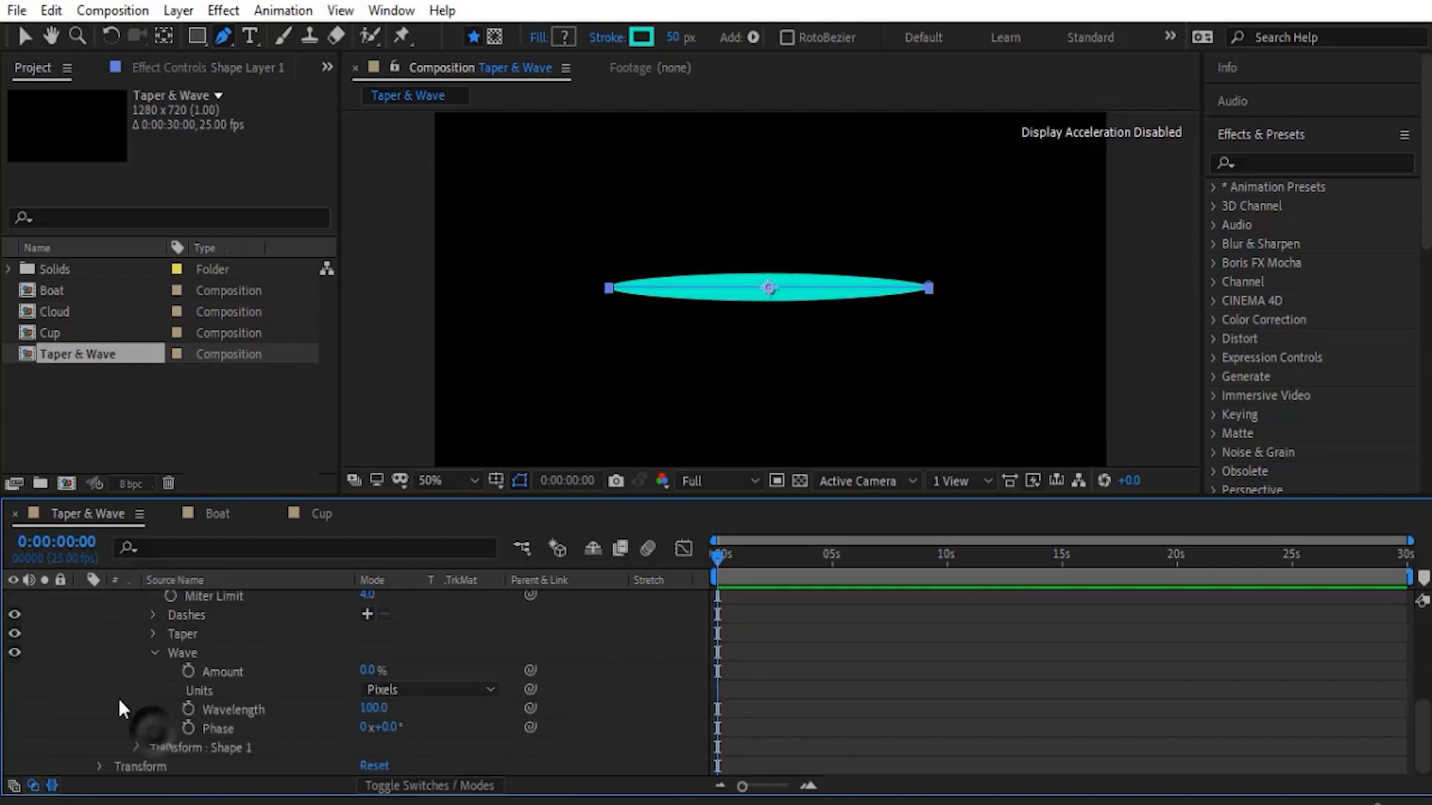
click(185, 655)
mouse_move(366, 671)
mouse_down()
mouse_move(500, 669)
mouse_move(421, 671)
mouse_move(443, 670)
mouse_up()
click(541, 689)
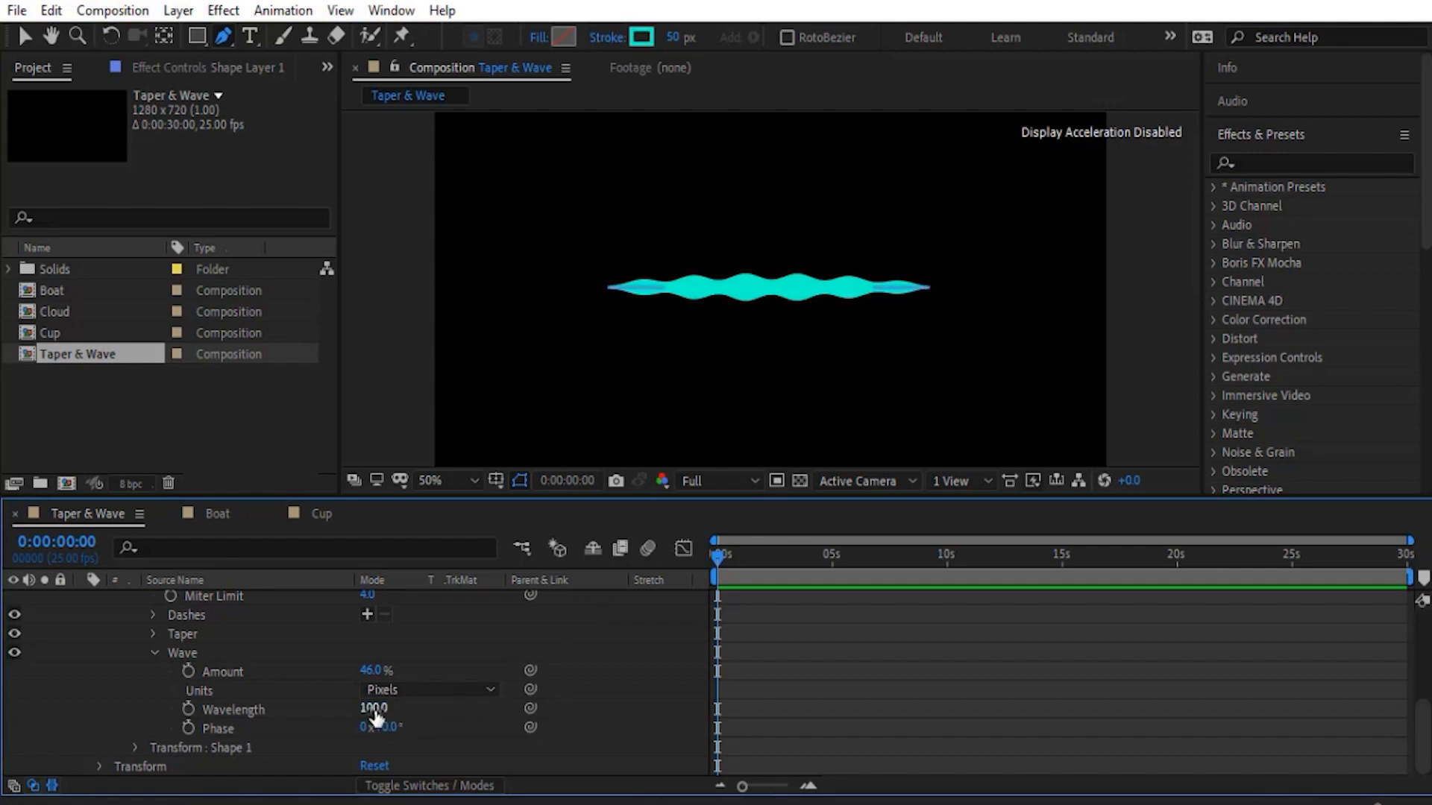
drag(374, 708, 444, 706)
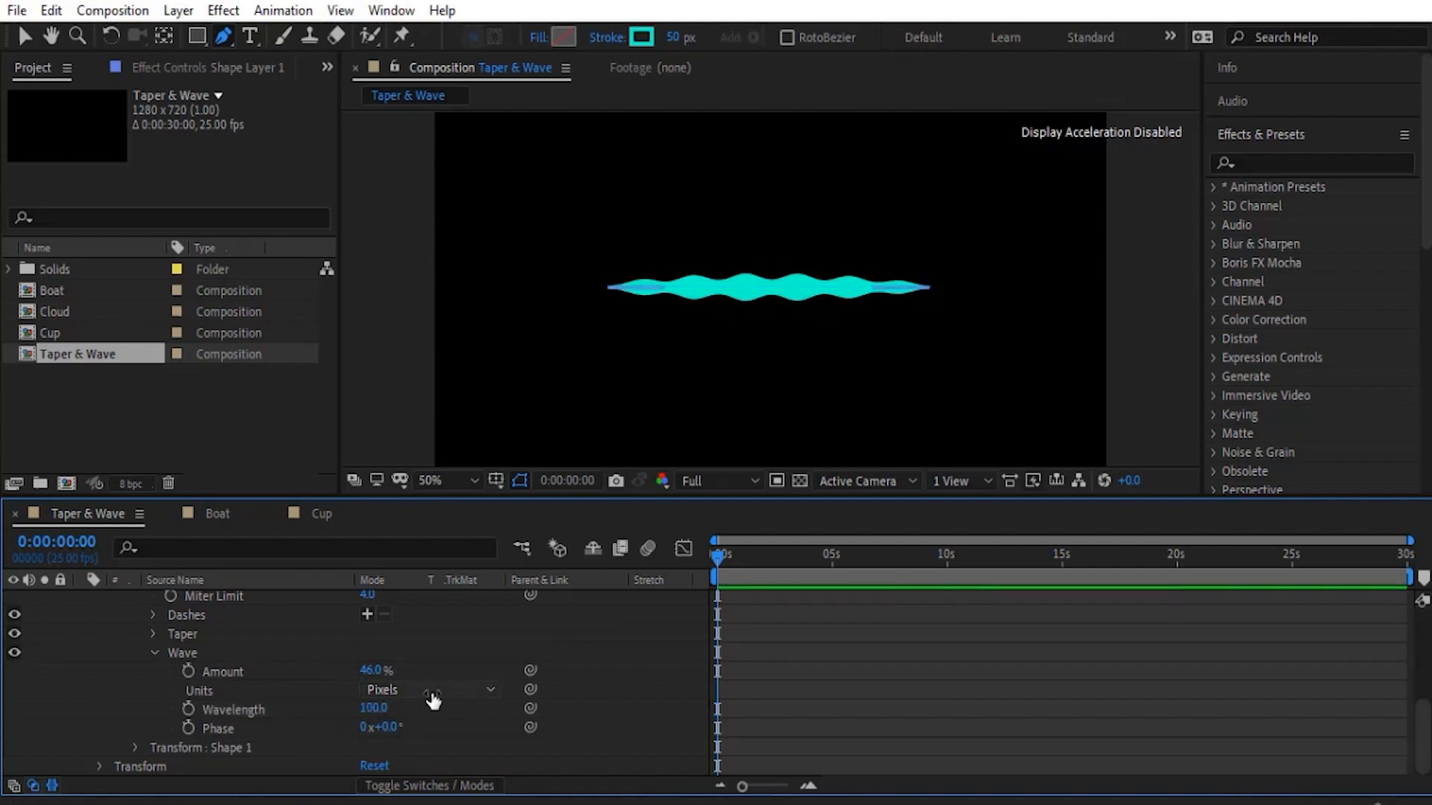
- Change the Wave's Units to Cycles, with Cycles set to 3 and Phase to 245°
click(433, 692)
click(414, 739)
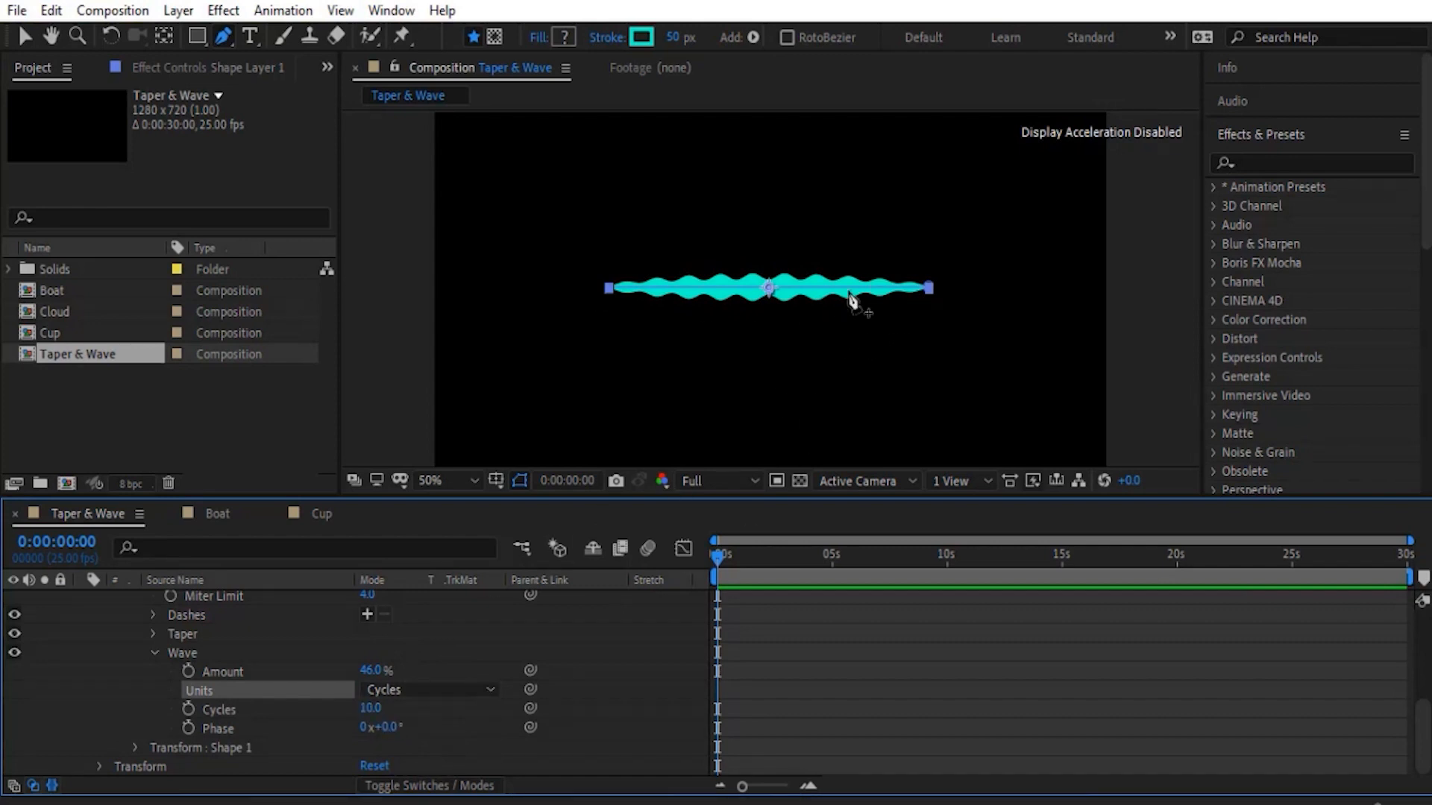
click(373, 709)
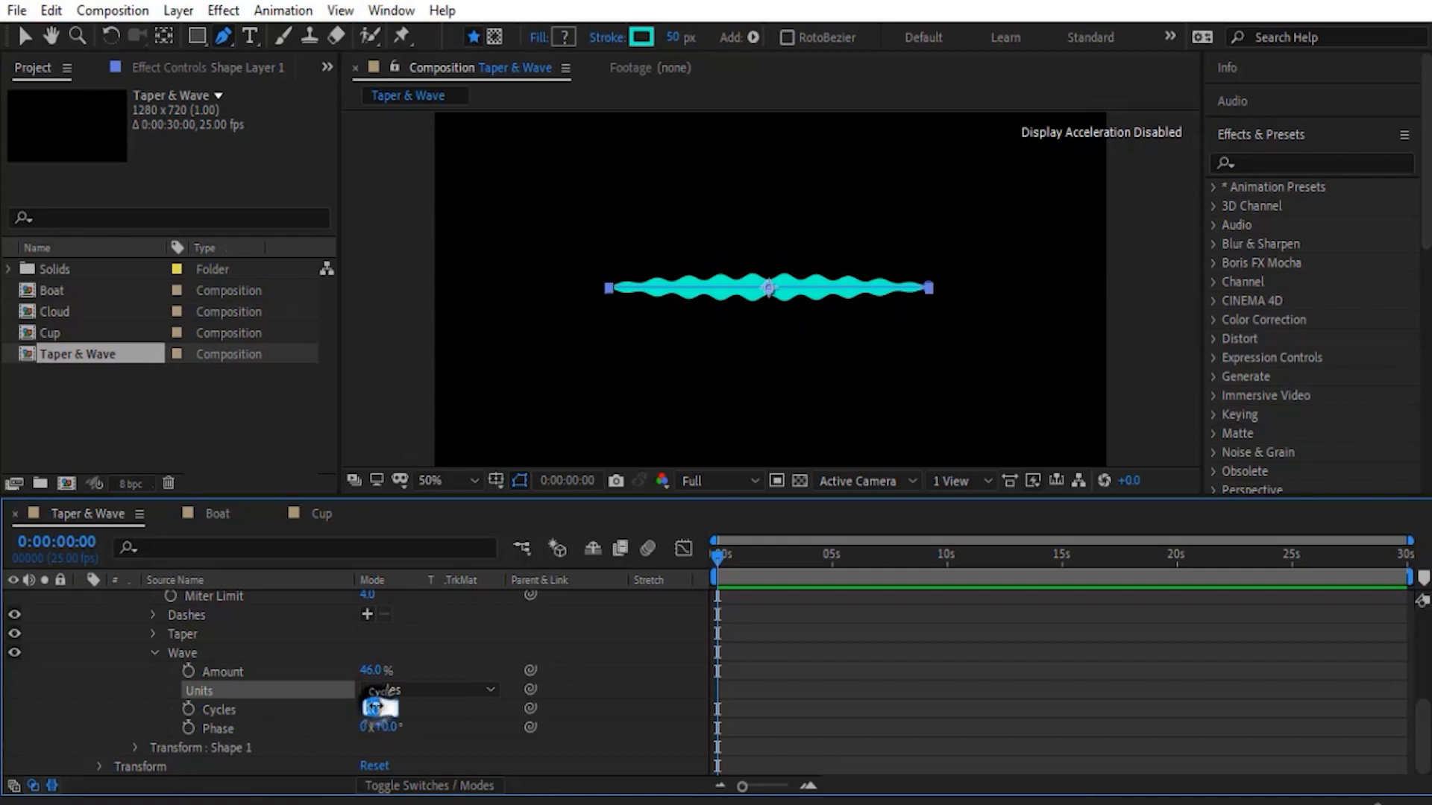
text(3)
key(Return)
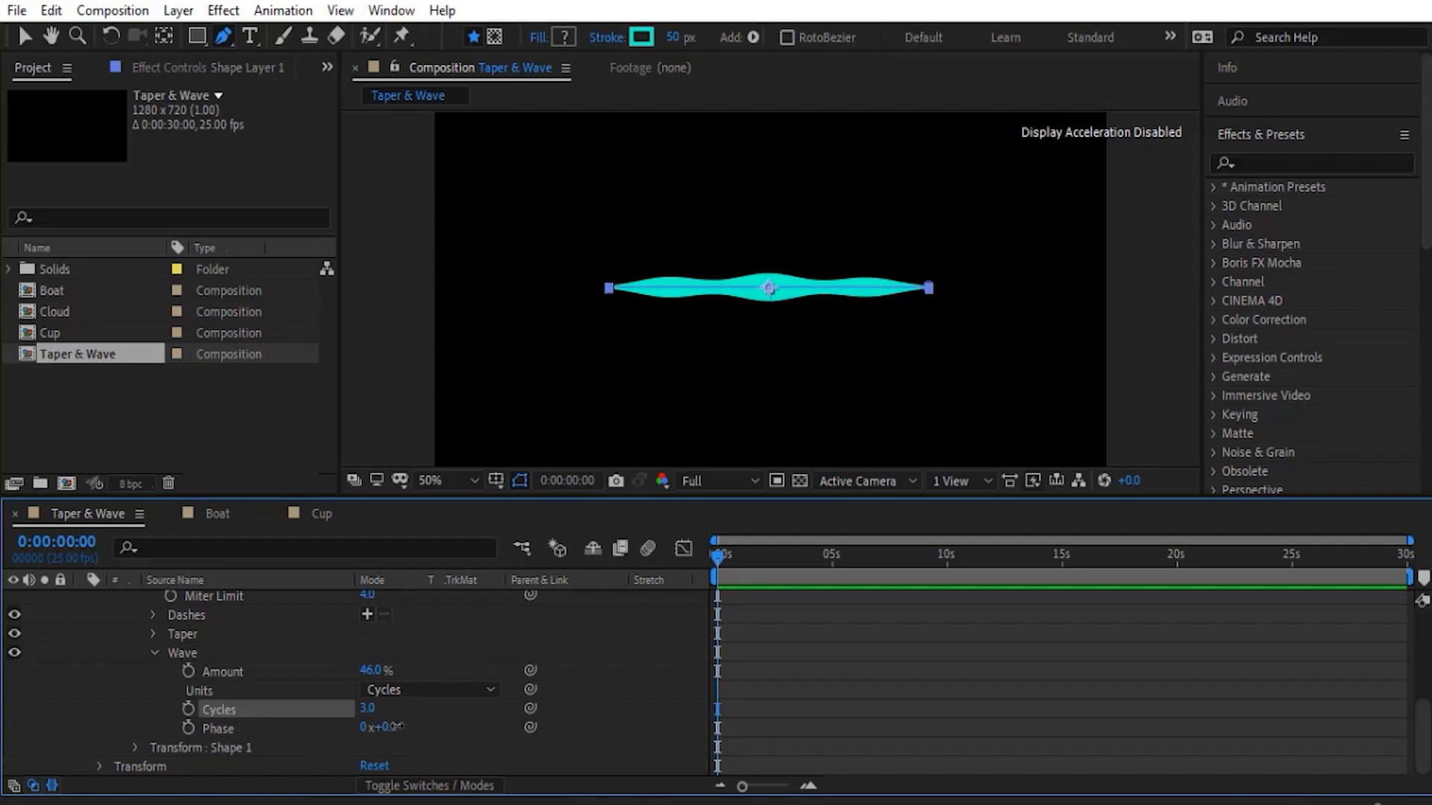
drag(398, 726, 571, 688)
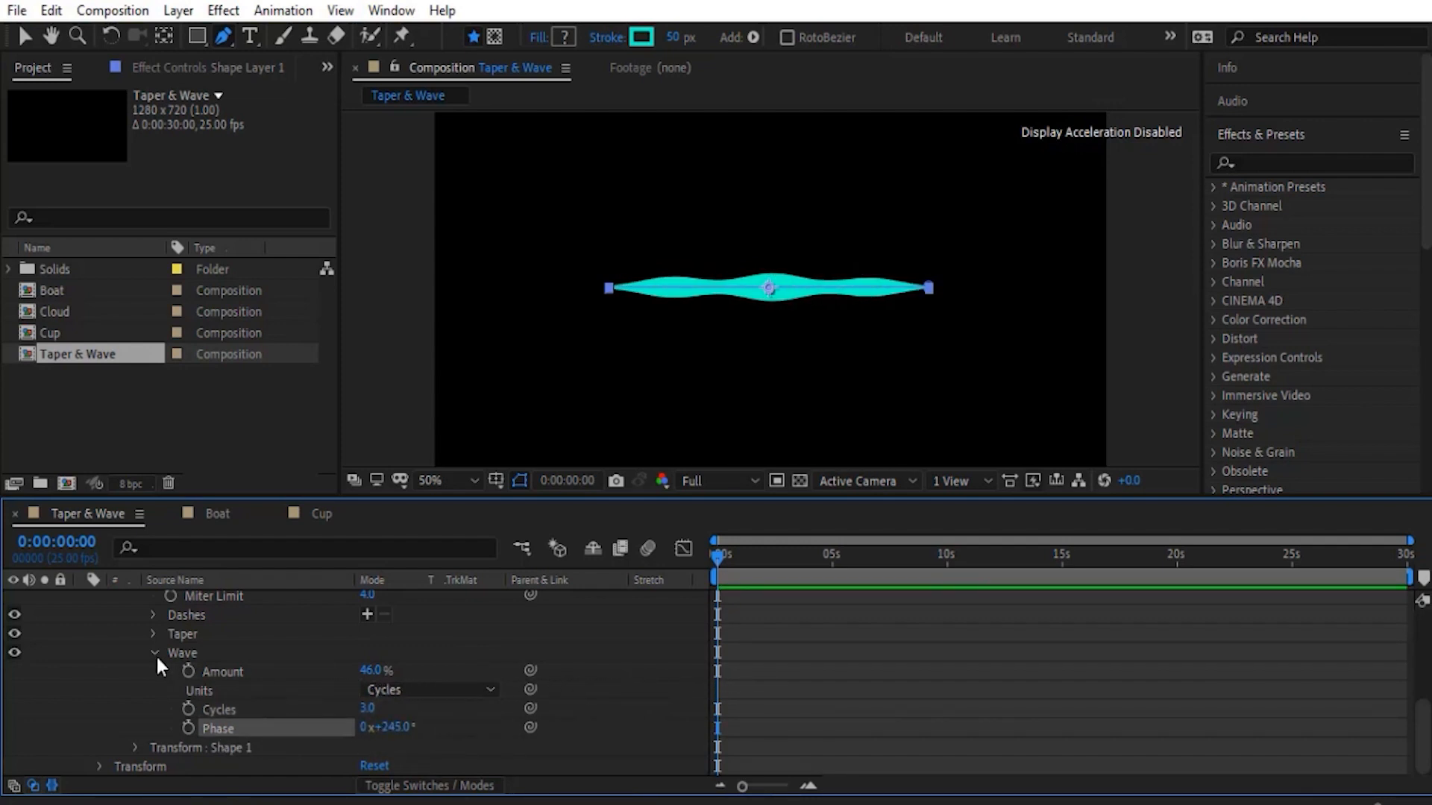
scroll(155, 654, up, 5)
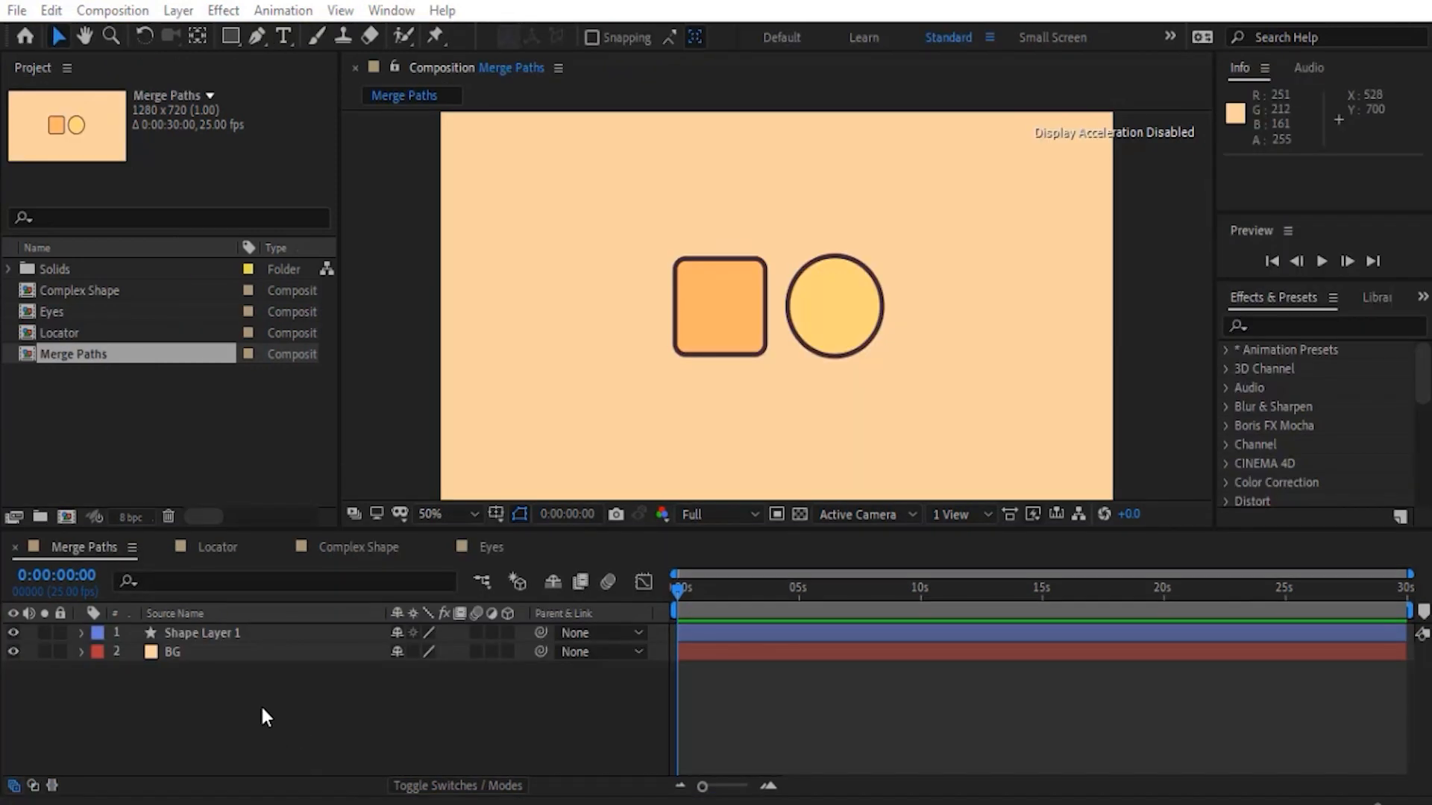
- In the Merge Paths composition, expand Shape Layer 1's contents and select Rectangle 1 and Ellipse 1 in turn
click(81, 632)
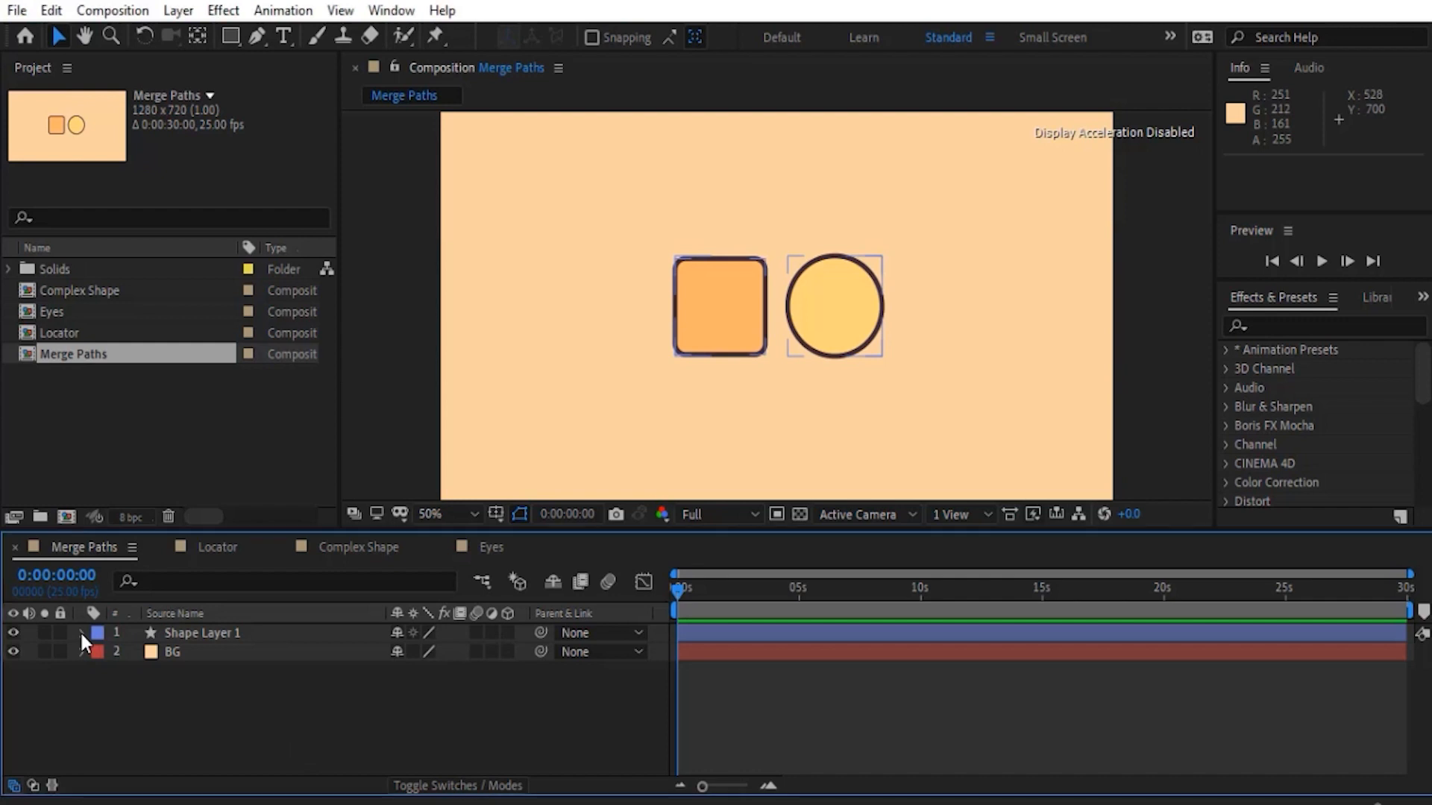
click(99, 653)
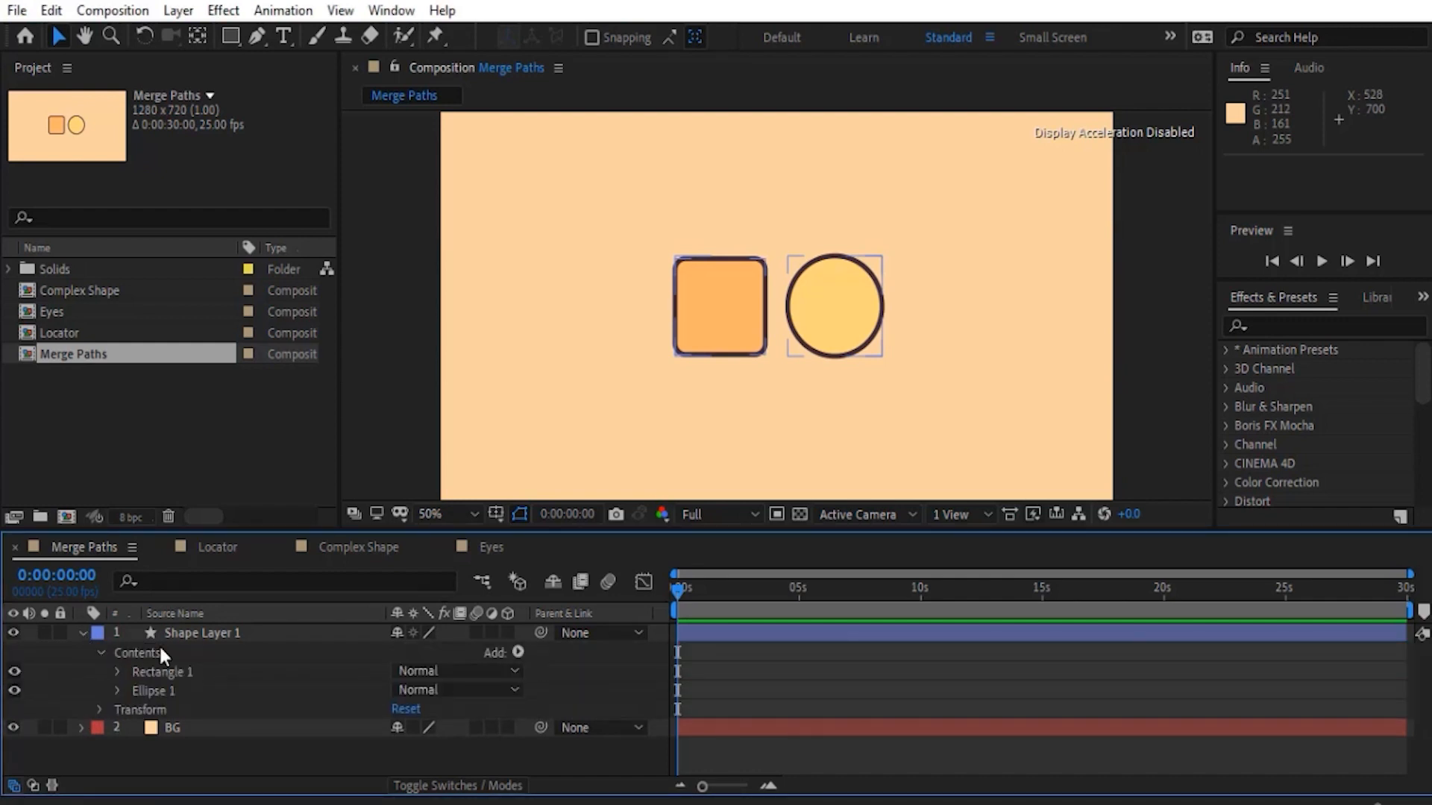
drag(230, 530, 232, 505)
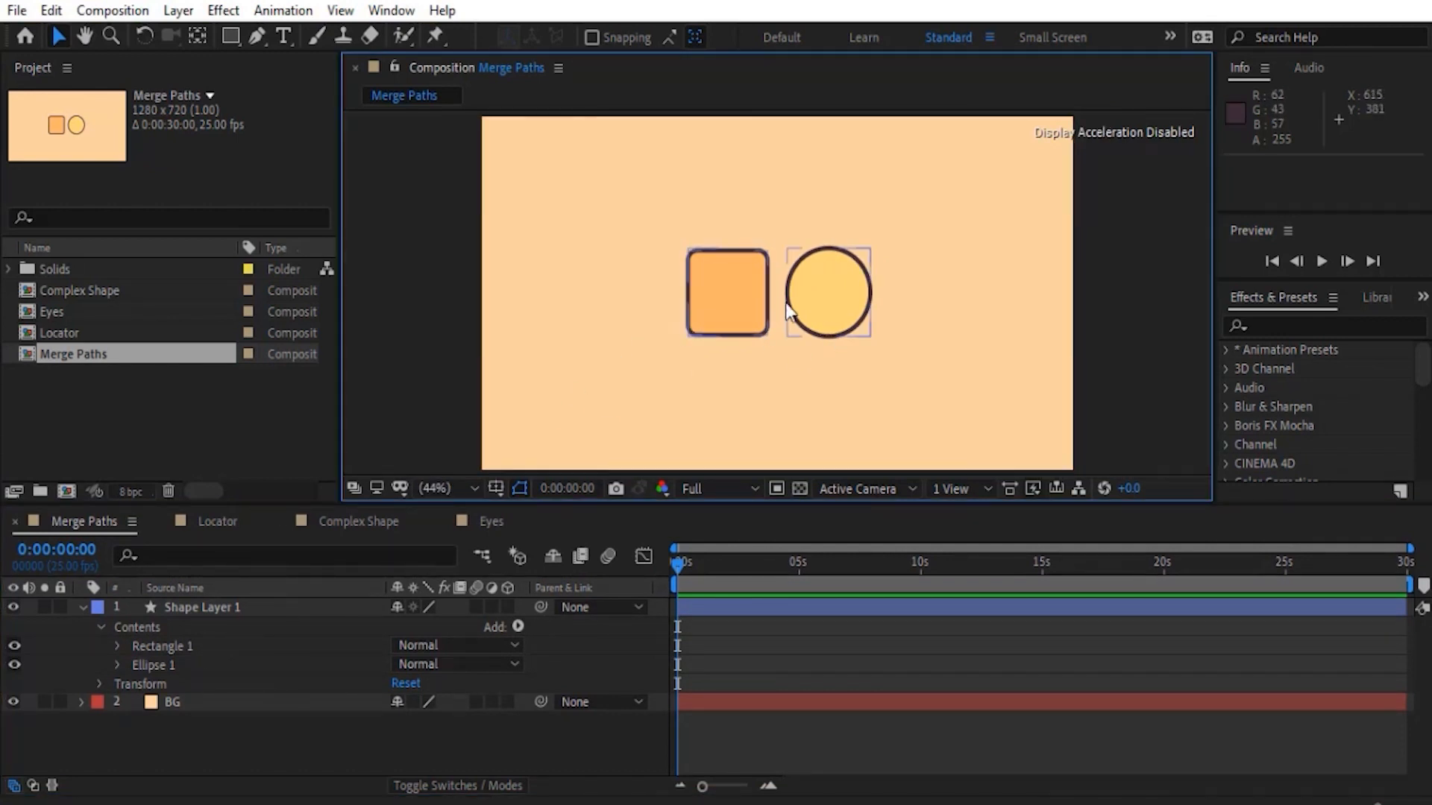
click(175, 645)
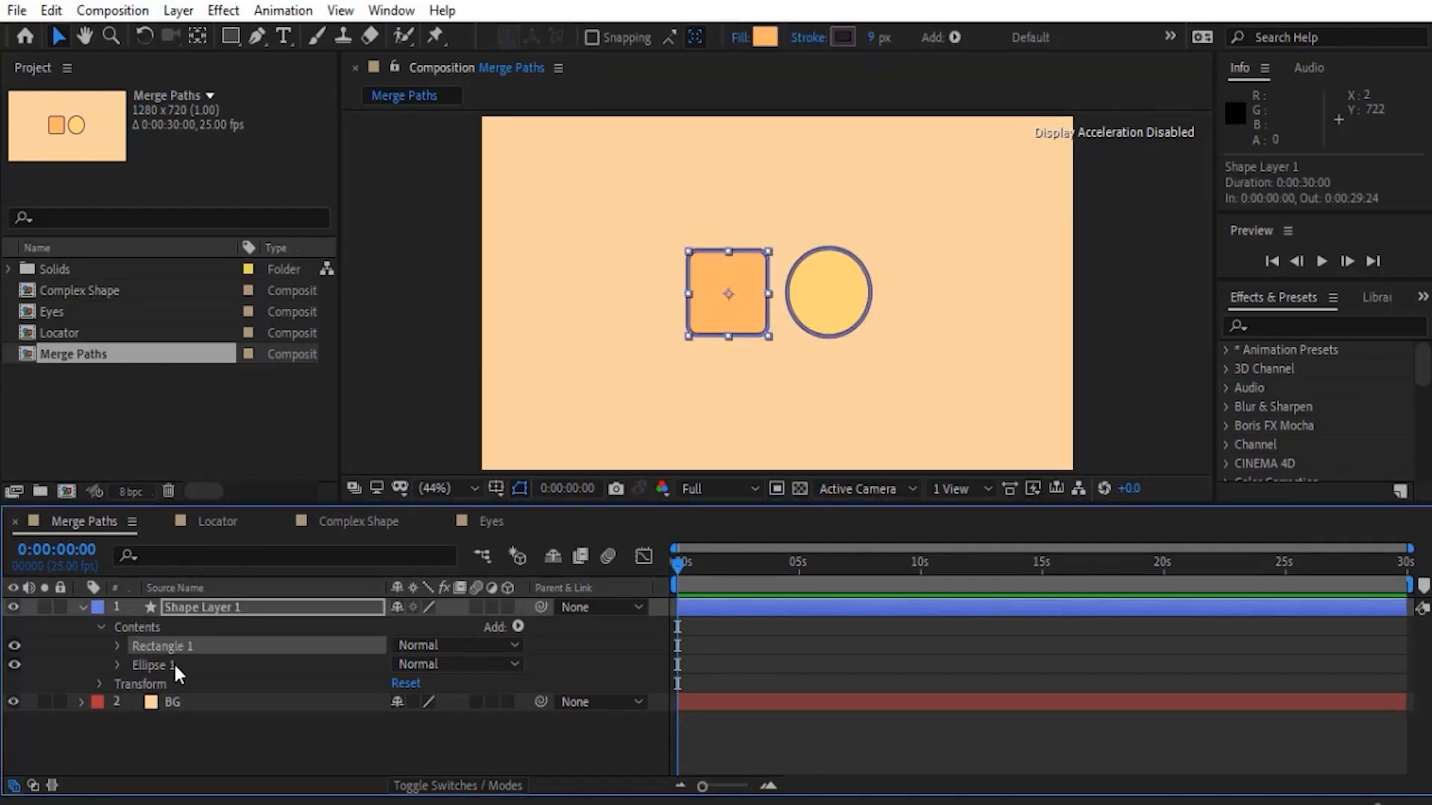
click(174, 664)
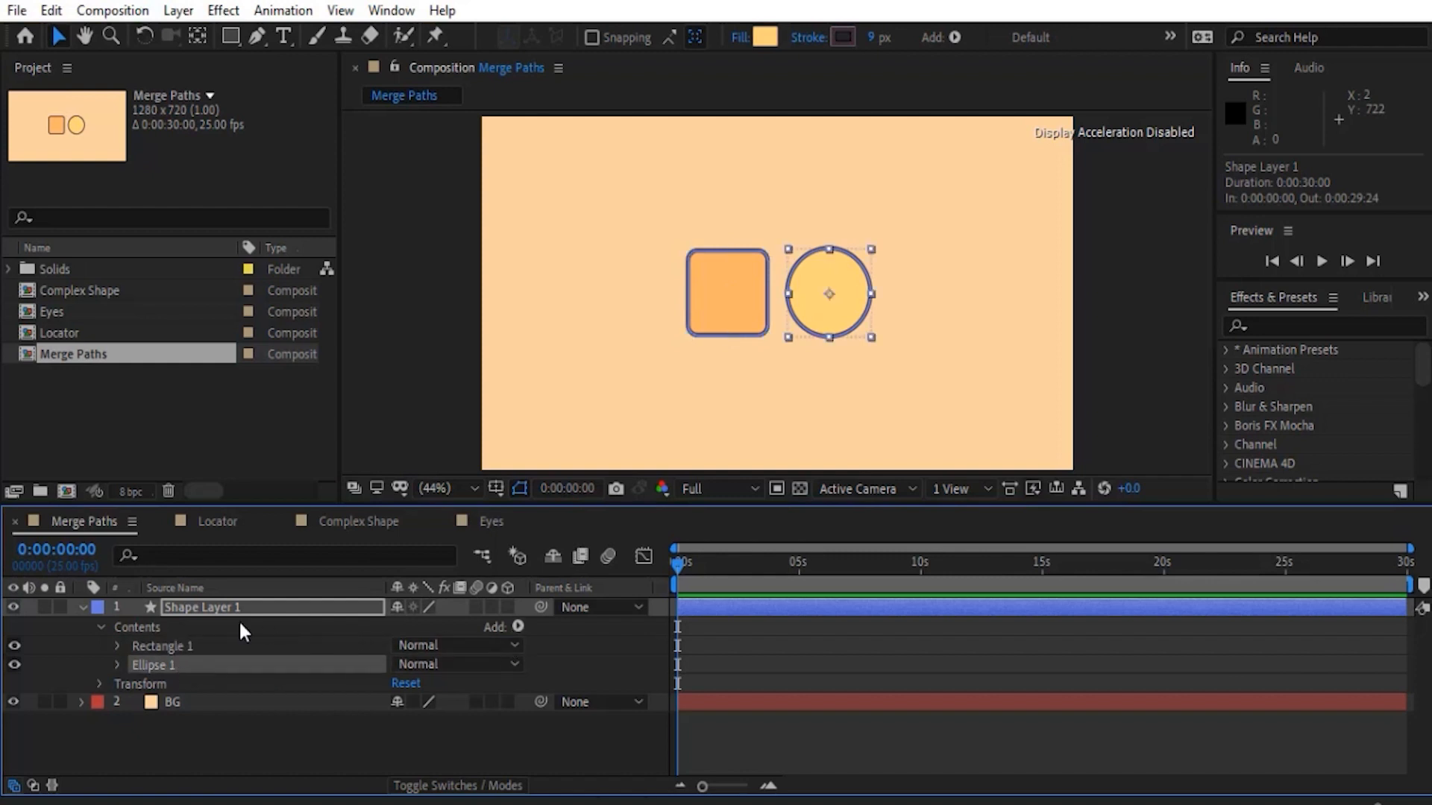
- Add a Merge Paths operation to Shape Layer 1's contents and select its accompanying Fill 1
click(516, 628)
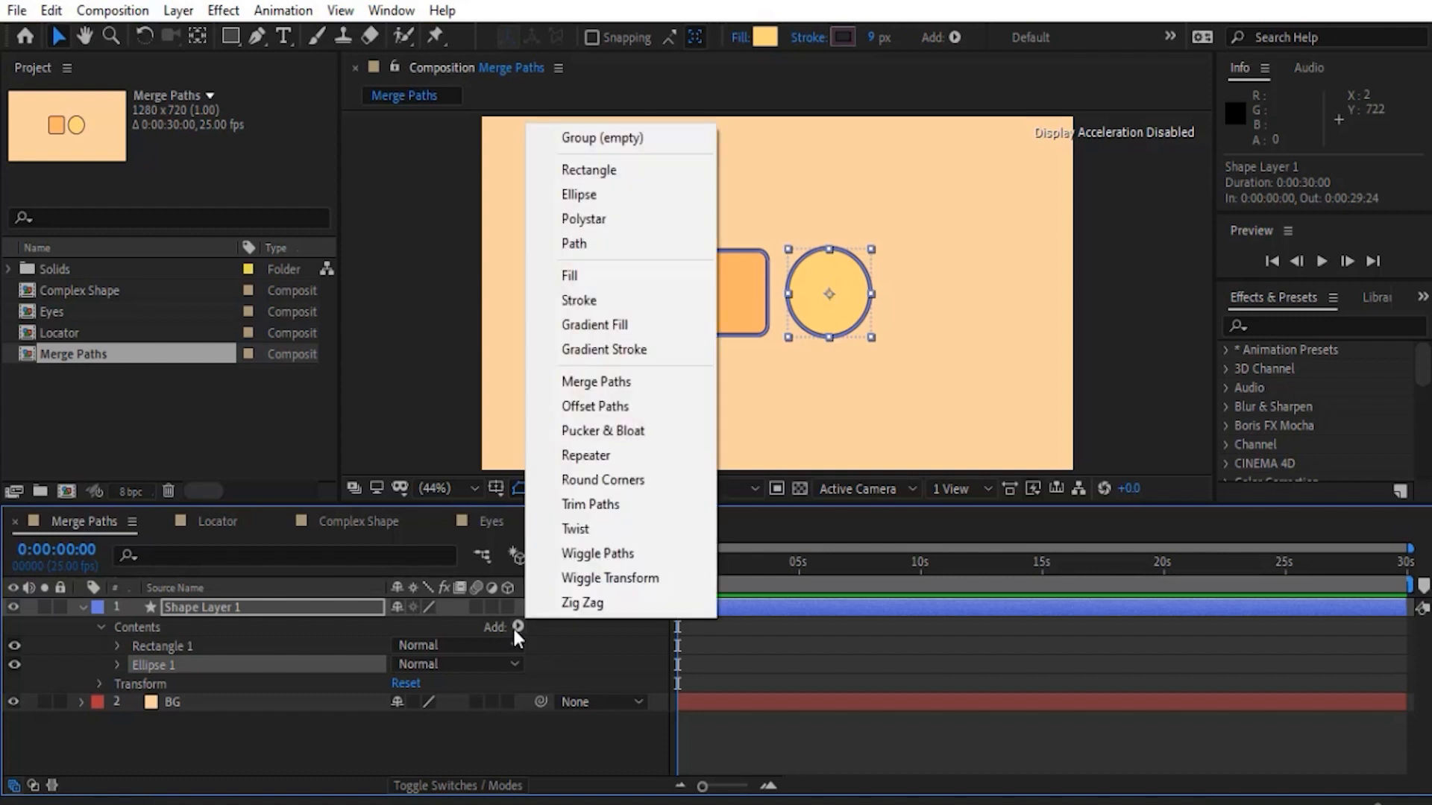
click(595, 383)
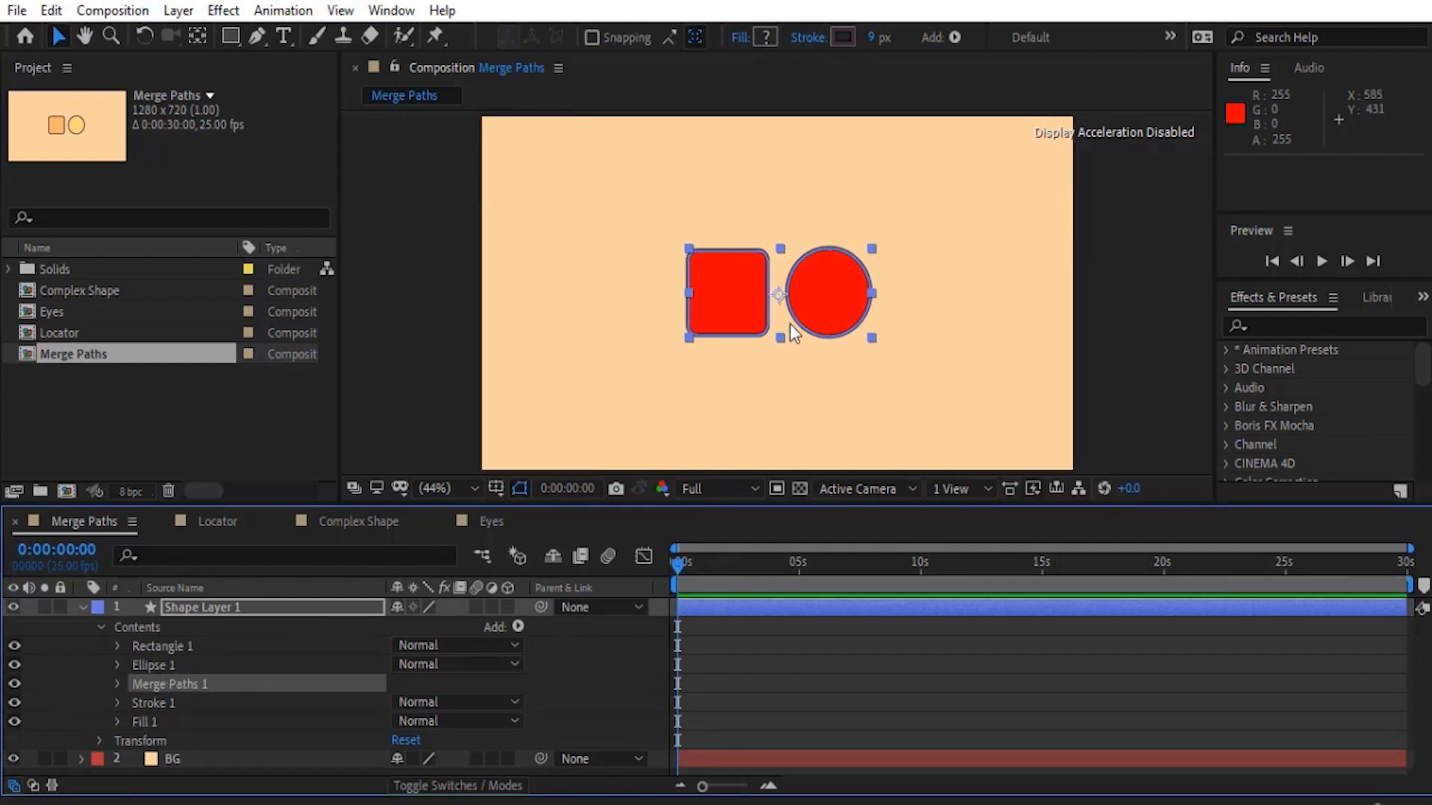
click(162, 721)
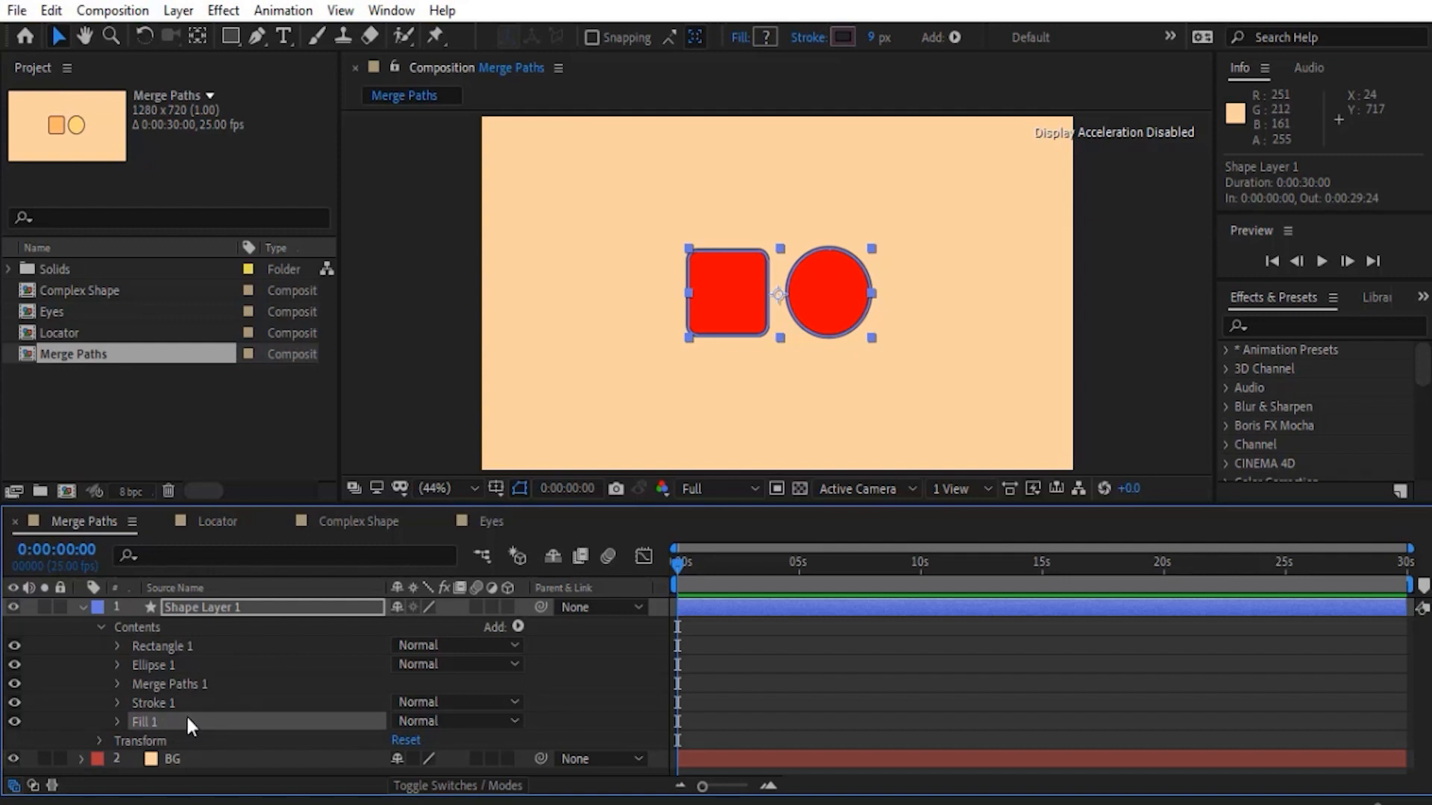
- Hide Fill 1 in Shape Layer 1's contents and expand the Merge Paths 1 properties
click(12, 720)
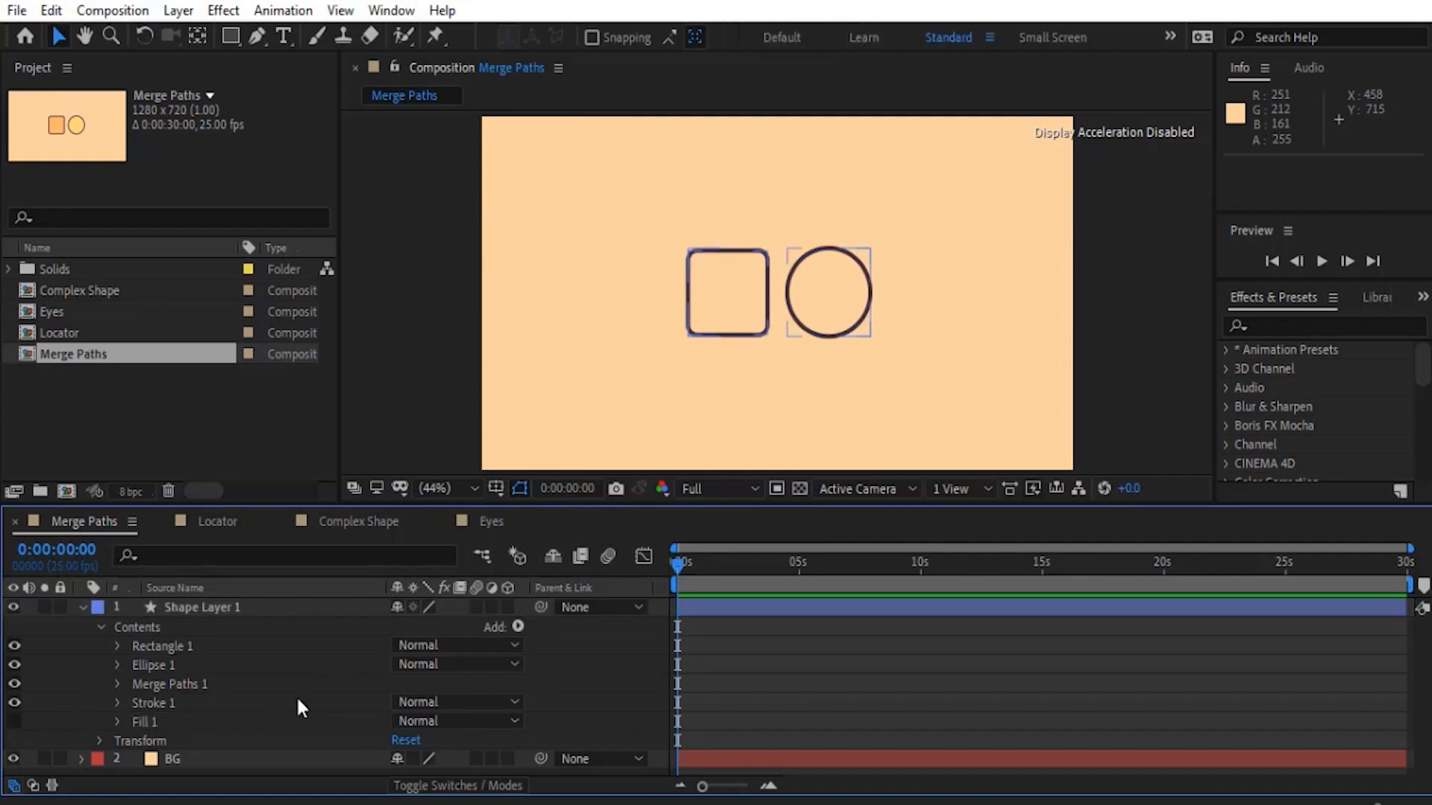
click(119, 684)
click(117, 684)
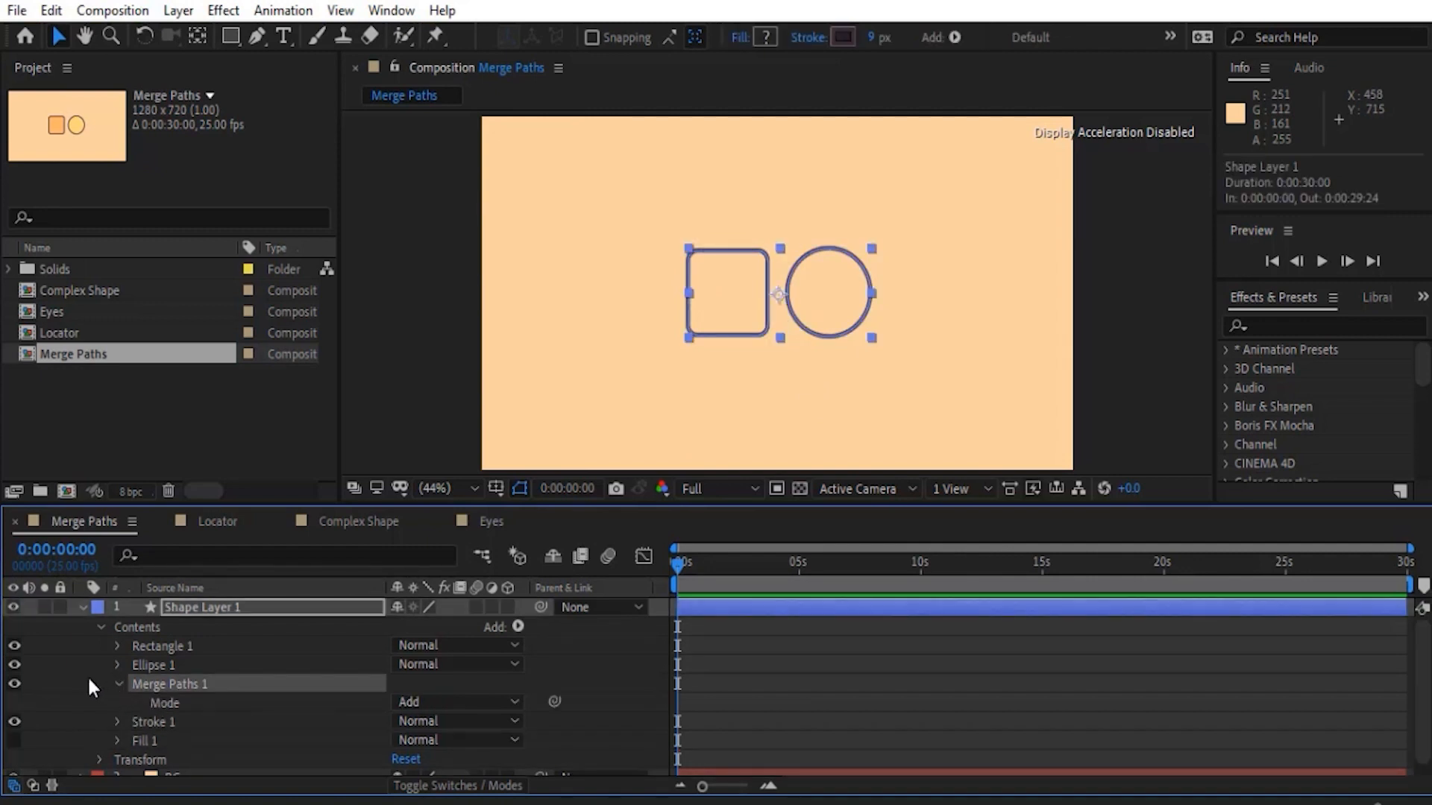
scroll(87, 674, down, 1)
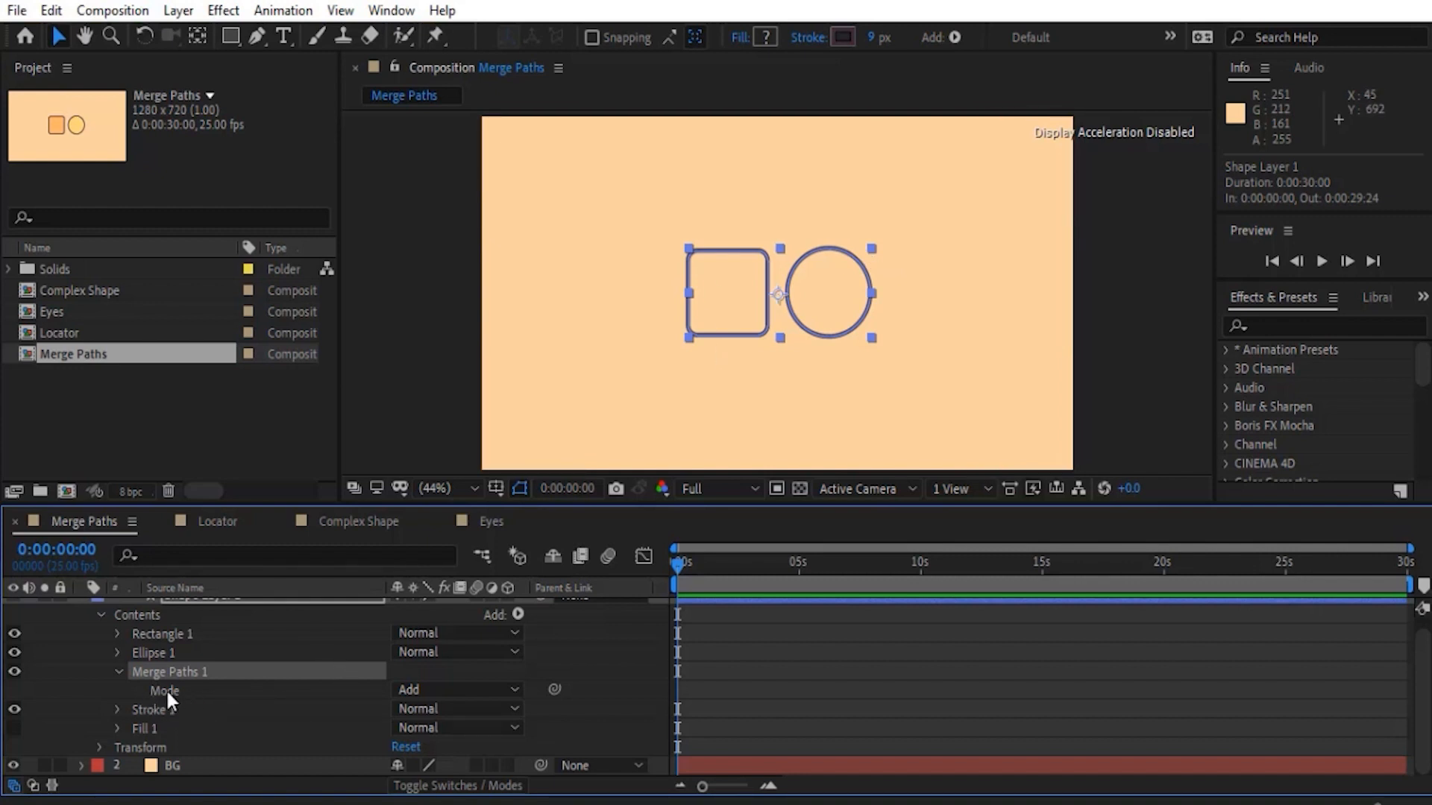
- Set the Merge Paths 1 mode to Merge and deselect the shape layer
click(433, 692)
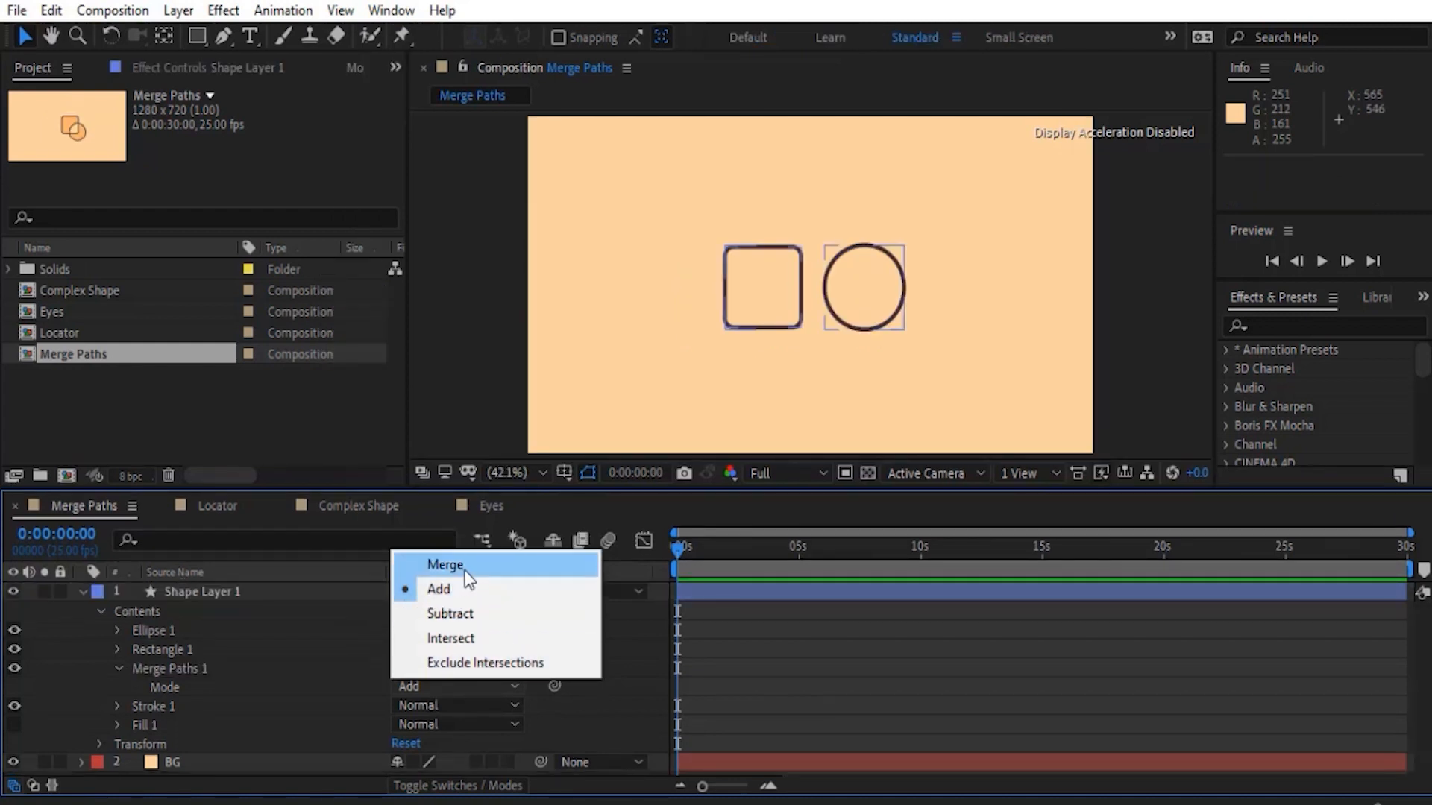
click(458, 567)
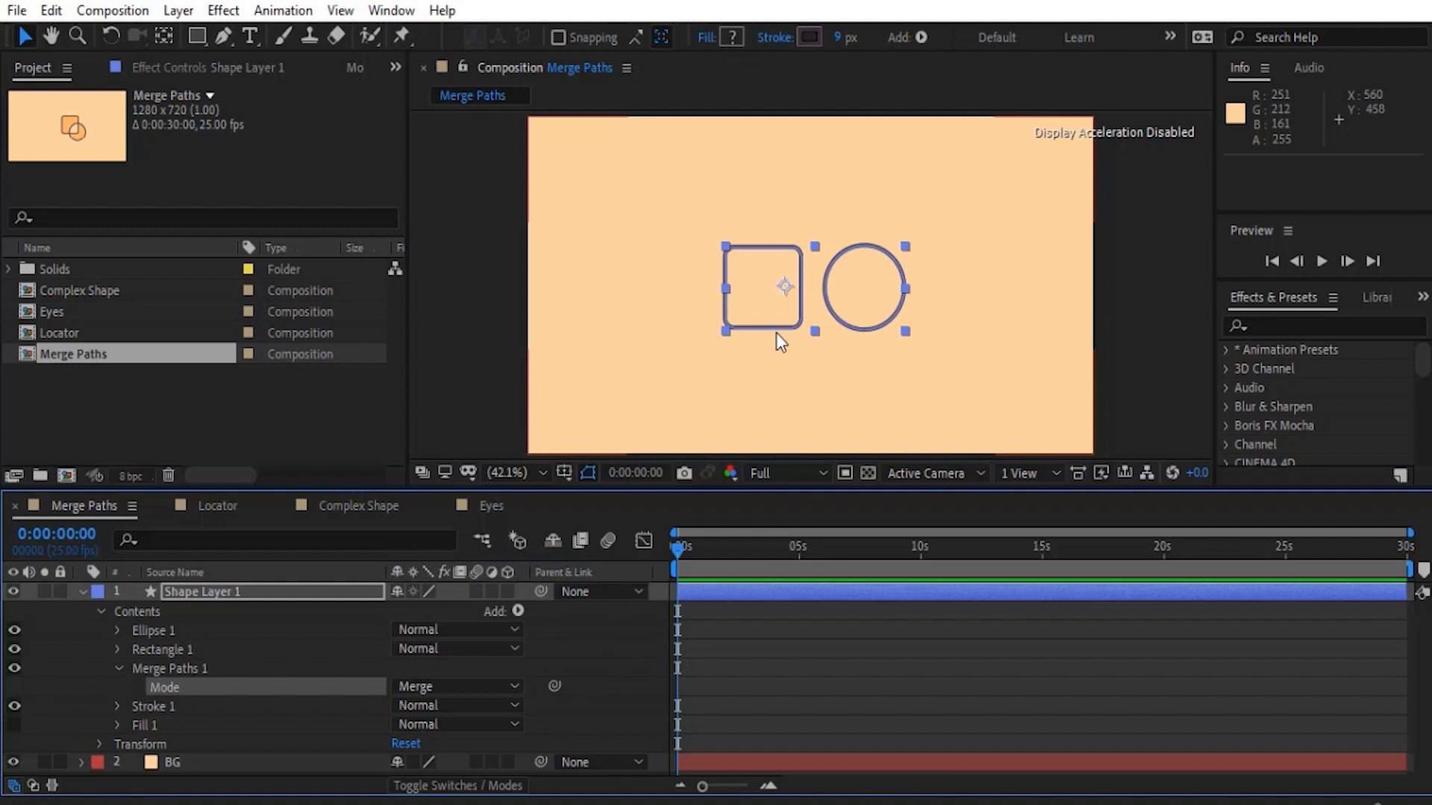
click(123, 675)
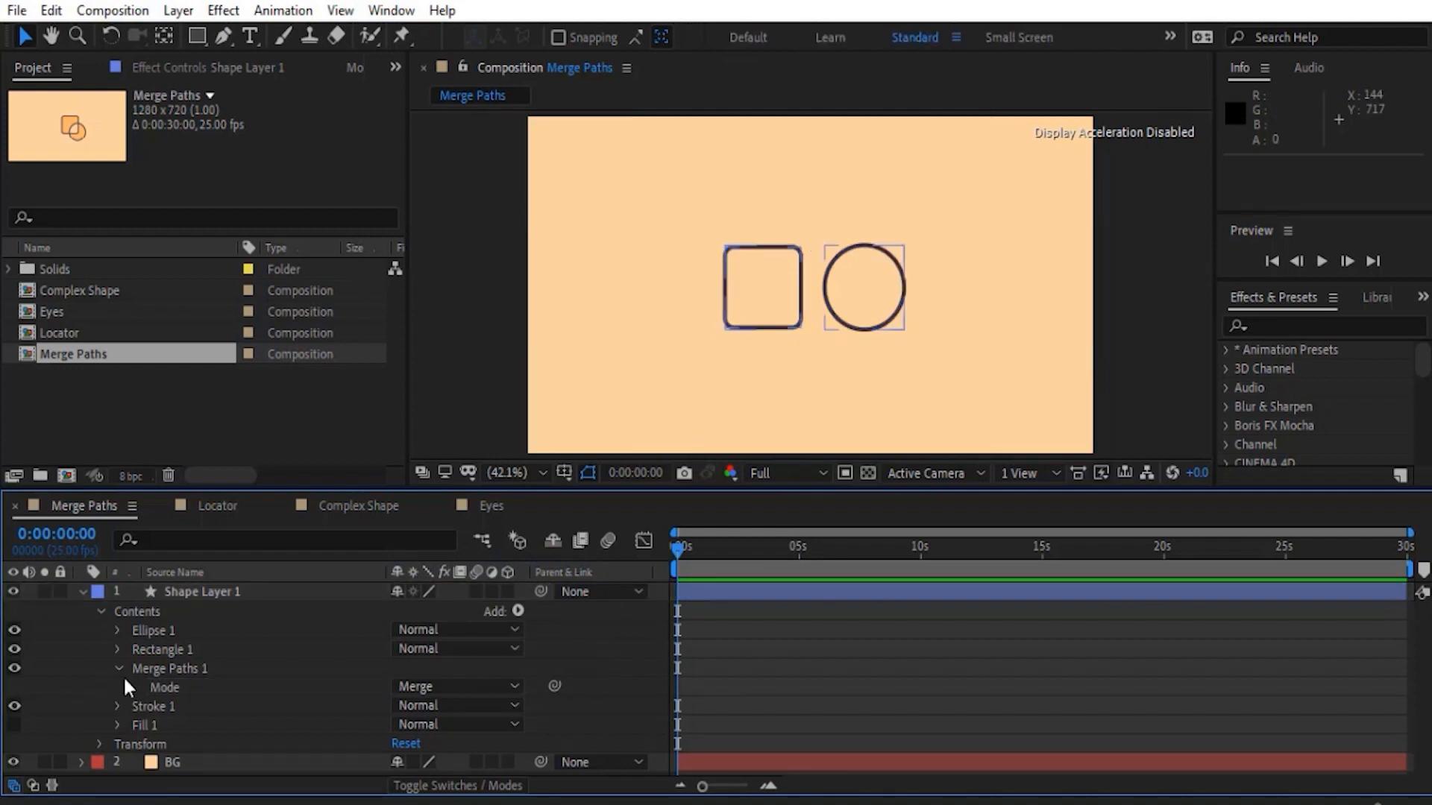
- Show Fill 1 again, turn off Merge Paths 1, and select Ellipse 1
click(13, 724)
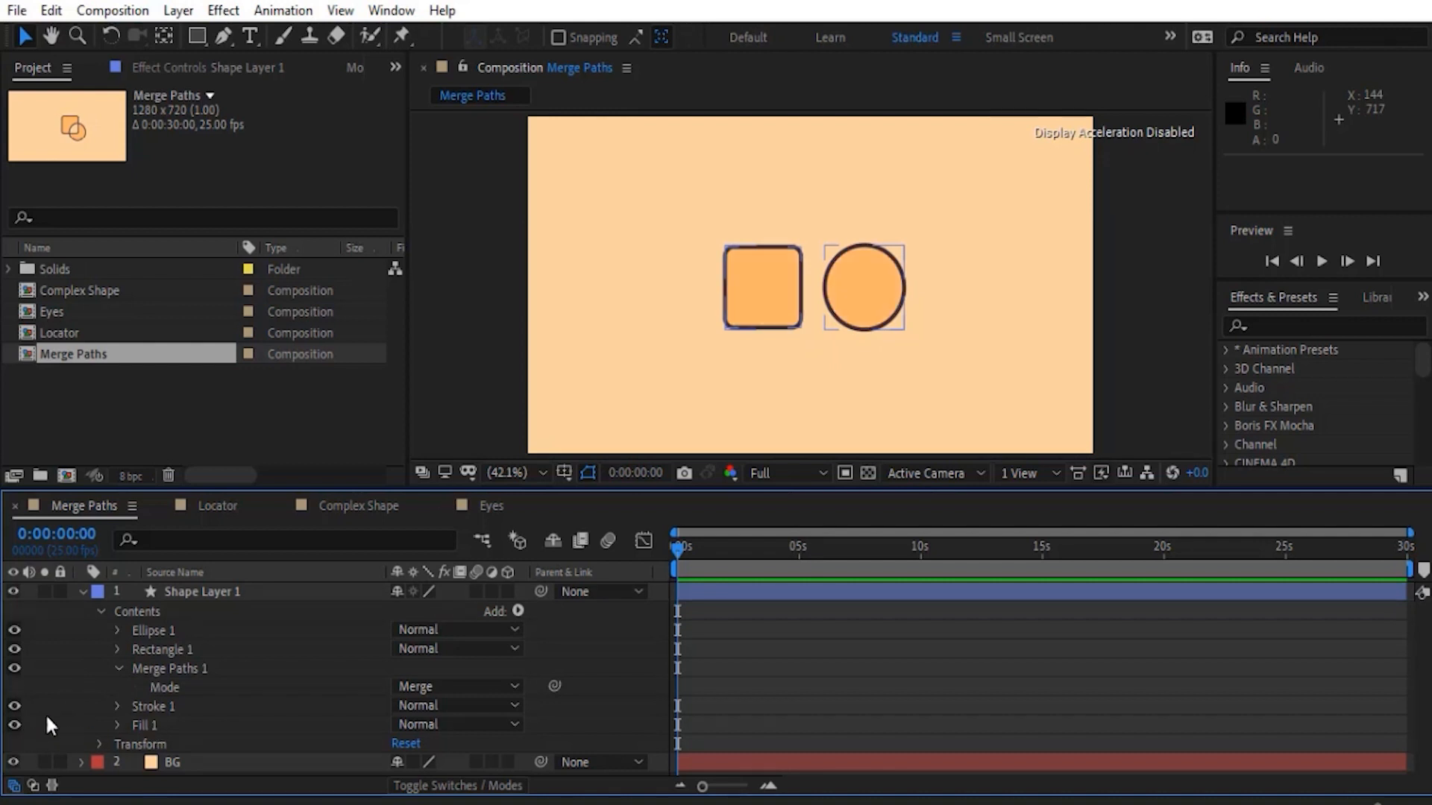
click(155, 670)
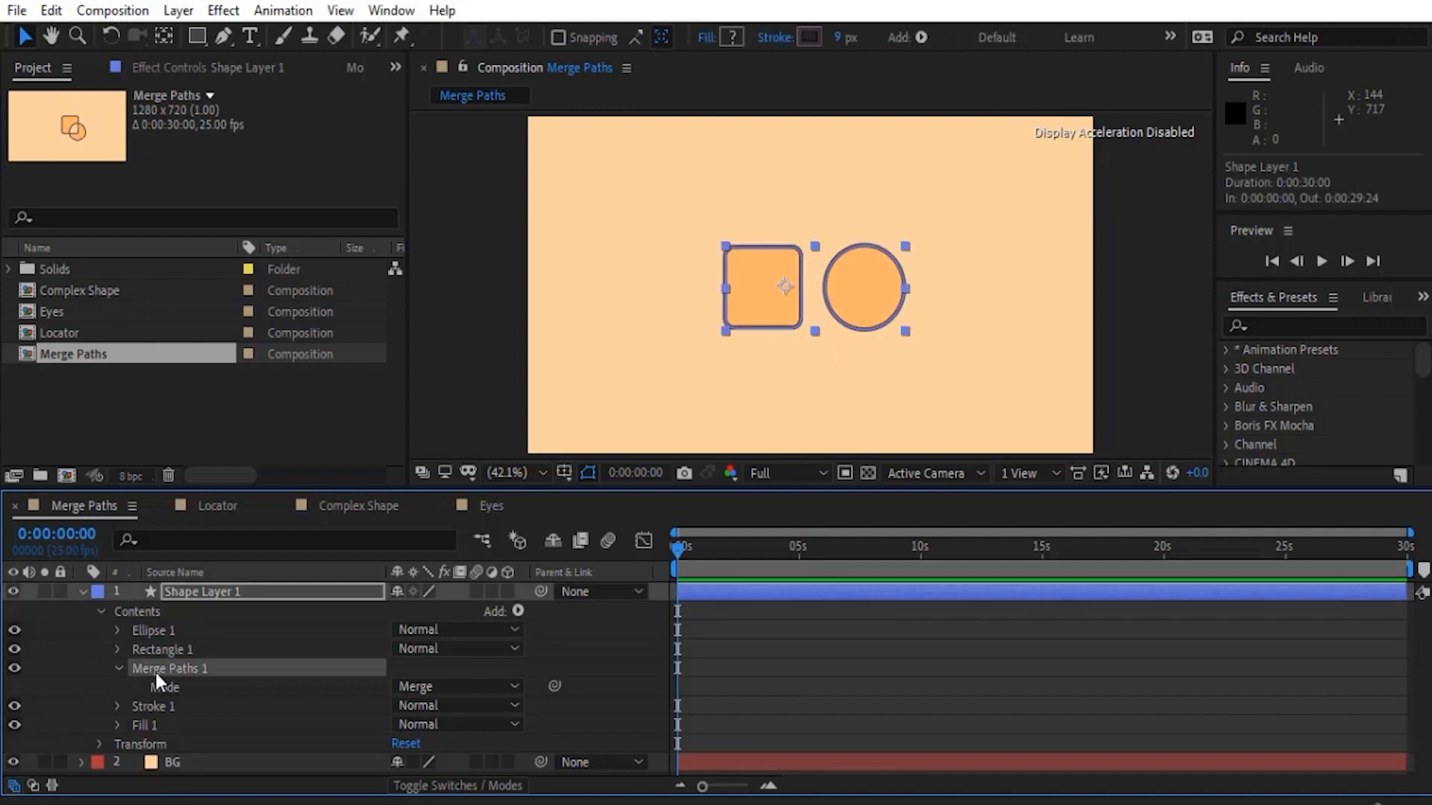
click(14, 668)
click(57, 659)
click(153, 631)
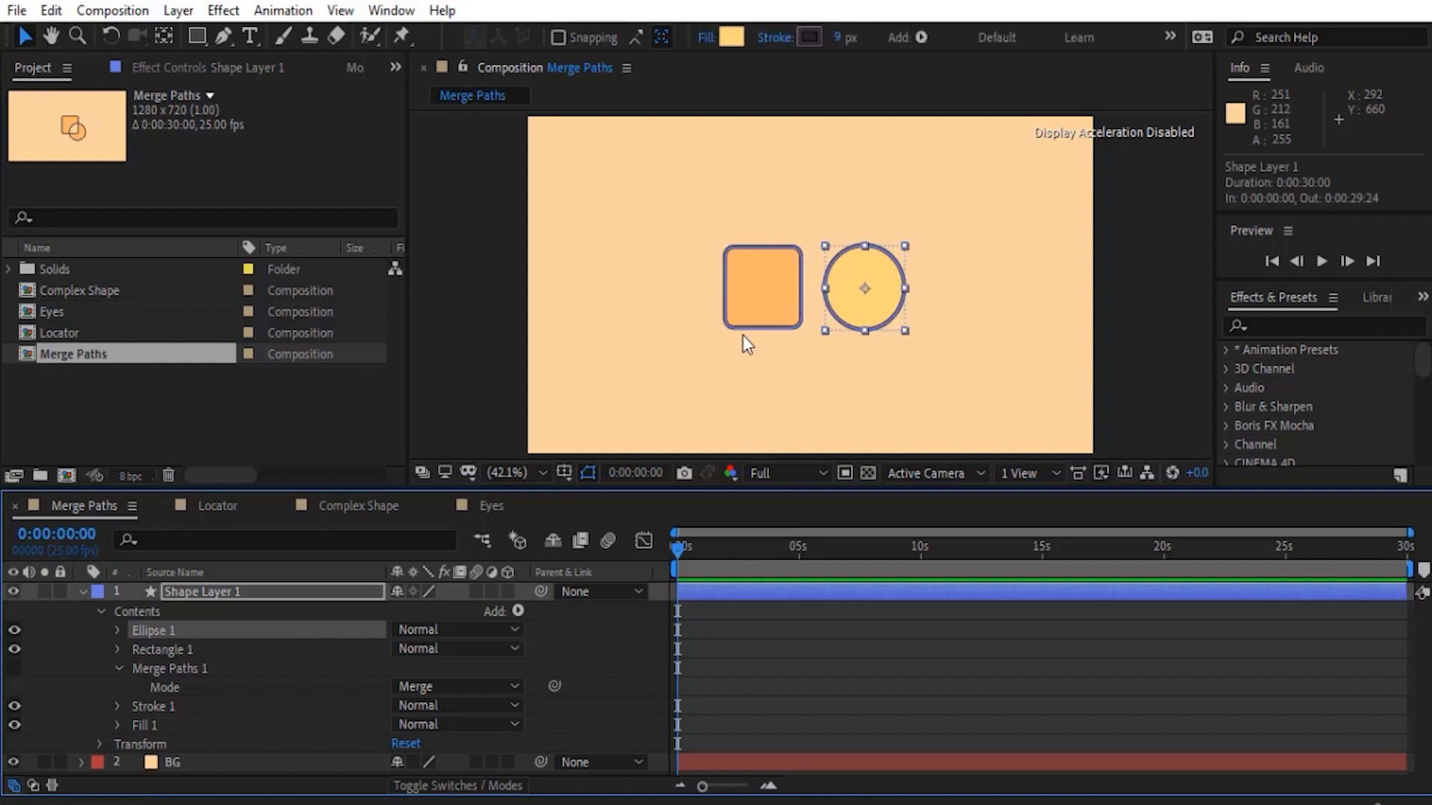
- Move Rectangle 1 to the right so that it partly overlaps the circle
click(192, 649)
drag(759, 297, 820, 299)
click(87, 635)
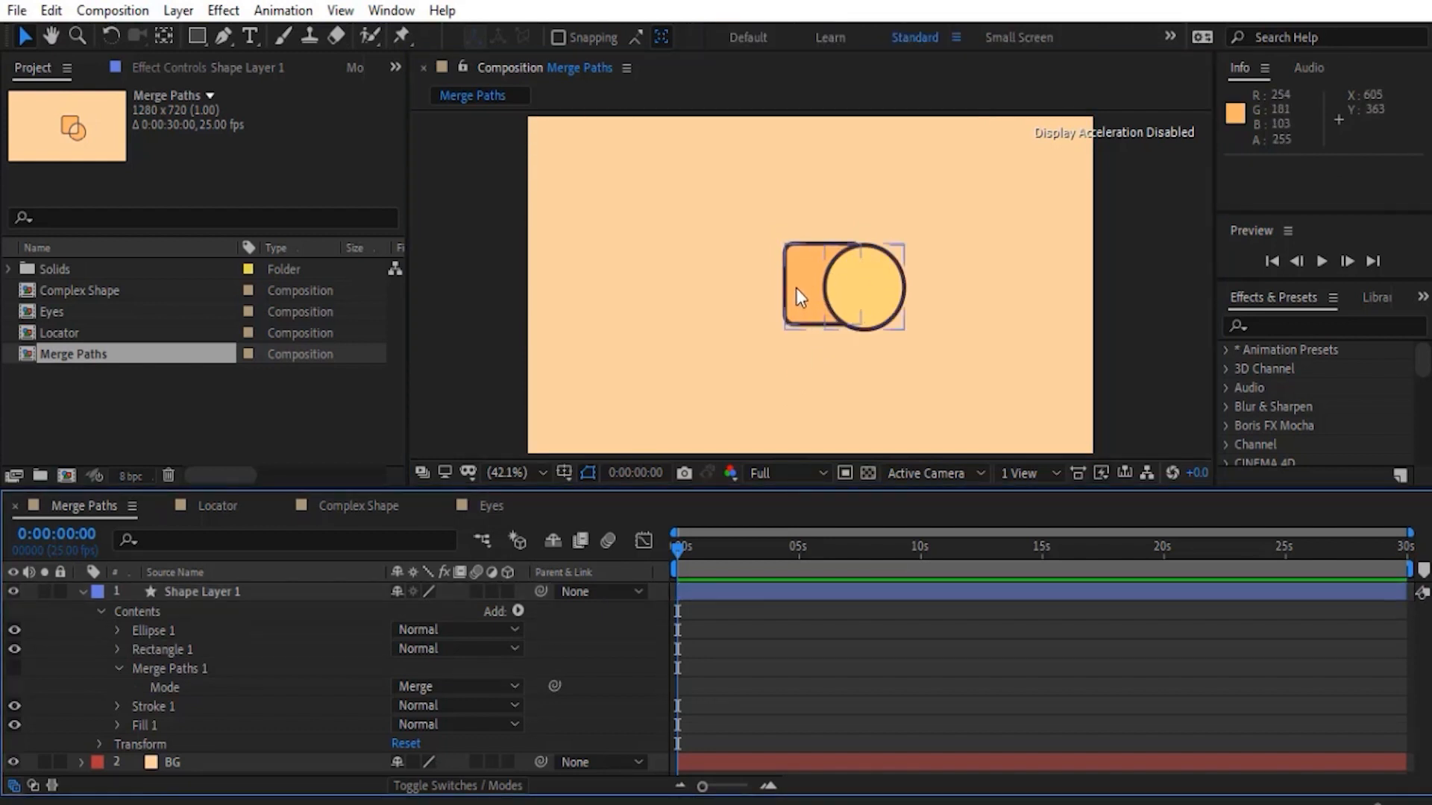
- Turn Merge Paths 1 back on and select the shared Fill 1 to check it on the overlapping shapes
click(135, 669)
click(14, 668)
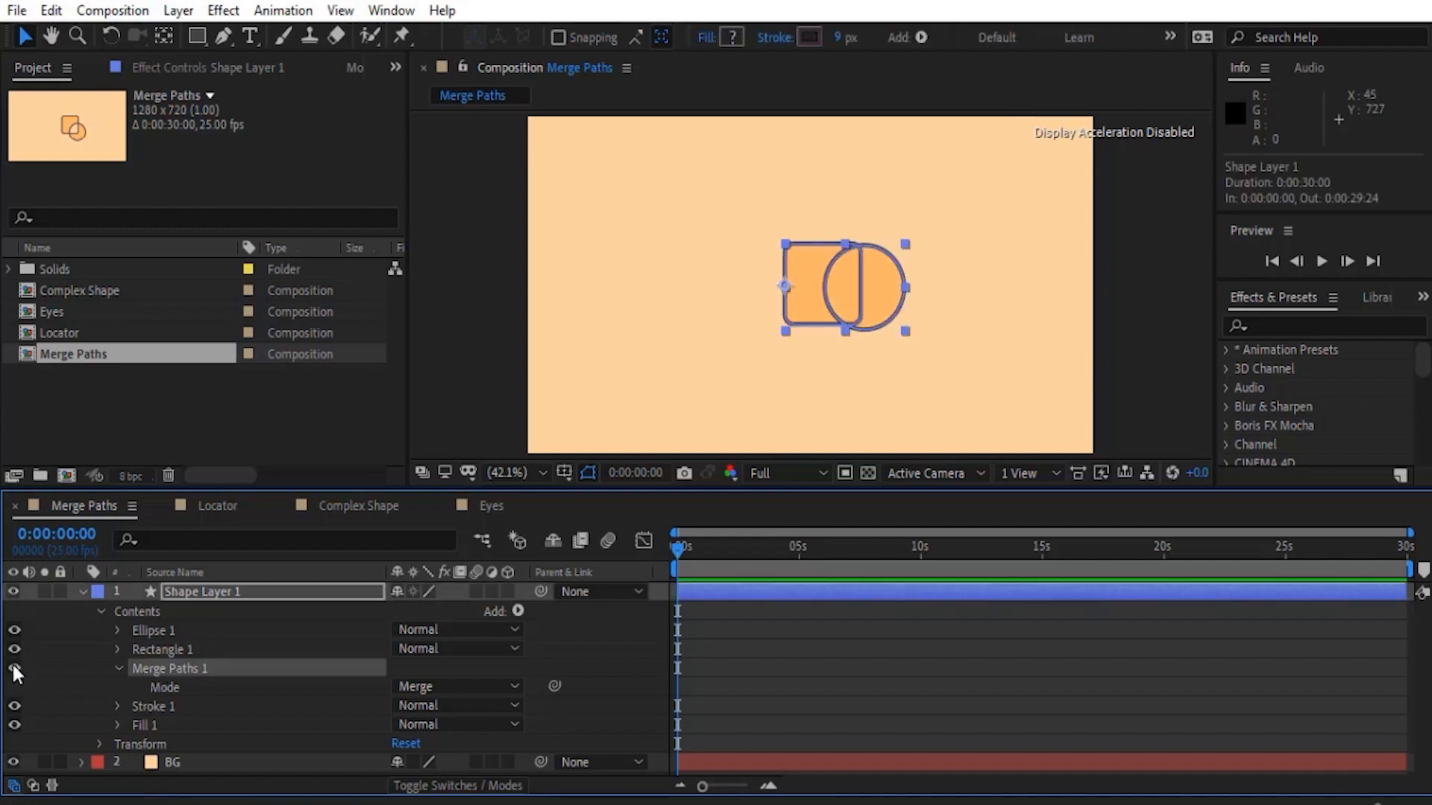
click(93, 701)
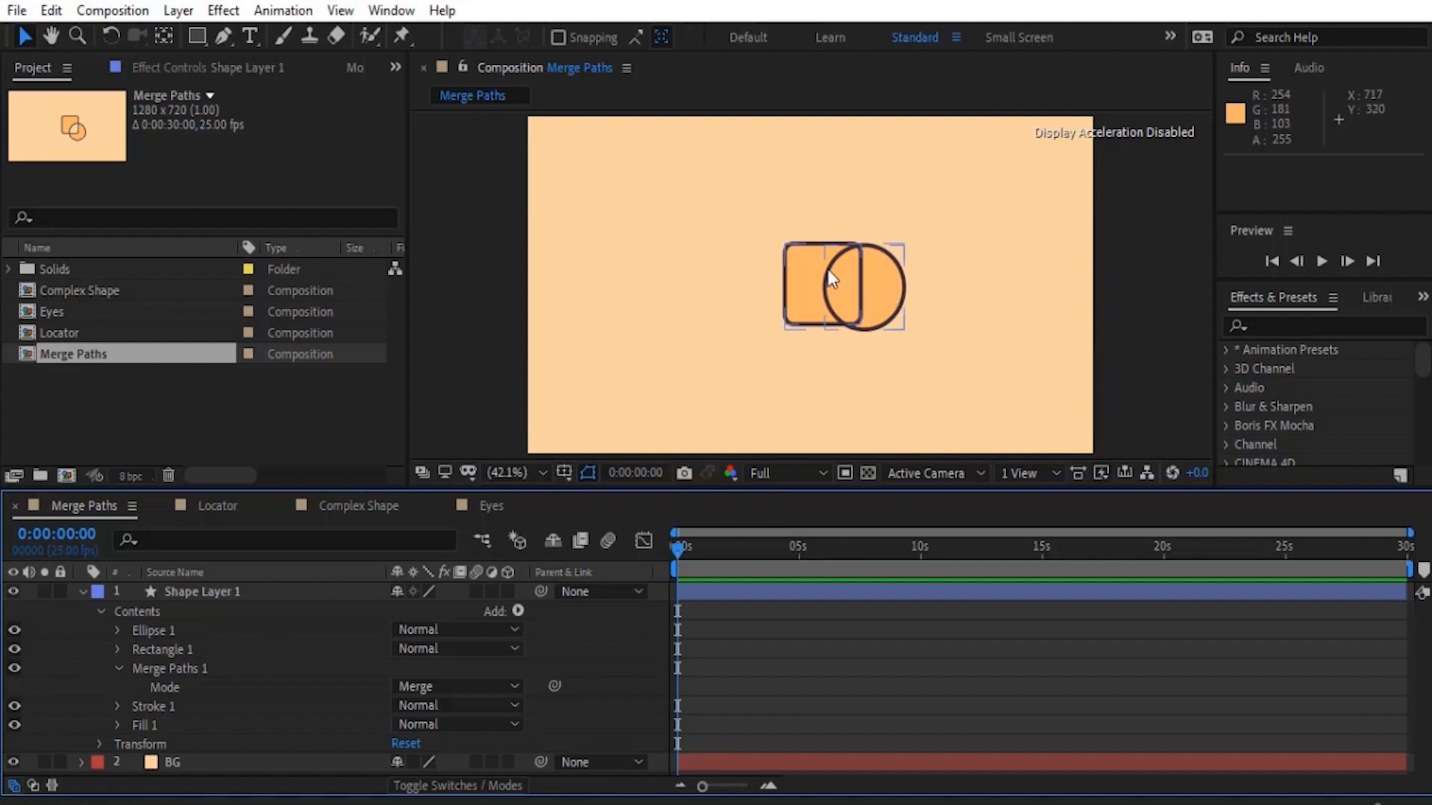
click(152, 725)
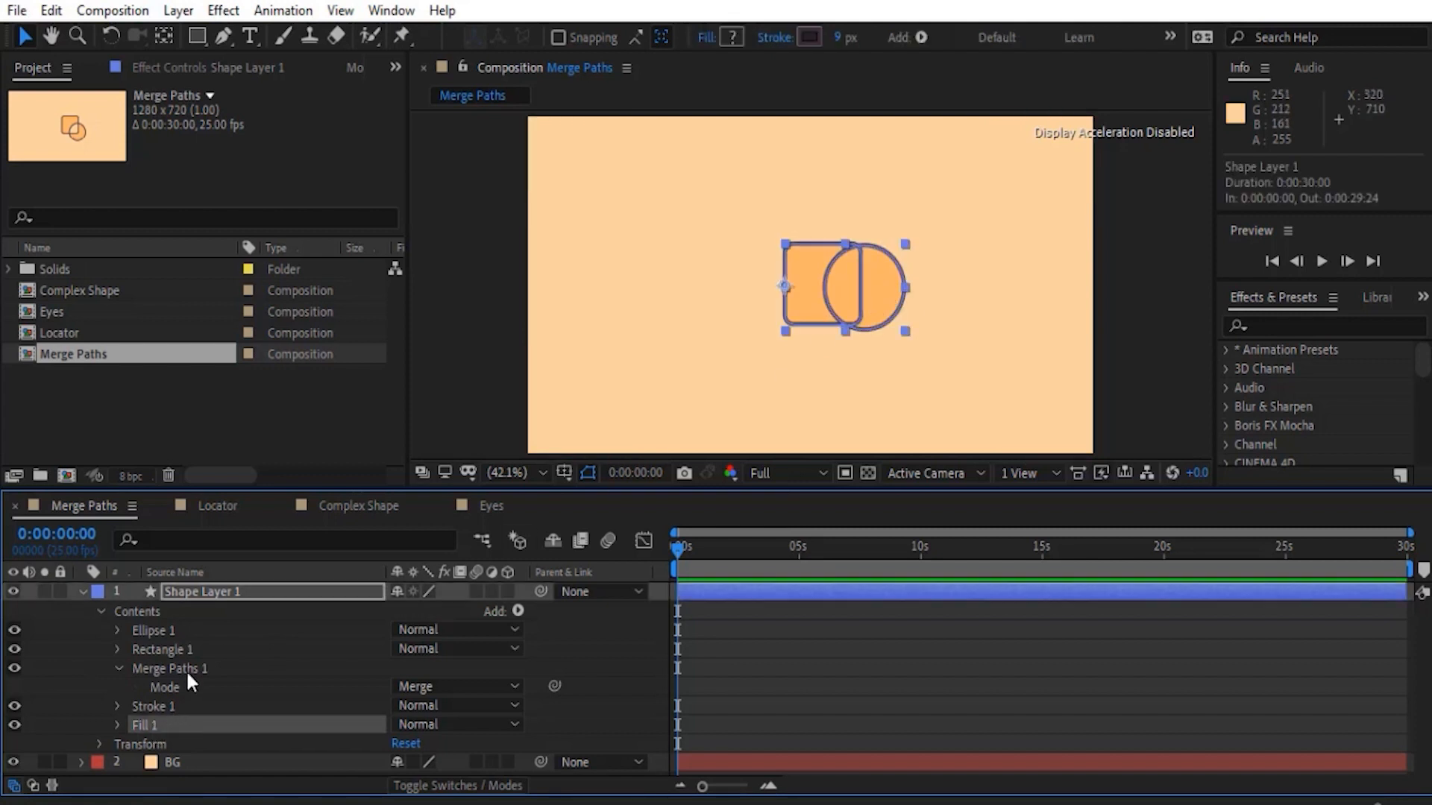
click(775, 377)
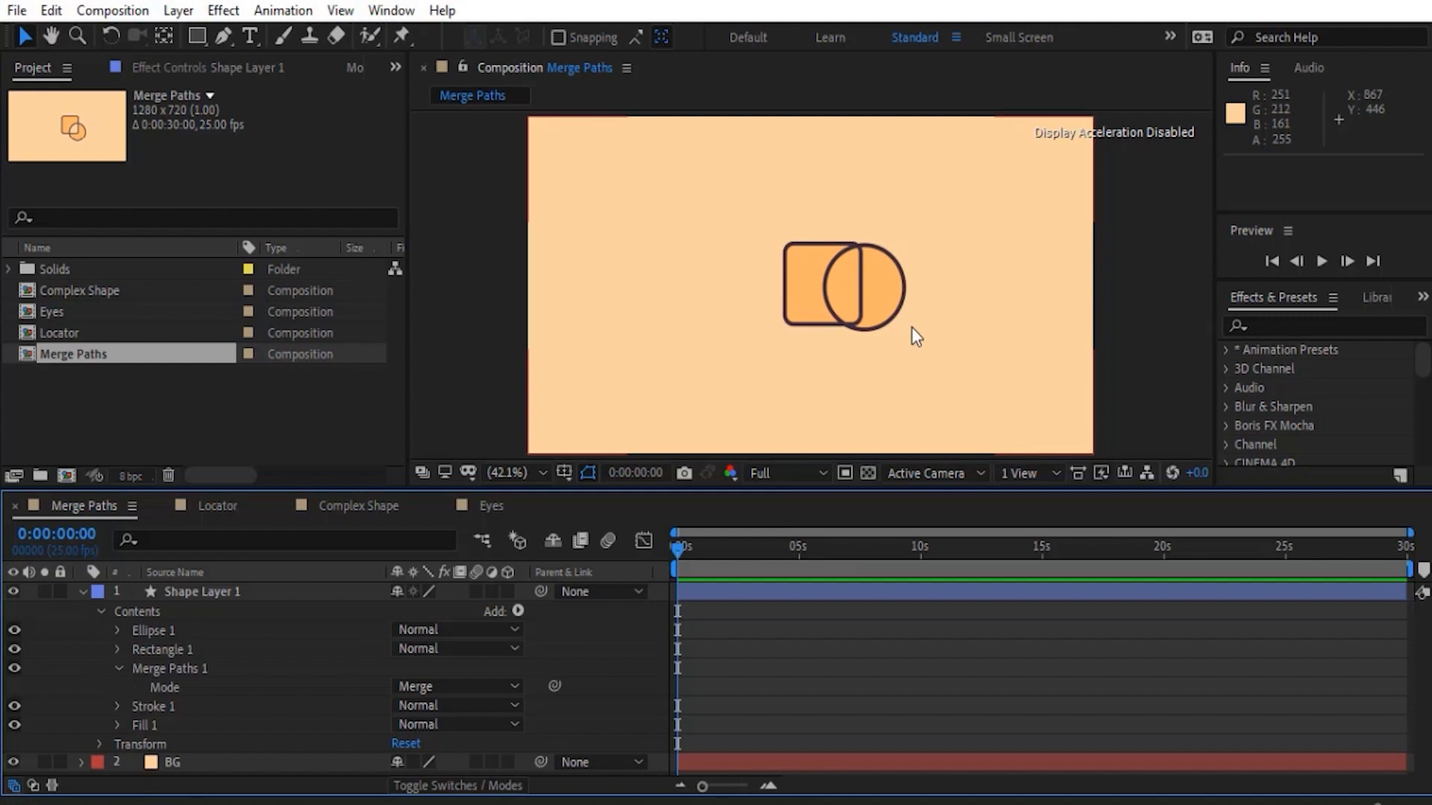
- Hide Fill 1 and move Rectangle 1 back to the left, clear of the circle
click(352, 666)
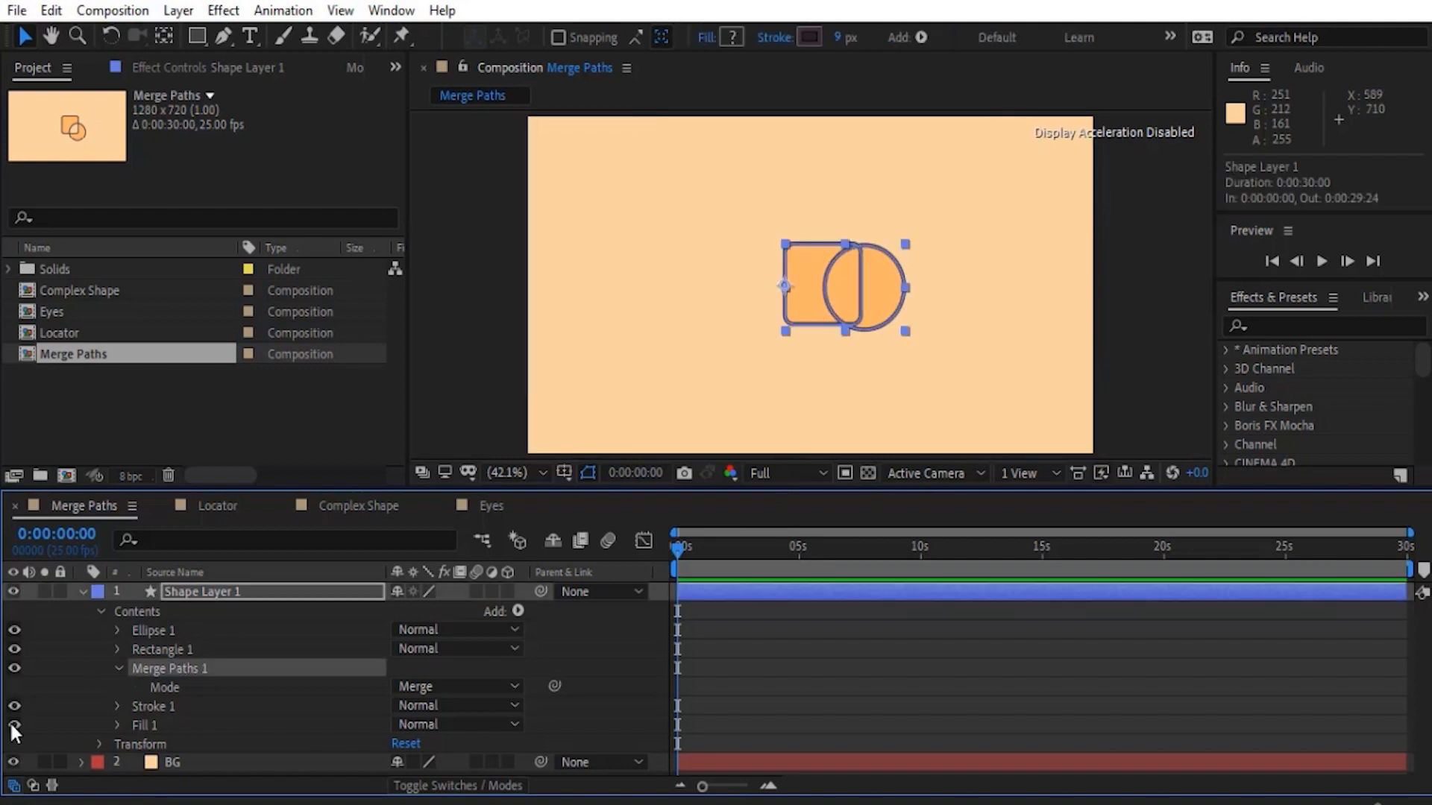
click(15, 724)
click(64, 677)
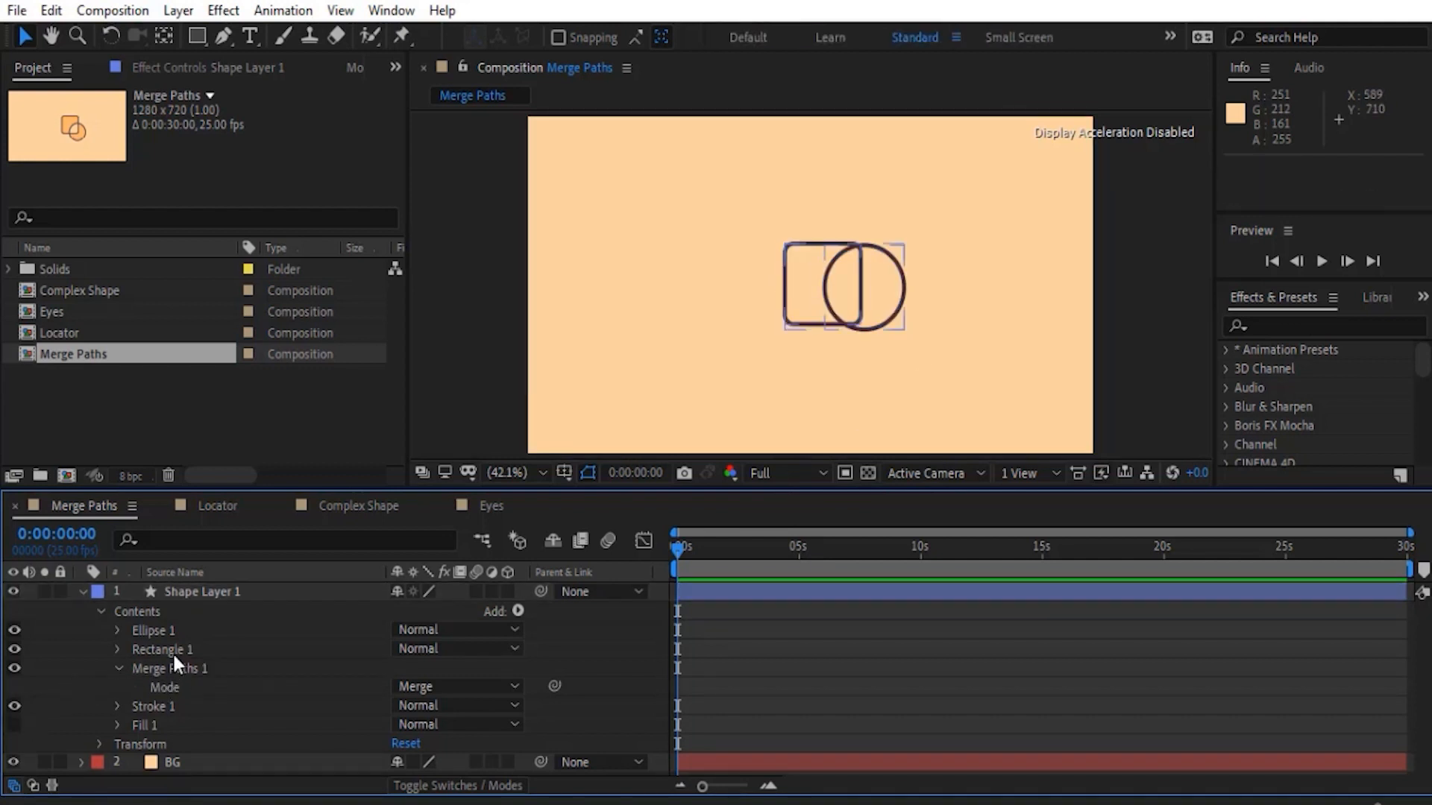
click(173, 649)
drag(783, 302, 750, 294)
- Set the Merge Paths 1 mode to Add and reposition the rectangle and ellipse so the circle overlaps the square's lower-right corner
click(455, 686)
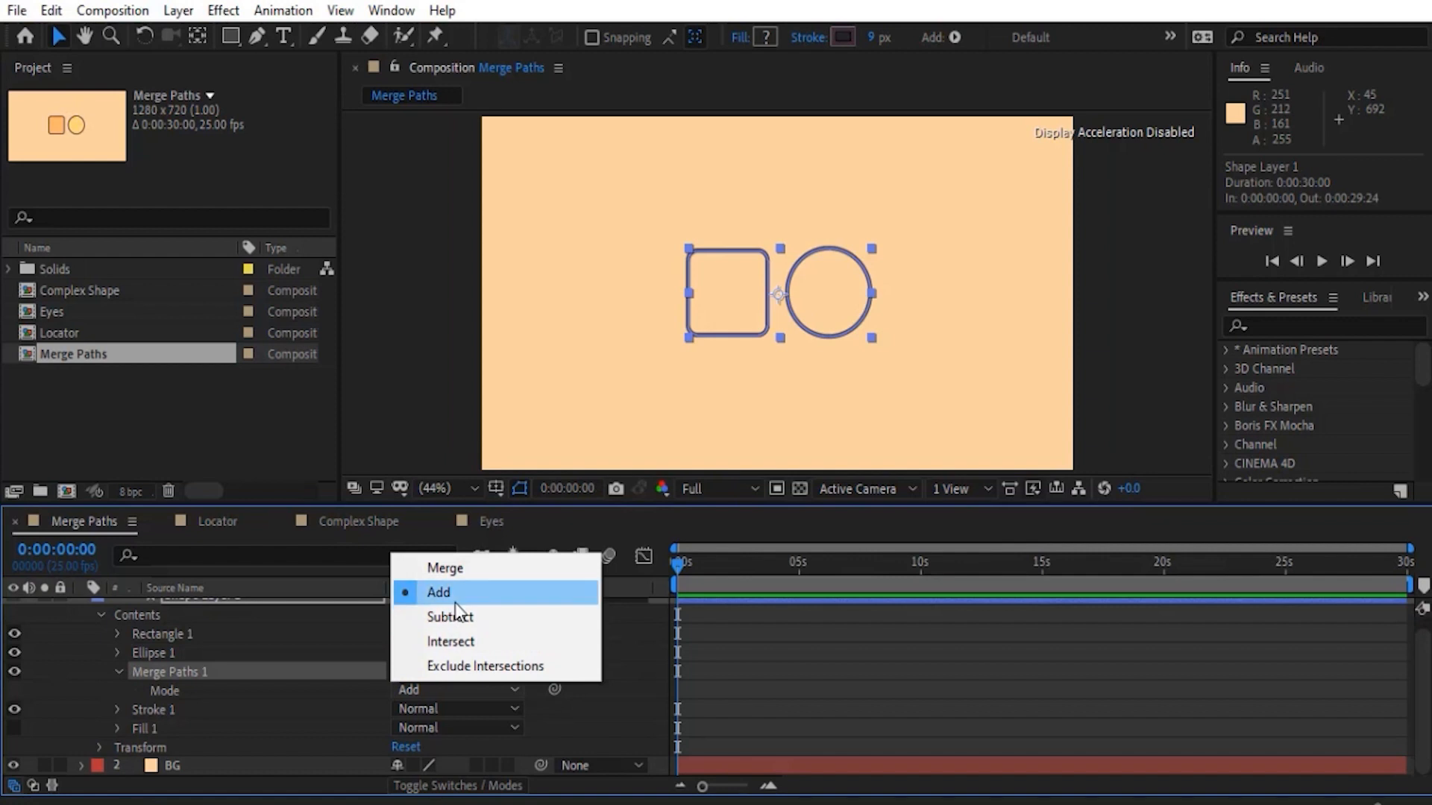
click(442, 592)
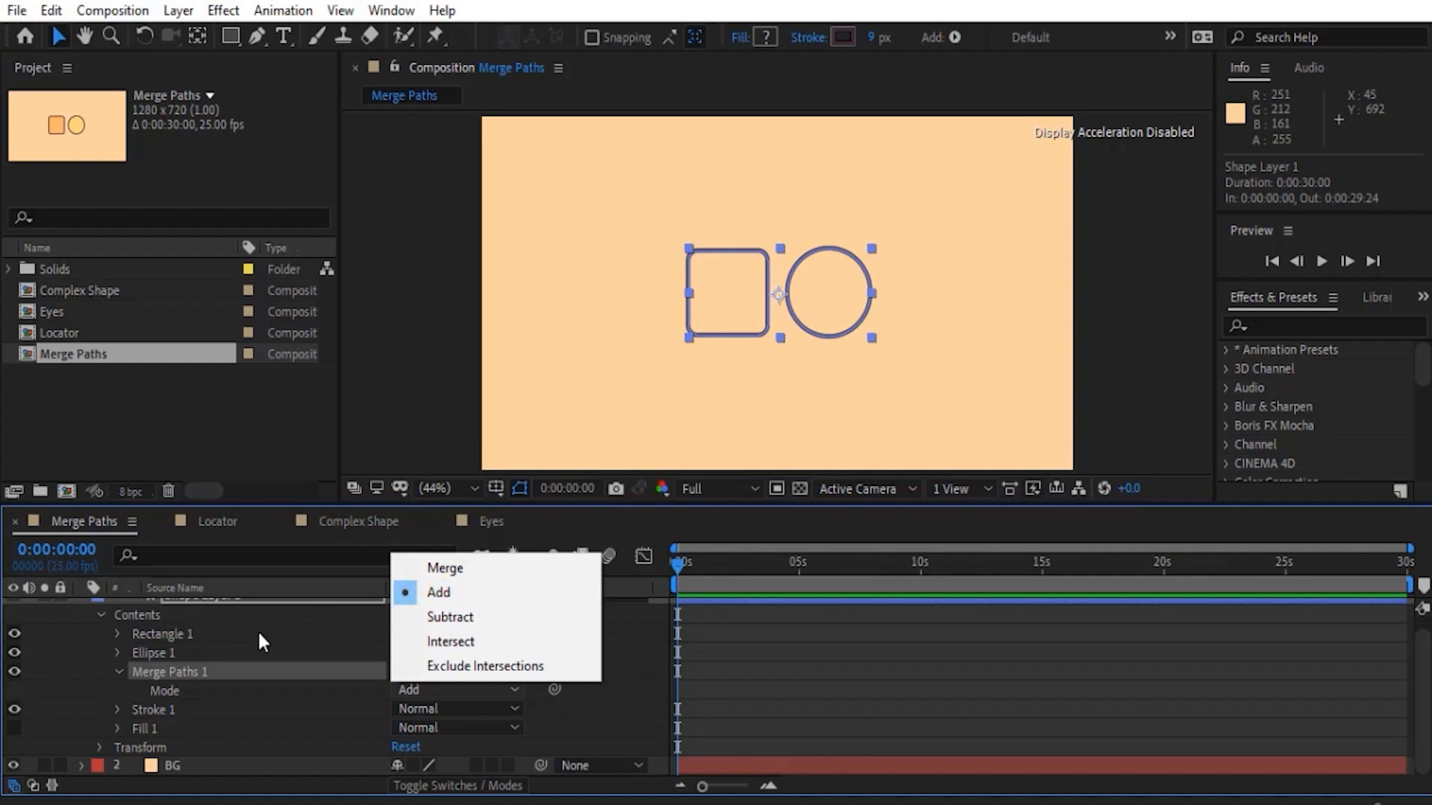
click(184, 632)
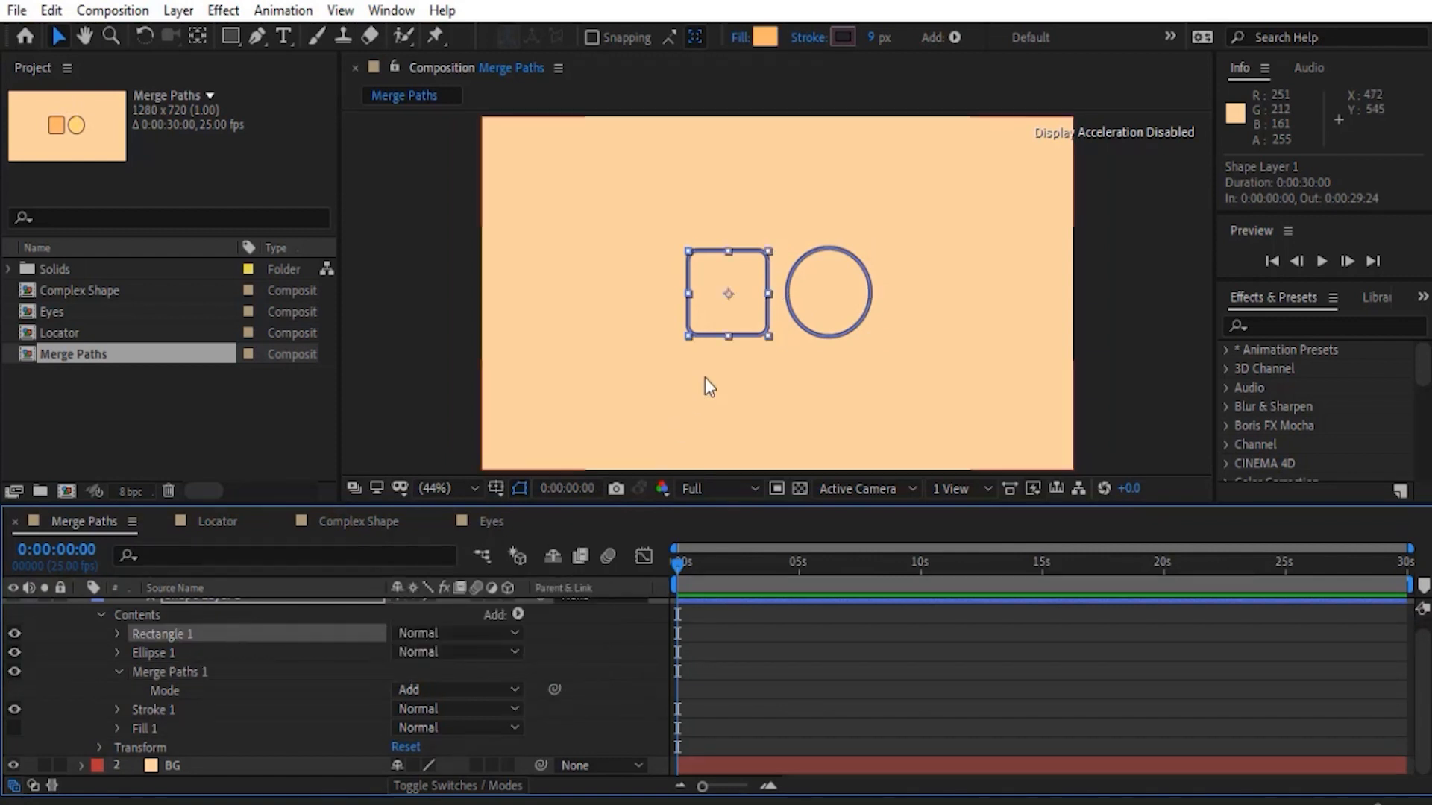
drag(723, 312, 857, 348)
click(78, 697)
click(103, 674)
key(ctrl+z)
click(177, 650)
click(962, 671)
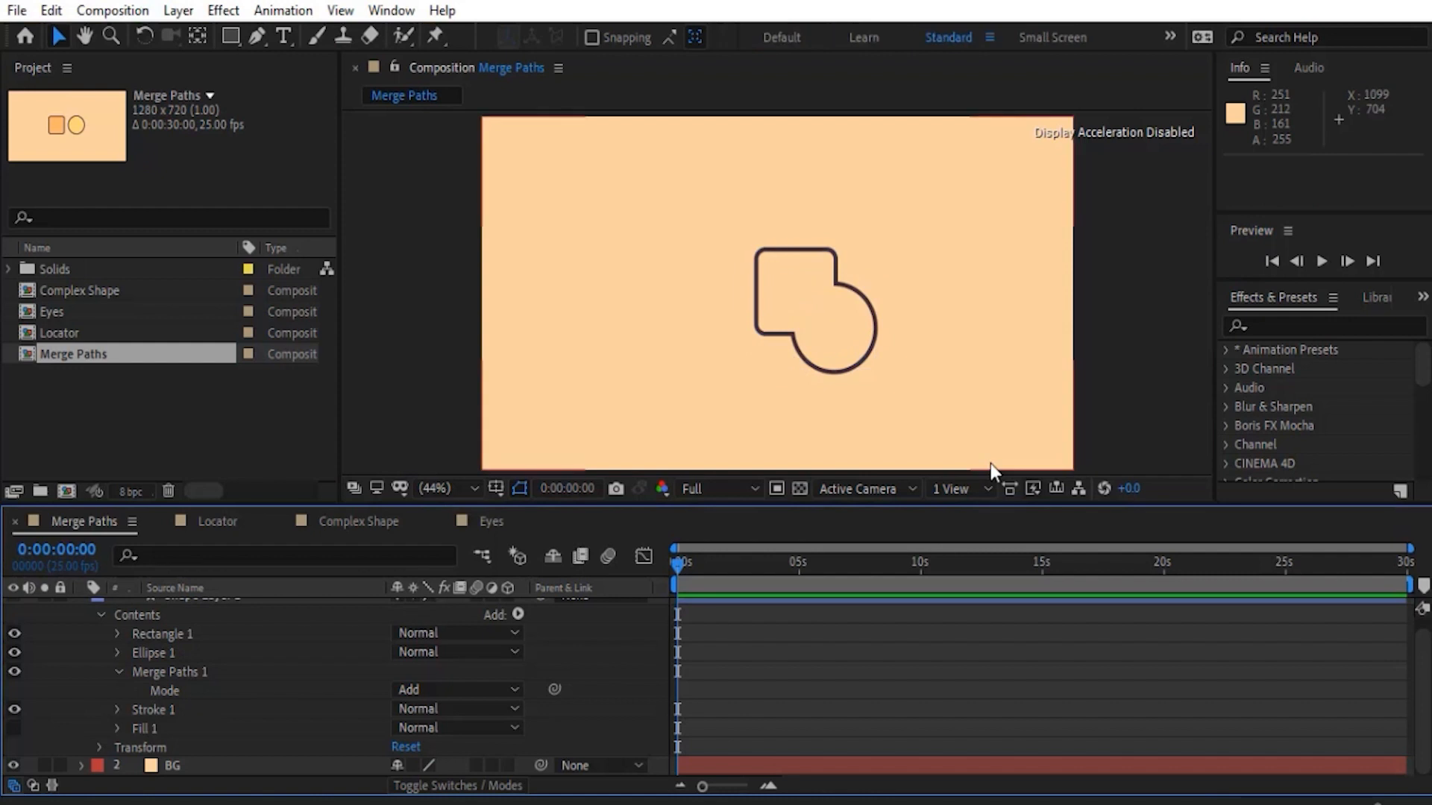
- Show Fill 1 and set its color to the orange sampled from the square in the composition's project thumbnail
click(14, 728)
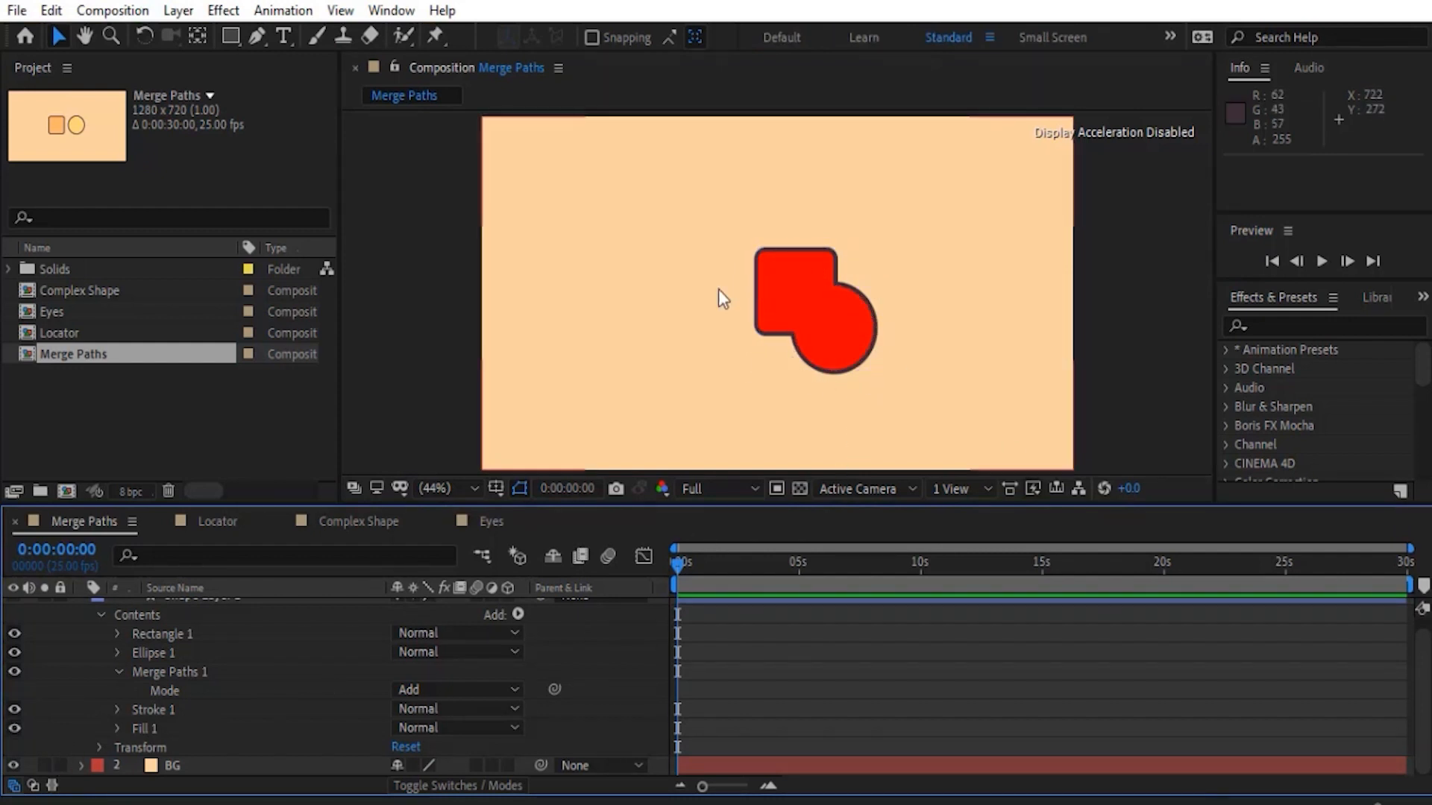
click(159, 728)
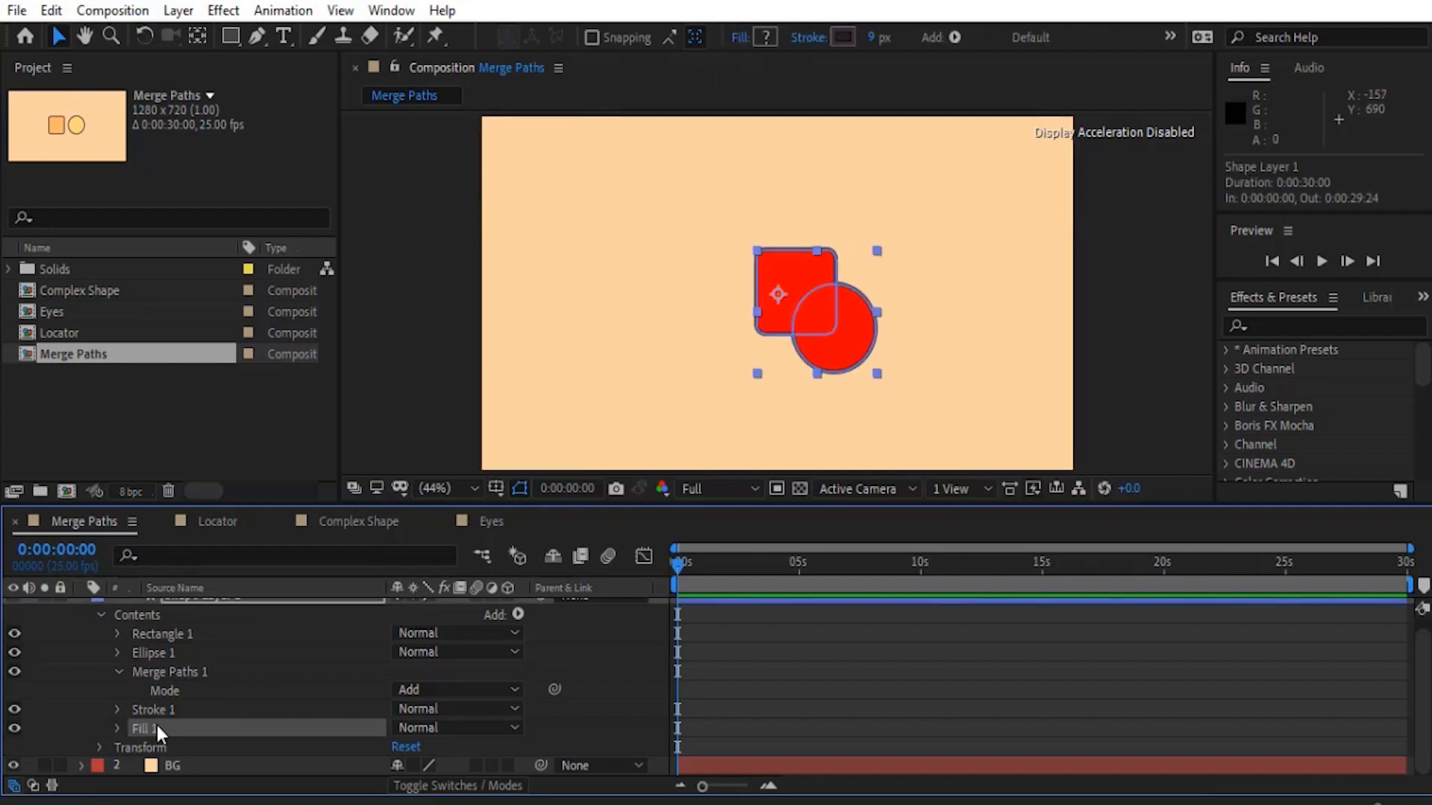
click(117, 731)
click(435, 744)
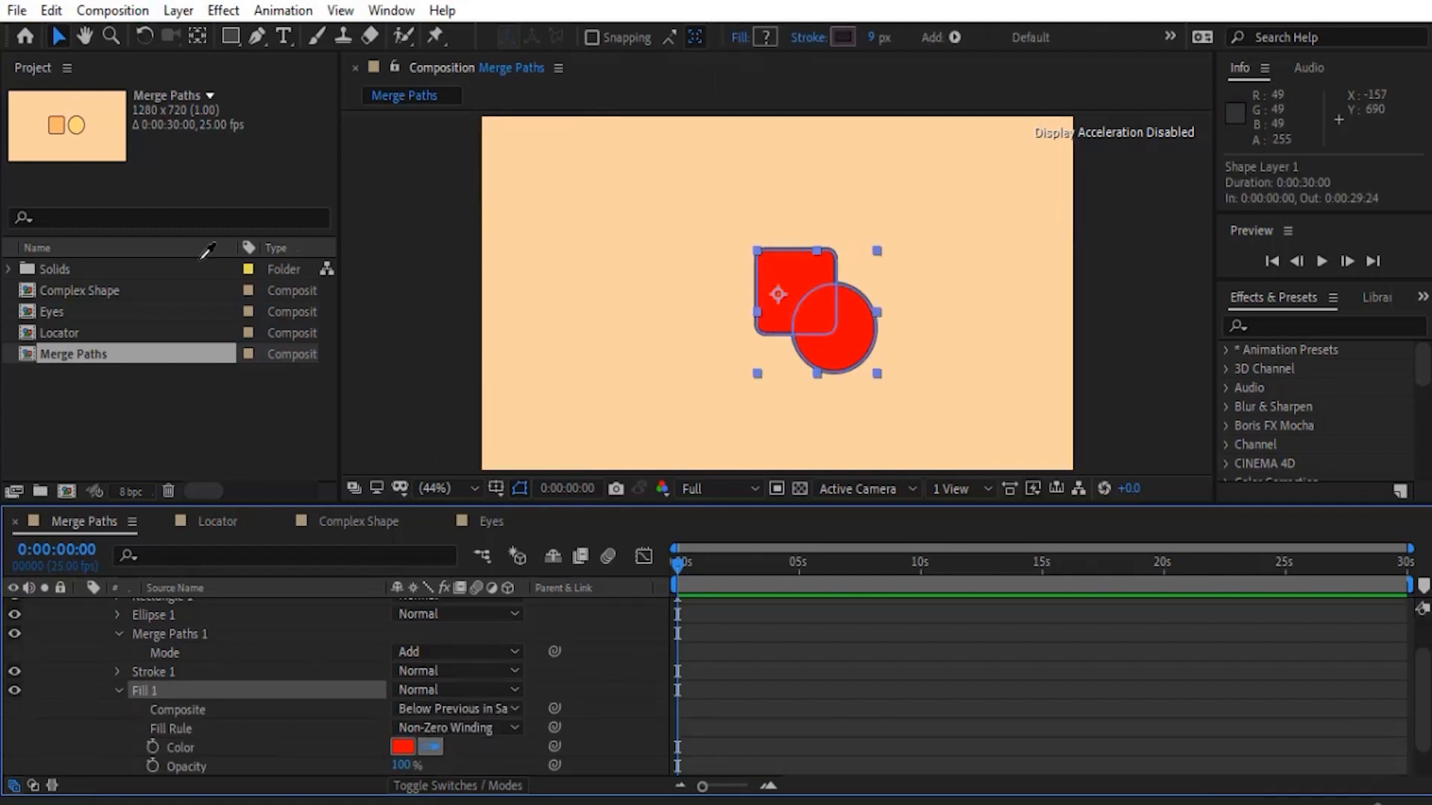
click(56, 124)
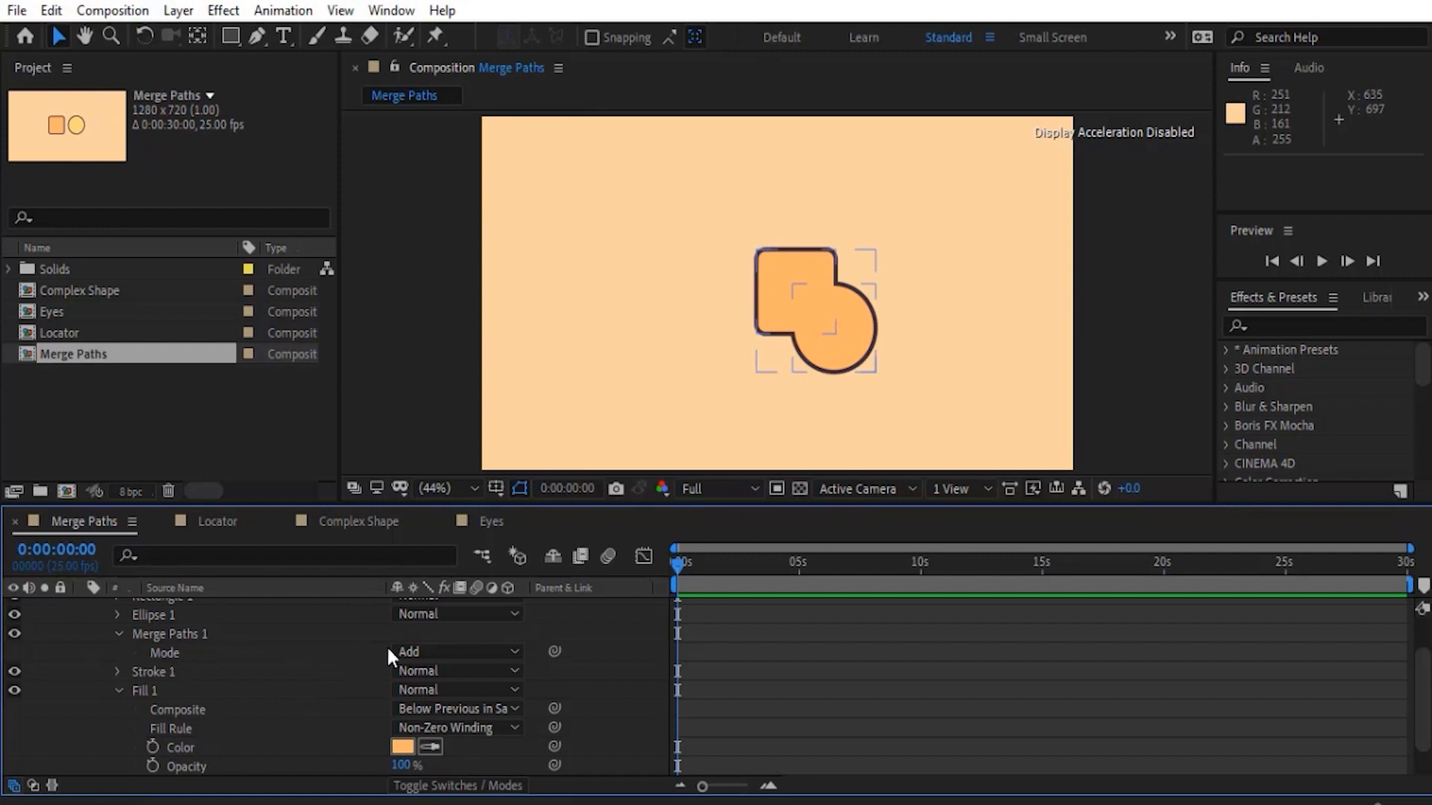
- Change the Merge Paths 1 mode to Subtract and deselect the shape layer
click(406, 651)
click(447, 725)
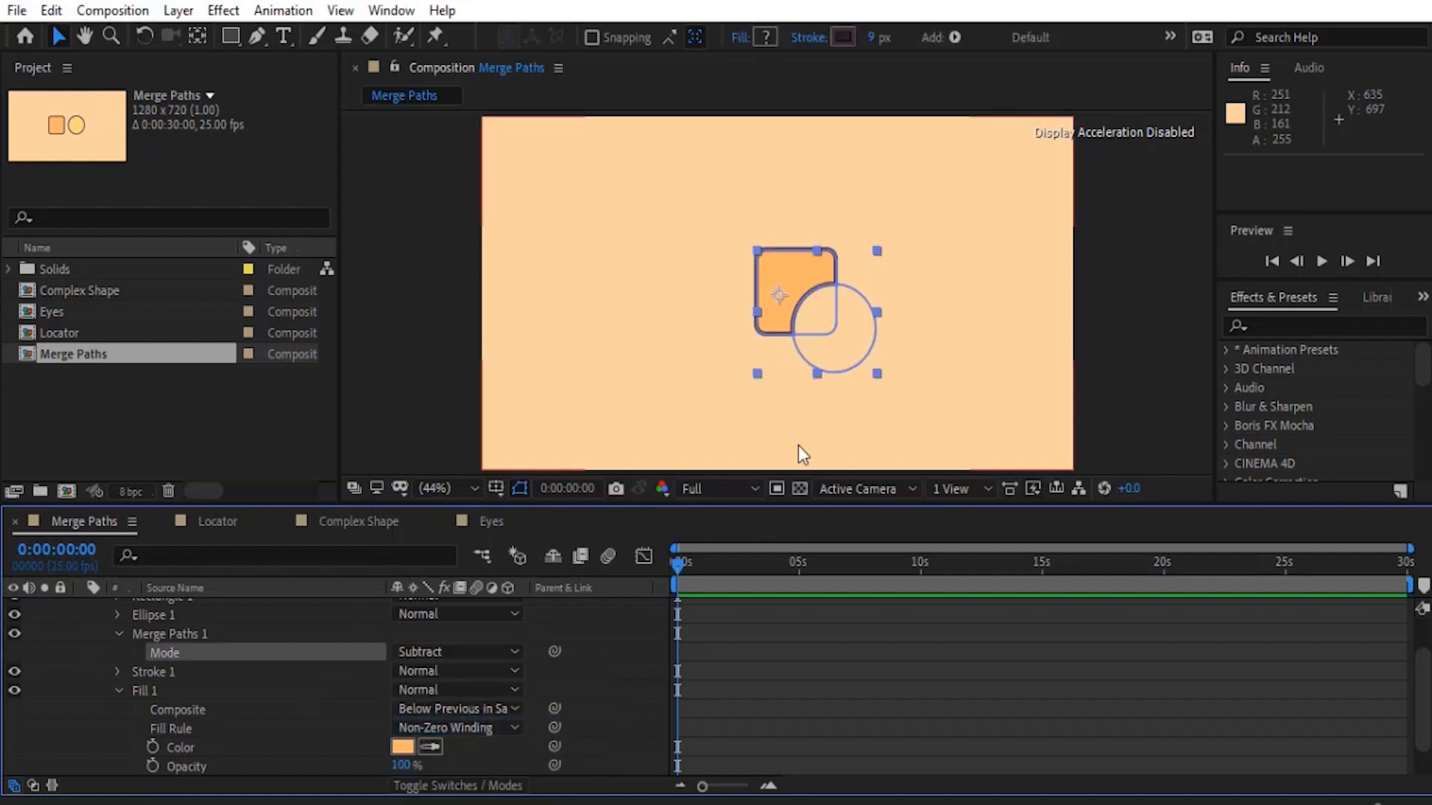
click(801, 453)
- Reorder Shape Layer 1's contents so Ellipse 1 sits above Rectangle 1, making the square cut into the circle
scroll(187, 652, up, 2)
click(160, 646)
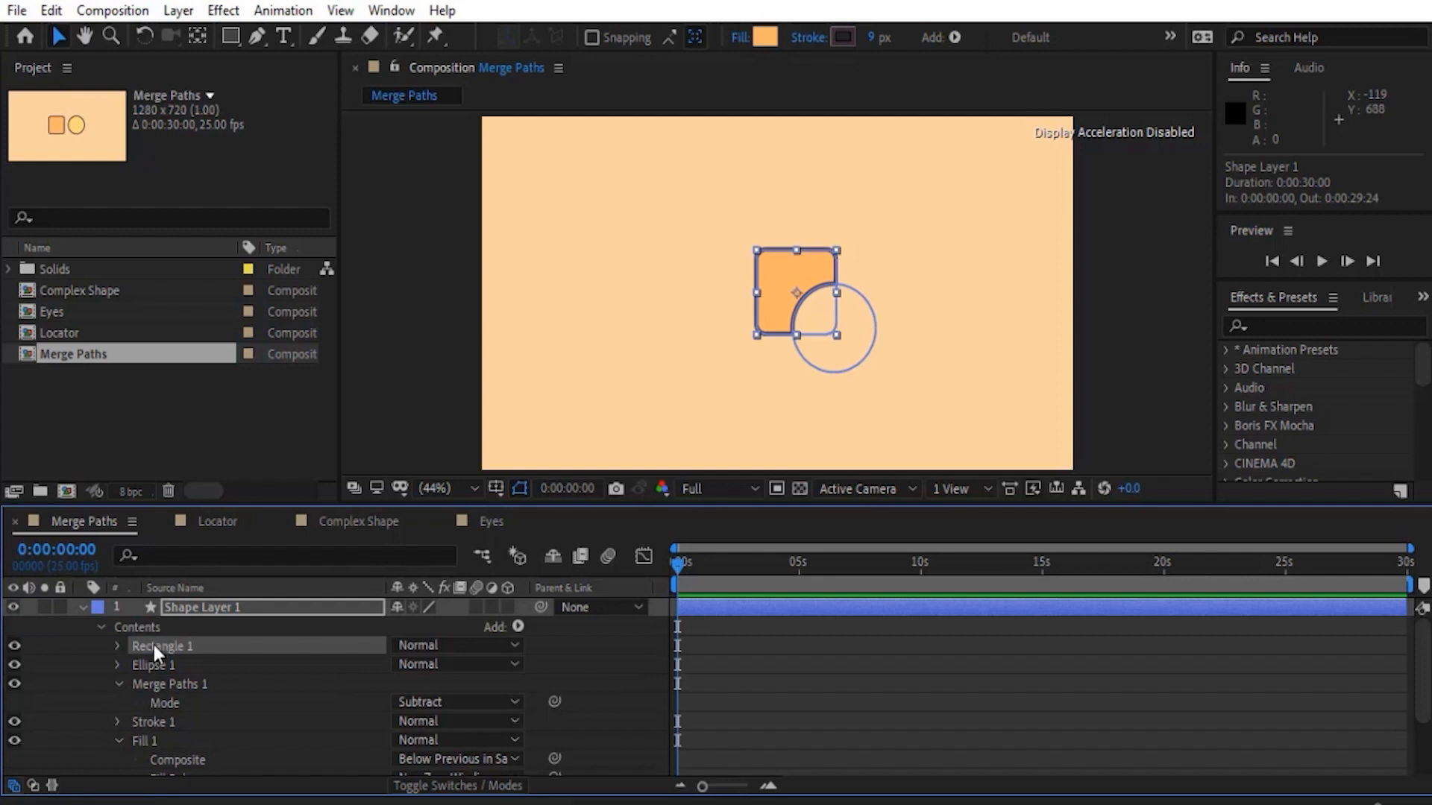
click(160, 664)
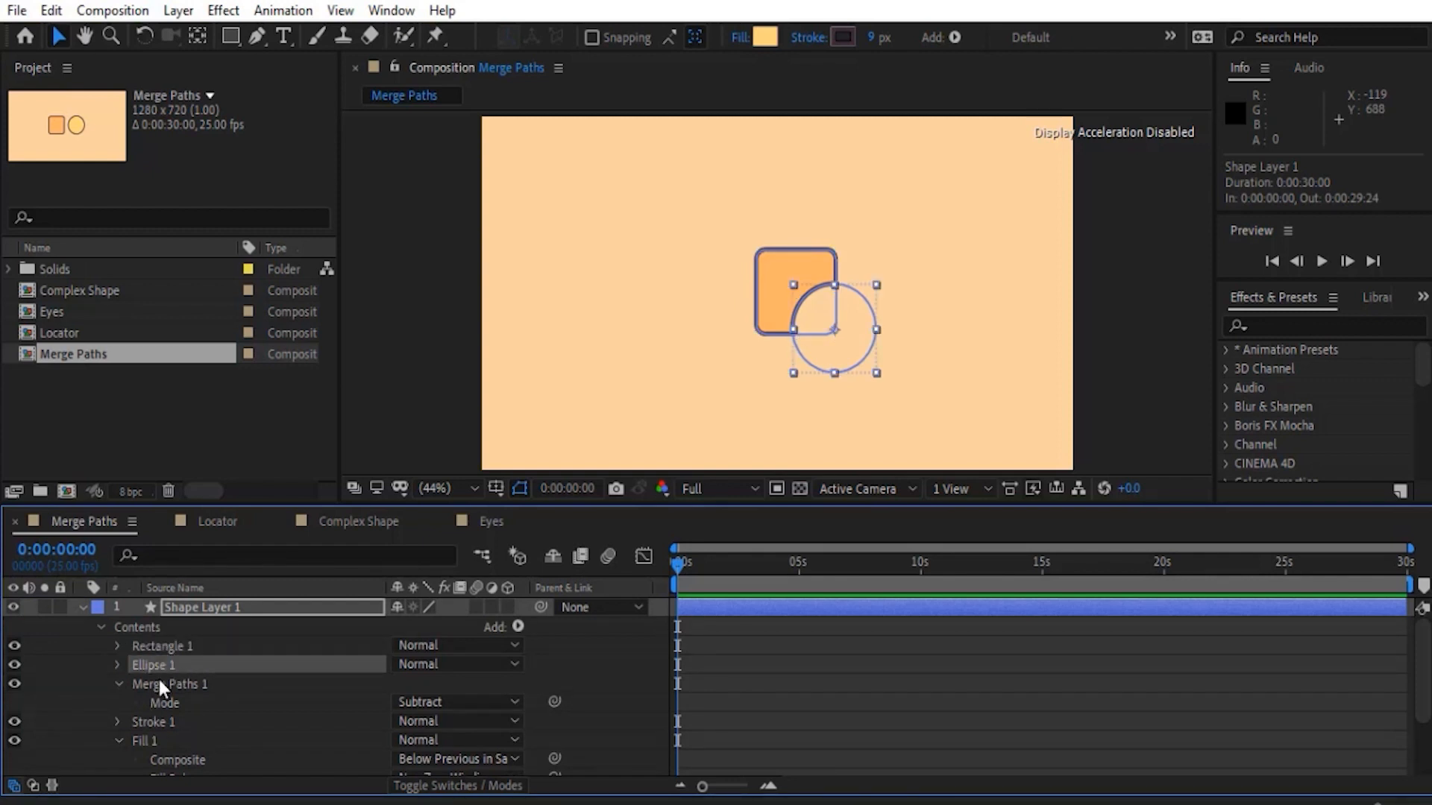
click(98, 699)
click(830, 332)
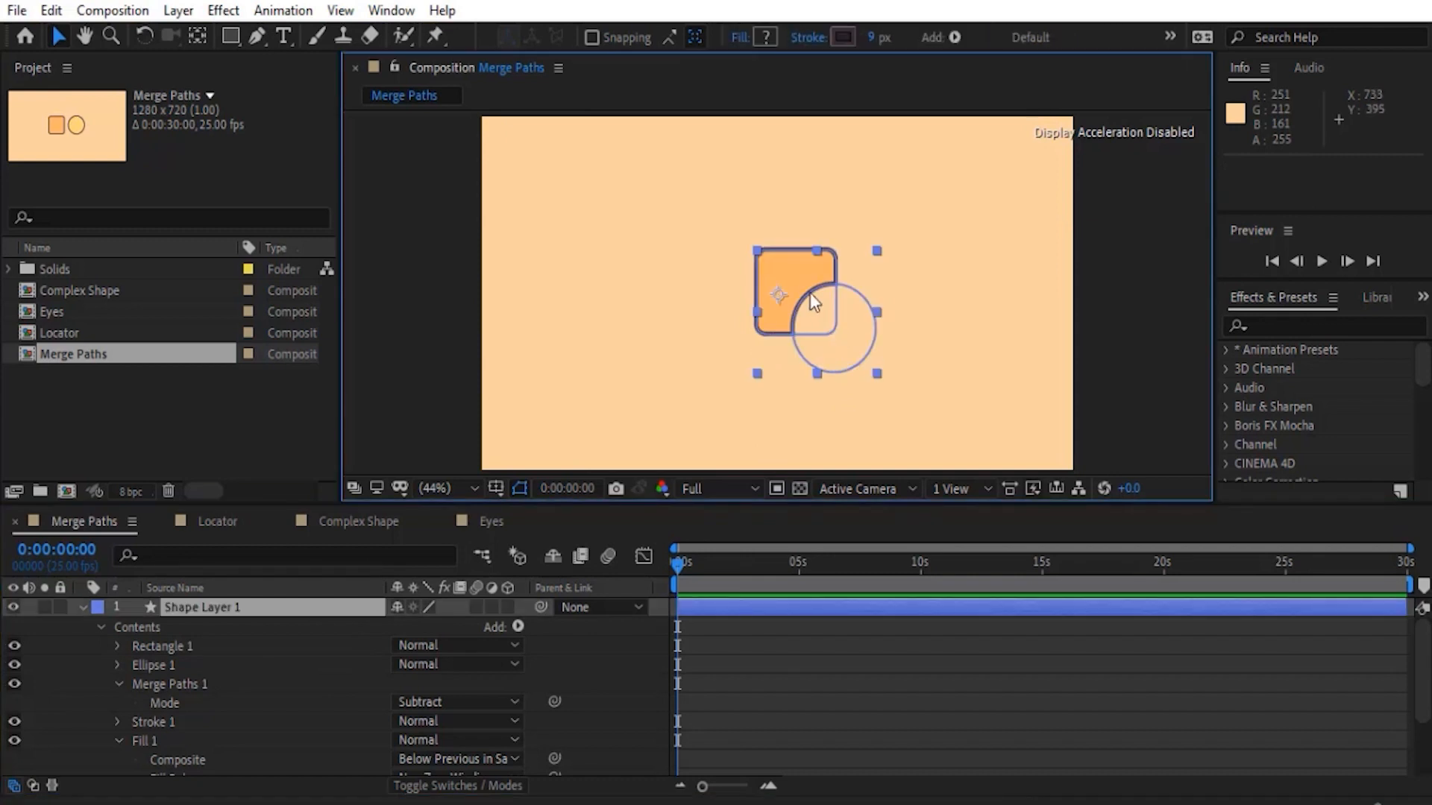
drag(148, 662, 154, 641)
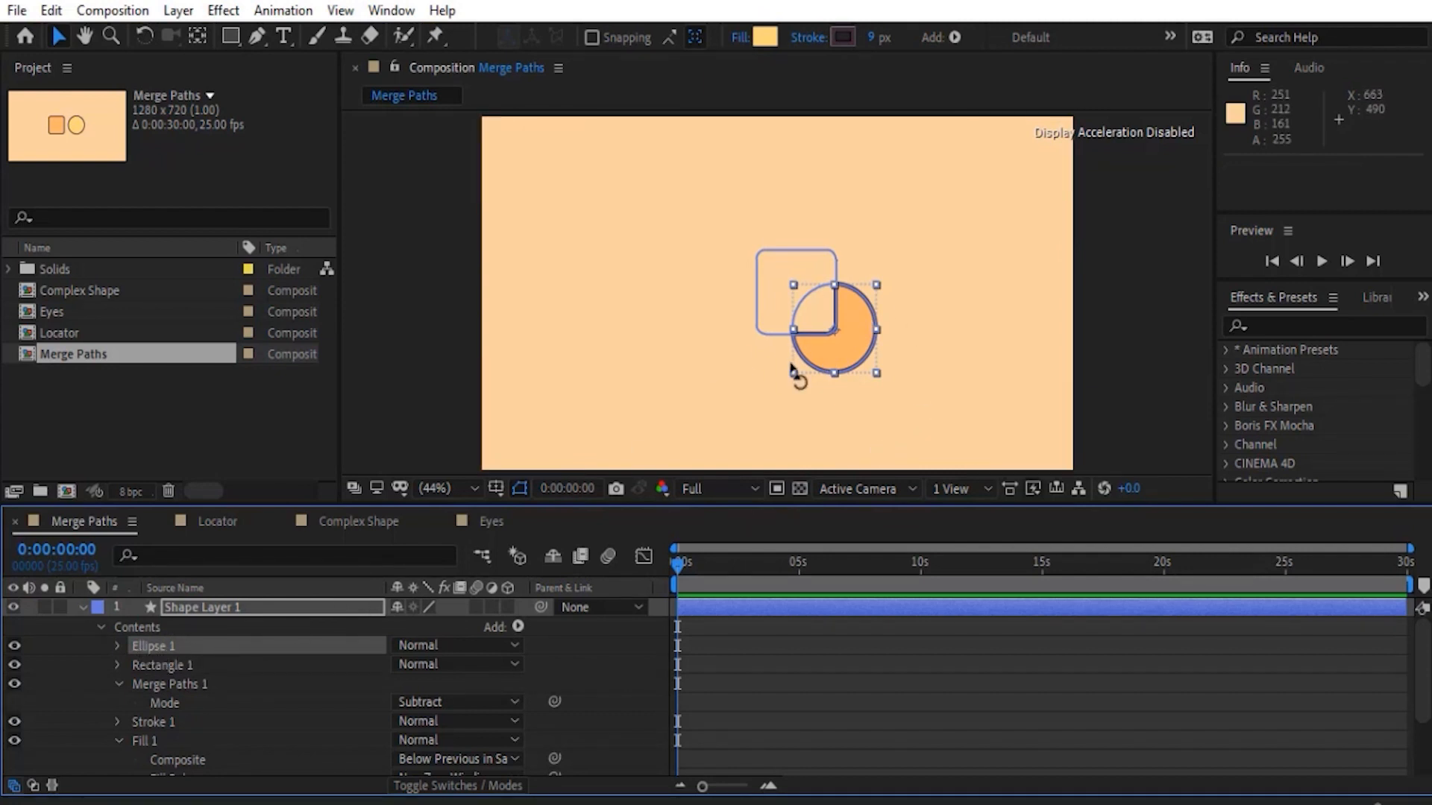
key(F2)
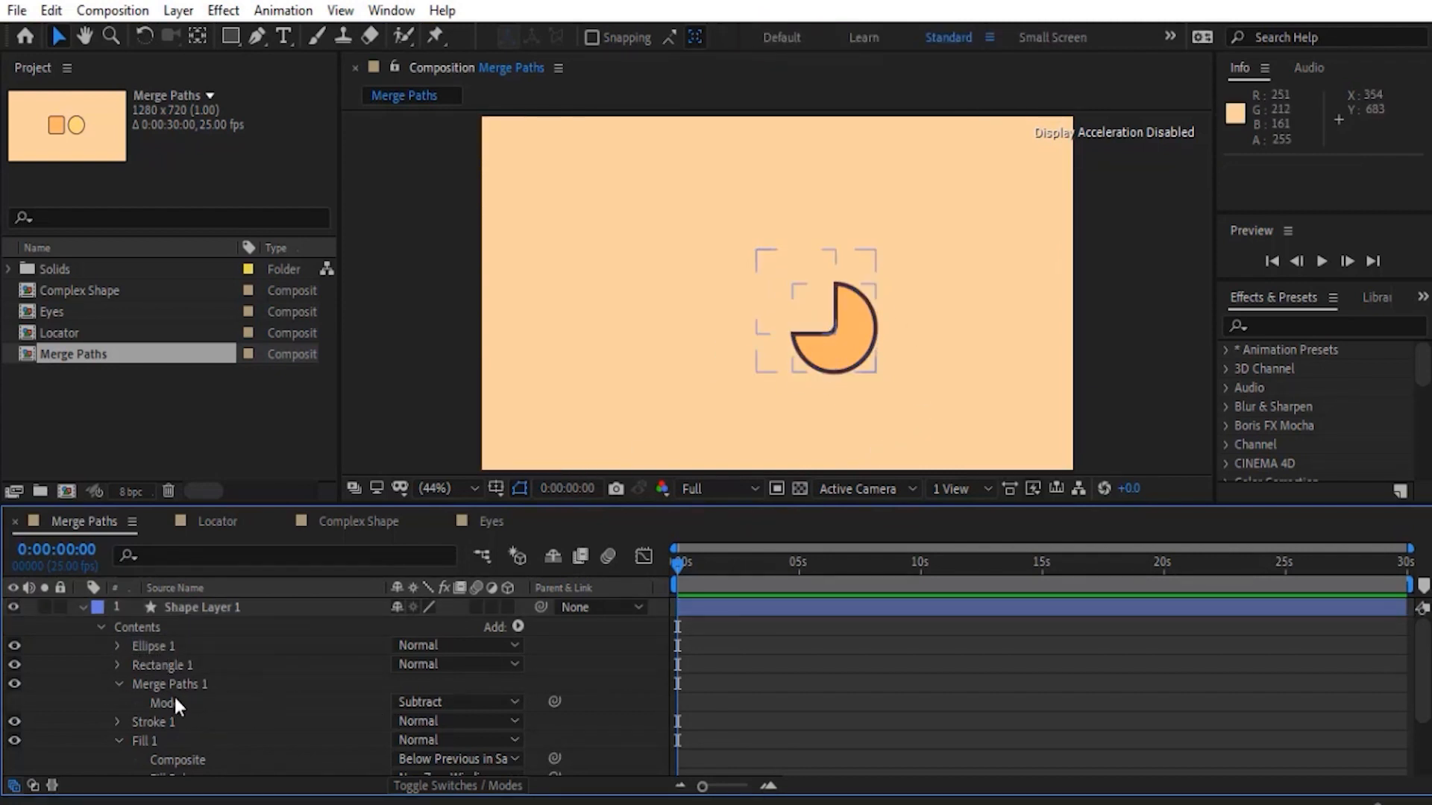
- Change the Merge Paths 1 mode to Intersect and select Rectangle 1 to compare its outline
click(426, 706)
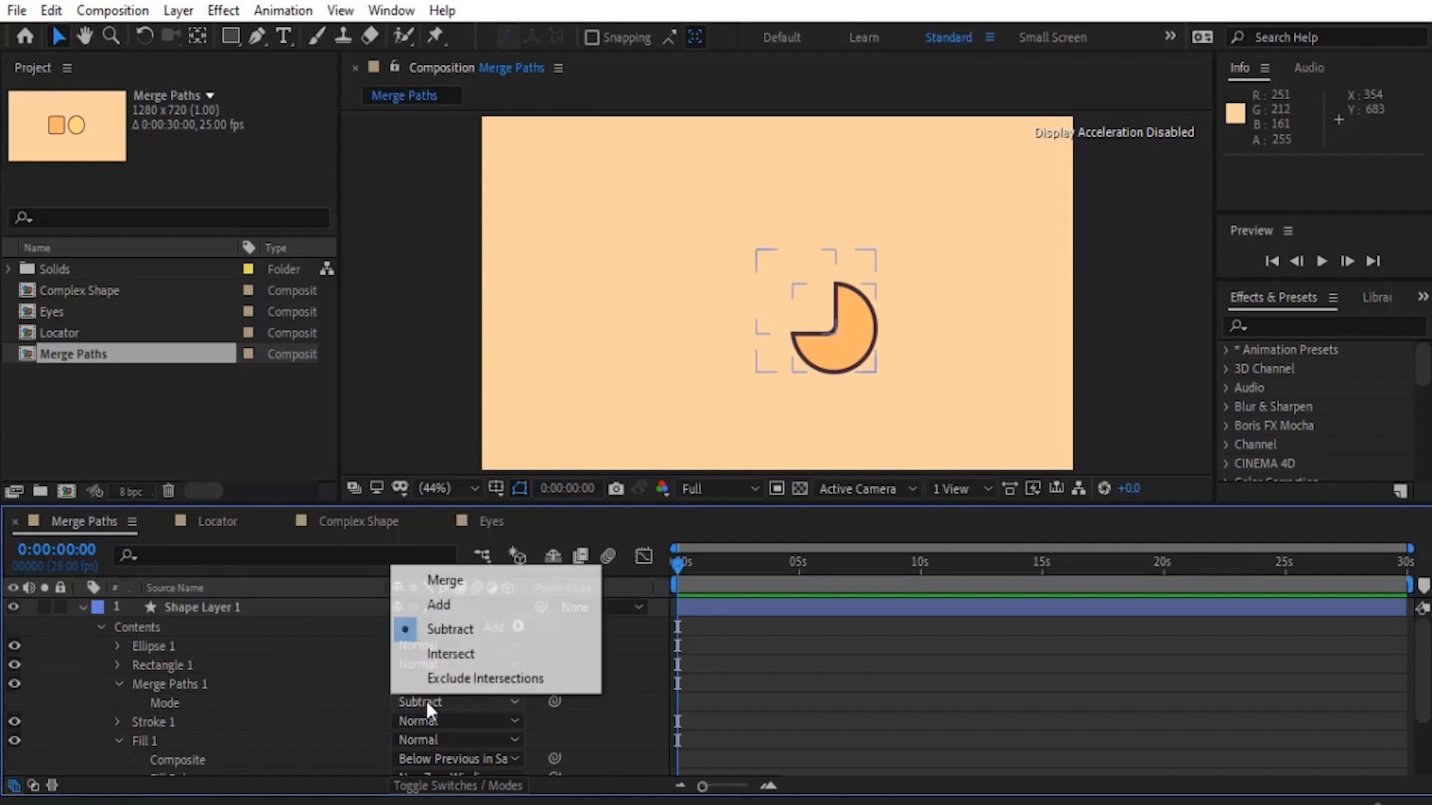
click(450, 660)
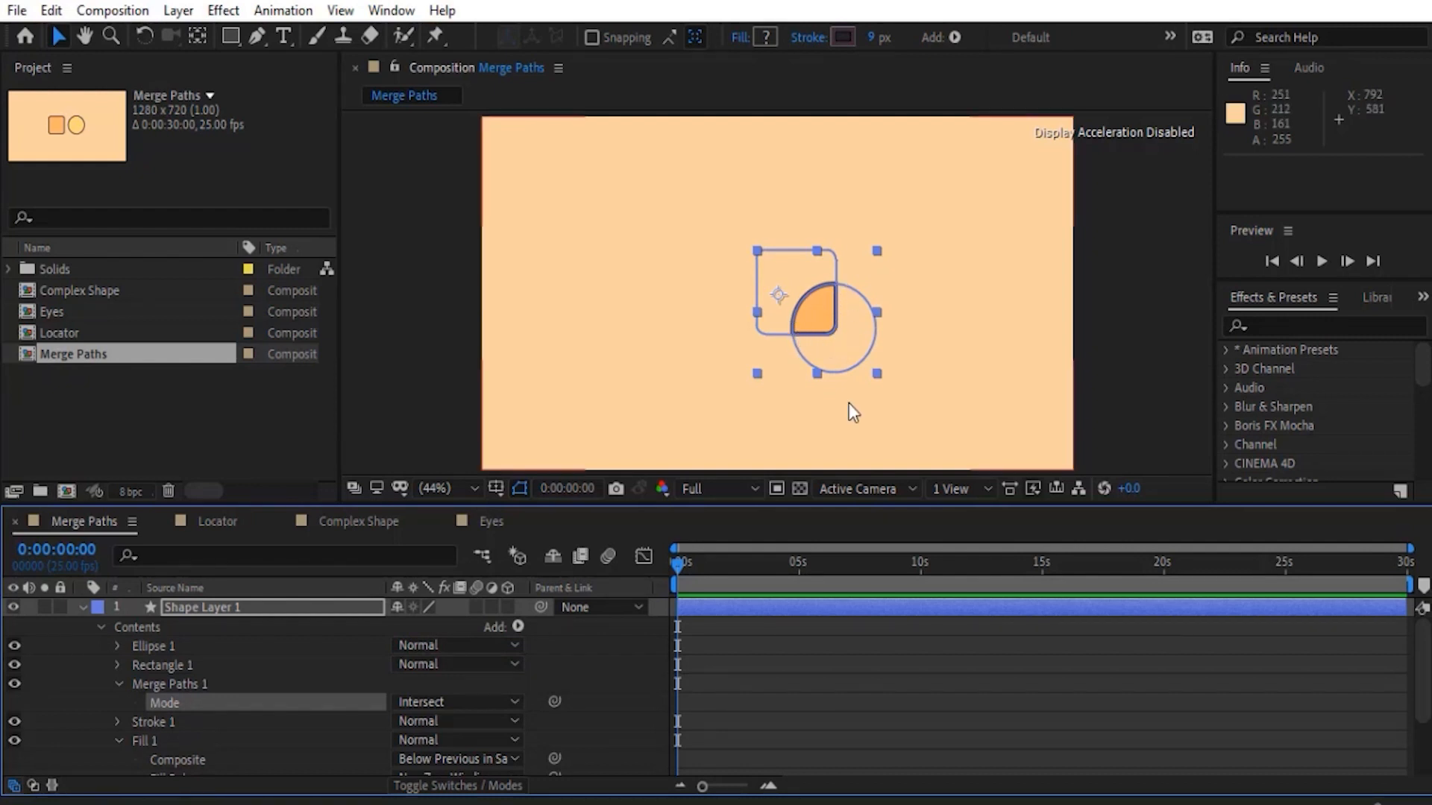
click(328, 665)
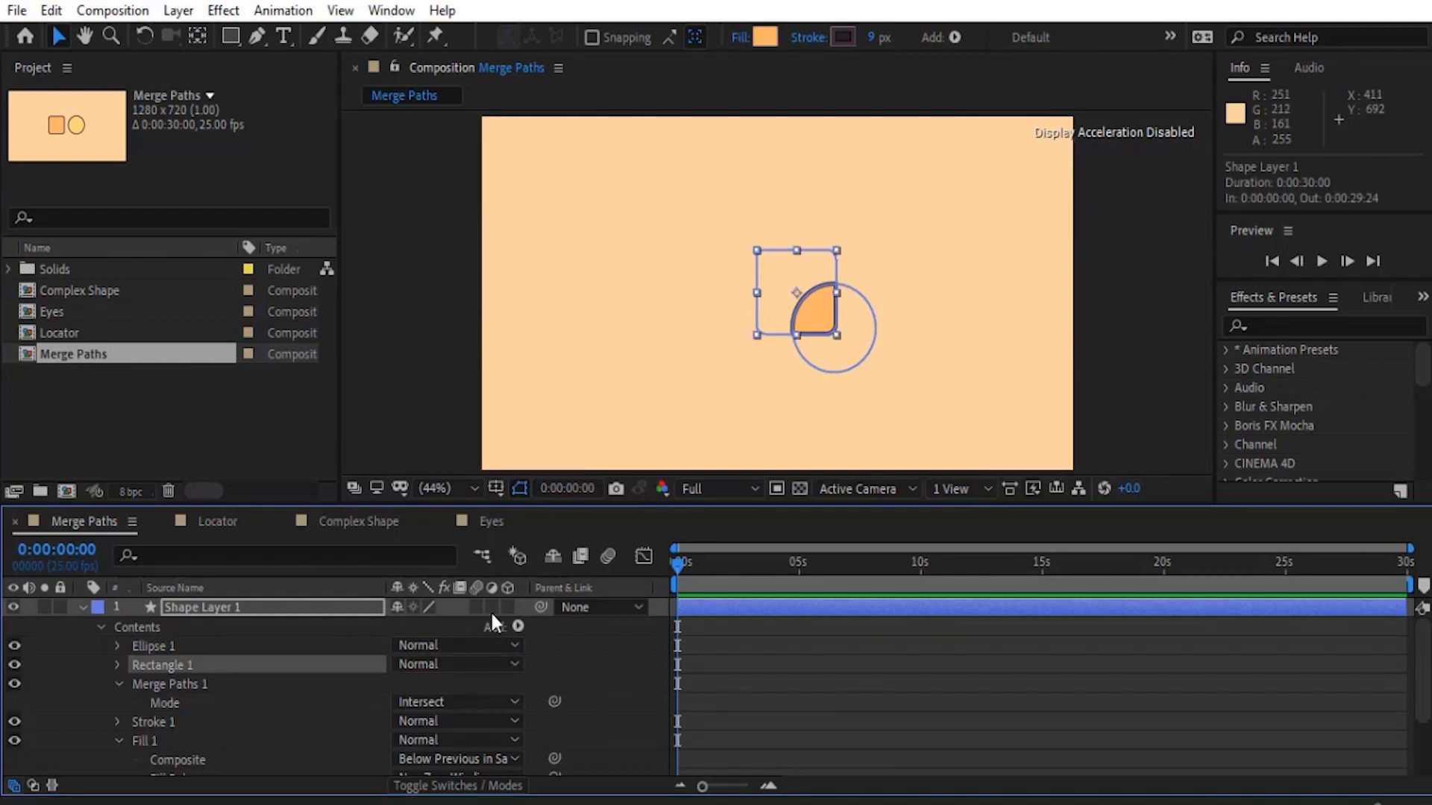
- Change the Merge Paths 1 mode to Exclude Intersections
click(458, 698)
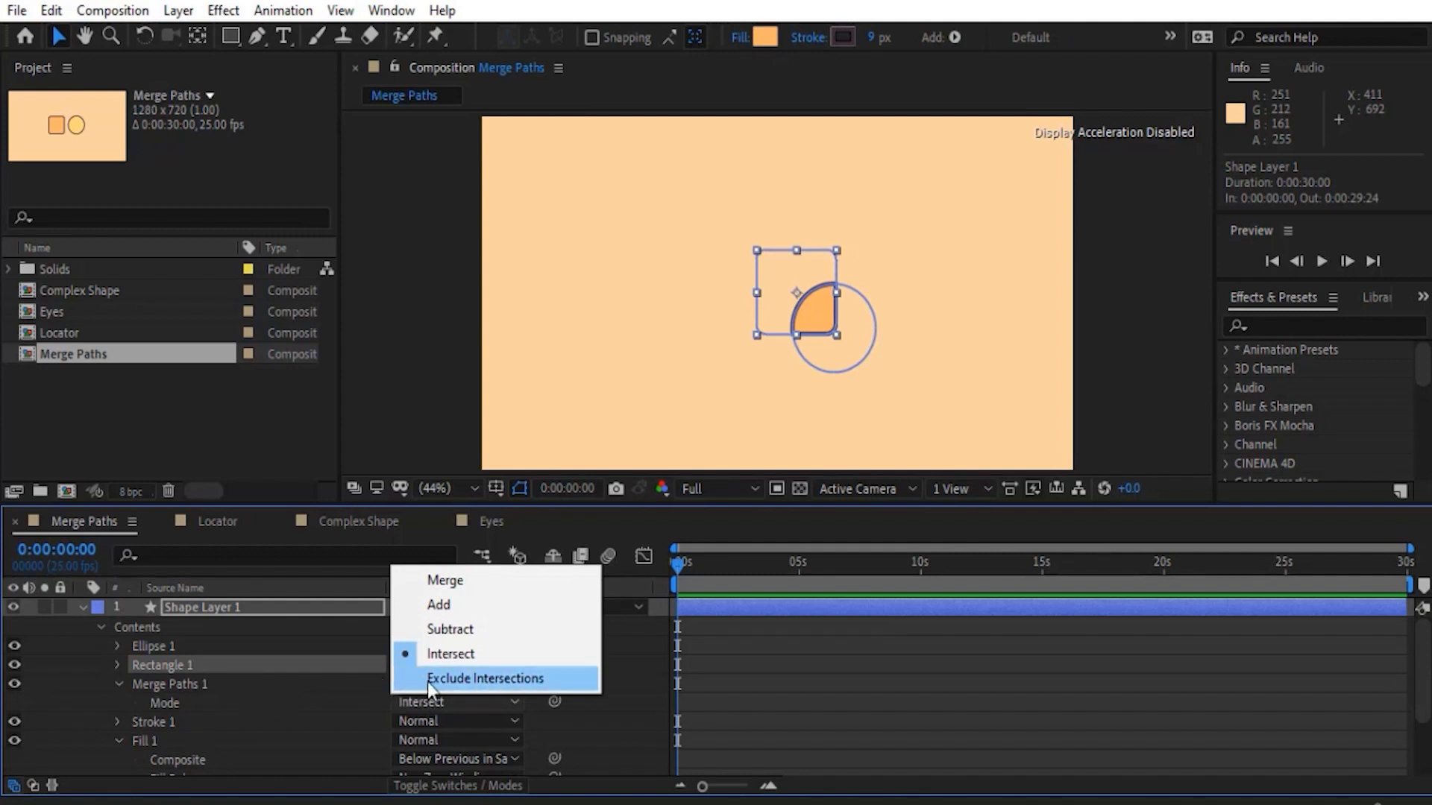
click(427, 678)
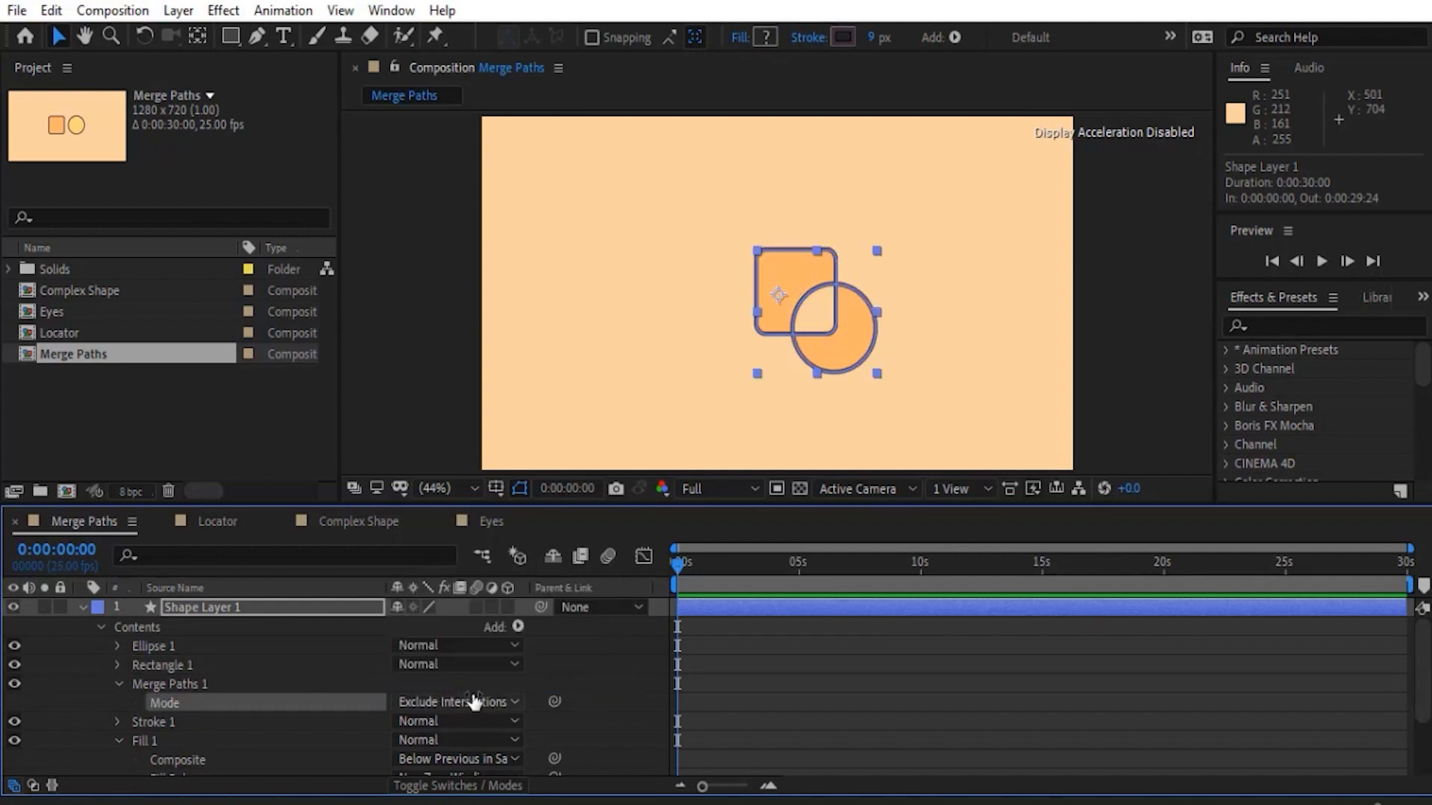
- Collapse Shape Layer 1's properties and switch to the Locator composition
click(763, 383)
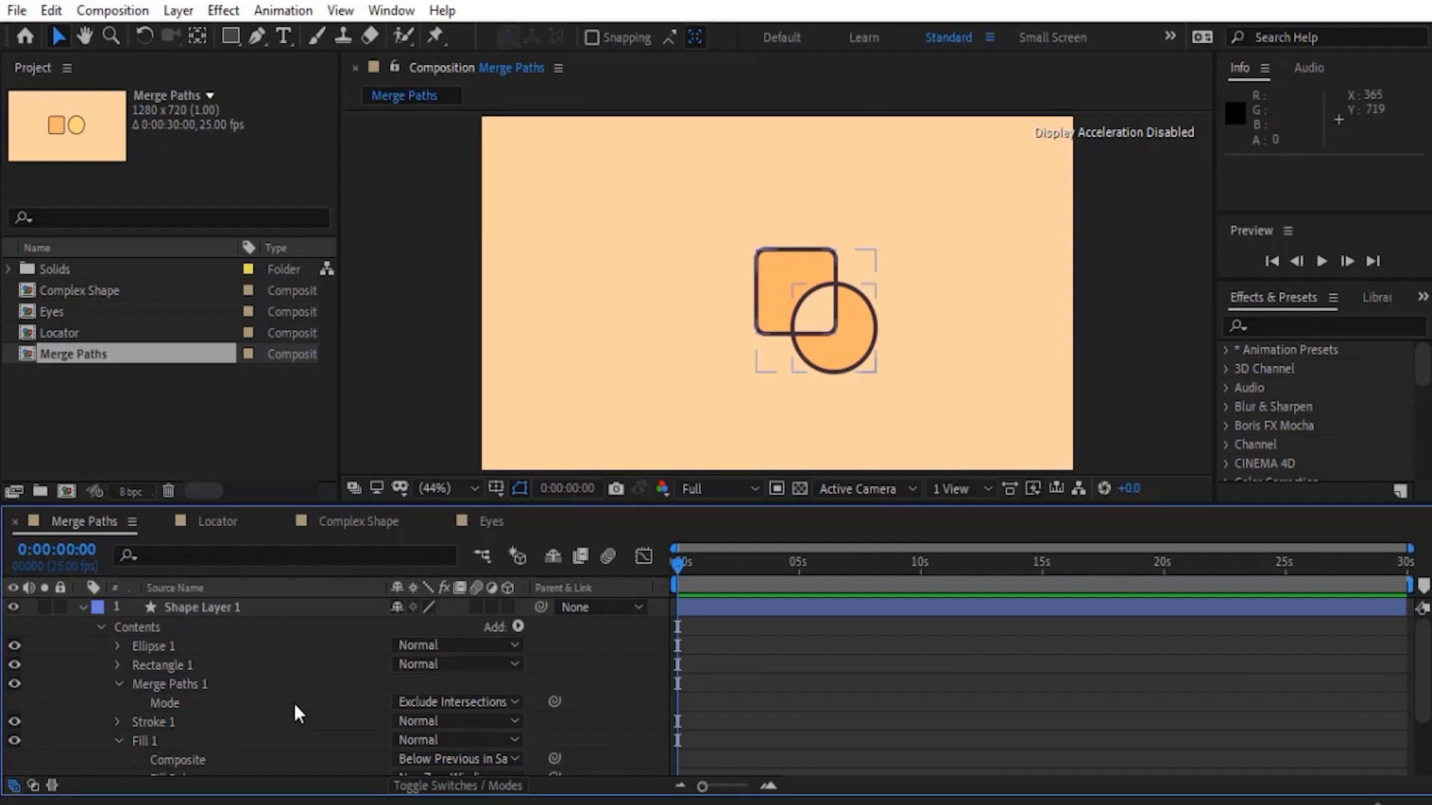
scroll(314, 703, down, 3)
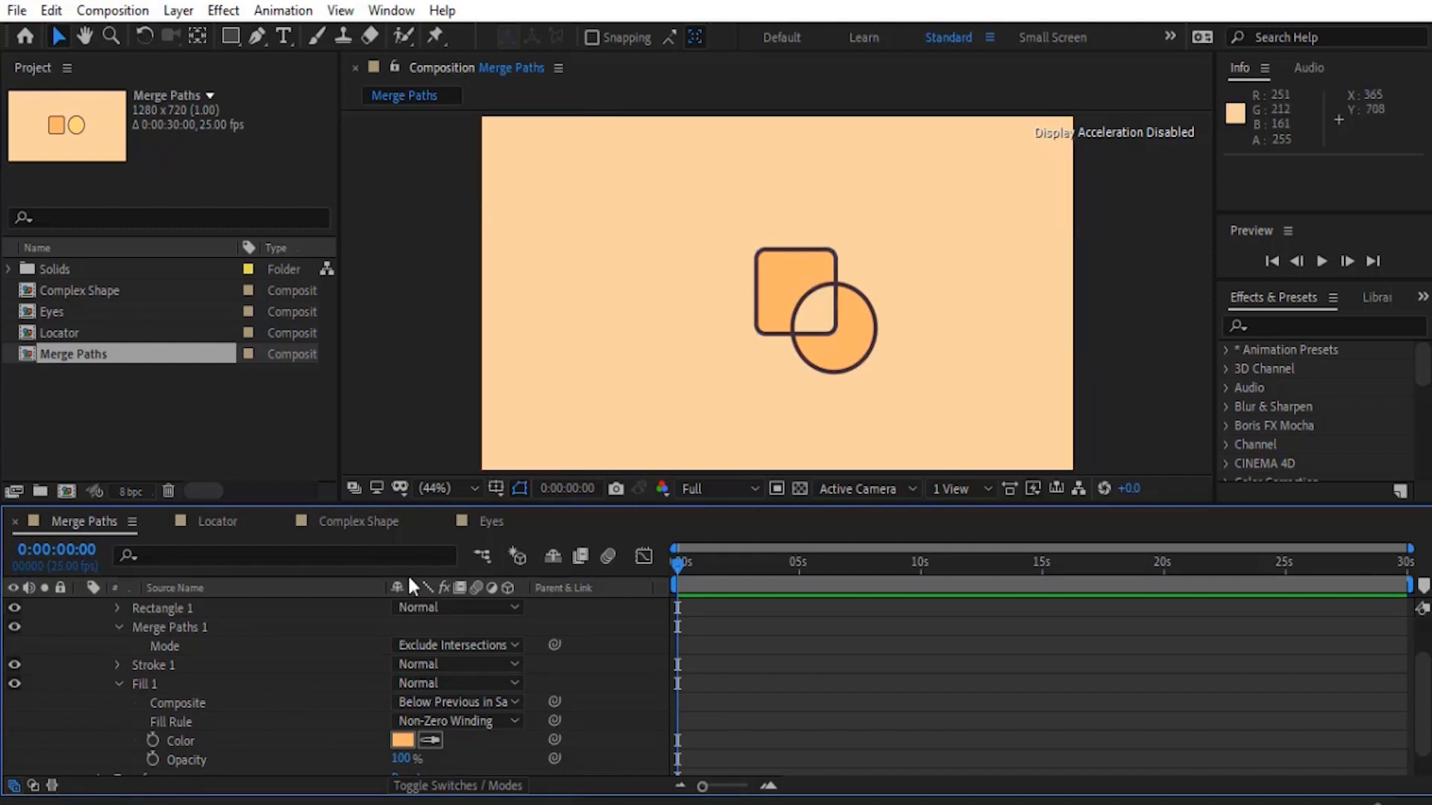
click(119, 684)
click(119, 666)
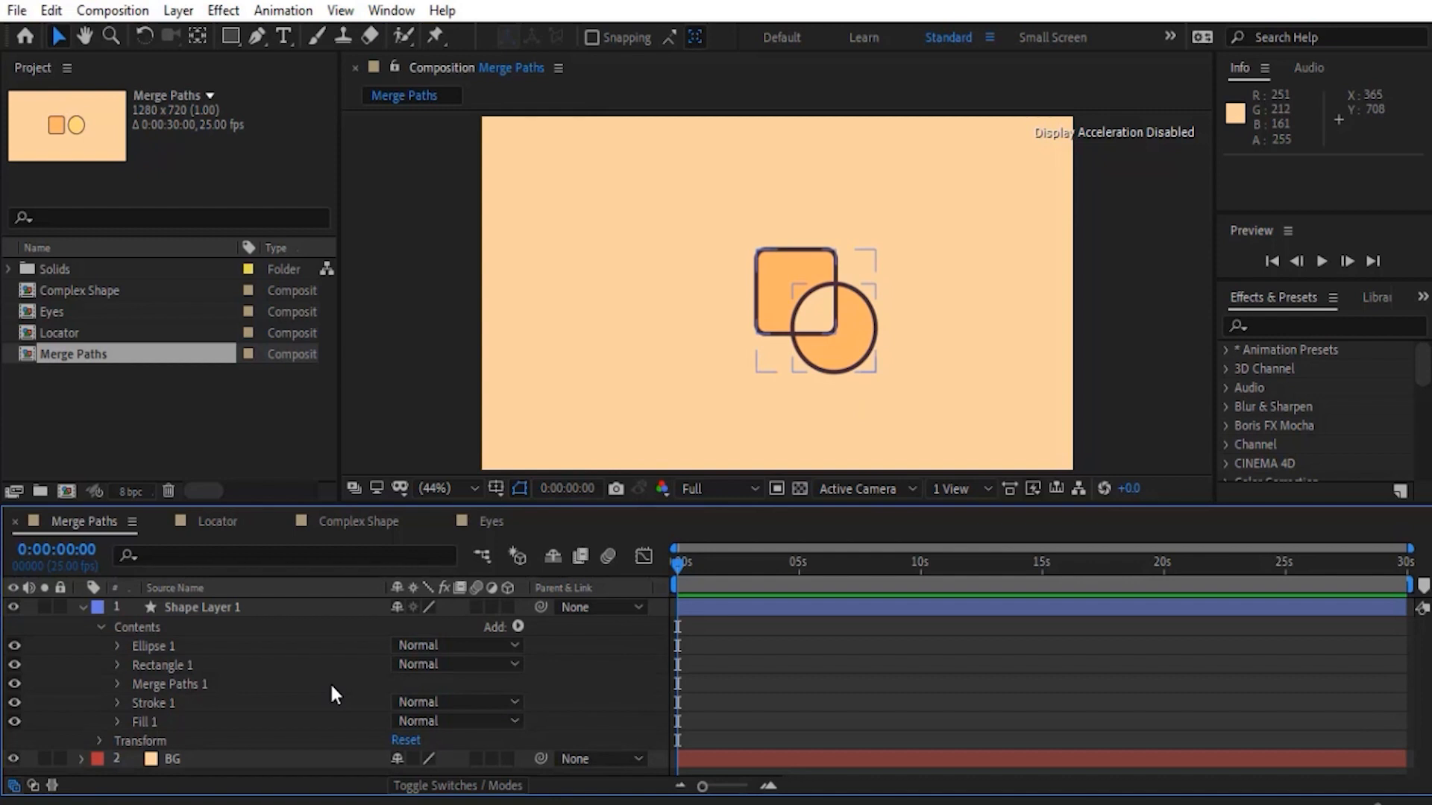
click(81, 607)
click(218, 531)
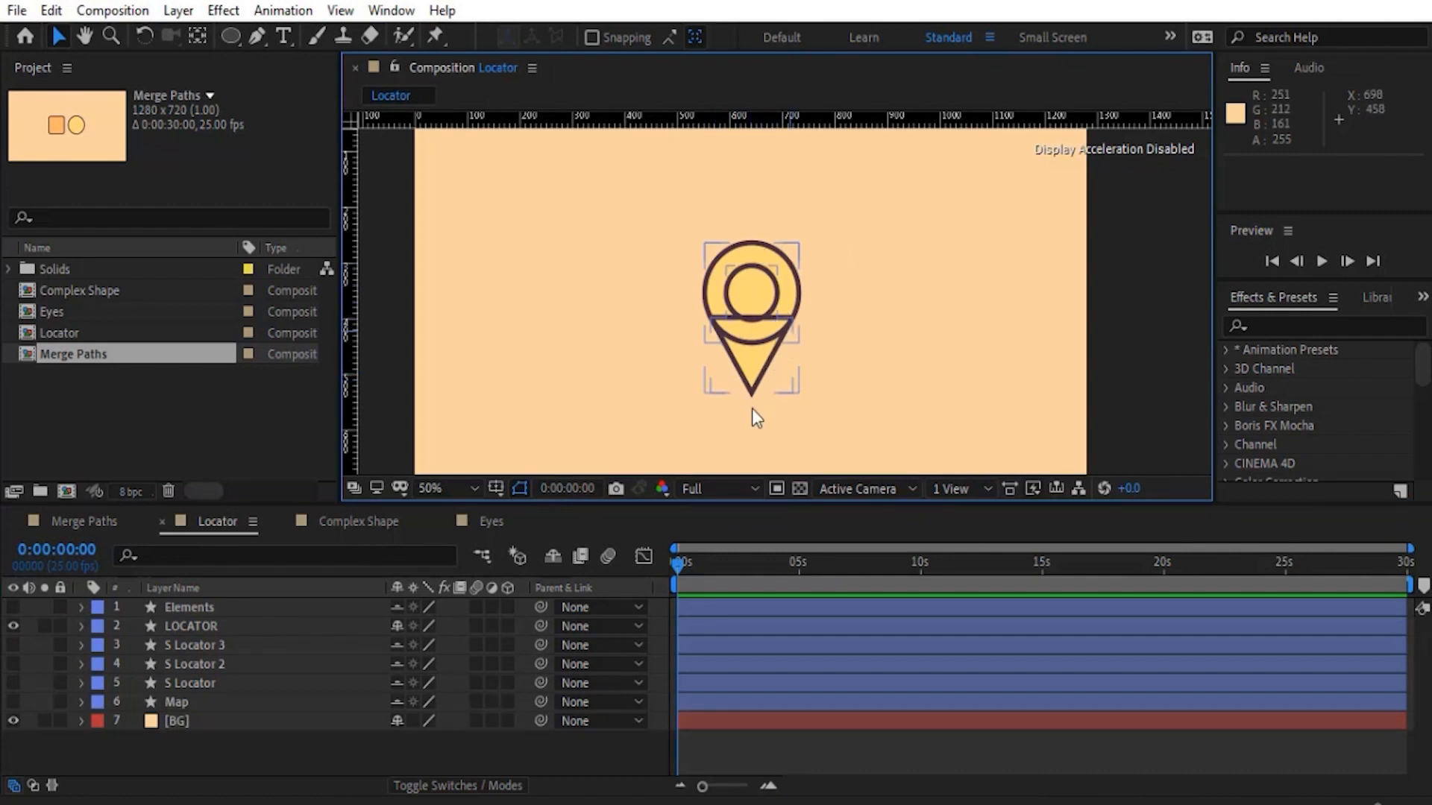
- Expand the LOCATOR layer's contents and make Polystar 1 visible together with Outer Ellipse
click(147, 629)
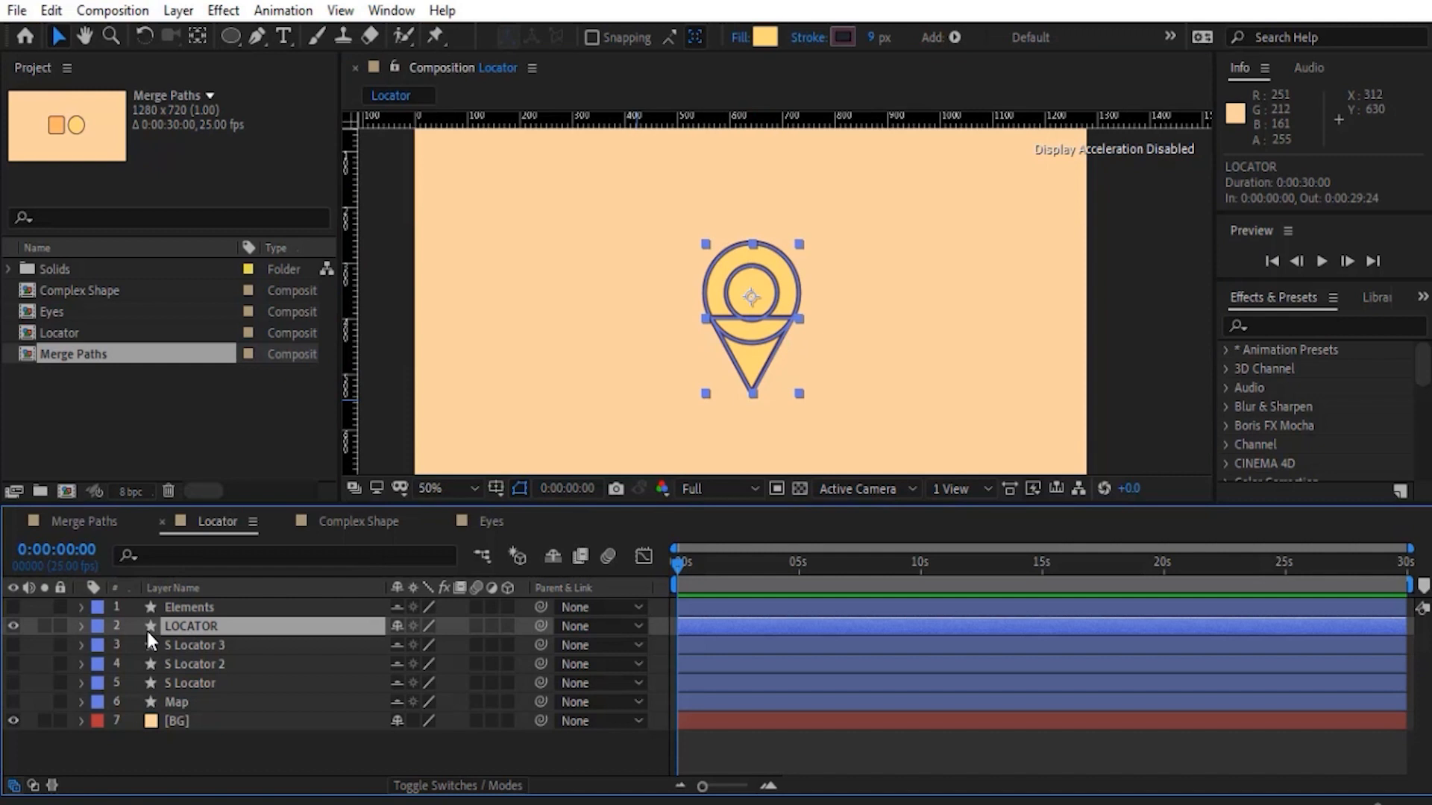
click(80, 626)
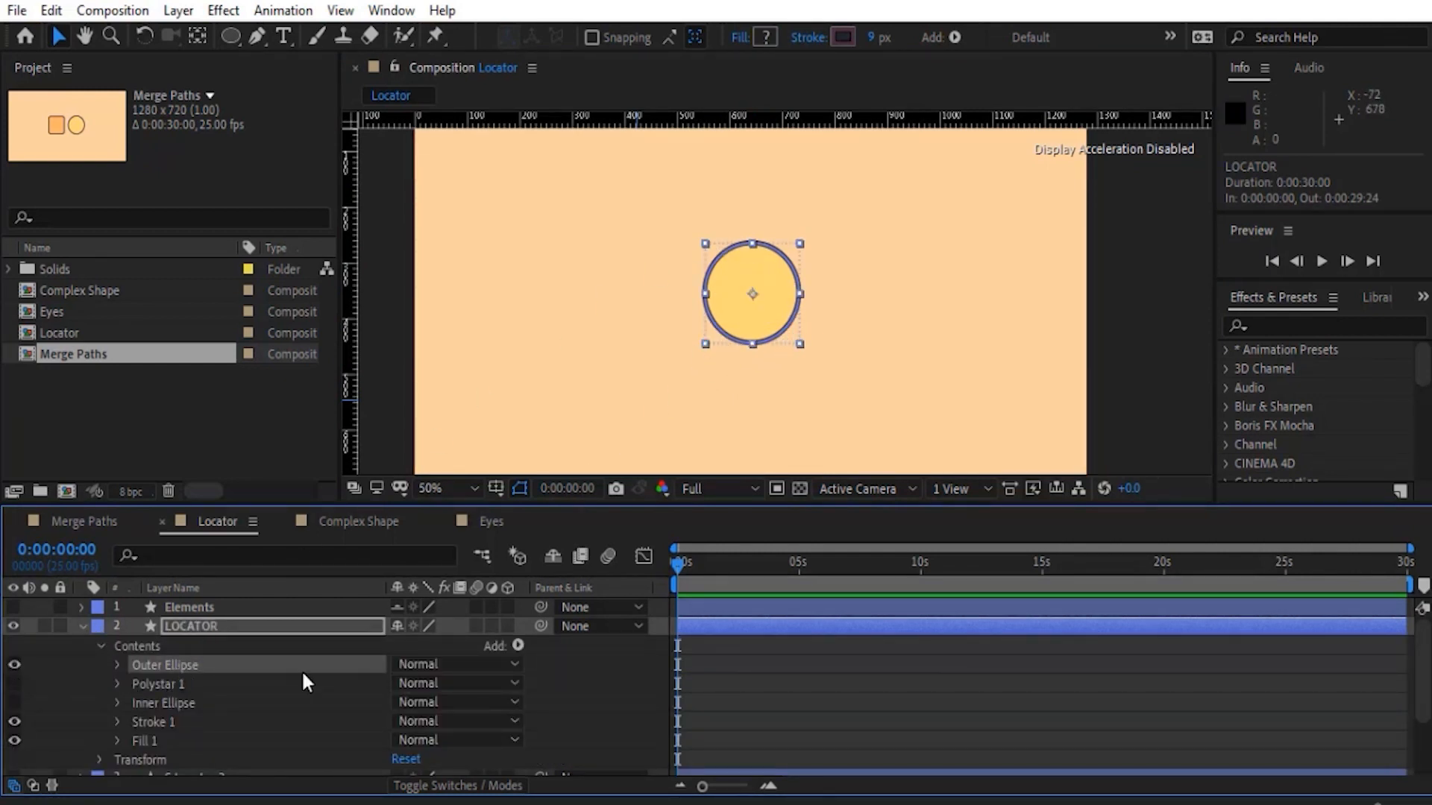
click(15, 684)
click(158, 686)
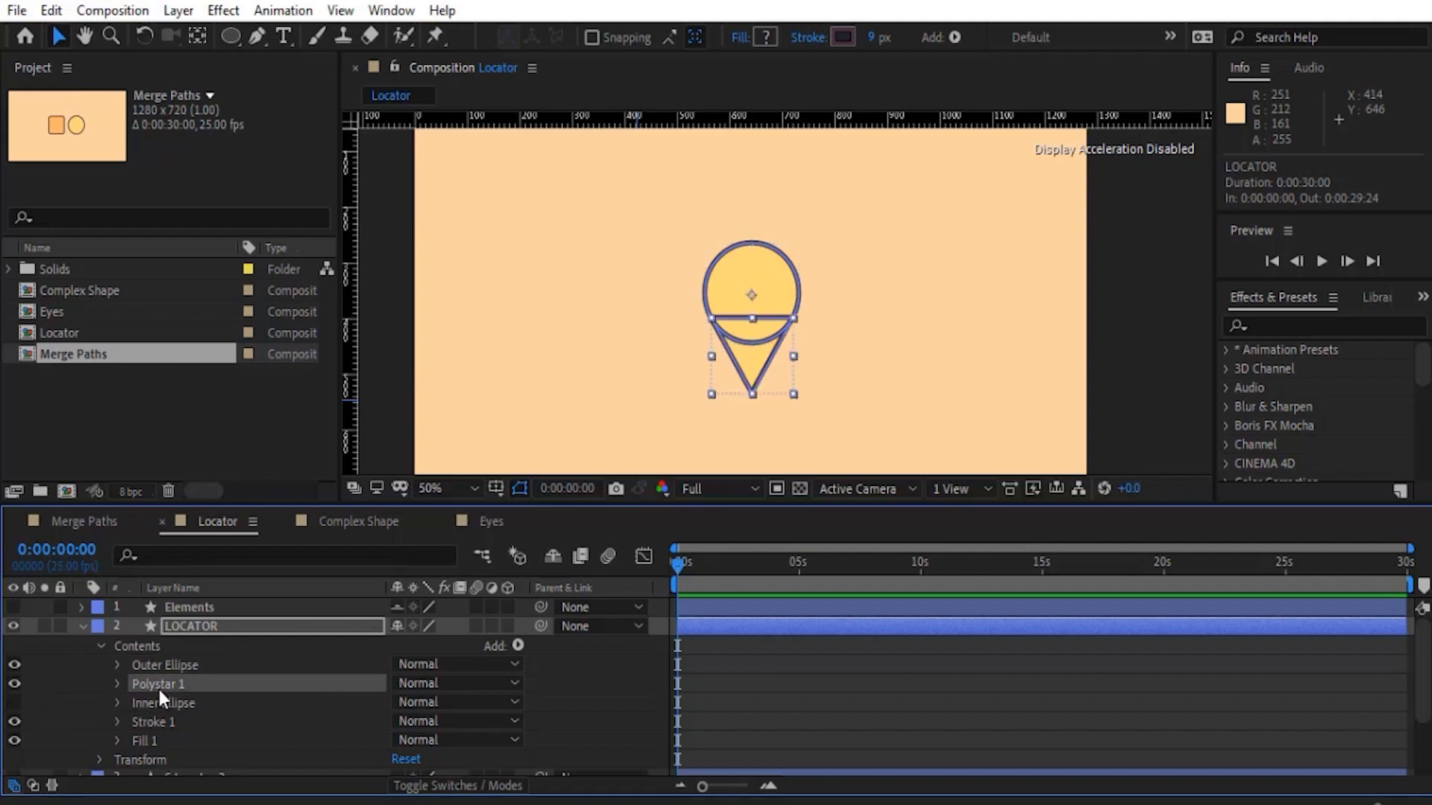
- Examine the Points setting of Polystar Path 1 and collapse Polystar 1
click(118, 684)
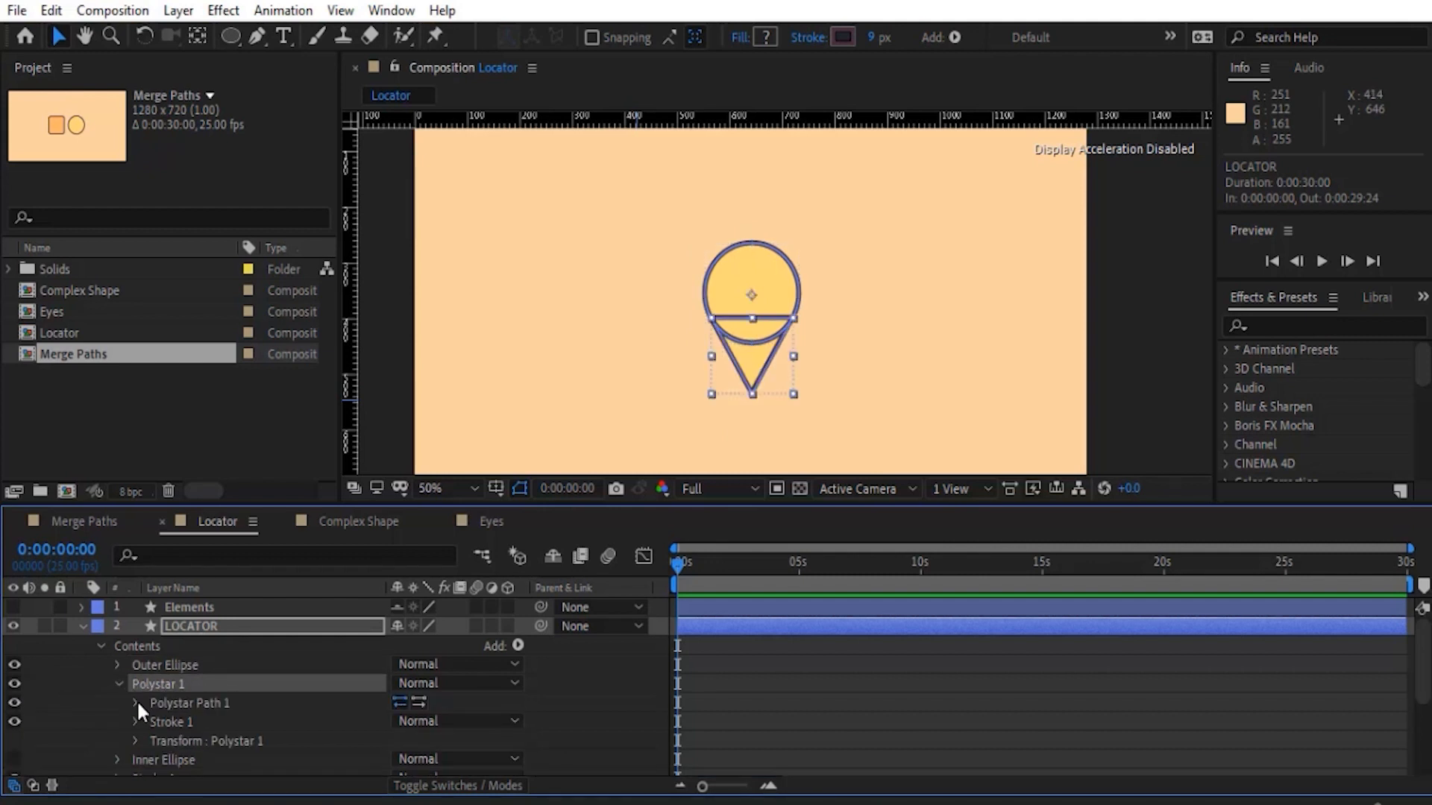
click(137, 702)
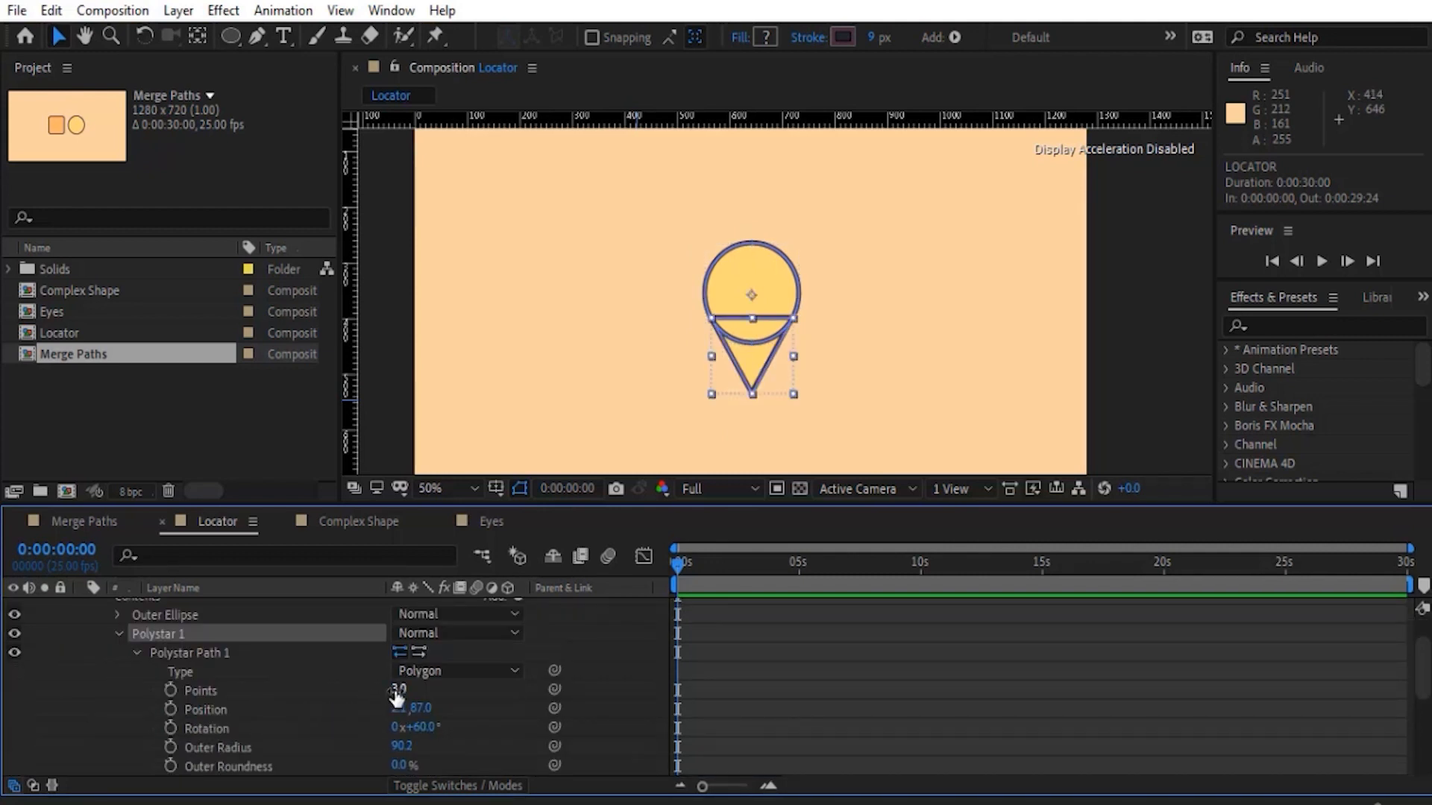
mouse_move(398, 698)
mouse_down()
mouse_move(418, 697)
mouse_move(401, 698)
mouse_up()
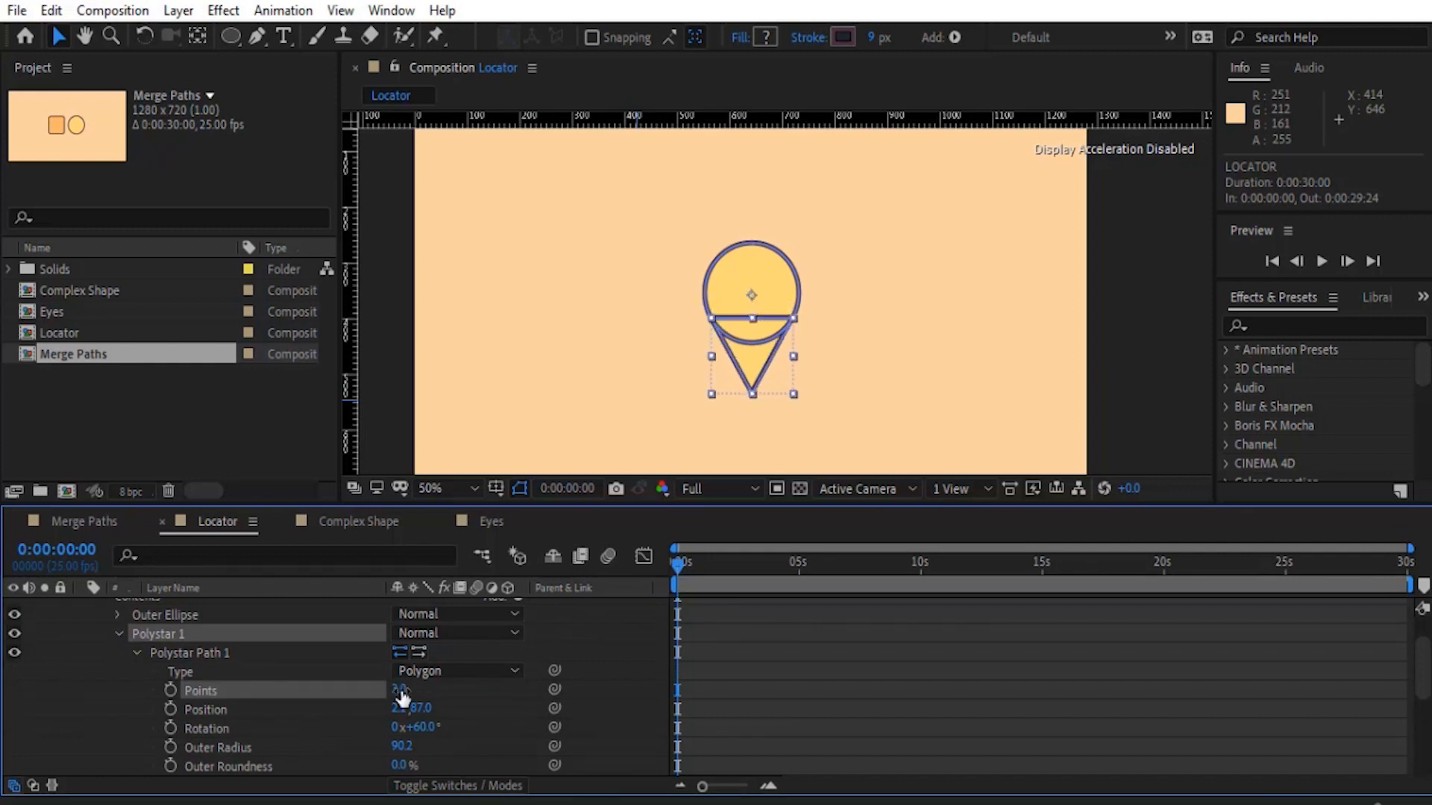
click(119, 634)
- Show Inner Ellipse to preview the complete pin, and hide it again
click(162, 653)
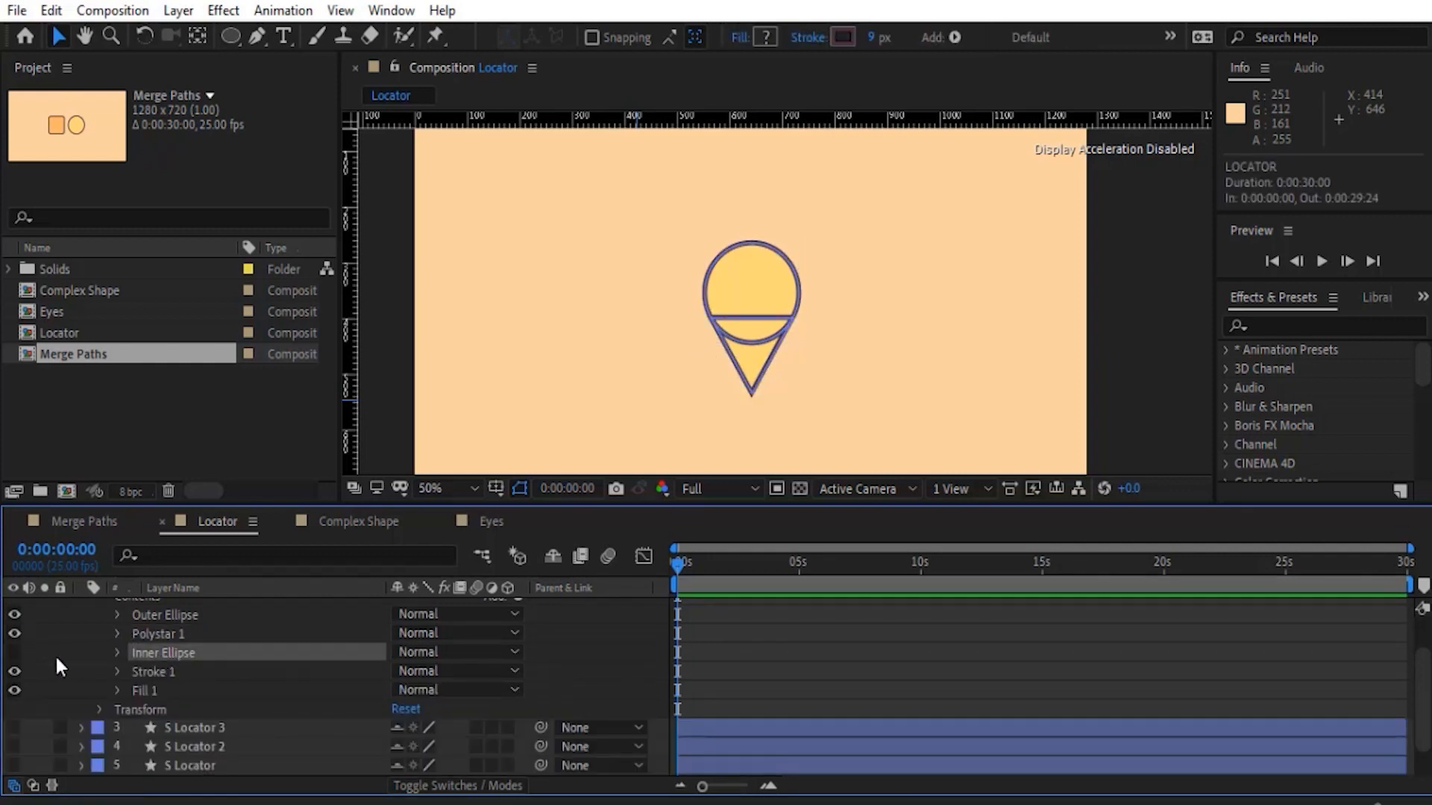
click(13, 653)
click(95, 636)
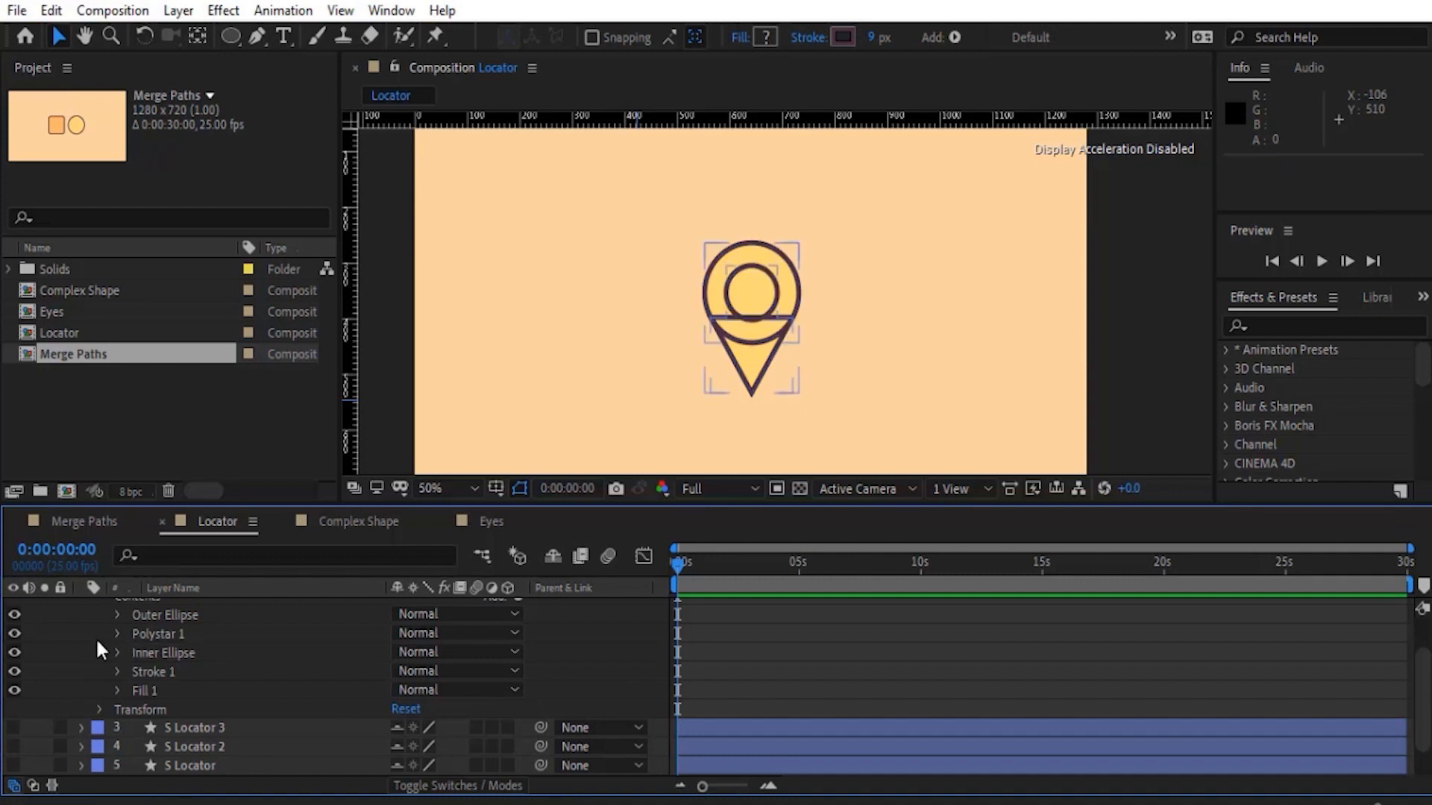
click(70, 650)
click(14, 652)
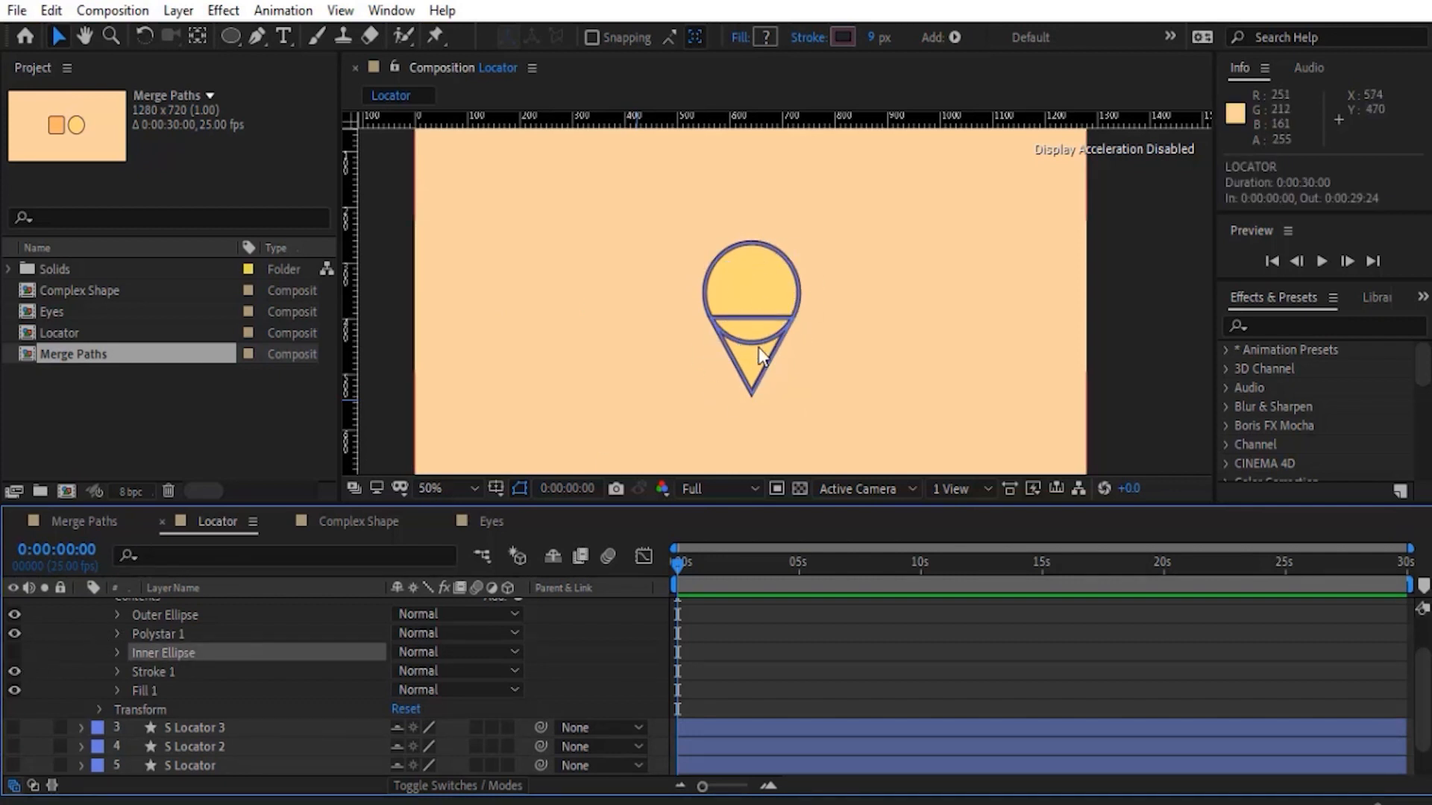
- Add Merge Paths to the LOCATOR layer's contents to combine Outer Ellipse with Polystar 1
scroll(296, 668, up, 2)
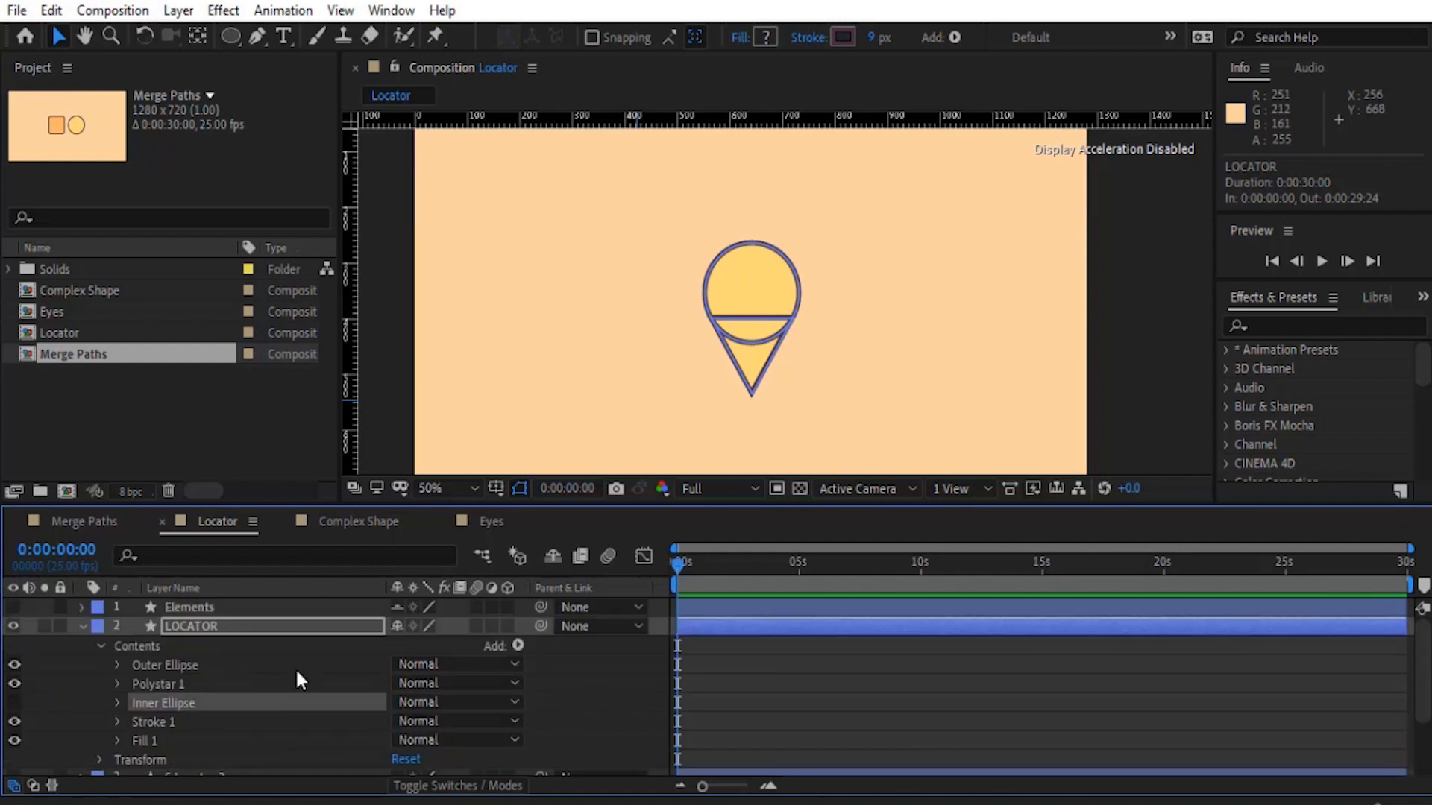
click(139, 646)
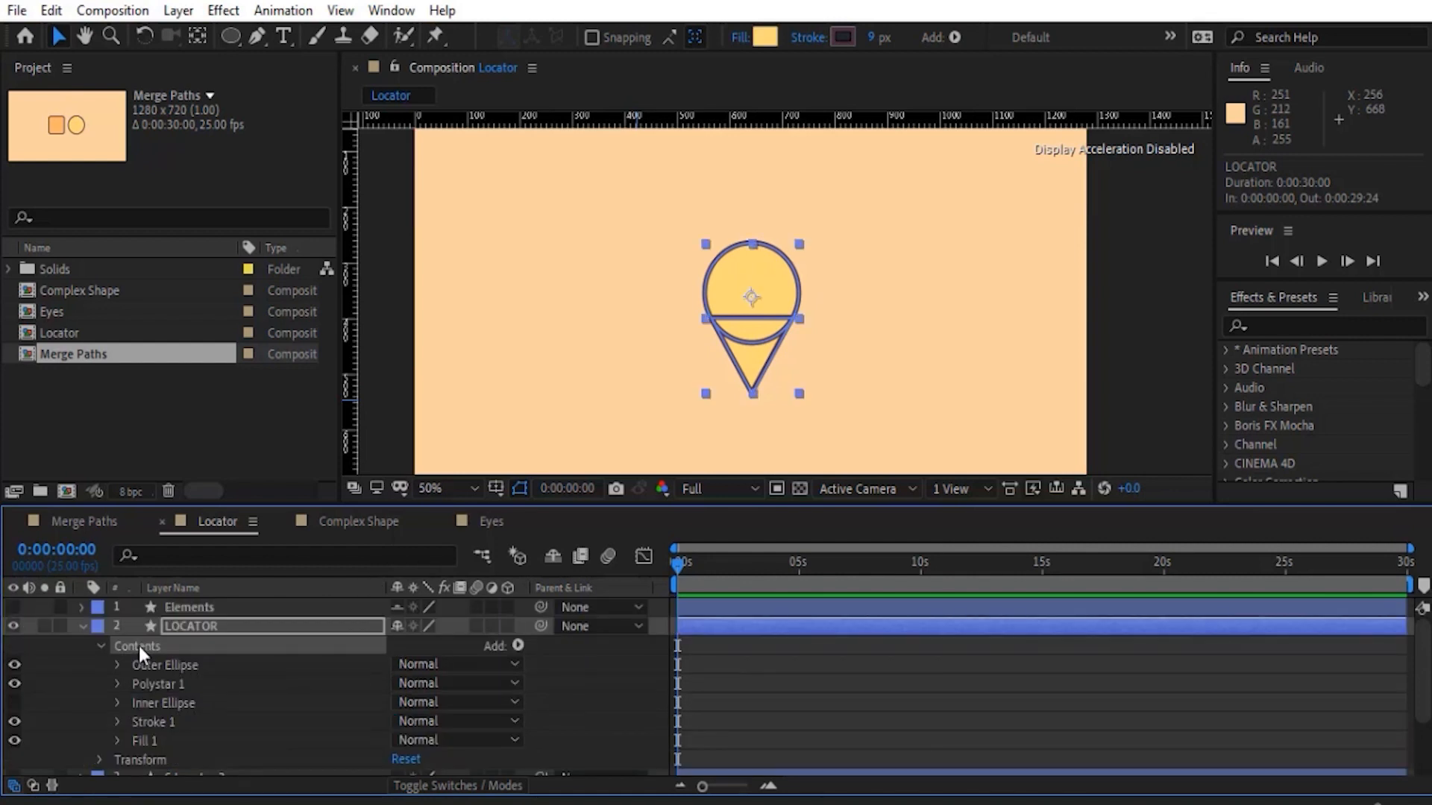
click(519, 646)
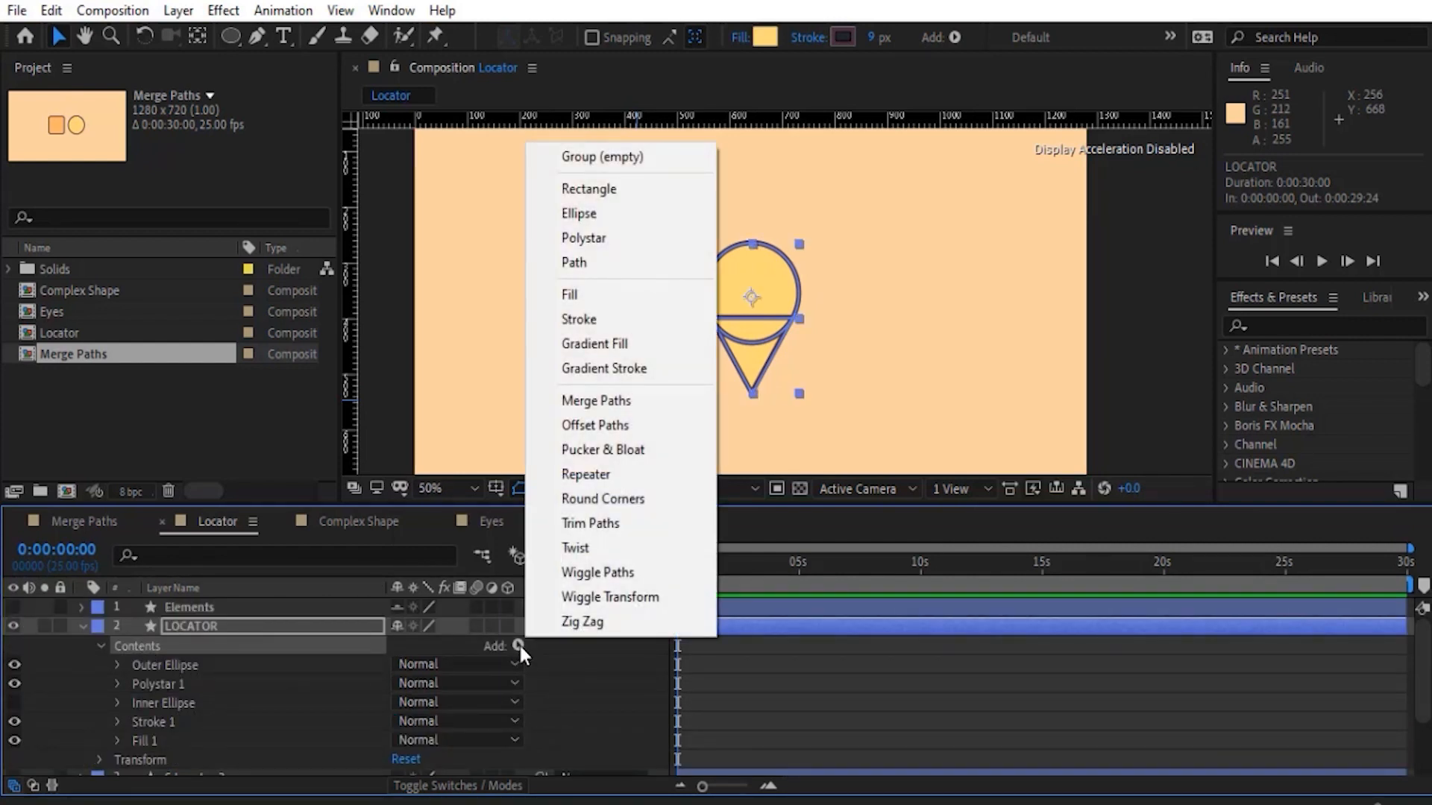
click(598, 402)
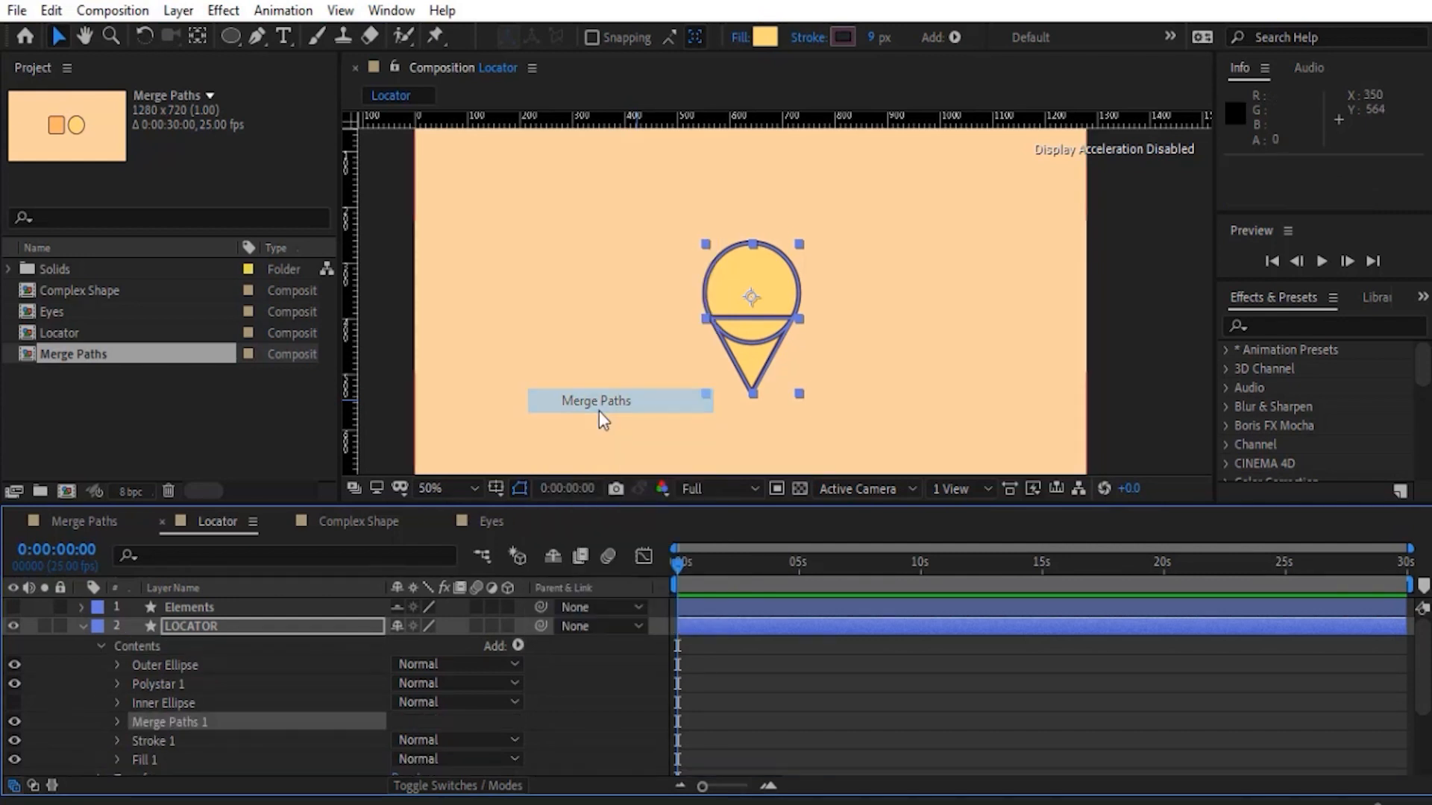
scroll(521, 540, down, 2)
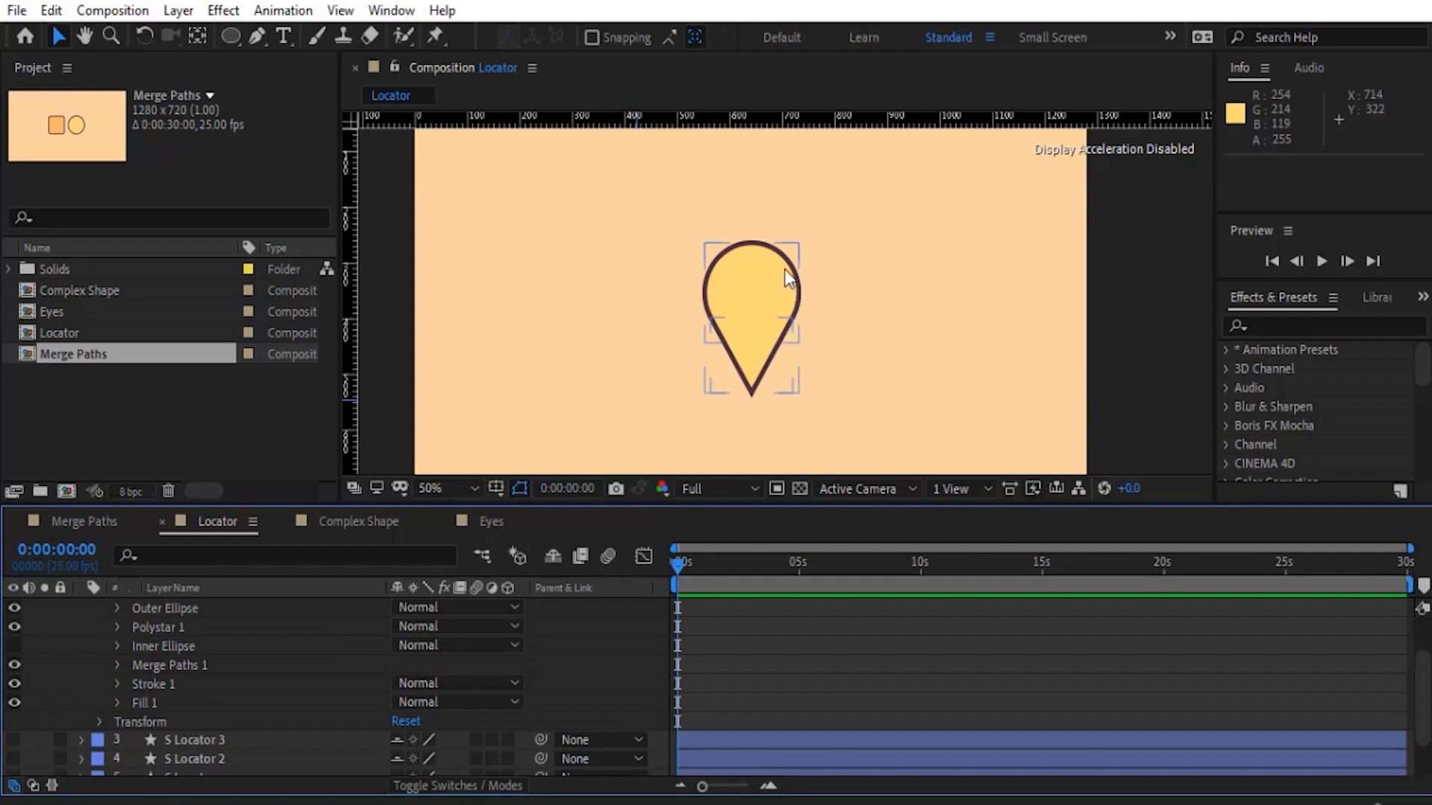
- Move the Polystar 1 triangle slightly sideways to test the merged outline, and undo the move
scroll(266, 677, up, 2)
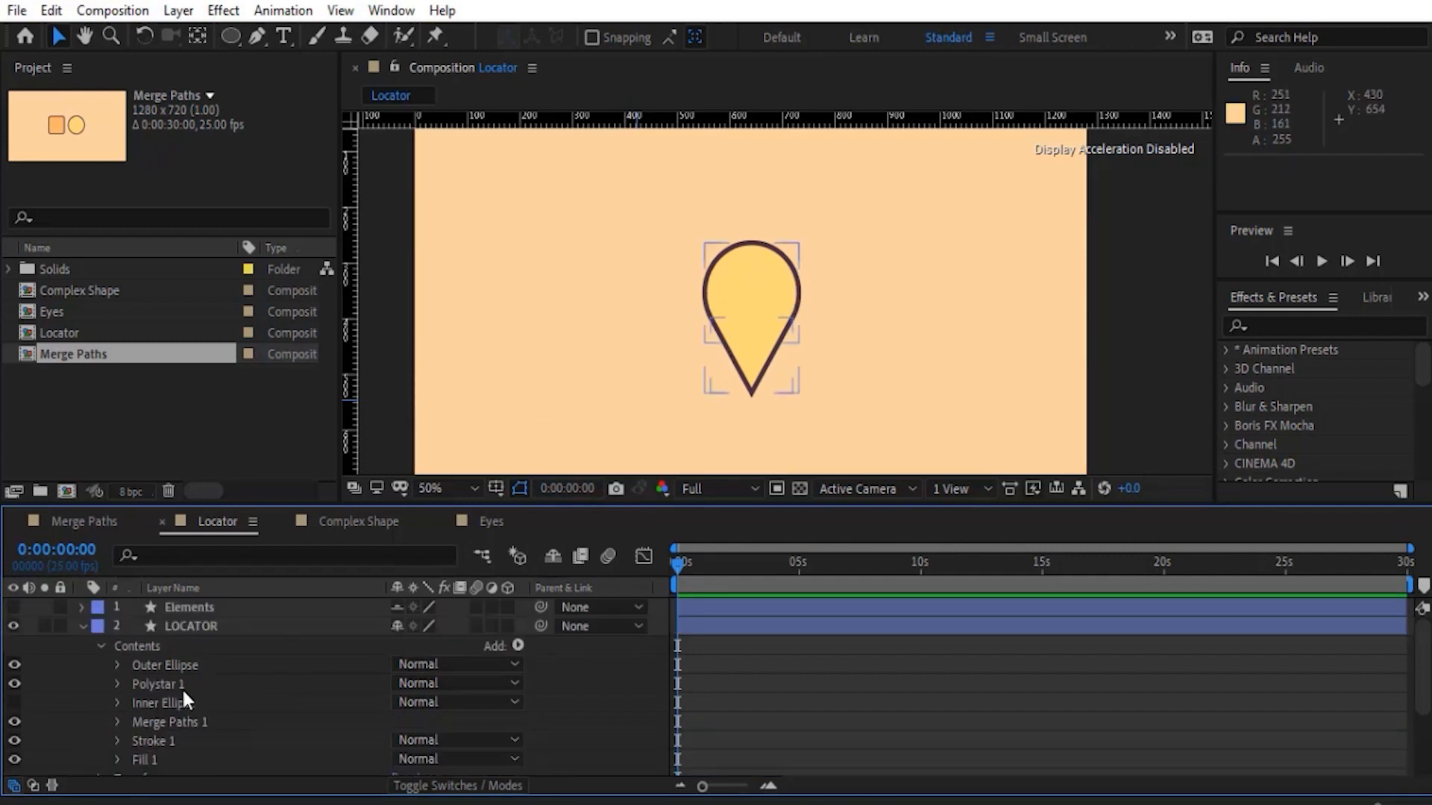
click(163, 684)
drag(757, 363, 776, 368)
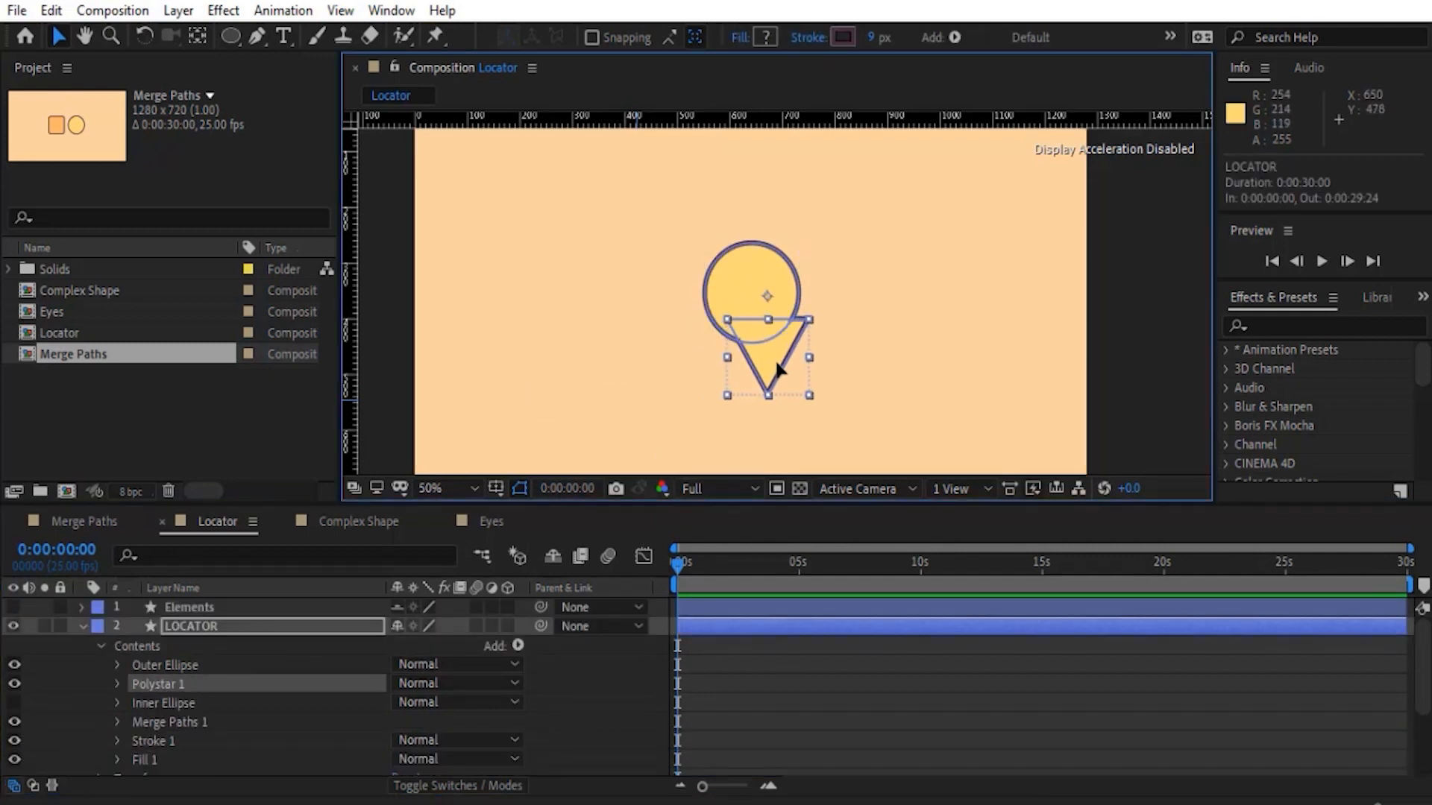
click(62, 733)
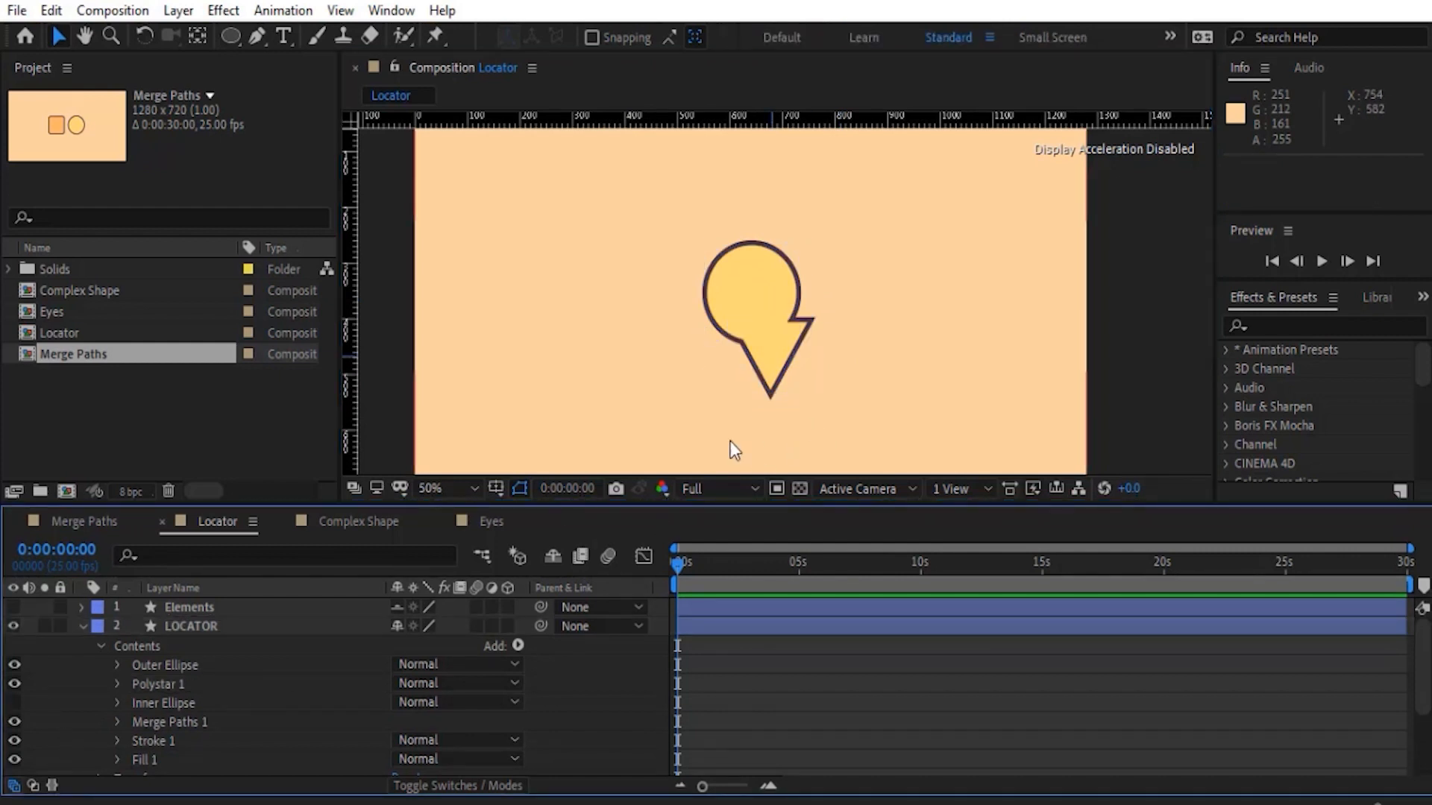
key(ctrl+z)
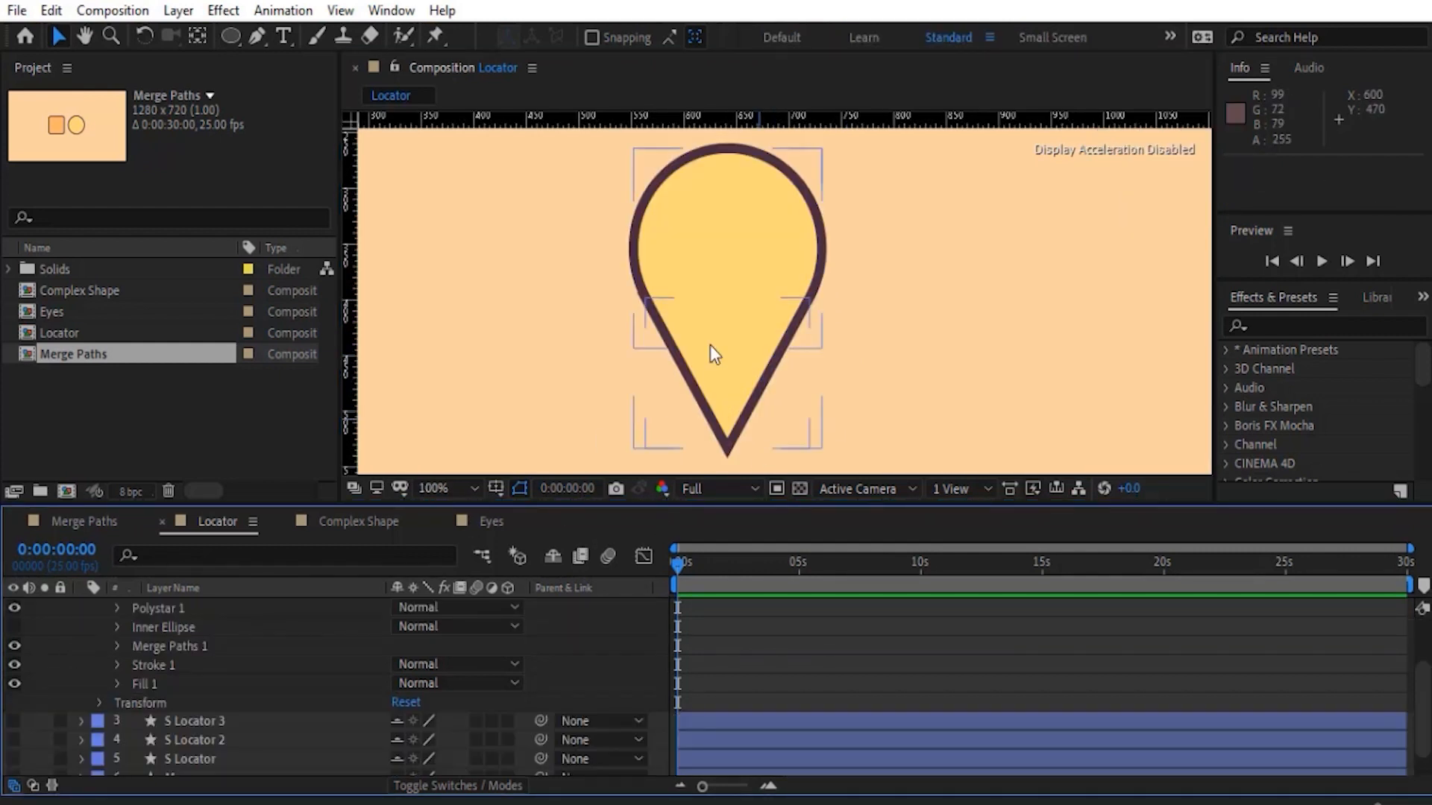
- Make Inner Ellipse visible and reorder it to sit directly below Merge Paths 1, outside the merge
scroll(728, 323, down, 1)
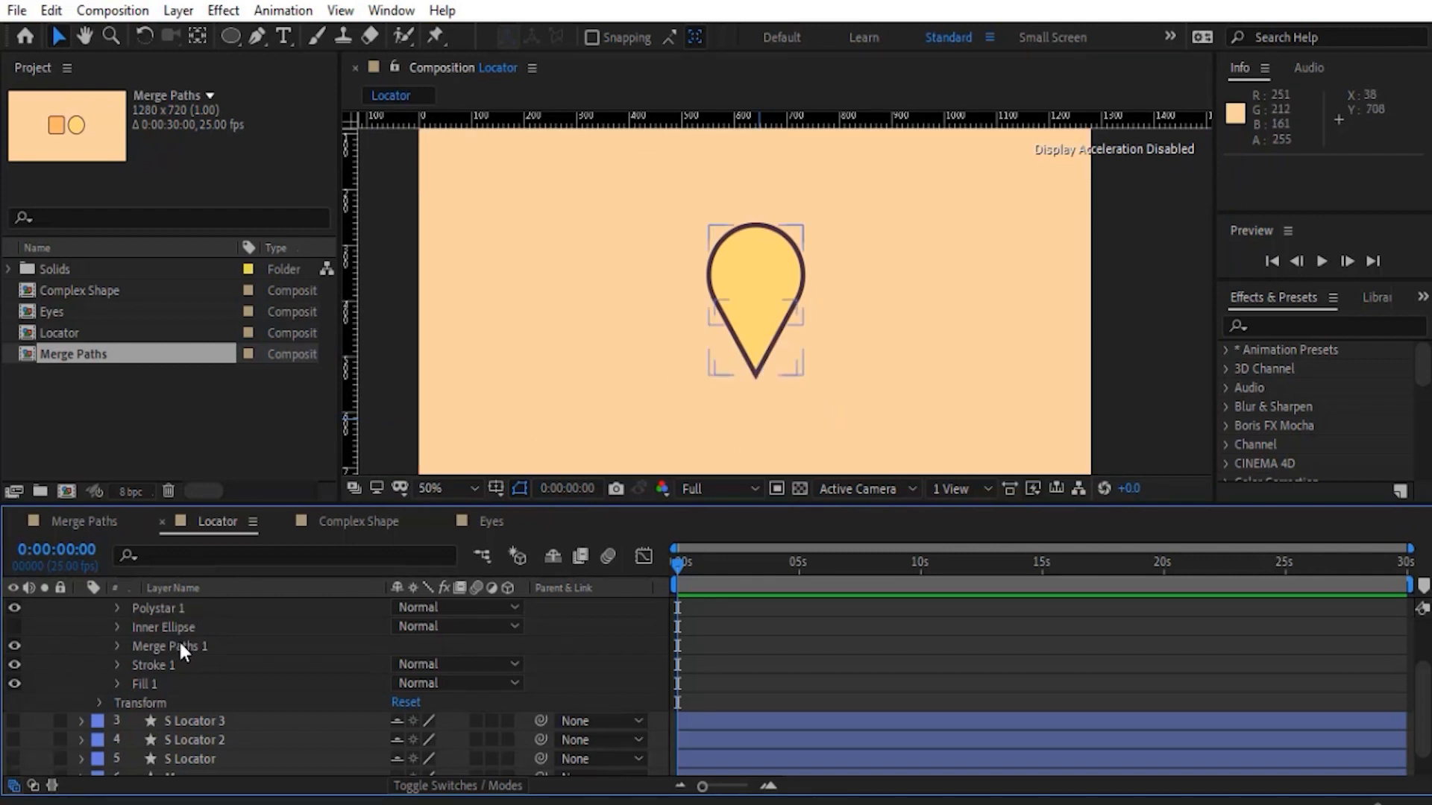
scroll(182, 647, up, 1)
click(170, 684)
click(15, 684)
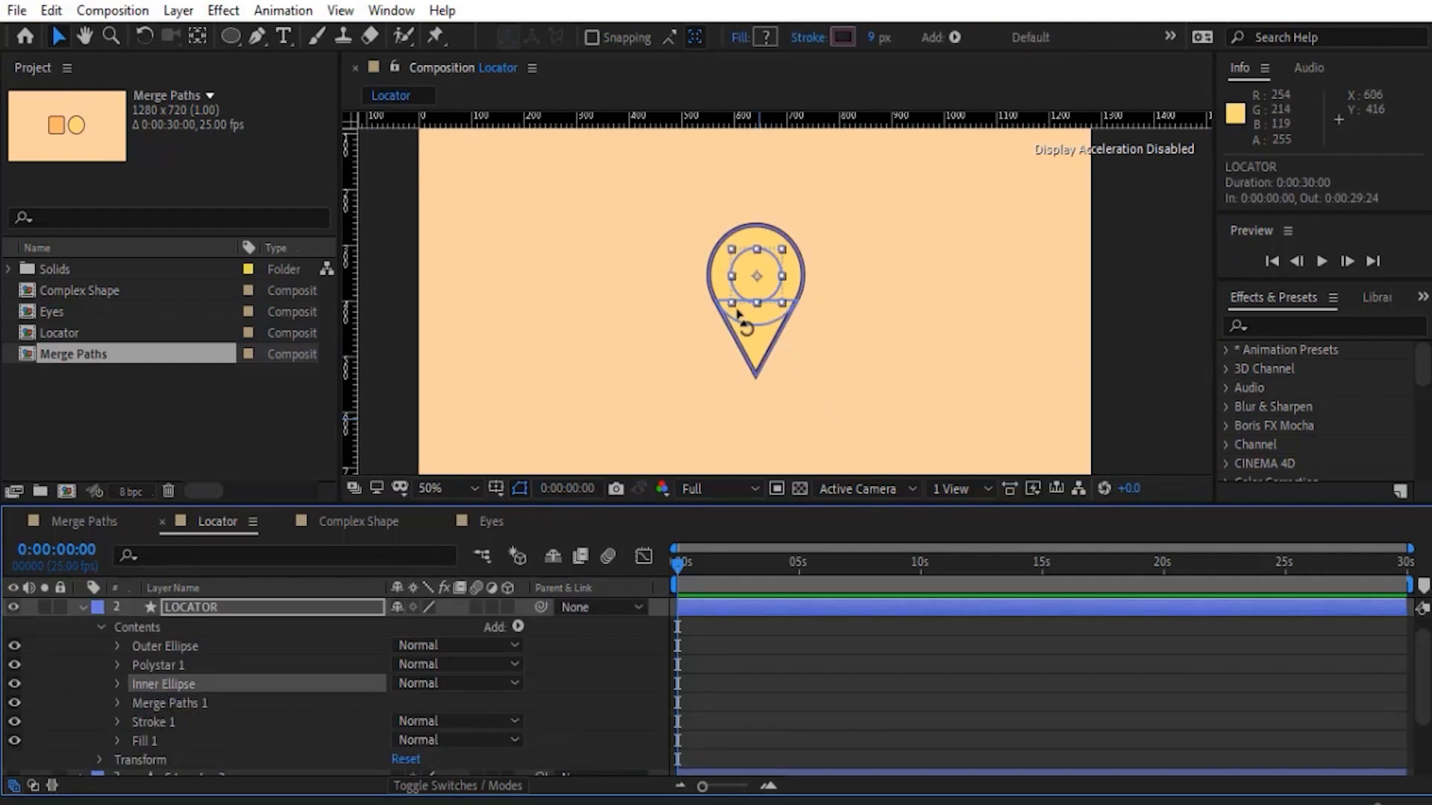
scroll(739, 317, up, 2)
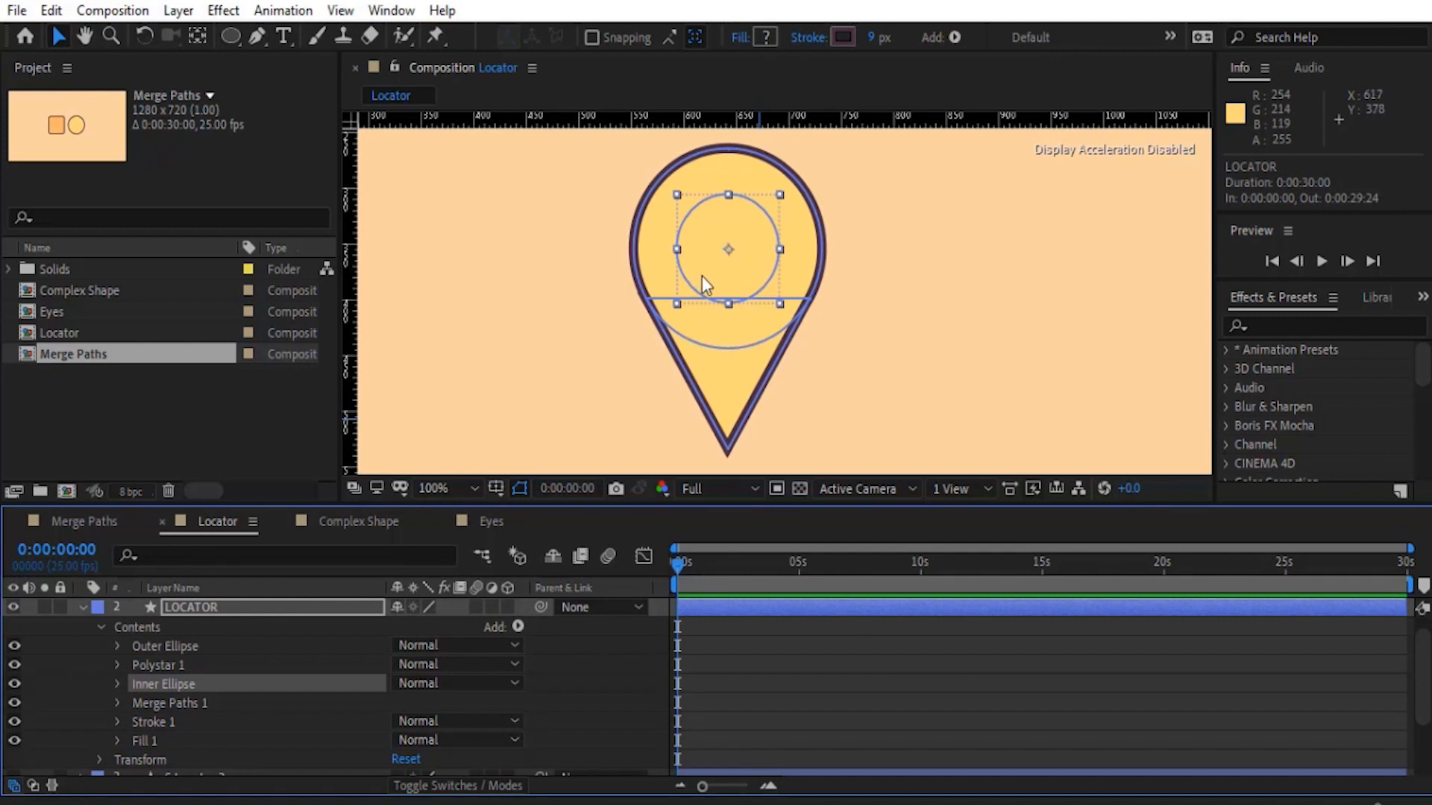
drag(148, 684, 171, 709)
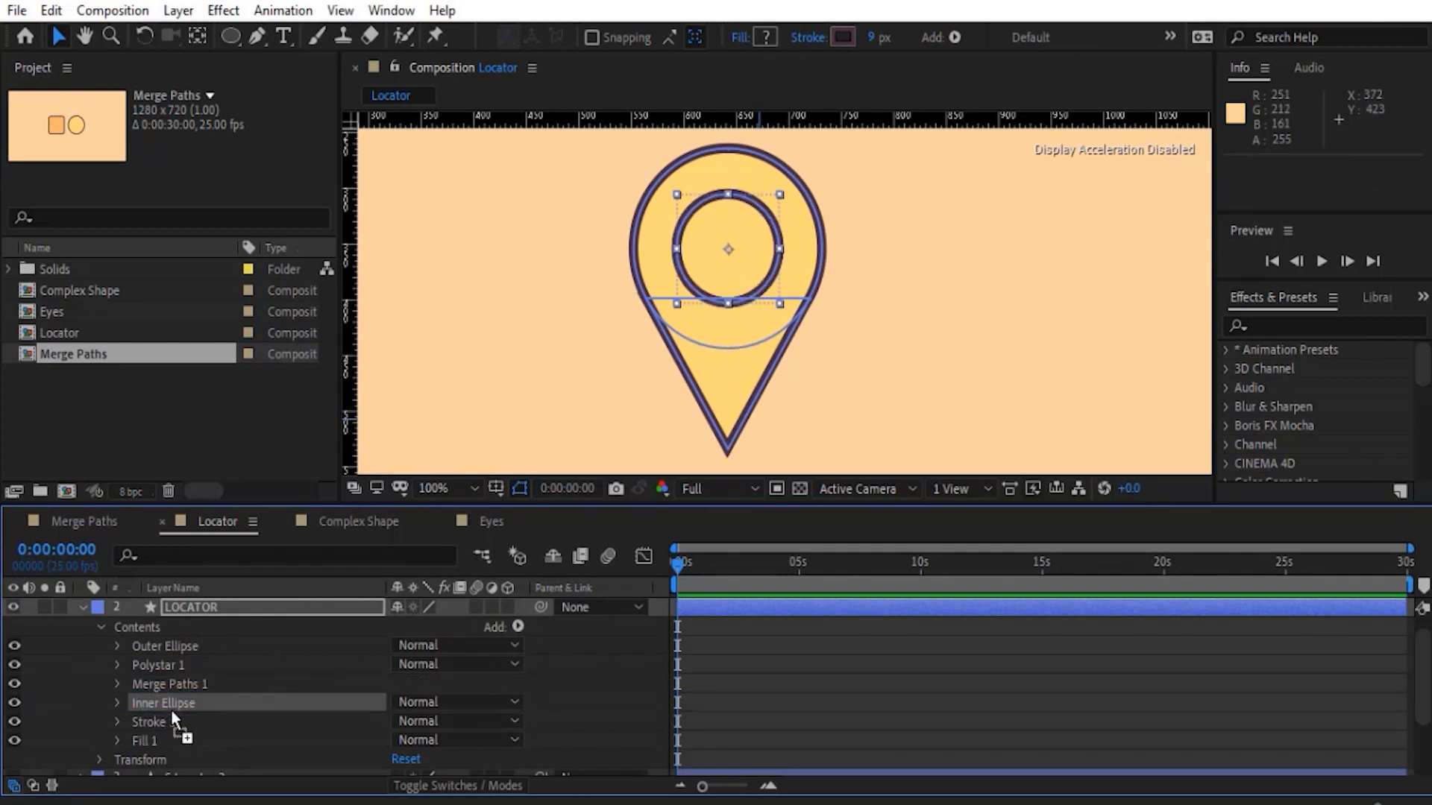
click(78, 692)
- Review which shapes Merge Paths 1 affects by selecting it, Polystar 1, Outer Ellipse and Inner Ellipse in turn
click(159, 685)
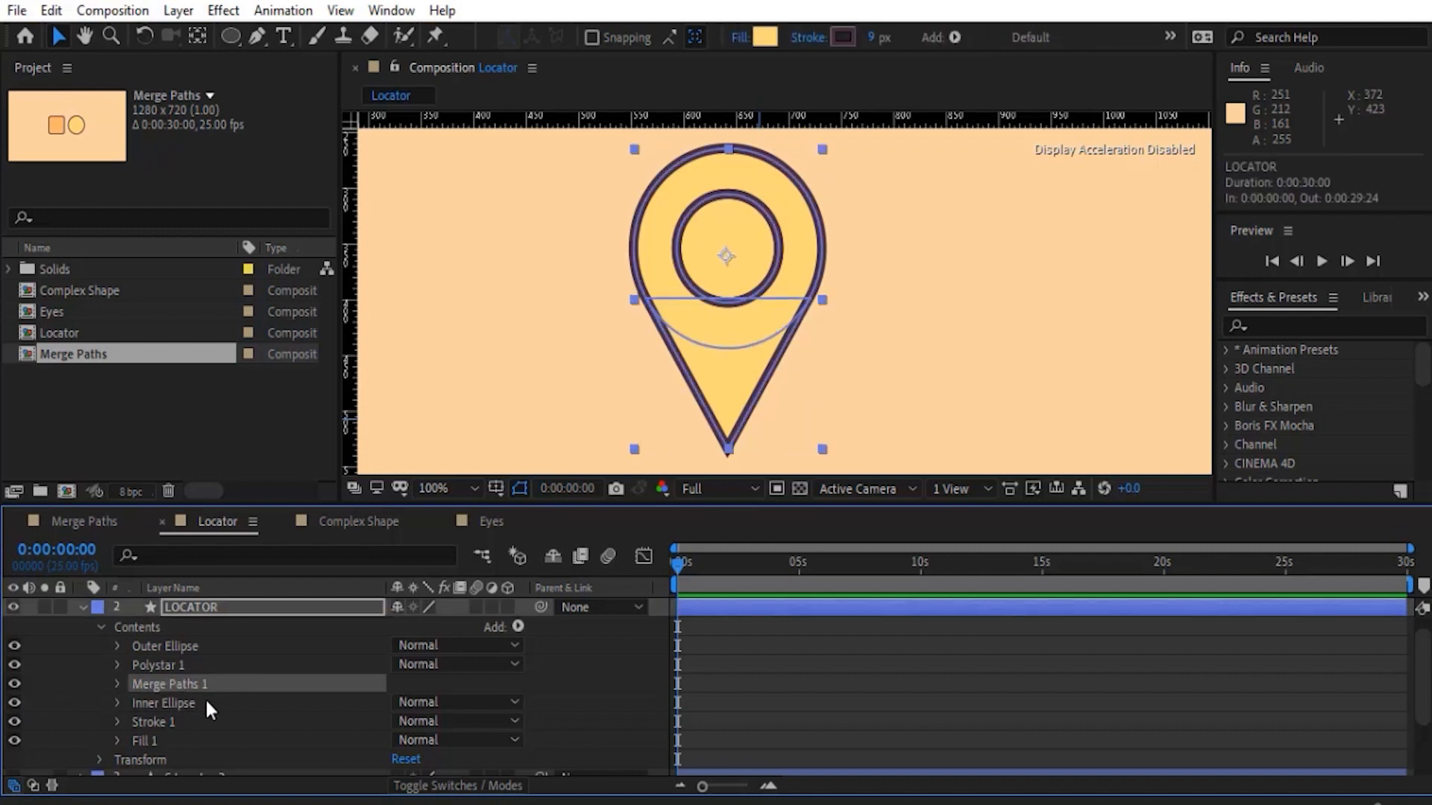
click(168, 668)
click(167, 648)
click(164, 662)
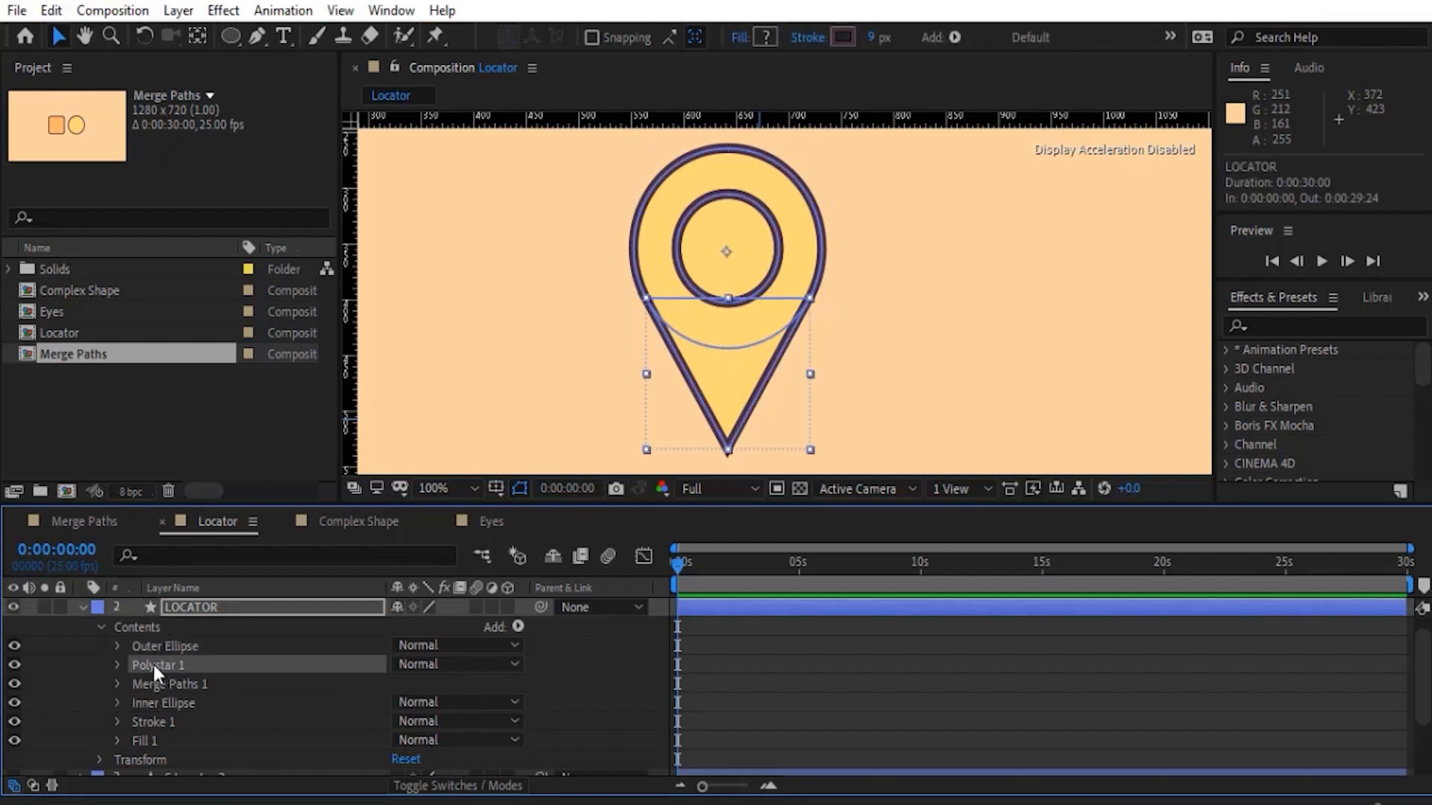
click(157, 648)
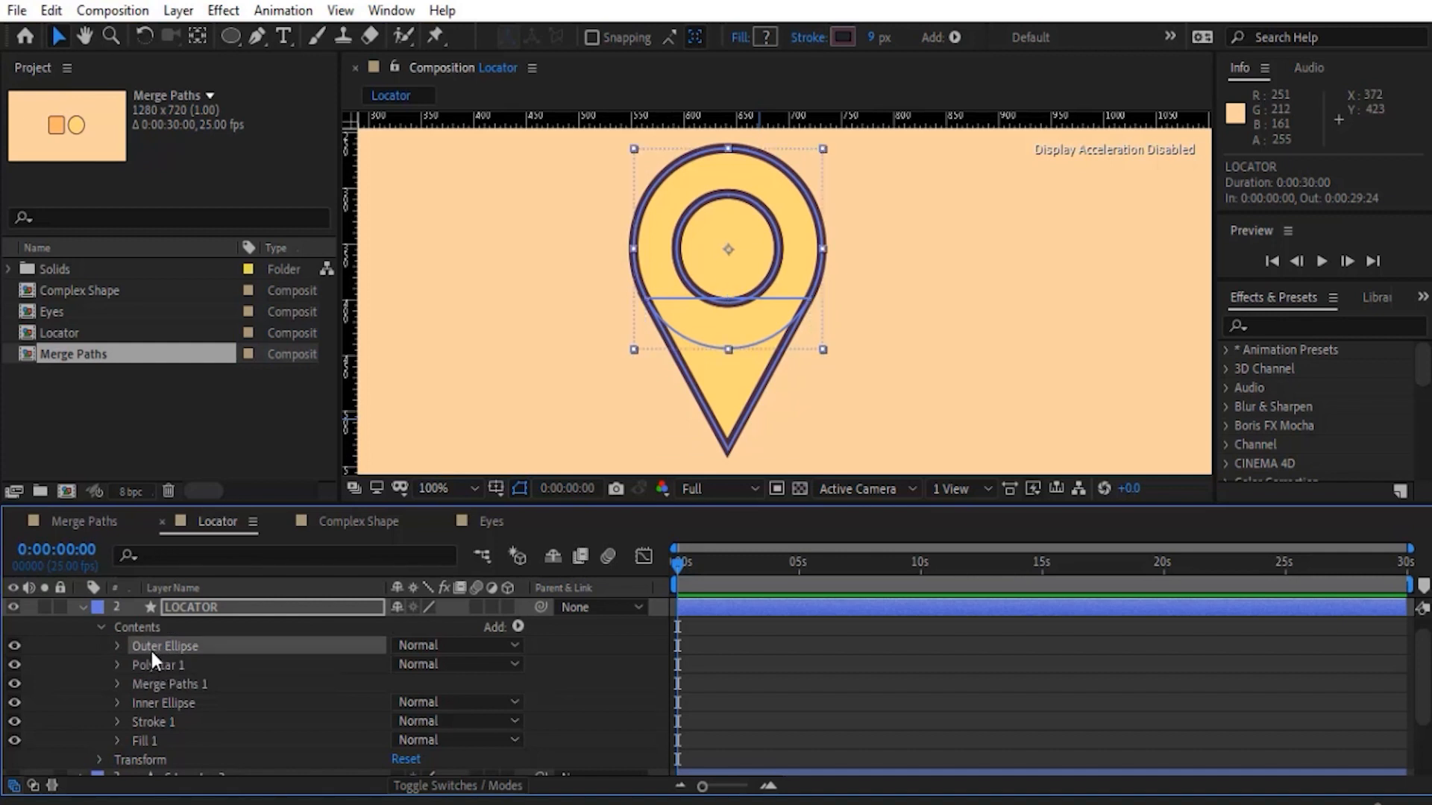
click(153, 705)
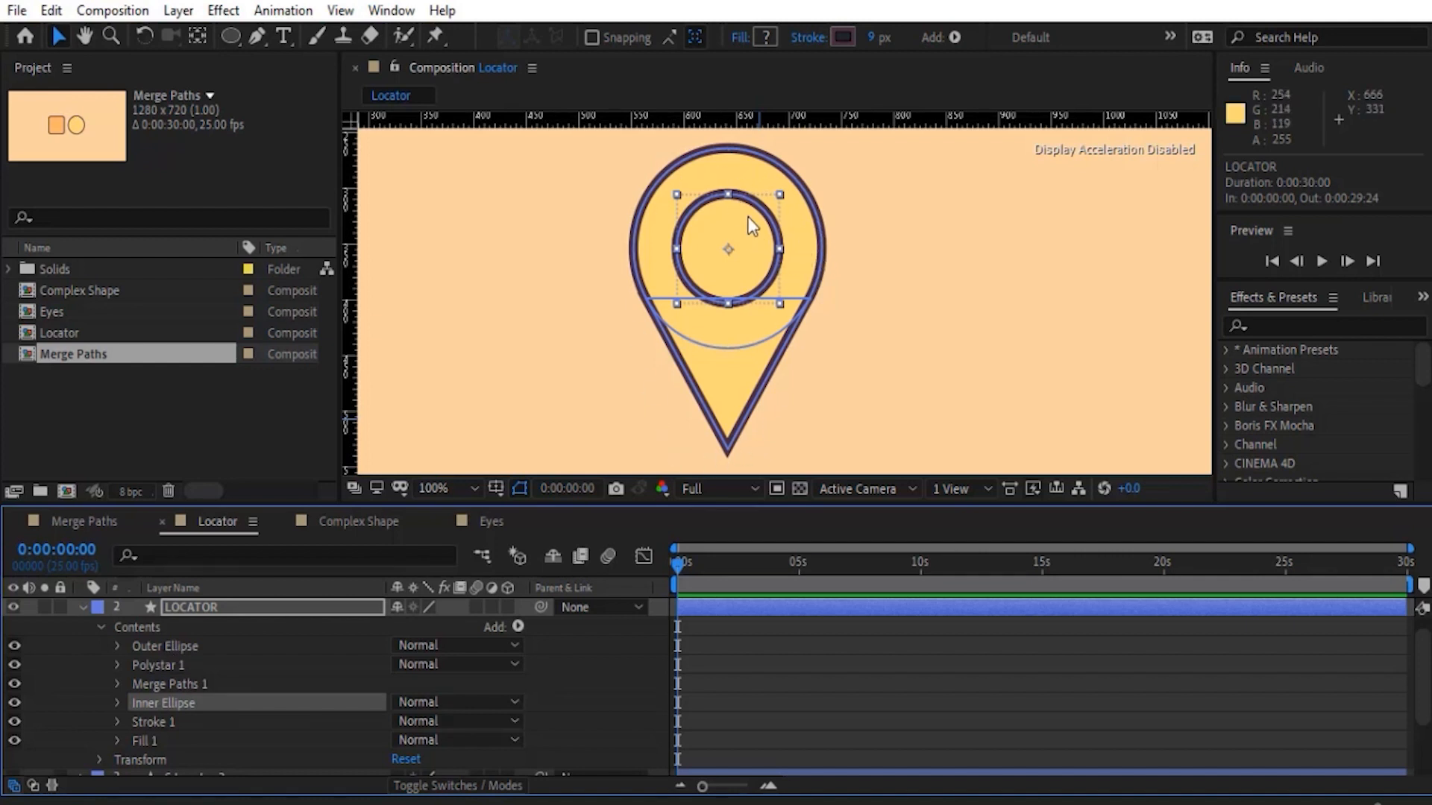
- Duplicate Merge Paths 1 and place the copy directly below Inner Ellipse
click(520, 628)
click(520, 627)
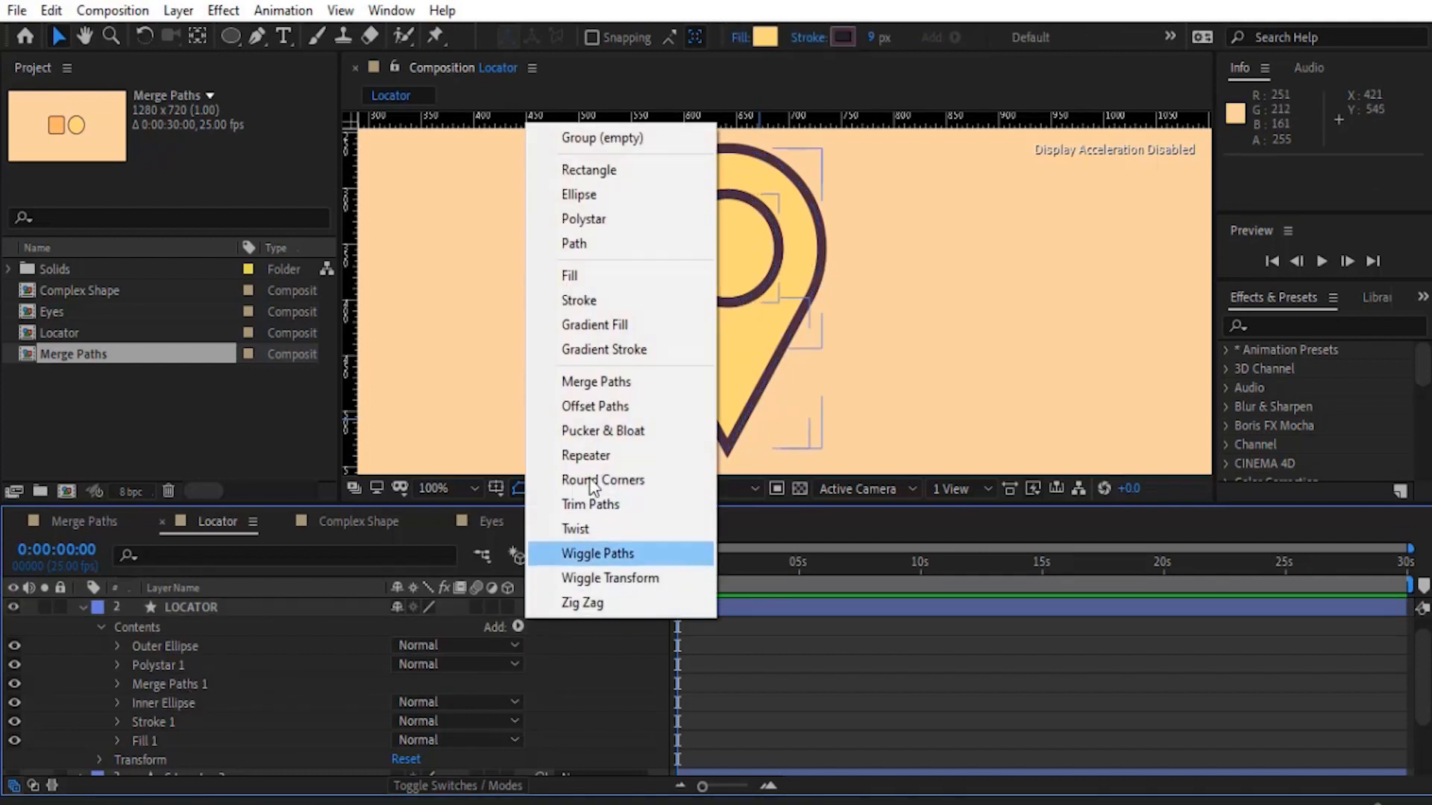
click(176, 685)
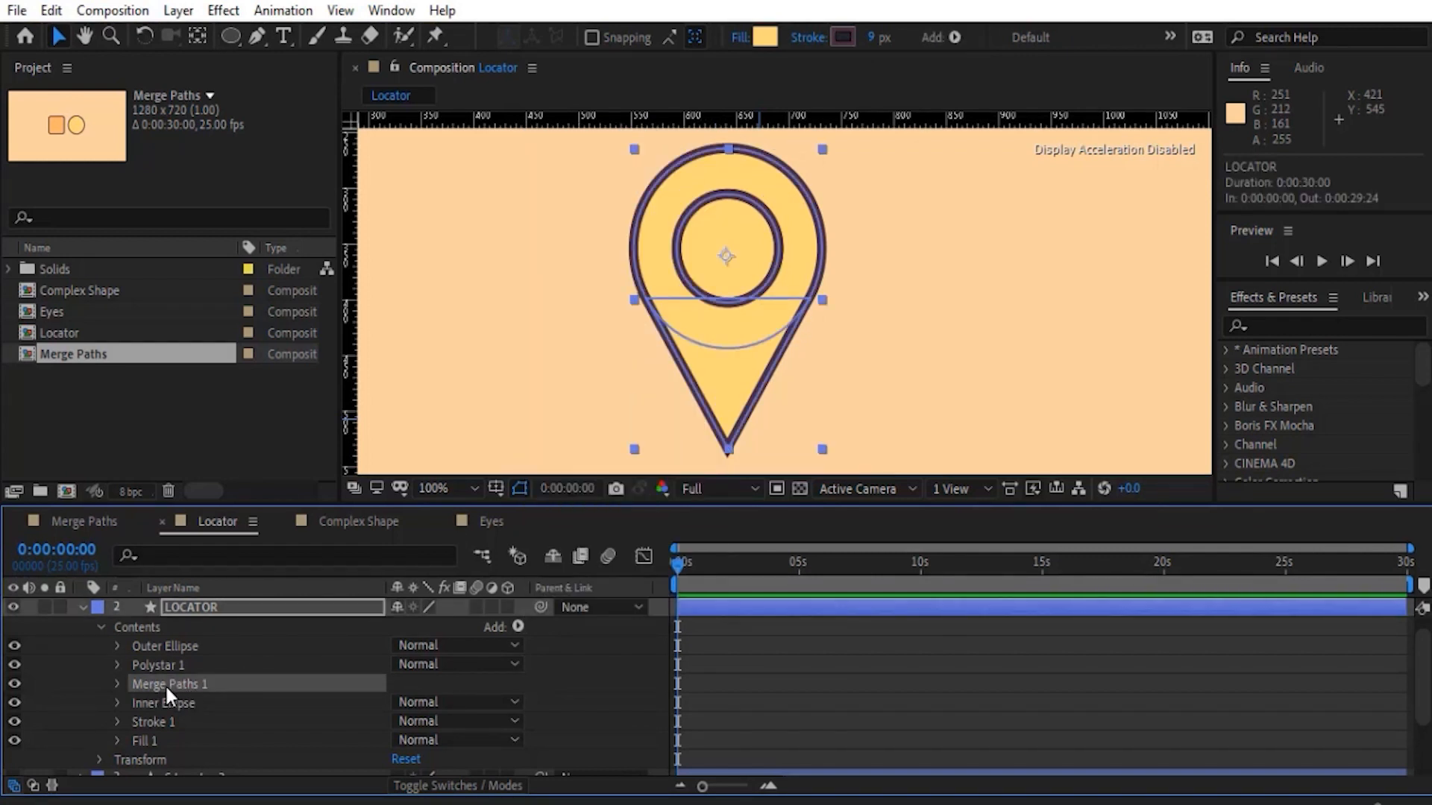
key(ctrl+d)
drag(194, 706, 203, 728)
- Set the Merge Paths 2 mode to Subtract to cut Inner Ellipse out of the pin, and deselect the layer
click(117, 722)
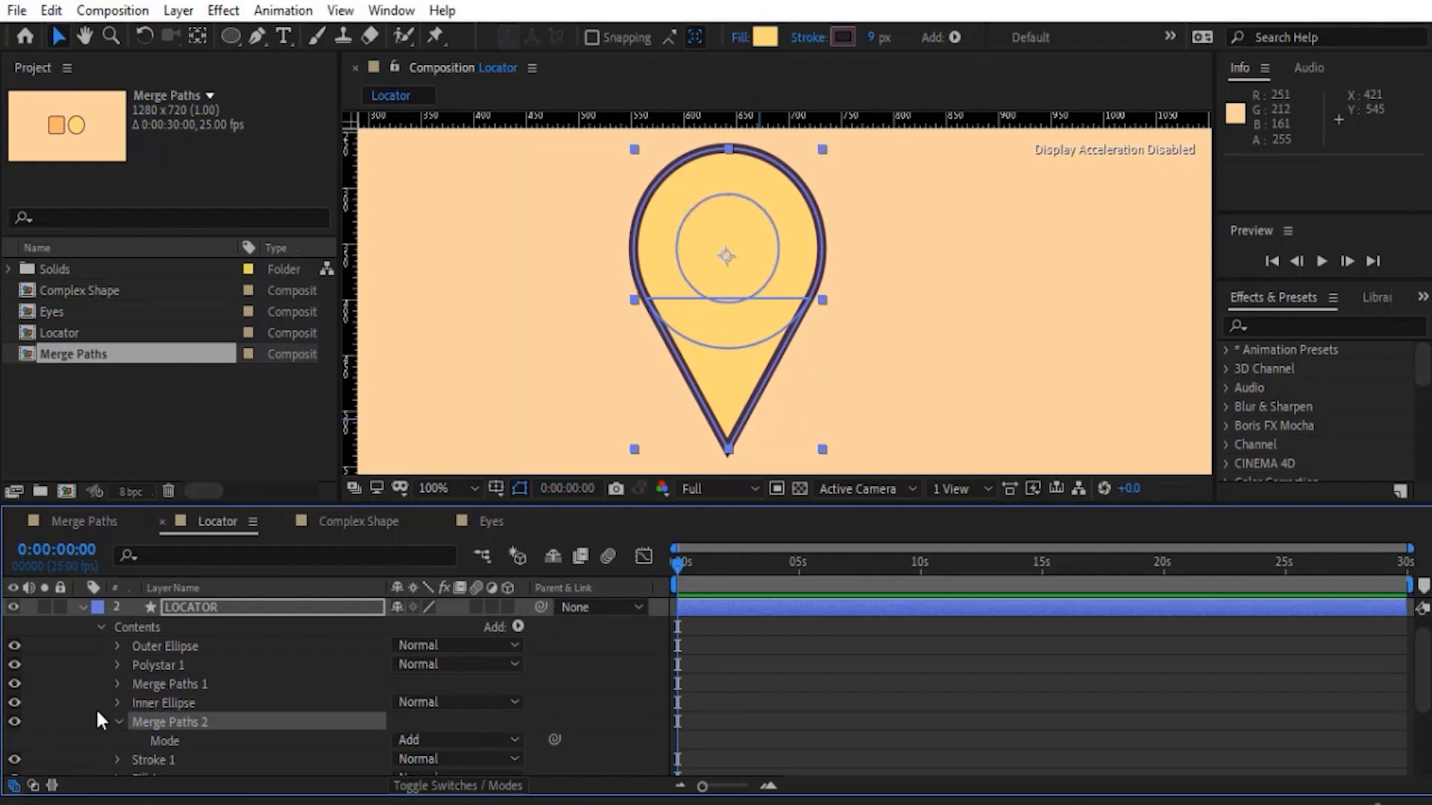
scroll(253, 701, down, 1)
click(429, 682)
click(445, 615)
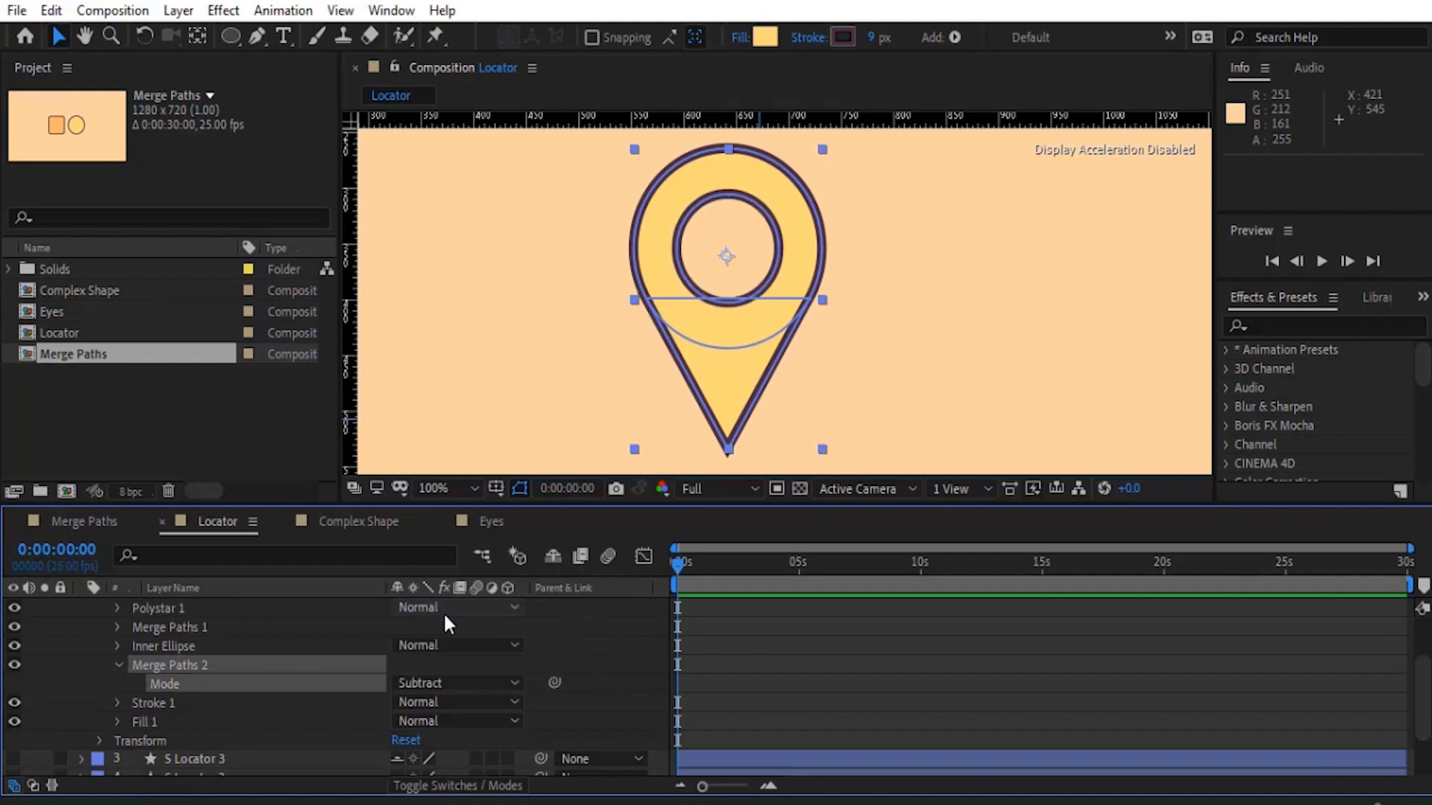
click(606, 342)
key(comma)
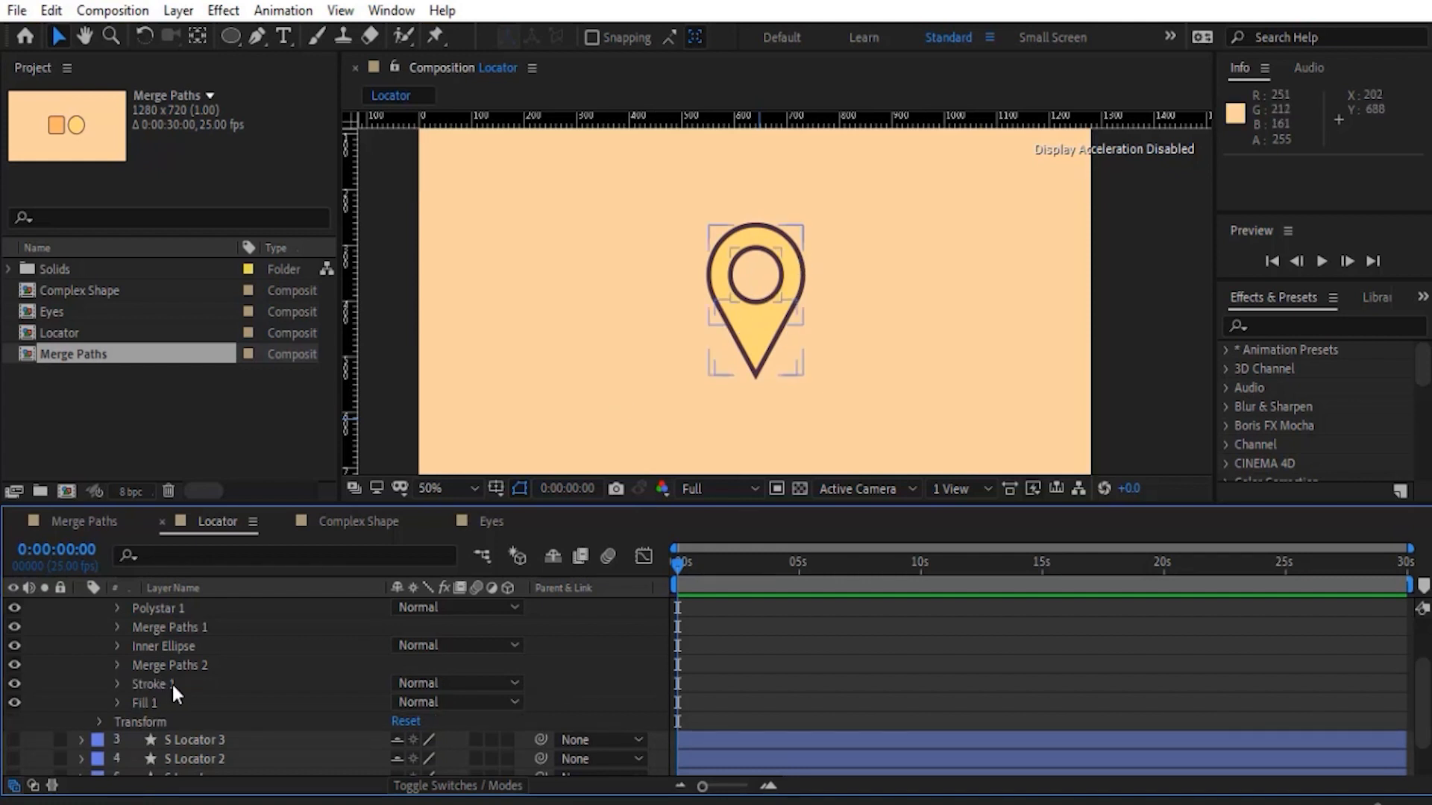
- Switch to the Complex Shape composition and expand the contents of Shape Layer 1
scroll(156, 698, up, 2)
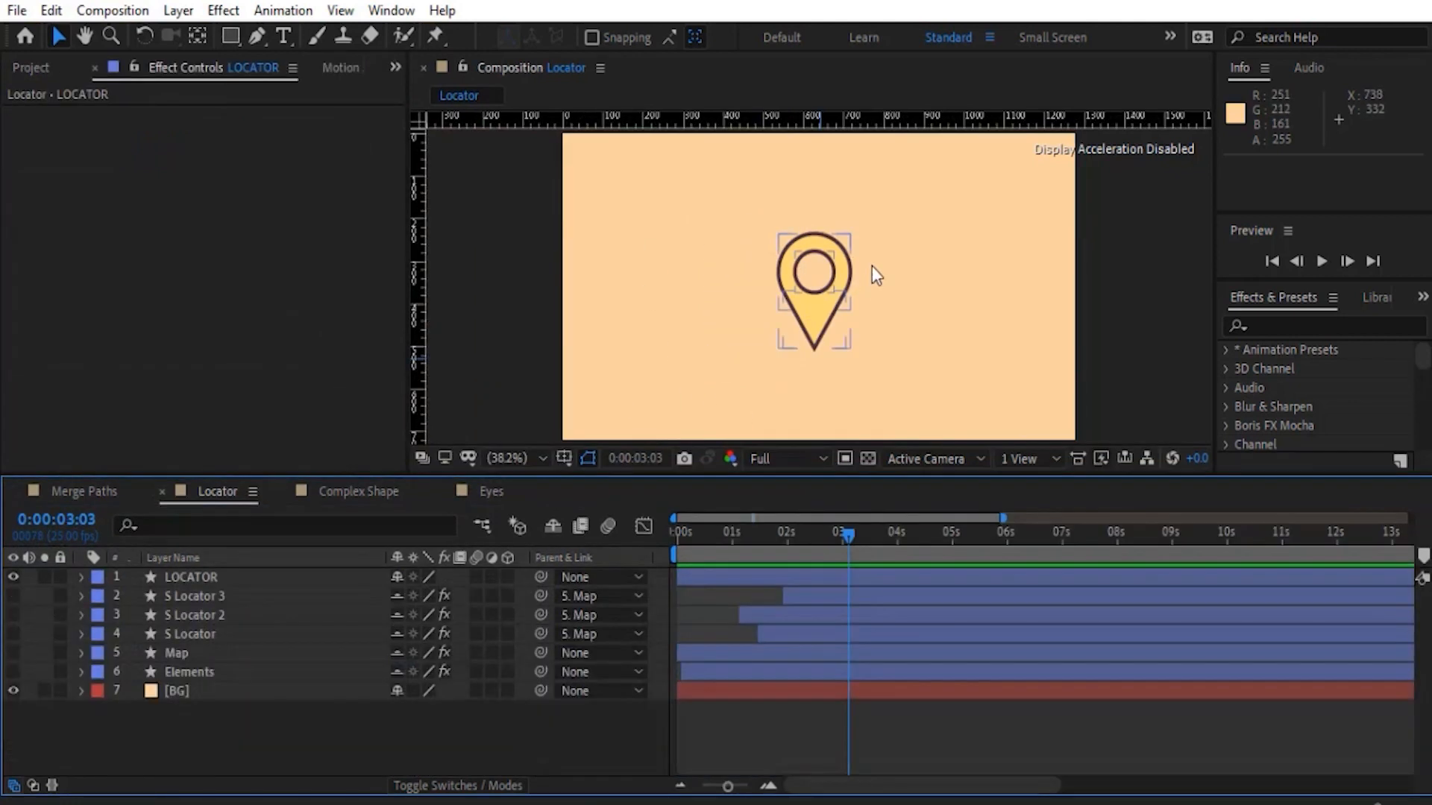
click(830, 364)
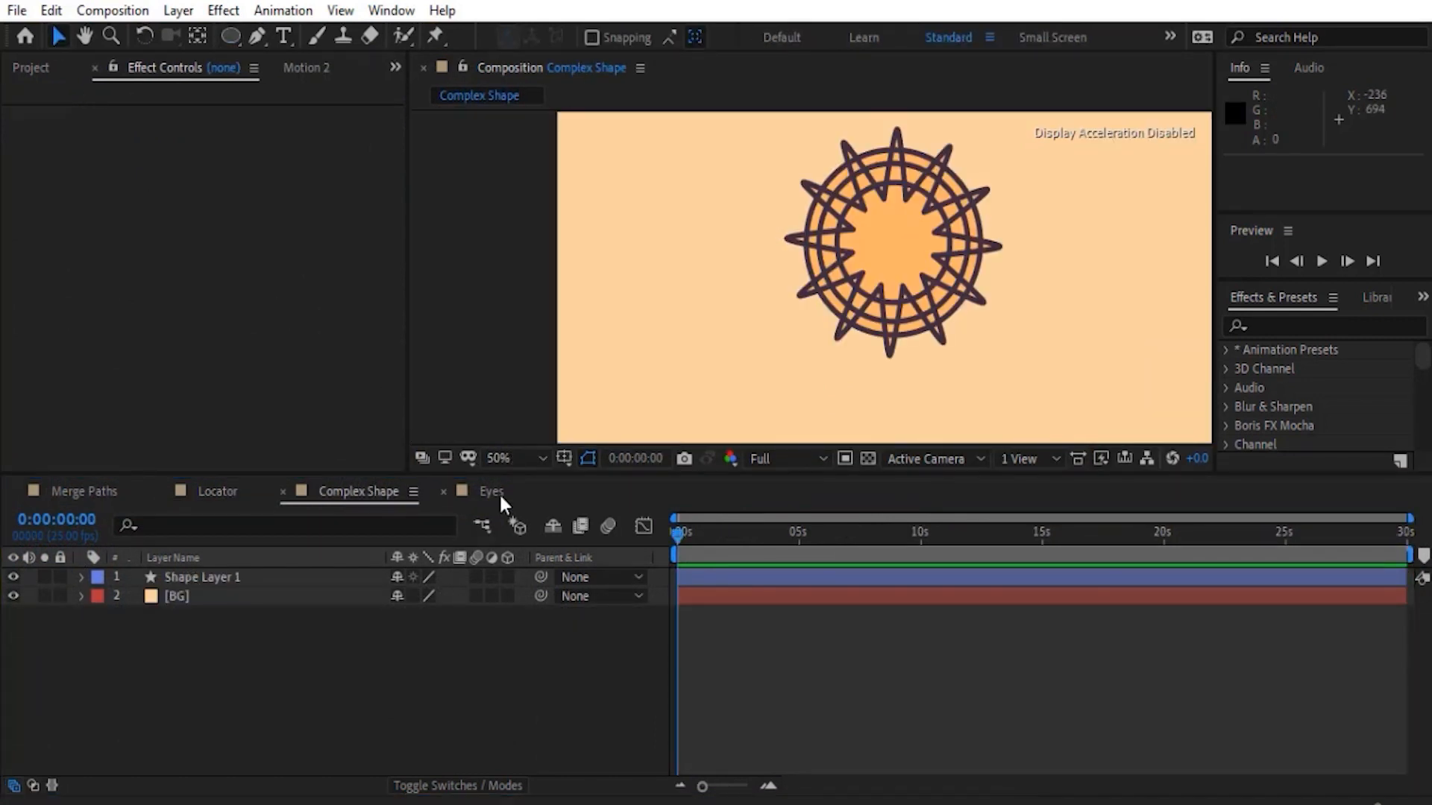
click(522, 458)
click(525, 88)
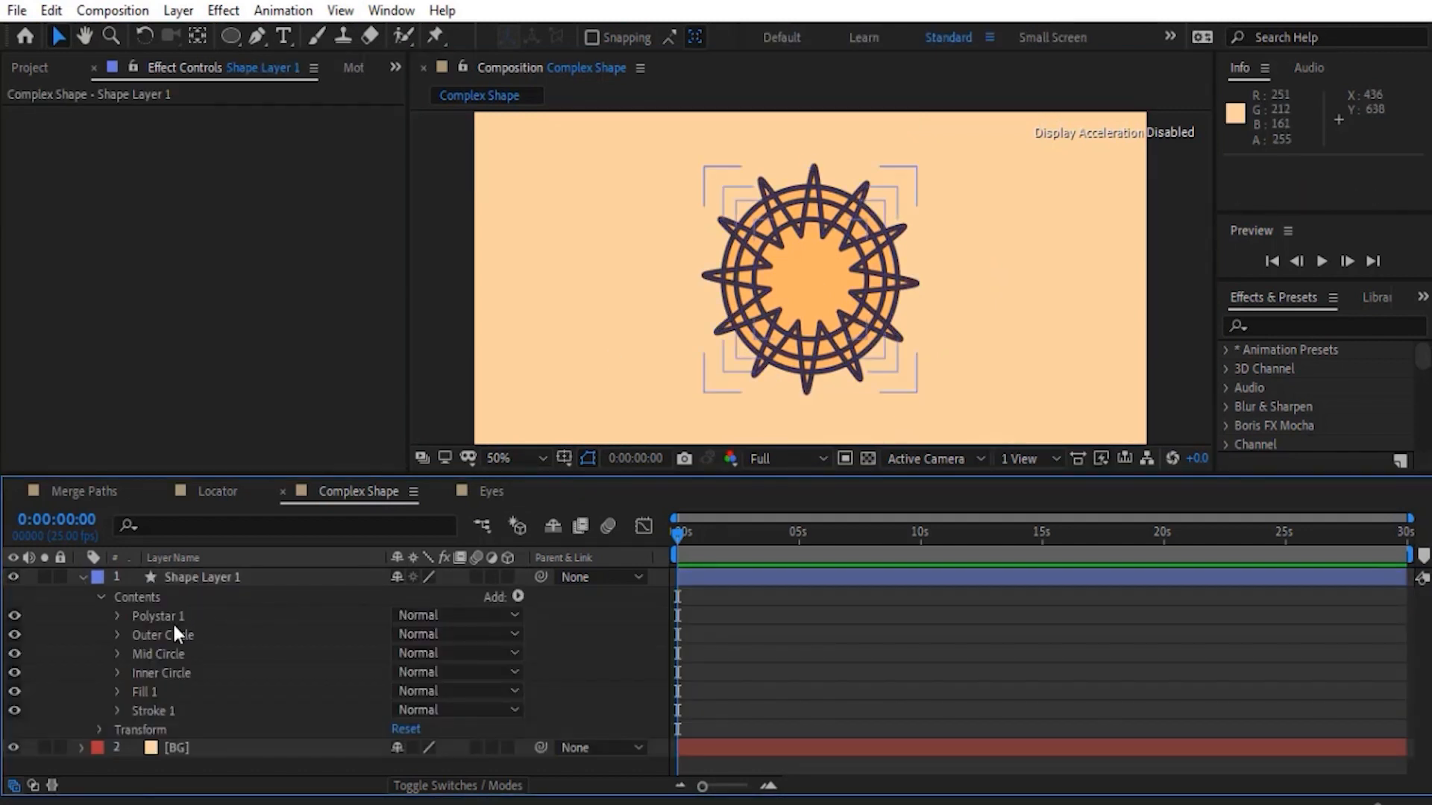
click(172, 619)
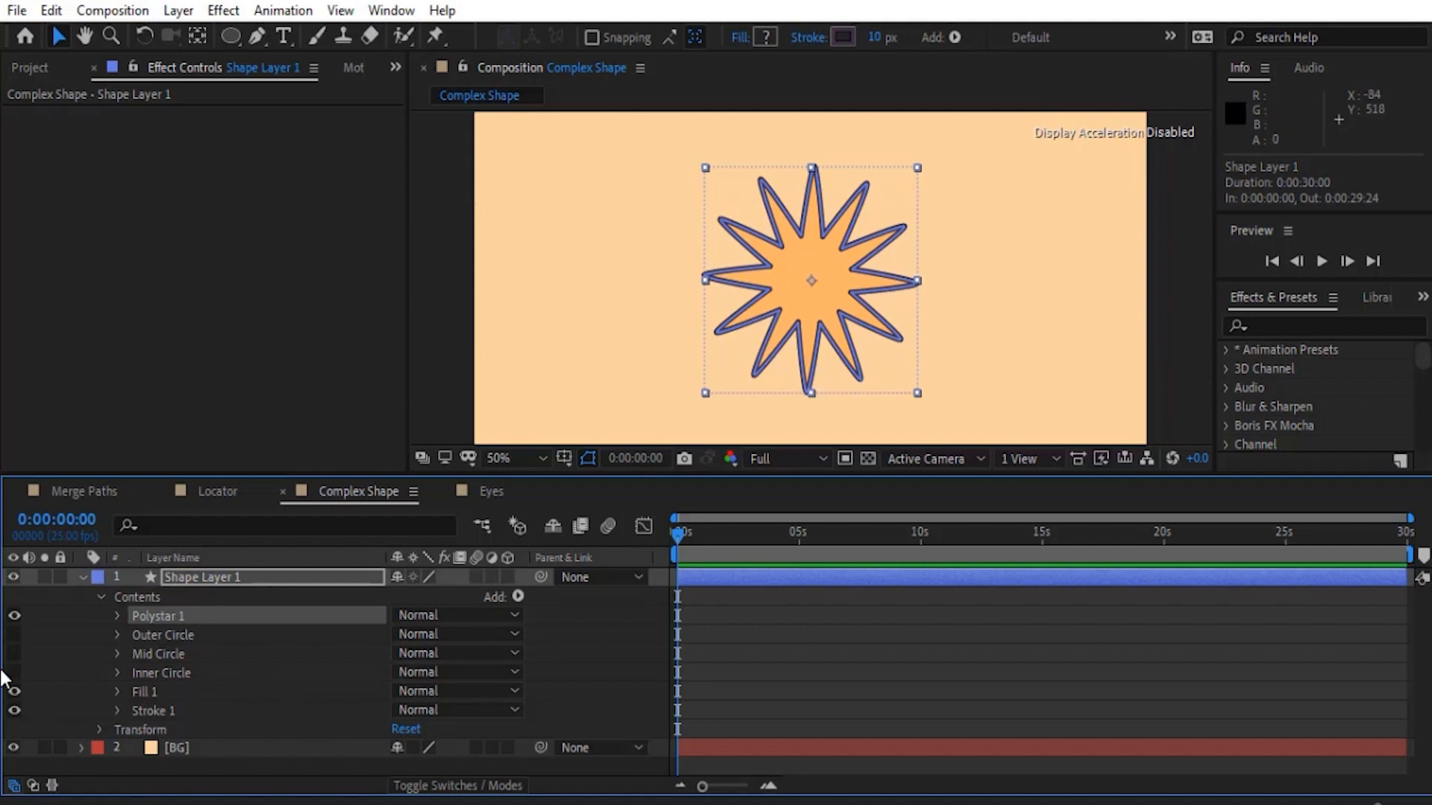
- Review Shape Layer 1's paths by hiding Polystar 1, showing Outer Circle, Mid Circle and Inner Circle in turn, and showing Polystar 1 again
click(13, 616)
click(14, 635)
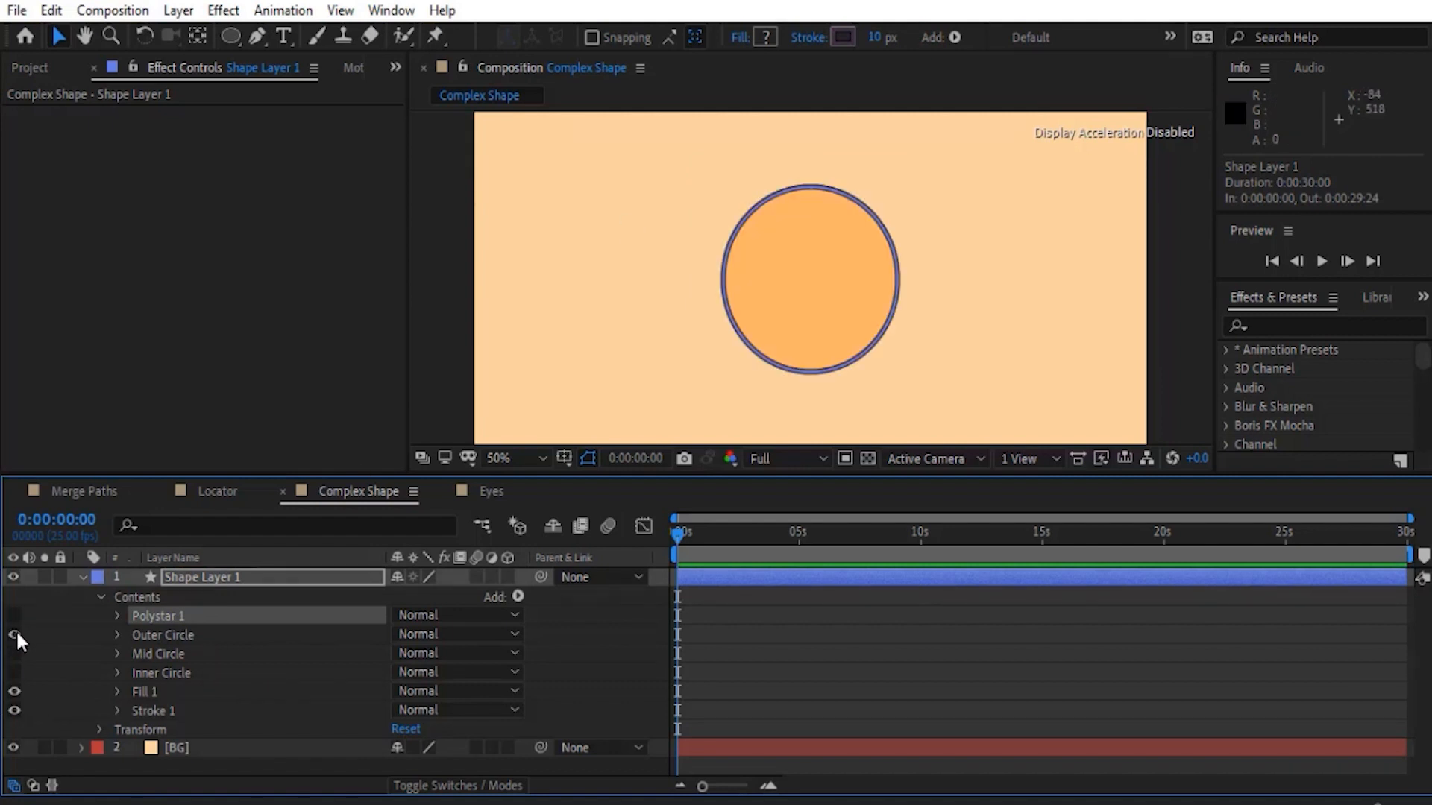
click(14, 654)
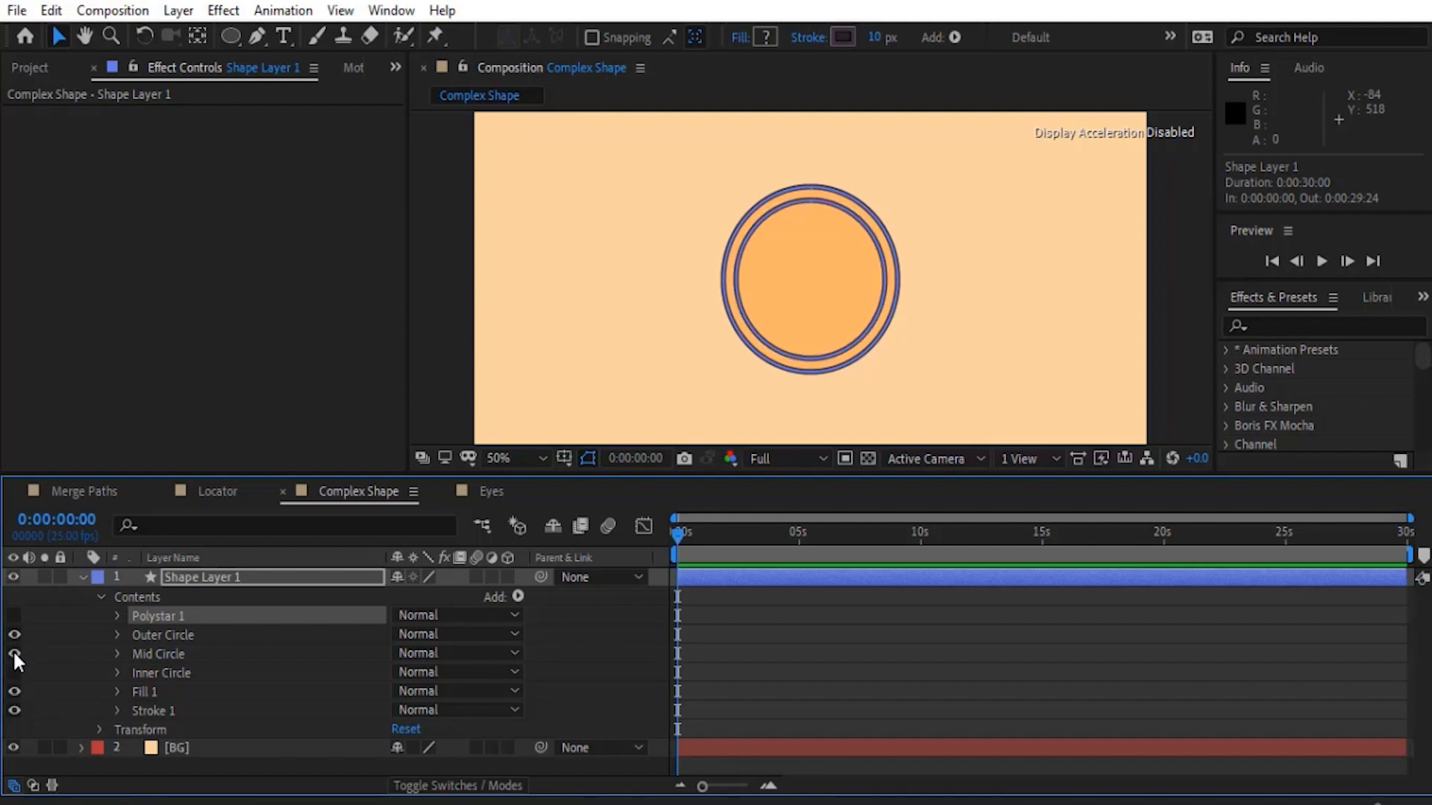
click(14, 673)
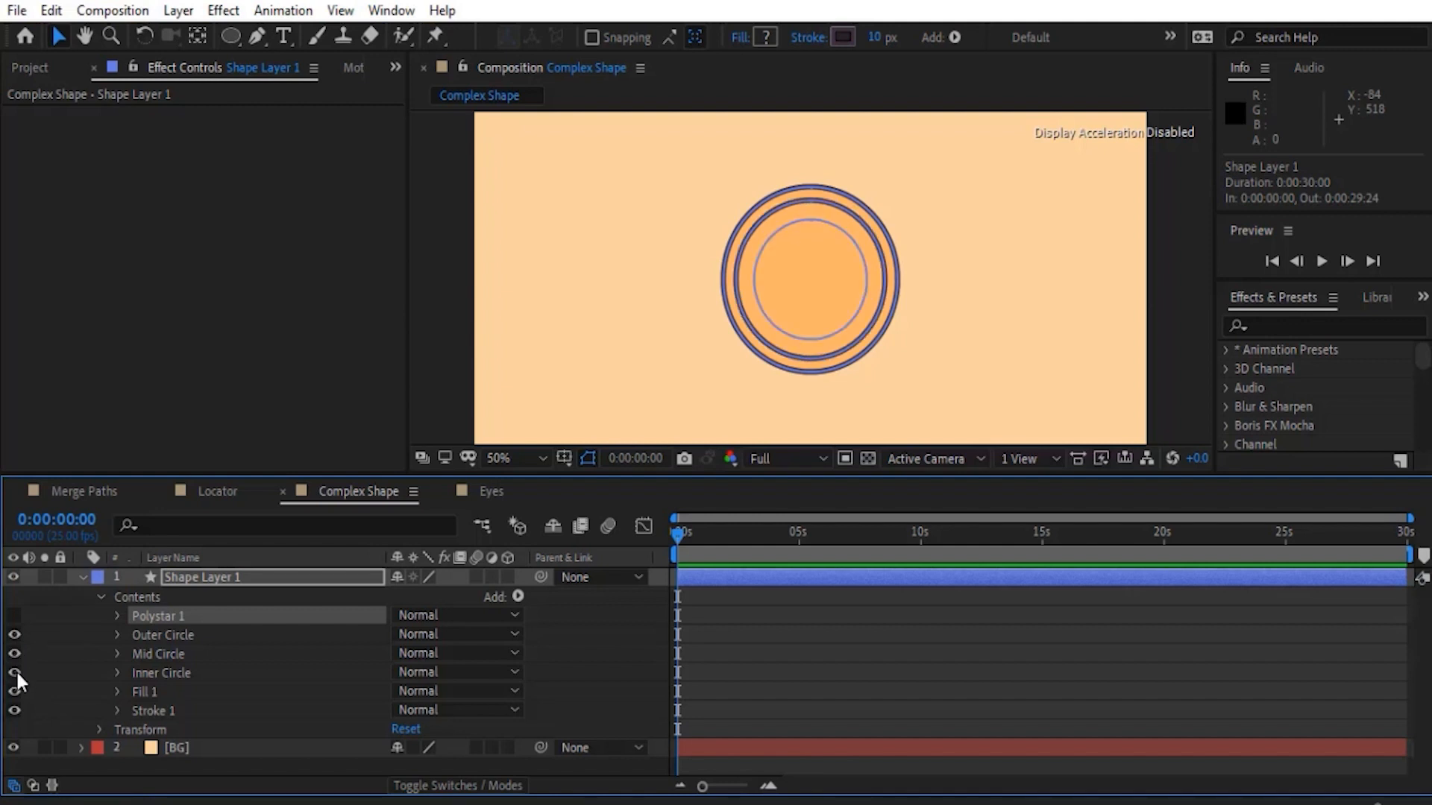
click(14, 616)
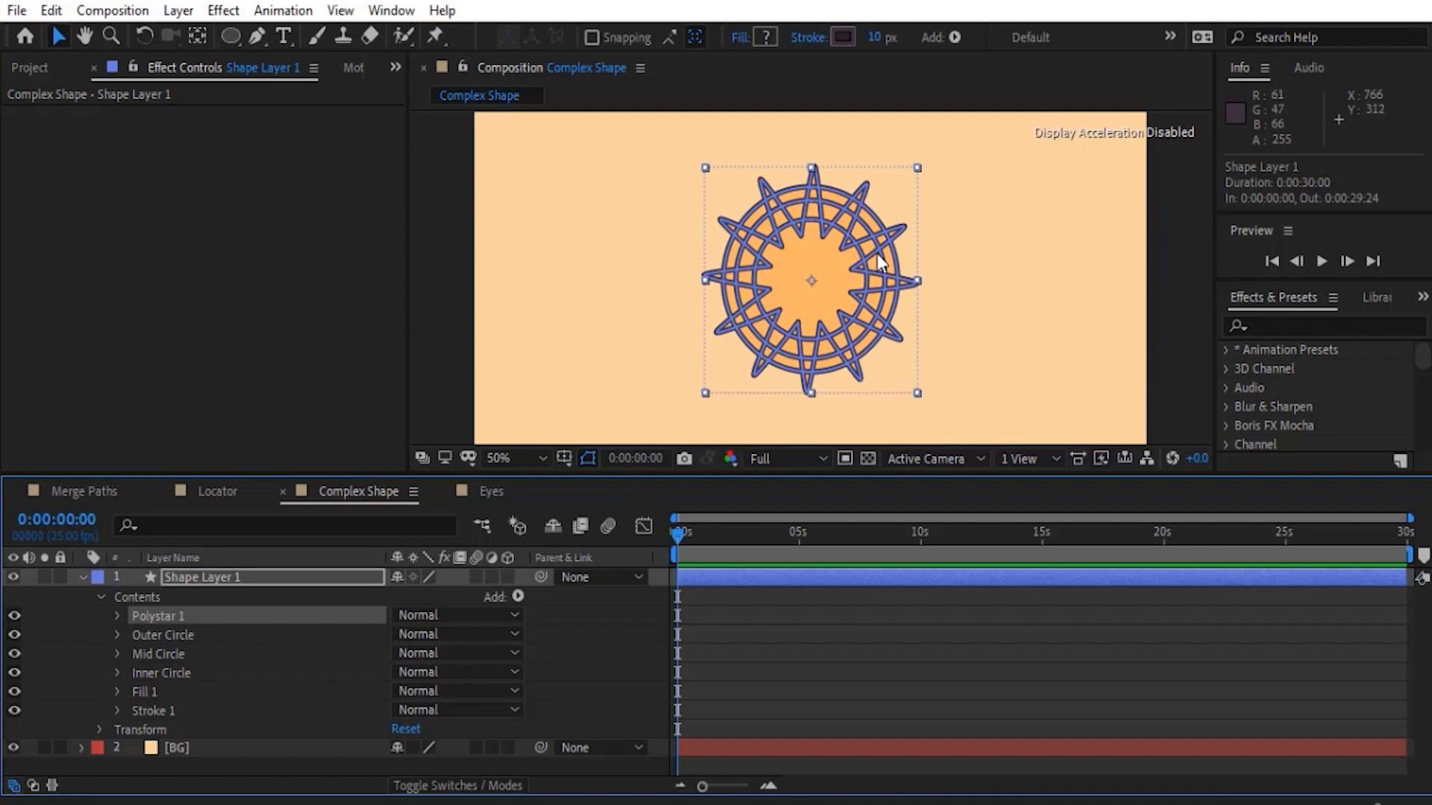
- Hide Mid Circle and Inner Circle, leaving only Polystar 1 and Outer Circle visible, and deselect the layer
click(170, 650)
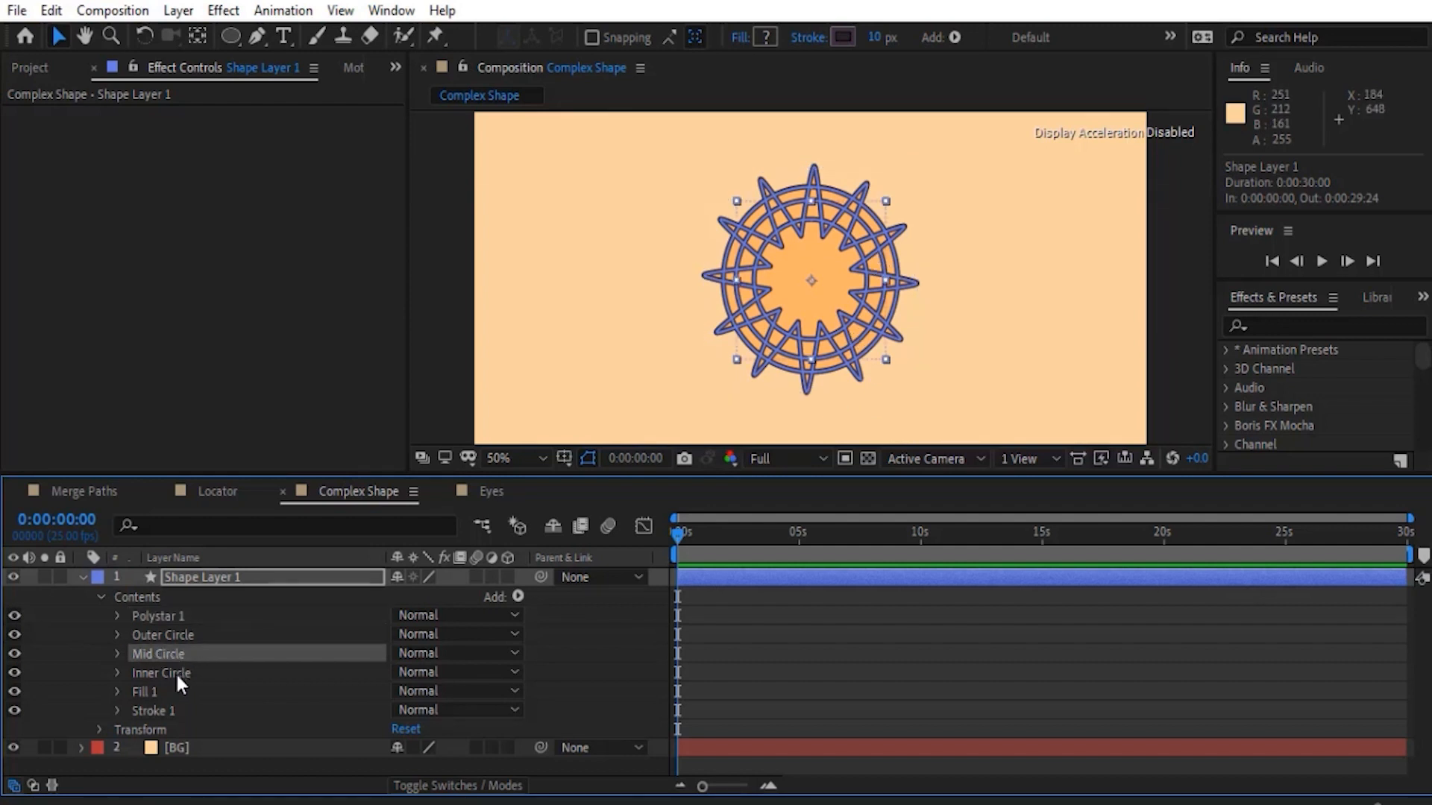
shift+click(176, 673)
drag(13, 670, 14, 653)
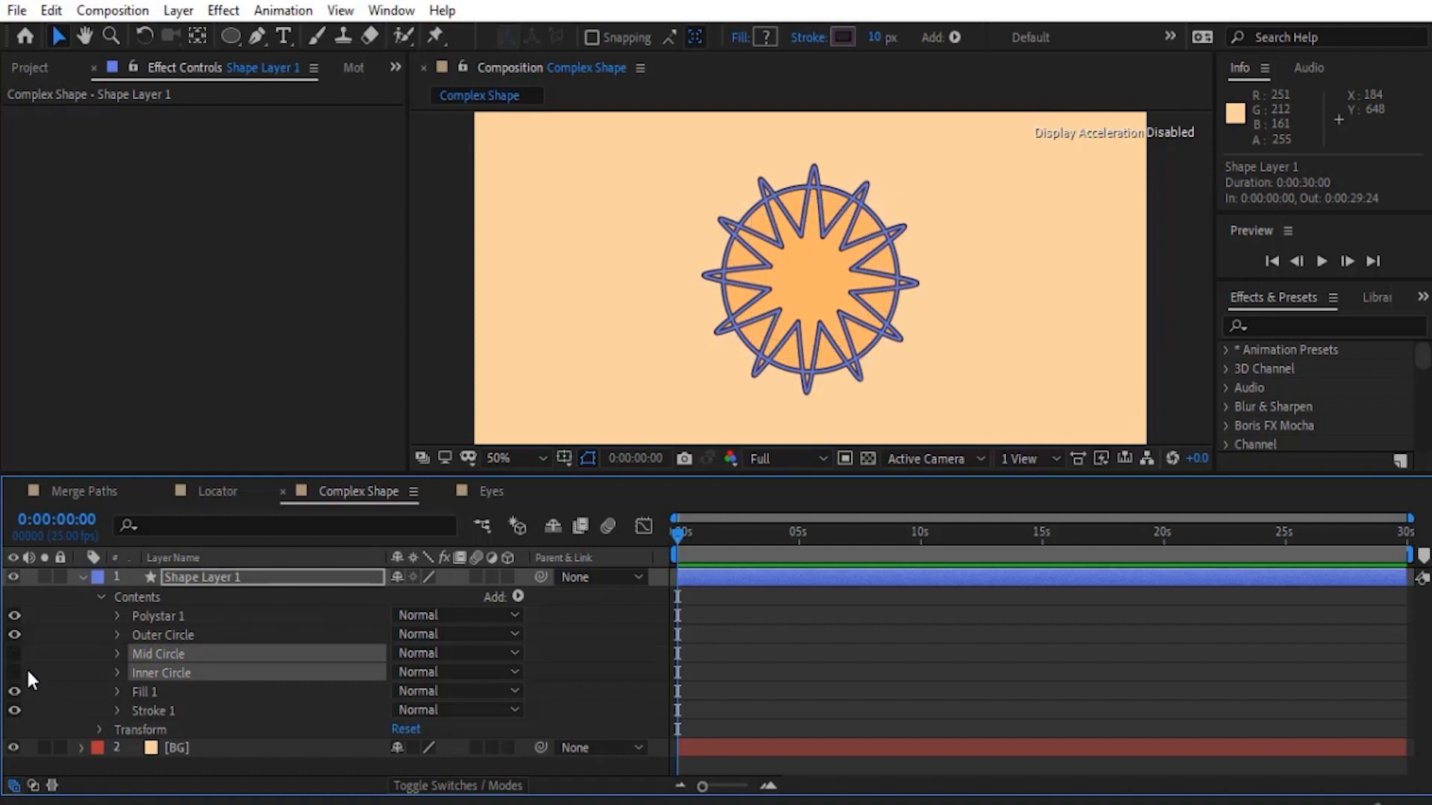
click(53, 639)
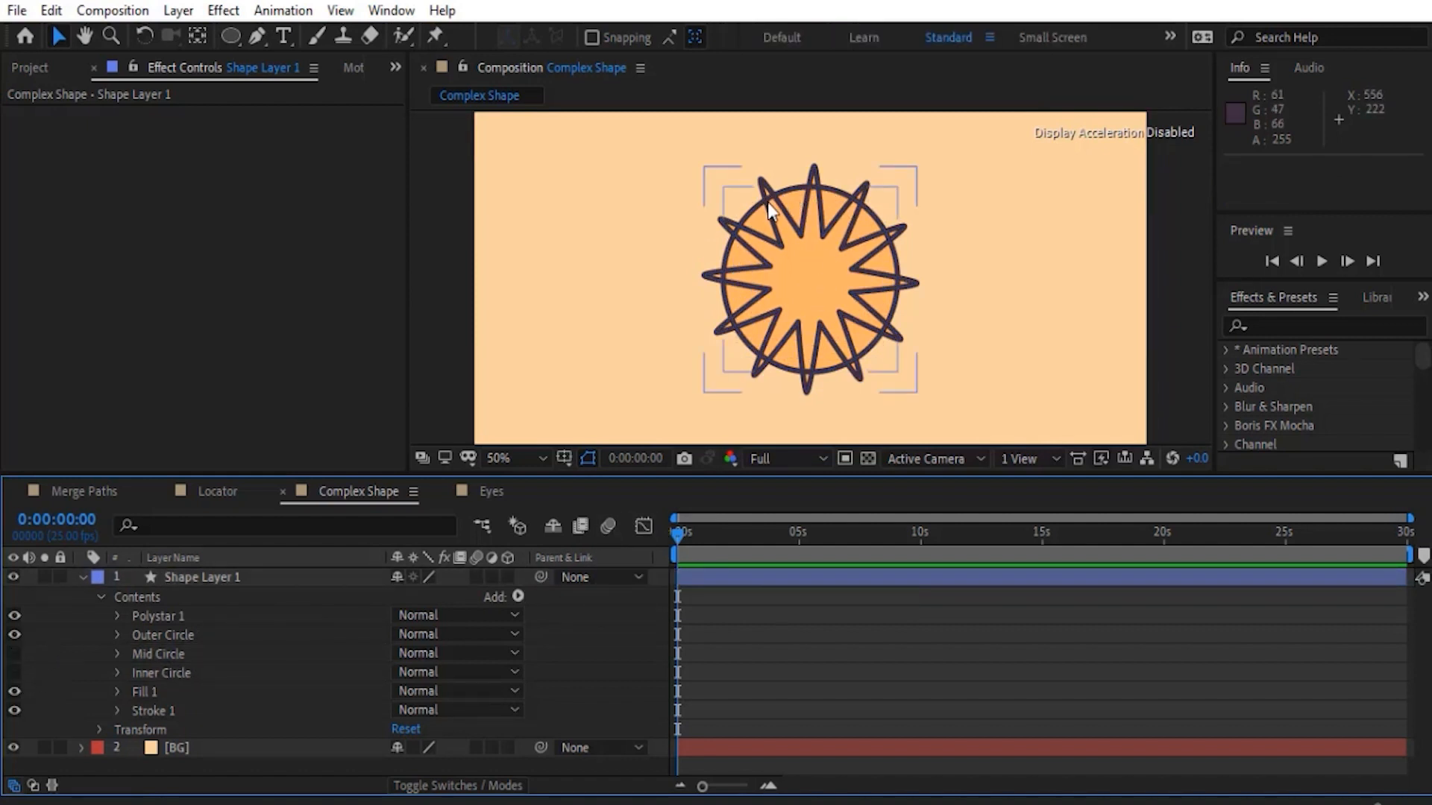
- Add Merge Paths to Shape Layer 1's contents and place it directly below Outer Circle
click(431, 597)
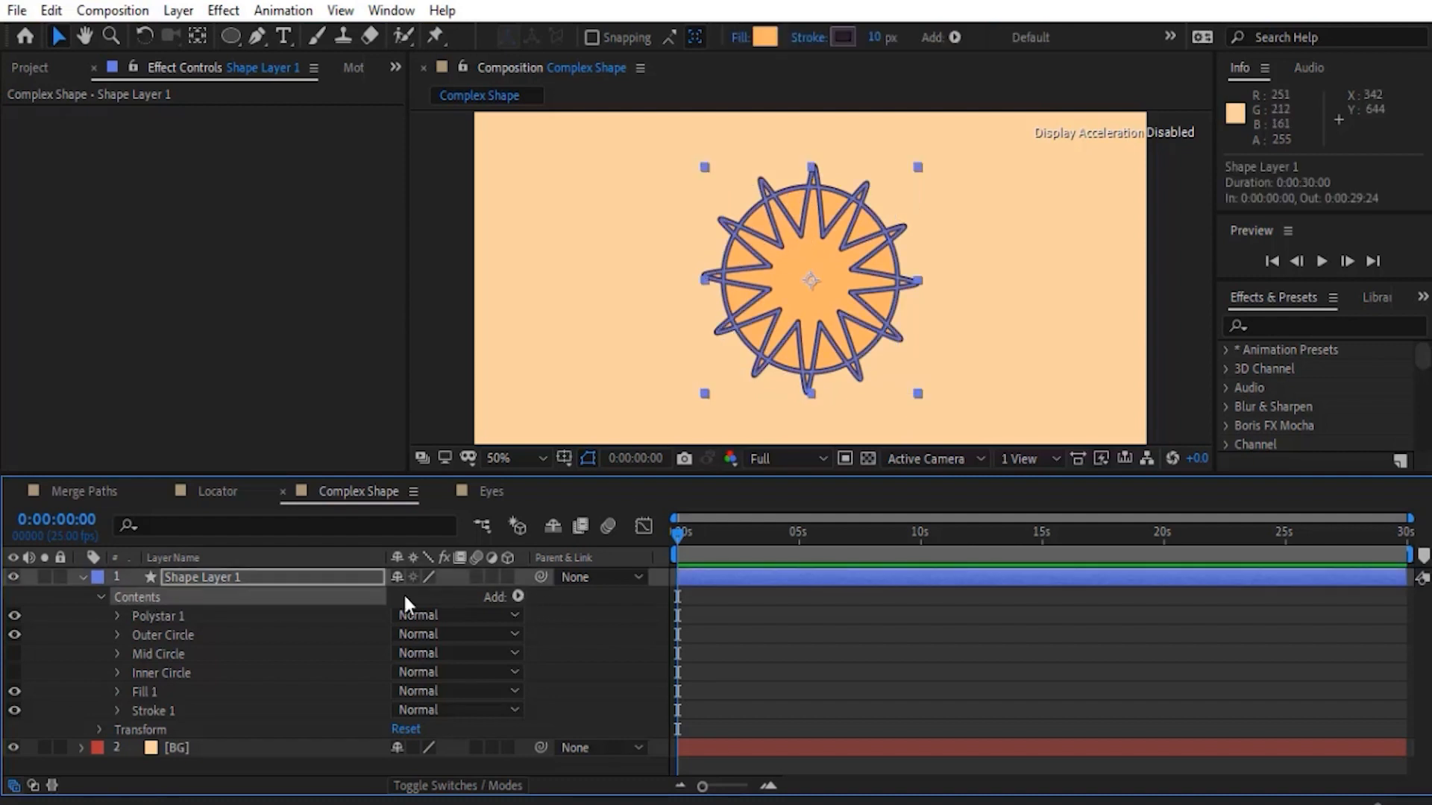
click(517, 597)
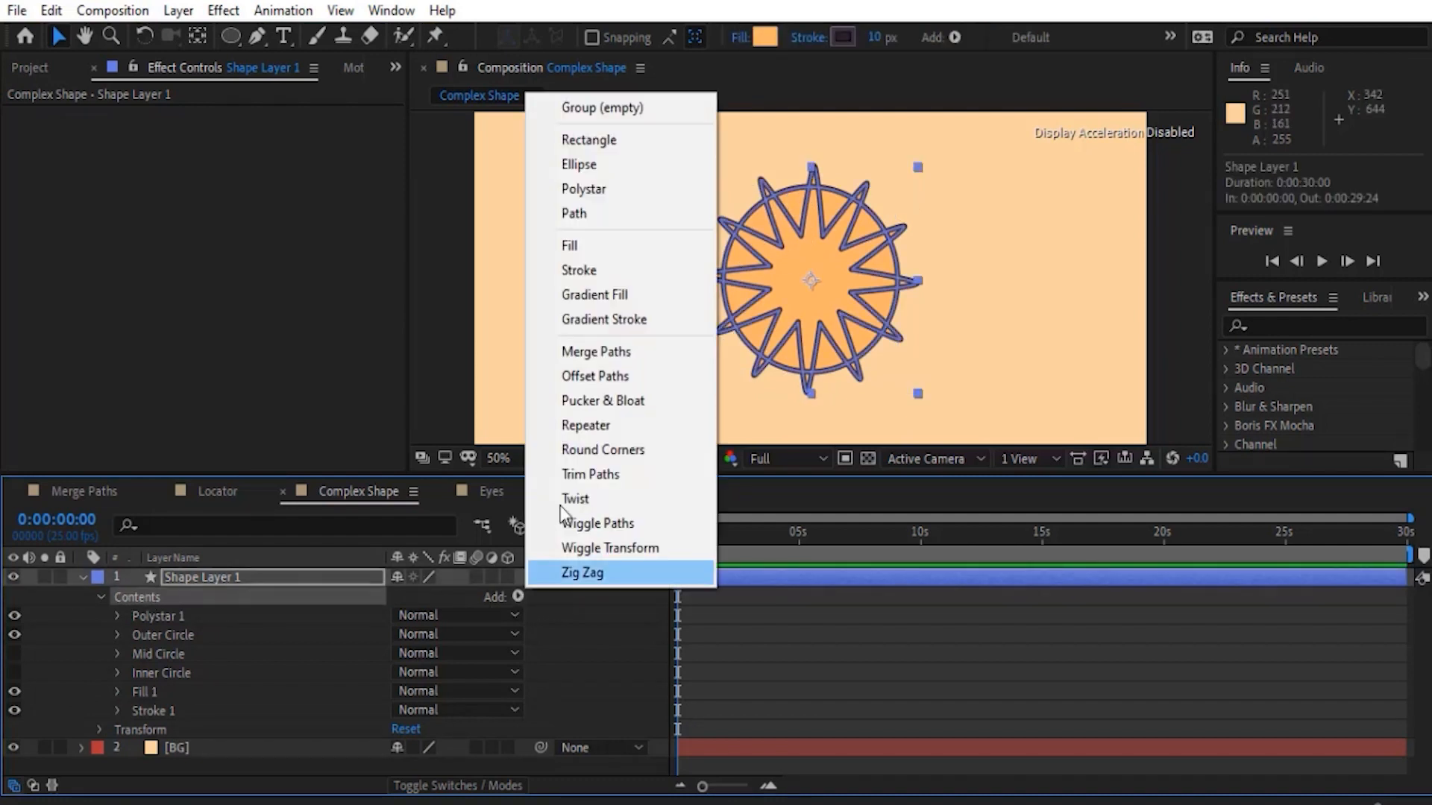
click(594, 355)
drag(150, 691, 160, 645)
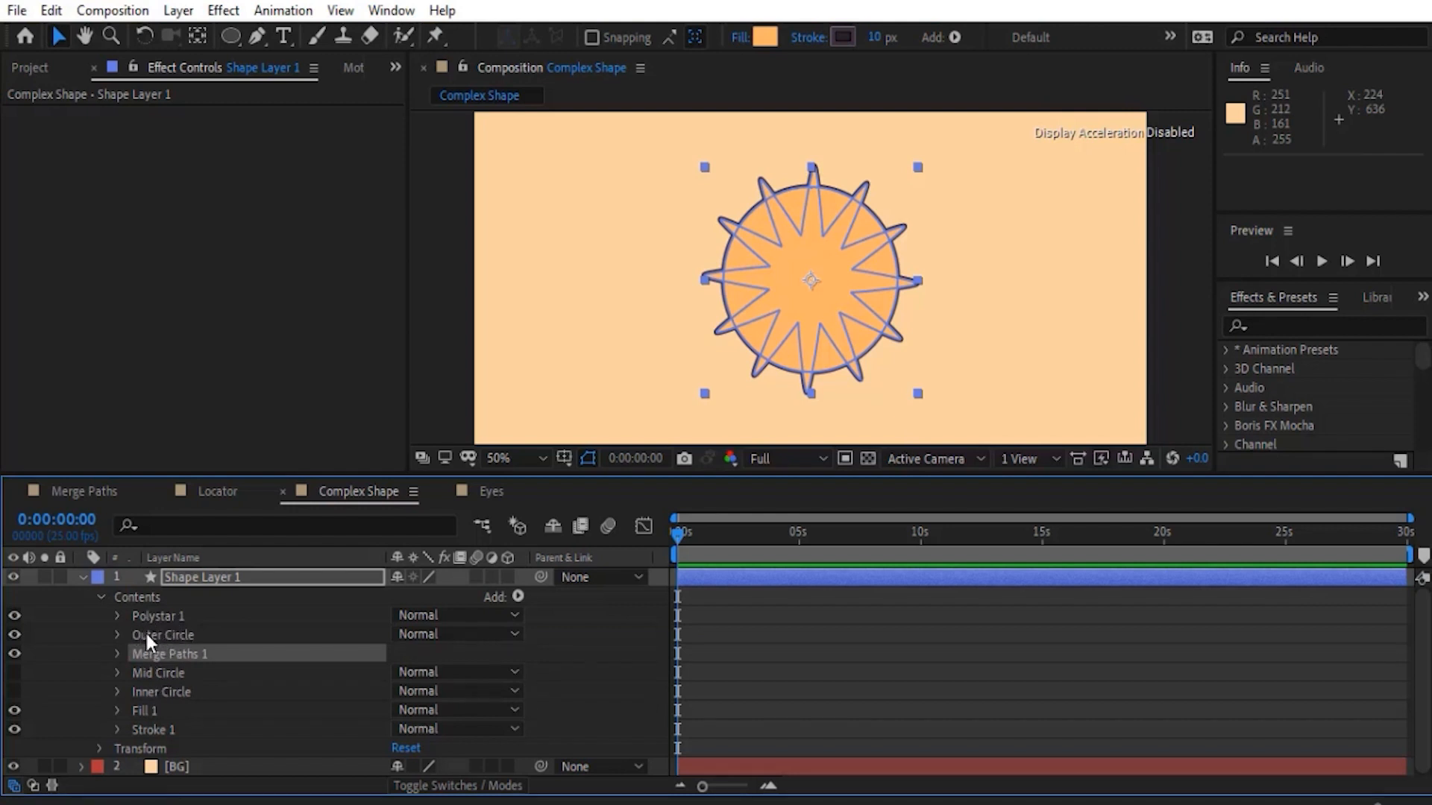
click(74, 640)
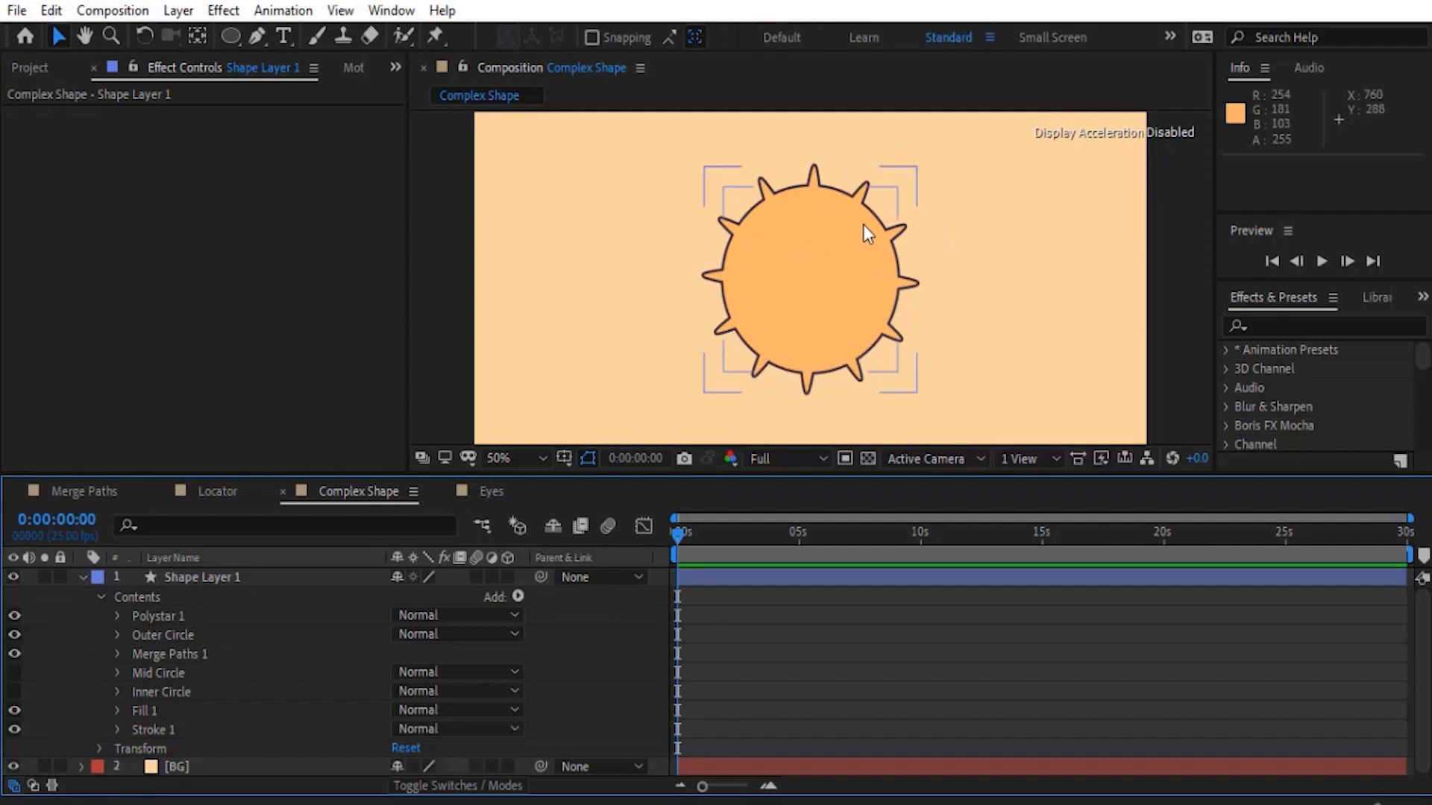
- Set the Merge Paths 1 mode to Intersect to trim the star's points to Outer Circle
click(146, 633)
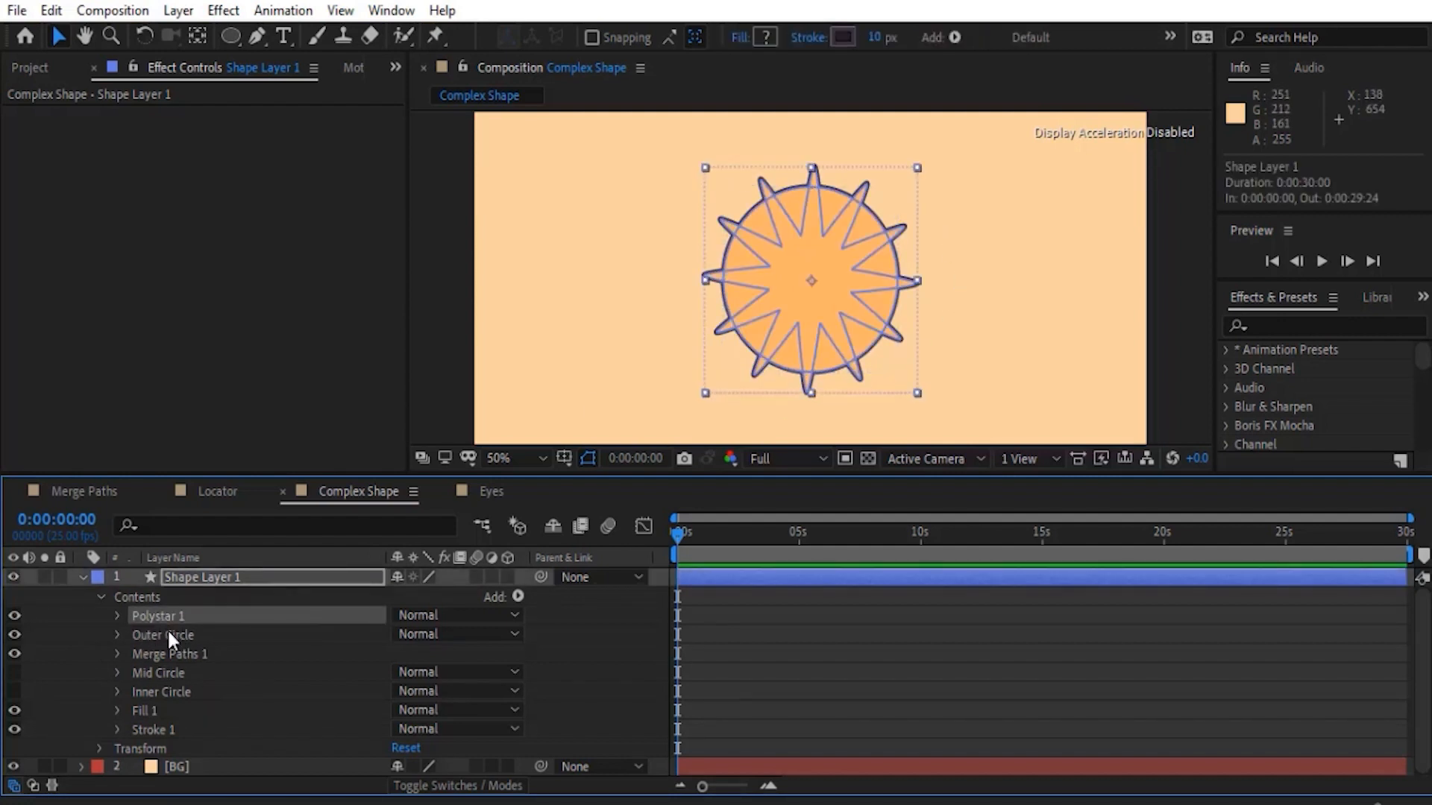
click(166, 654)
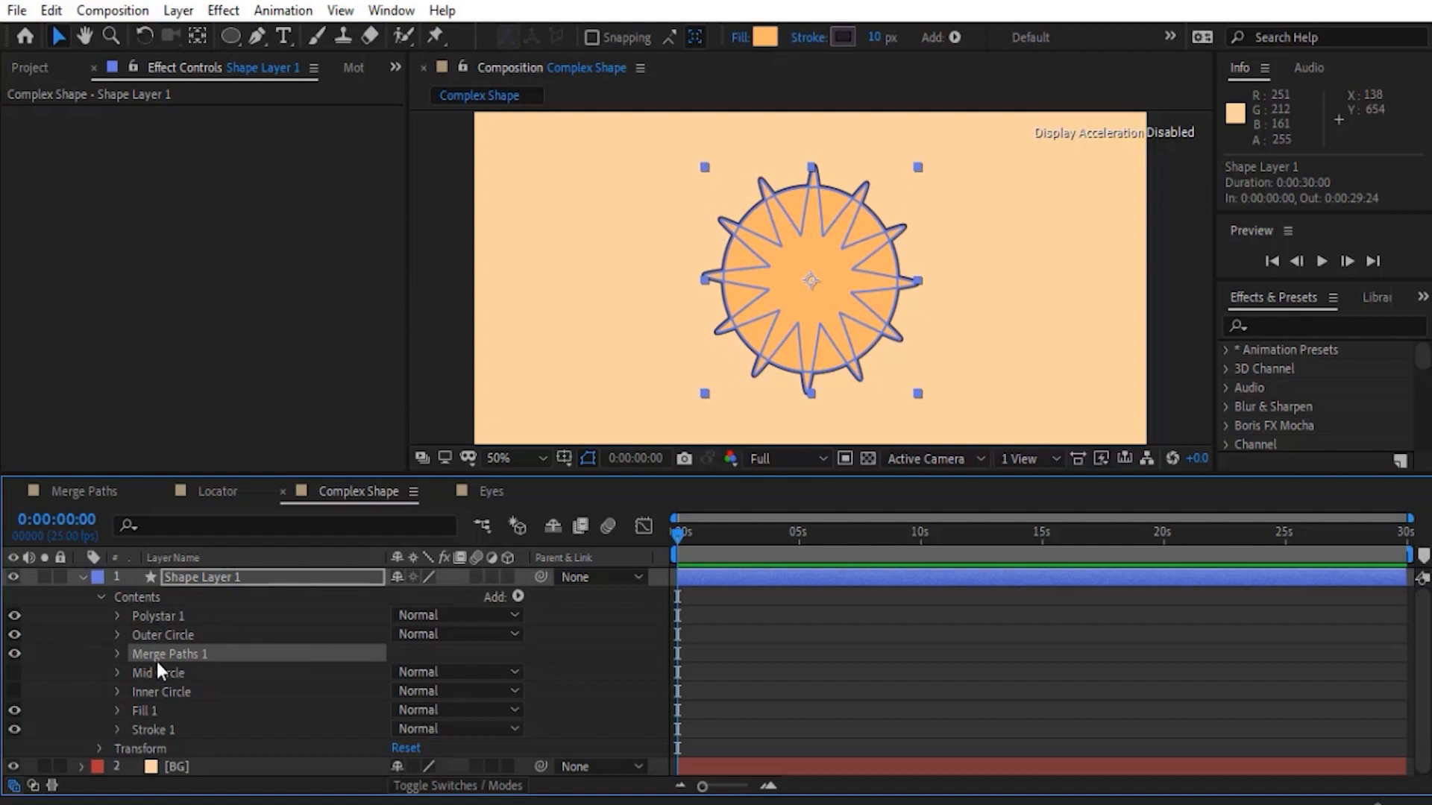
click(116, 653)
click(463, 671)
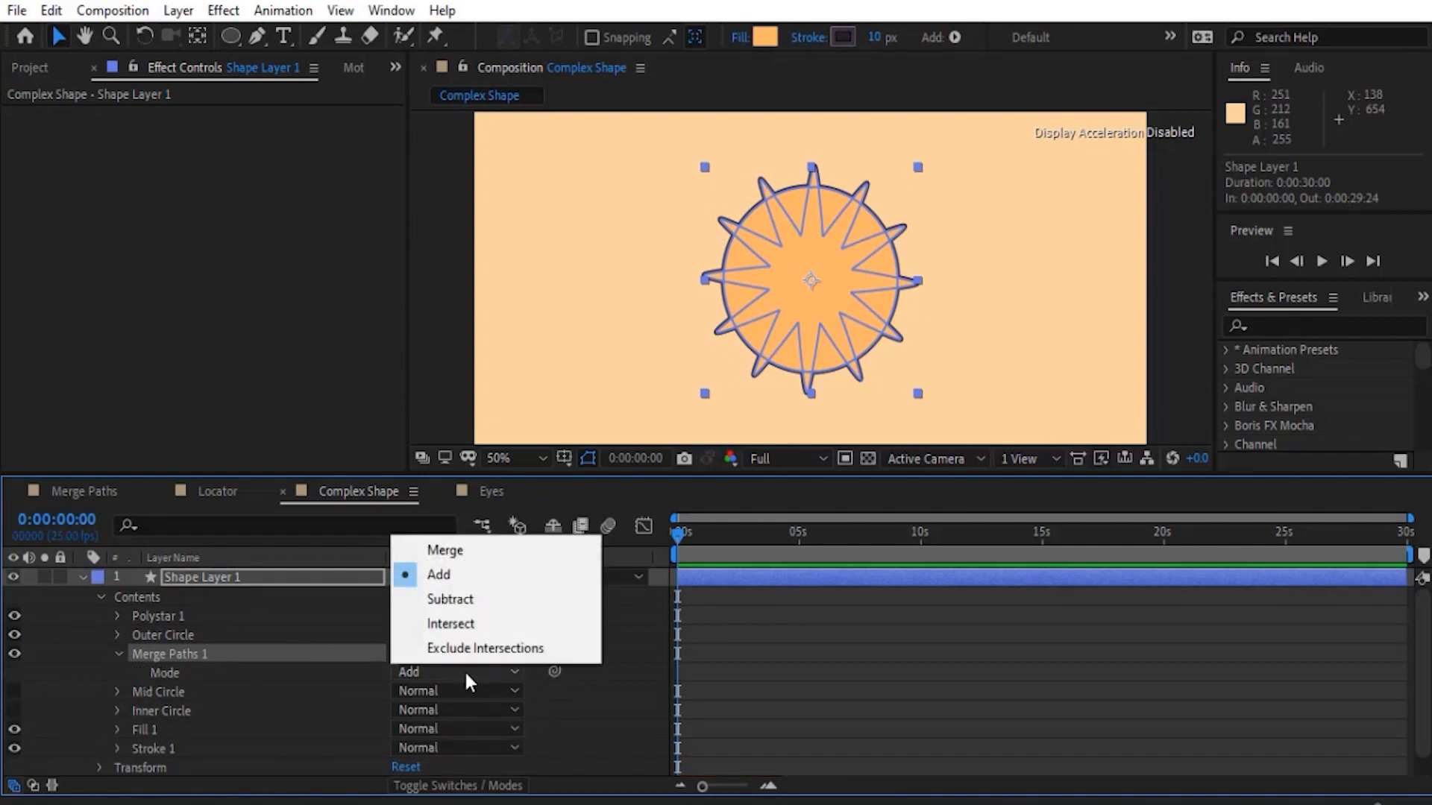
click(451, 625)
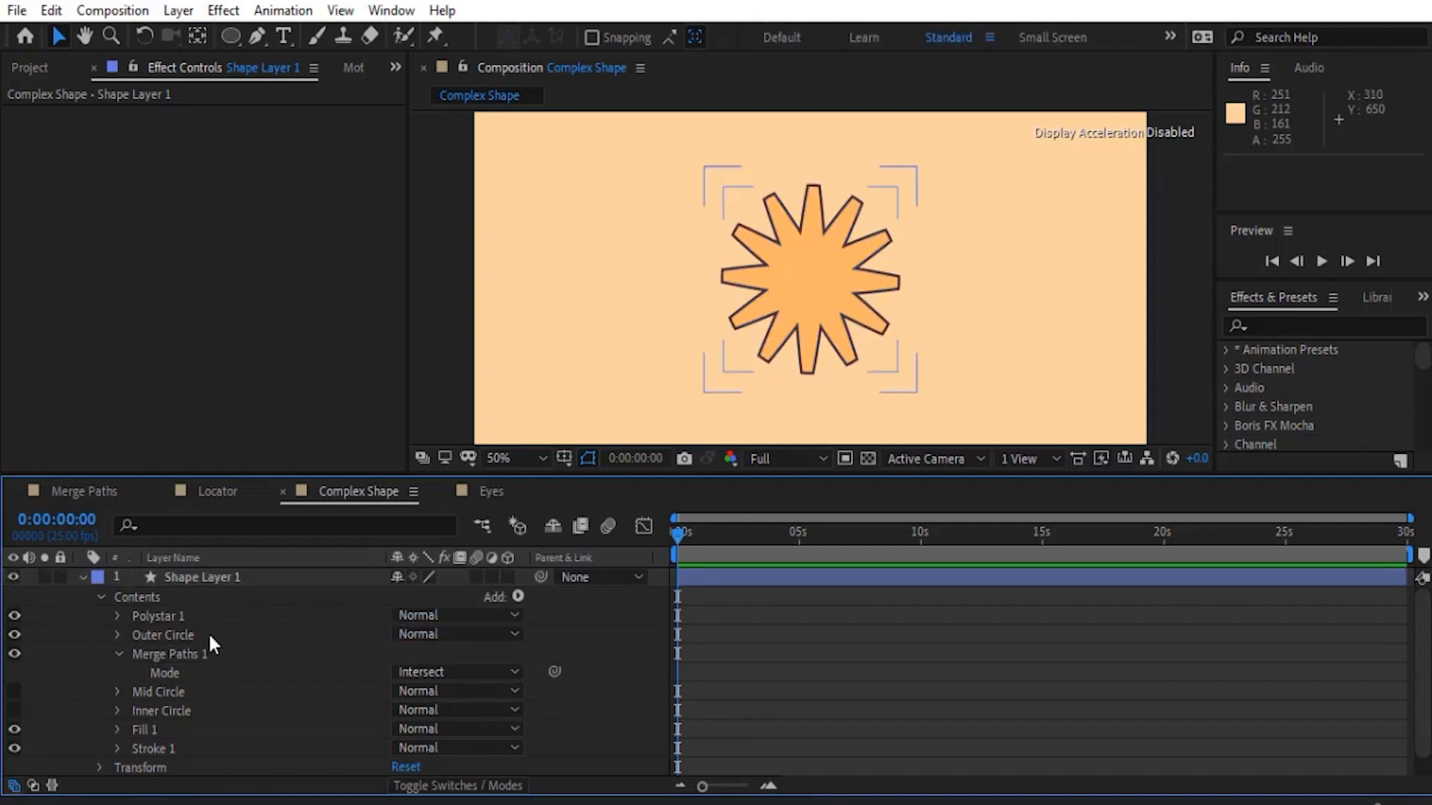
click(163, 634)
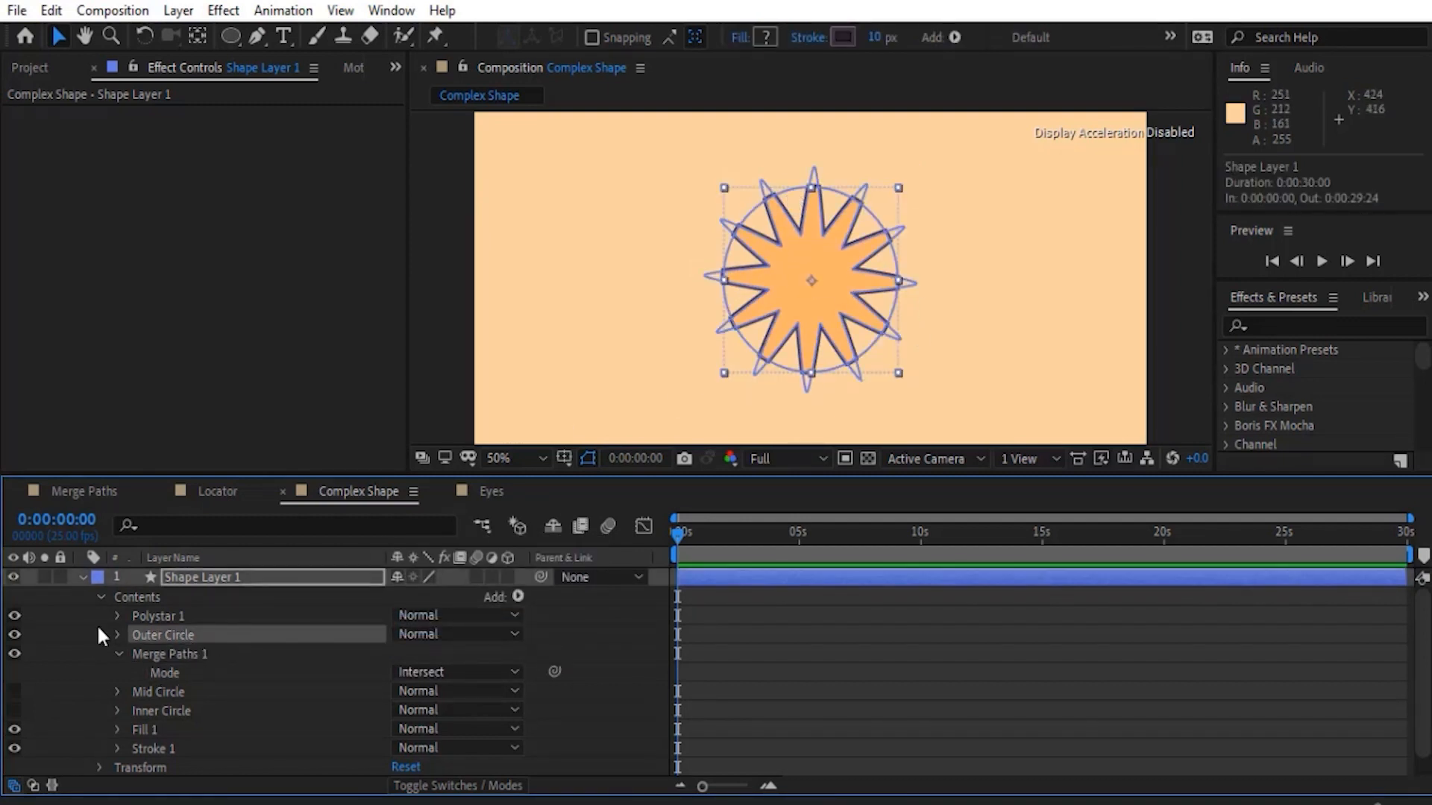
- Make Mid Circle visible and place a duplicate of Merge Paths 1 directly below it
click(119, 654)
click(14, 673)
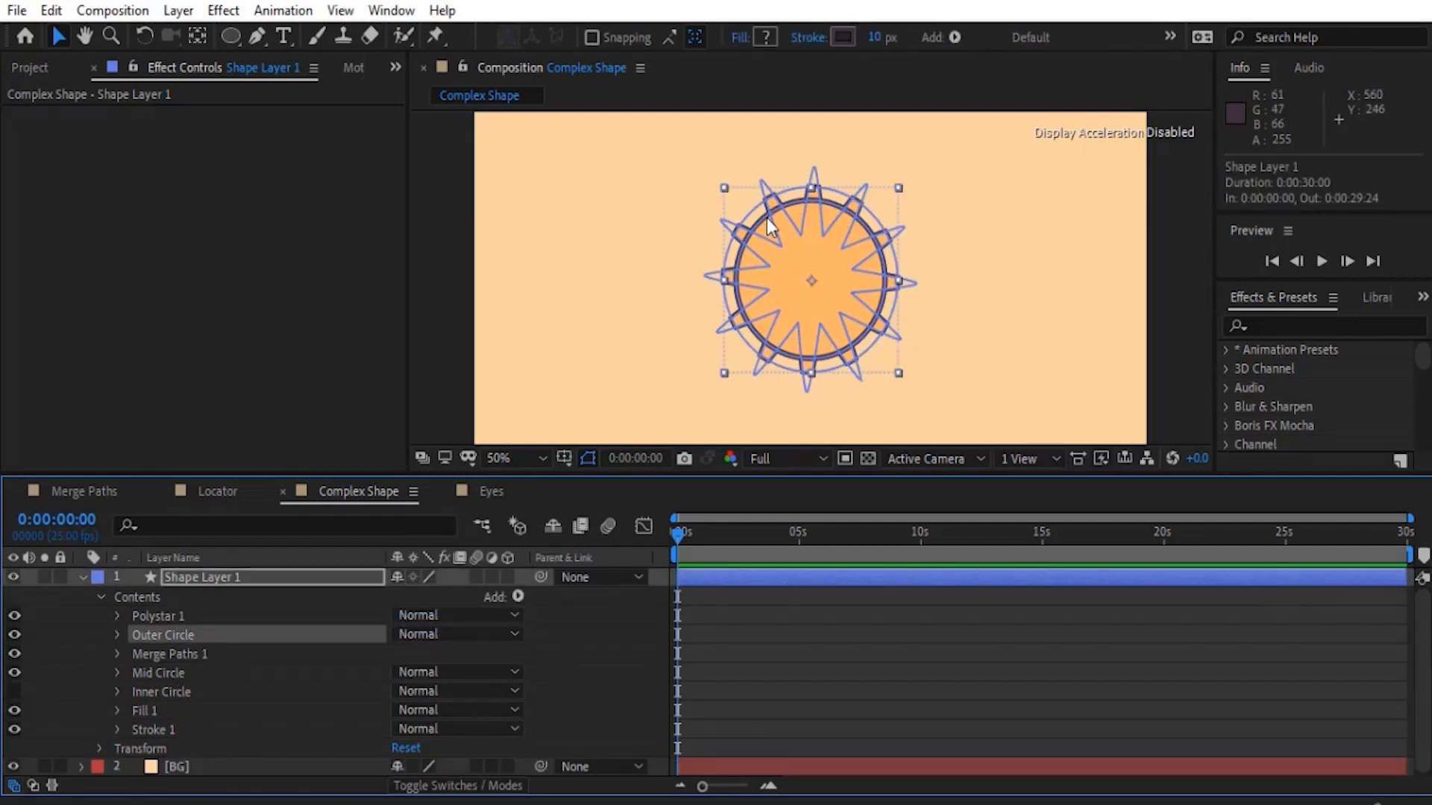
click(158, 672)
drag(186, 673, 189, 695)
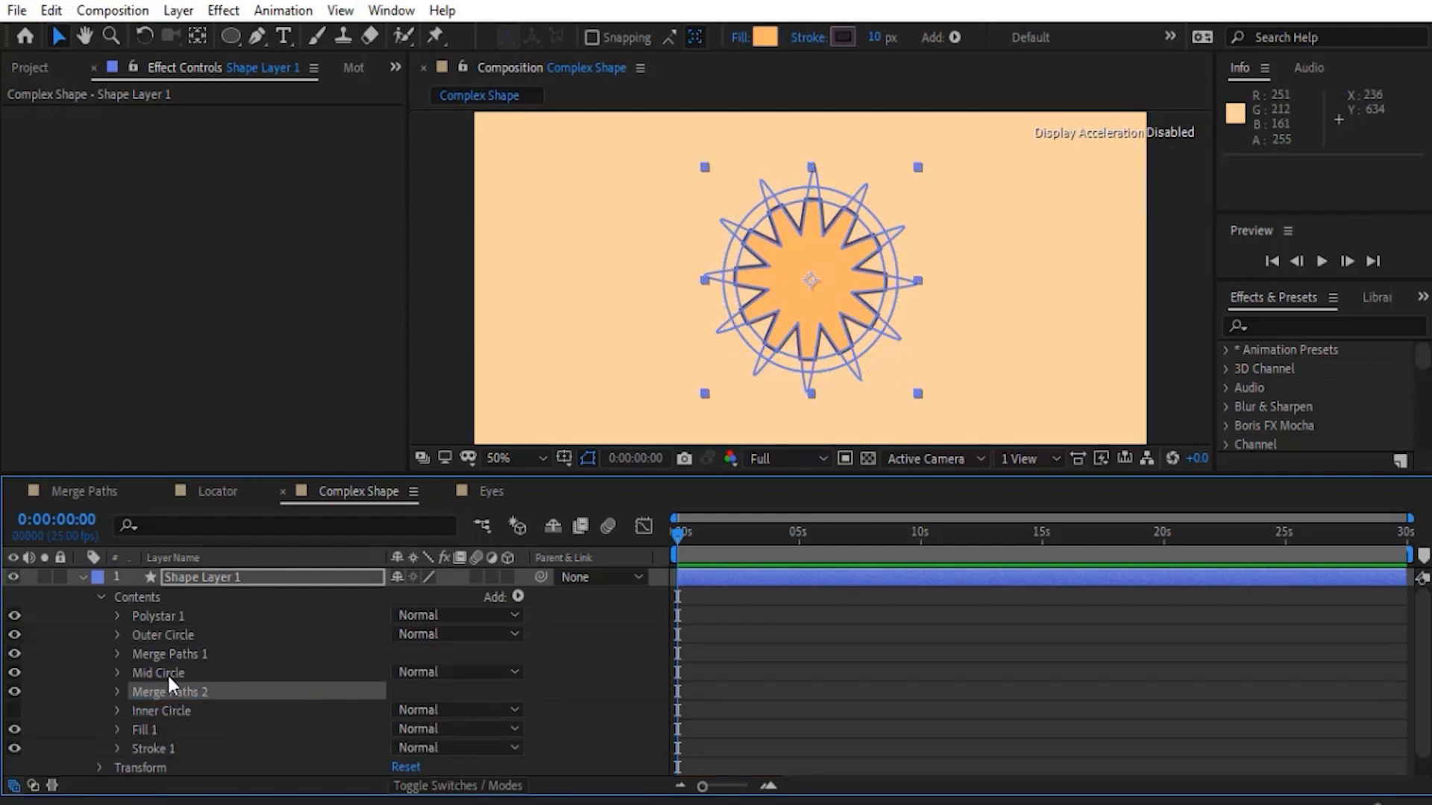
- Set the Merge Paths 2 mode to Add to join Mid Circle with the trimmed star, and collapse its properties
click(167, 672)
click(117, 692)
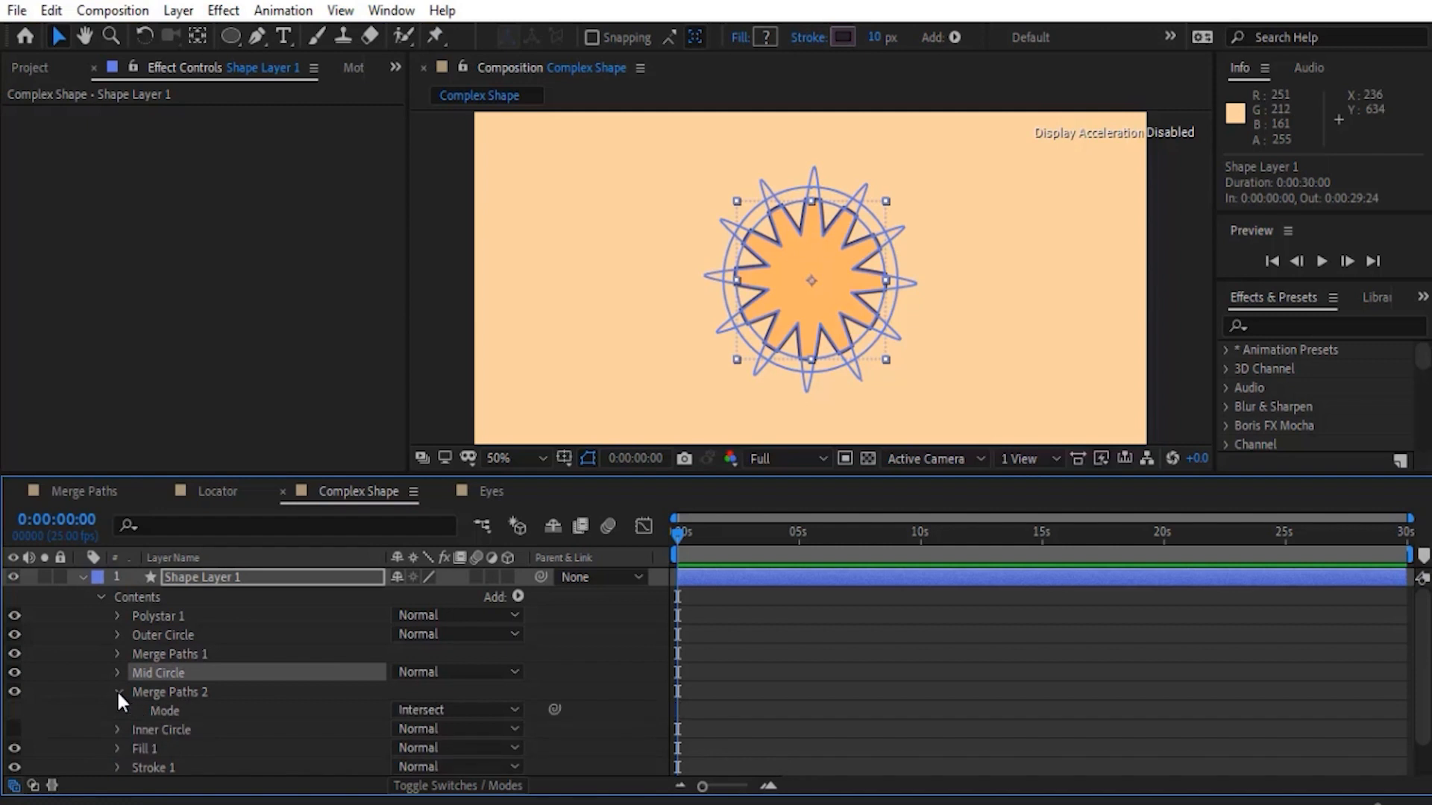
click(455, 710)
click(441, 615)
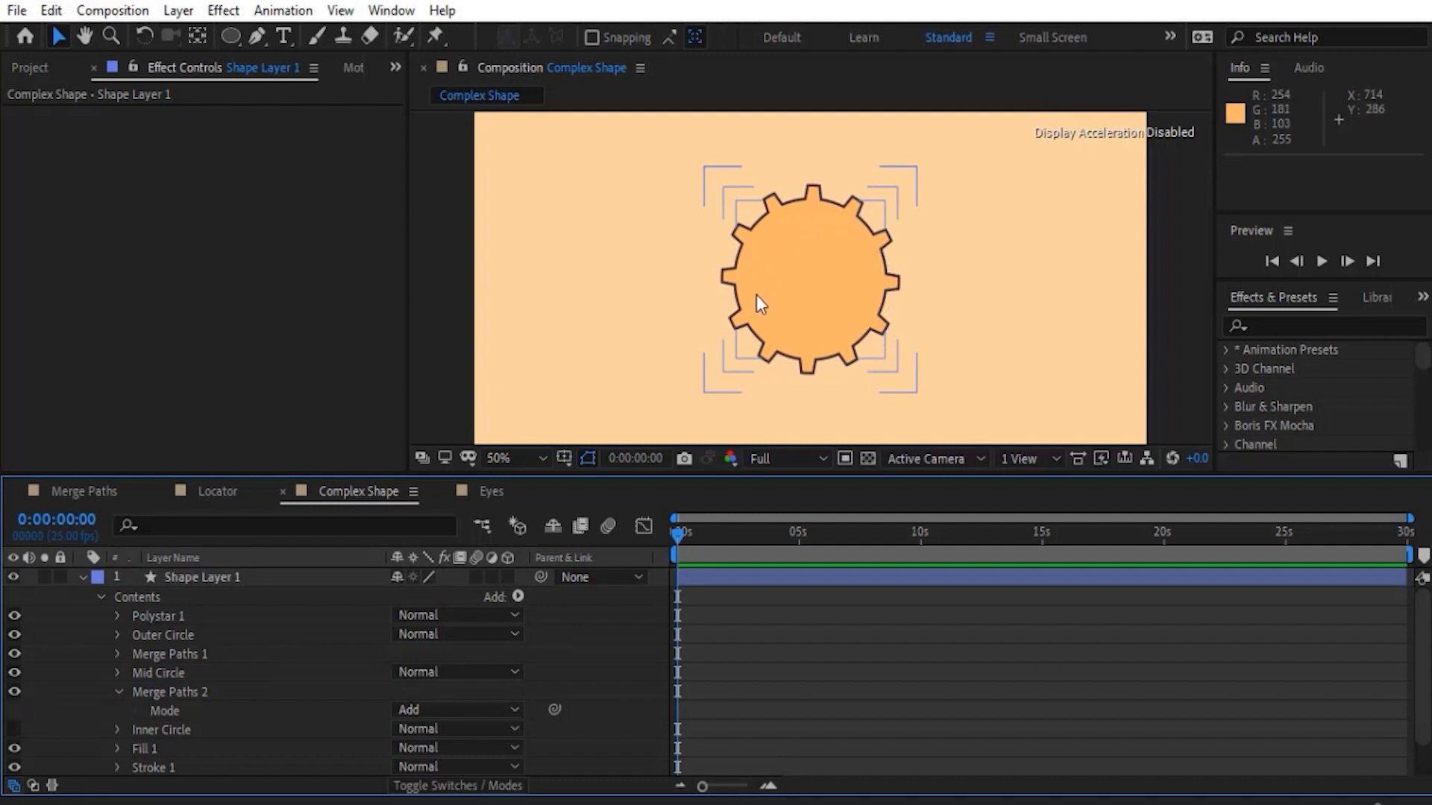
click(117, 691)
- Duplicate Merge Paths 2, make Inner Circle visible and move it directly above the duplicate
scroll(186, 678, down, 1)
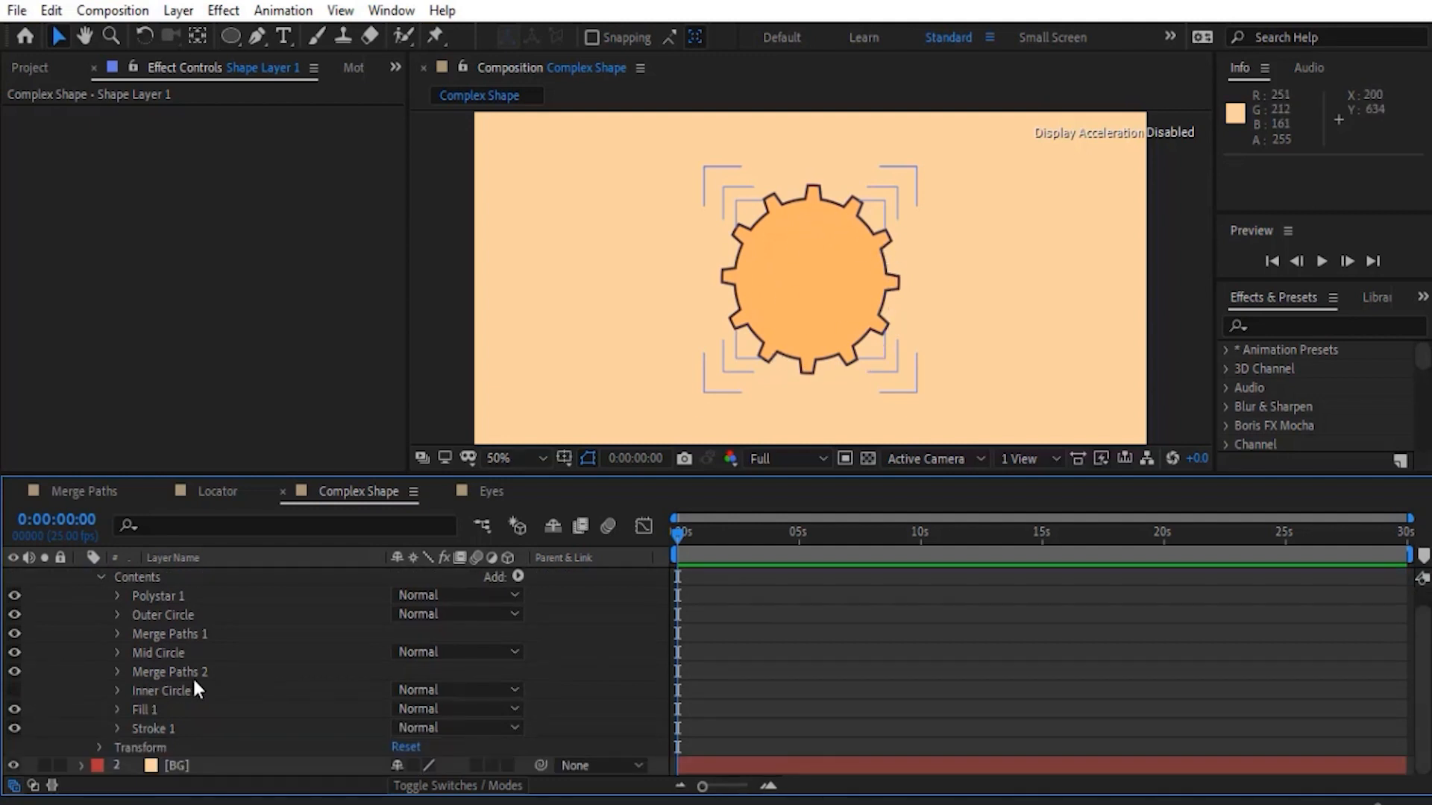
click(230, 673)
key(ctrl+d)
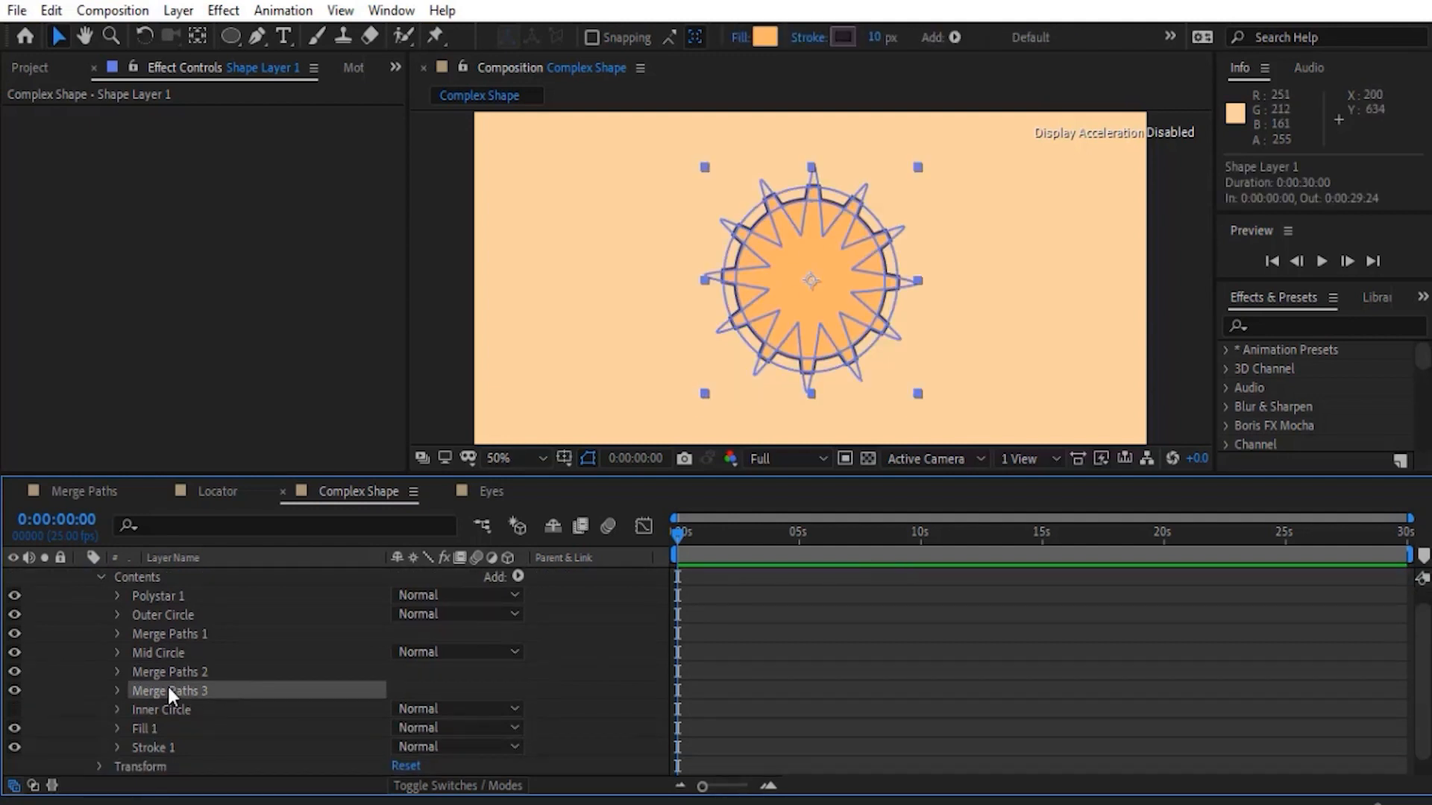
click(13, 710)
mouse_move(170, 710)
mouse_down()
mouse_move(150, 697)
mouse_move(163, 692)
mouse_up()
- Set the Merge Paths 3 mode to Subtract to cut Inner Circle out of the gear, and deselect the layer
click(118, 707)
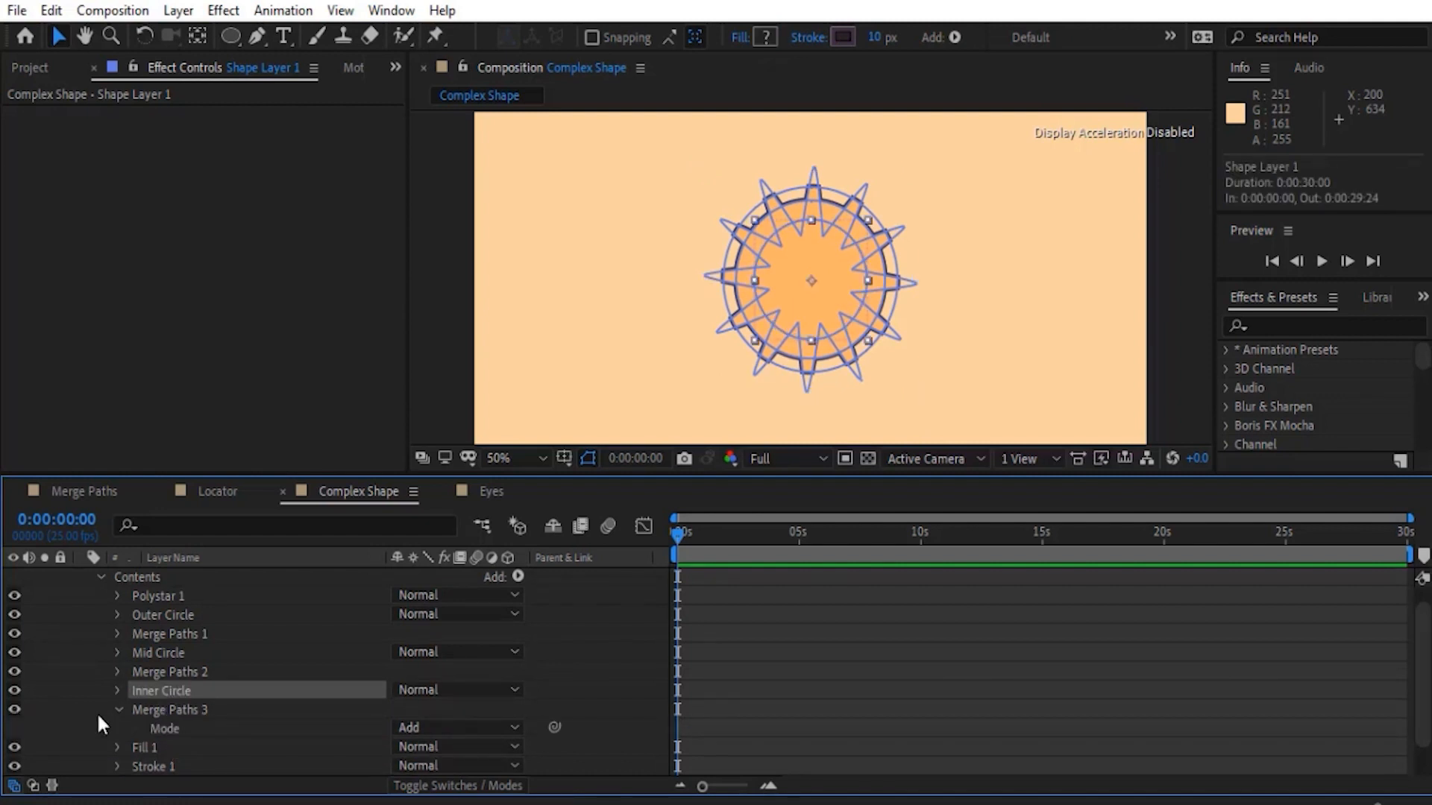
scroll(134, 682, down, 1)
click(401, 695)
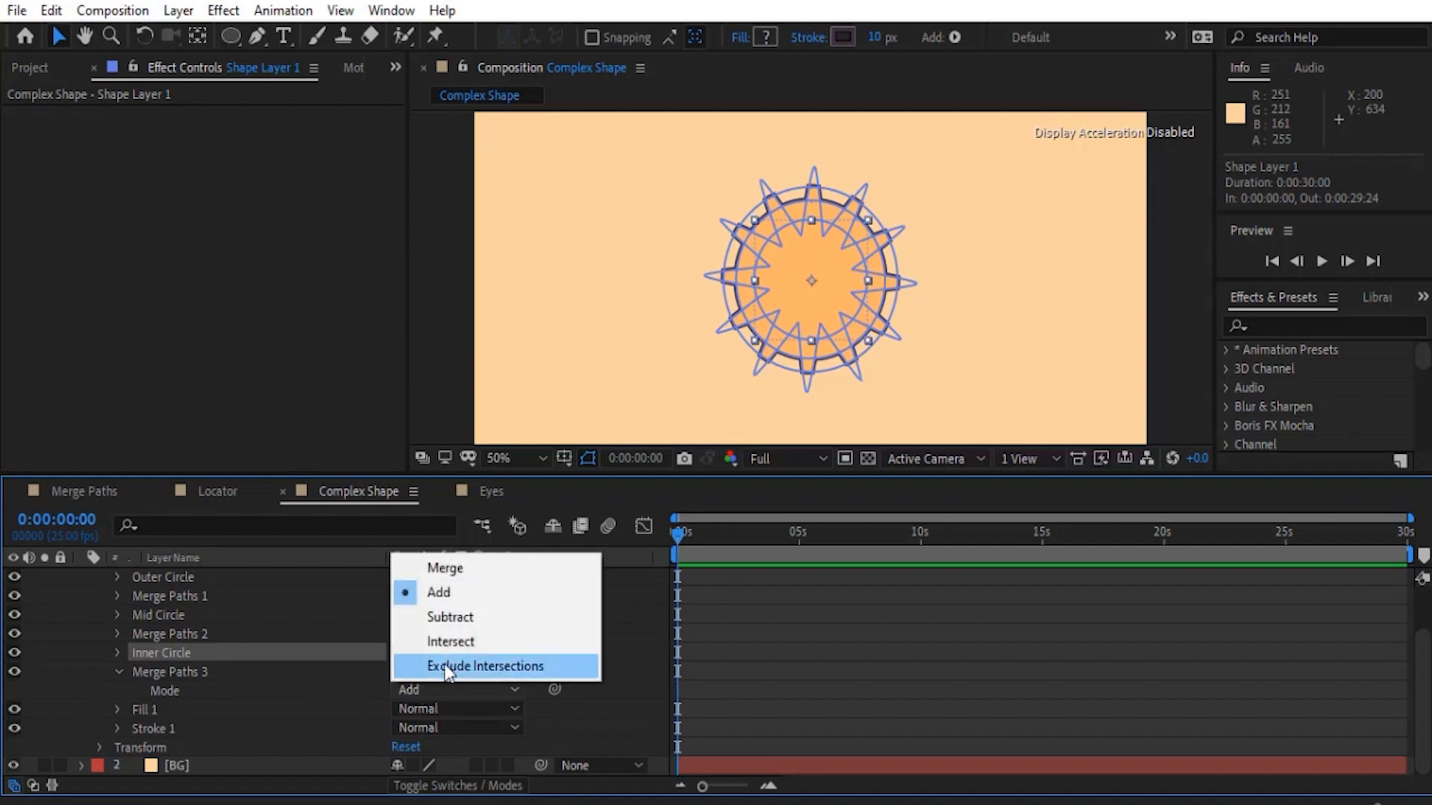
click(457, 613)
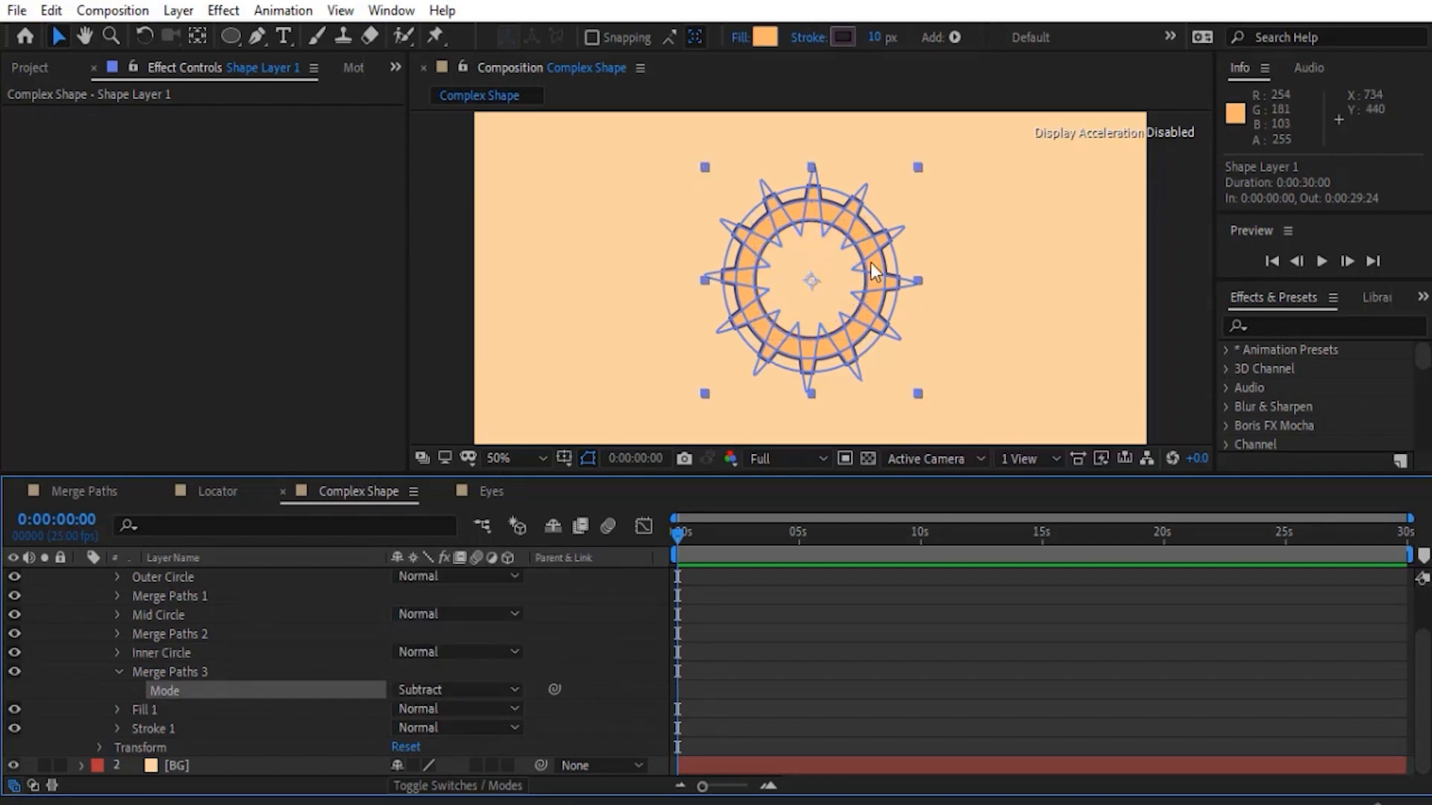
click(77, 681)
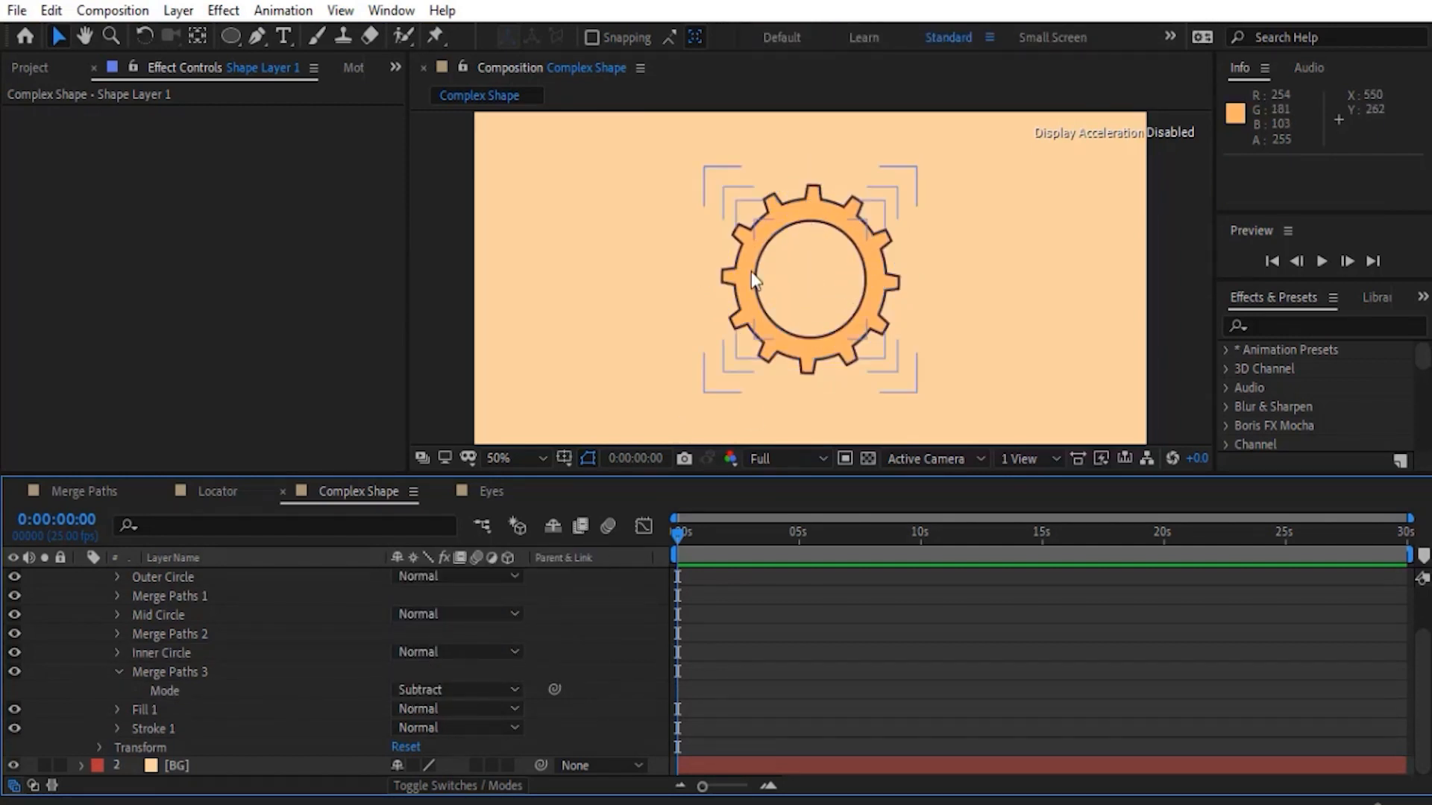
- Increase the inner radius of Polystar 1 to widen the gear's teeth, and collapse the layer's contents
scroll(127, 679, up, 4)
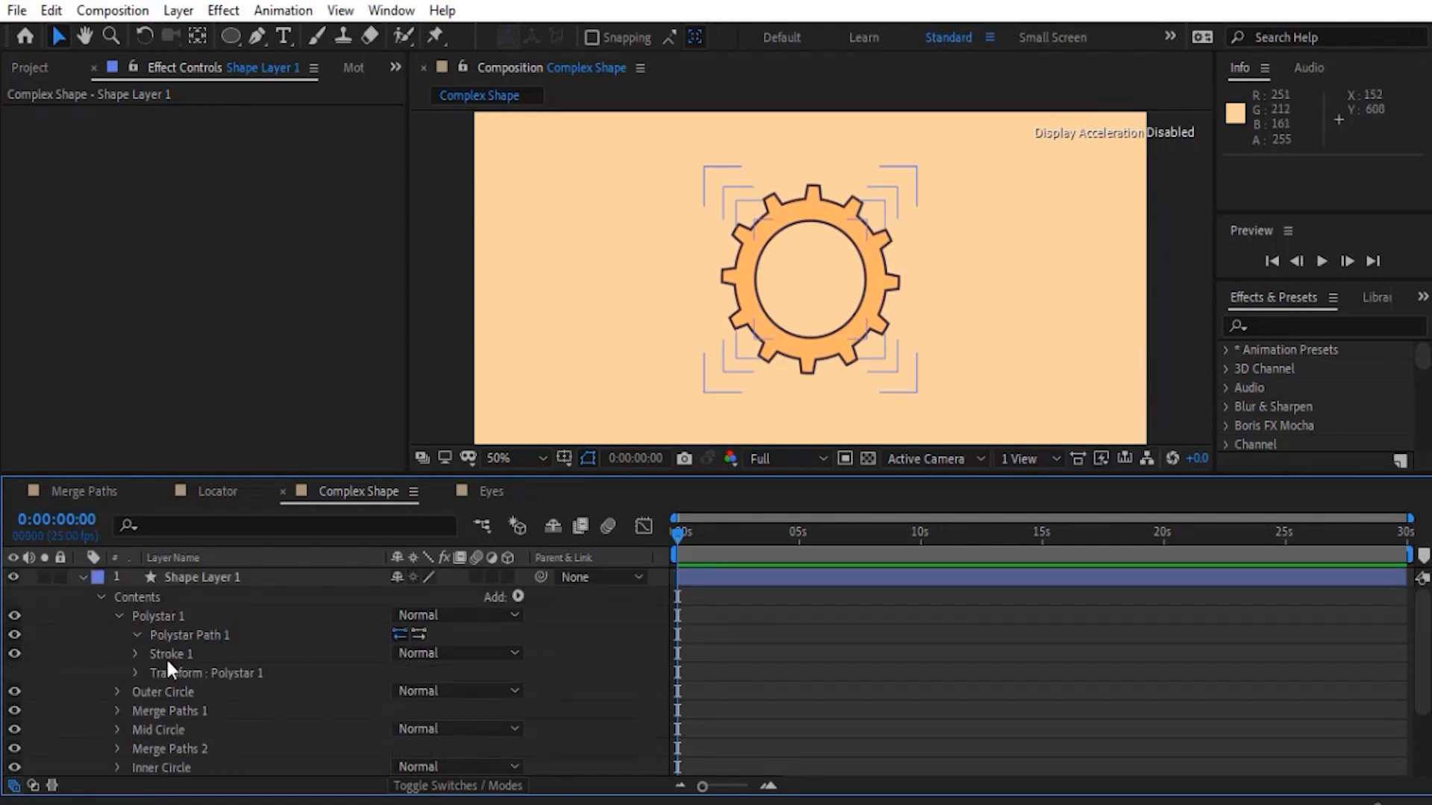
scroll(167, 662, down, 3)
drag(403, 654, 445, 648)
scroll(118, 629, up, 10)
click(99, 596)
- Animate Shape Layer 1's Rotation with a keyframe at 0° on the first frame and one at 45° on frame 10
click(197, 579)
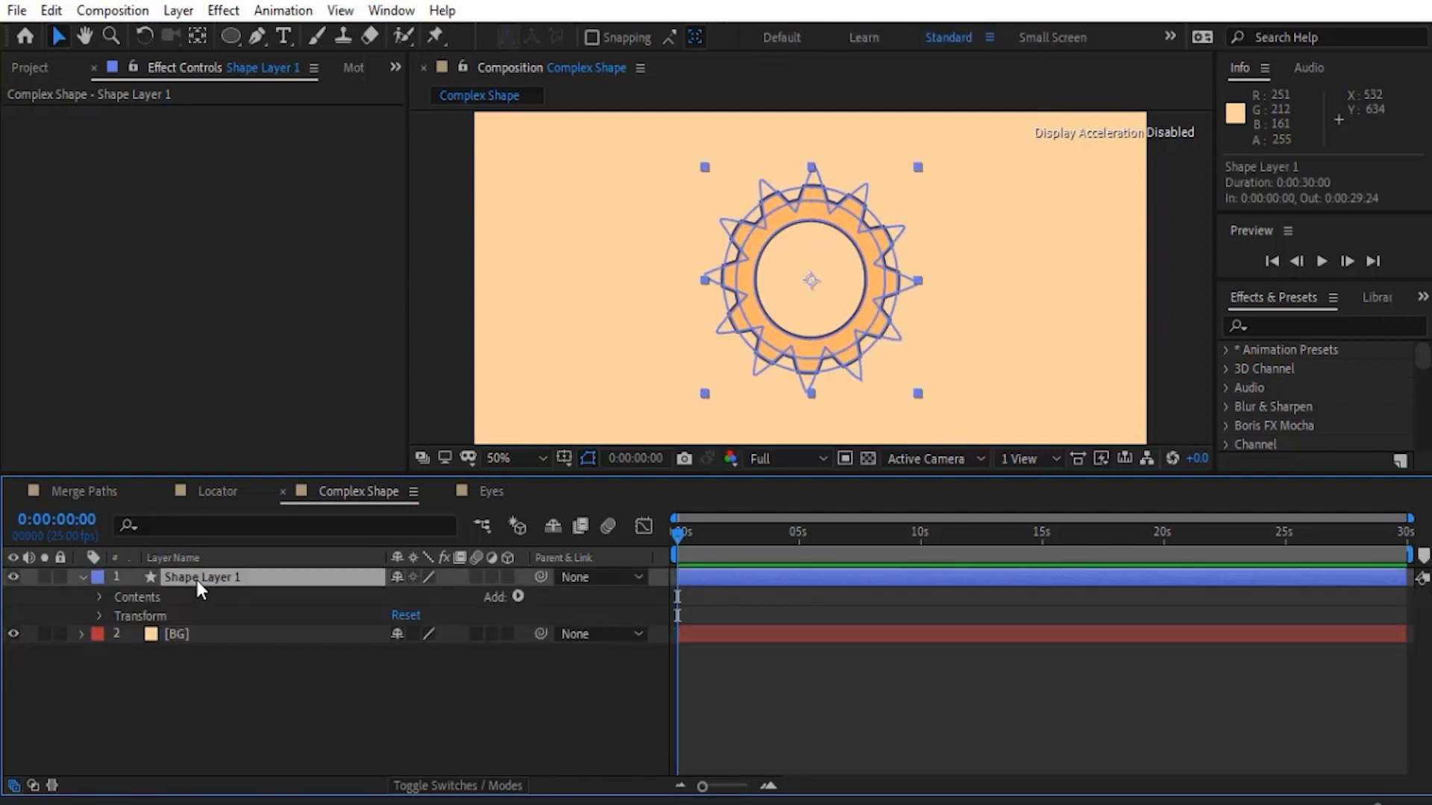
key(r)
click(134, 596)
key(shift+Page_Down)
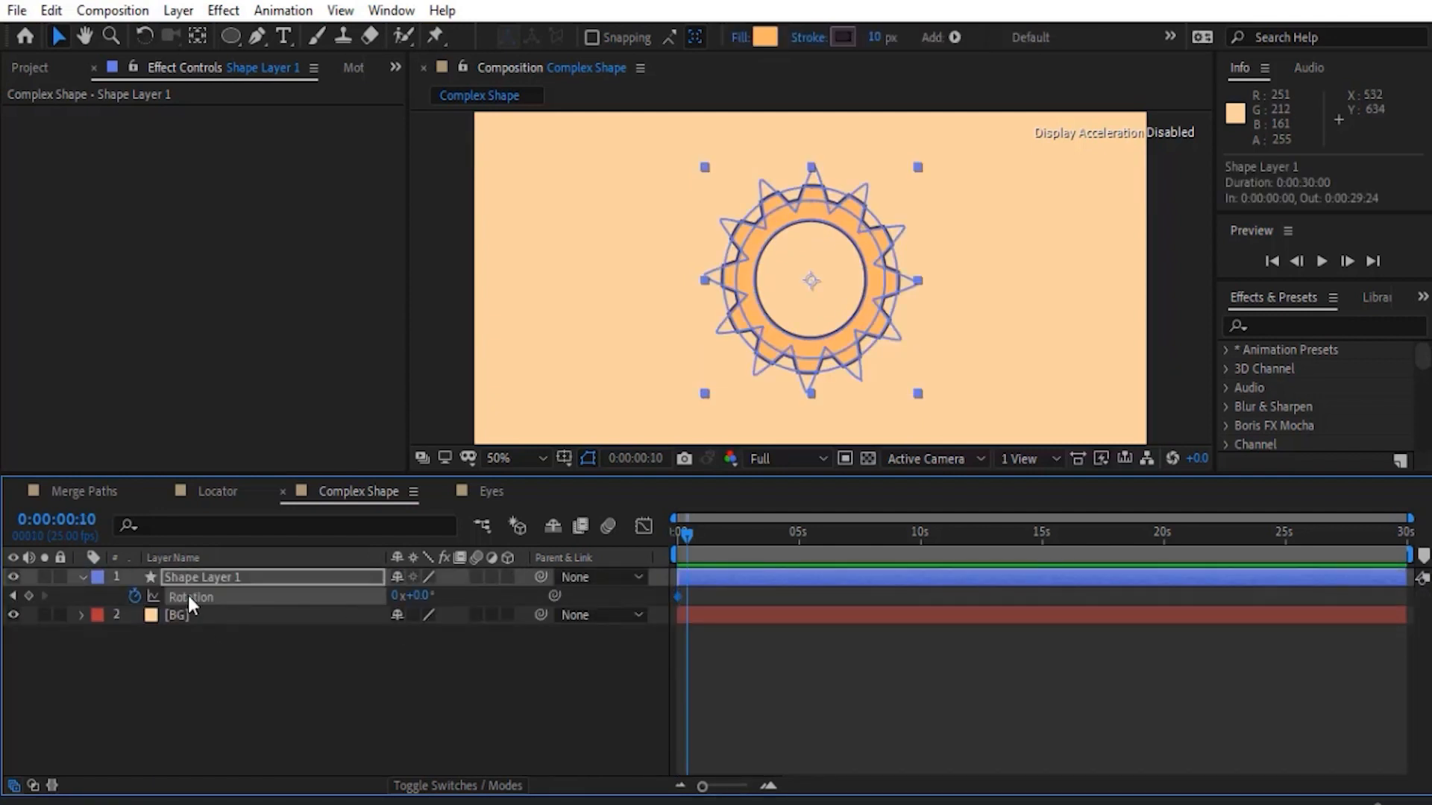
key(equal)
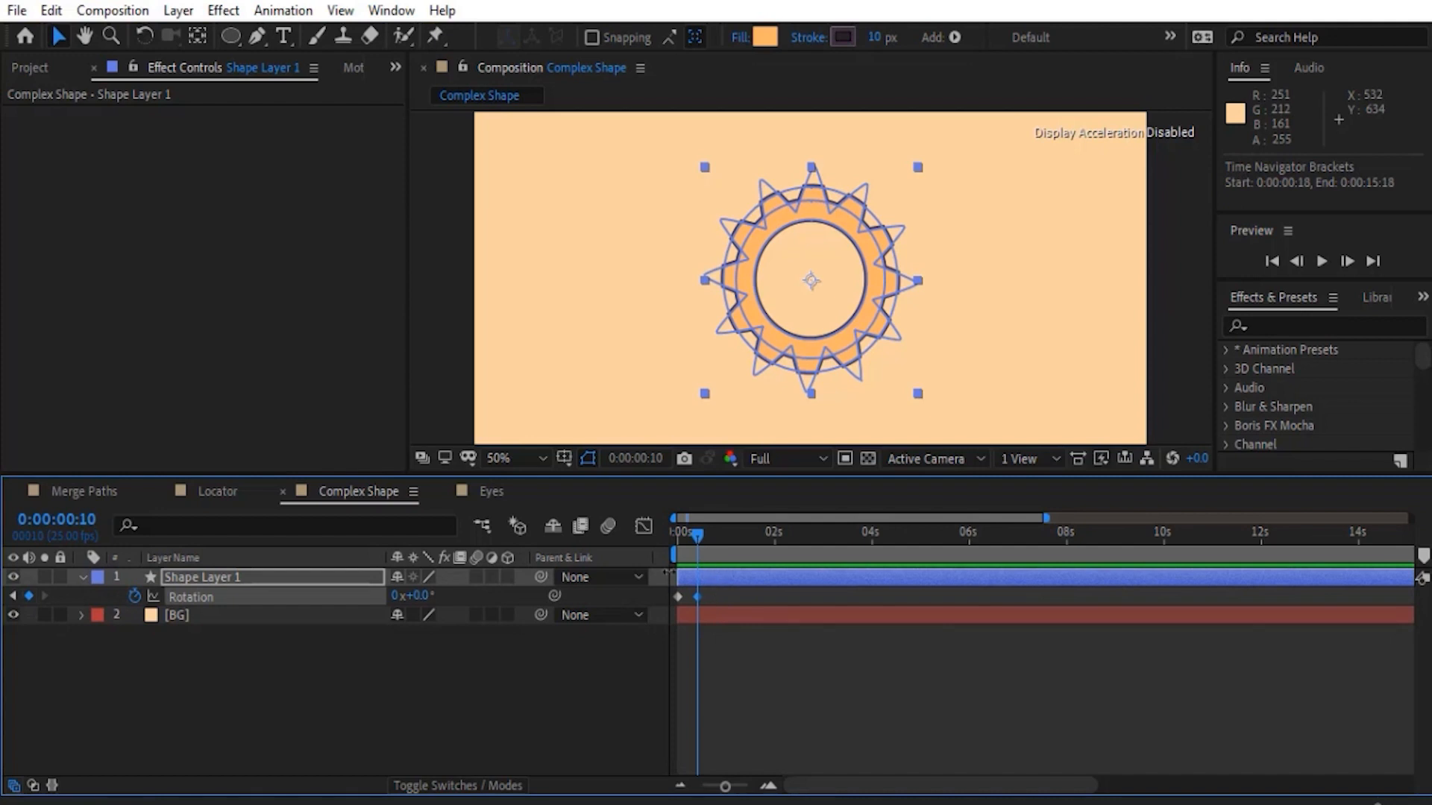
click(421, 596)
text(45)
click(756, 589)
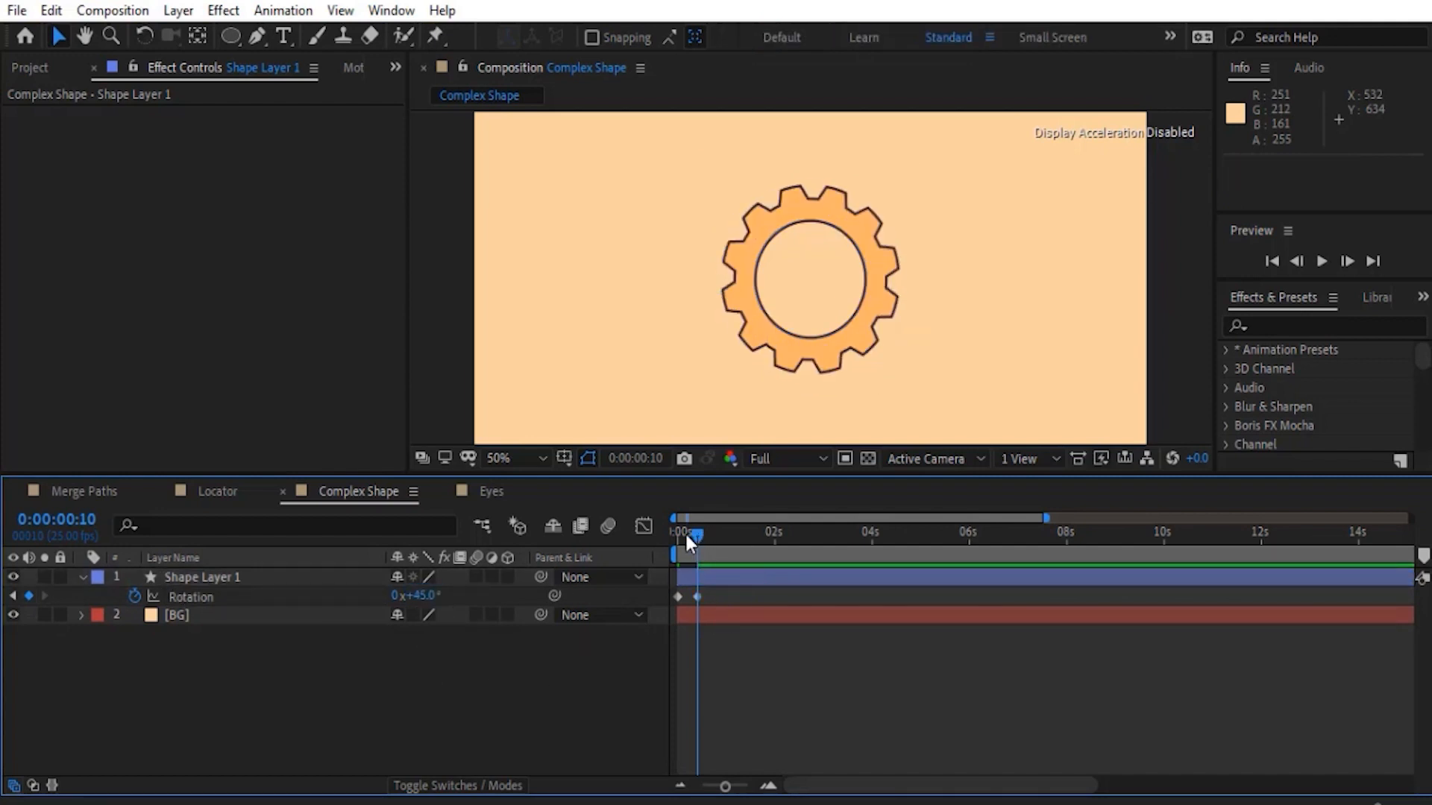
- Return to the first frame and add the preset loopOut(type = "cycle", numKeyframes = 0) expression to Rotation
drag(686, 533, 674, 534)
alt+click(135, 596)
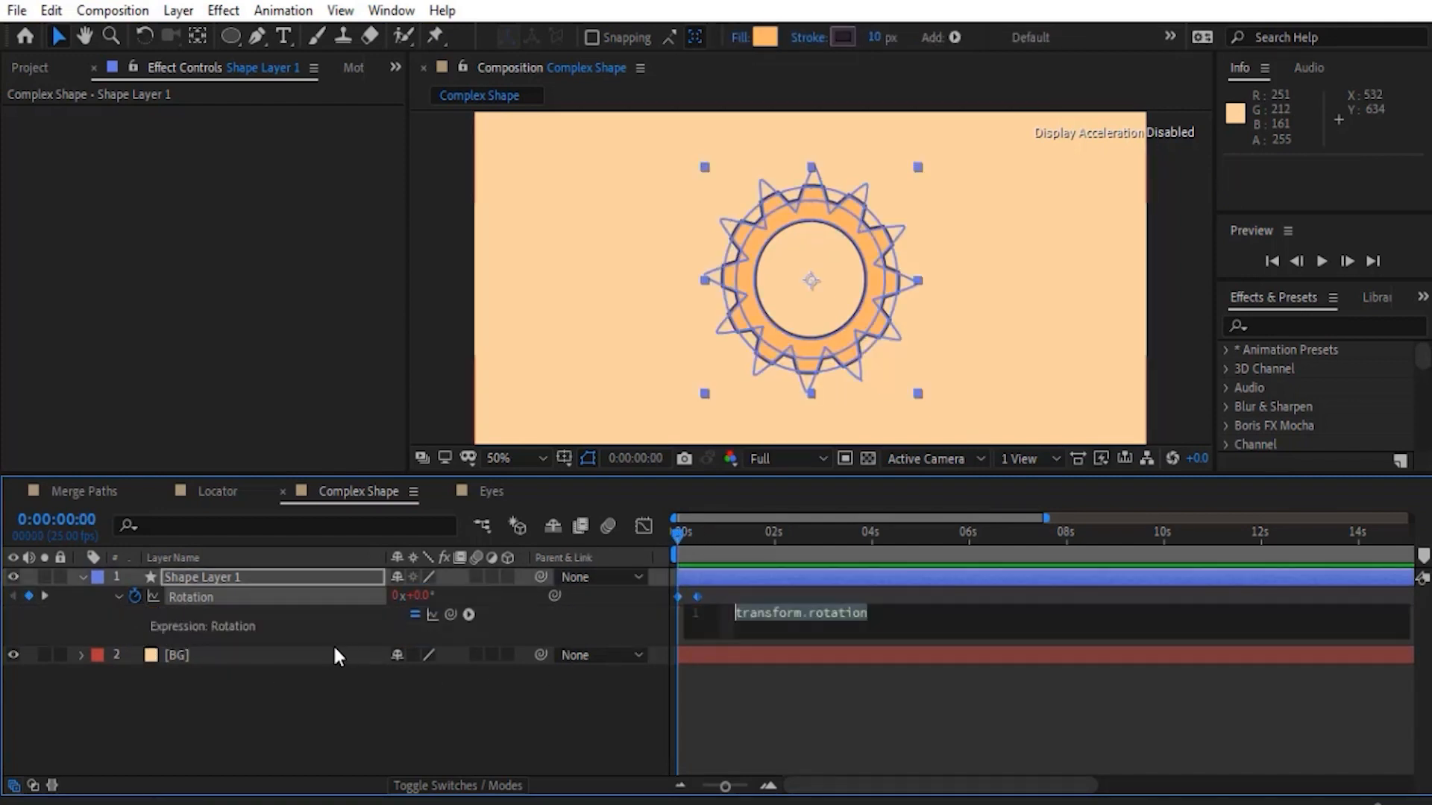
click(468, 615)
mouse_move(550, 482)
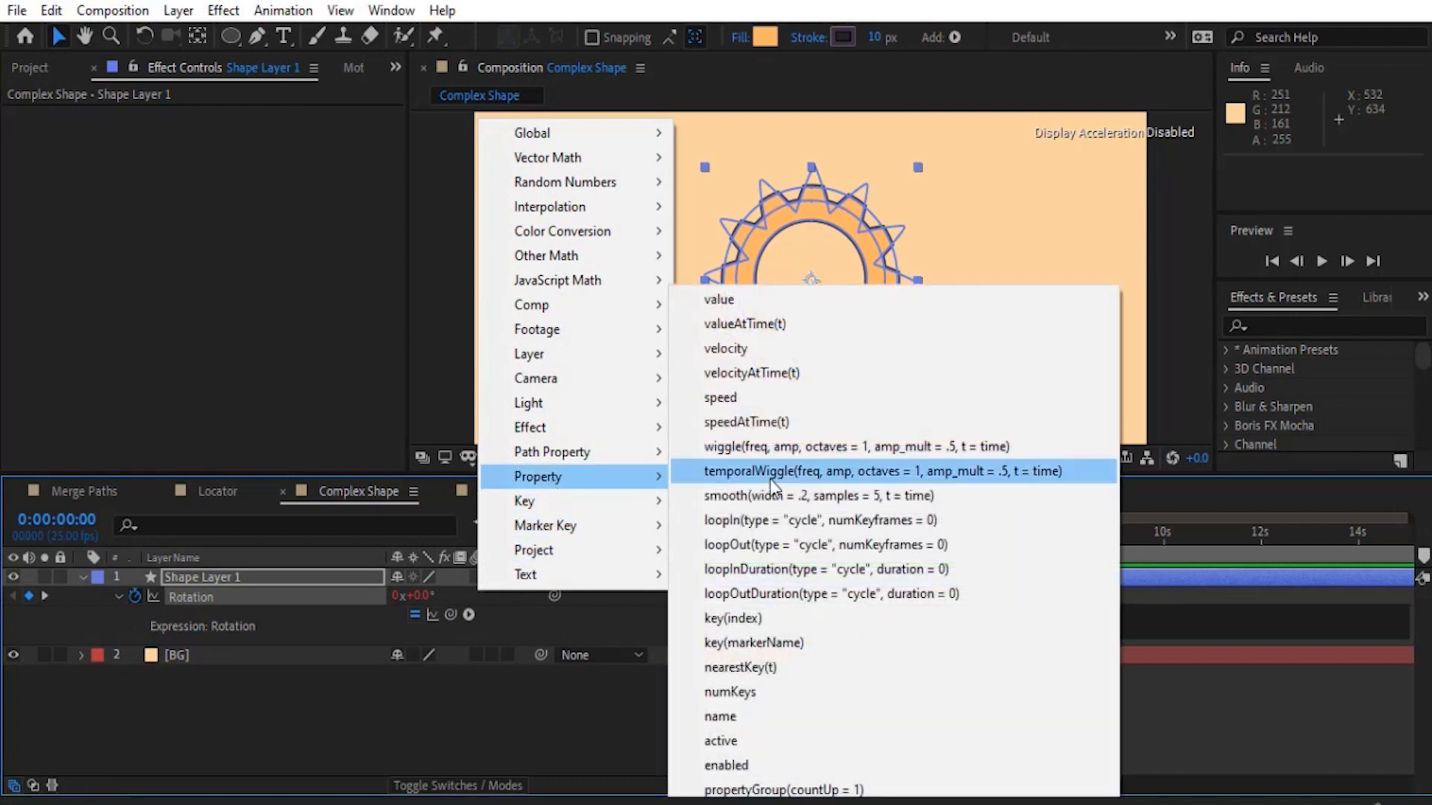
click(783, 544)
- Change the Rotation expression to loopOut(type = "offset") and preview the spinning gear
drag(1031, 613, 899, 614)
key(BackSpace)
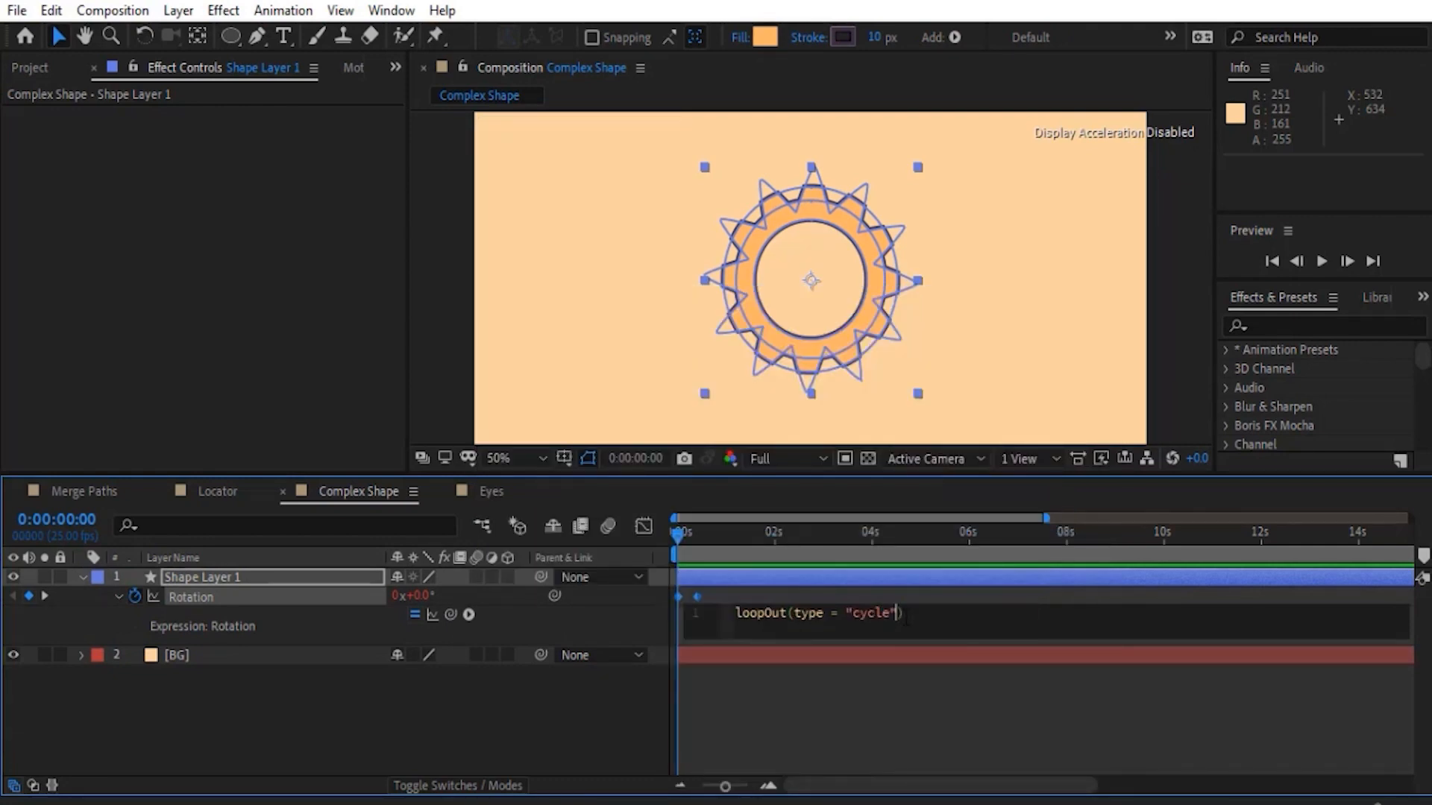
double_click(869, 614)
text(offset)
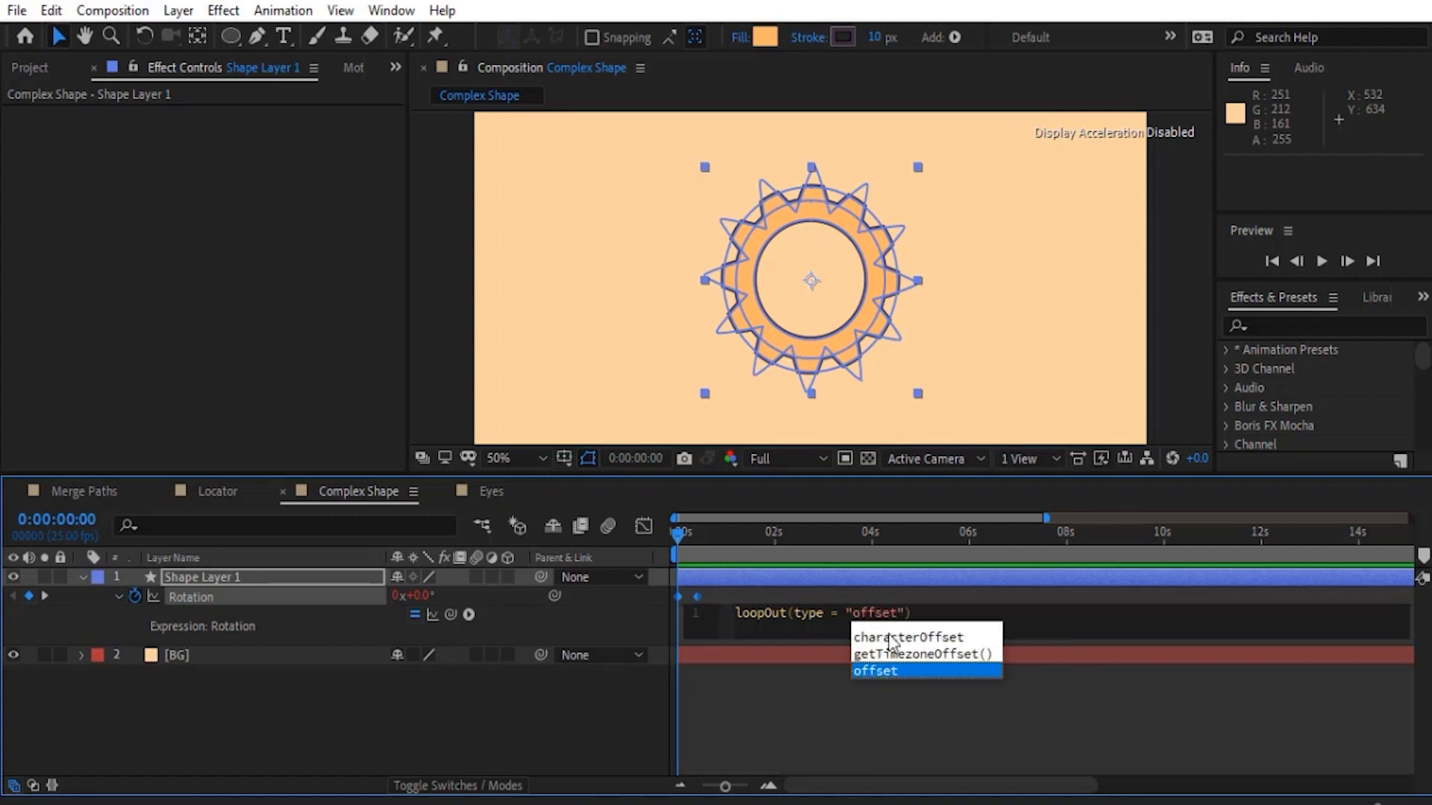
click(585, 738)
key(space)
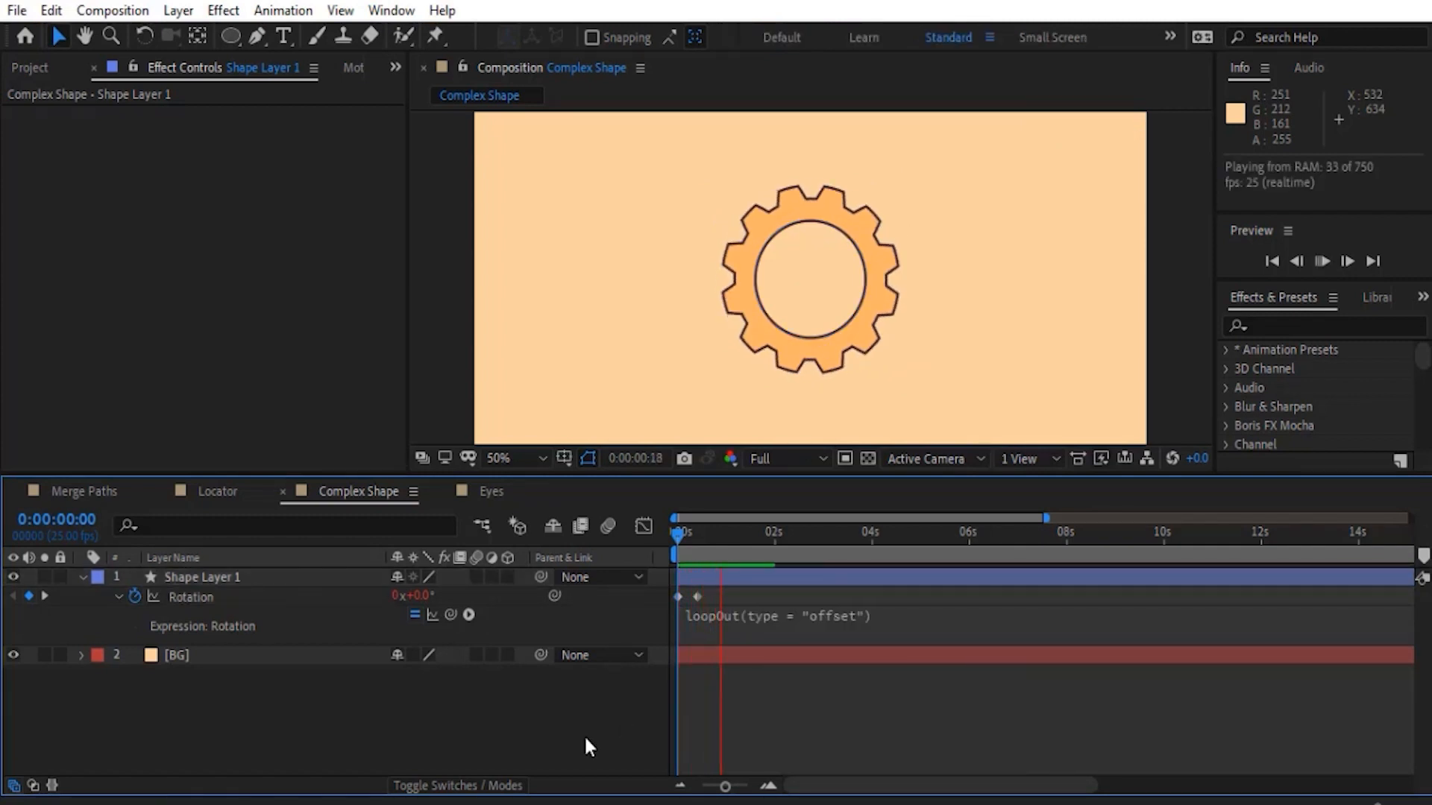
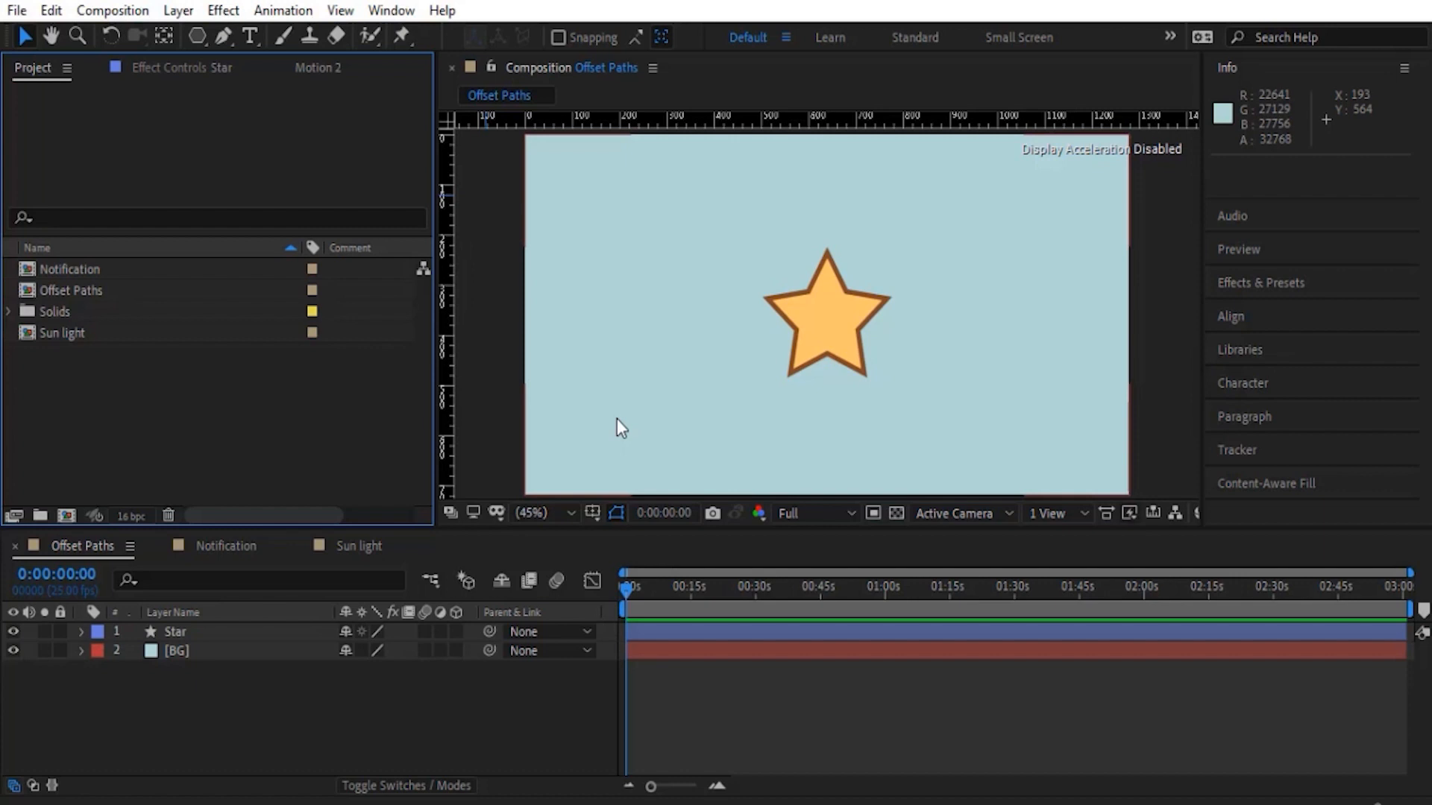
- Add an Offset Paths operator to the Star layer and set its Amount to 25
click(190, 639)
click(81, 631)
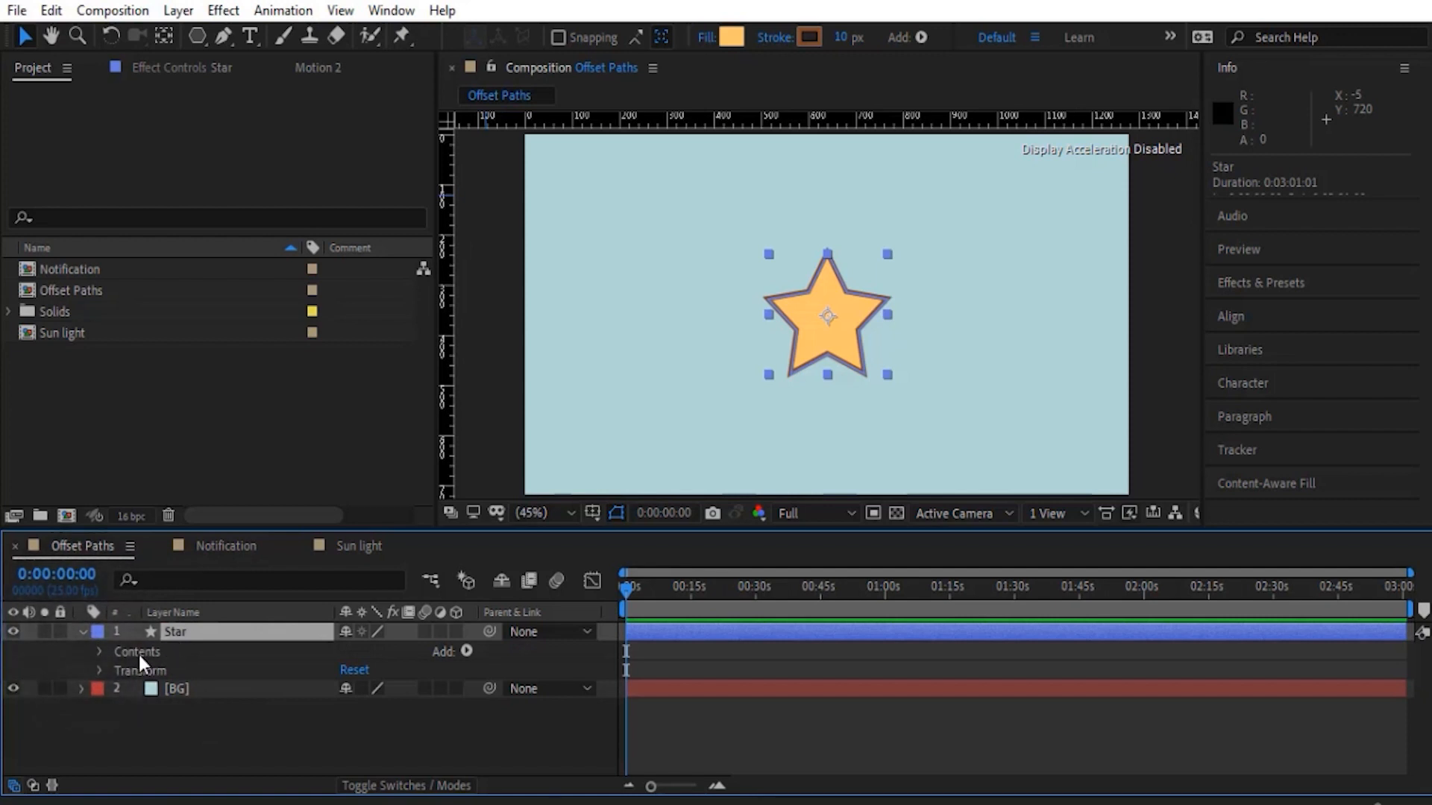
click(467, 651)
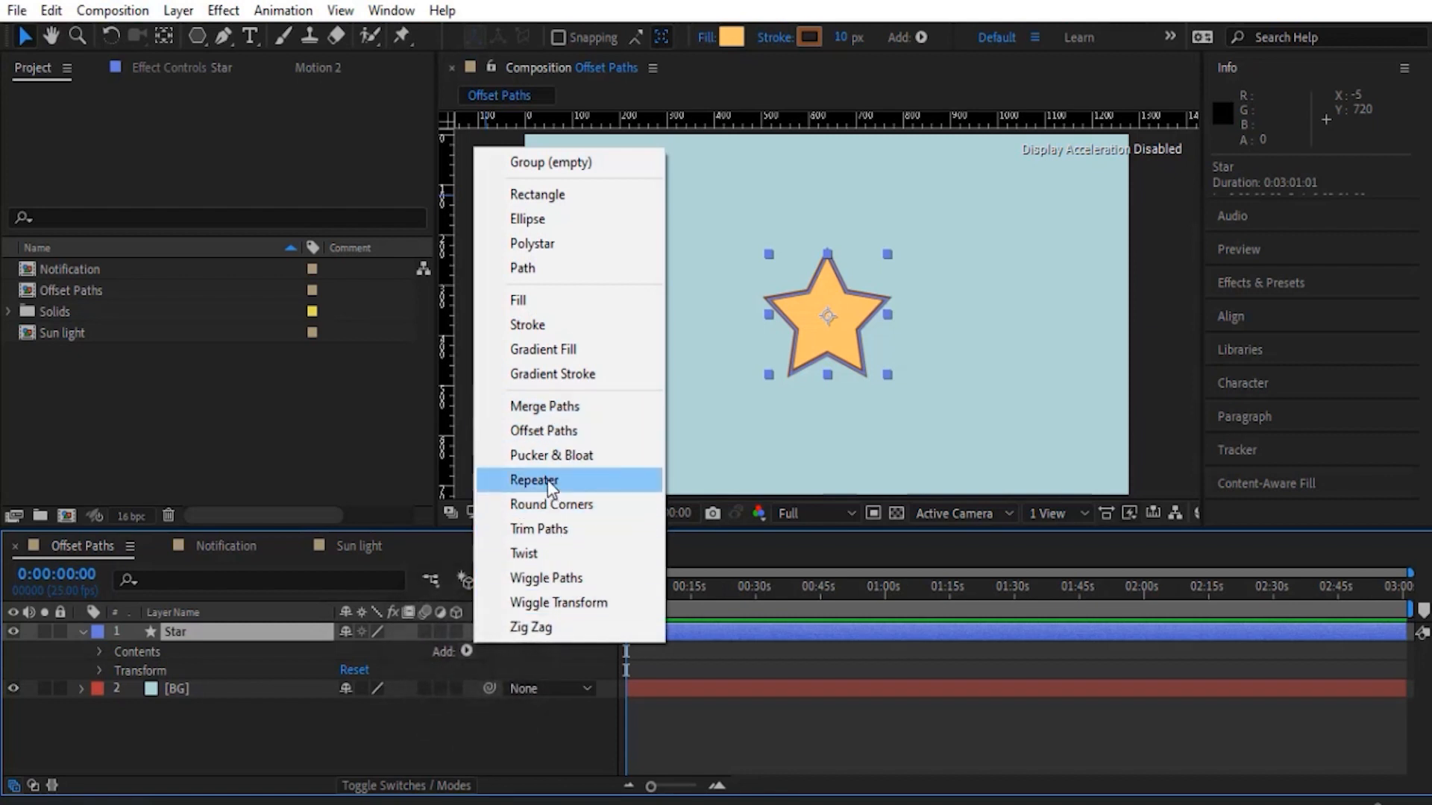
click(548, 432)
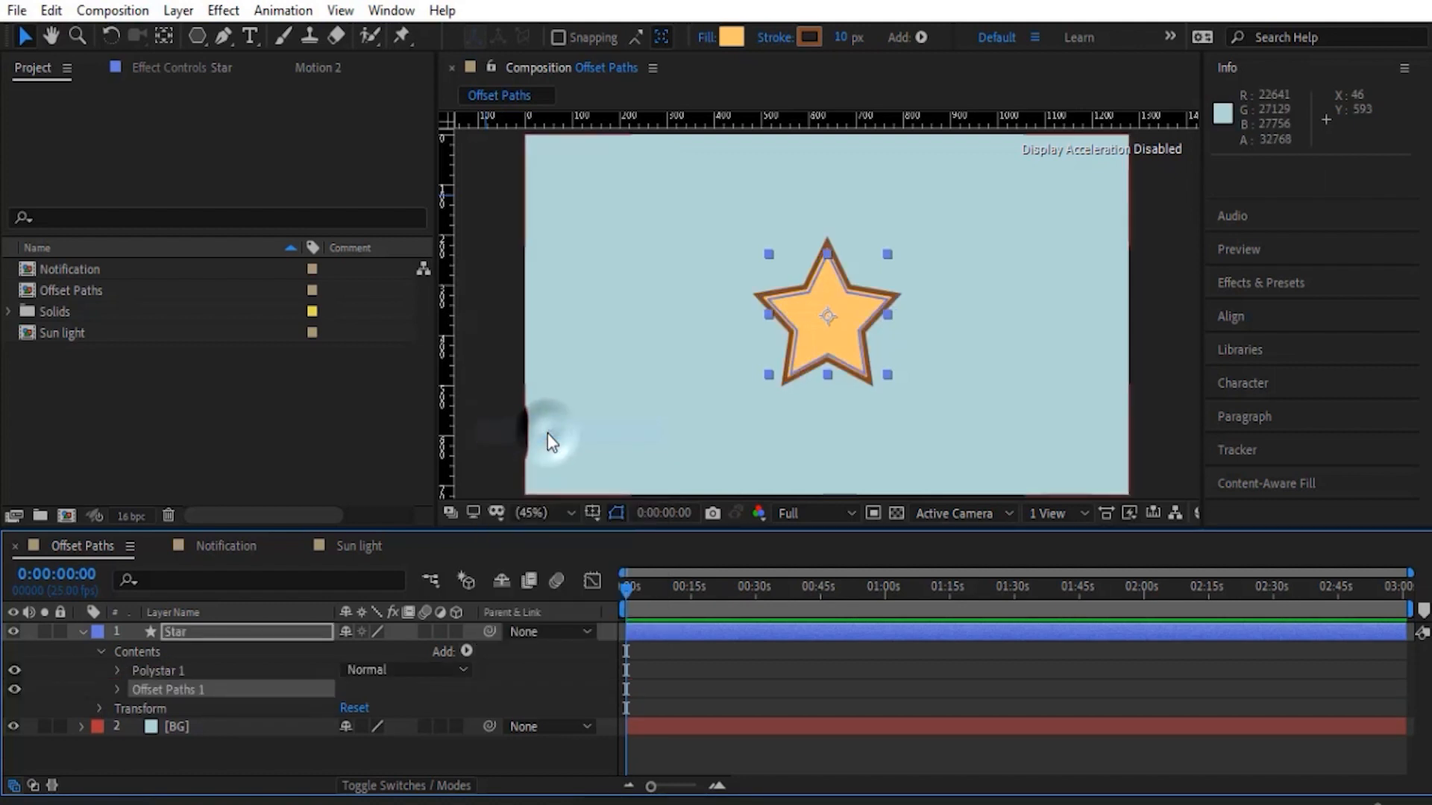
click(117, 689)
scroll(118, 687, down, 1)
click(111, 699)
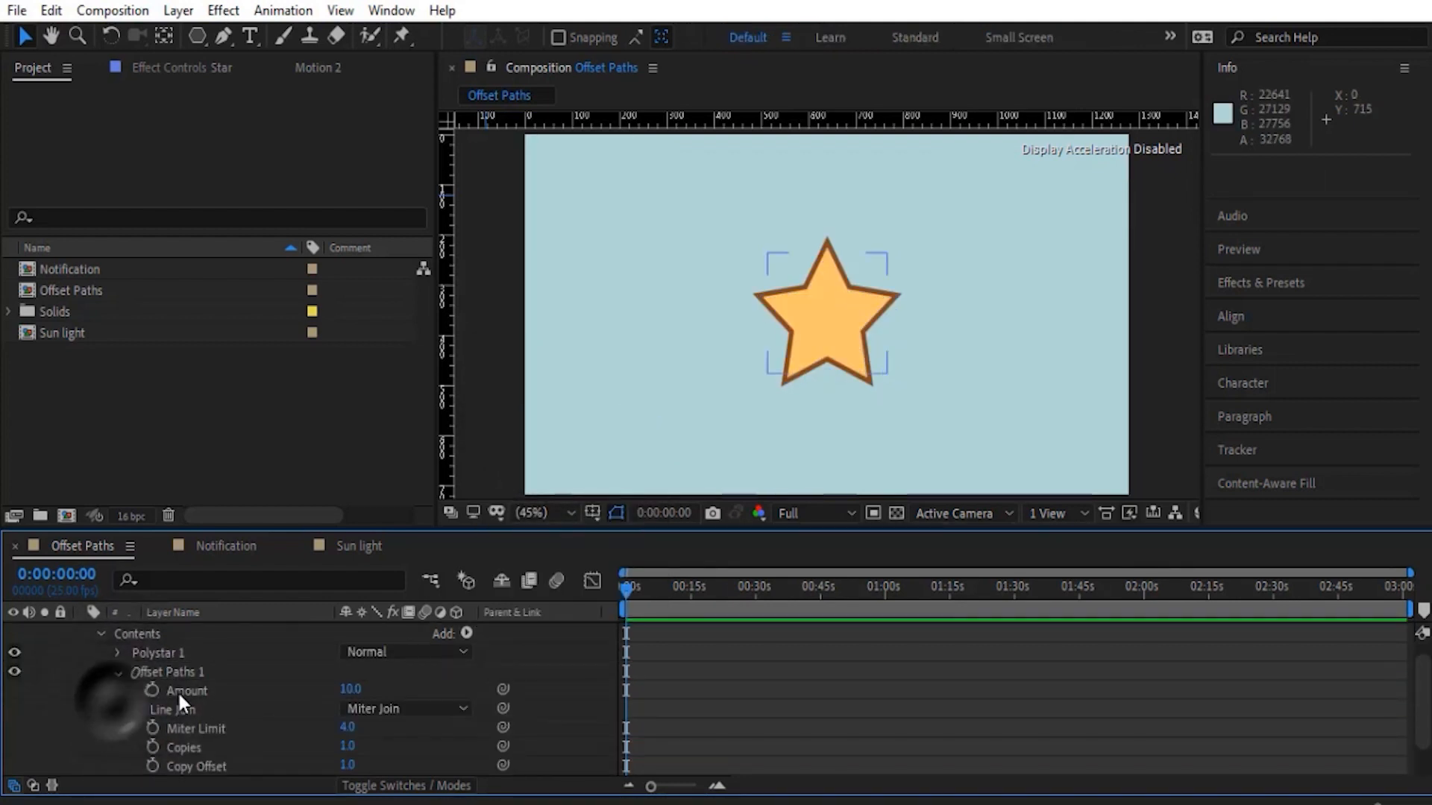
mouse_move(350, 689)
mouse_down()
mouse_move(365, 689)
mouse_move(331, 695)
mouse_move(372, 694)
mouse_up()
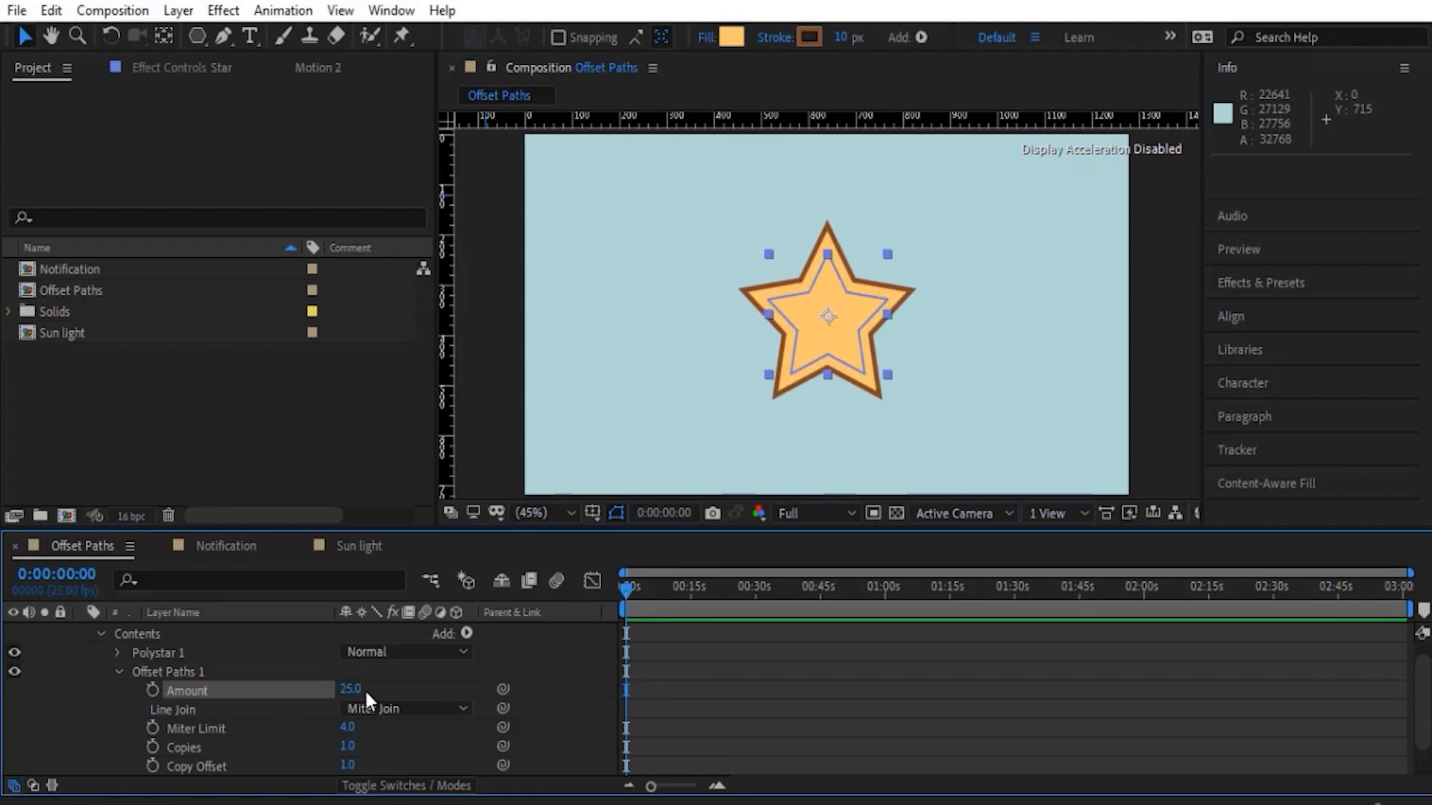
- Try a different Amount for the star's Offset Paths and undo the change
drag(354, 688, 379, 706)
key(ctrl+z)
scroll(366, 686, up, 1)
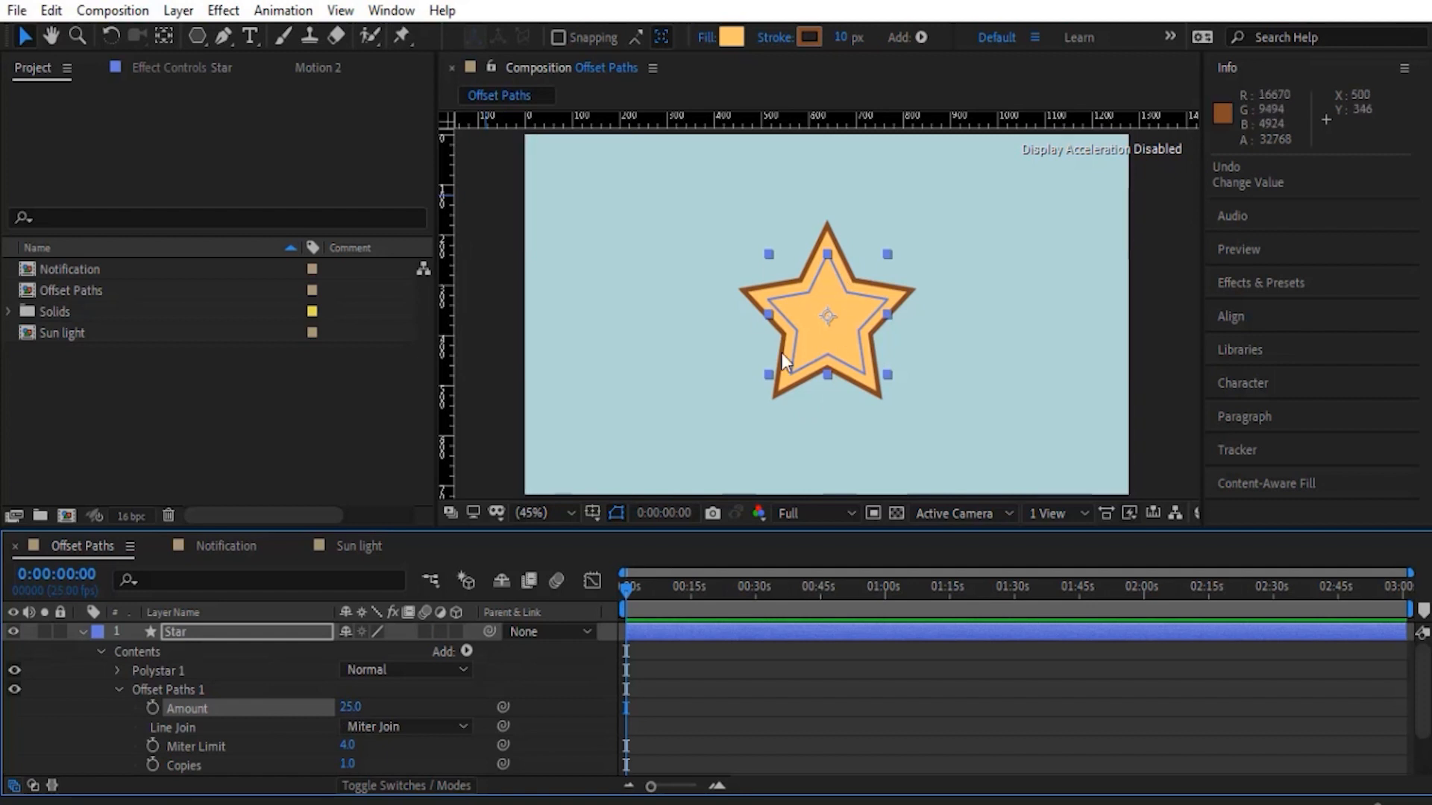
- Look over the Polystar Path 1 settings inside Polystar 1, from Type and Points to the radii and roundness
click(118, 670)
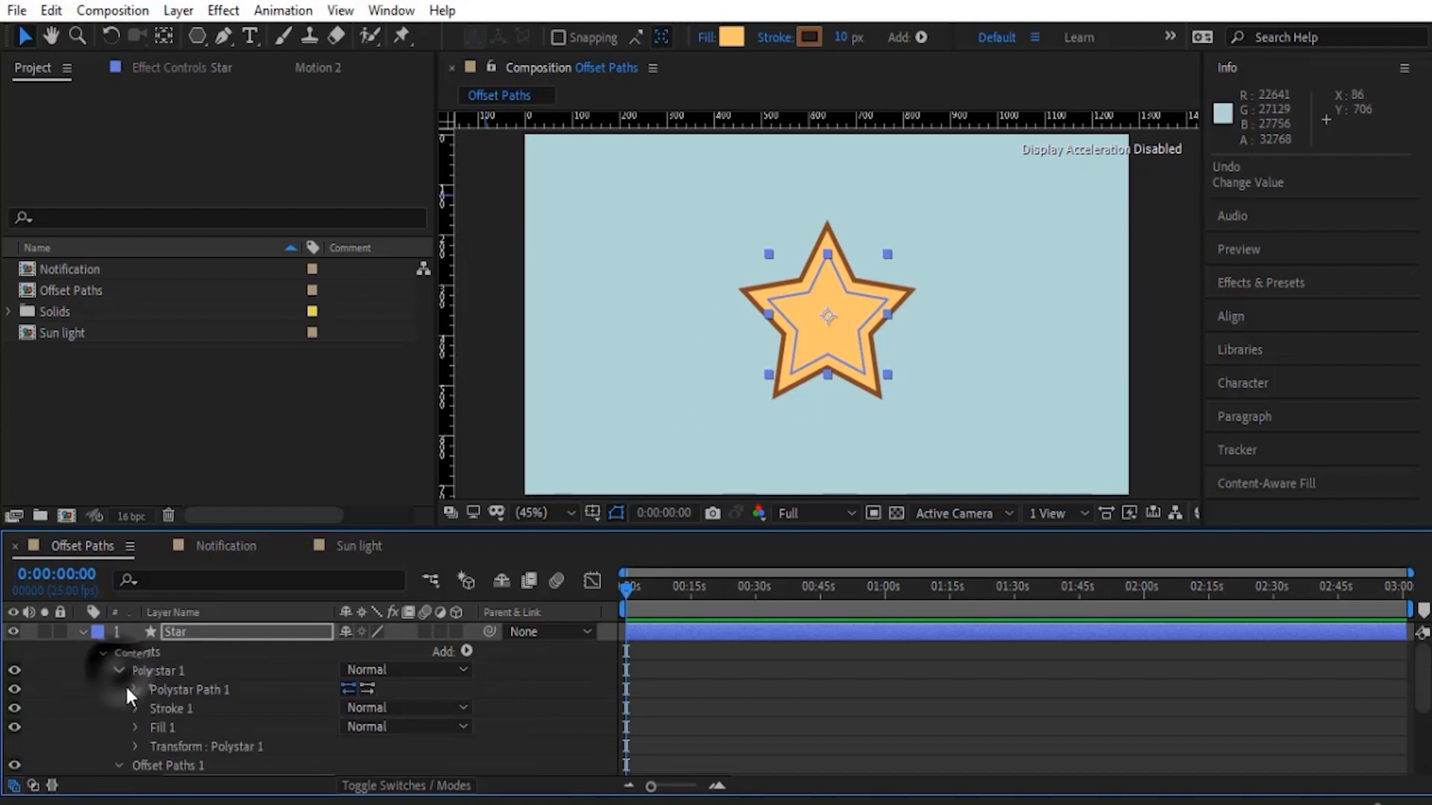
click(135, 688)
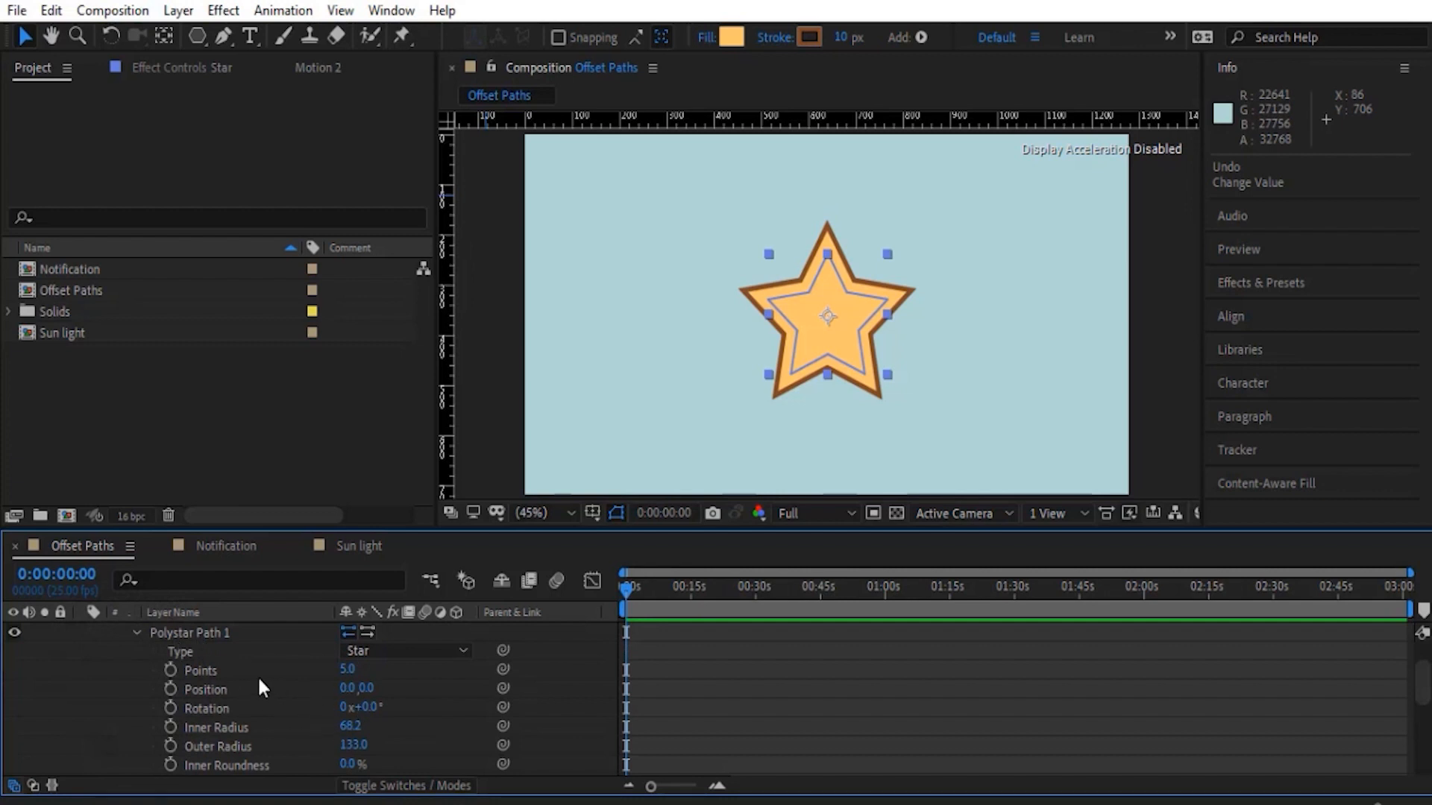
scroll(348, 705, down, 2)
scroll(348, 705, up, 2)
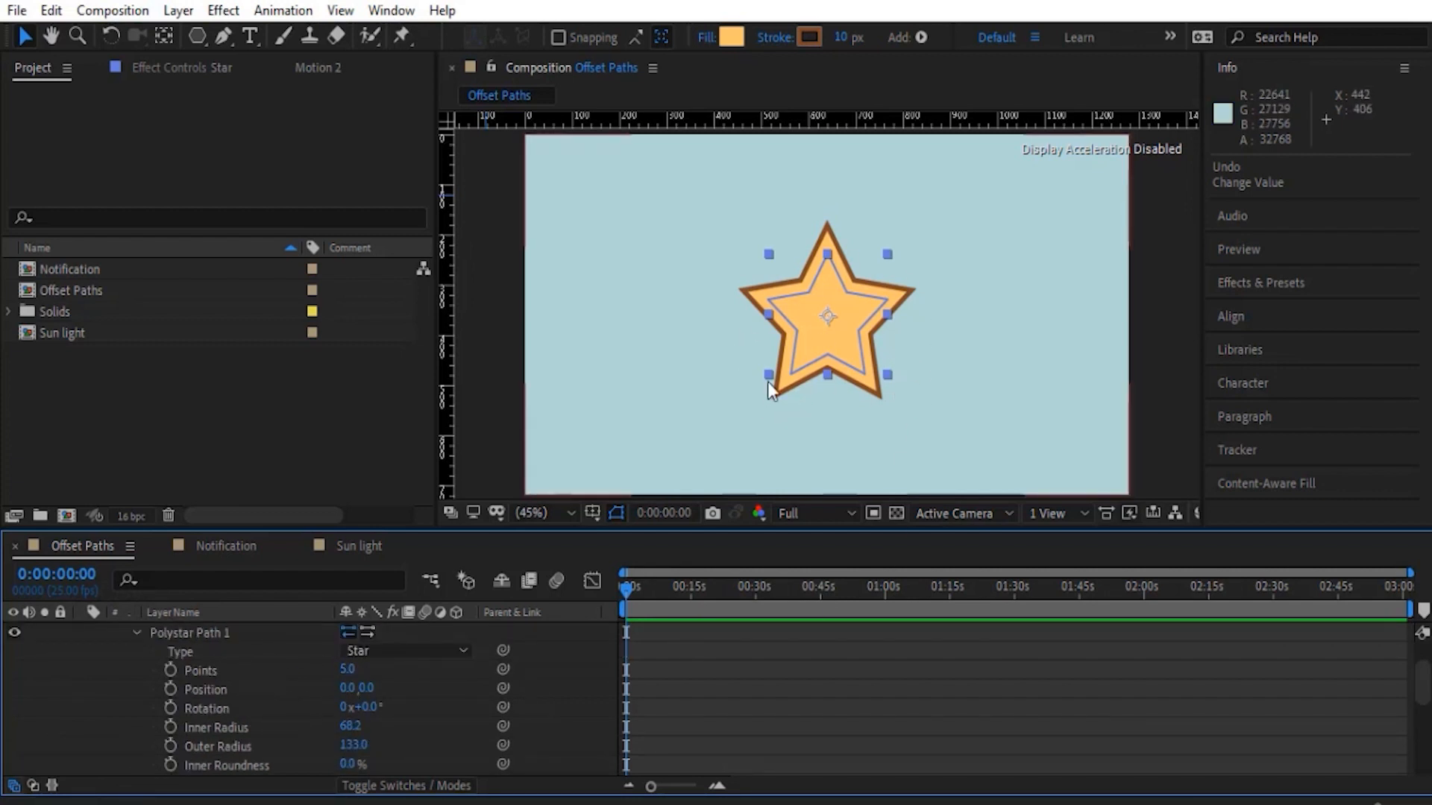
scroll(132, 683, up, 2)
click(116, 667)
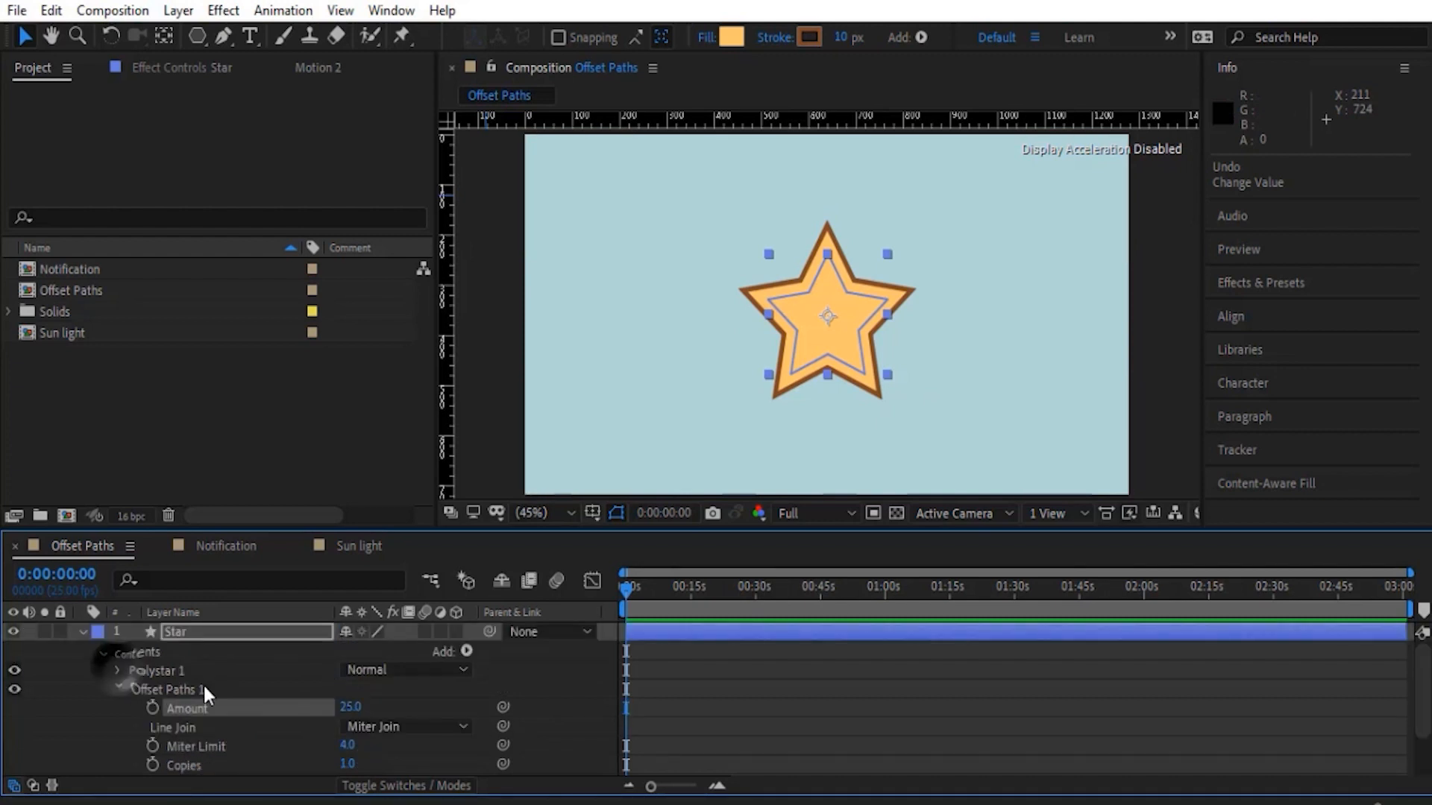
- Try scaling the Star layer to 194% and try another Offset Paths Amount for comparison, undoing each change
scroll(99, 746, down, 2)
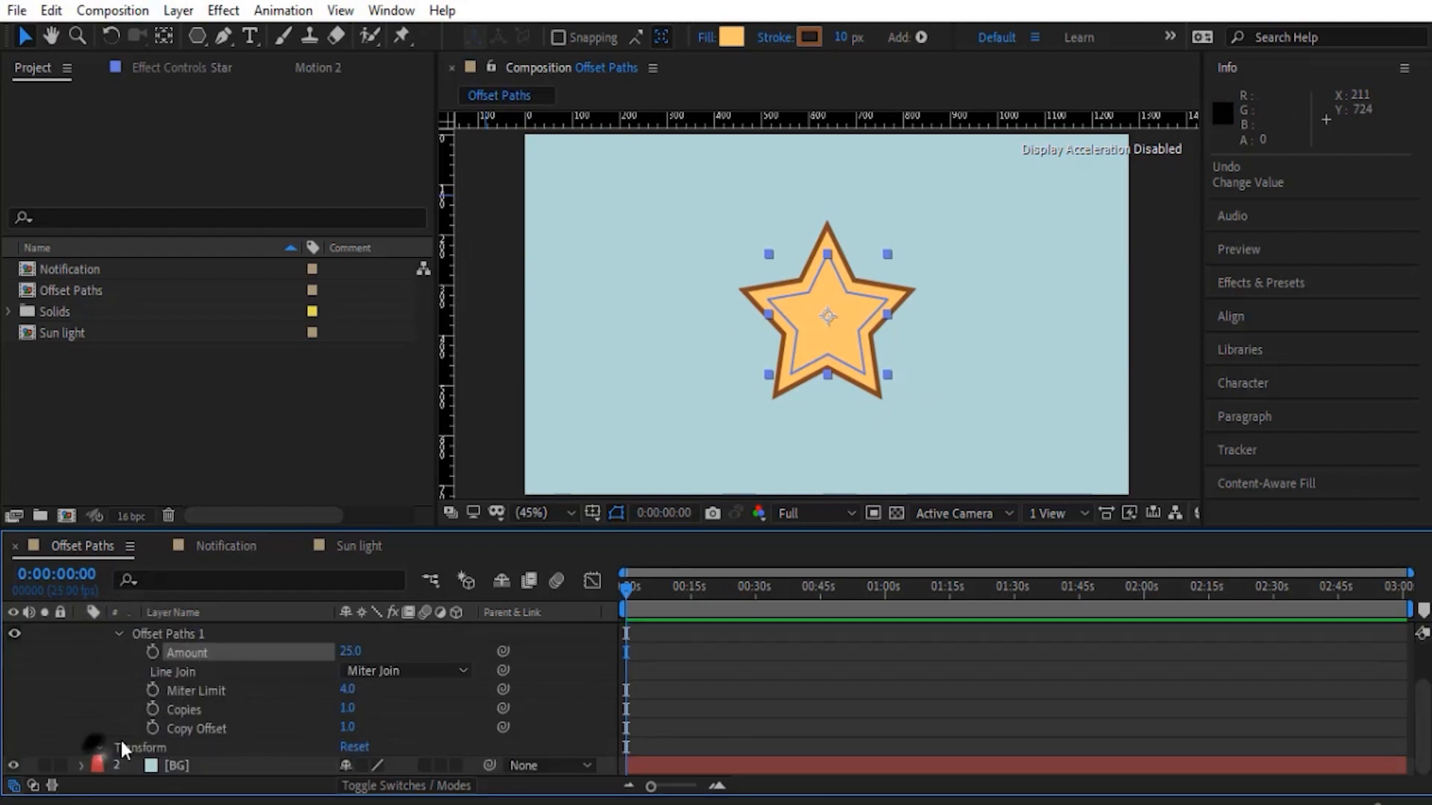
click(99, 747)
scroll(119, 737, down, 3)
drag(366, 727, 448, 728)
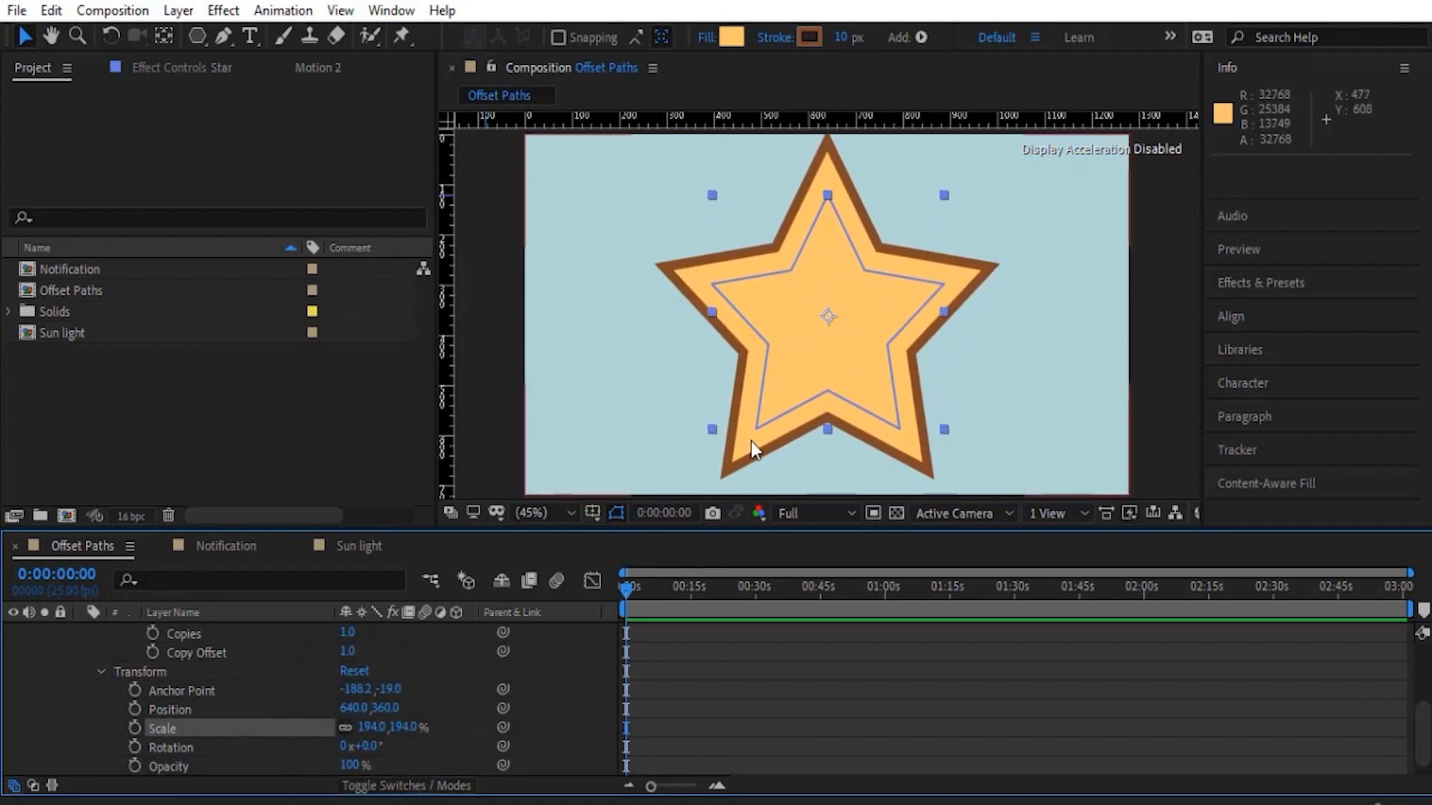
key(ctrl+z)
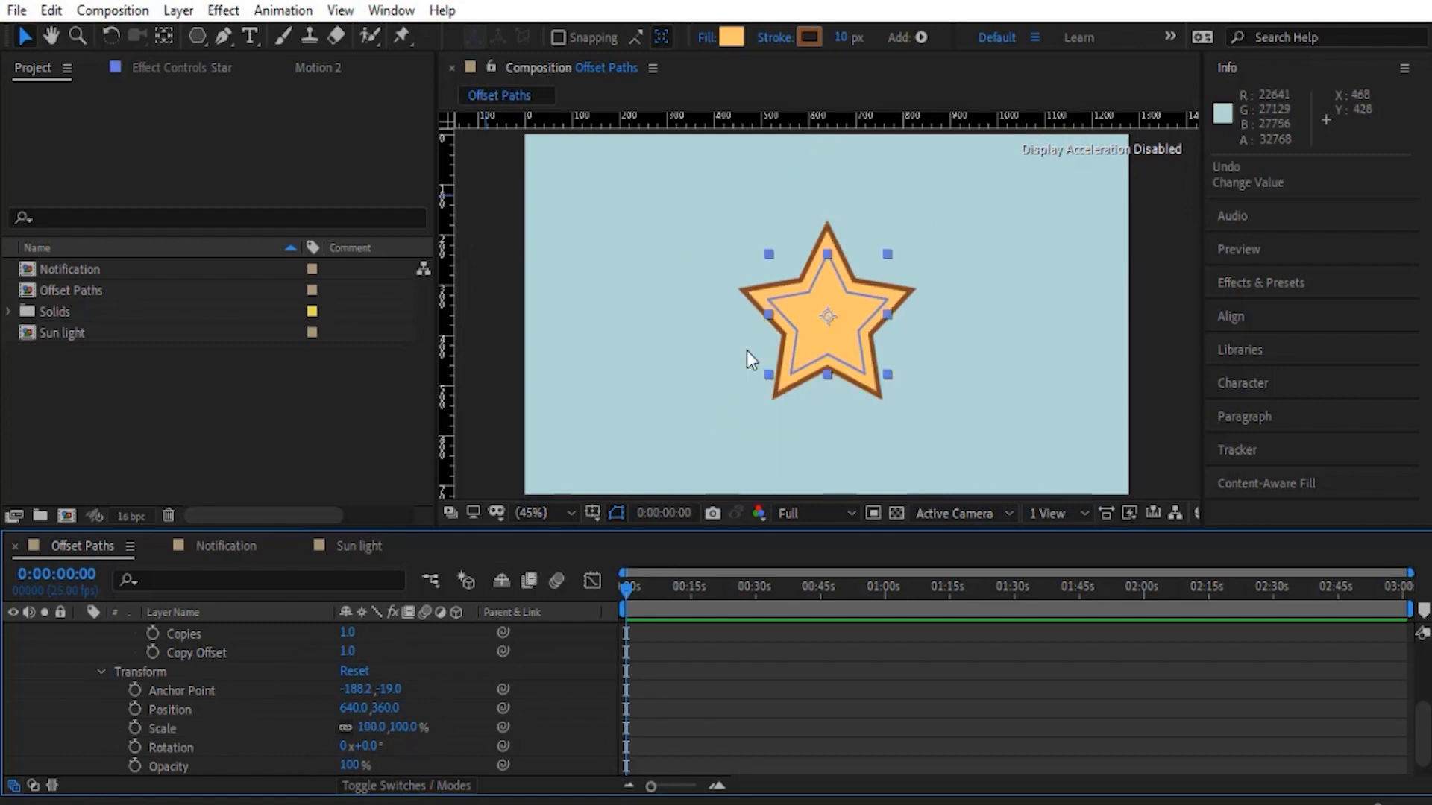
click(101, 671)
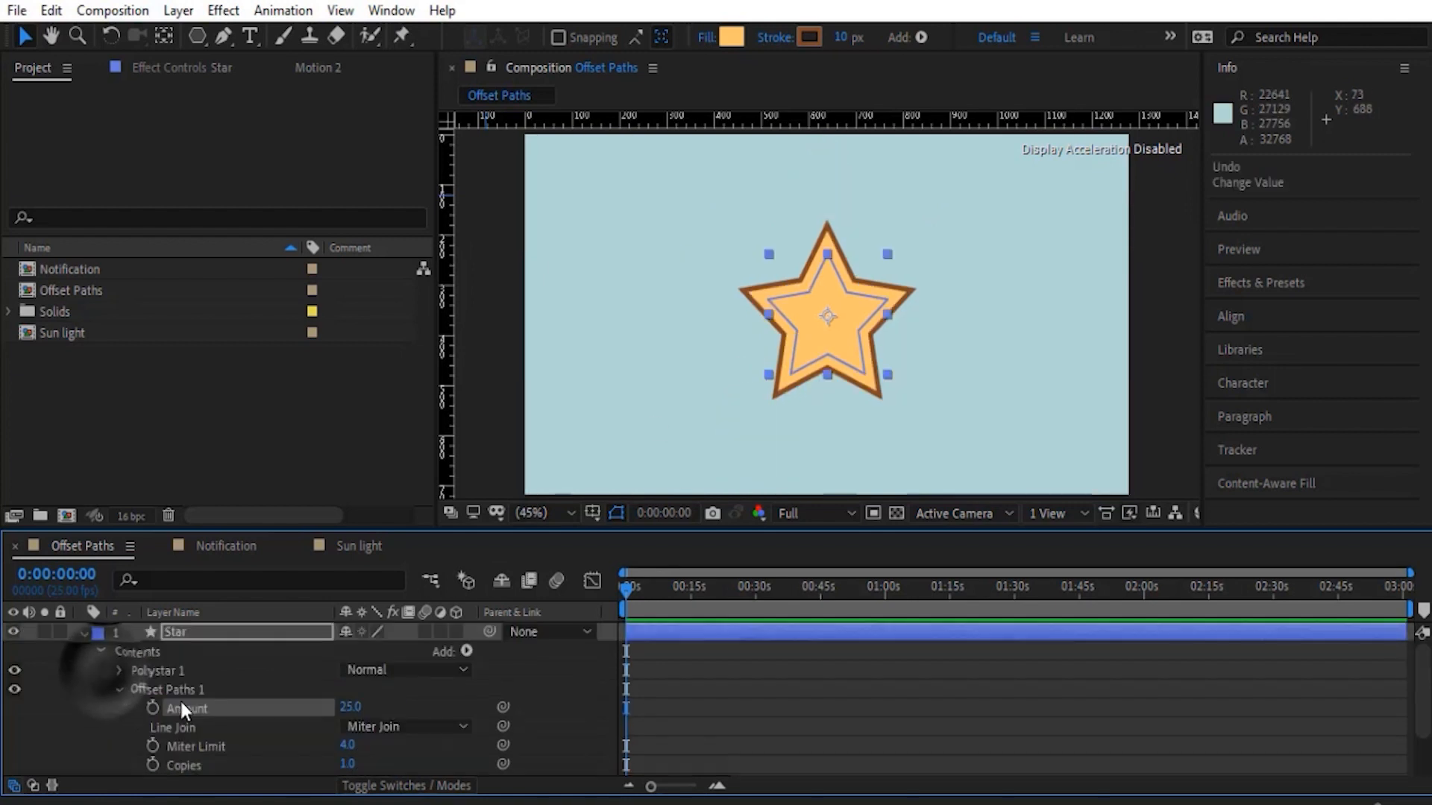
mouse_move(356, 716)
mouse_down()
mouse_move(396, 716)
mouse_move(351, 710)
mouse_move(373, 738)
mouse_move(373, 707)
mouse_move(439, 707)
mouse_move(378, 707)
mouse_up()
key(ctrl+z)
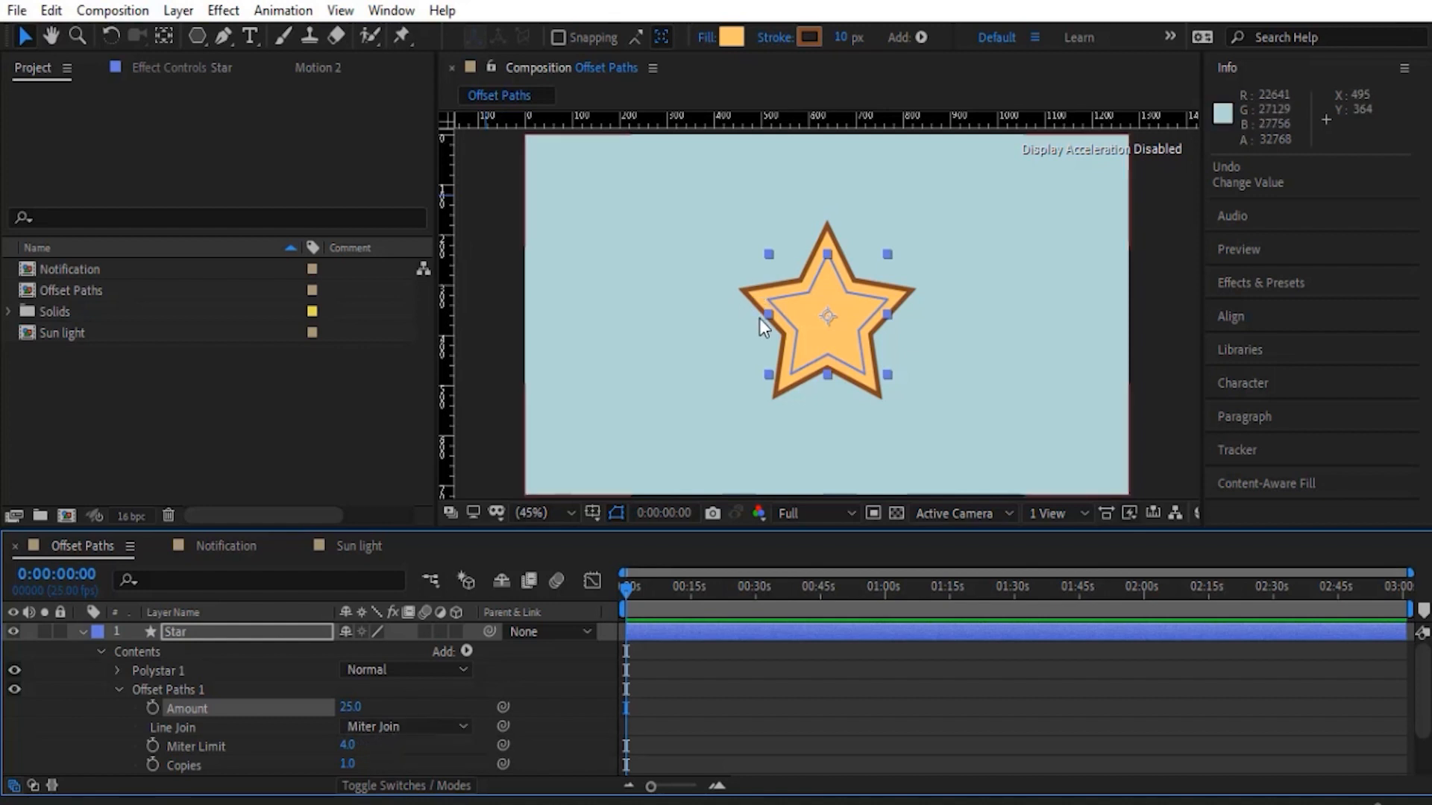
- Try Round Join and Bevel Join as the Offset Paths line join and return to Miter Join
click(443, 720)
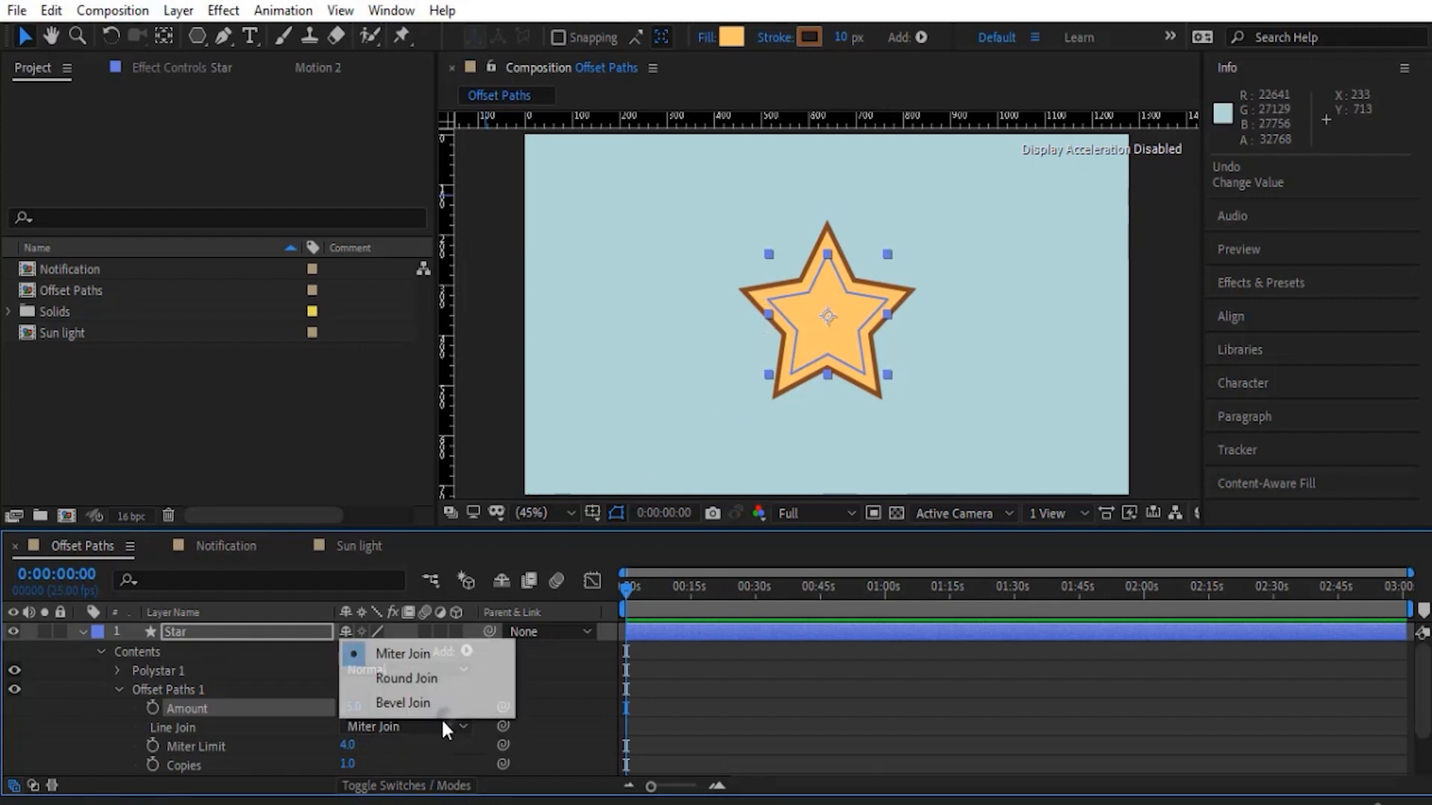
click(428, 680)
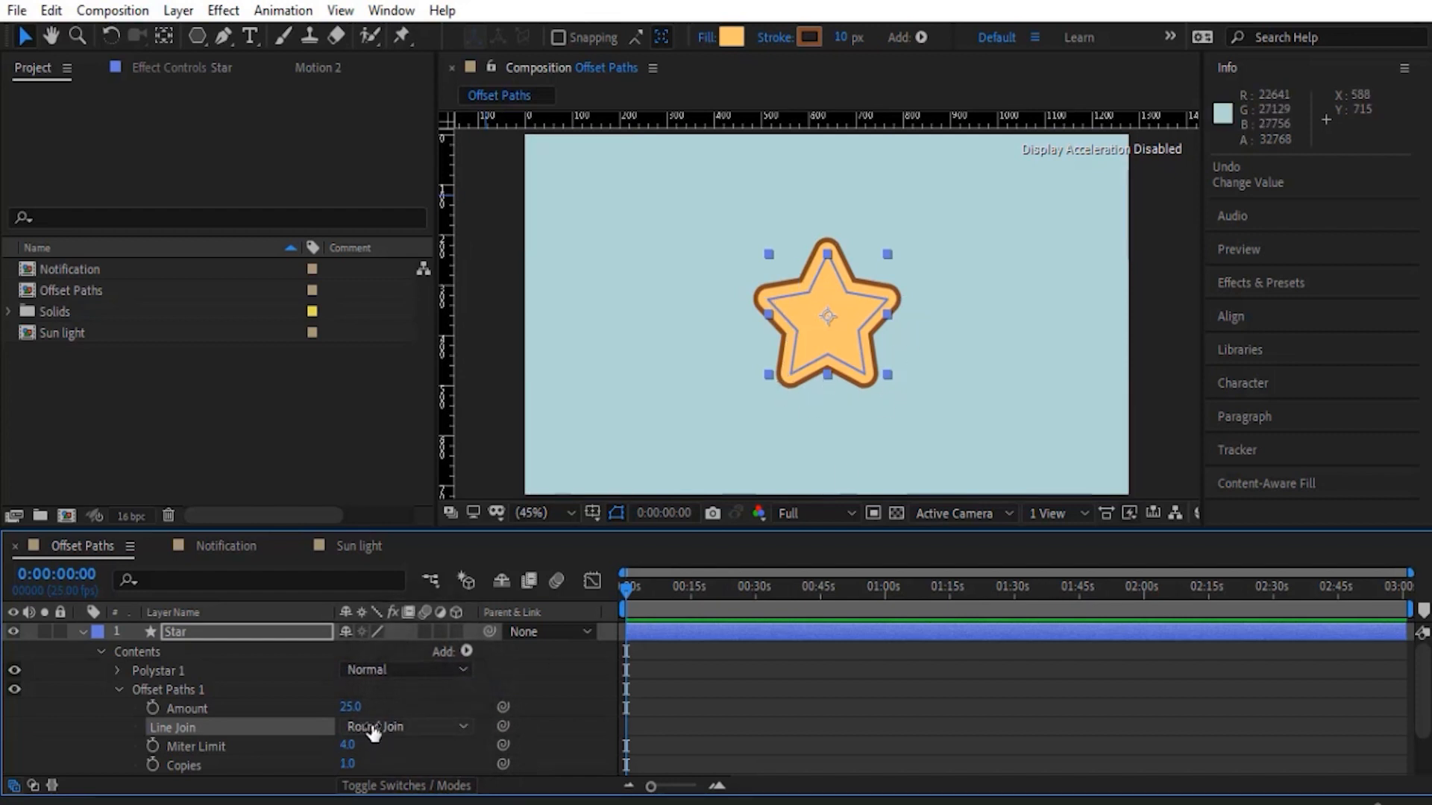
click(375, 726)
click(402, 704)
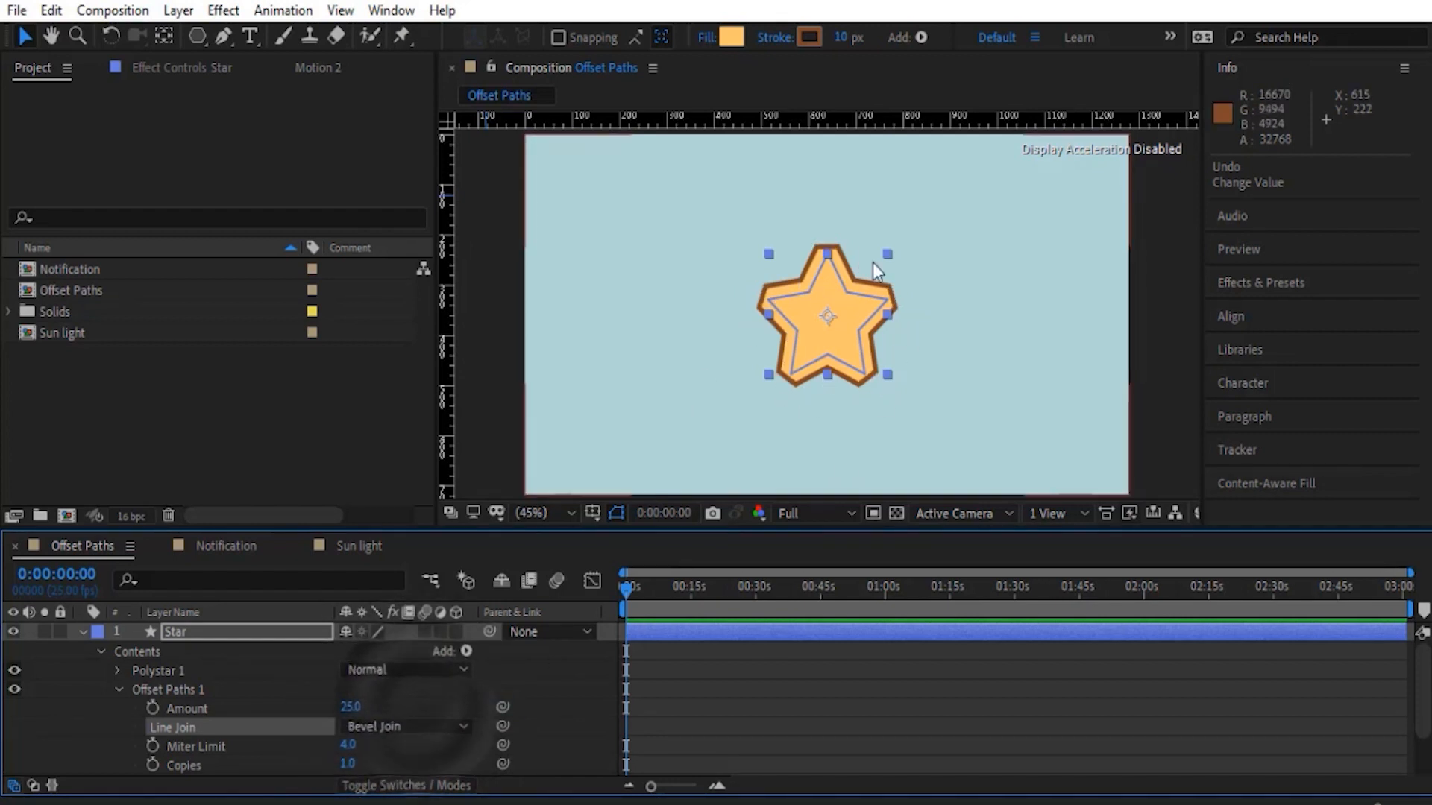
click(379, 727)
click(400, 659)
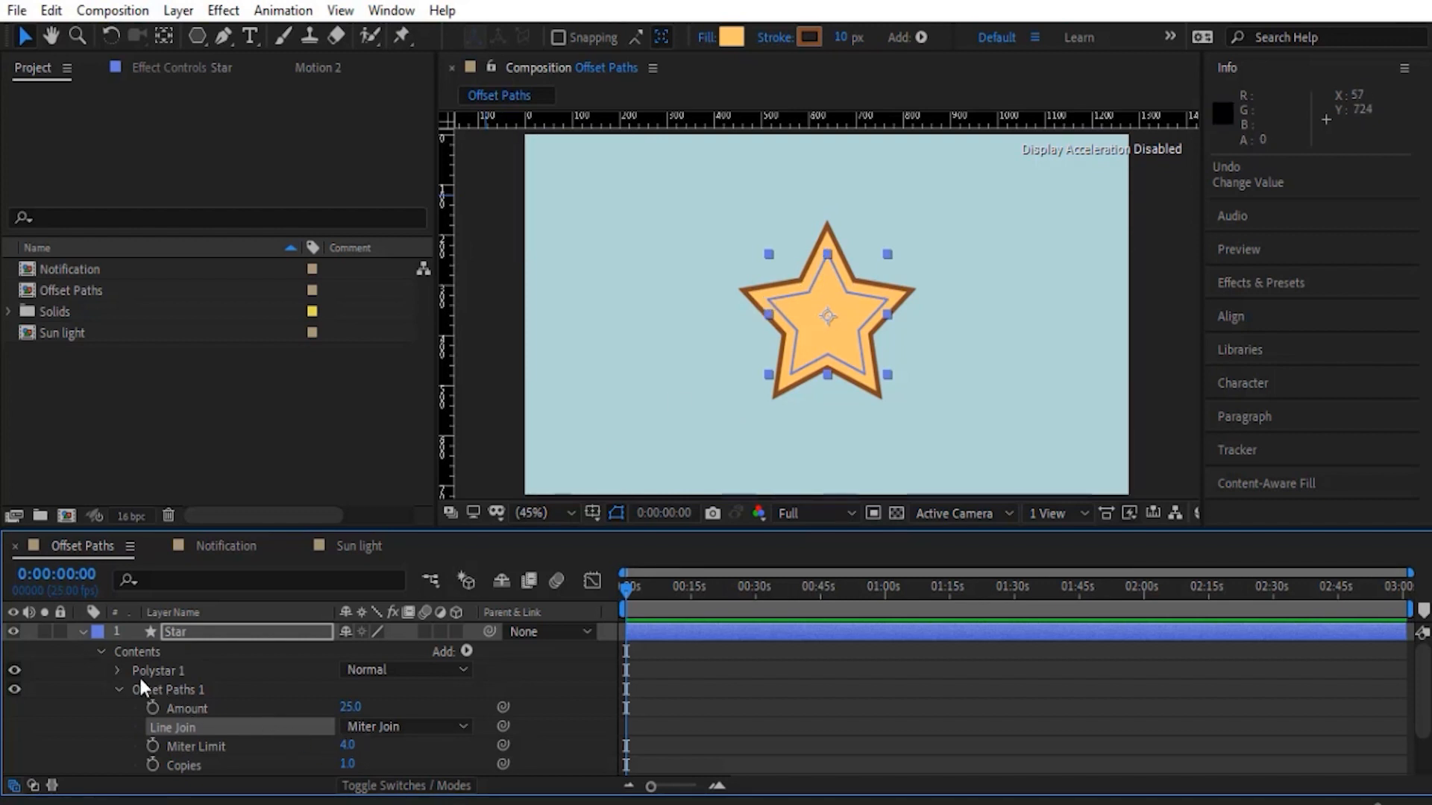
- Sharpen the star by reducing Polystar Path 1's Inner Radius and raise the Offset Paths Miter Limit to 11
click(117, 670)
scroll(176, 677, down, 5)
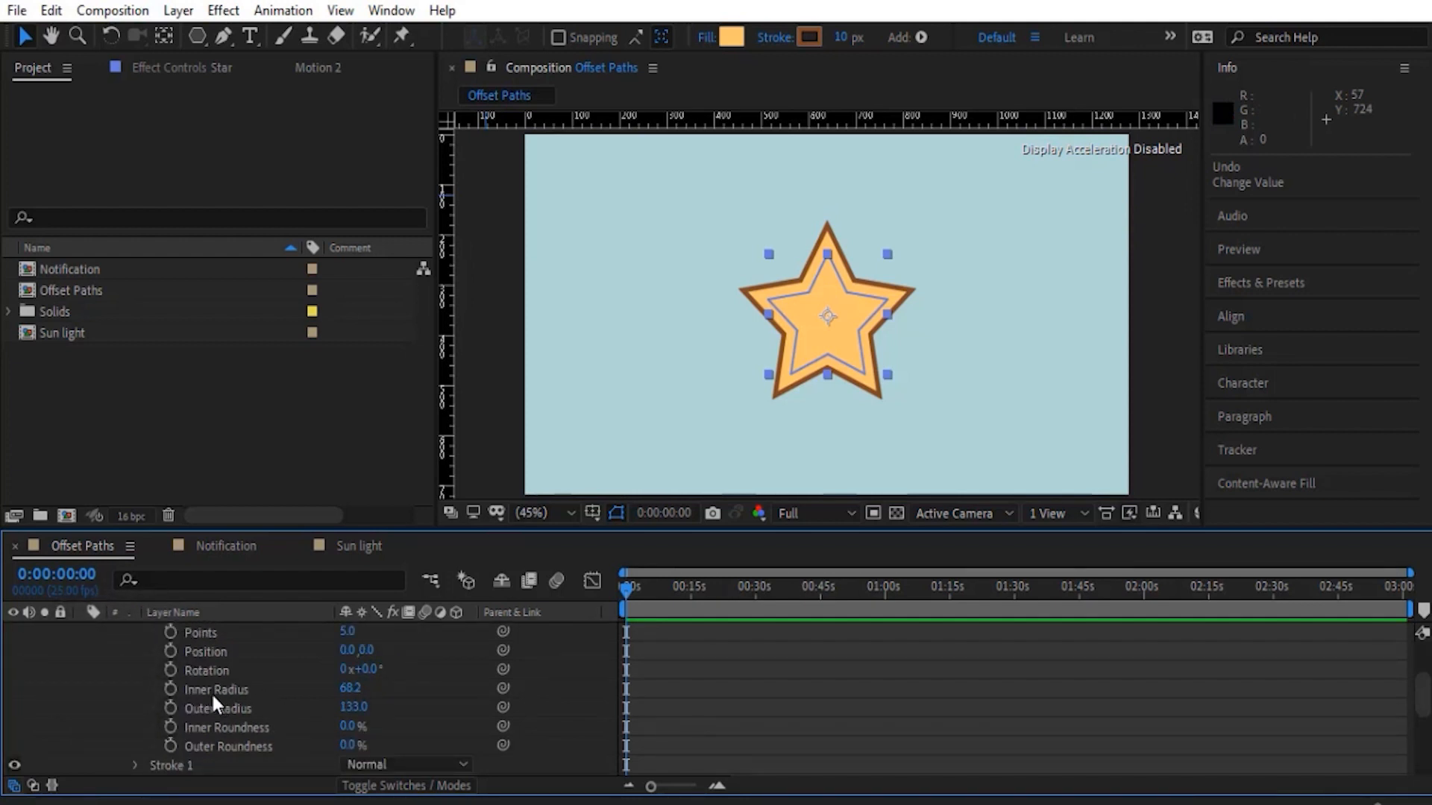
drag(345, 688, 328, 699)
scroll(216, 748, down, 3)
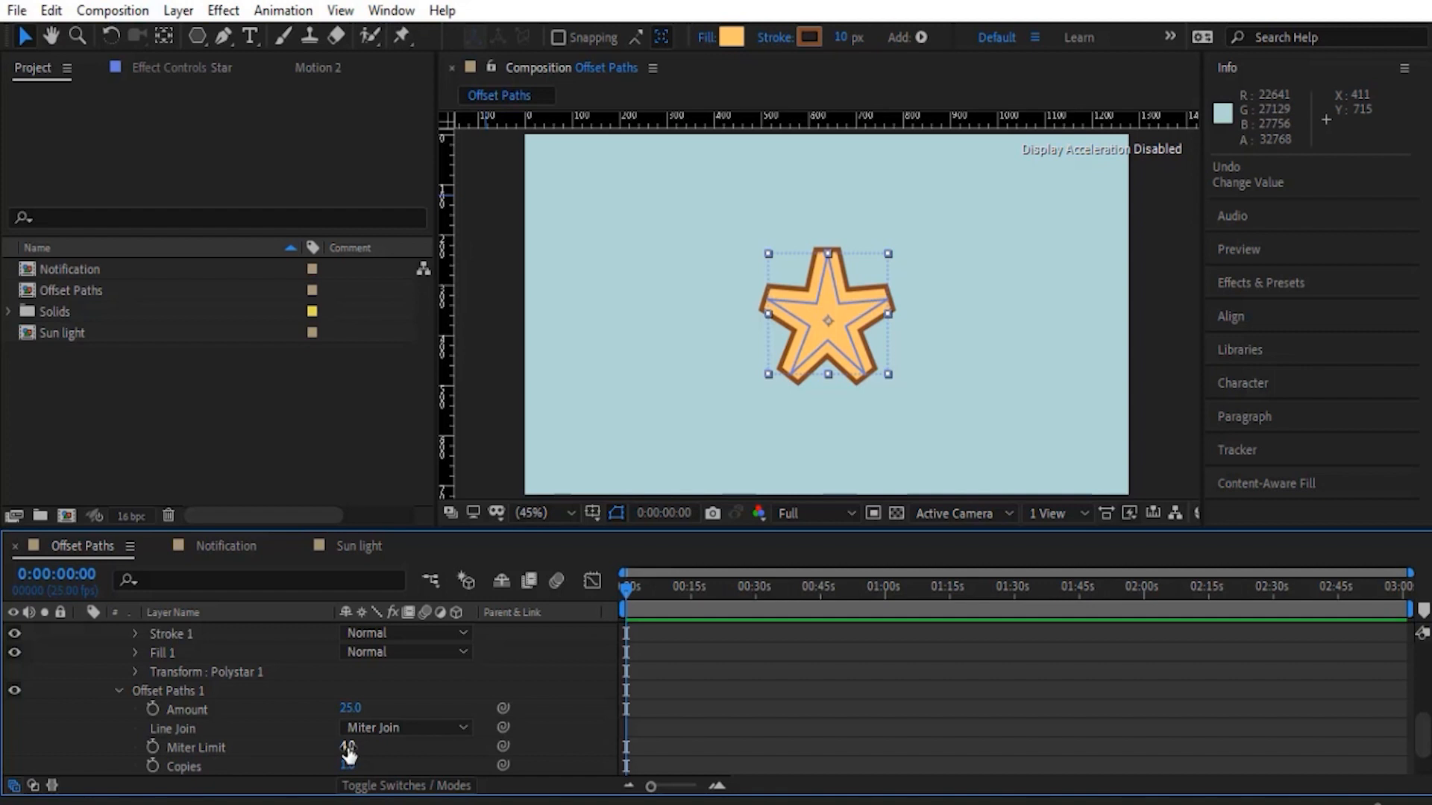
drag(348, 753, 360, 749)
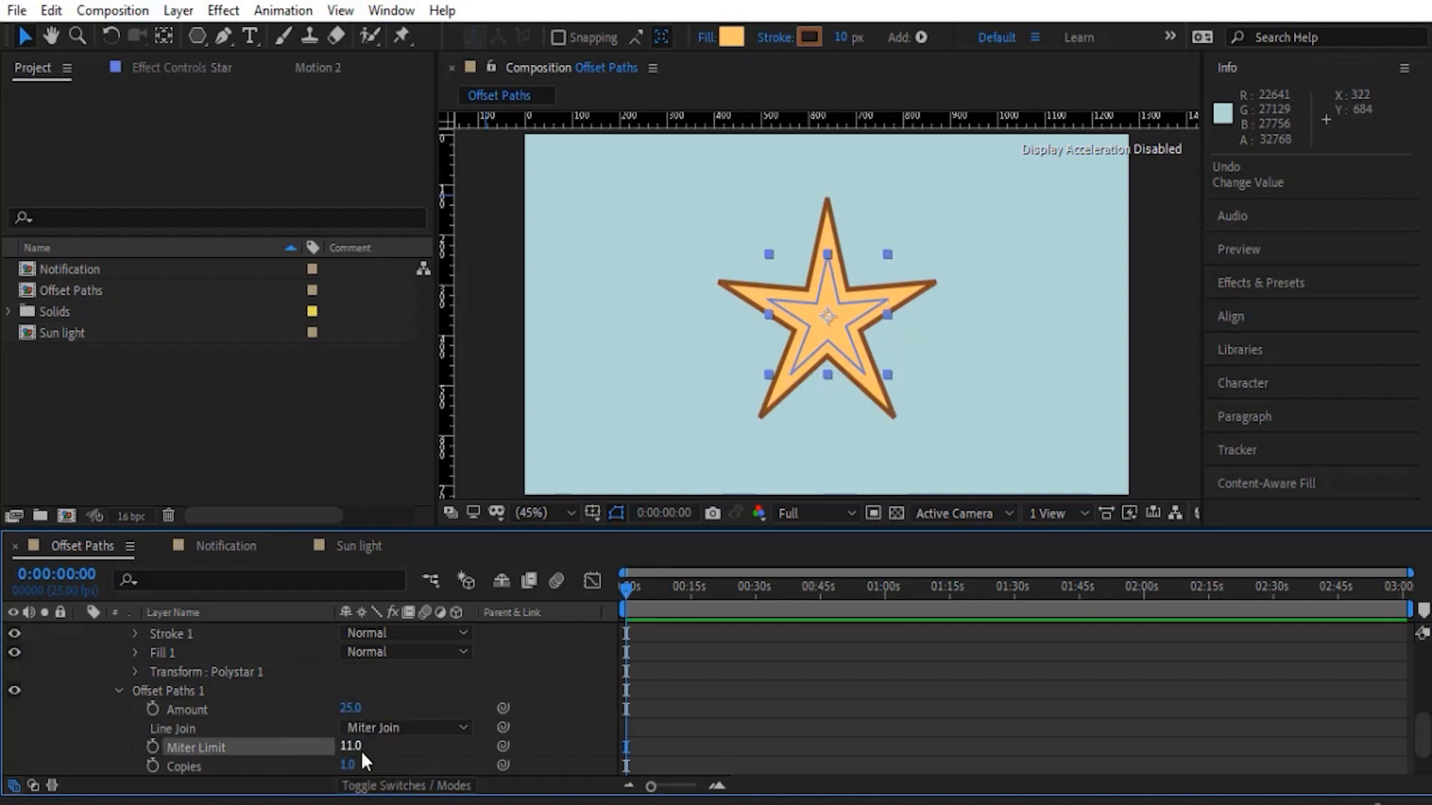
- Try a further change to the Miter Limit and reset it to its default
drag(351, 745, 412, 747)
right_click(296, 747)
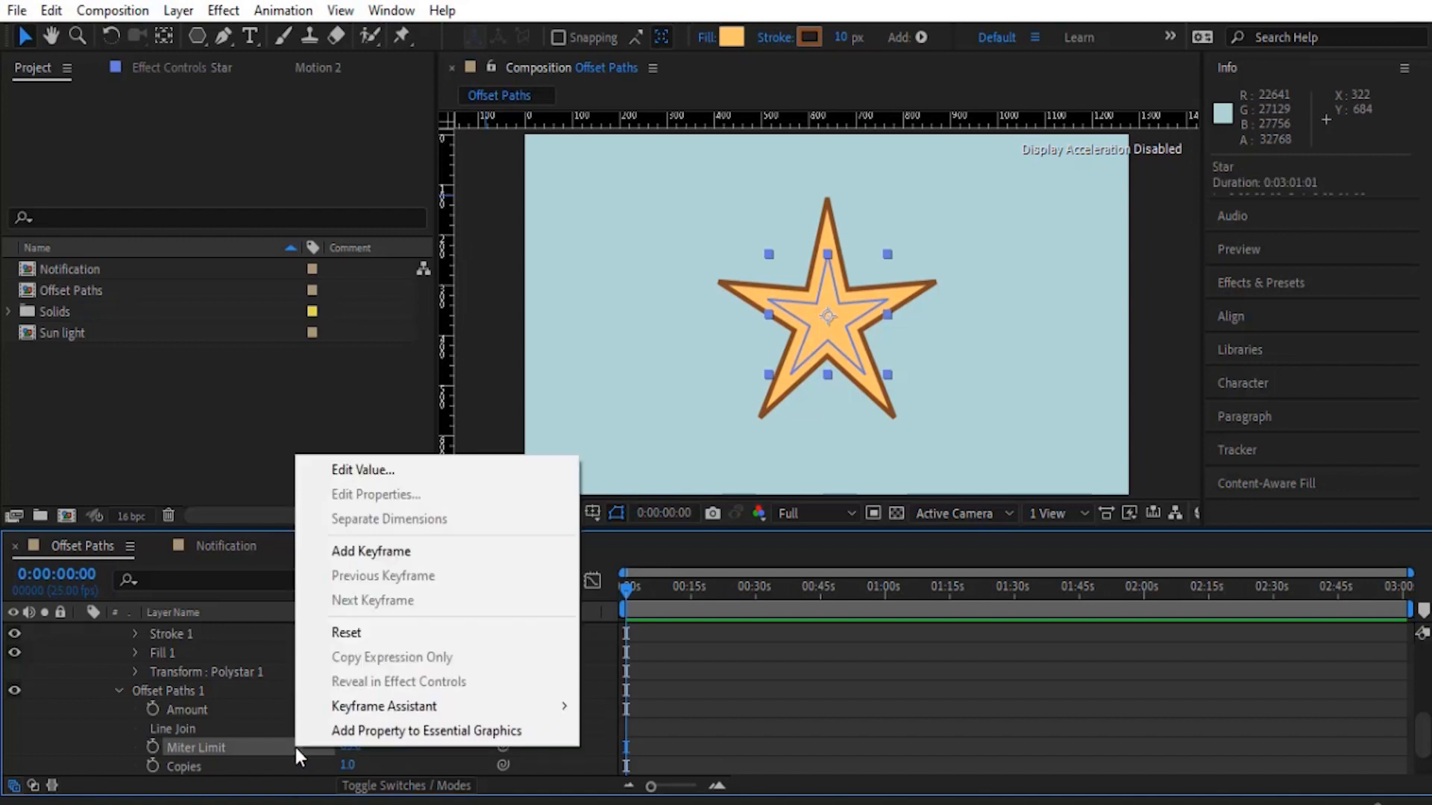
click(349, 637)
- Set the number of Offset Paths copies to 5
scroll(162, 737, down, 2)
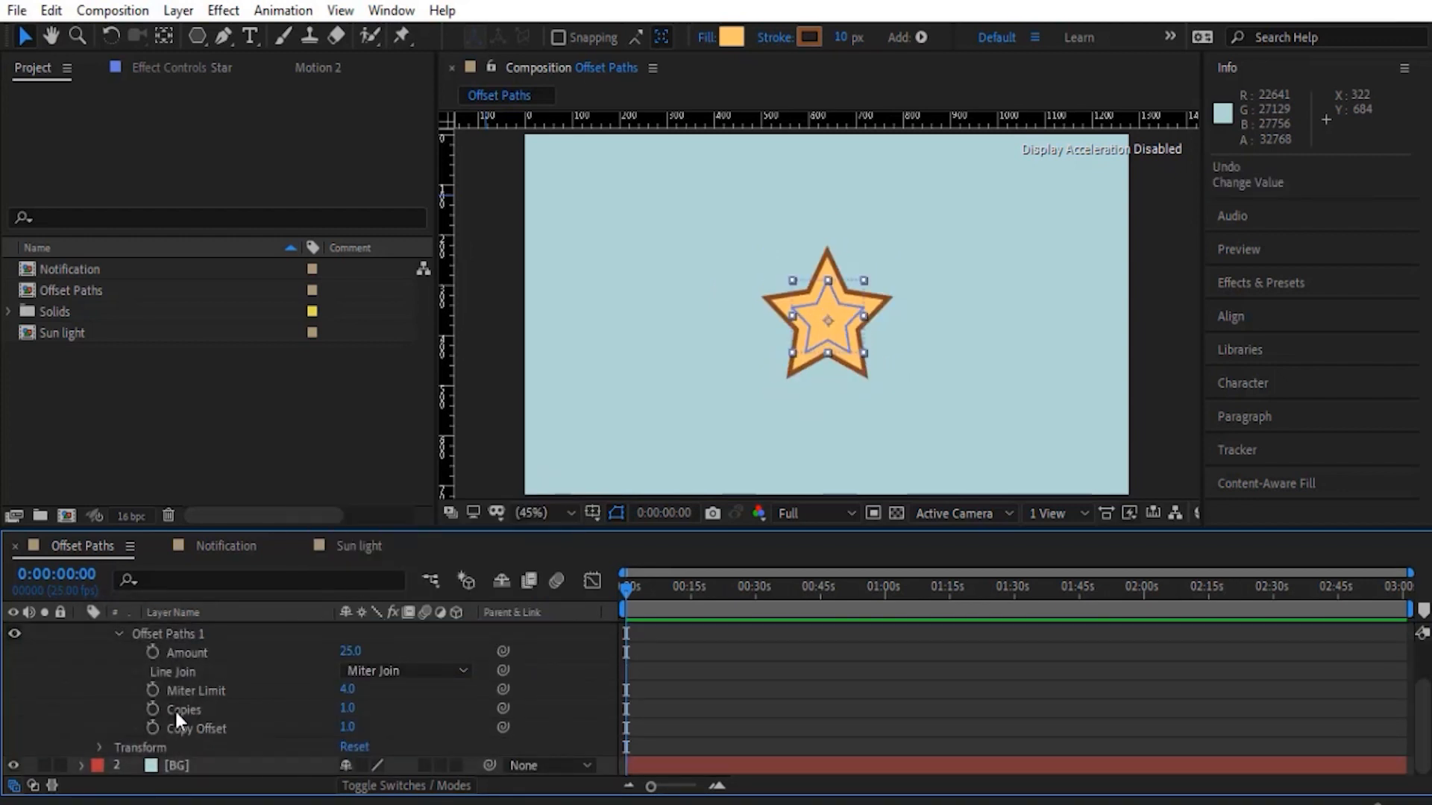
mouse_move(348, 709)
mouse_down()
mouse_move(316, 710)
mouse_move(346, 709)
mouse_up()
key(ctrl+z)
click(352, 709)
text(5)
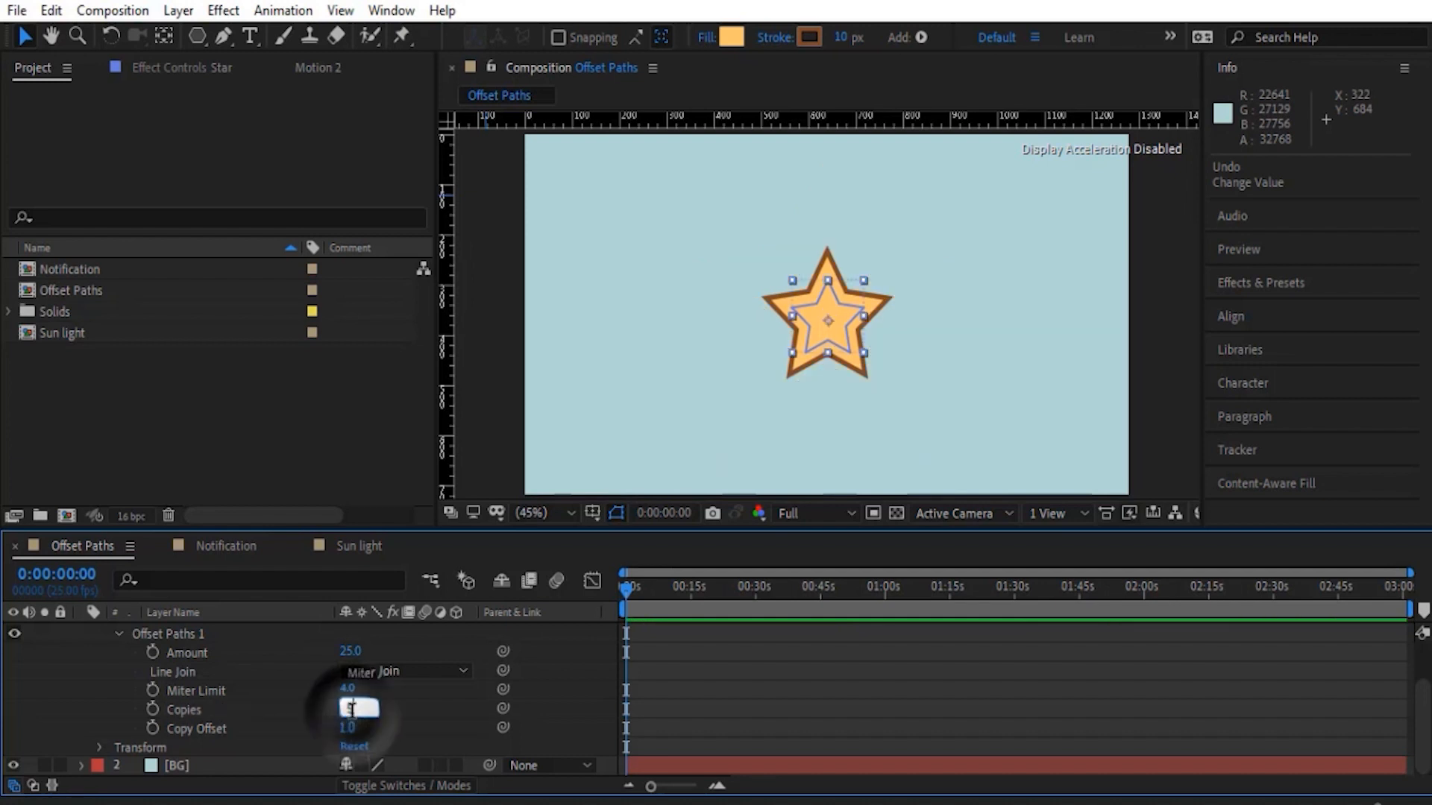
key(Return)
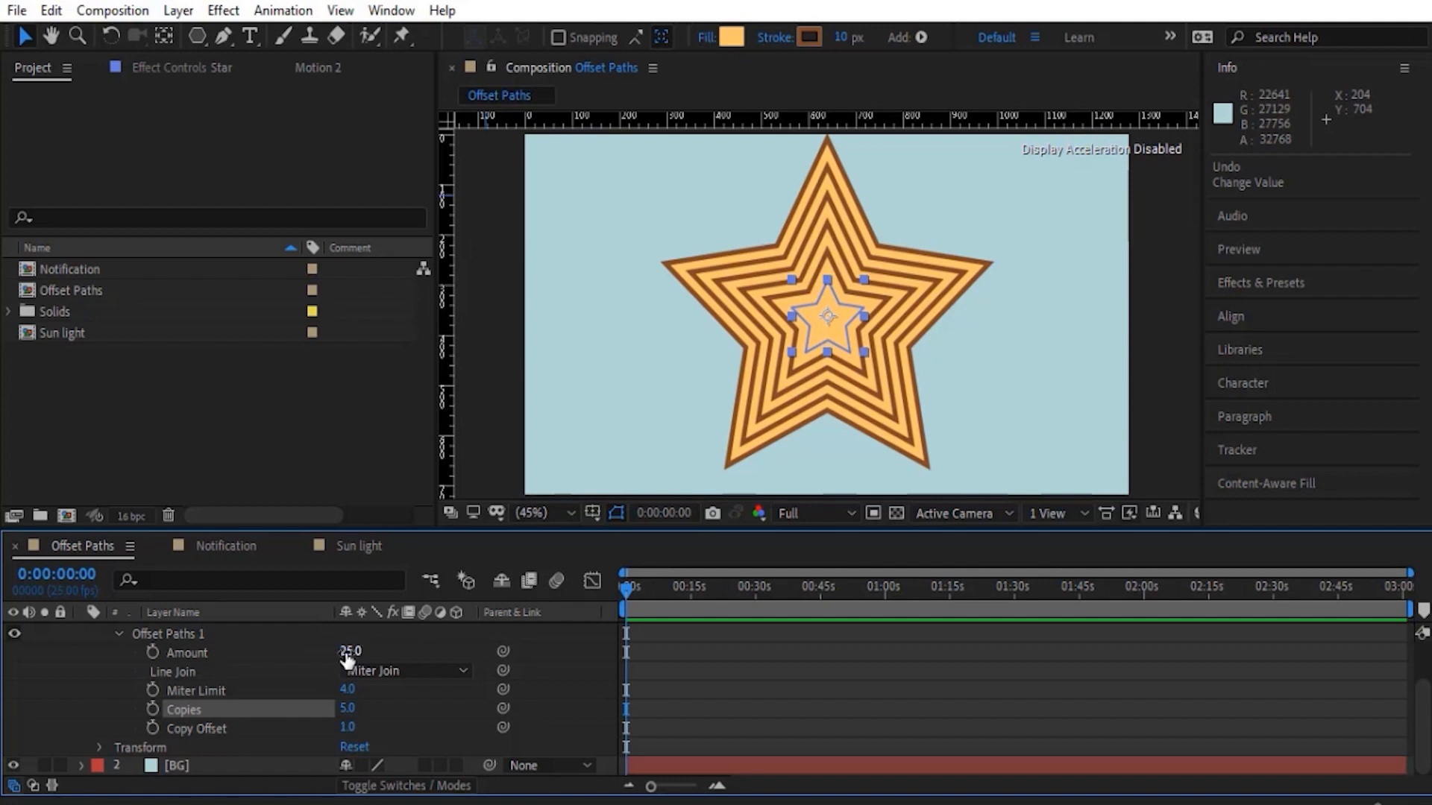
- Try inward offsets on the star with 3 copies and an Amount of -11.4
drag(347, 658, 319, 654)
scroll(753, 388, up, 2)
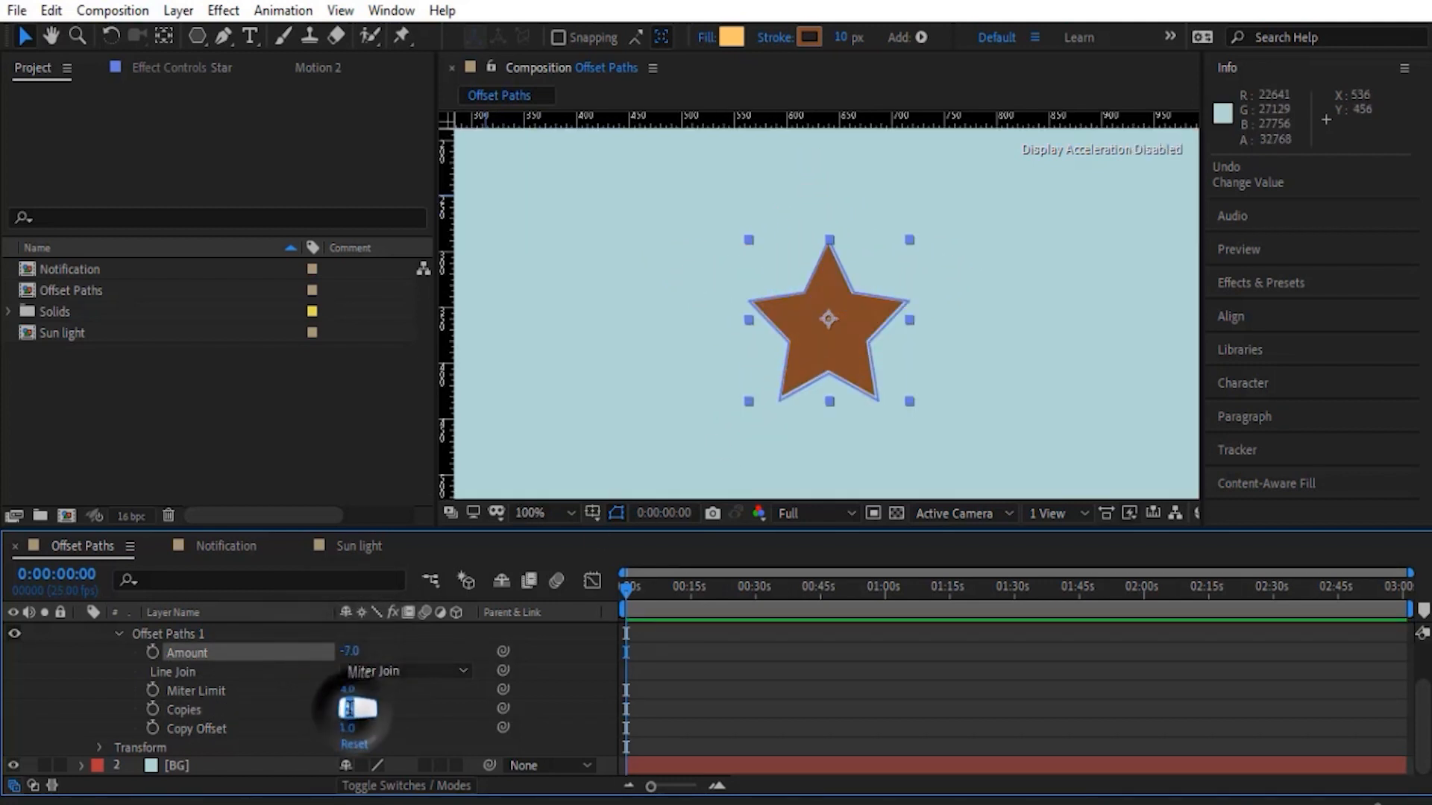
drag(358, 707, 345, 712)
drag(339, 650, 328, 674)
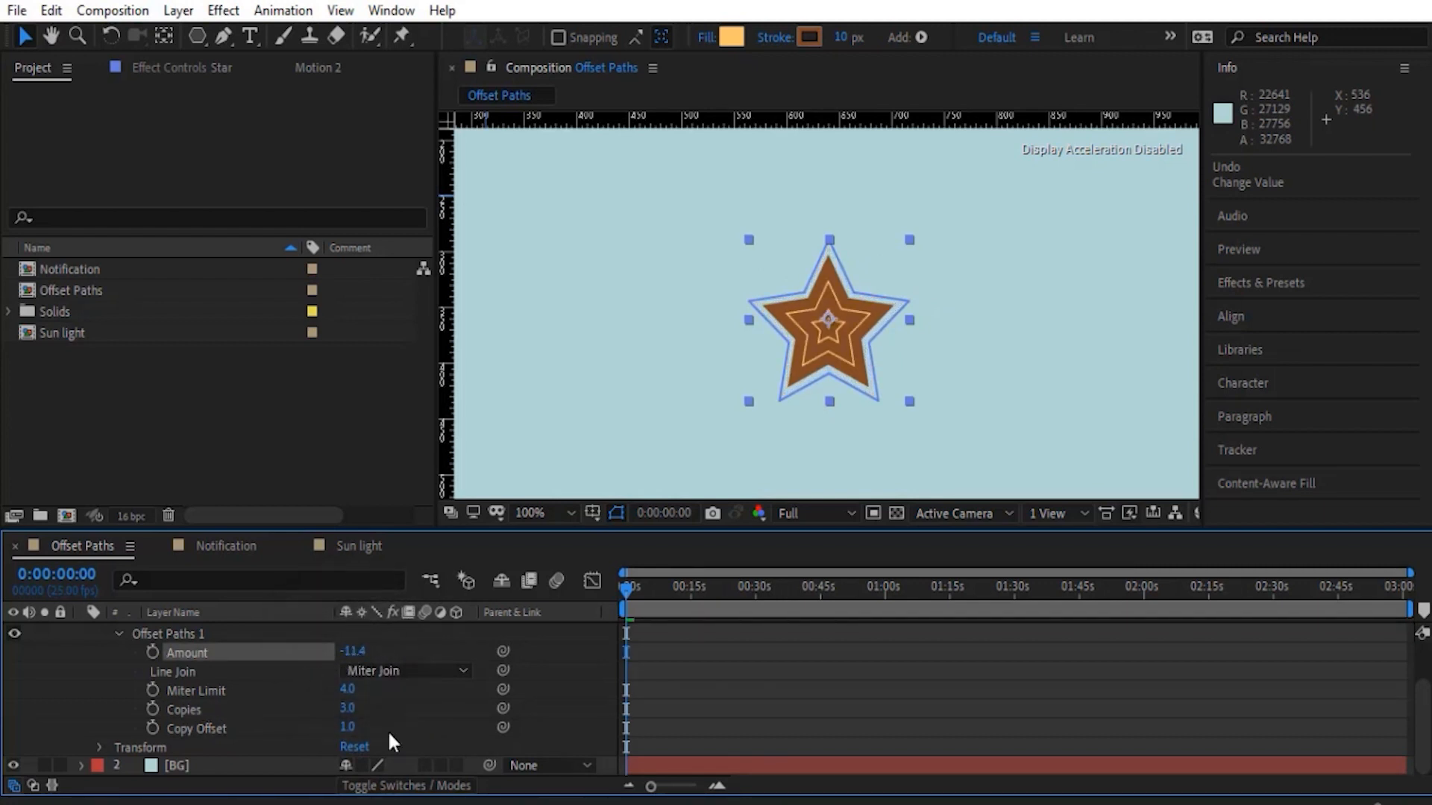
- Set the Offset Paths Copies to 2 and the Amount to 15
click(345, 708)
text(2)
key(Return)
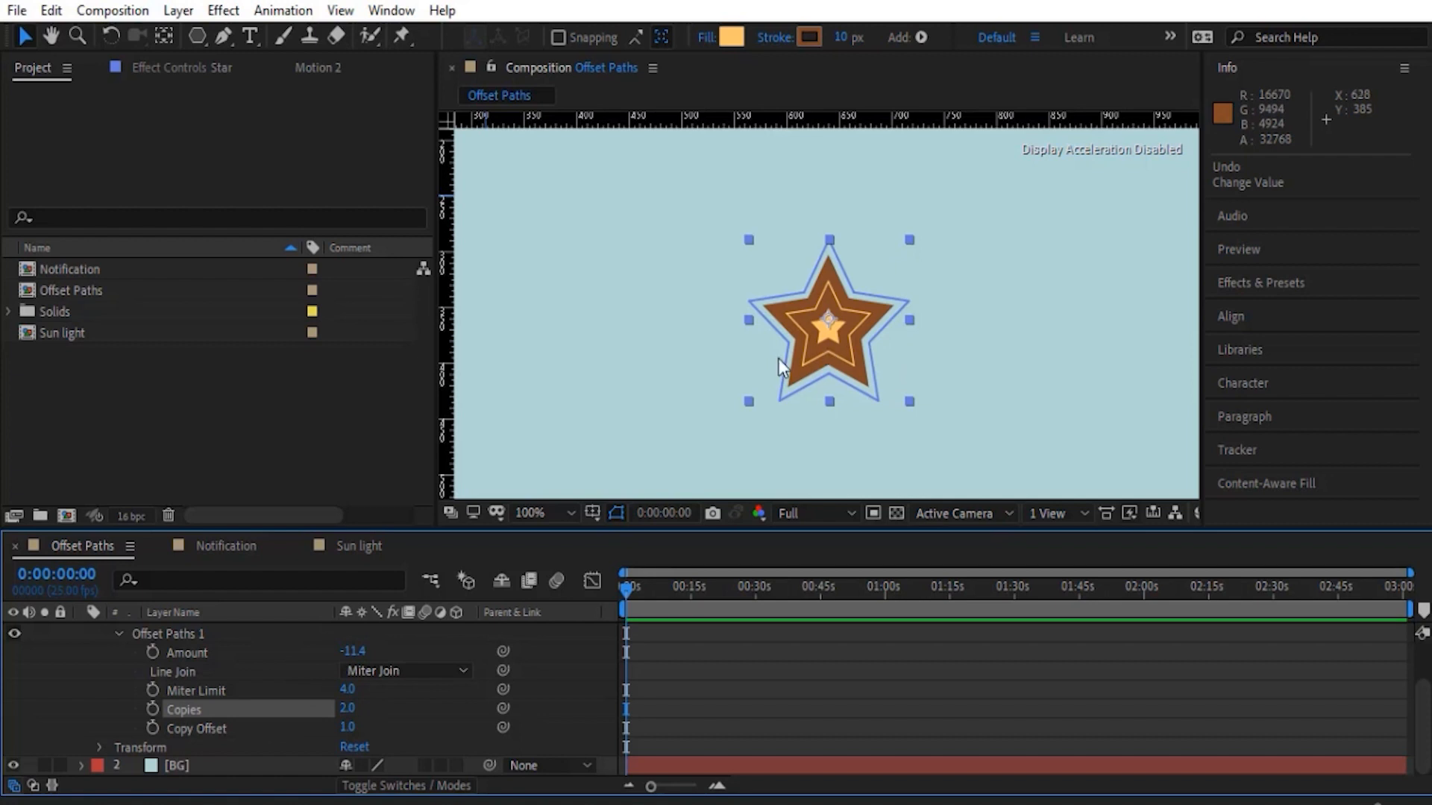
drag(361, 652, 399, 653)
click(351, 652)
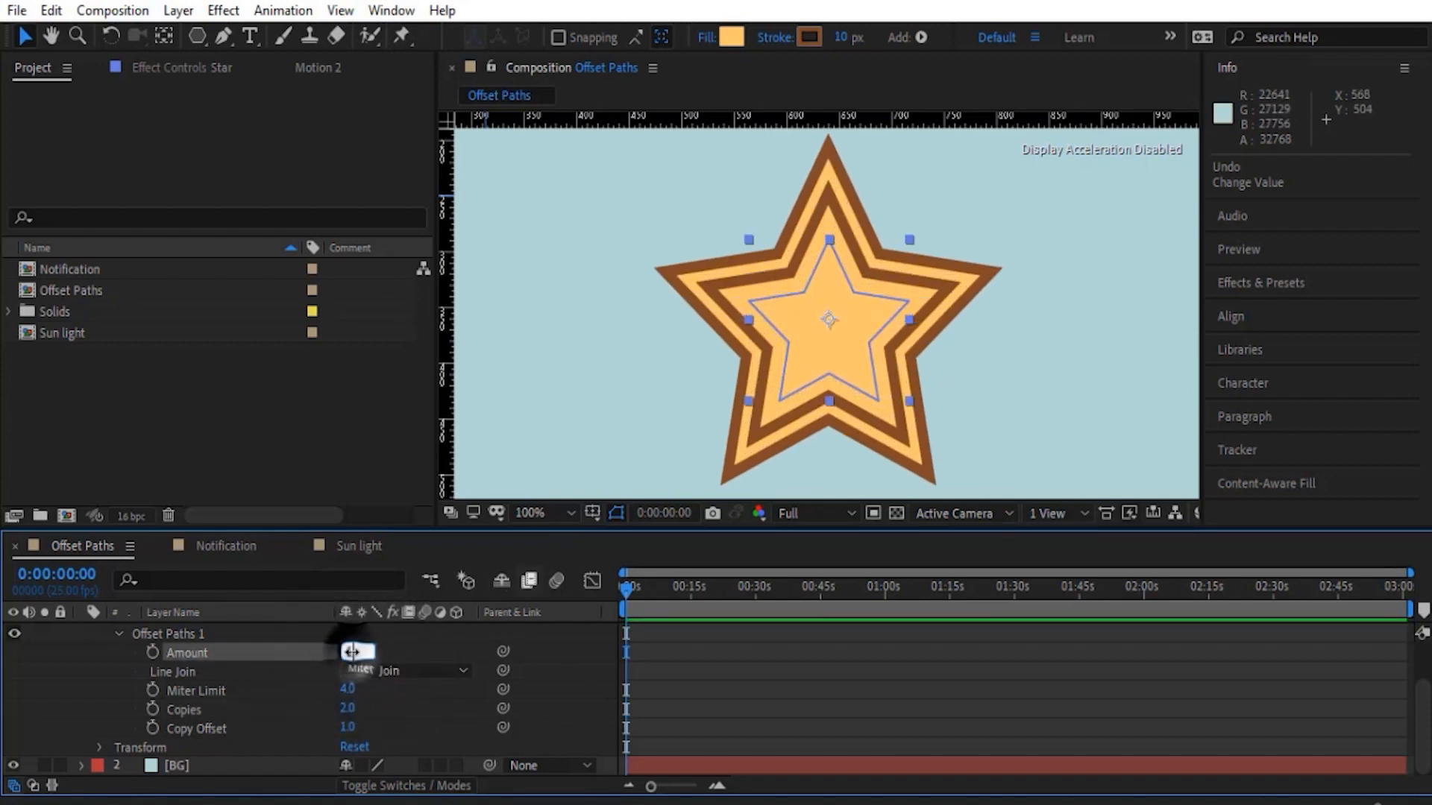
text(15)
key(Return)
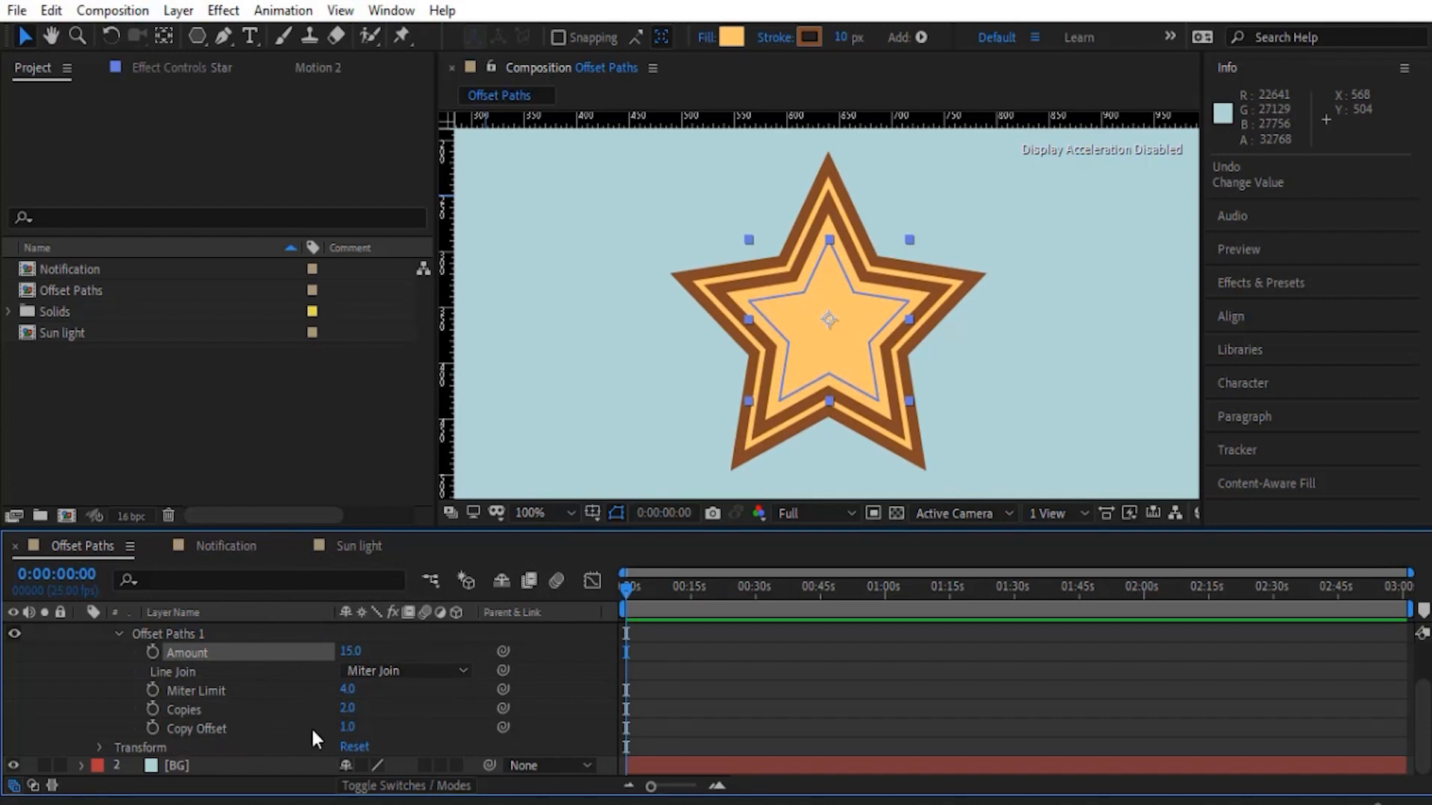
- Try a lower Copy Offset on the star's Offset Paths, collapse the Star layer and fit the composition in view
drag(347, 727, 267, 713)
scroll(224, 714, up, 2)
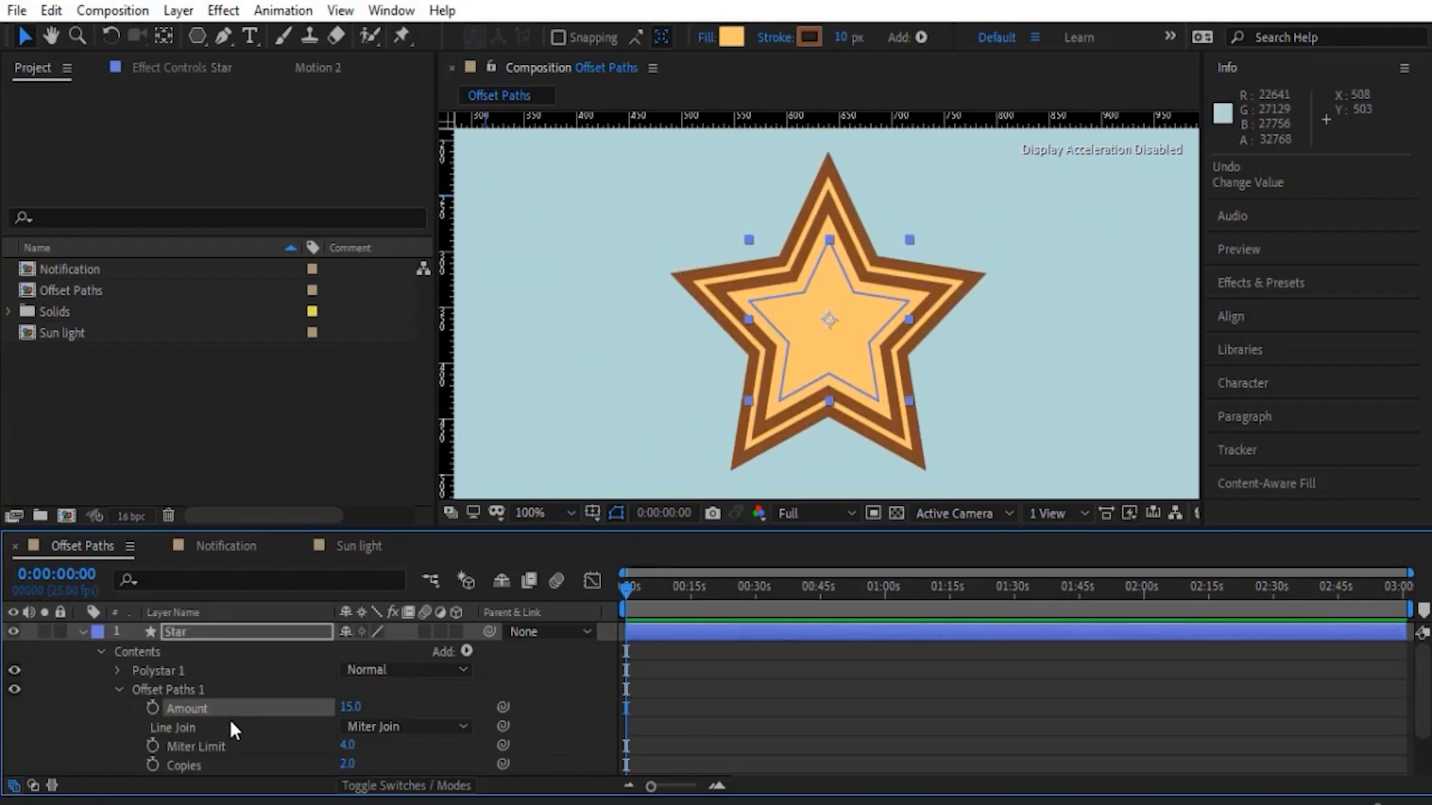
click(82, 632)
click(271, 706)
key(shift+/)
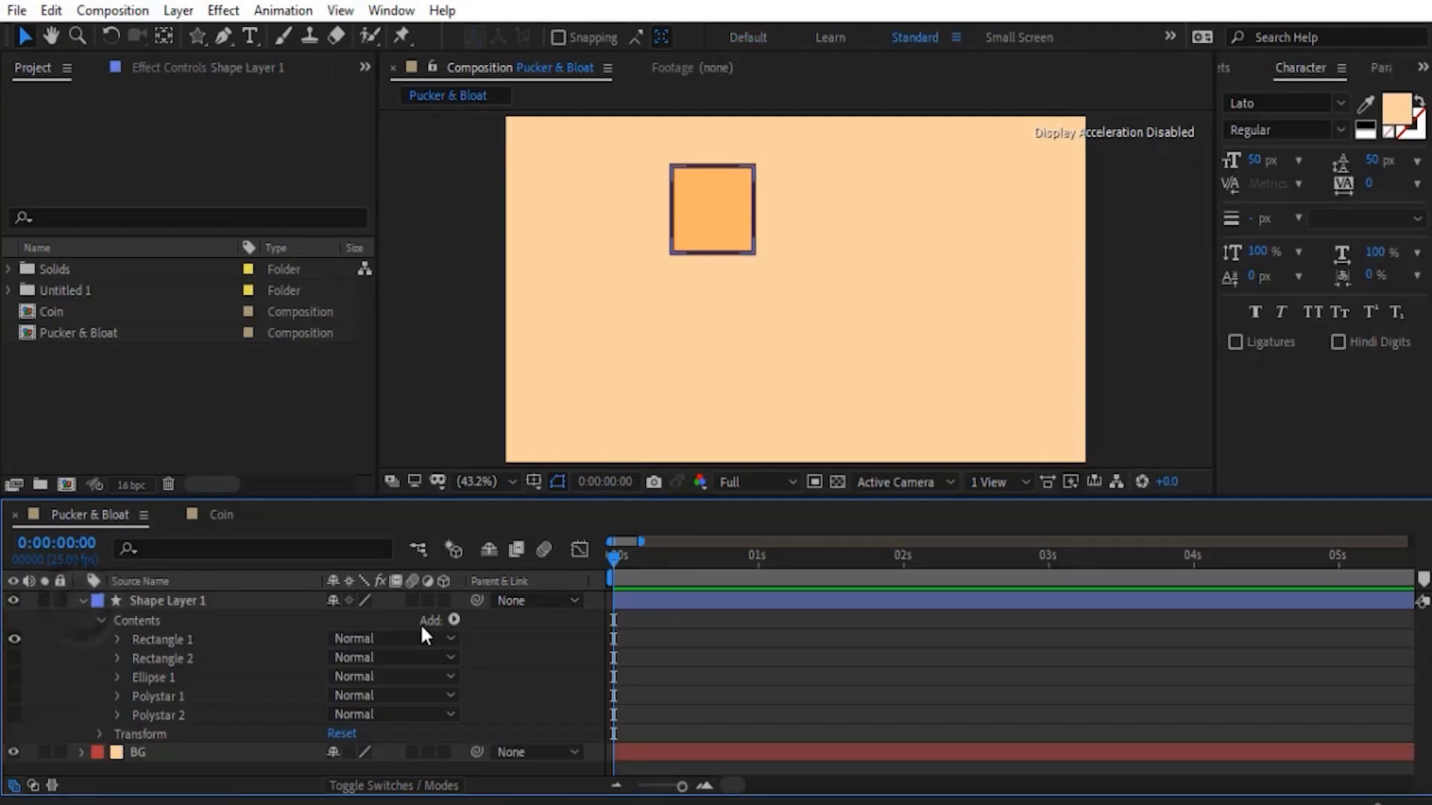
- Add a Pucker & Bloat operator to Shape Layer 1 in the Pucker & Bloat composition
click(454, 620)
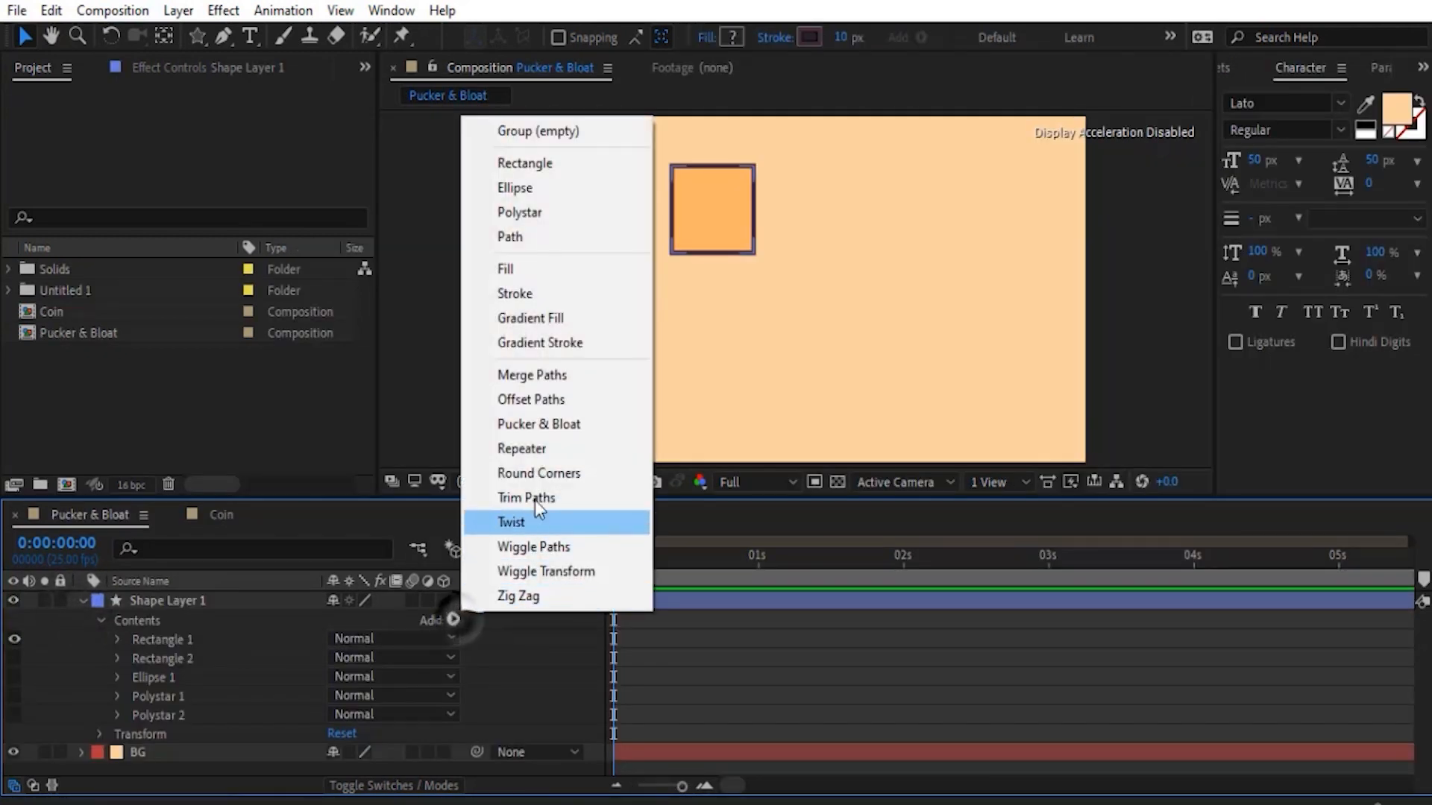
click(538, 426)
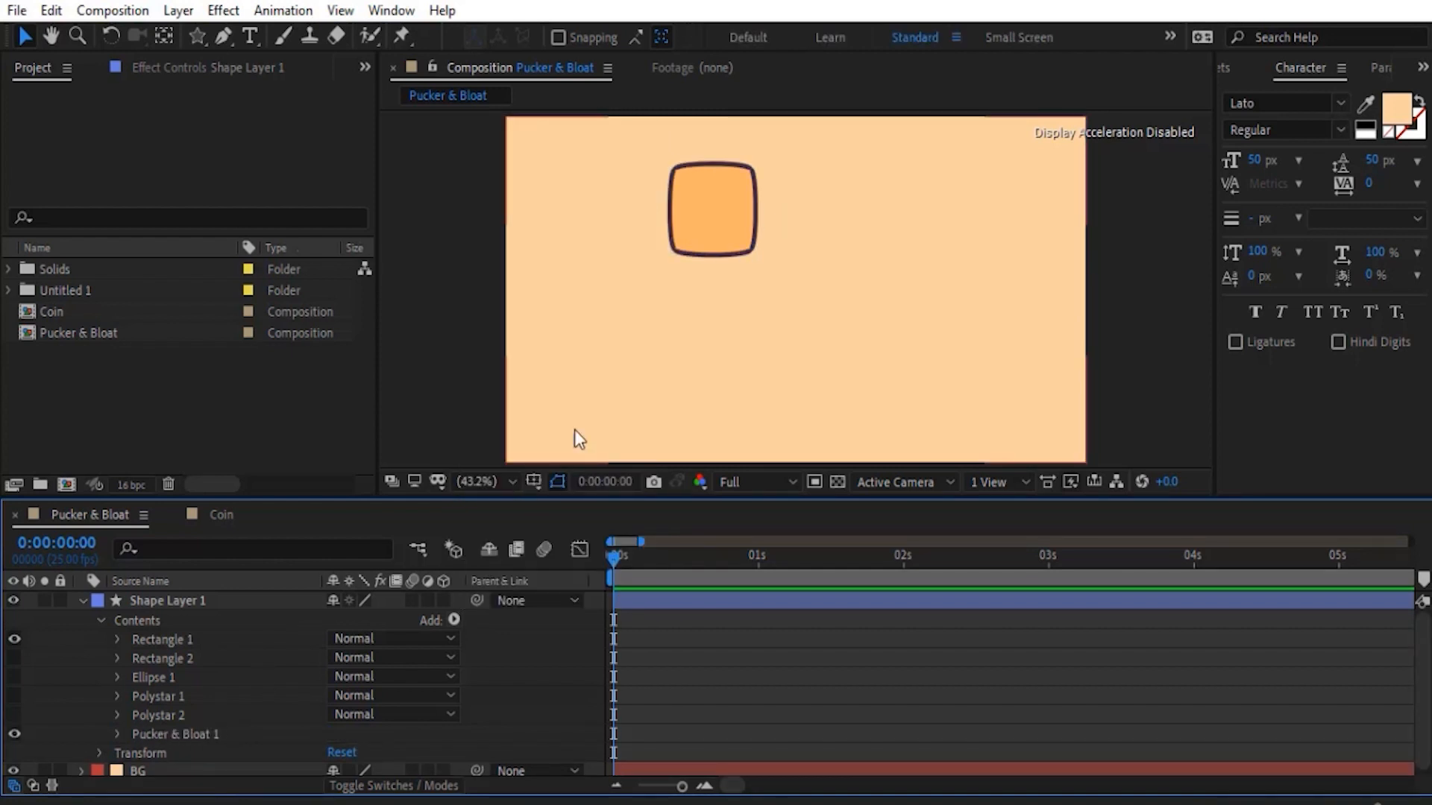
- Set the Pucker & Bloat Amount to 0 and show Rectangle 2, Ellipse 1, Polystar 1 and Polystar 2 in Shape Layer 1
click(117, 734)
scroll(224, 716, down, 1)
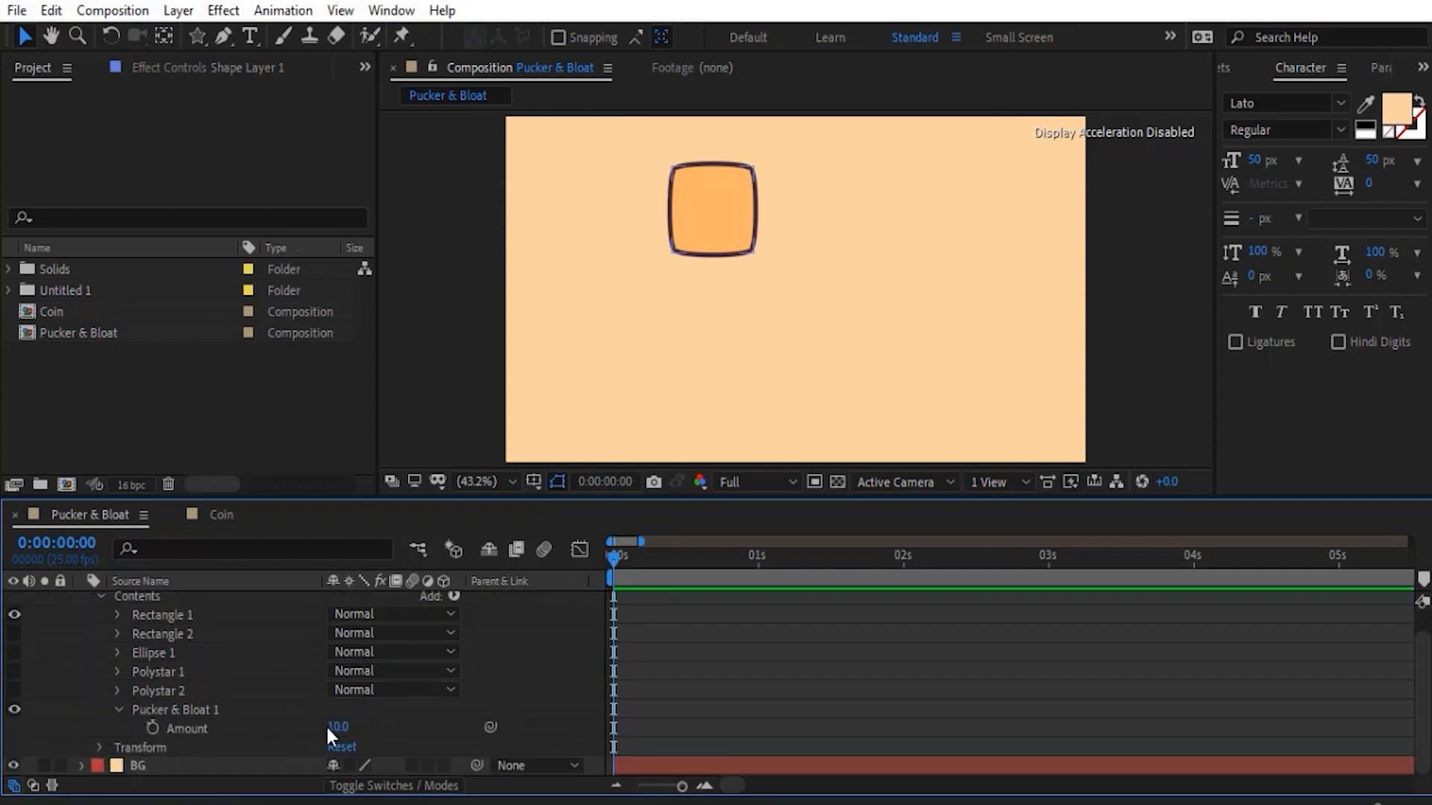
drag(338, 734, 299, 715)
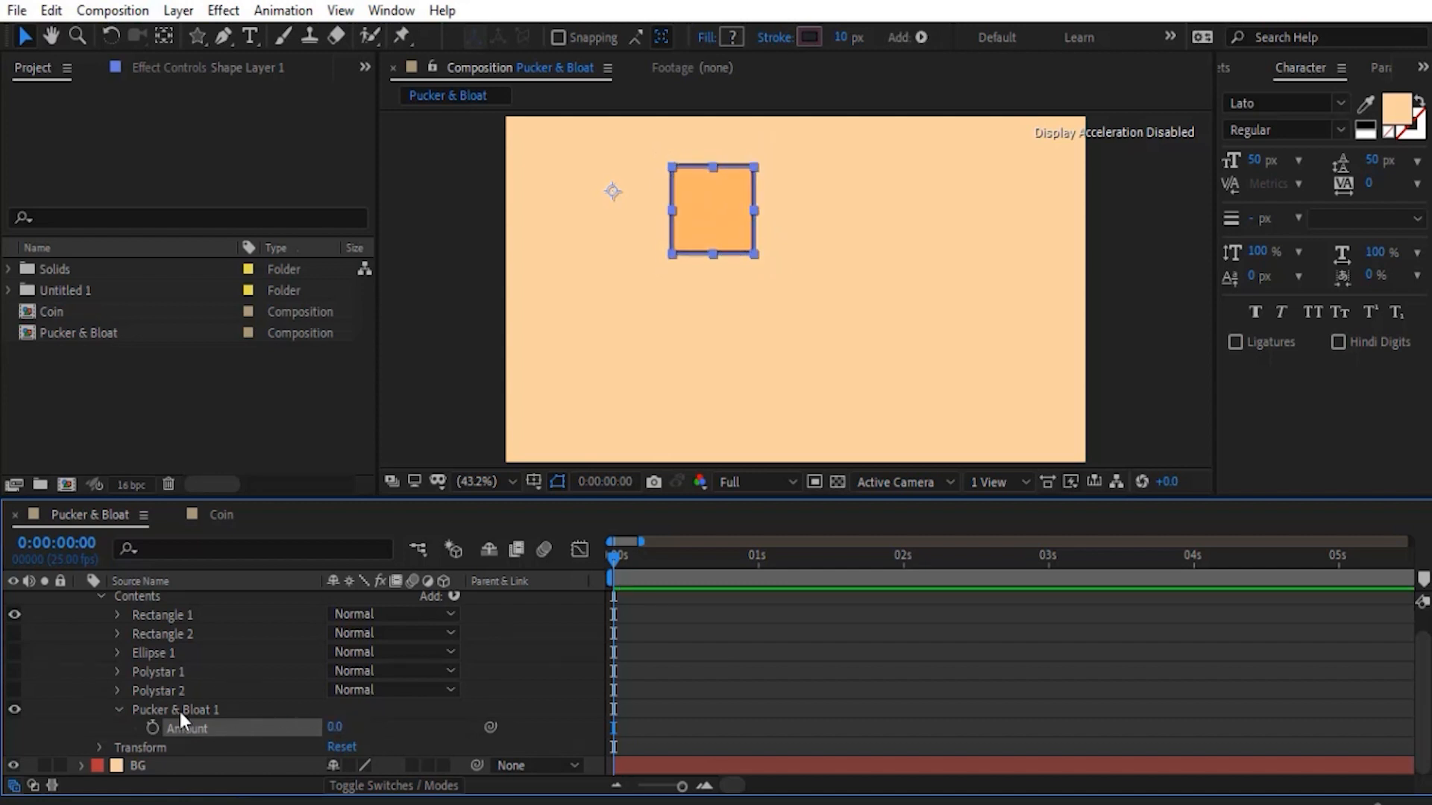
drag(15, 634, 64, 688)
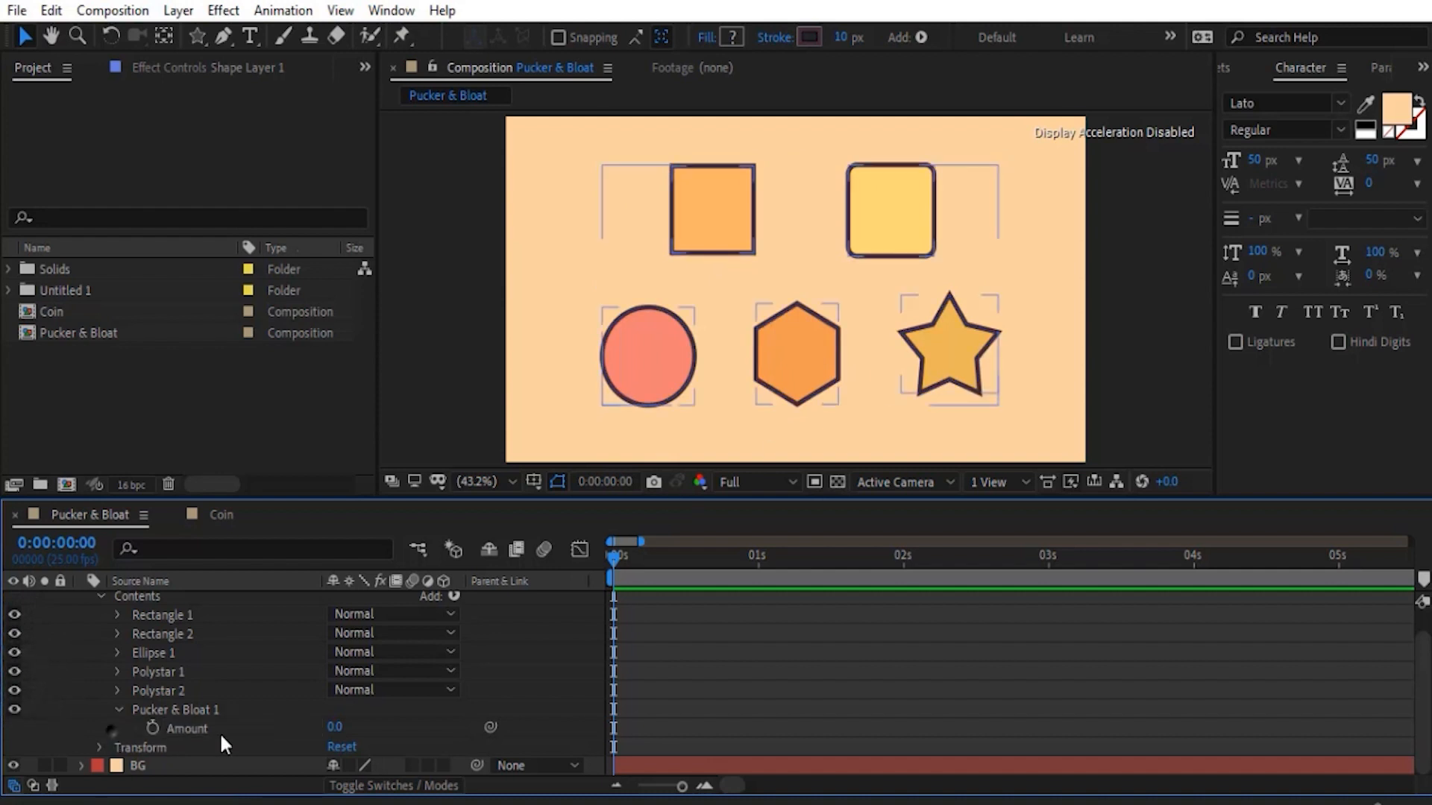
- Bloat the five shapes with an Amount of about 33, pucker them with -94, and raise the Amount again
drag(334, 727, 370, 726)
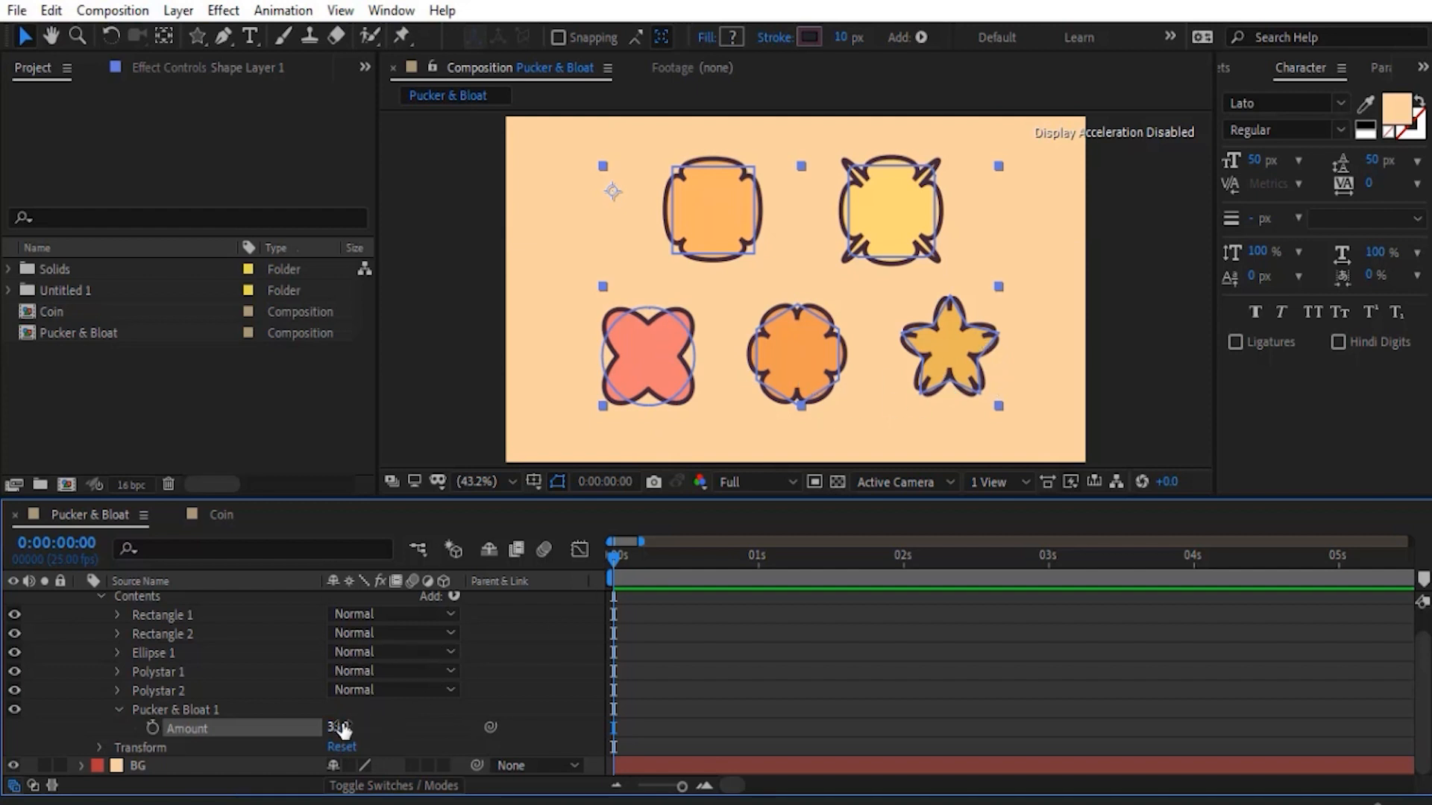
drag(338, 727, 209, 729)
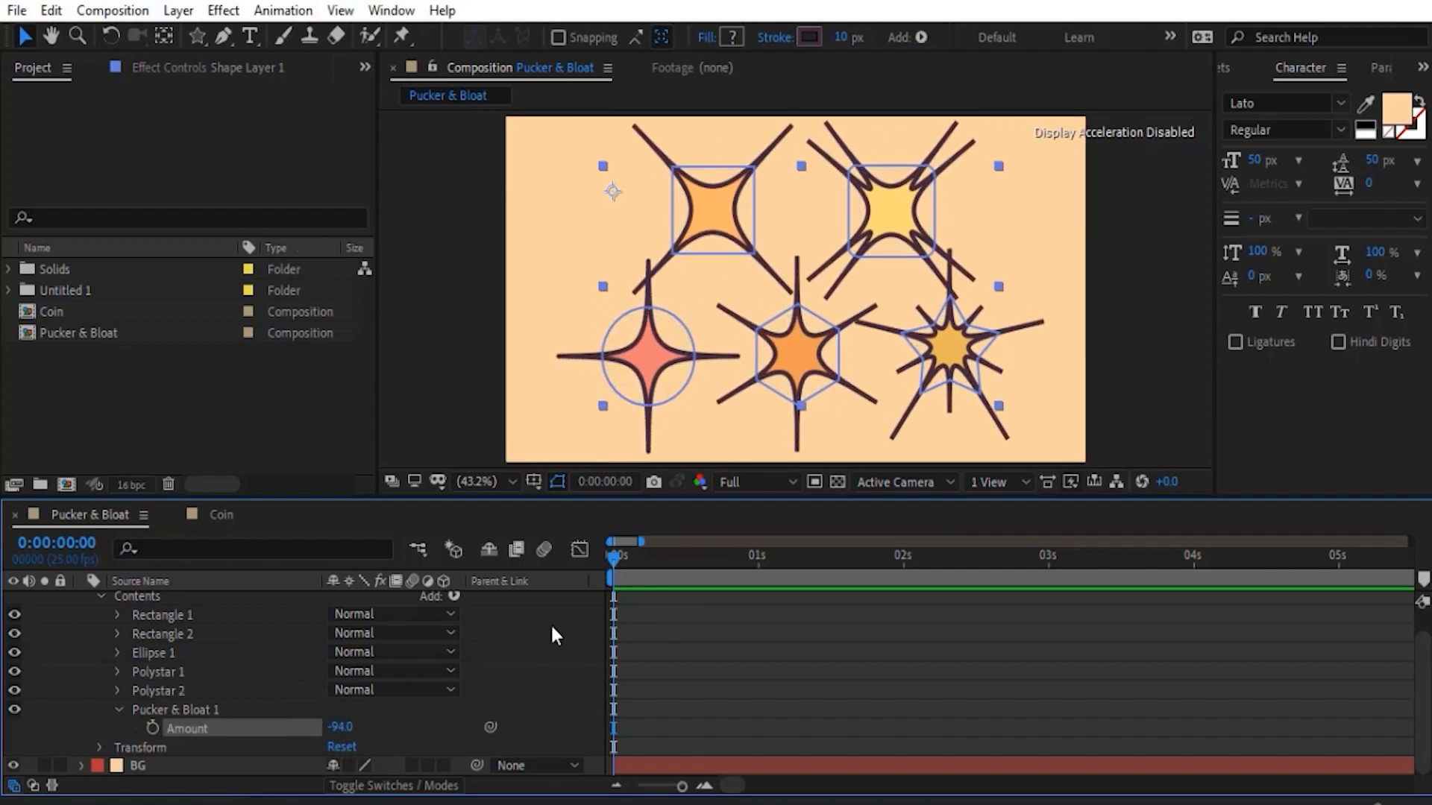
drag(328, 727, 477, 701)
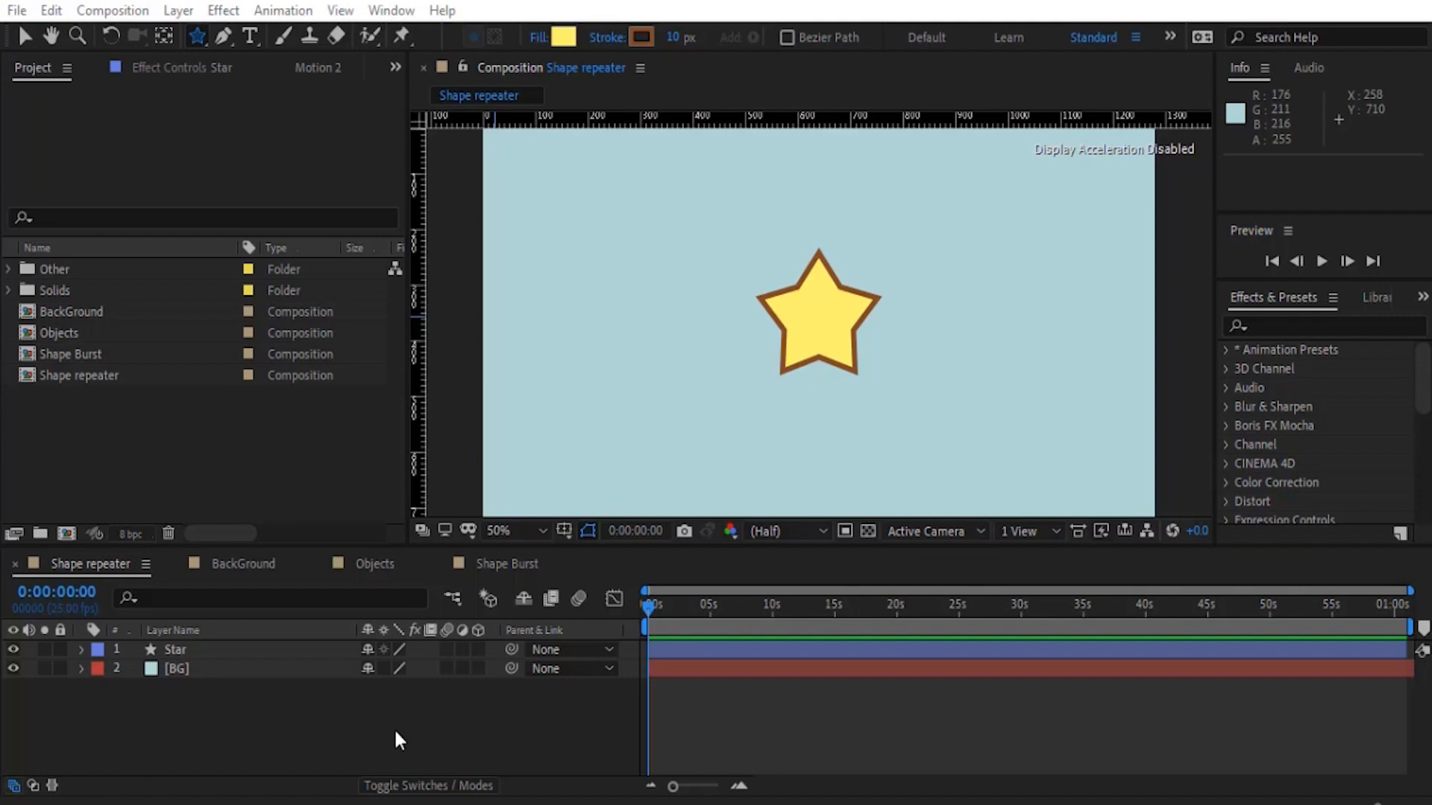
- Add a Repeater operator to the Star layer in the Shape repeater composition
click(82, 650)
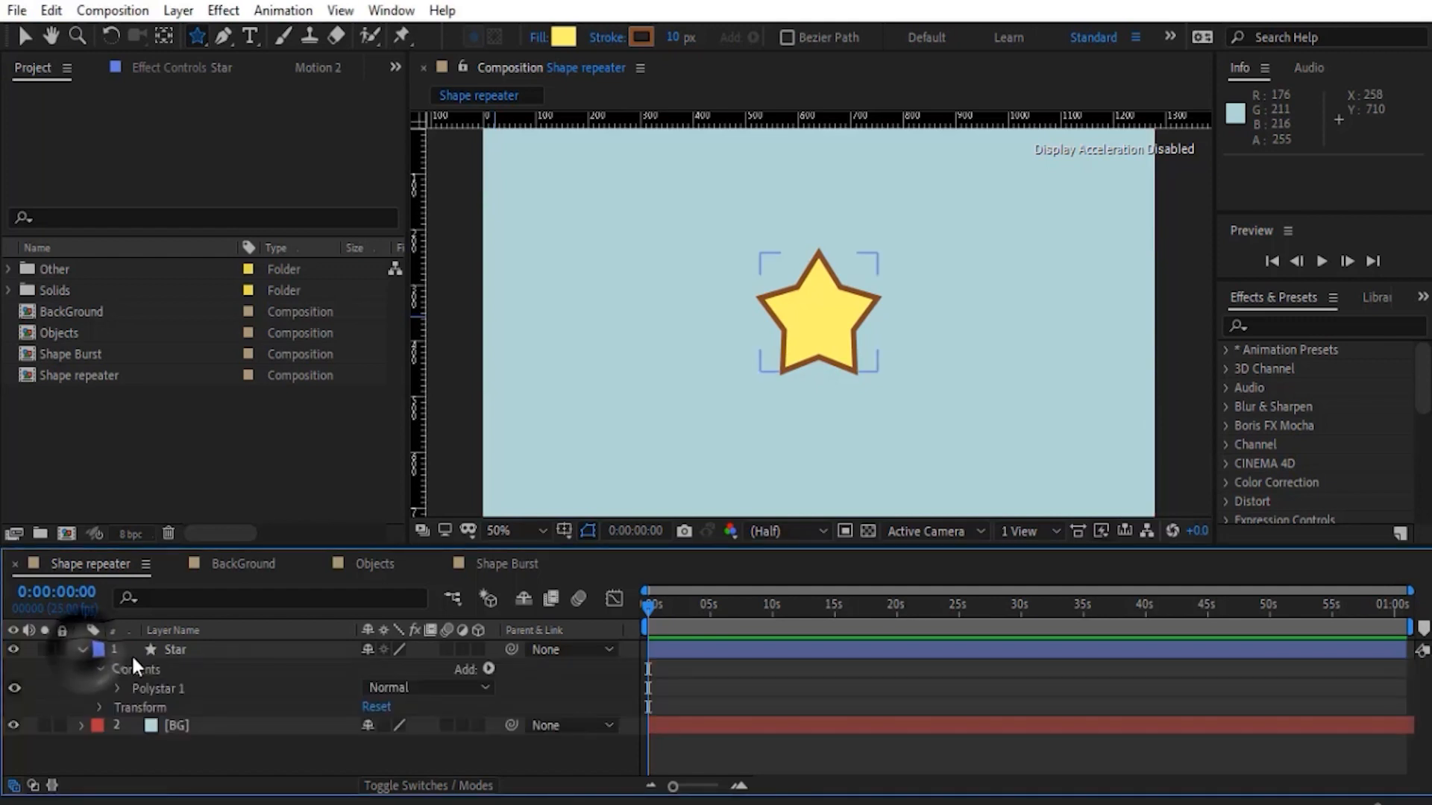
click(488, 669)
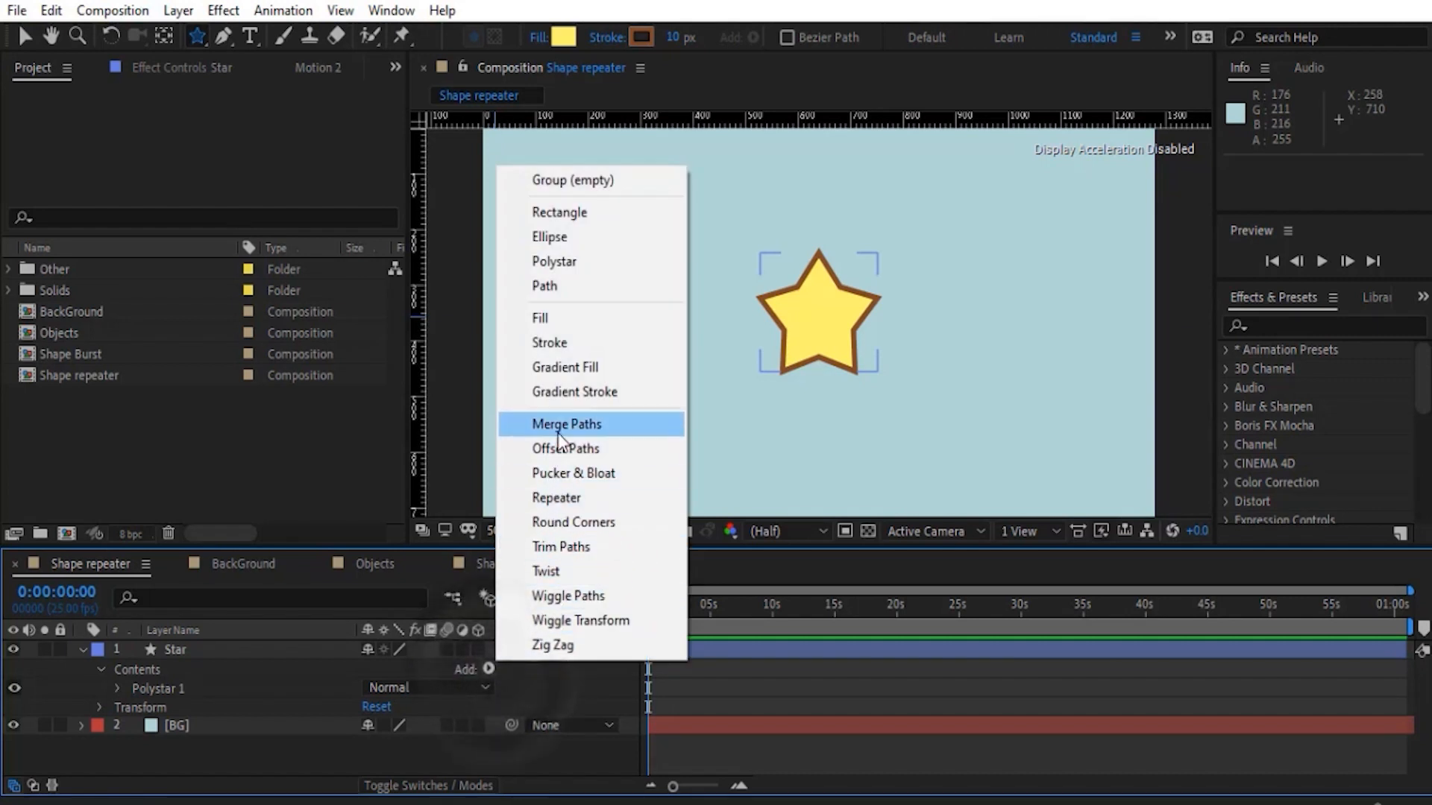
click(578, 499)
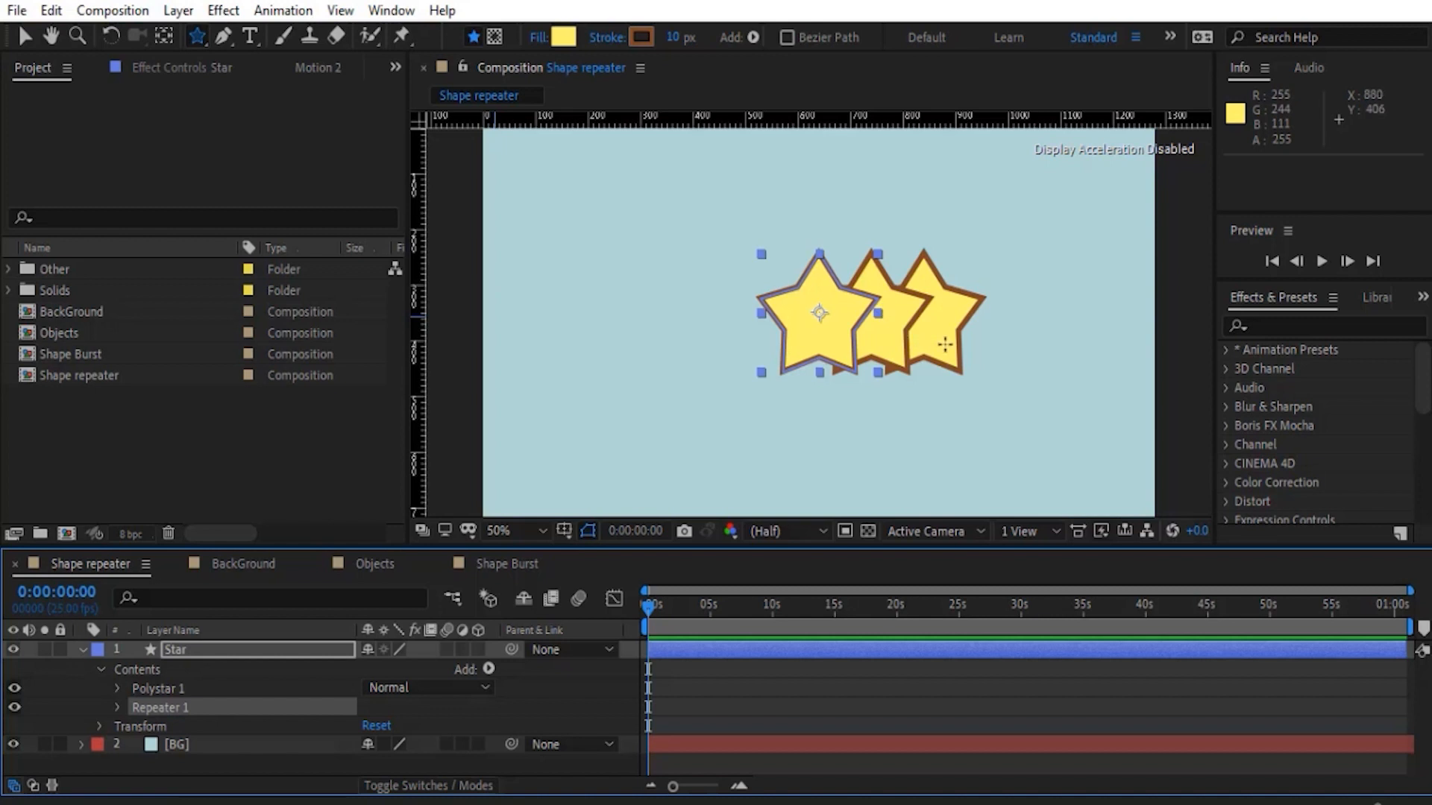
- Expand Repeater 1 and set its Copies to 5
click(117, 707)
scroll(116, 707, down, 3)
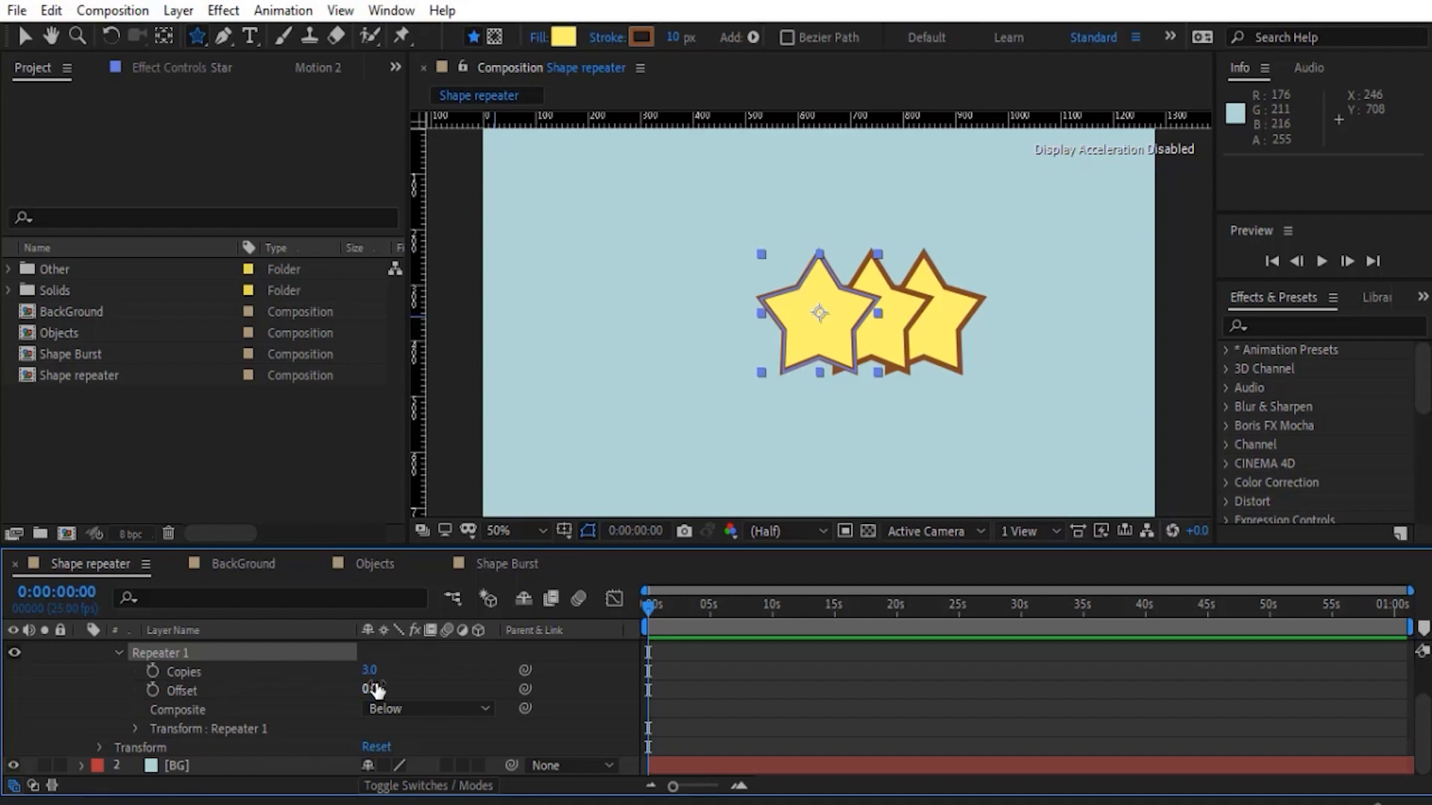
drag(370, 678, 370, 669)
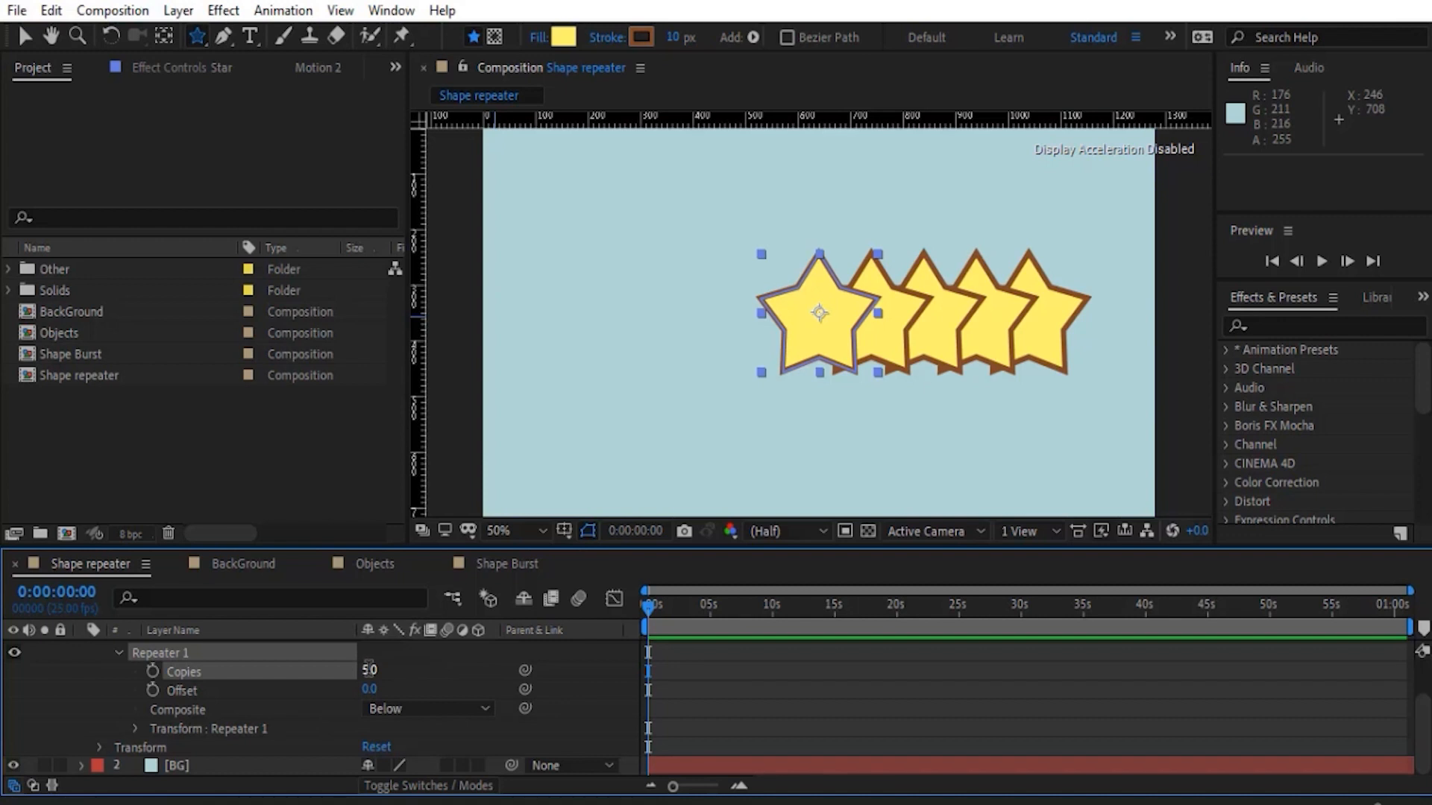
- Set the Repeater's Composite option to Above so the copies stack over the original star
click(205, 697)
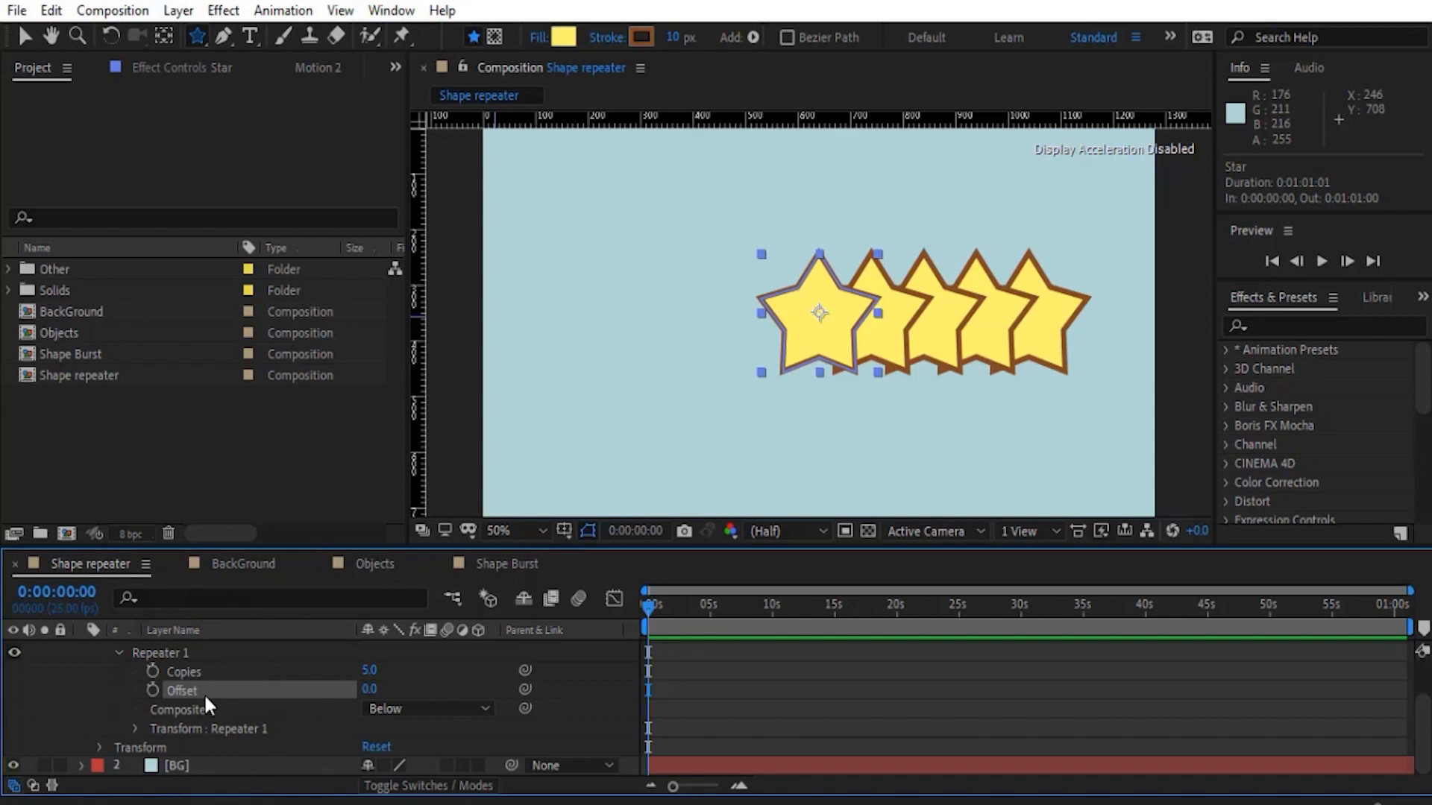
click(190, 708)
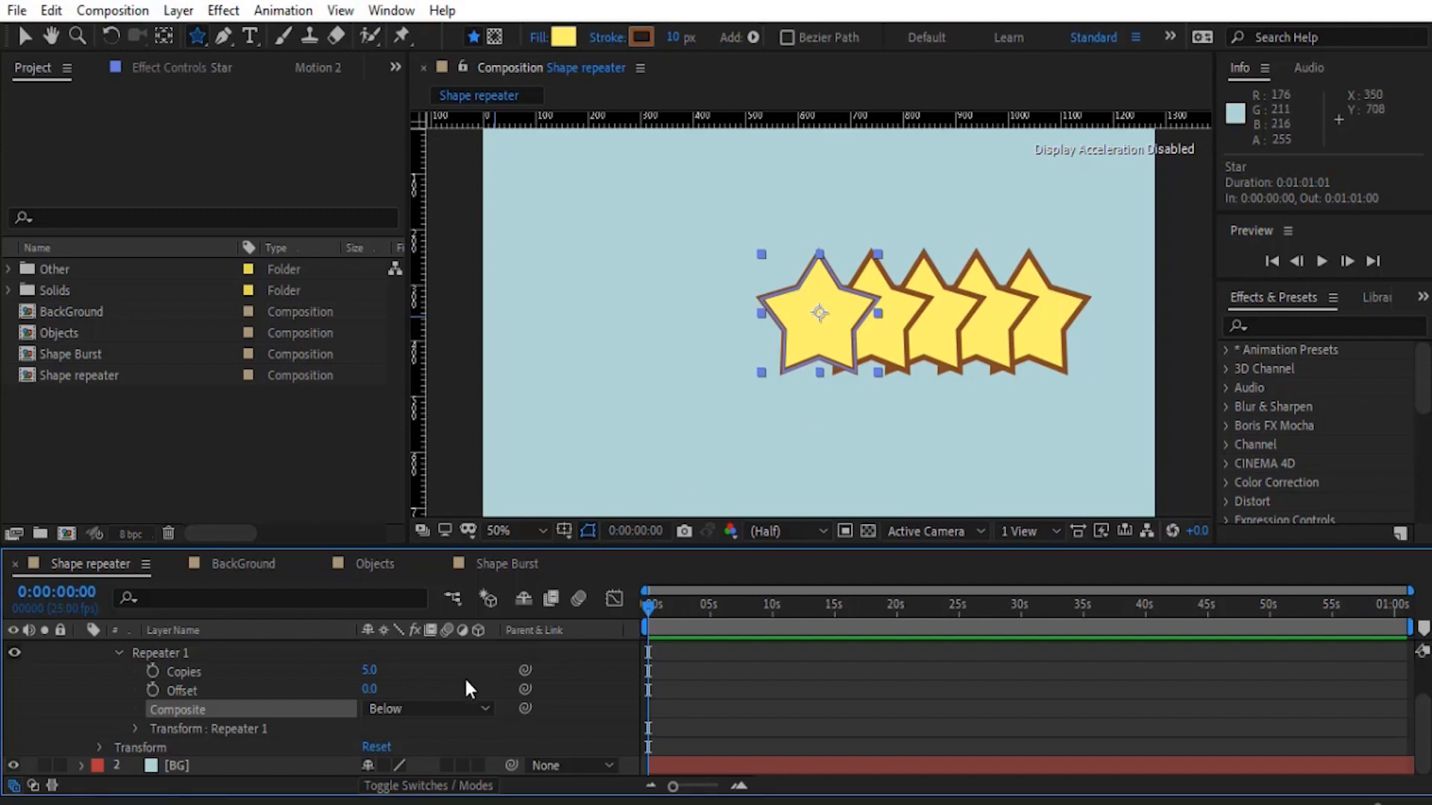
click(428, 709)
click(426, 758)
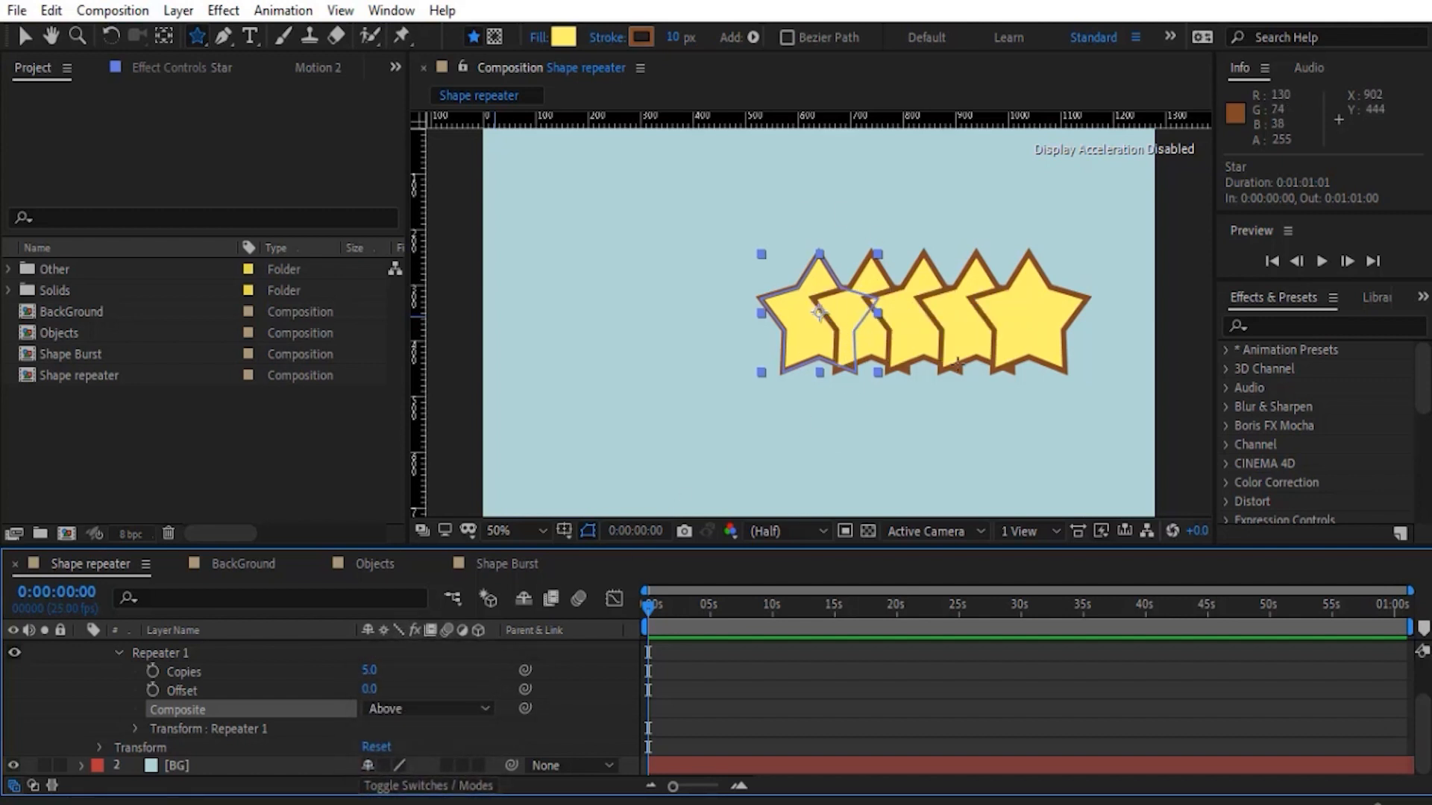
- Expand the Transform settings of Repeater 1, enlarge the timeline area and activate the Selection tool
click(136, 728)
drag(302, 546, 303, 492)
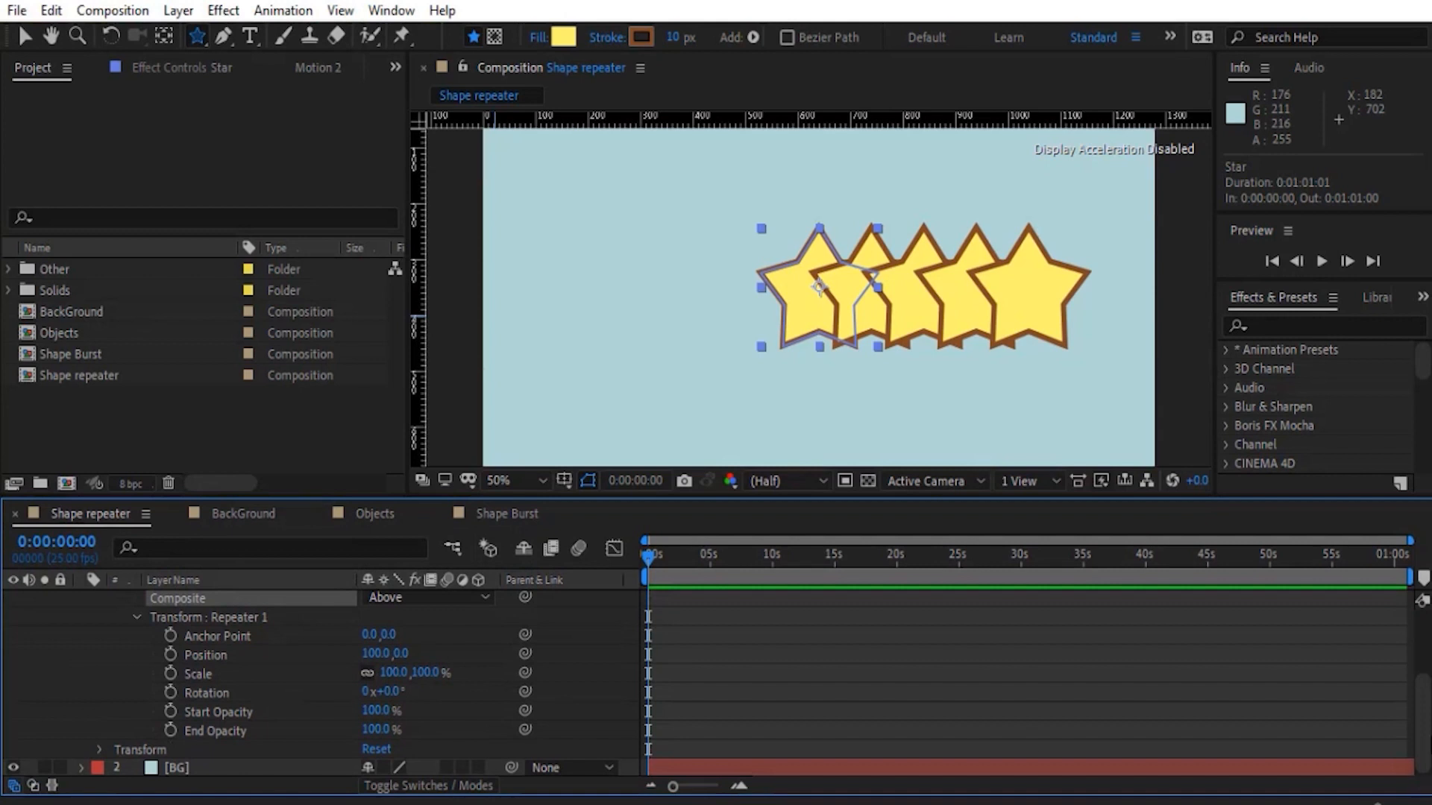
scroll(307, 669, up, 2)
key(v)
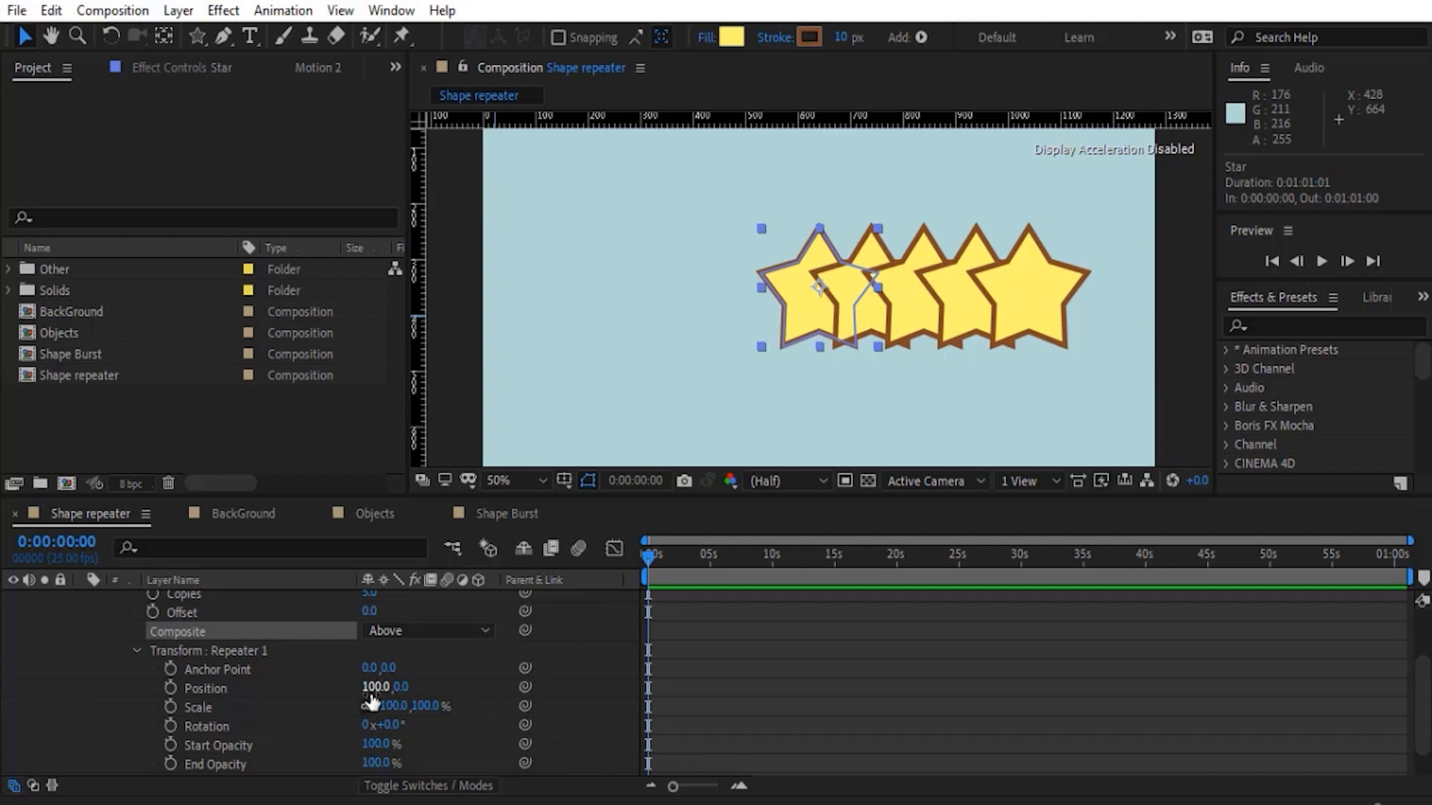
- Try a wider horizontal spacing of the star copies, and restore the Repeater's Position X to 100
drag(373, 687, 518, 691)
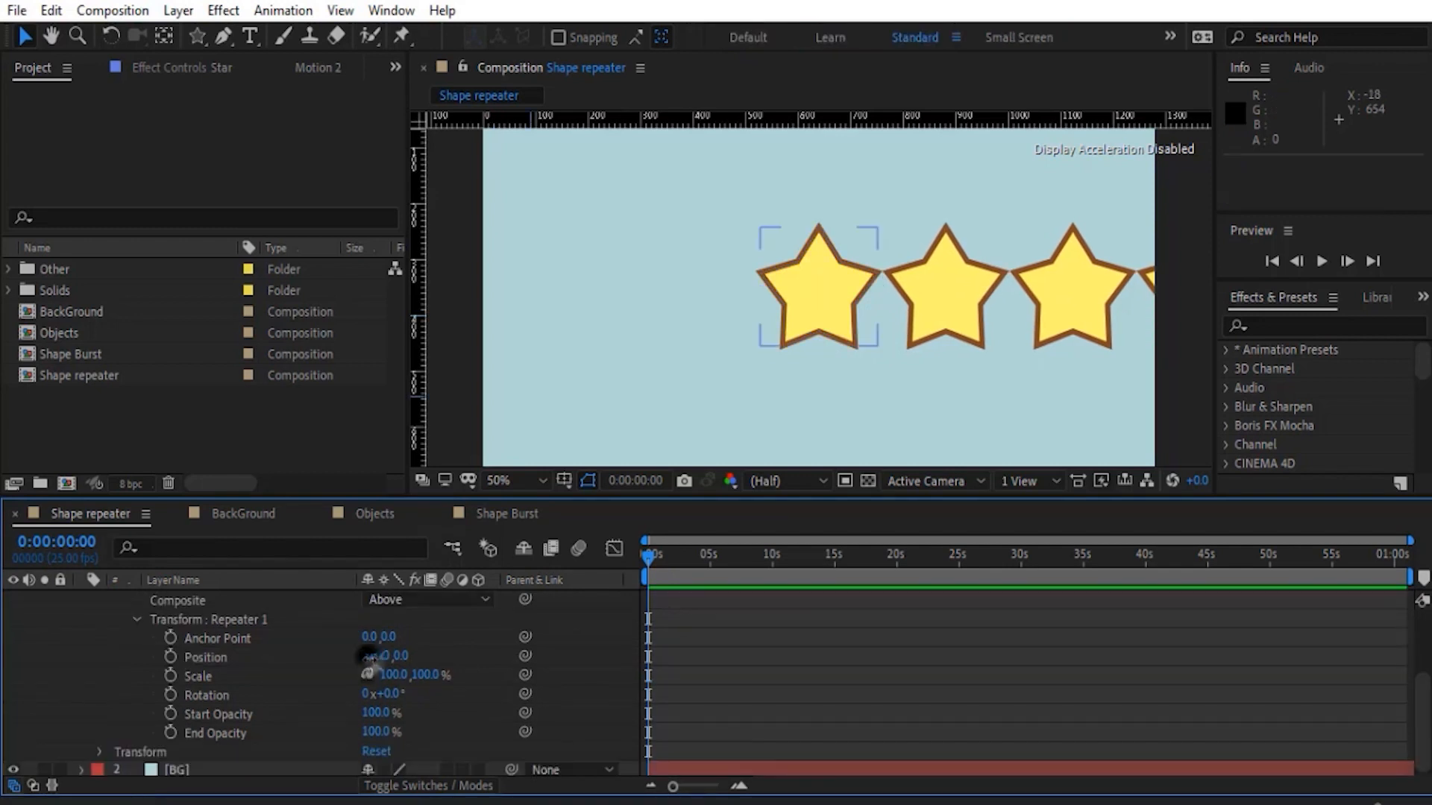
click(370, 658)
text(100)
key(Return)
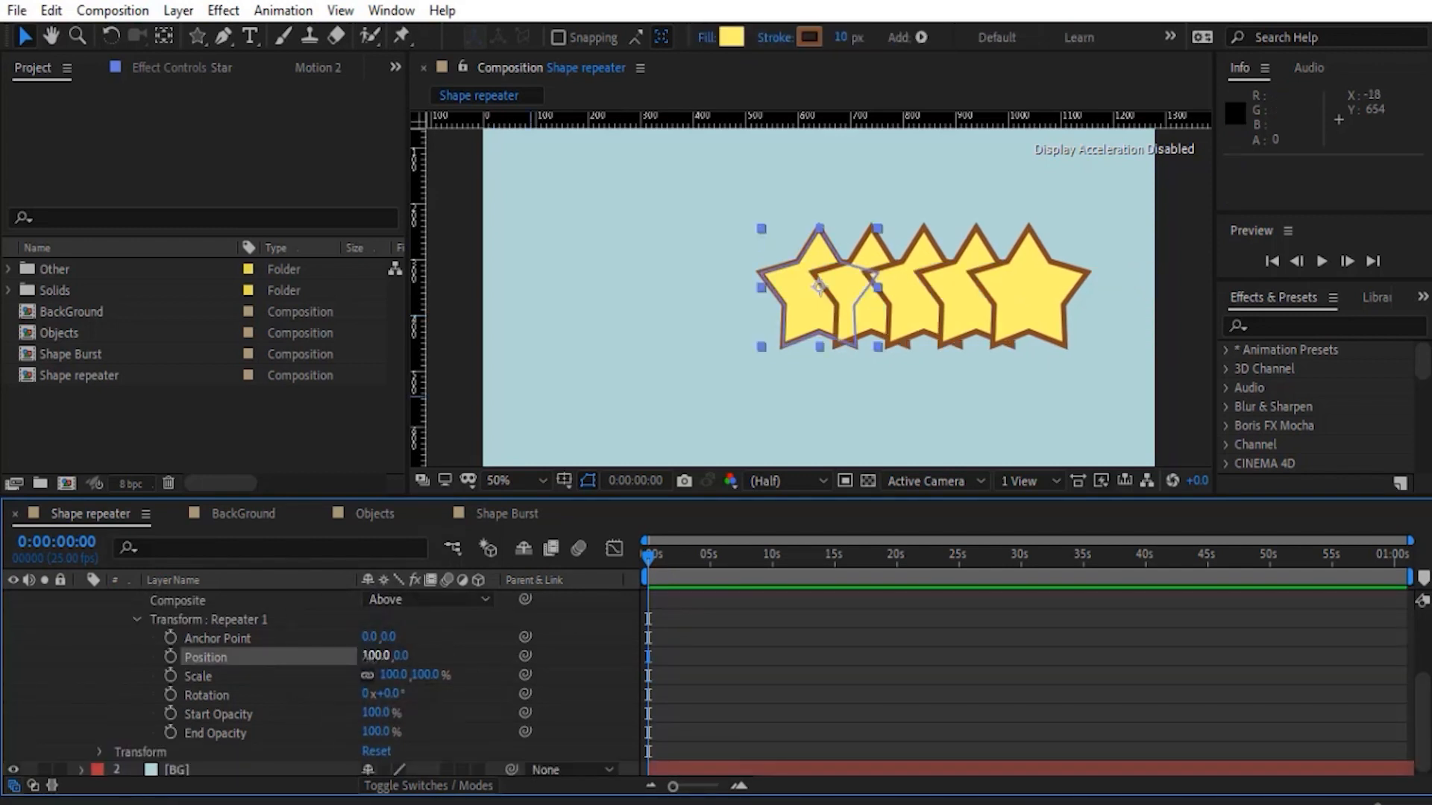
- Try stacking the star copies vertically with a Repeater Position of 0, -67, and undo the Position changes
click(376, 655)
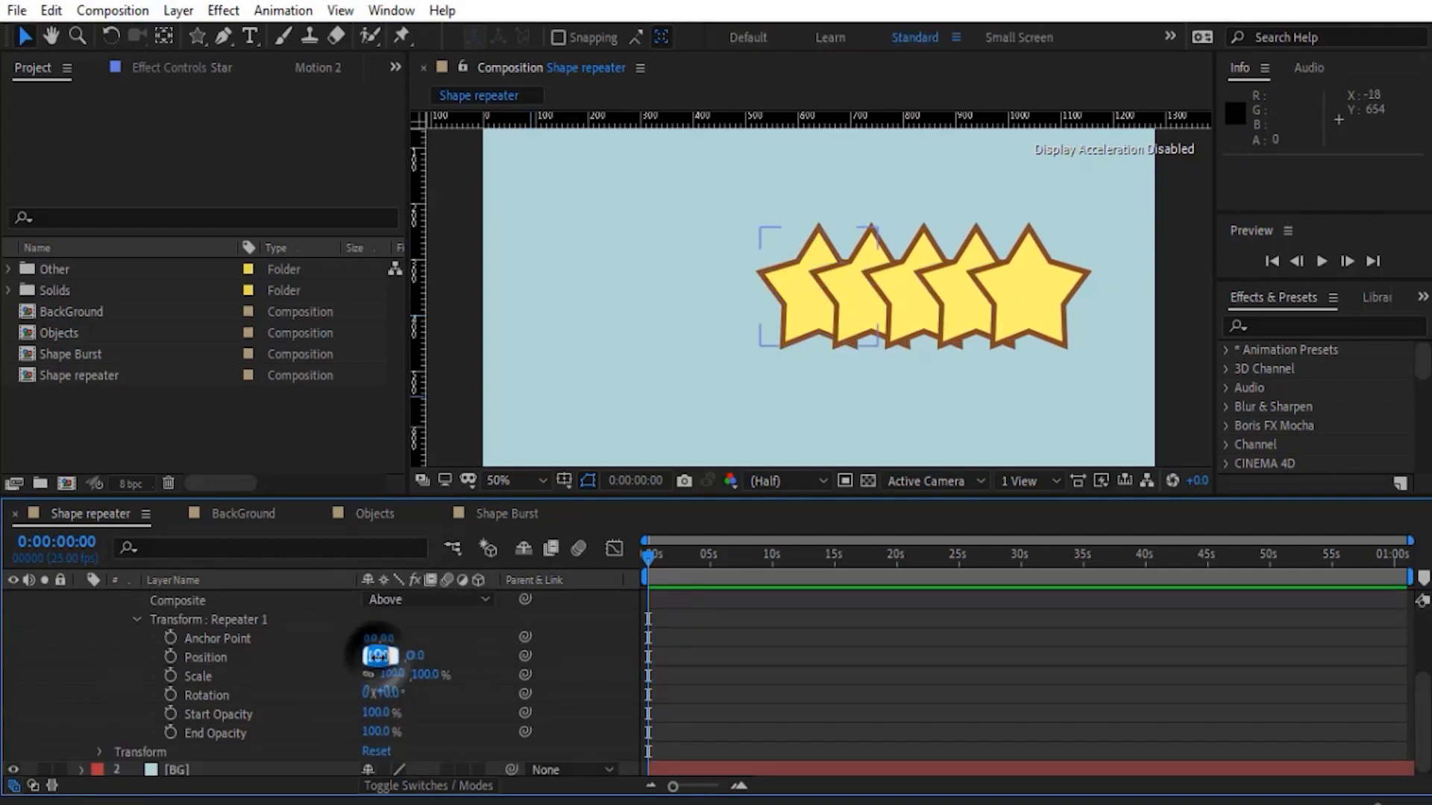
text(0)
key(Return)
drag(391, 659, 323, 660)
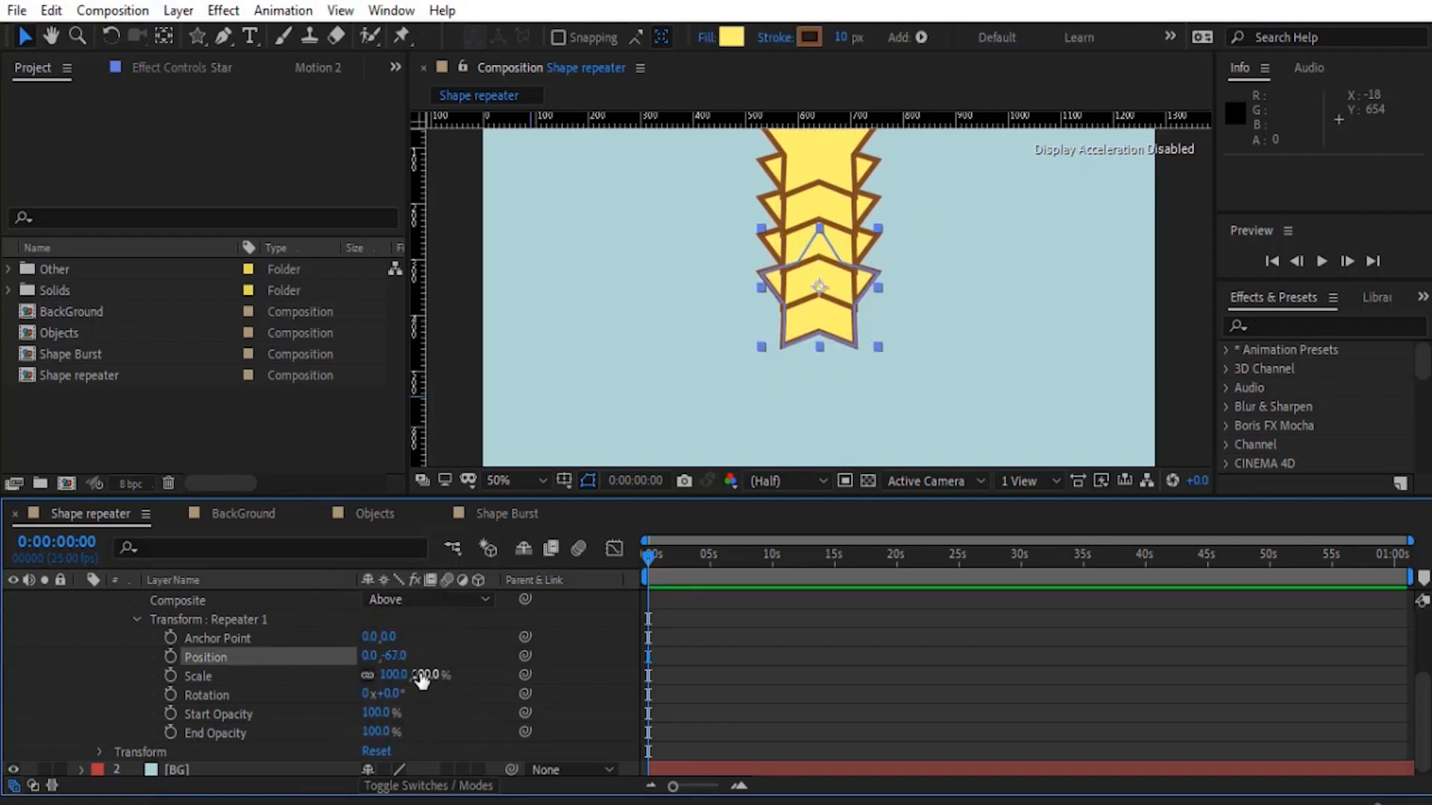
key(ctrl+z)
key(ctrl+z)
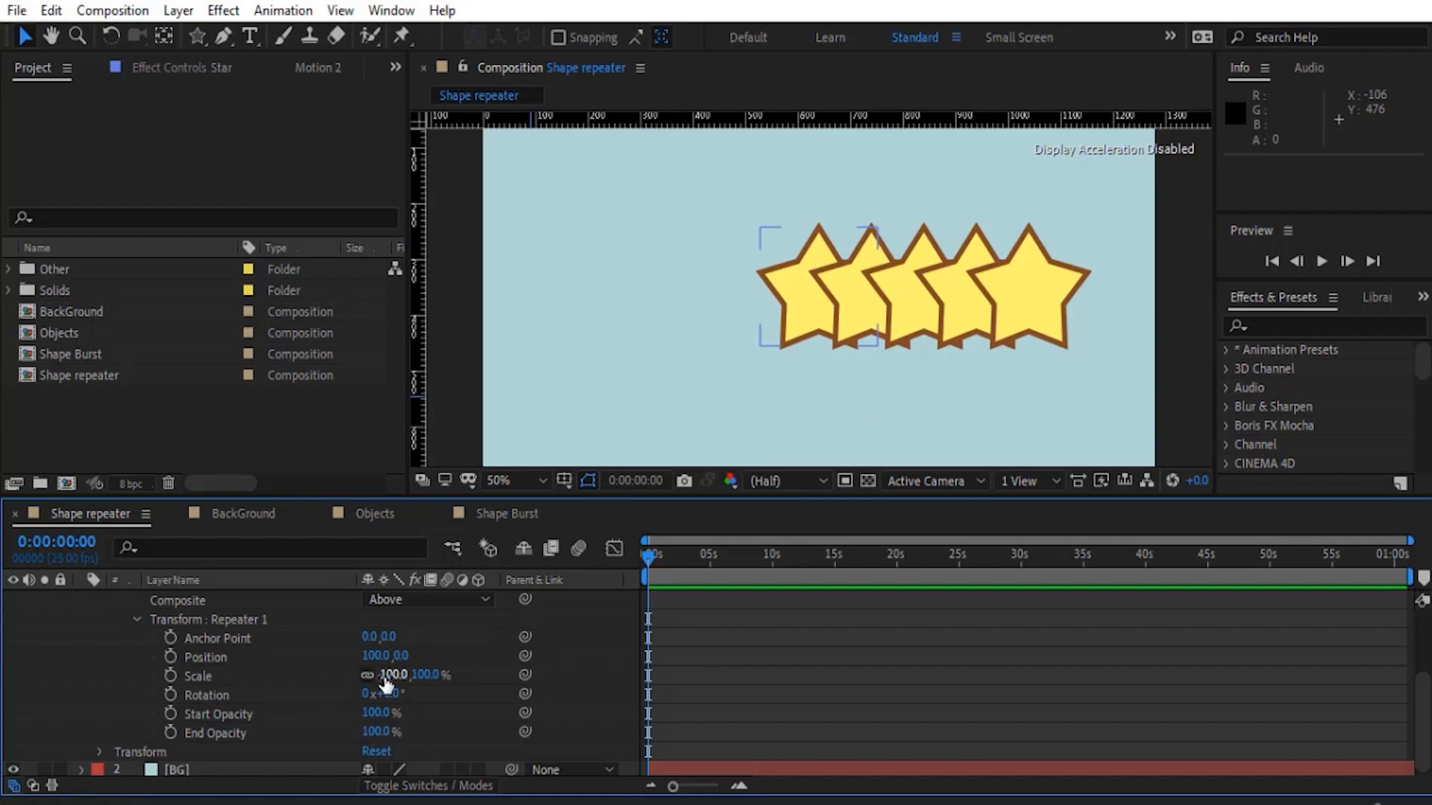
- Try a Repeater Scale of 85% and a Rotation of 12°, undoing each change
drag(385, 675, 371, 677)
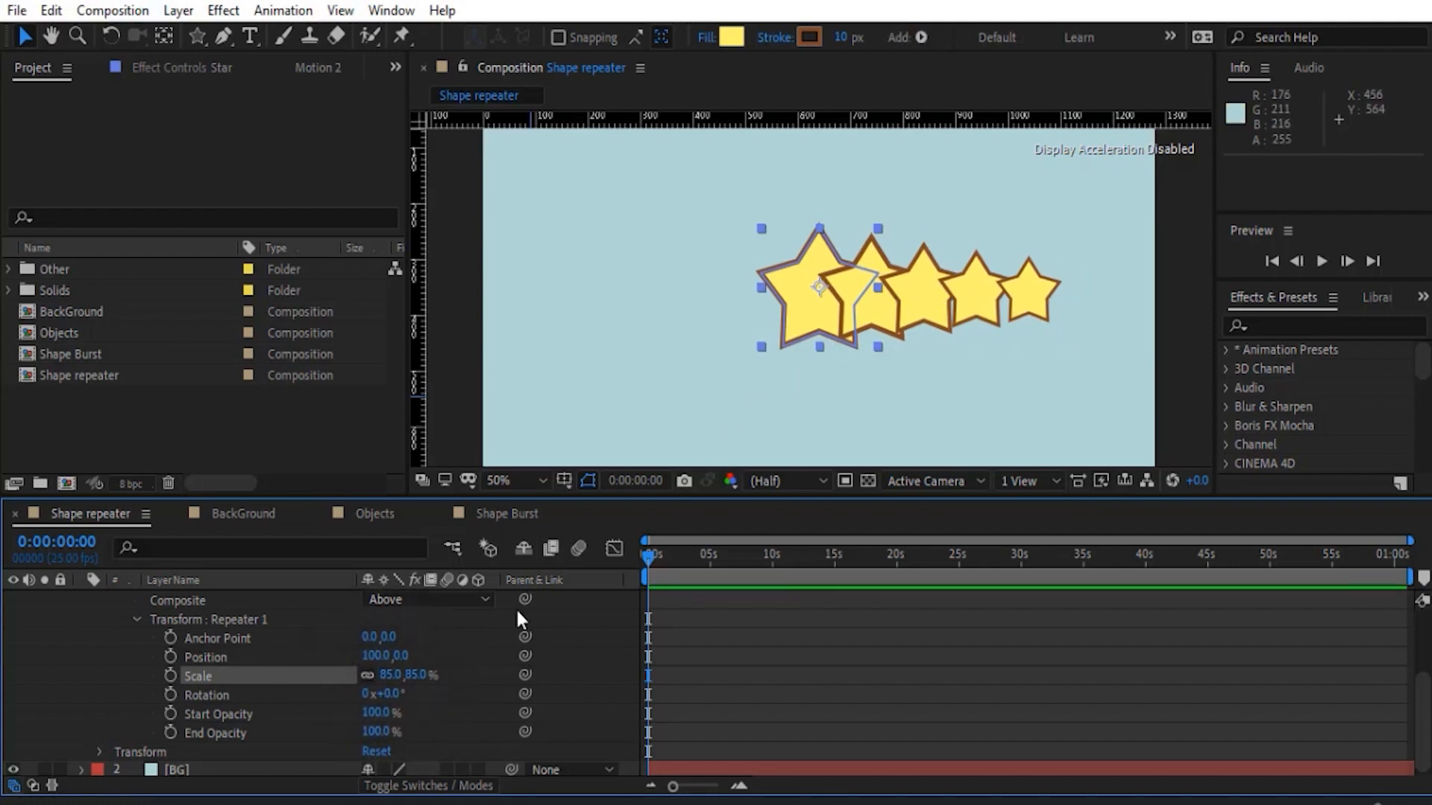
key(ctrl+z)
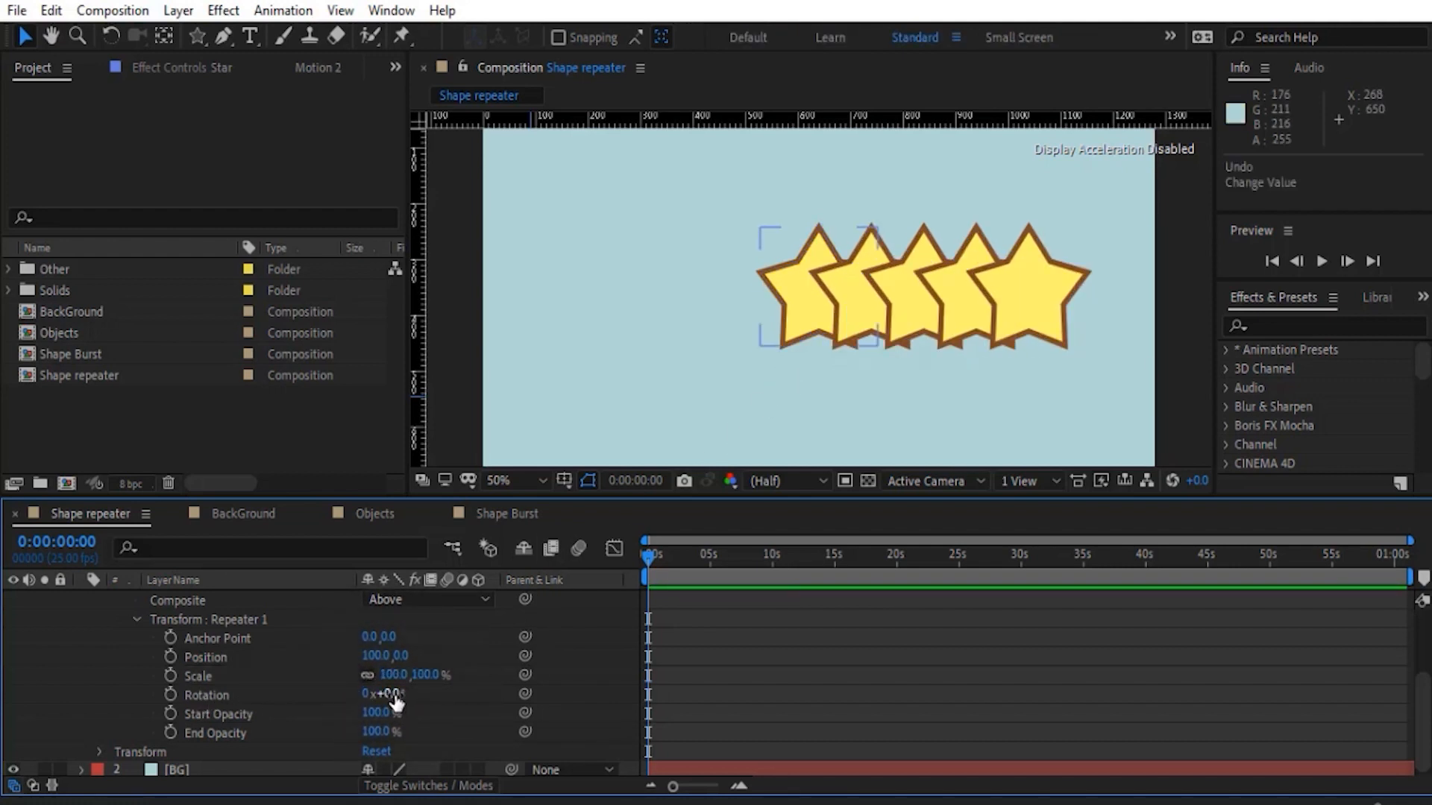
drag(396, 701, 404, 701)
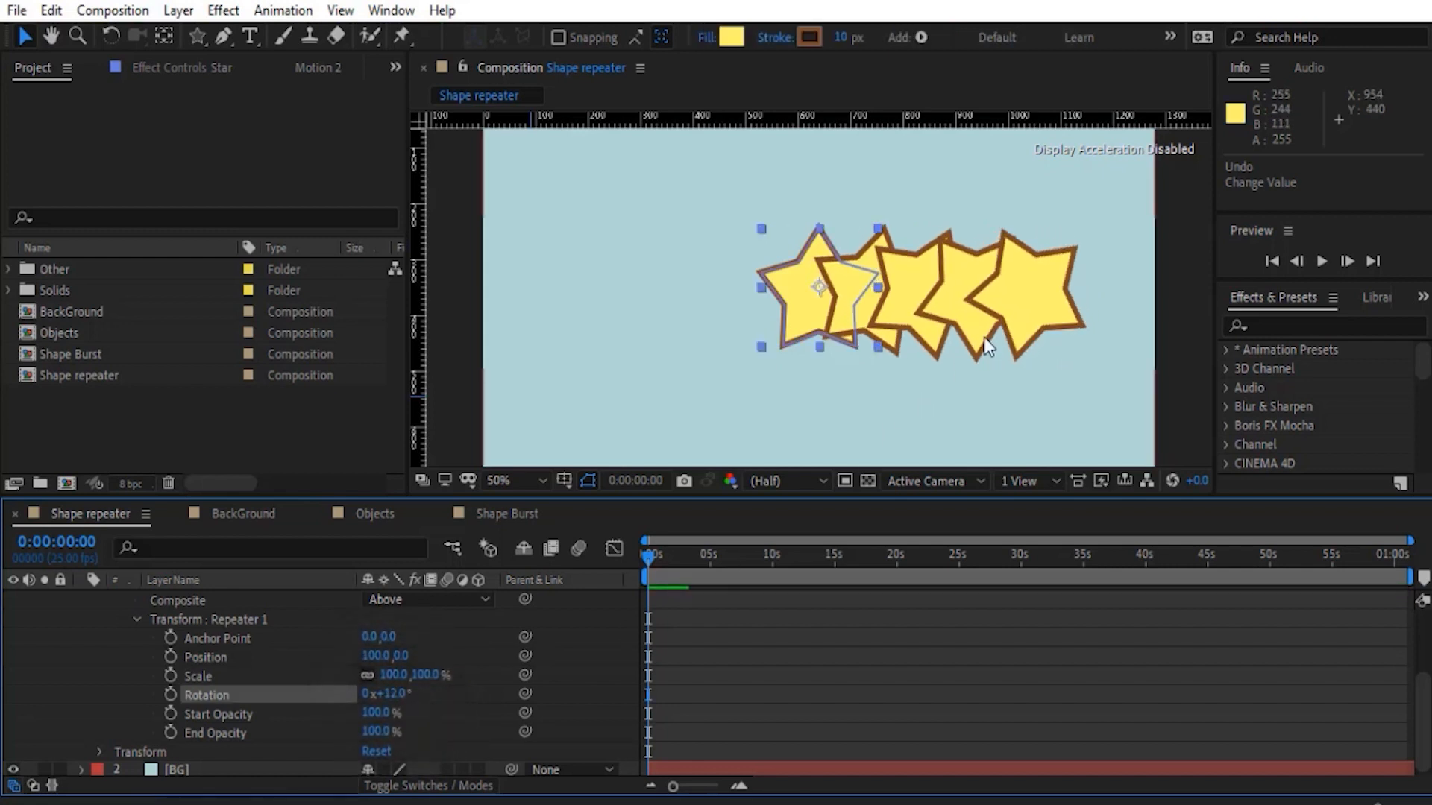
key(ctrl+z)
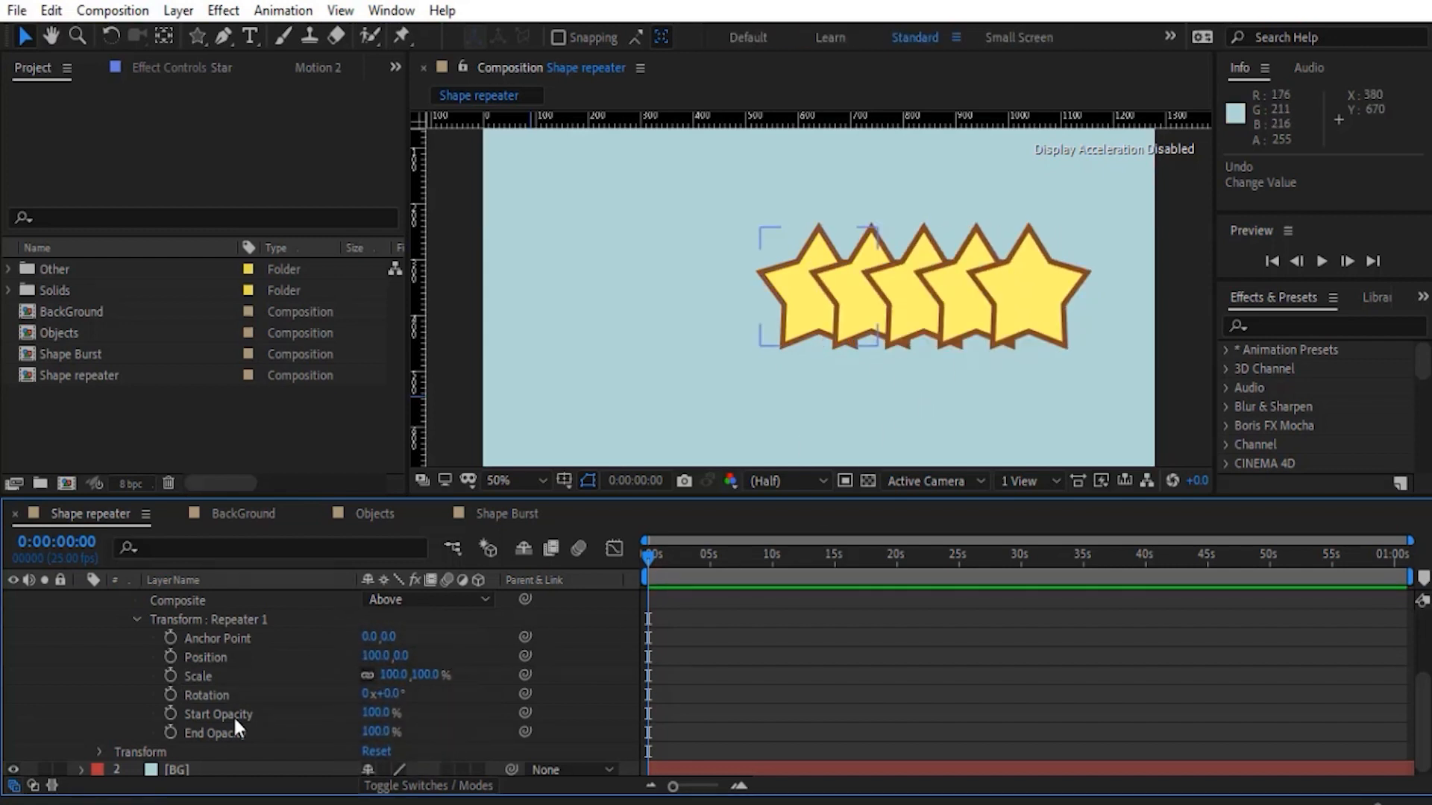
- Try the Repeater's Start Opacity and End Opacity at 0% one after the other, returning each to 100%
drag(378, 714, 328, 714)
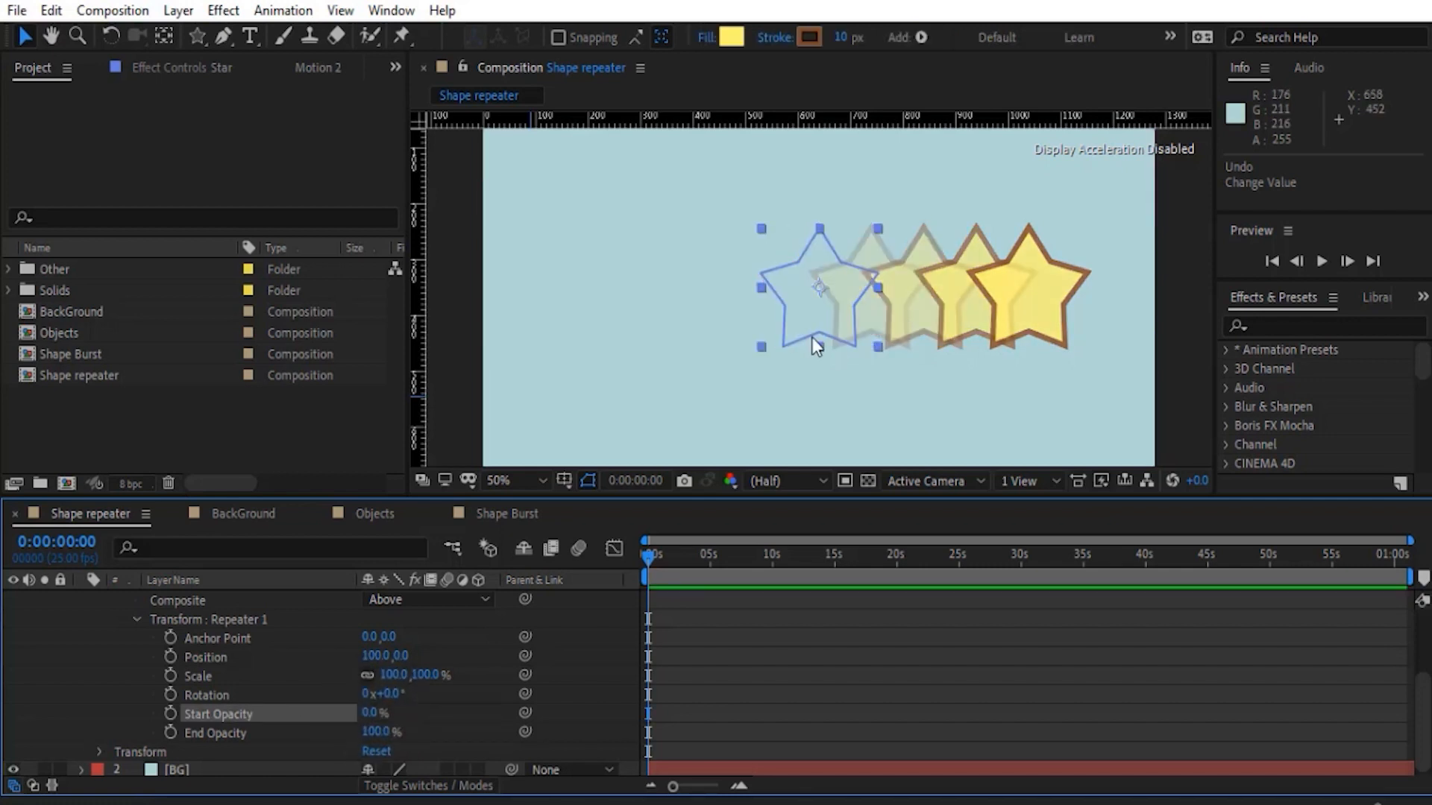
drag(372, 715, 500, 714)
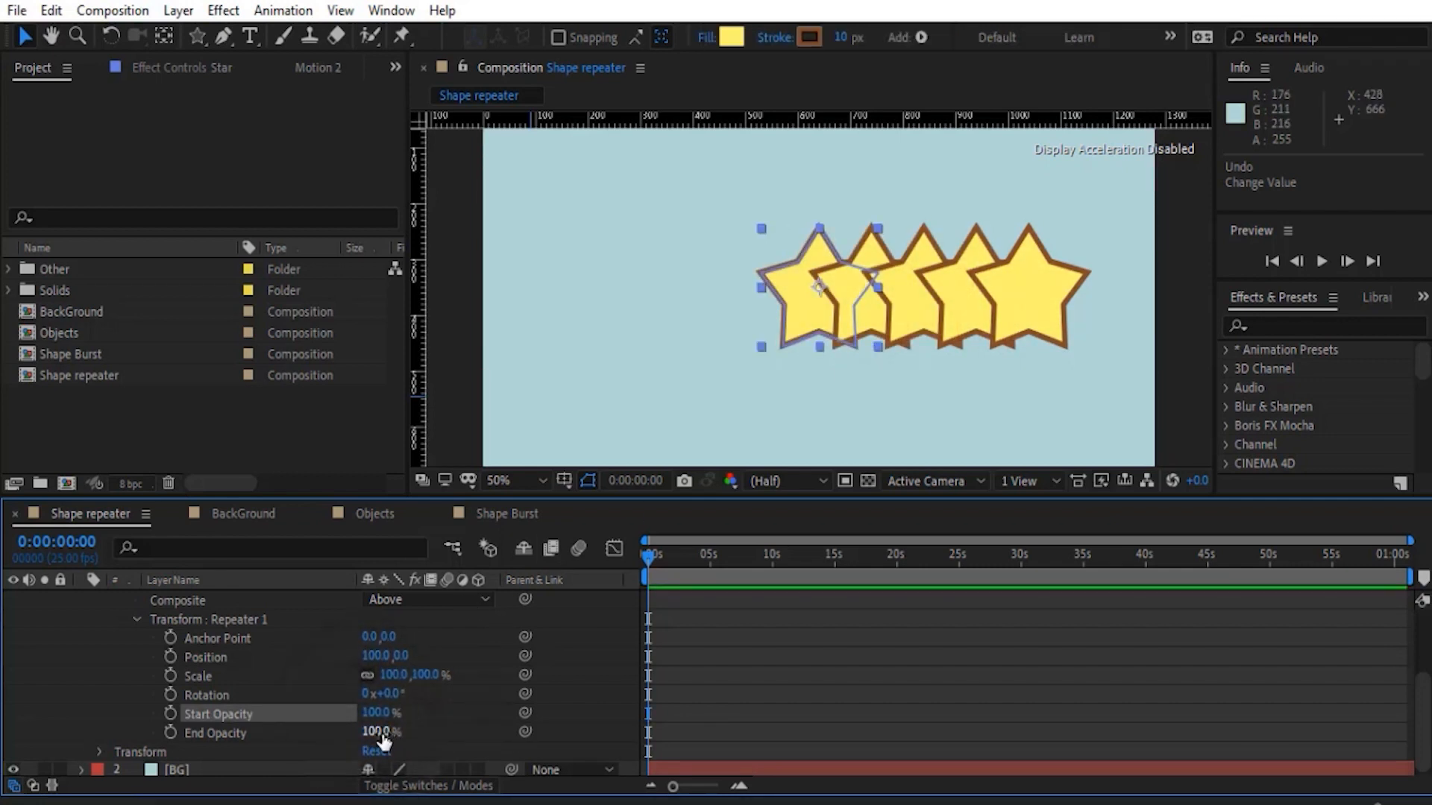
drag(379, 734, 175, 732)
click(468, 703)
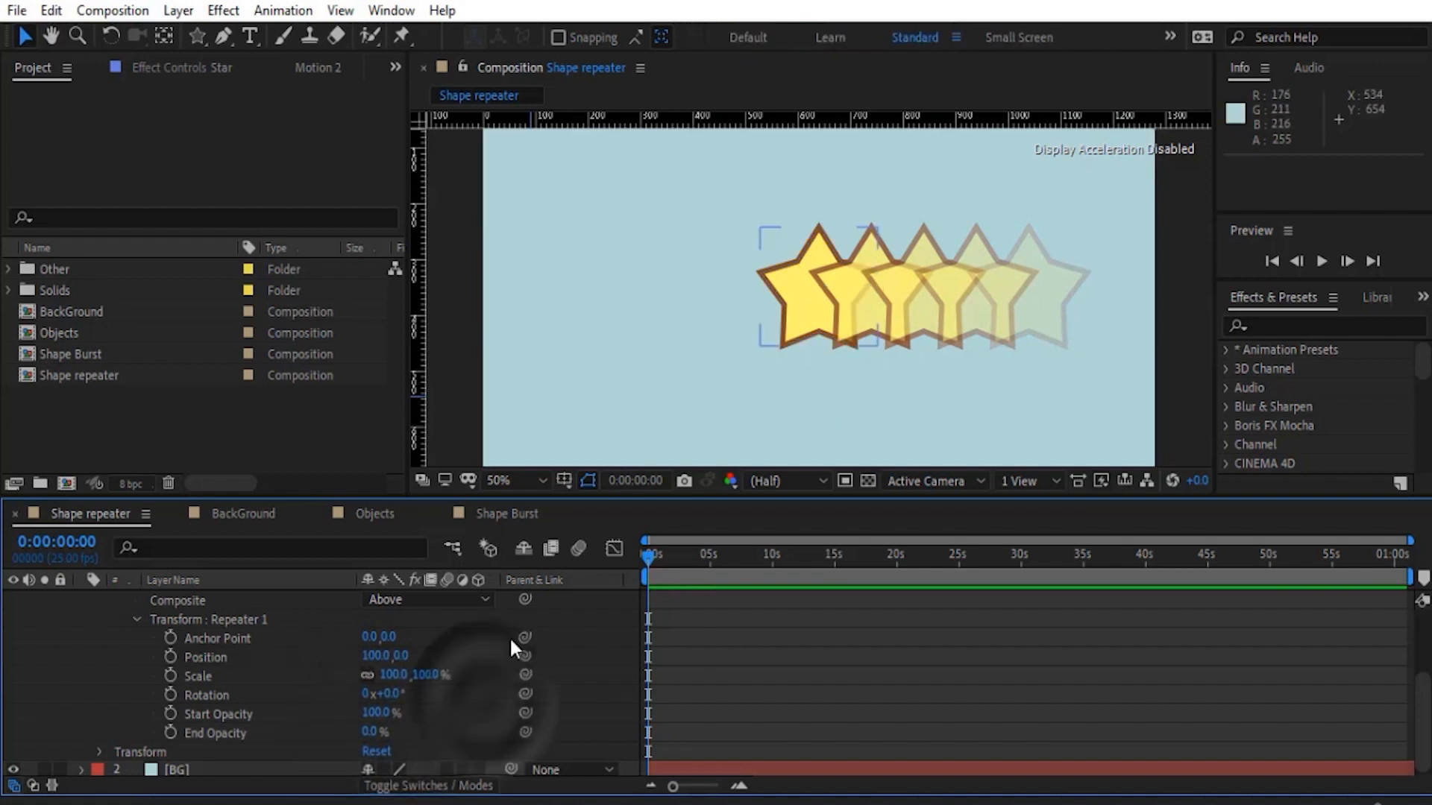
drag(377, 734, 455, 734)
click(455, 713)
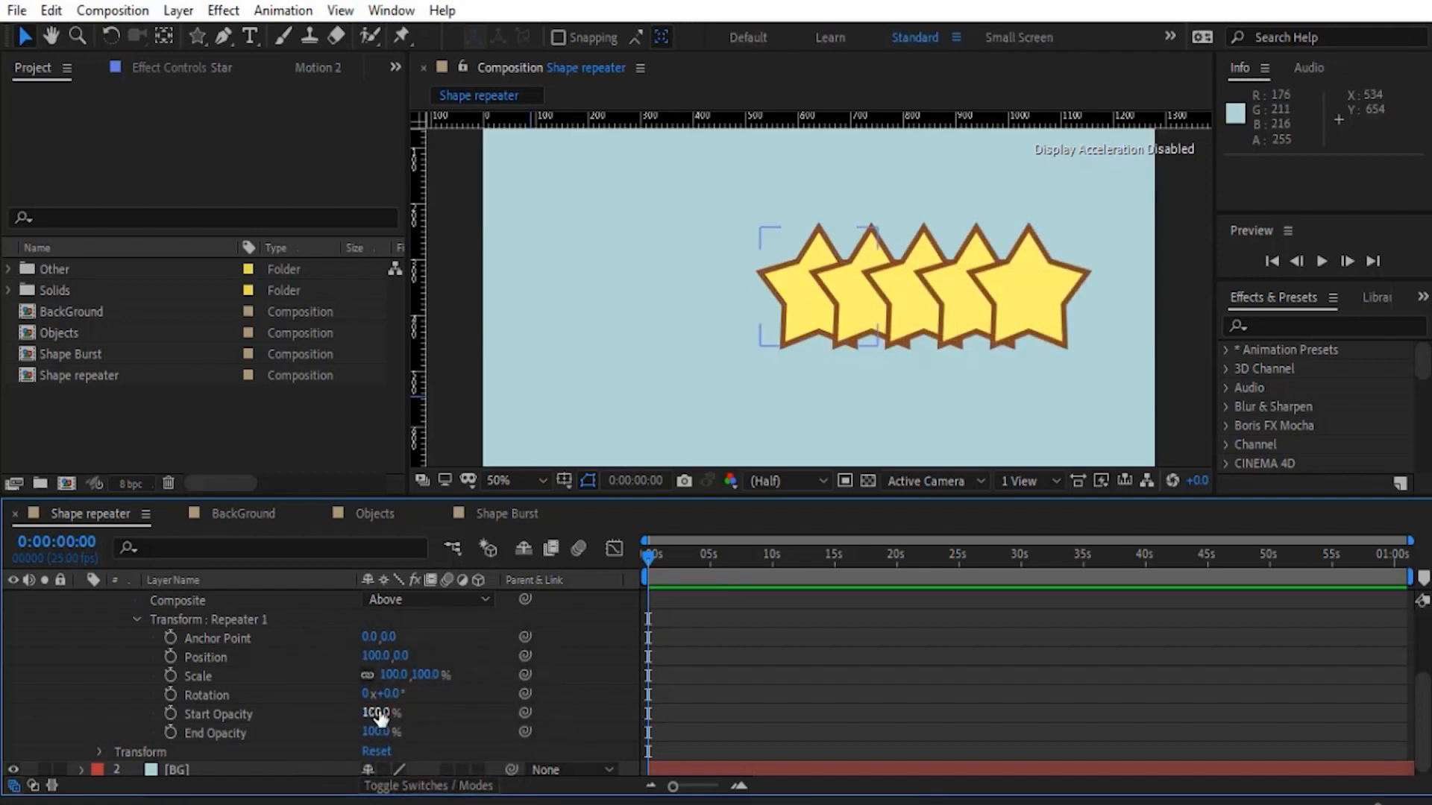
- Set the Repeater's Offset to 1 to shift the copies away from the original star
scroll(284, 677, up, 1)
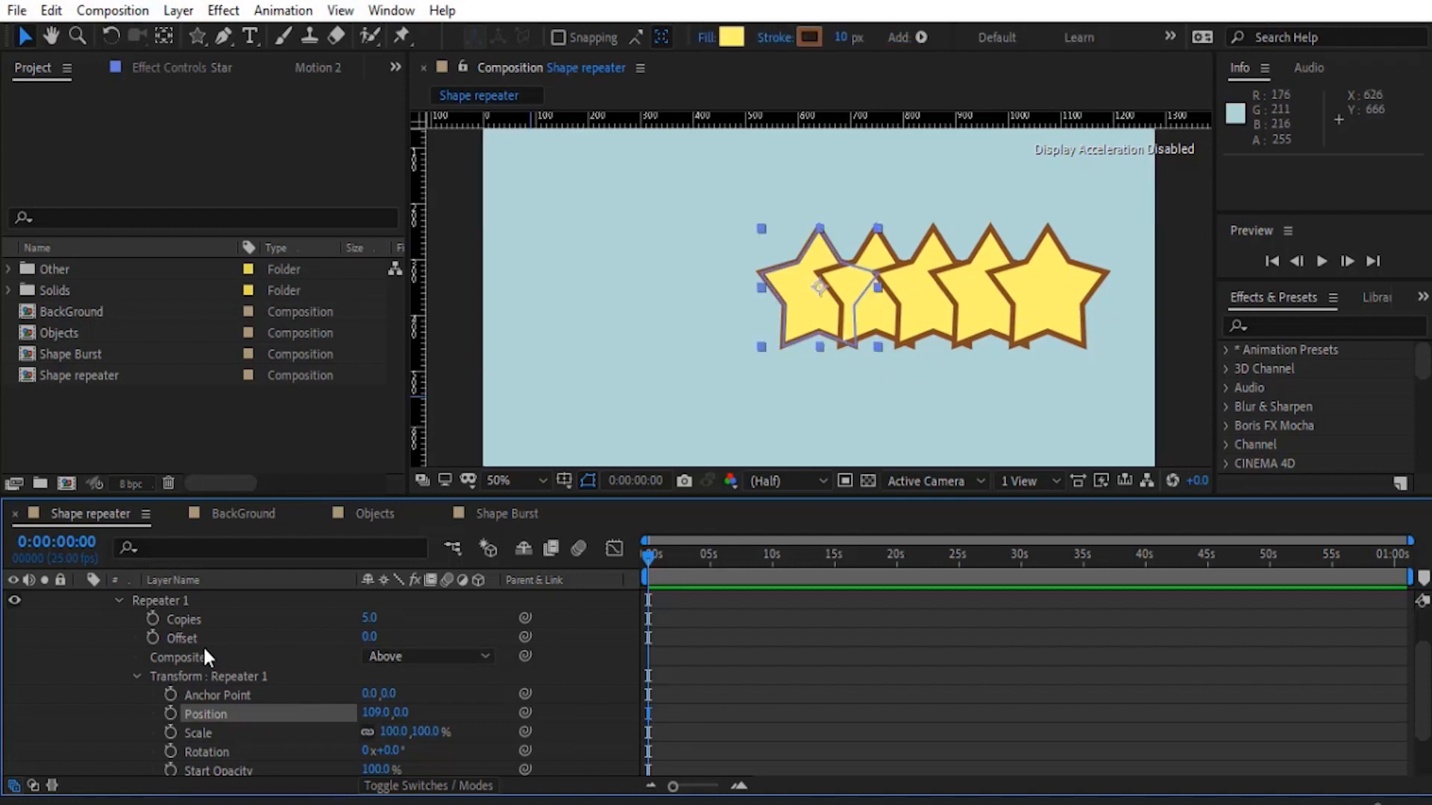
mouse_move(365, 635)
mouse_down()
mouse_move(285, 645)
mouse_move(365, 642)
mouse_move(352, 648)
mouse_up()
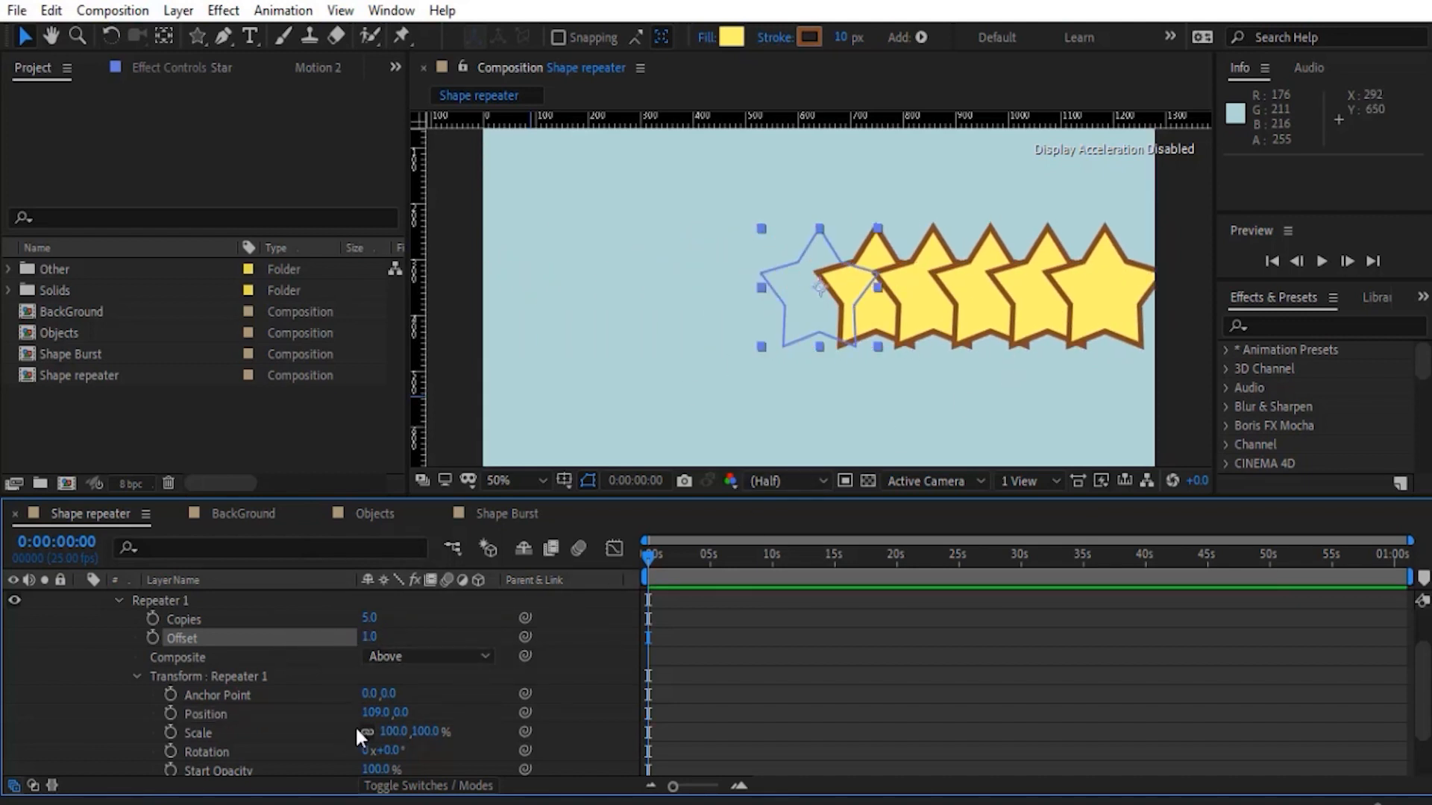
key(ctrl+z)
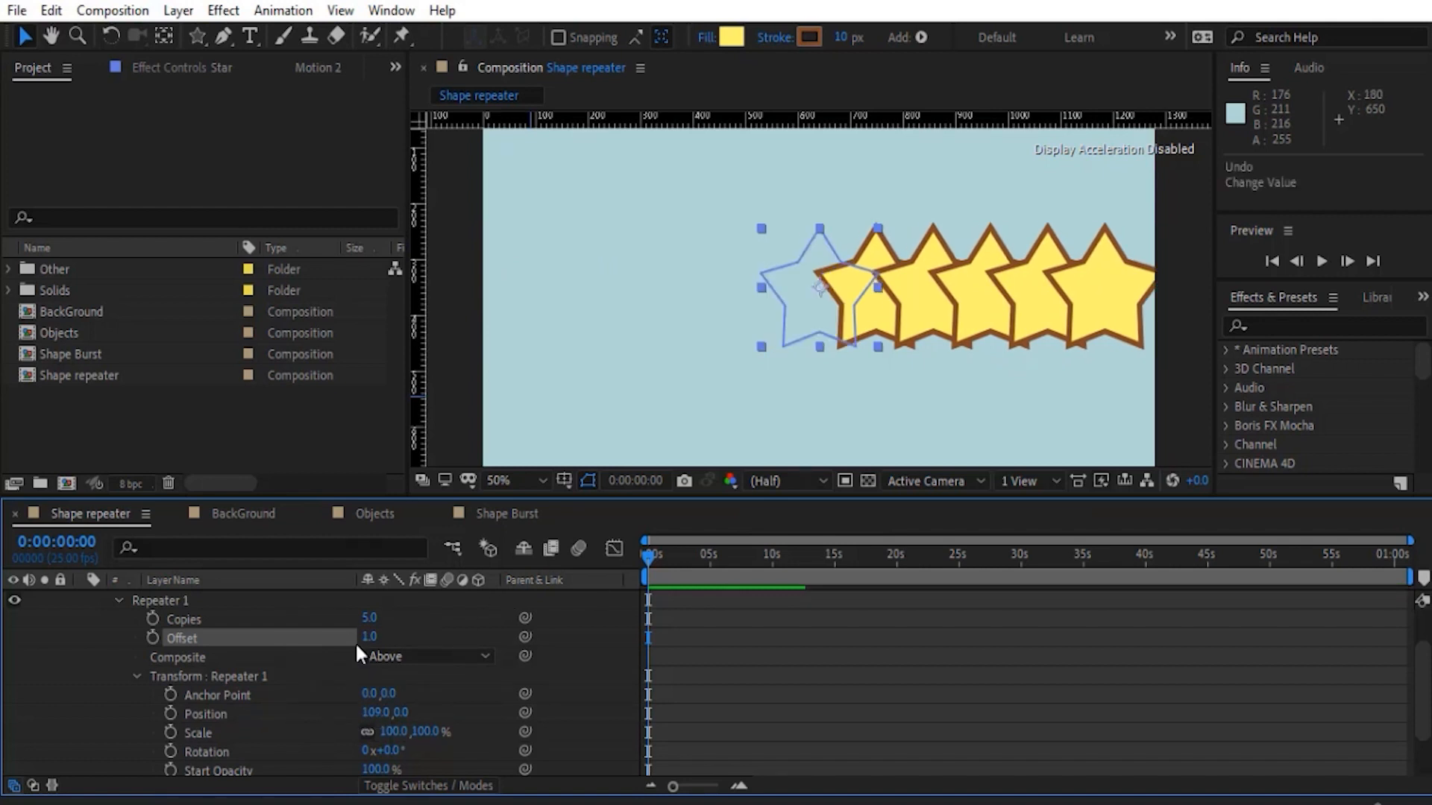
- Try a diagonal spacing with the Repeater's Position Y at 38, and reset Position Y to 0
drag(401, 717, 439, 714)
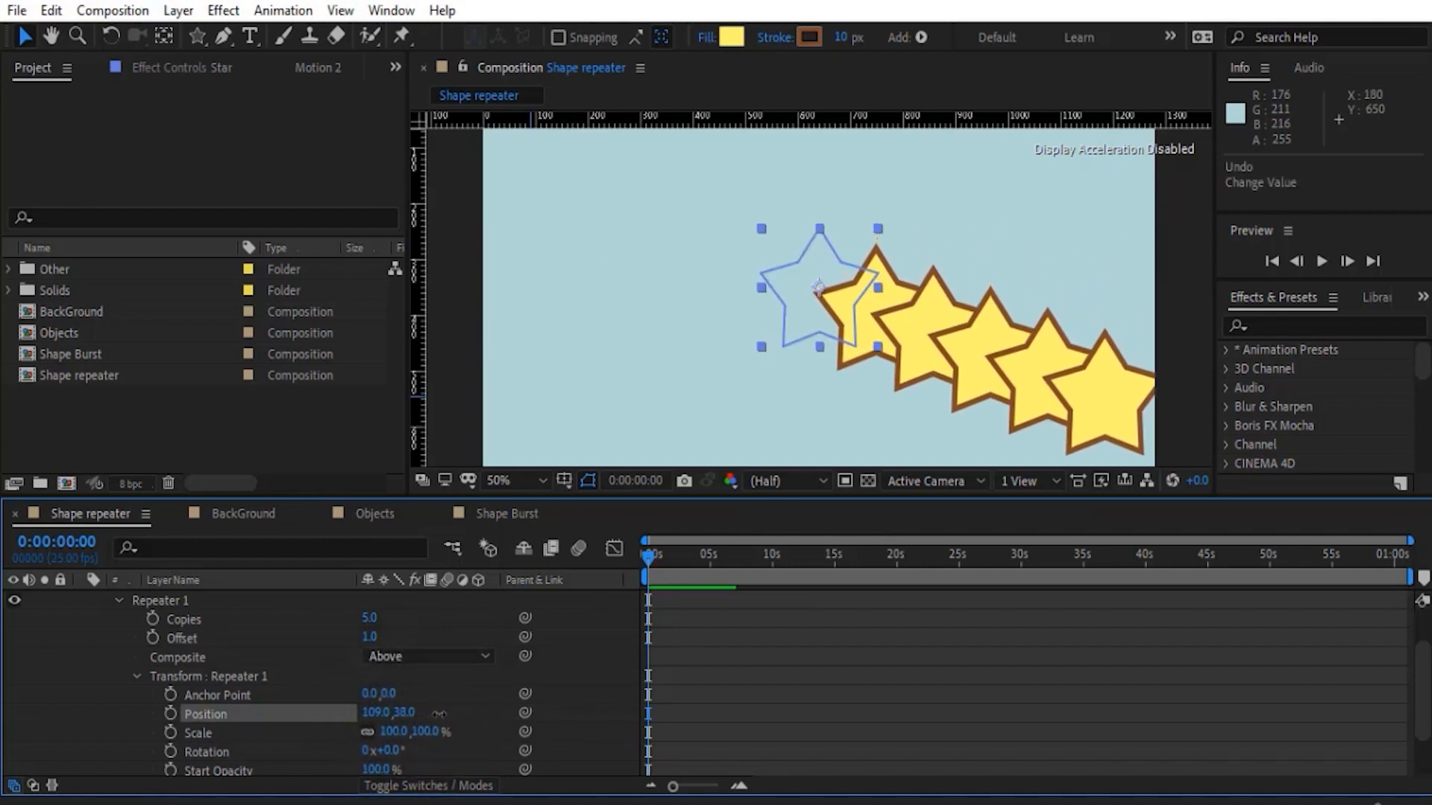
mouse_move(369, 638)
mouse_down()
mouse_move(309, 632)
mouse_move(366, 636)
mouse_up()
click(403, 713)
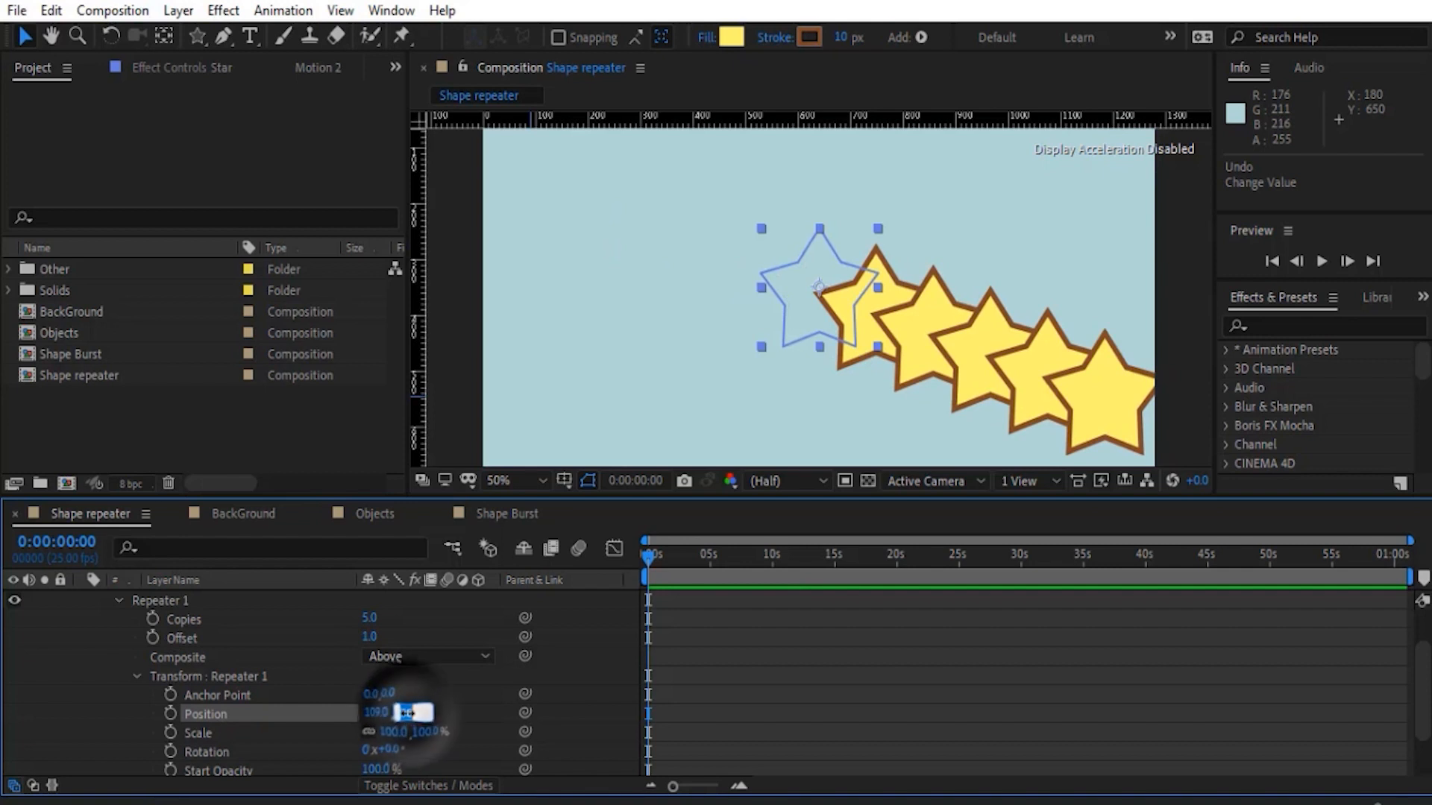
text(0)
key(Return)
- Set the Repeater's Offset back to 0
click(369, 637)
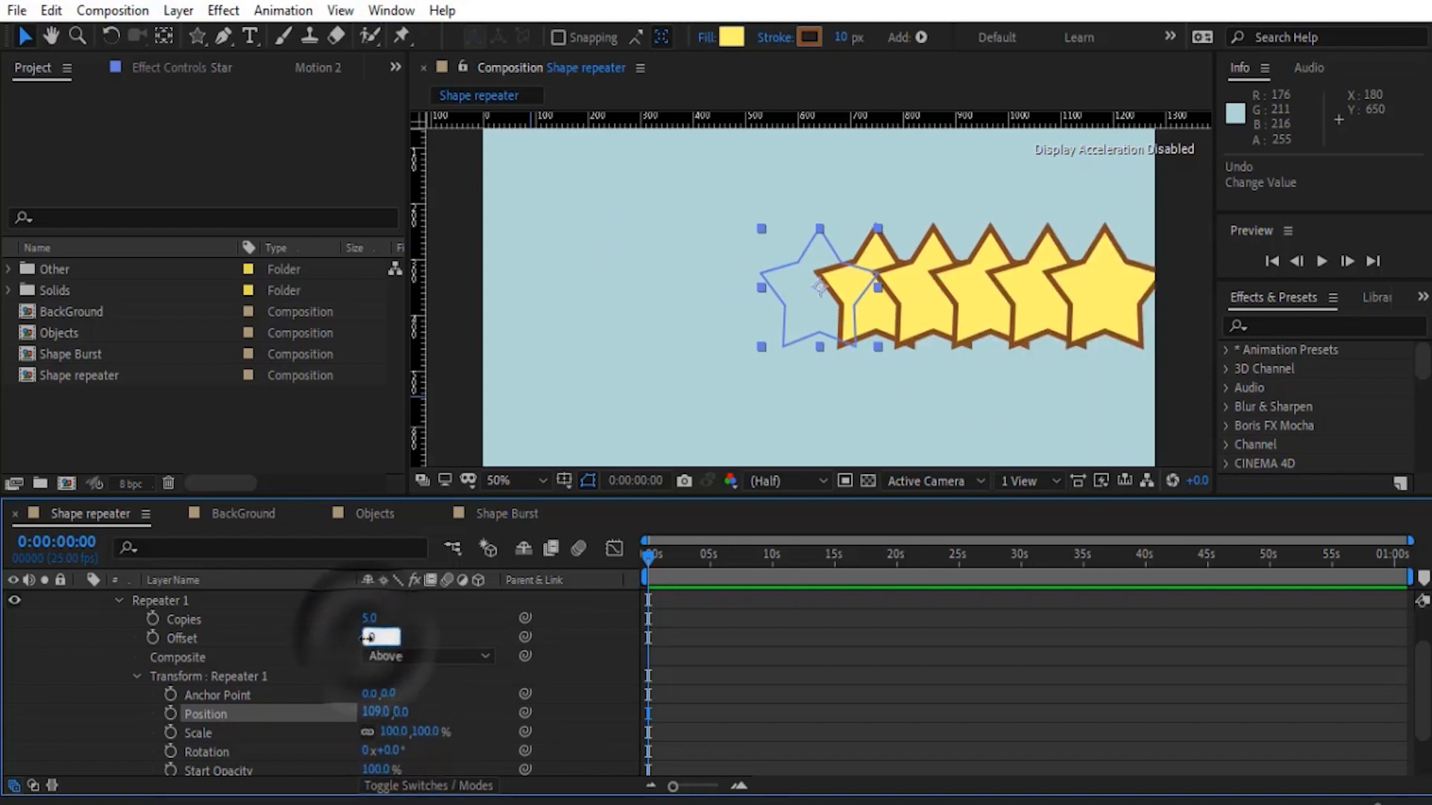
text(0)
key(Return)
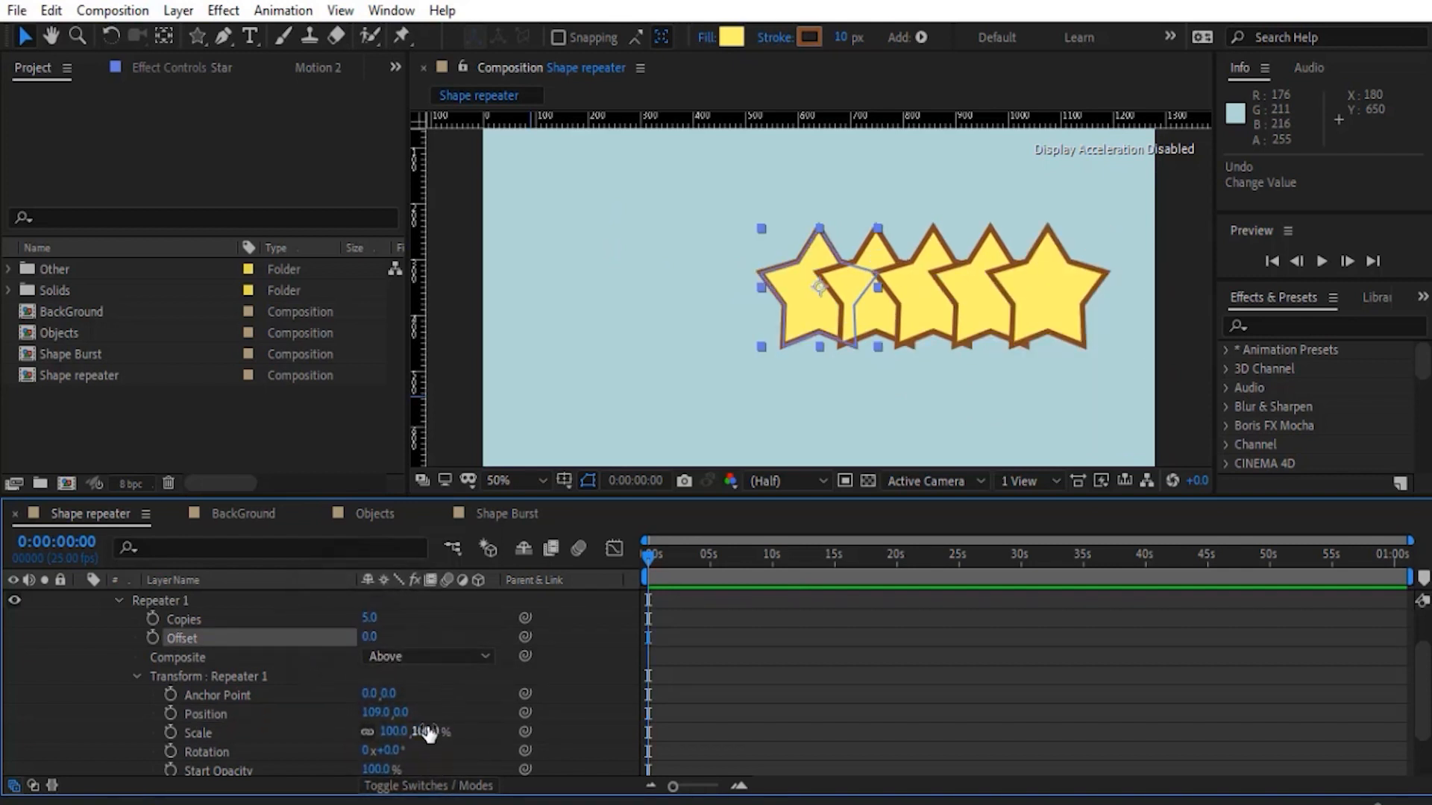
- Set the Repeater's Scale to 84.6%, try a negative Offset with an undo, and adjust the copies' Rotation
drag(428, 732, 257, 721)
mouse_move(369, 638)
mouse_down()
mouse_move(423, 643)
mouse_move(313, 649)
mouse_move(382, 653)
mouse_up()
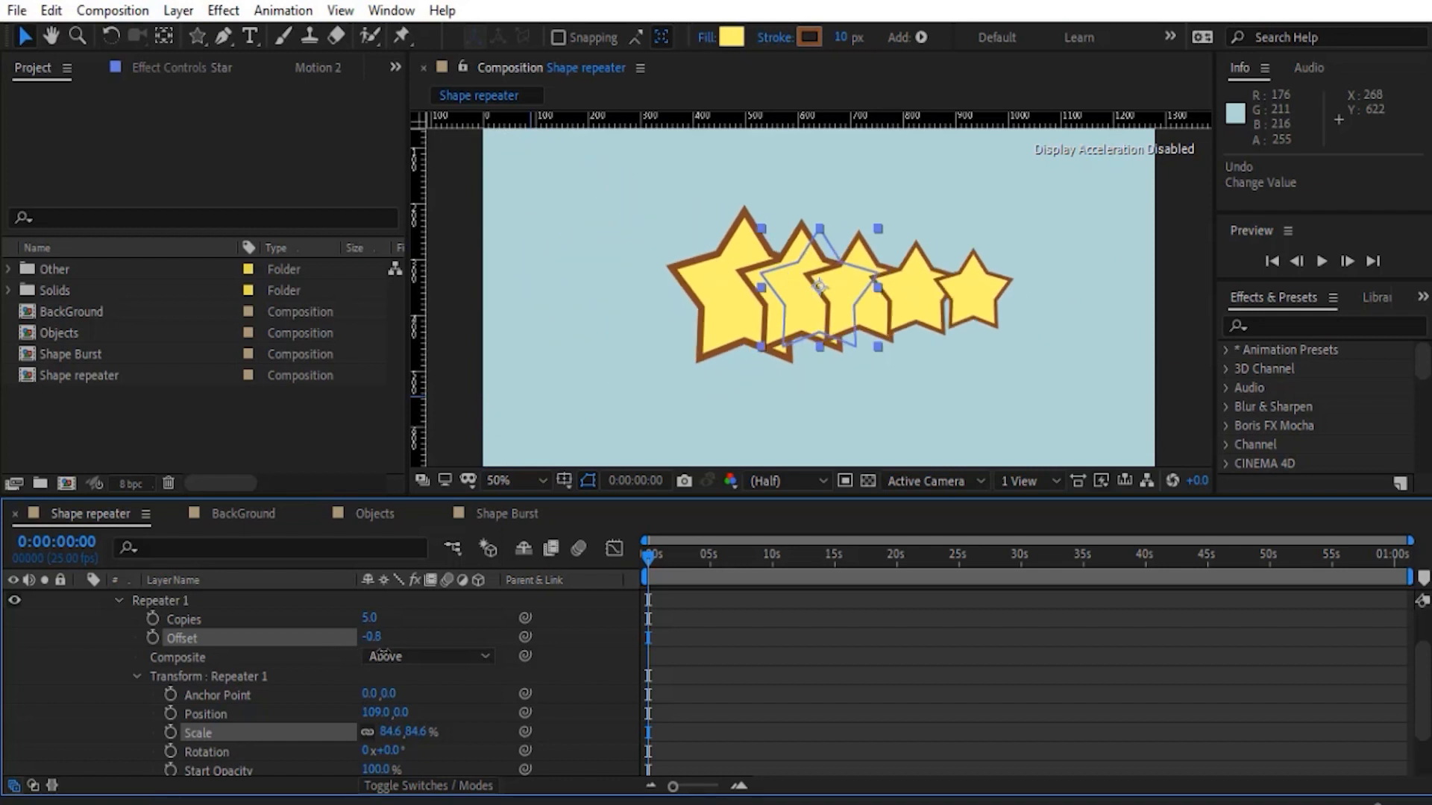
key(ctrl+z)
drag(394, 753, 364, 723)
scroll(451, 697, down, 3)
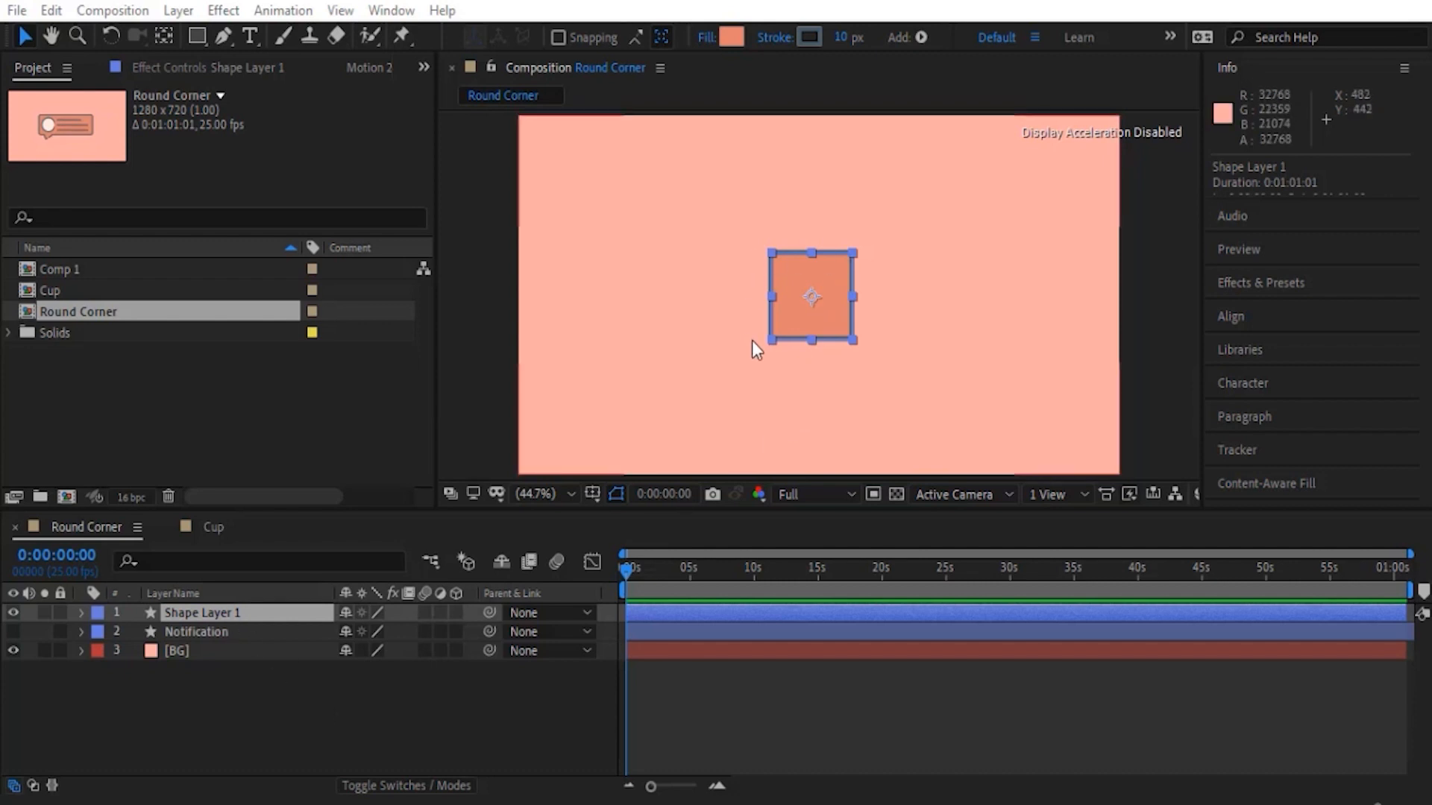
- Add a Round Corners operator to the square in Shape Layer 1
click(80, 612)
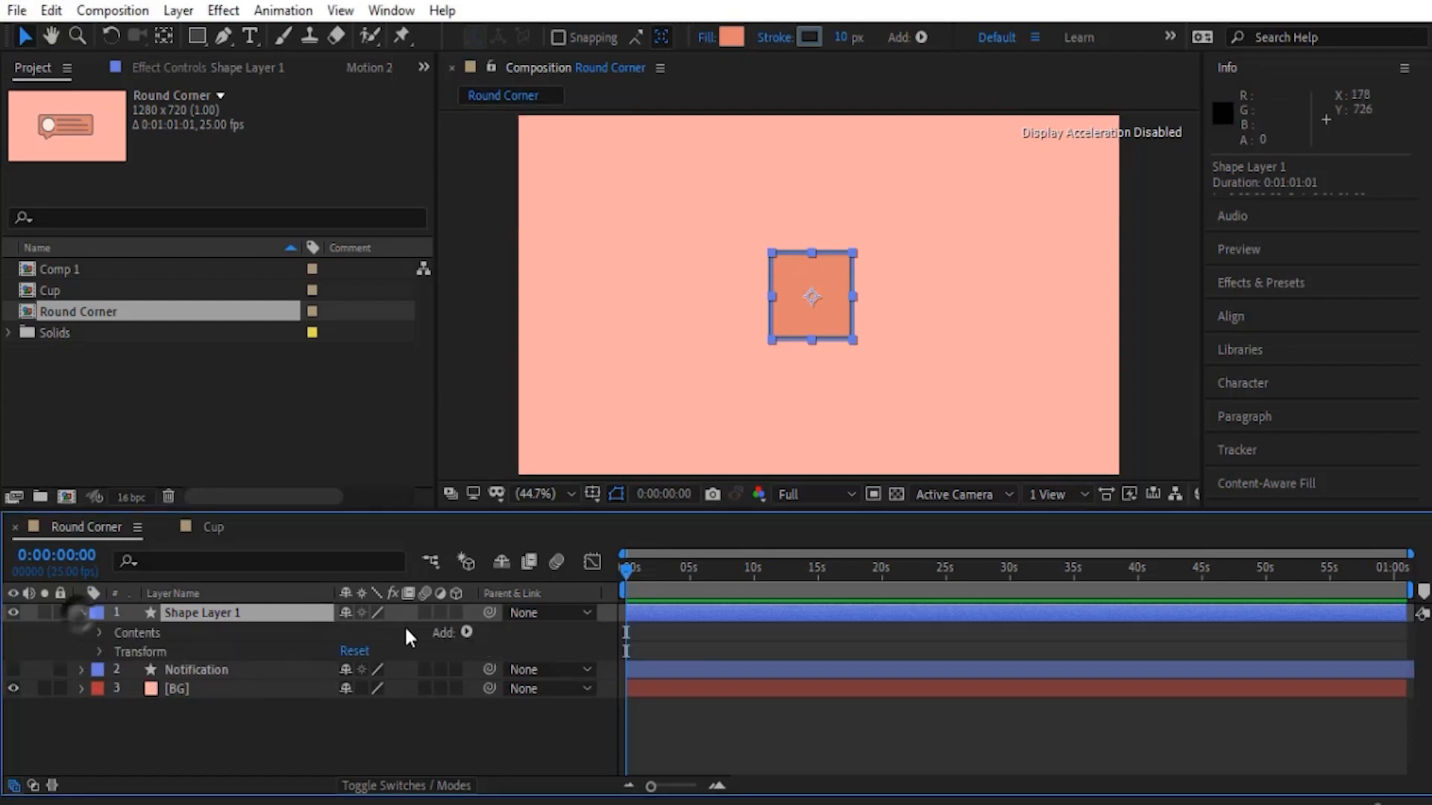
click(466, 631)
click(529, 486)
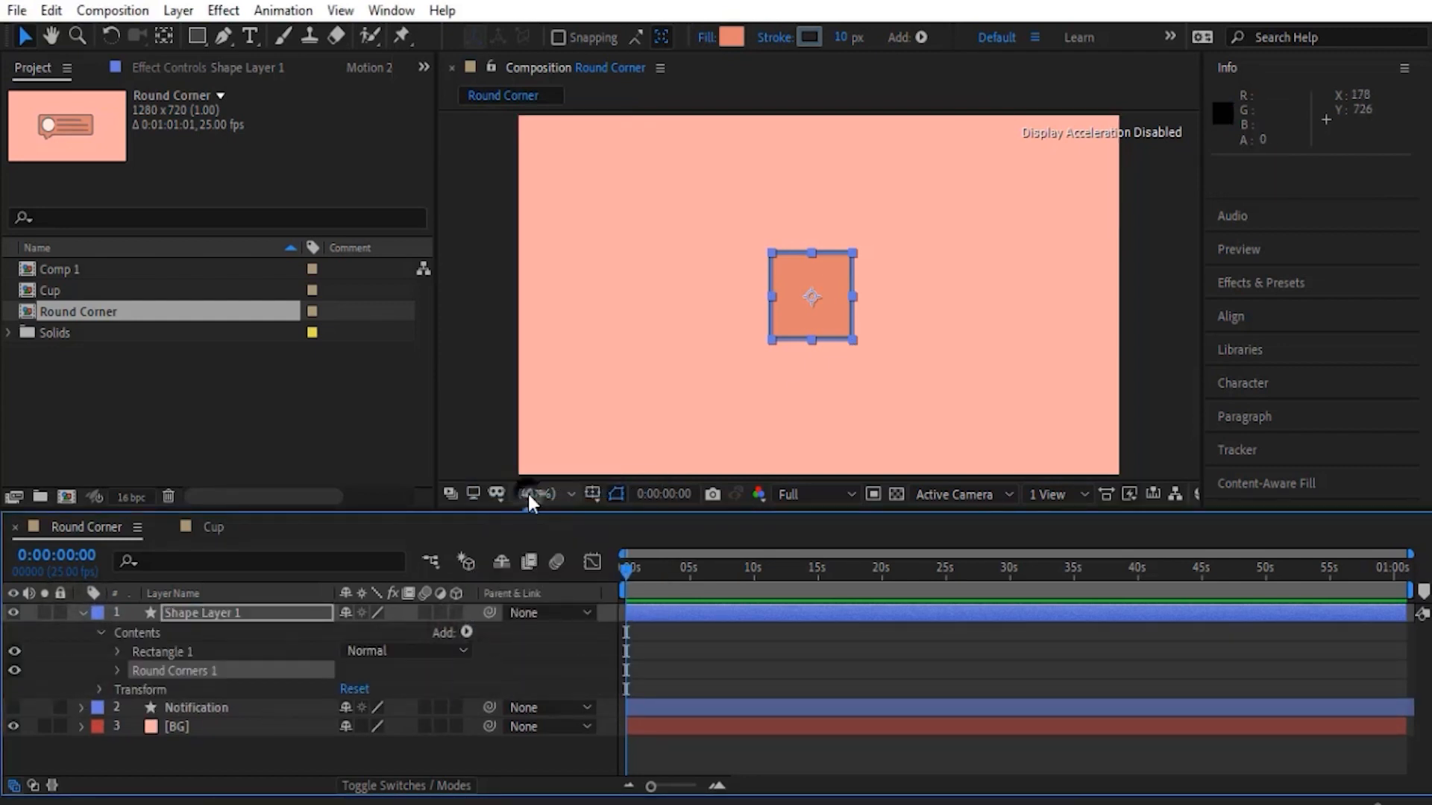
click(439, 751)
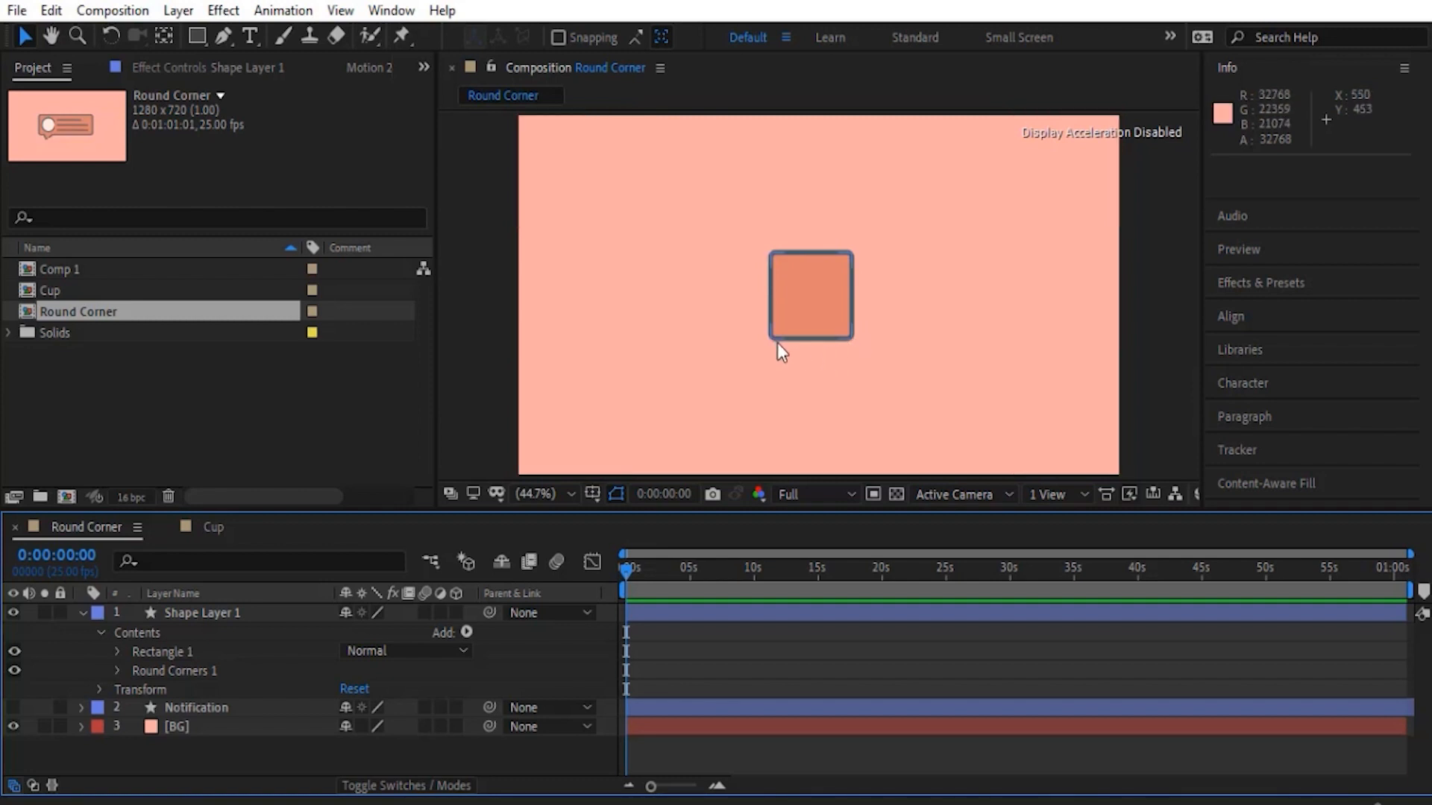
- Set the Round Corners Radius to 45
click(117, 671)
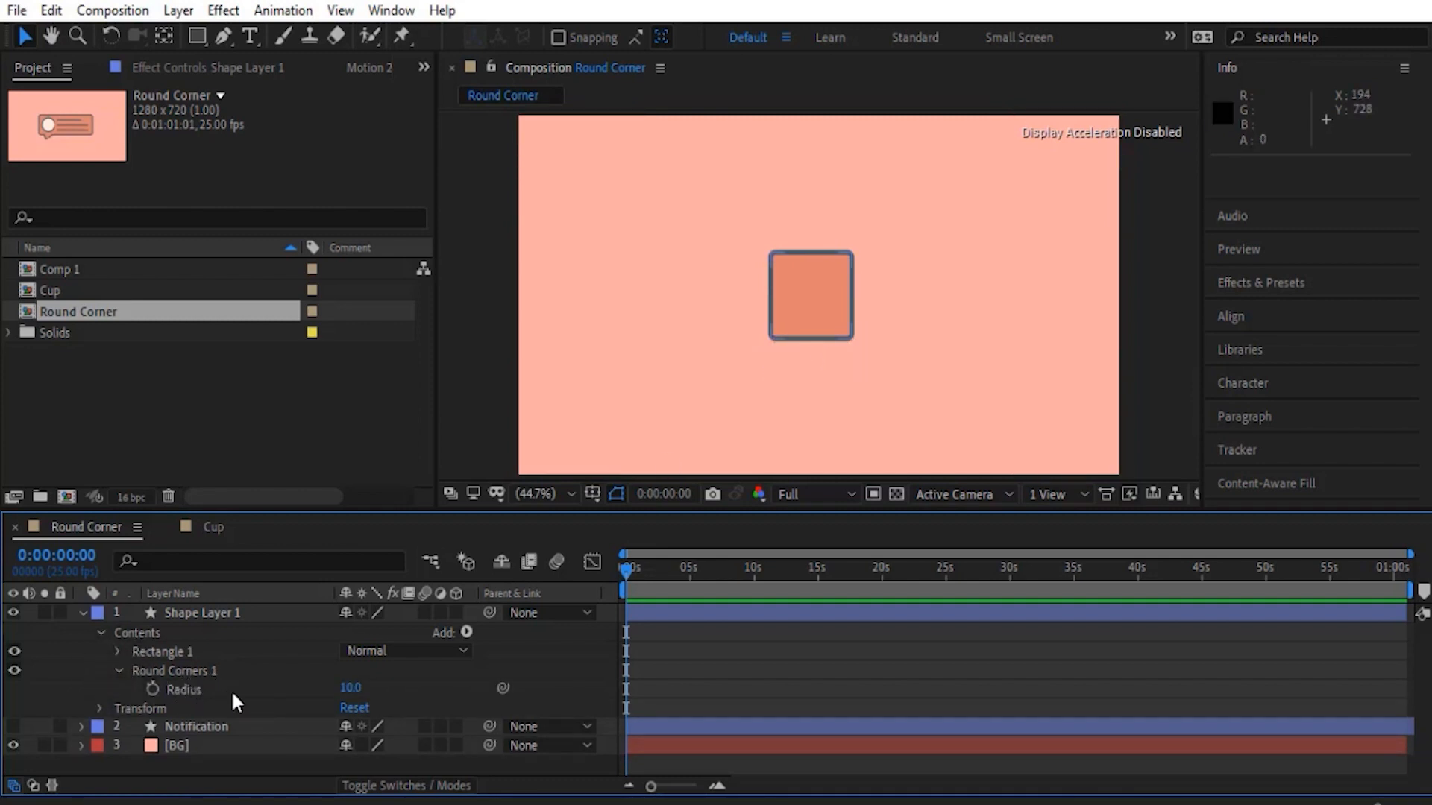
drag(352, 691, 389, 698)
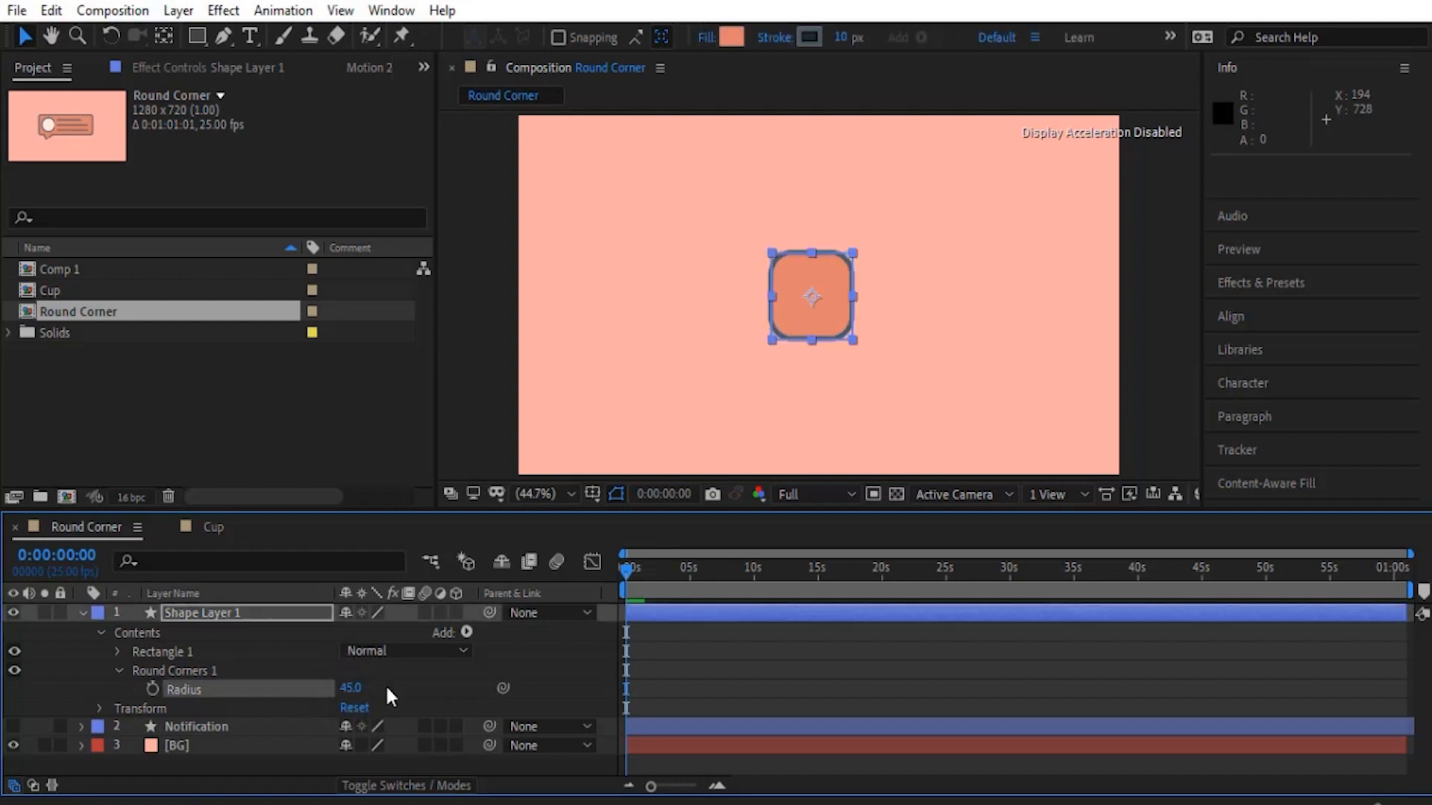
click(86, 660)
click(118, 670)
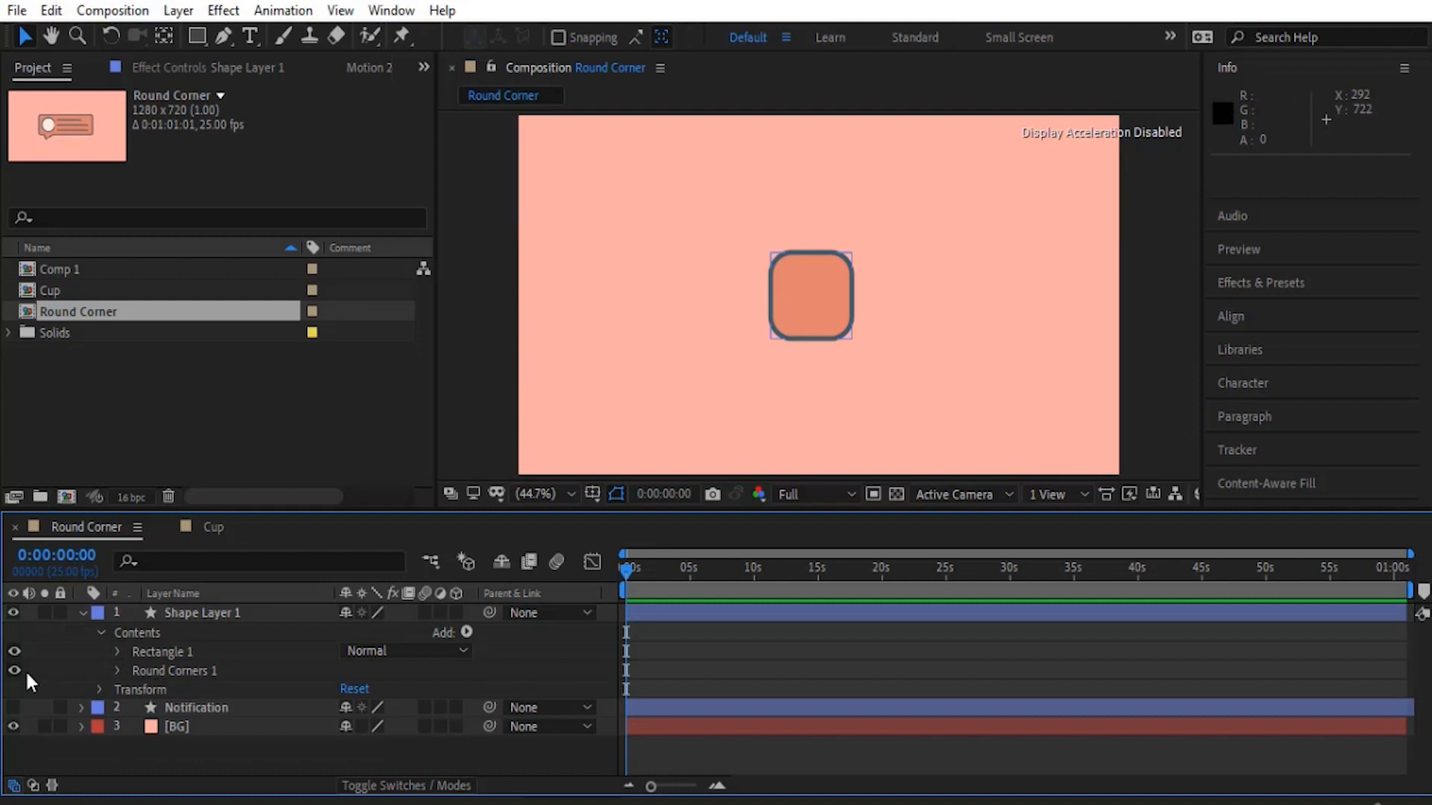
- Hide the Round Corners operator and set the Roundness of Rectangle Path 1 to 33
click(14, 670)
click(117, 652)
click(136, 670)
click(218, 727)
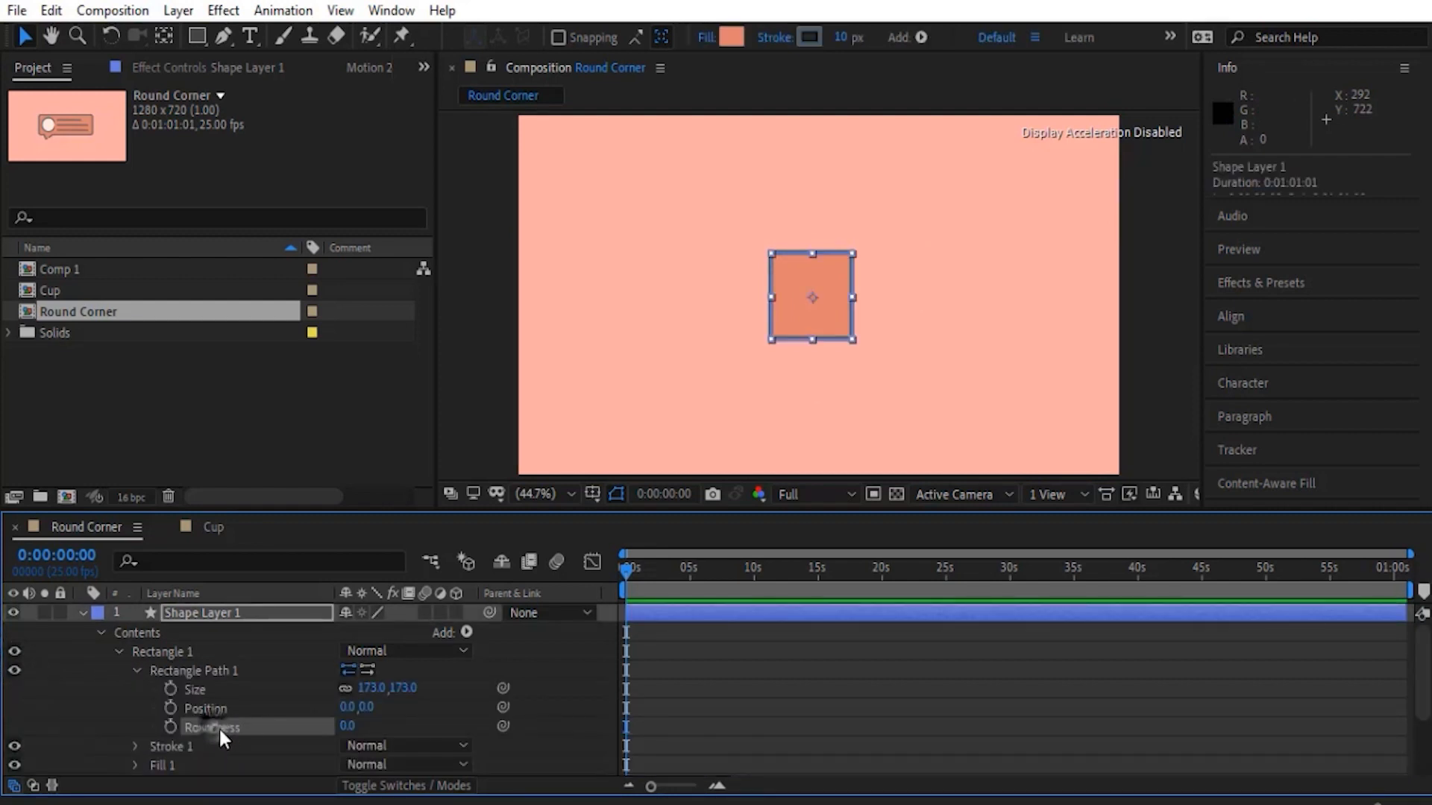
drag(346, 727, 370, 727)
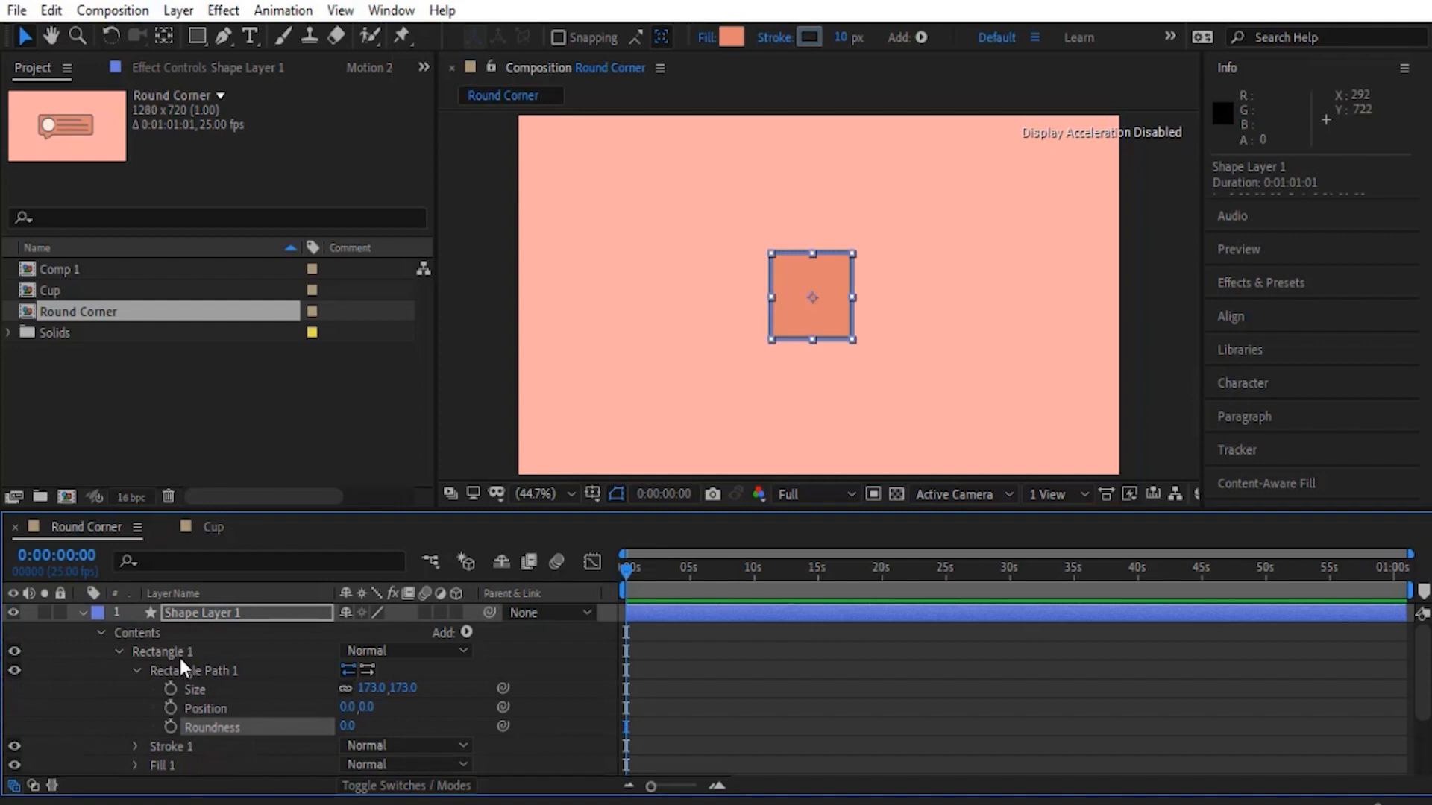
click(119, 652)
click(100, 661)
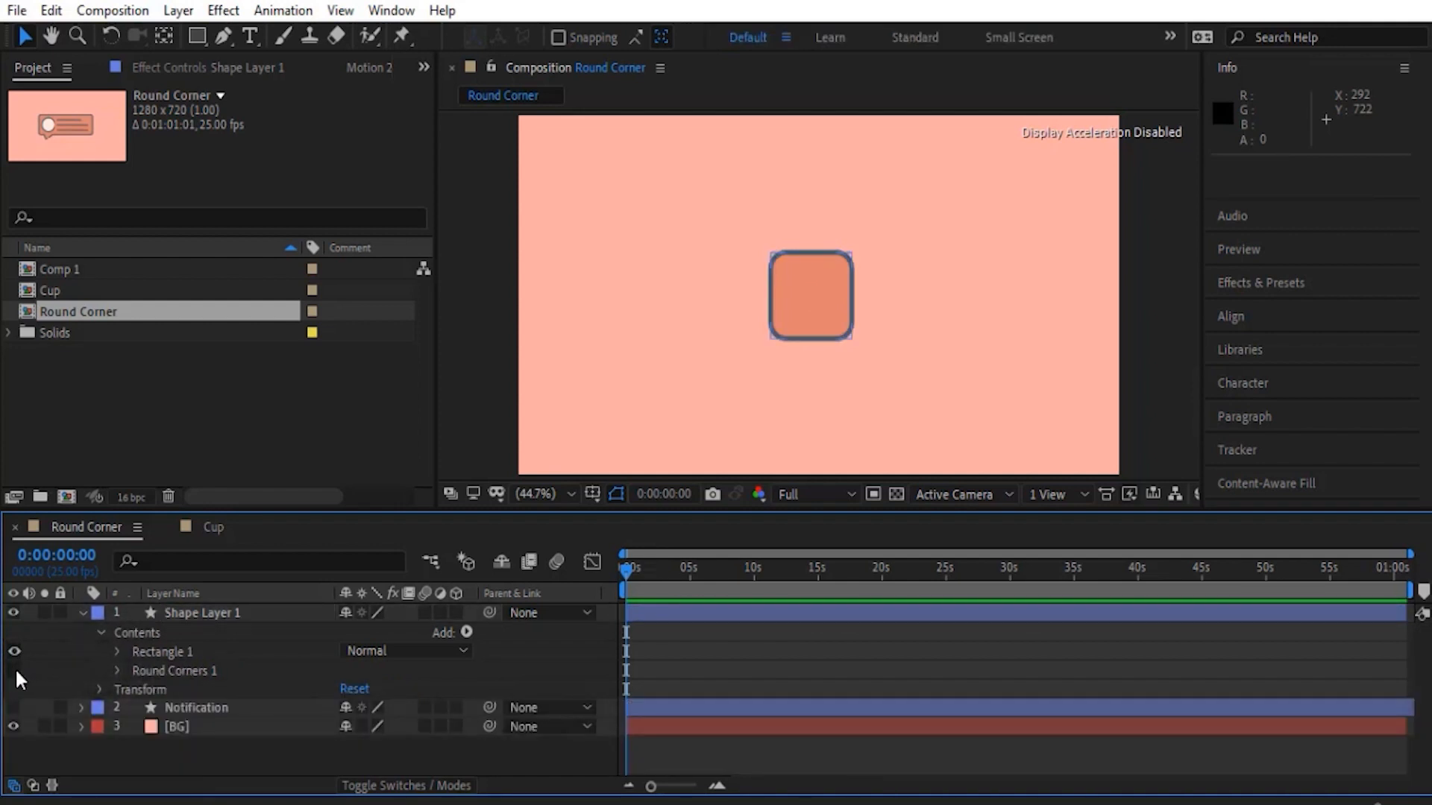
- Delete the Round Corners operator and set the rectangle path's Roundness to 0
click(172, 673)
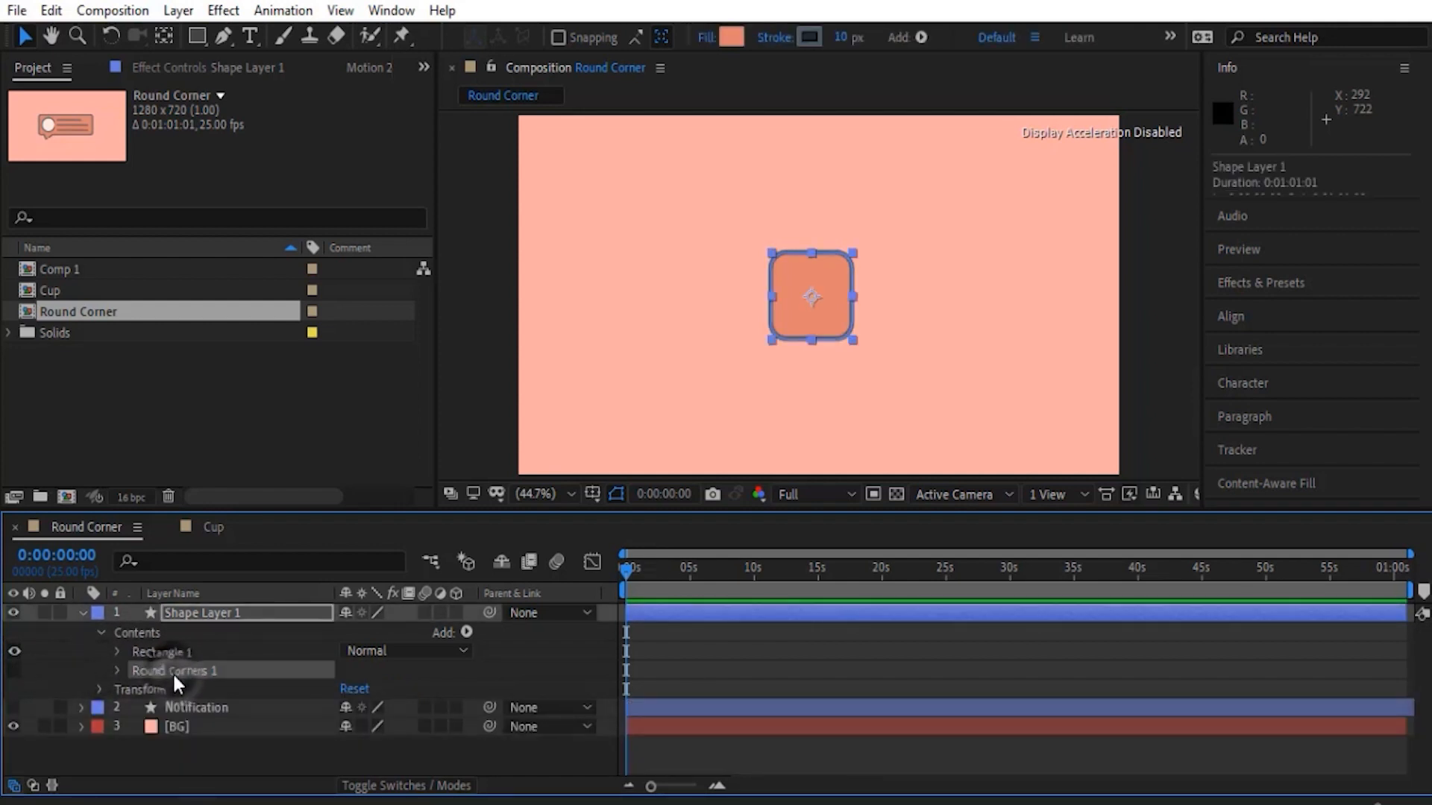
key(Delete)
click(115, 651)
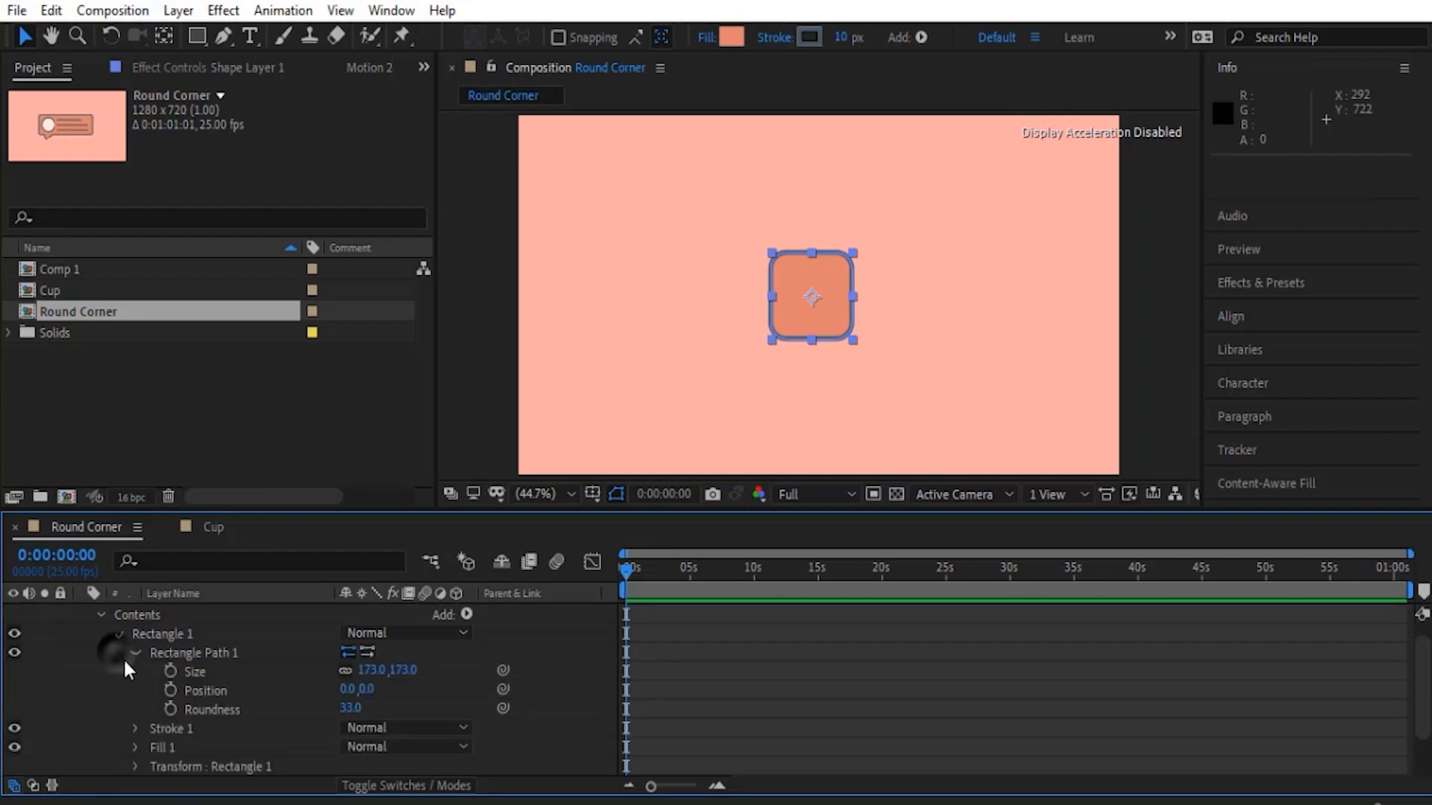
drag(347, 709, 227, 684)
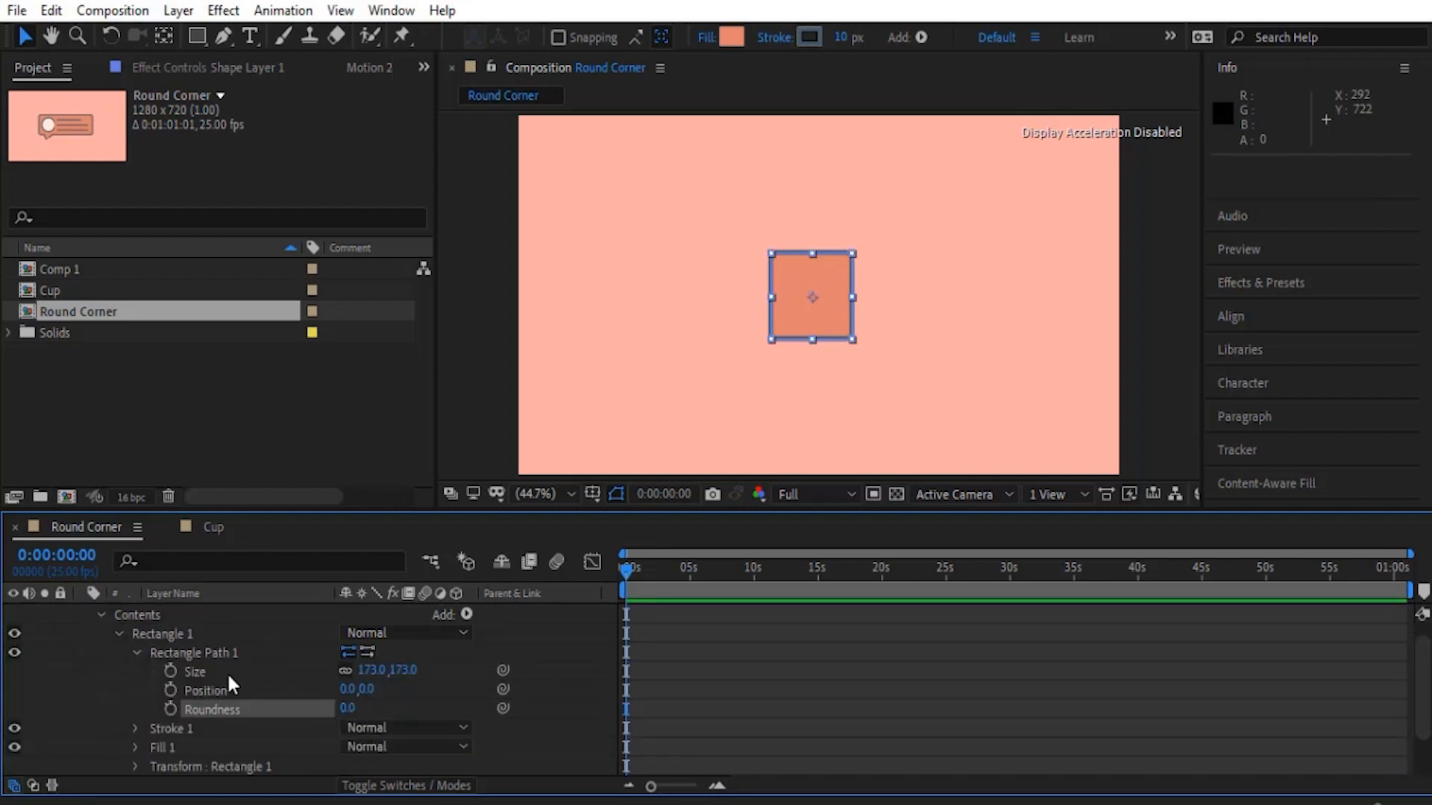
click(134, 654)
click(114, 636)
- Convert Rectangle Path 1 inside Rectangle 1 to a Bezier path
click(164, 652)
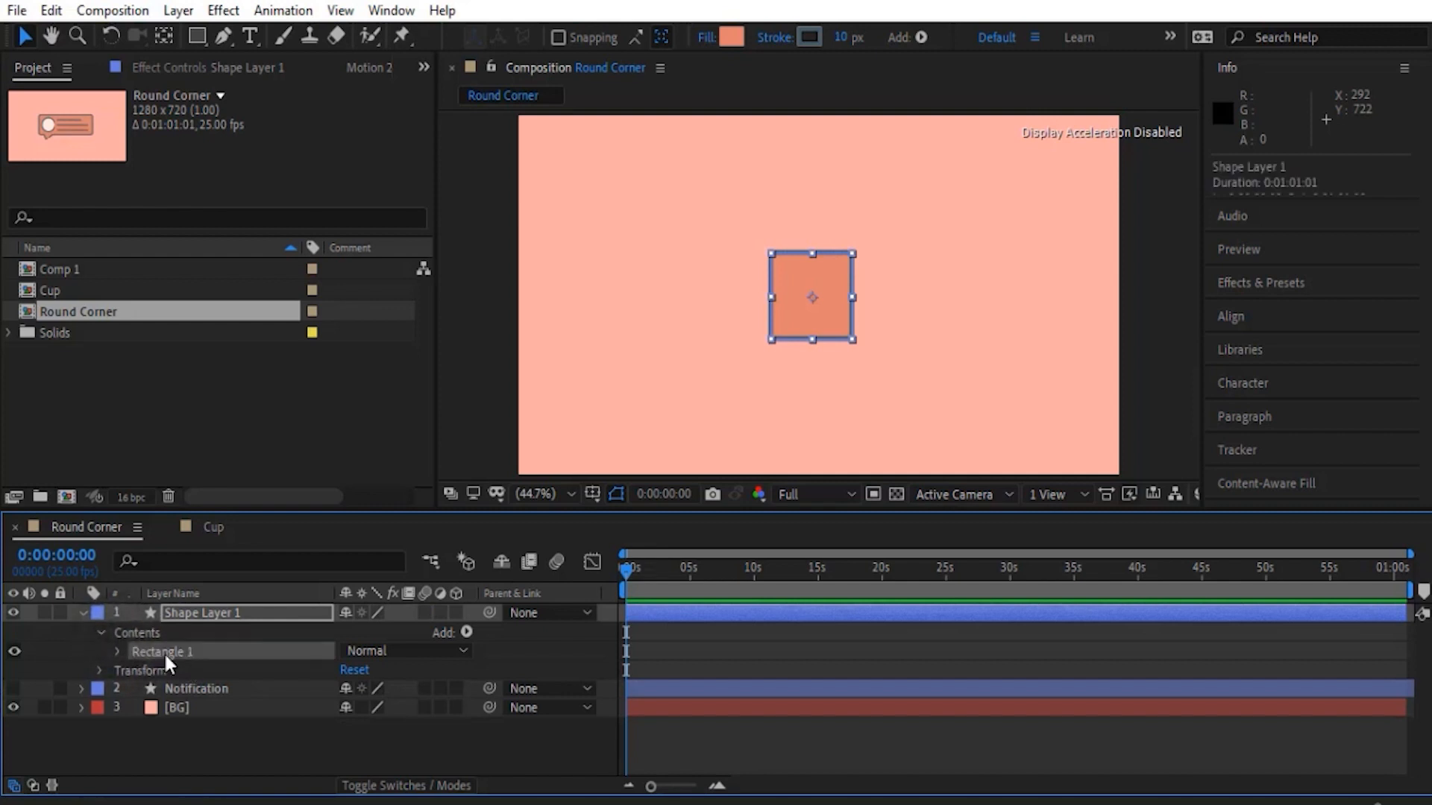
click(116, 651)
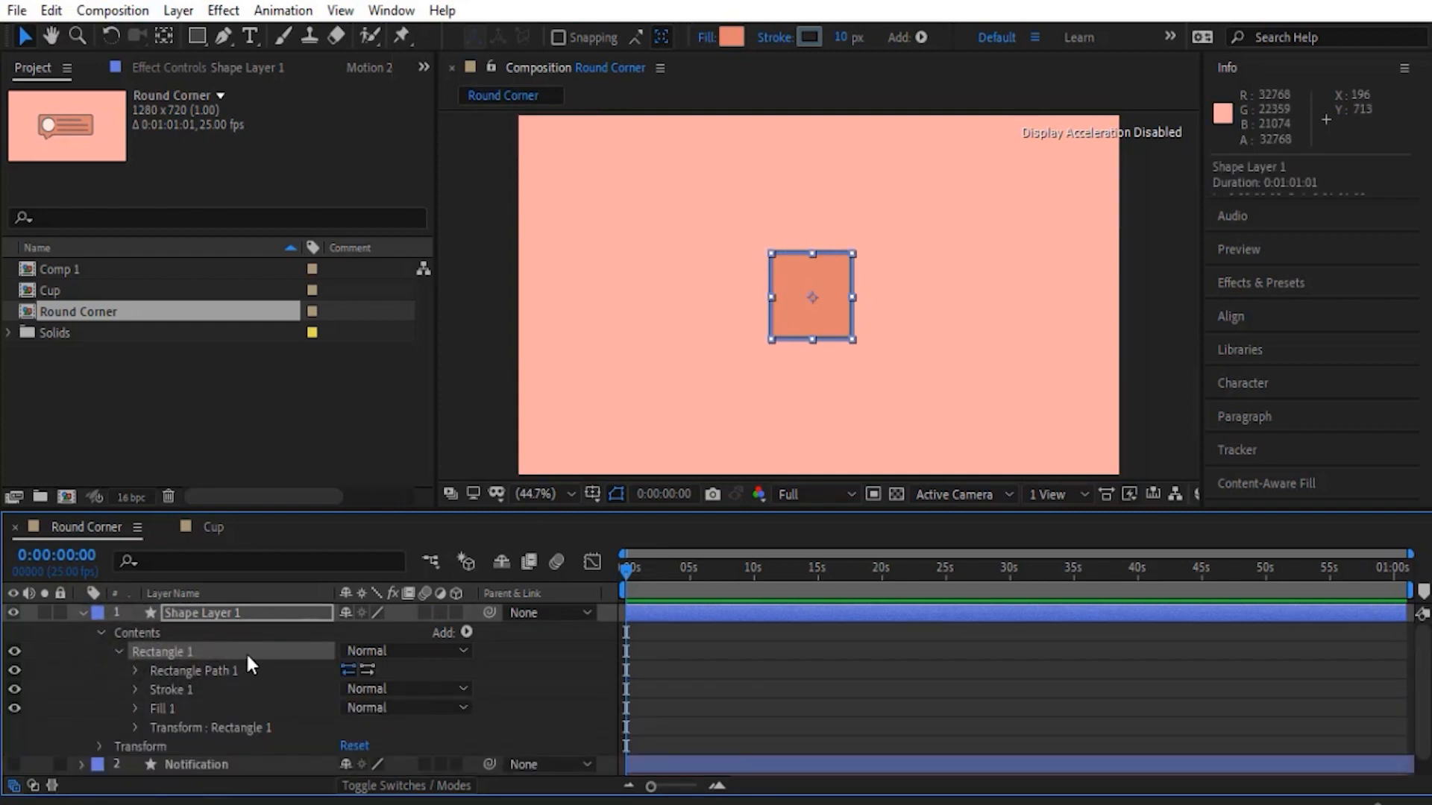
right_click(207, 669)
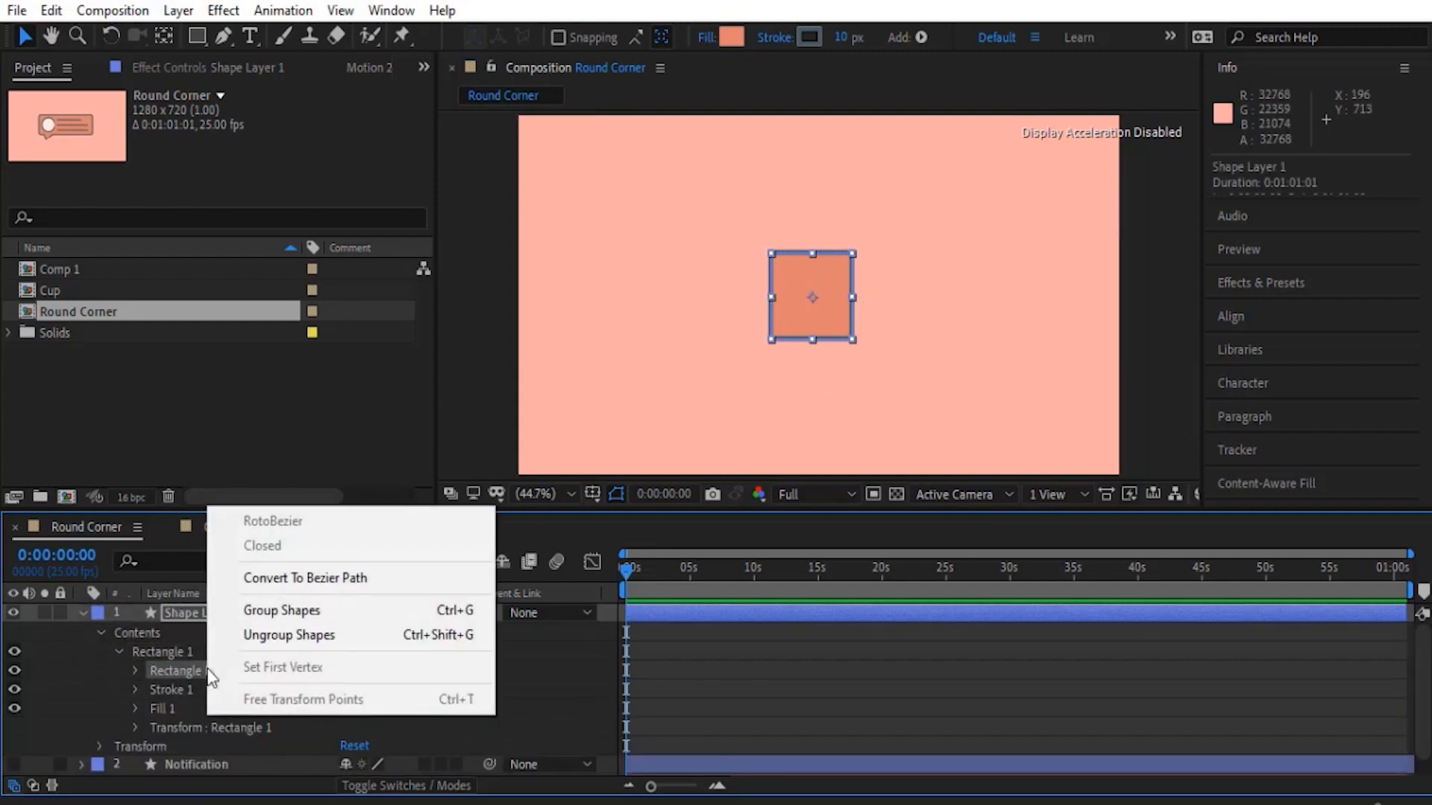
click(289, 579)
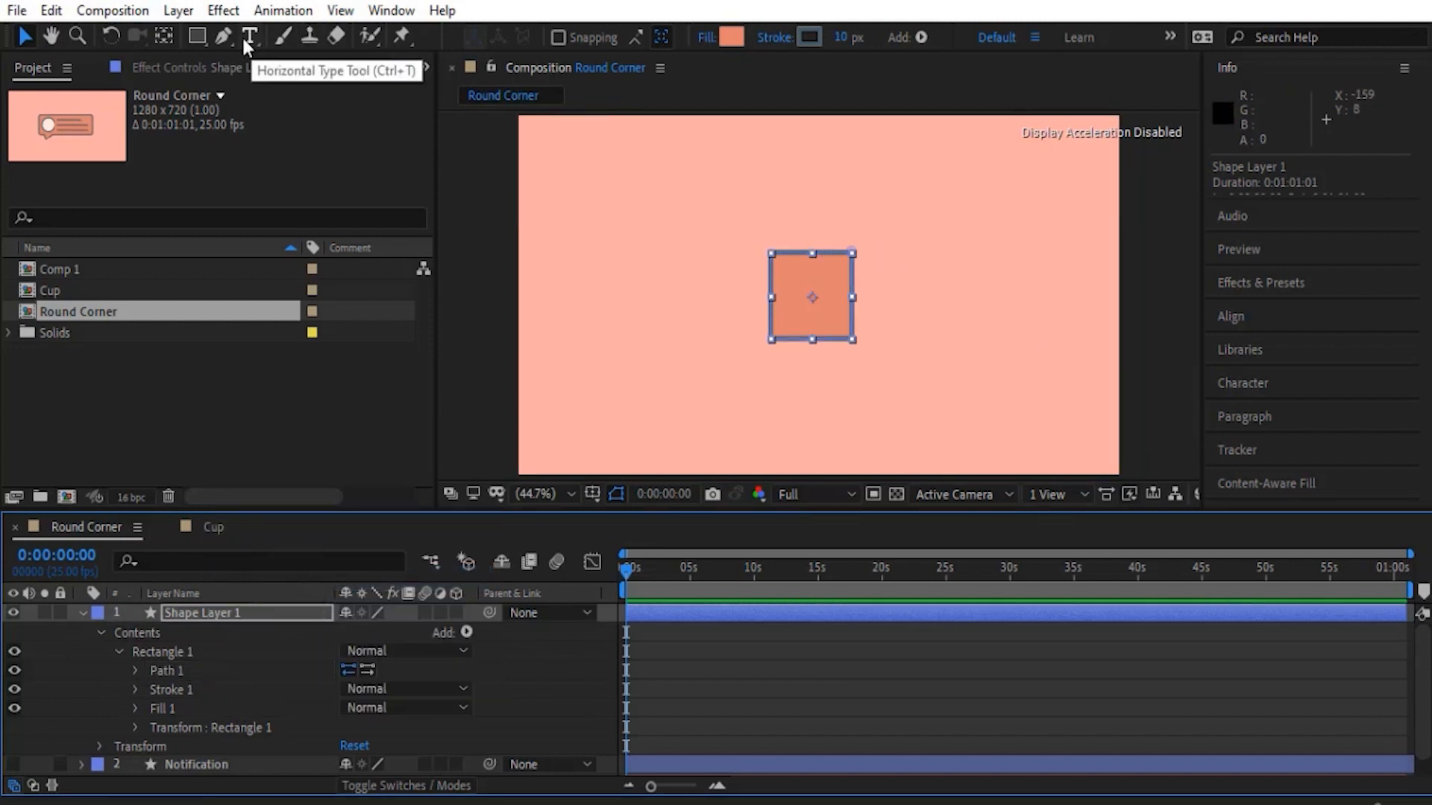
- Distort the square with the Pen tool by pulling its upper-right and lower-left vertices outward
key(g)
drag(855, 252, 878, 226)
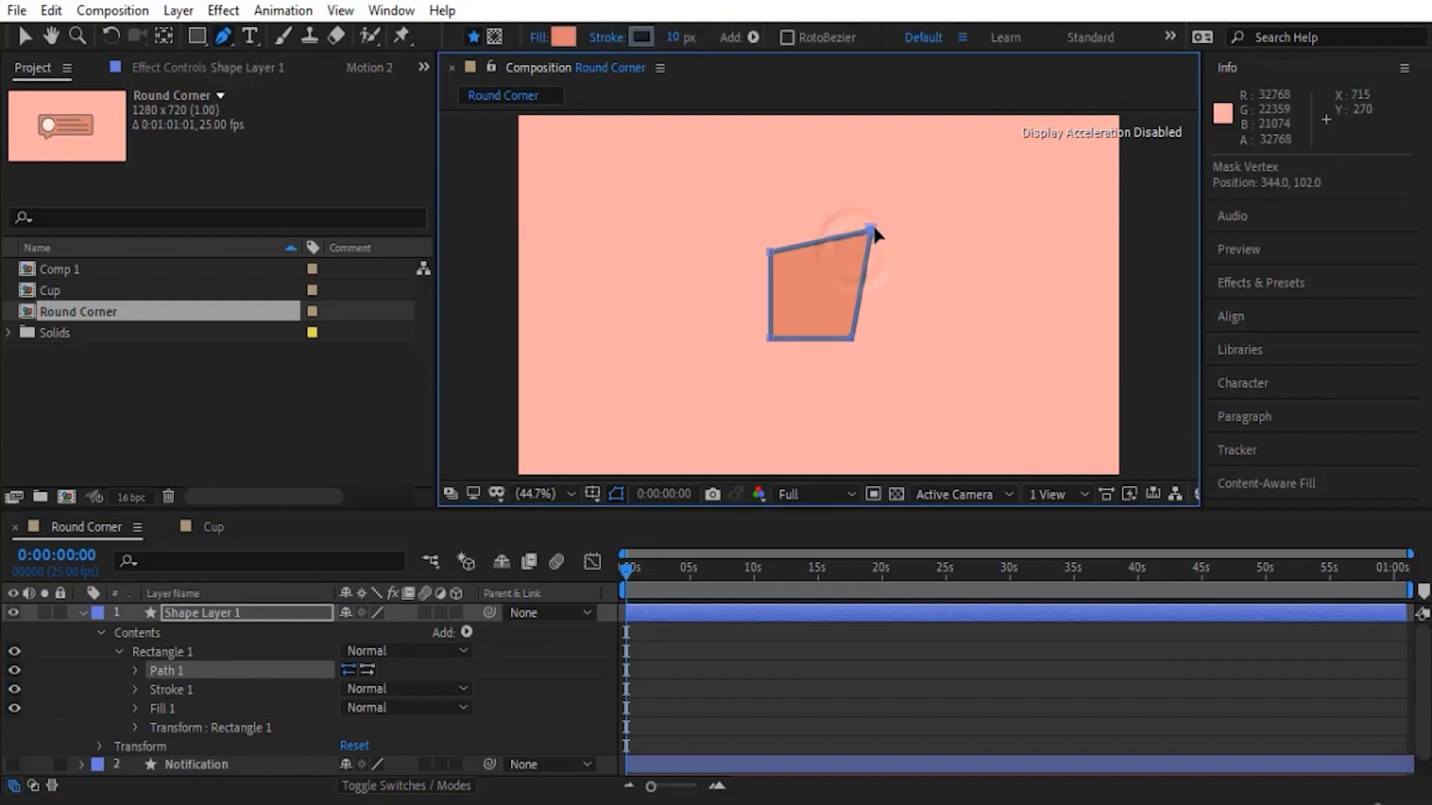
drag(772, 342, 746, 351)
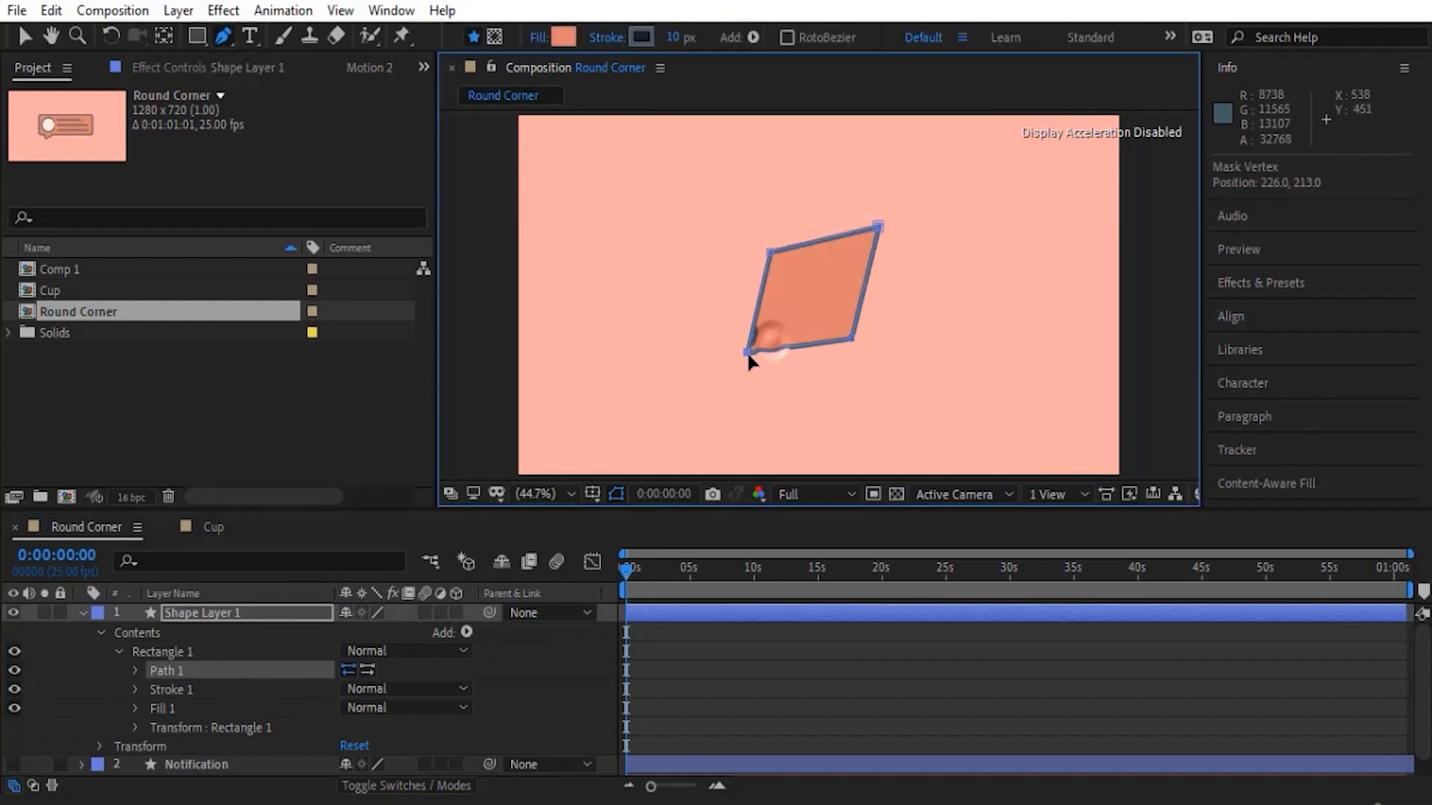
click(105, 697)
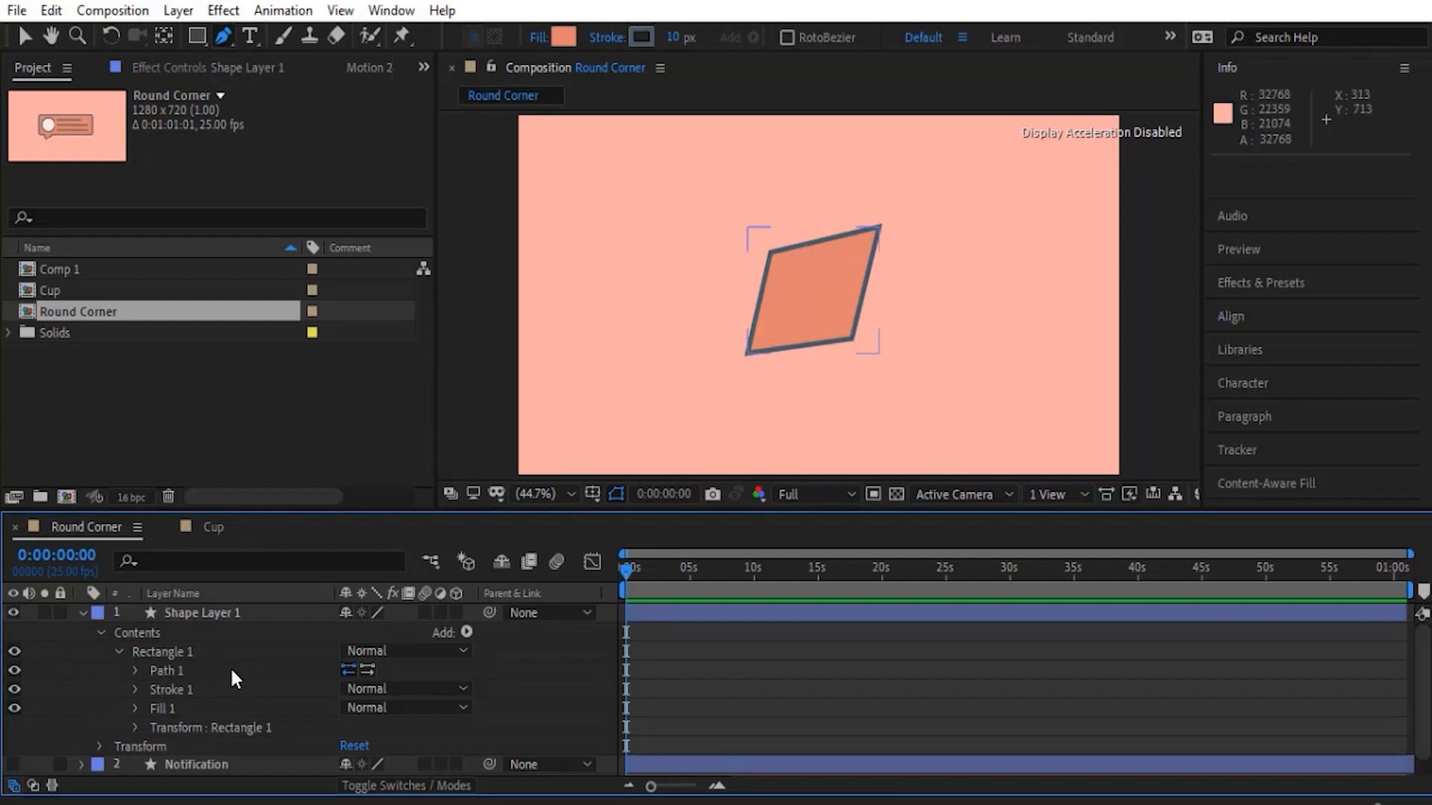
- Look into Path 1's properties, and add a Round Corners operator to the distorted shape with its settings opened
click(137, 670)
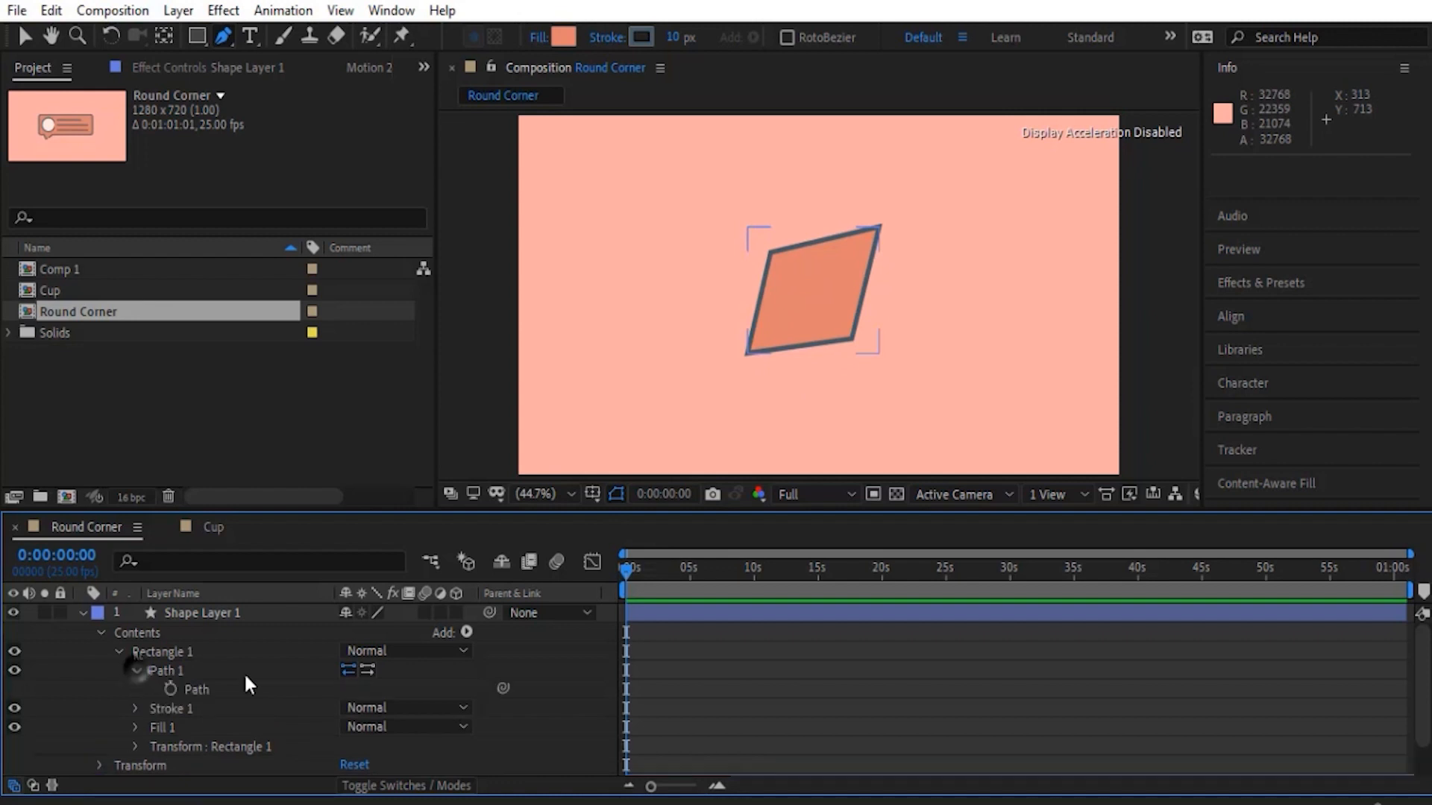
click(137, 670)
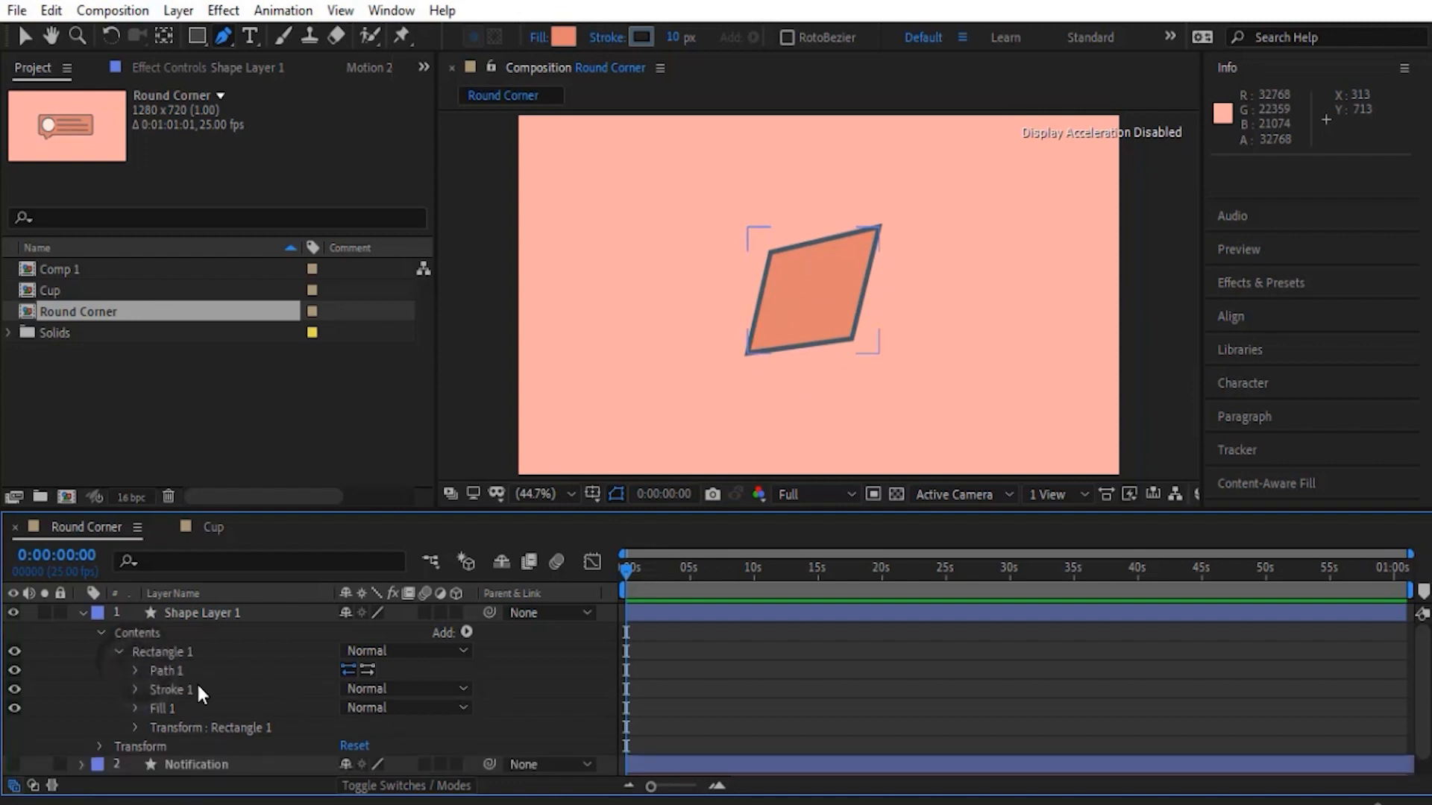
click(460, 635)
click(539, 486)
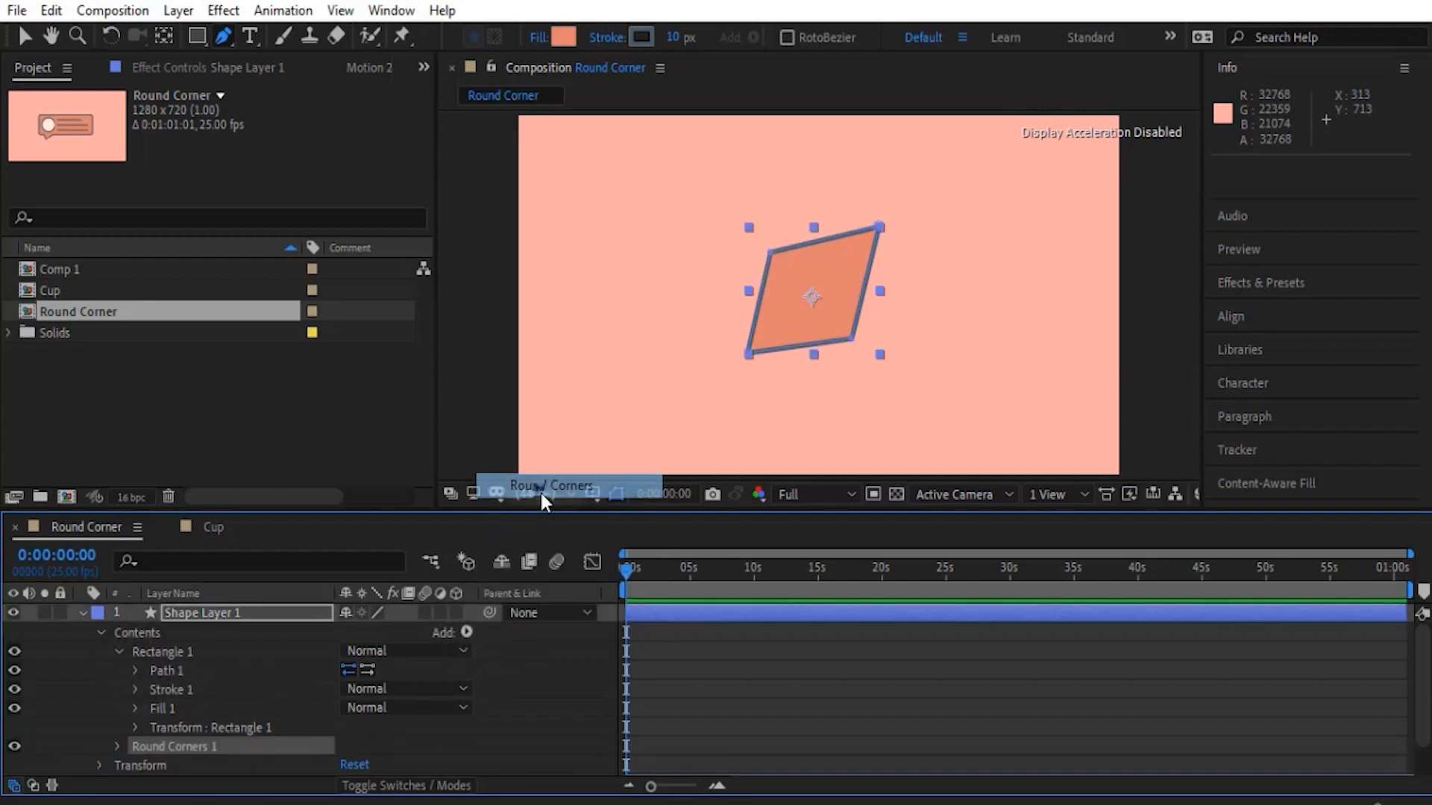
scroll(138, 710, down, 1)
click(119, 709)
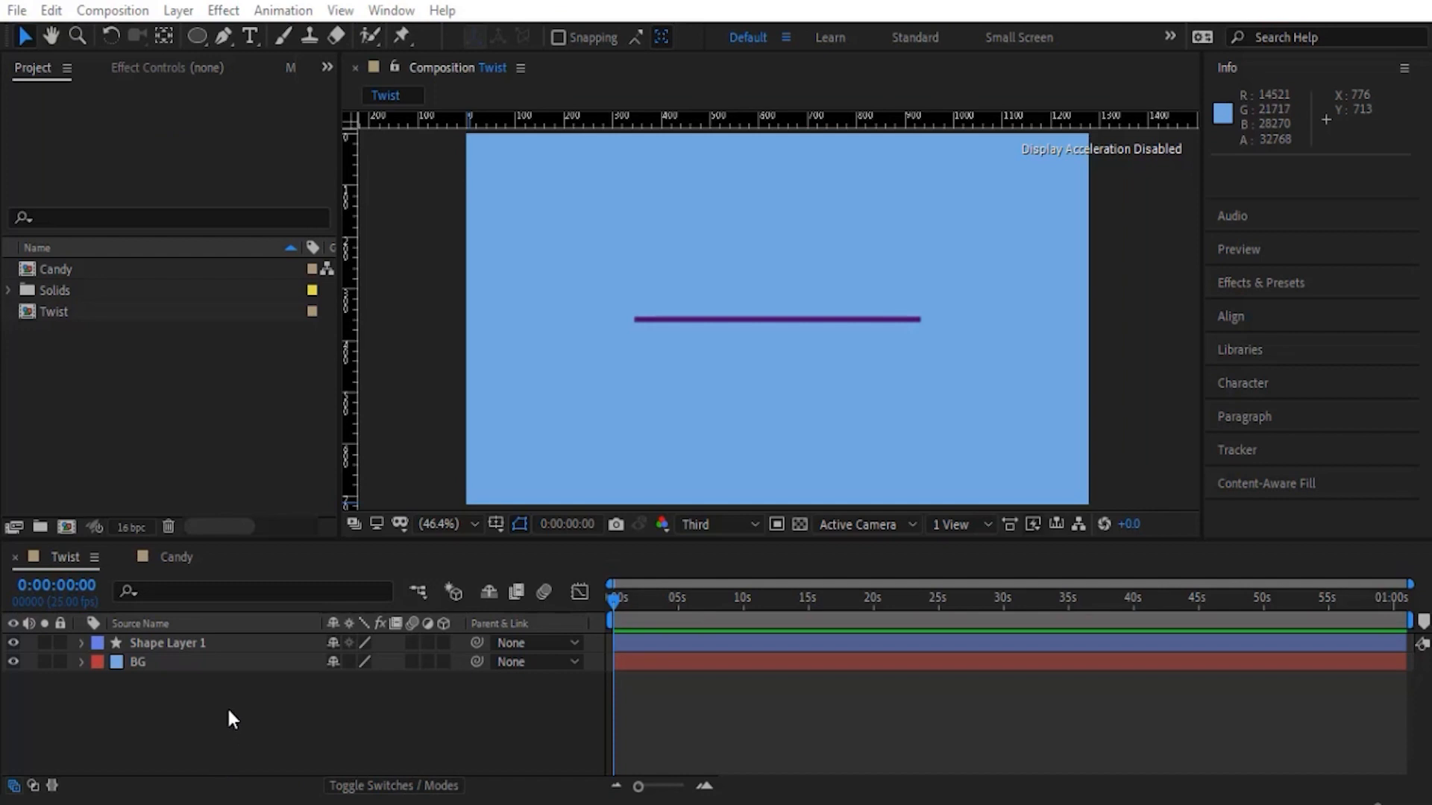
- Add a Twist operator to the horizontal line in Shape Layer 1 of the Twist composition
click(80, 642)
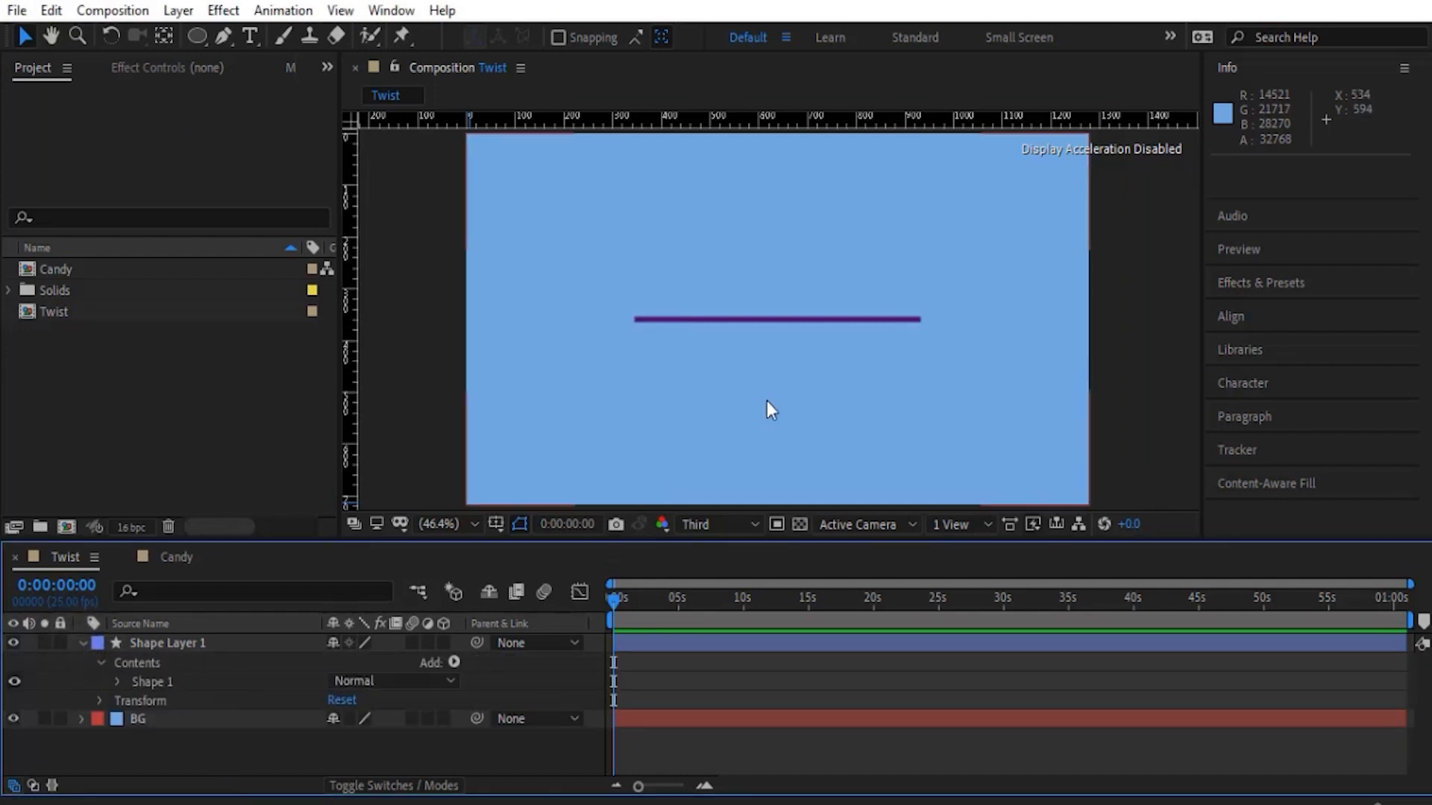
click(456, 661)
click(525, 568)
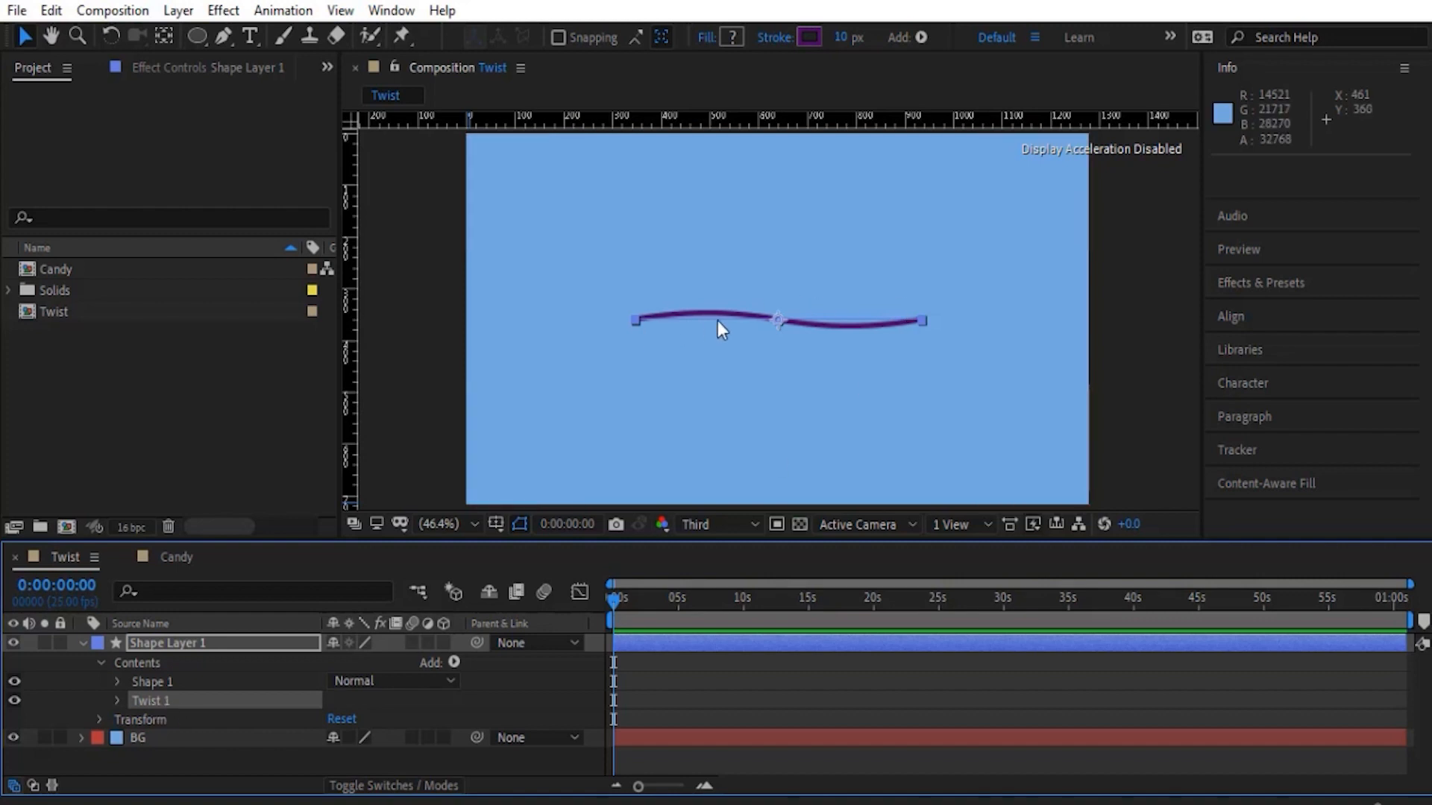
key(F2)
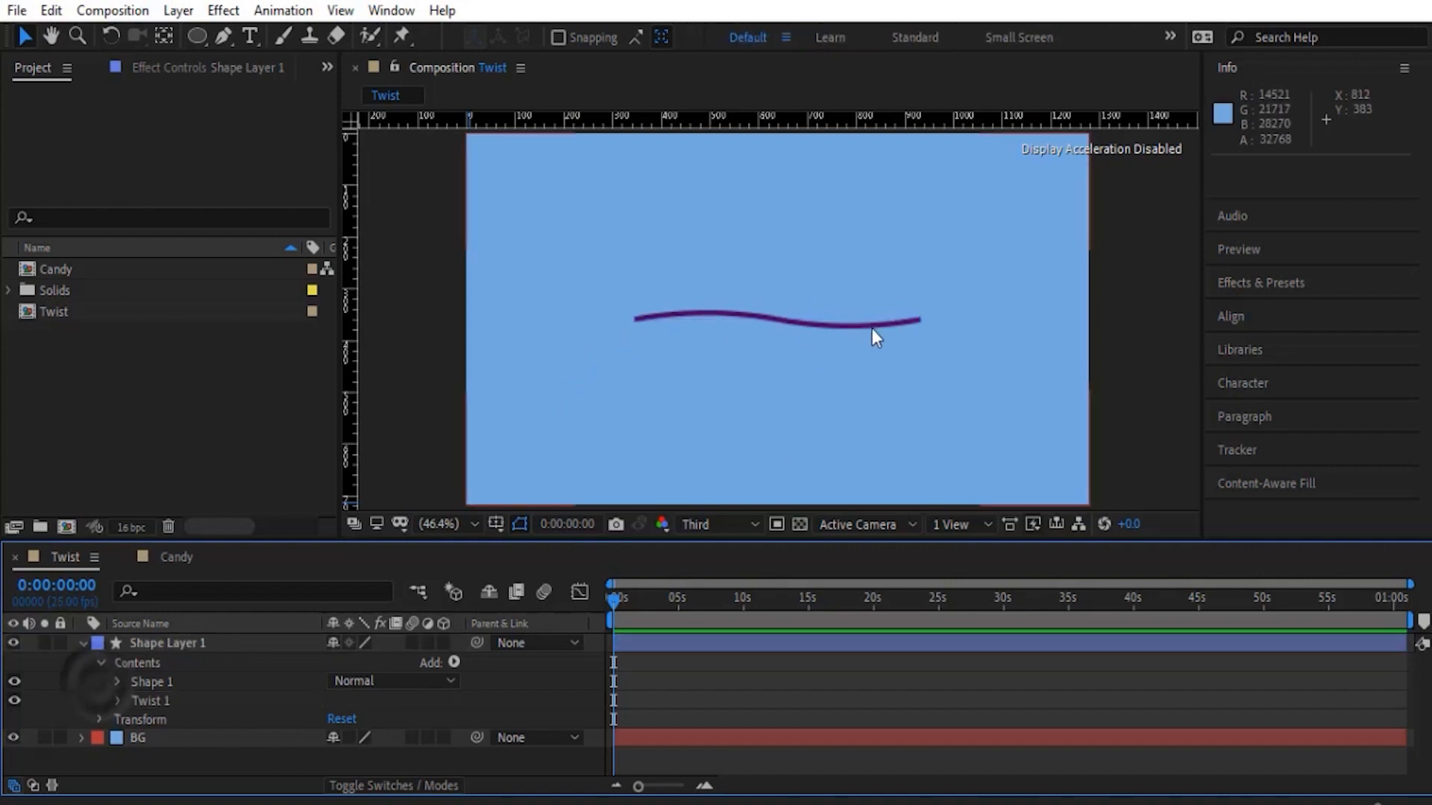
- Raise the Twist Angle to 744 to wind the line into a spiral
click(117, 701)
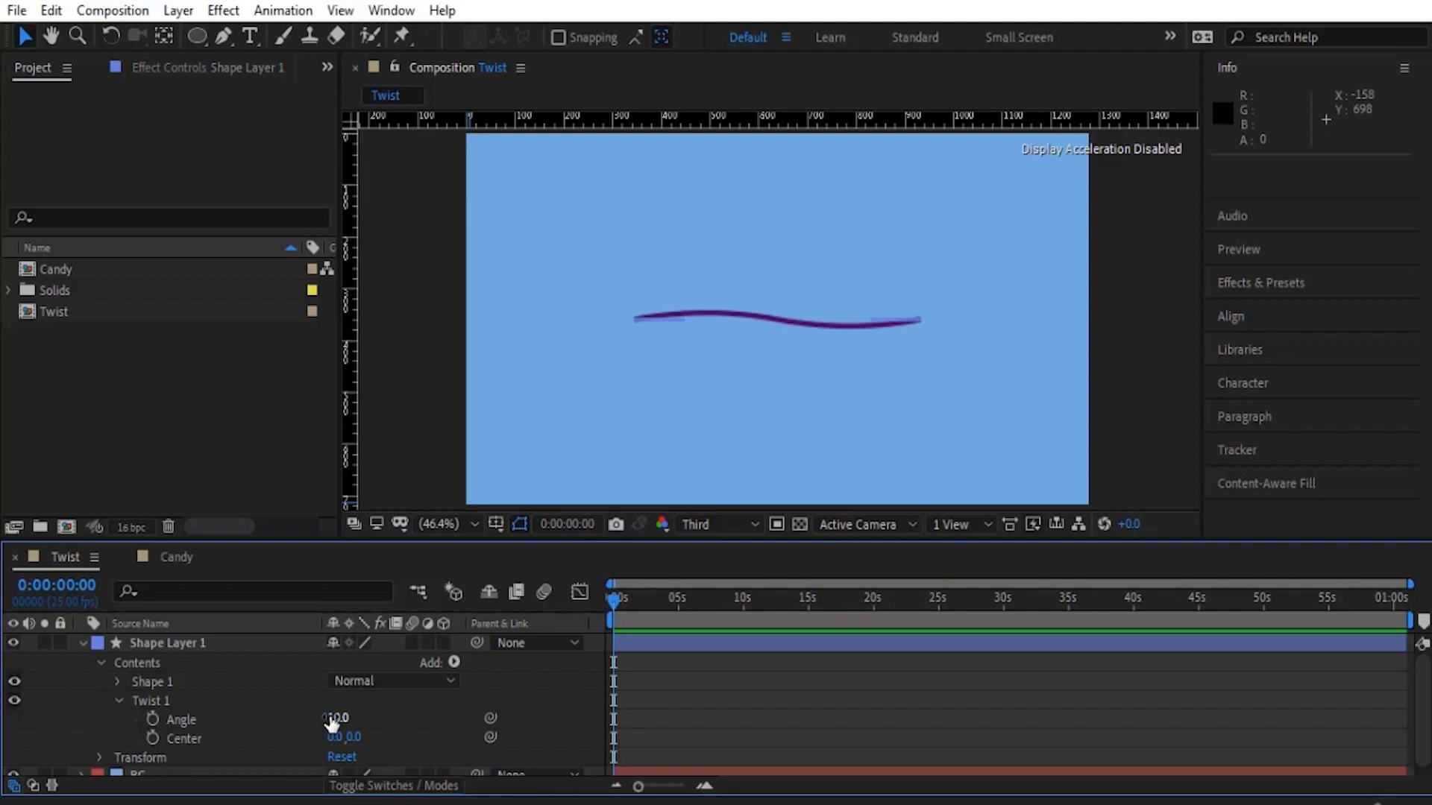
drag(337, 717, 363, 717)
drag(411, 717, 1089, 708)
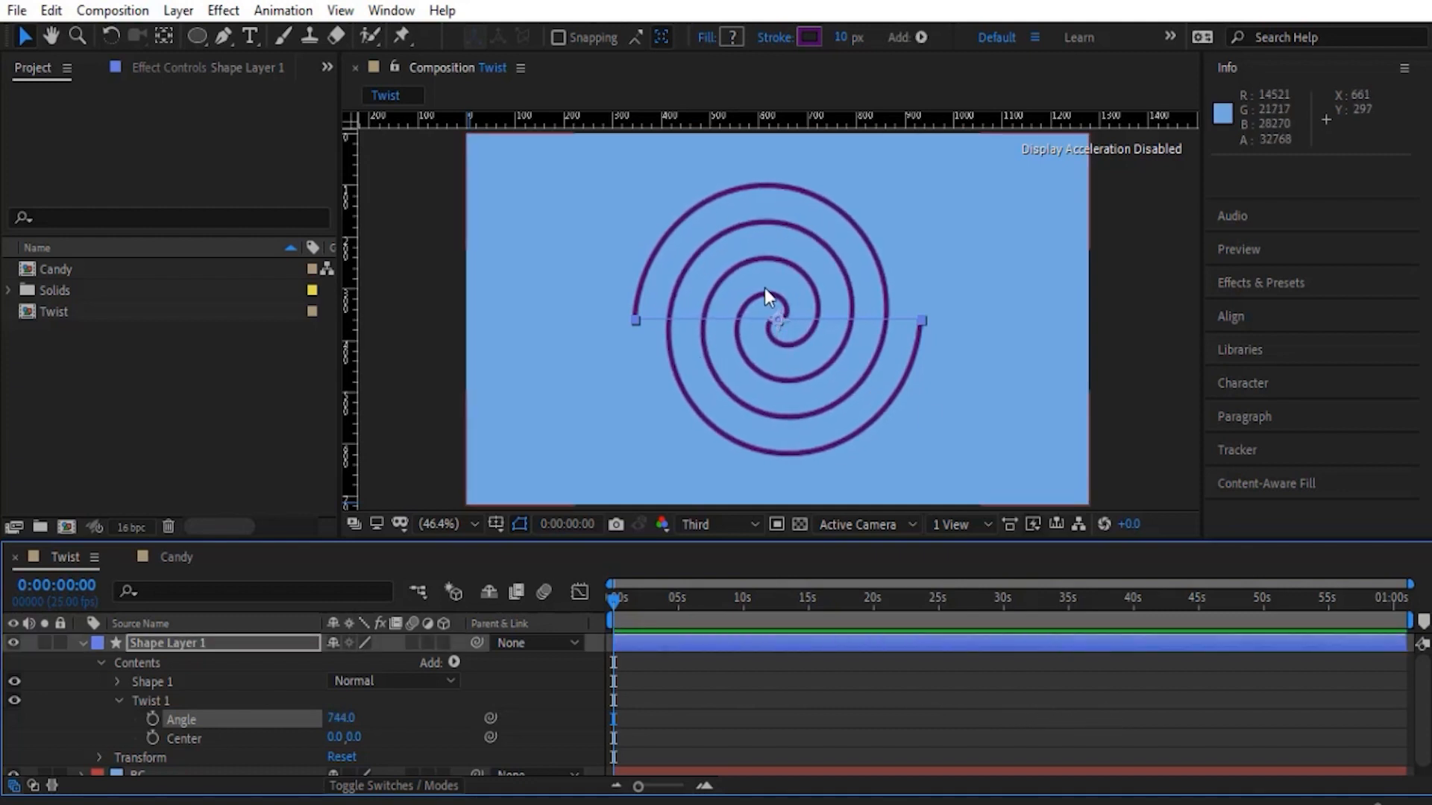
- Shift the Twist's Center X to 308 and reduce its Angle to 619
click(192, 738)
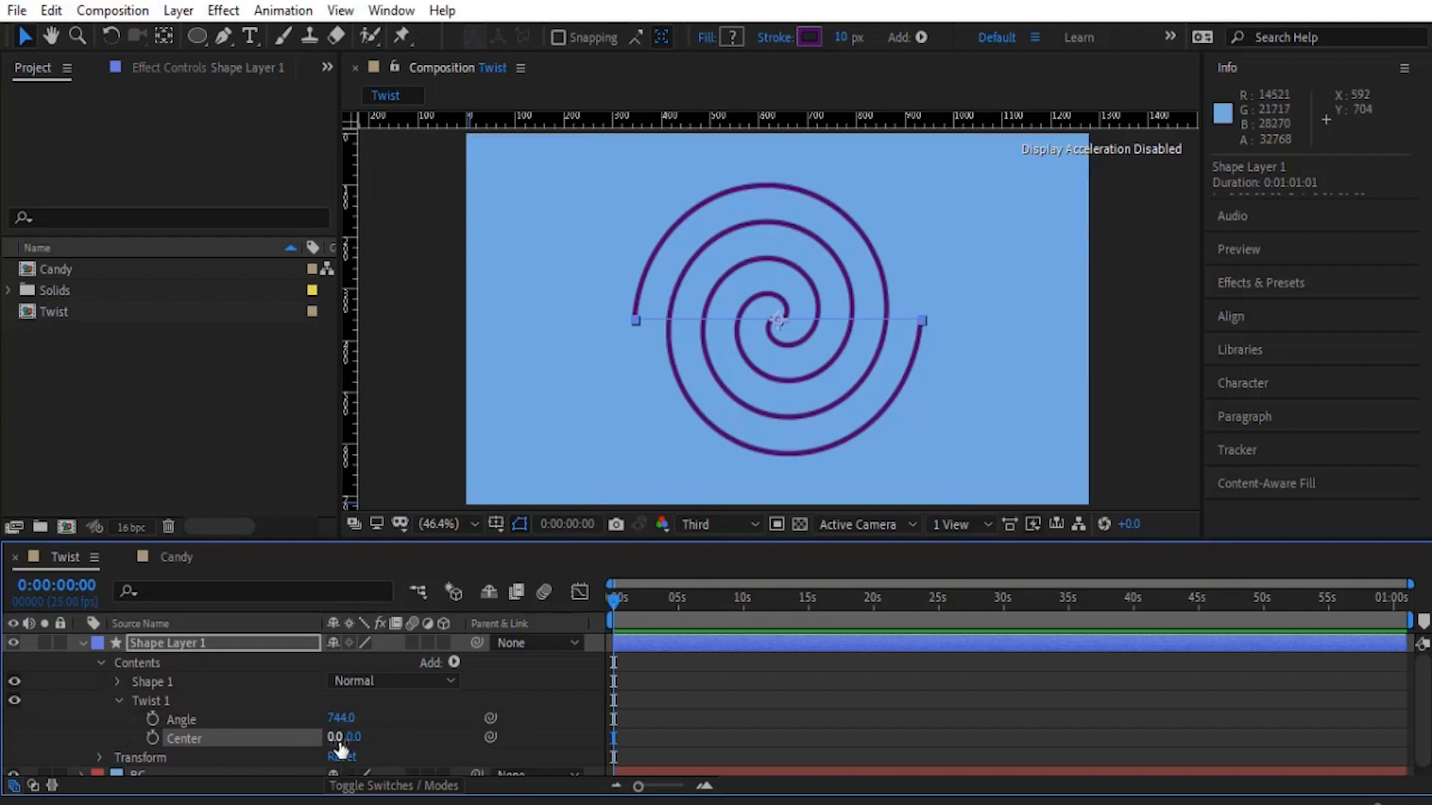
drag(335, 737, 694, 773)
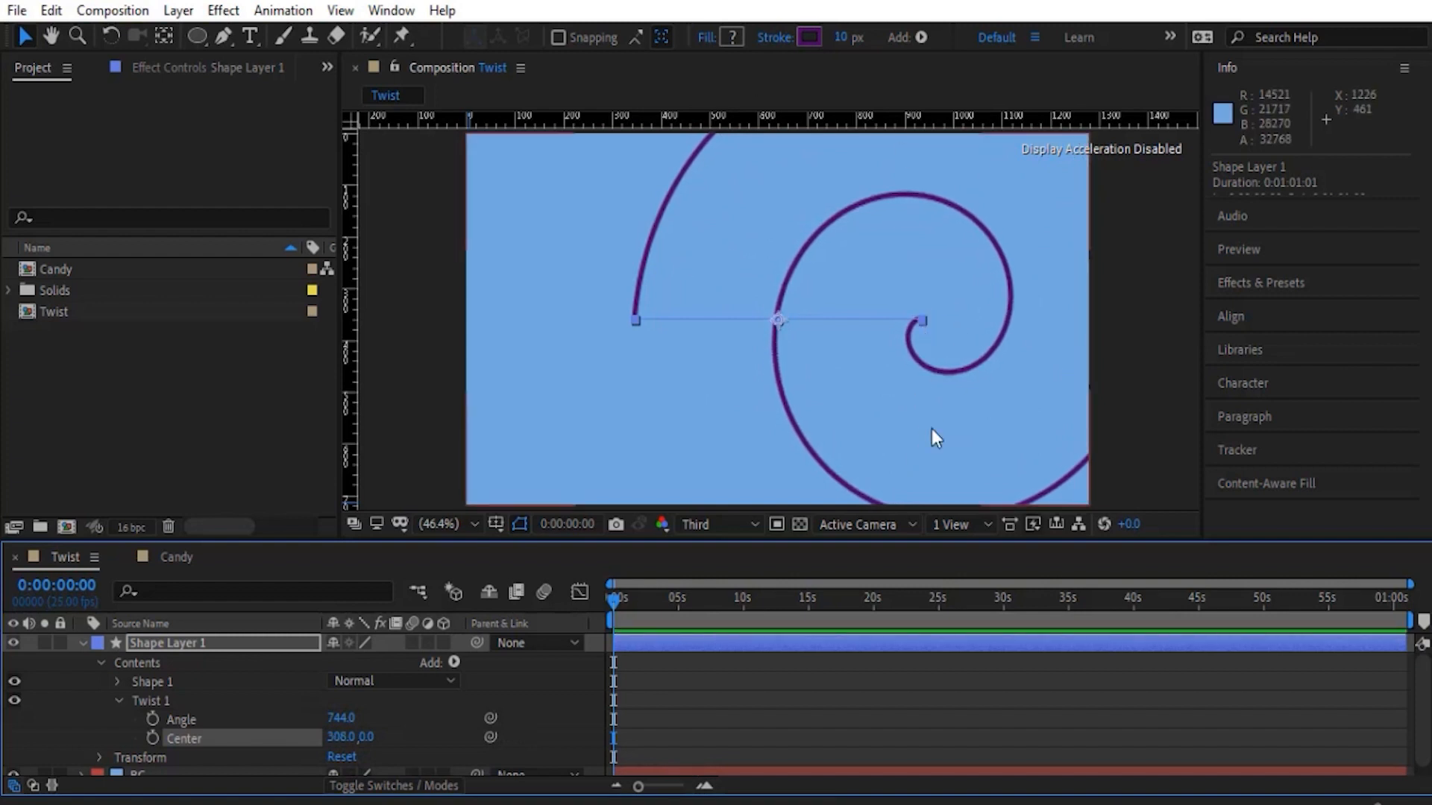
drag(341, 717, 213, 735)
- Move the end point of the twisted line inward, then lower the Twist's Center X and raise its Angle to form concentric turns
key(g)
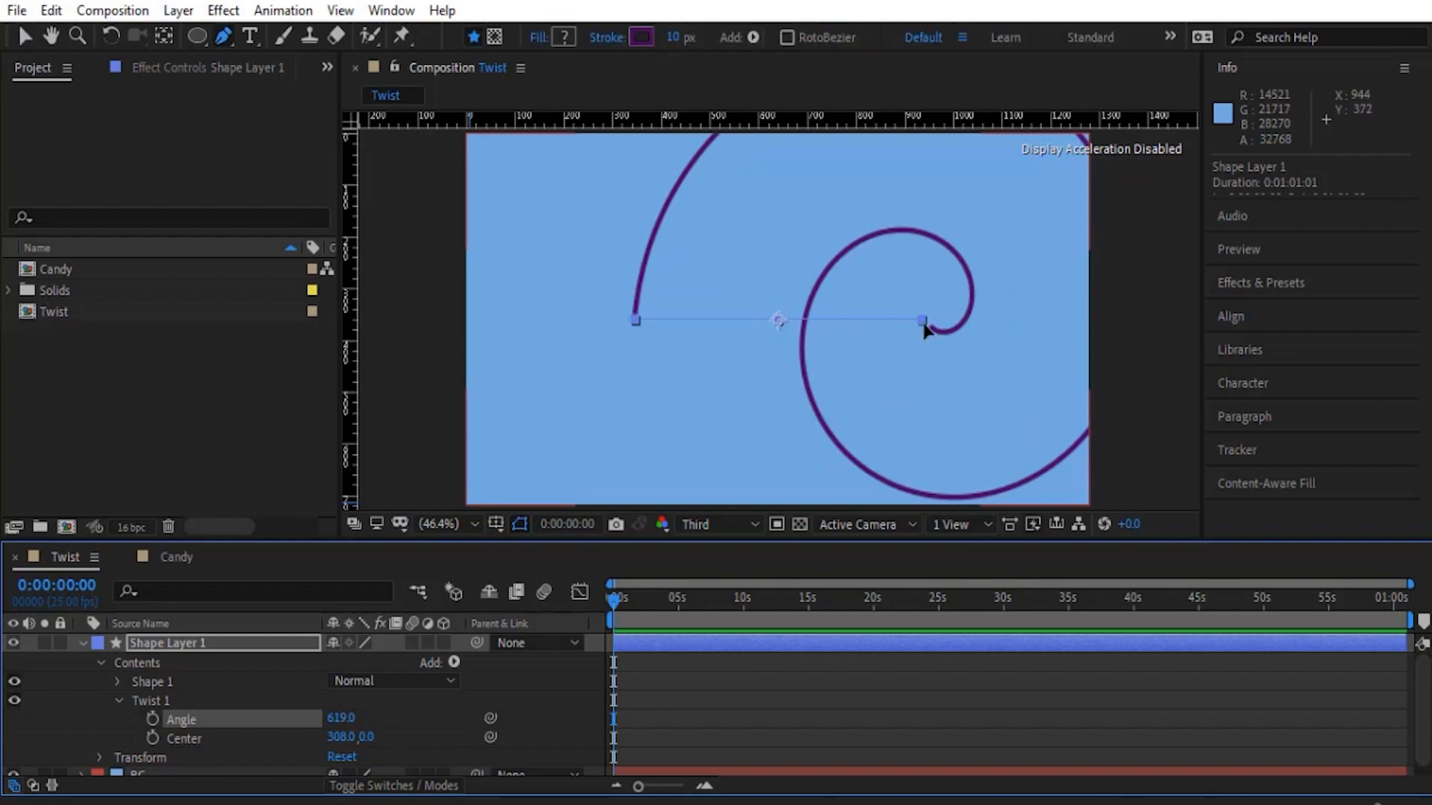
drag(924, 322, 722, 321)
drag(341, 737, 251, 738)
drag(337, 718, 1410, 733)
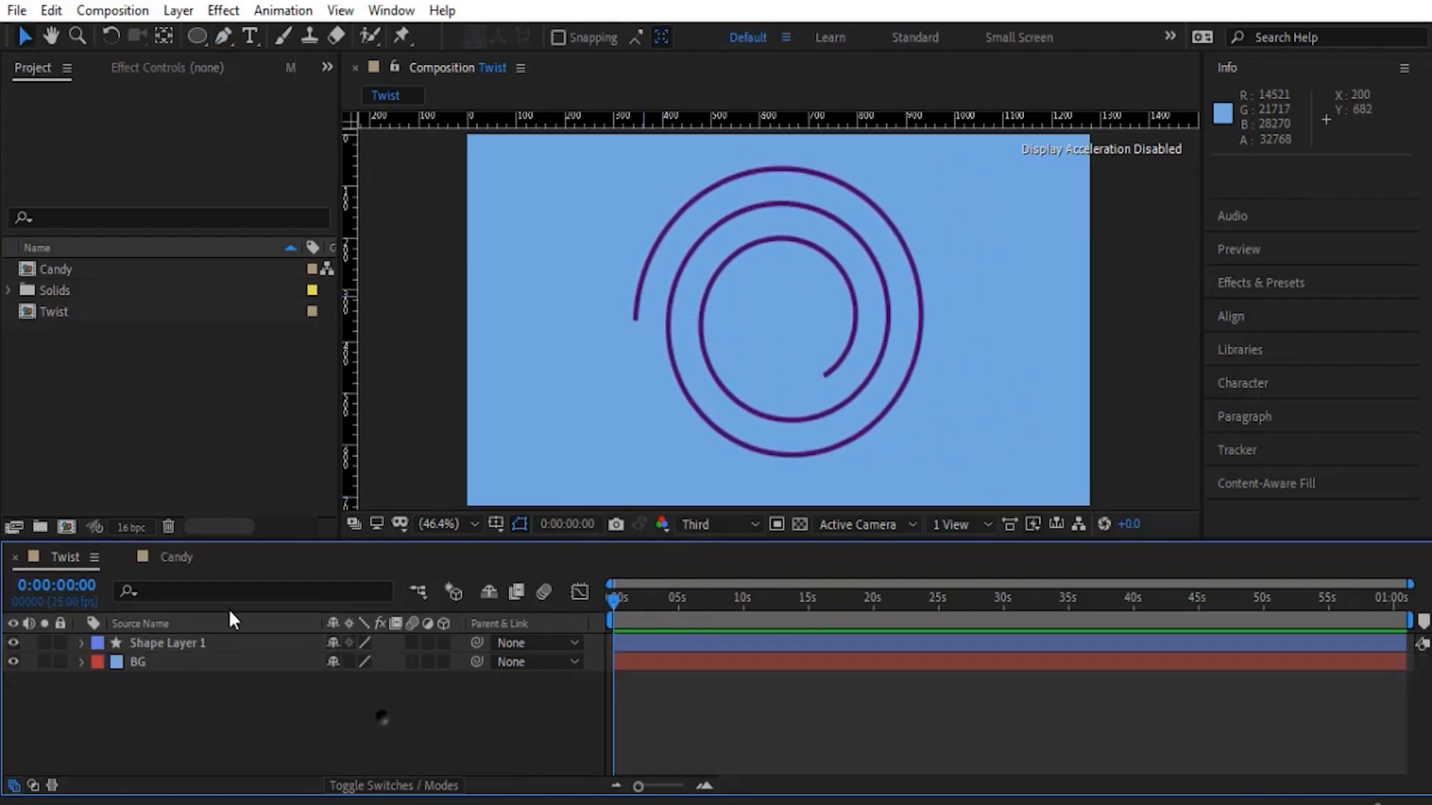
- Open the Candy composition, hide the Candy 2 layer and select the Candy layer
click(179, 560)
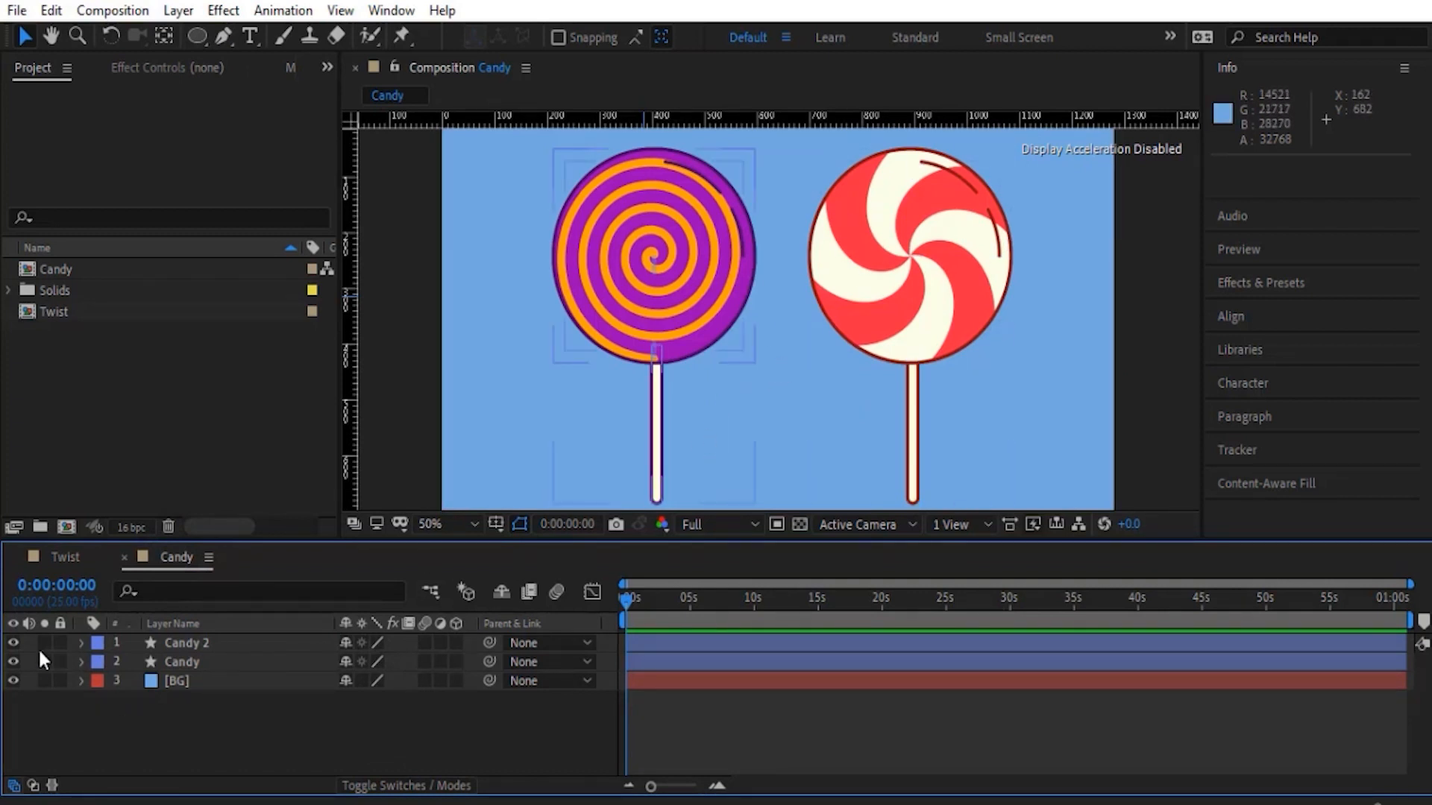
click(14, 643)
click(181, 661)
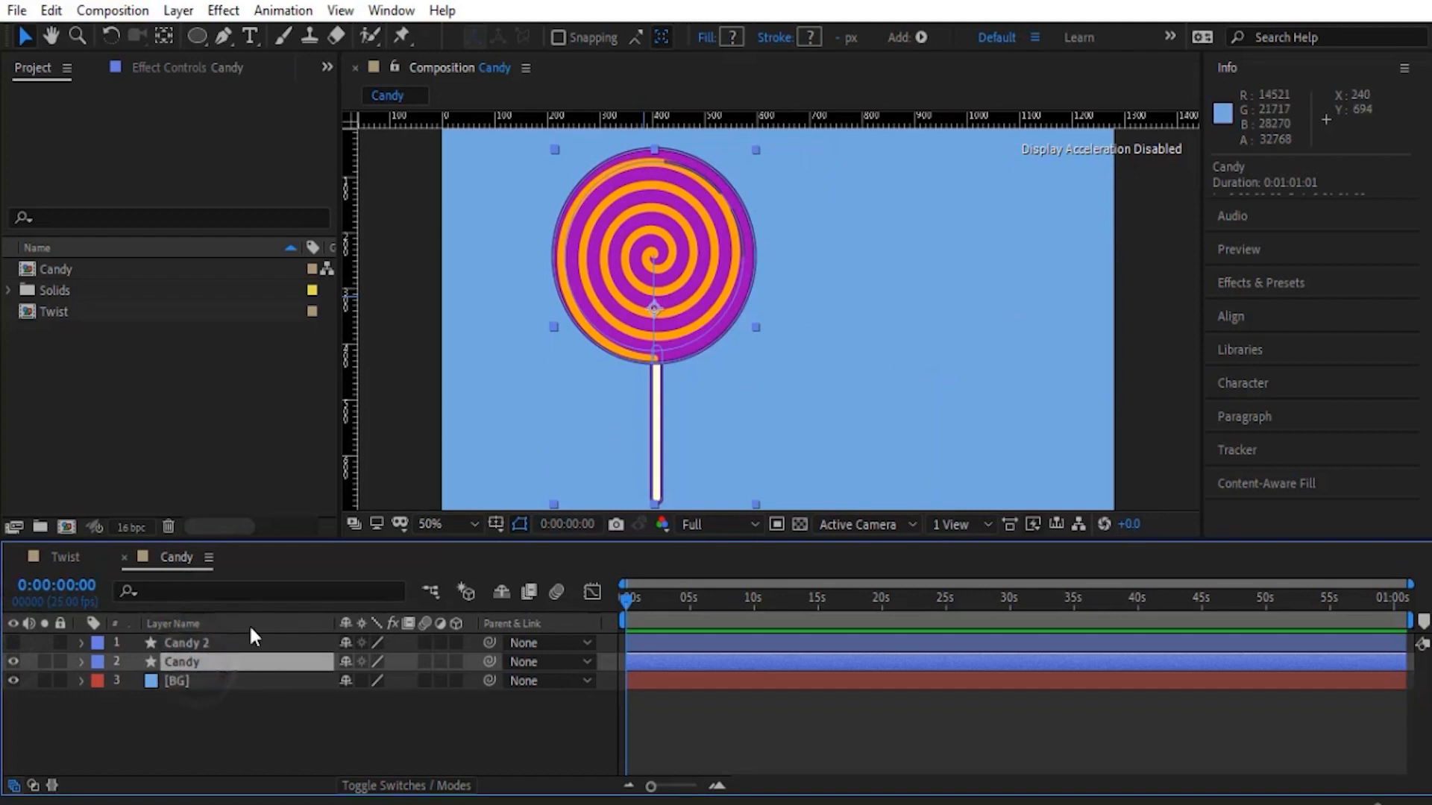
- Delete the Twist 2 operator from Group 1 in the Candy layer's Candy Group, leaving the orange line straight
click(81, 662)
click(100, 682)
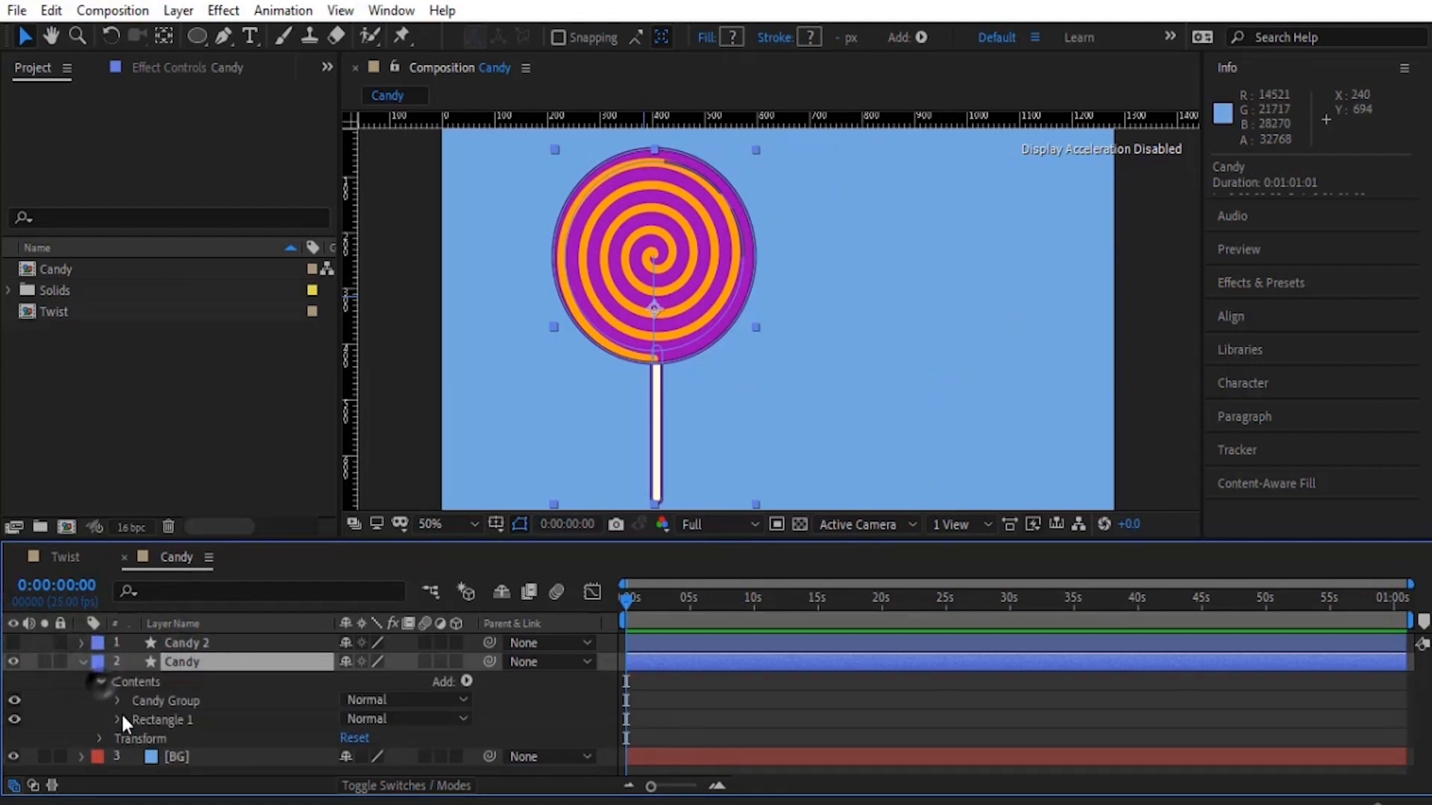
click(117, 701)
click(136, 728)
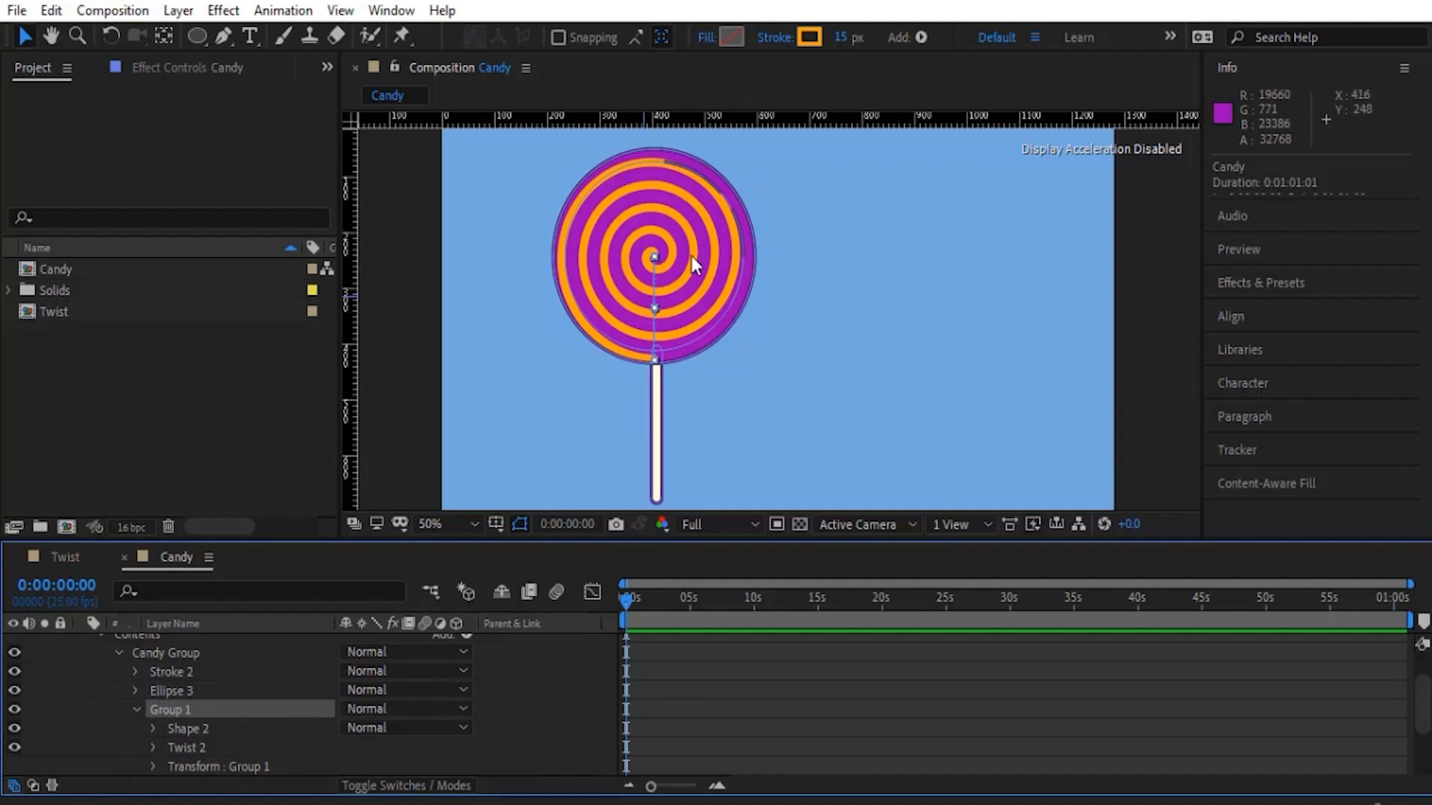
click(195, 748)
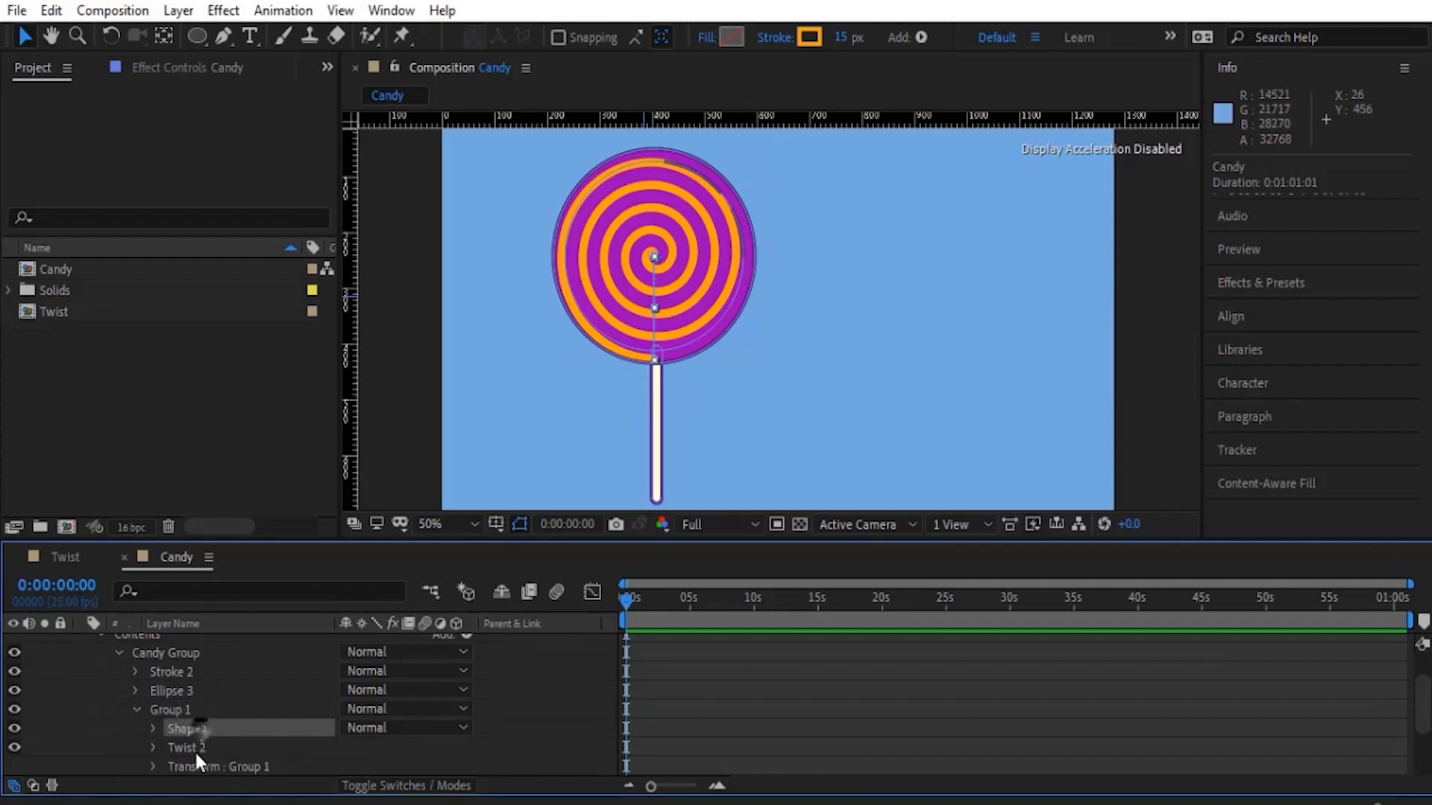
click(13, 747)
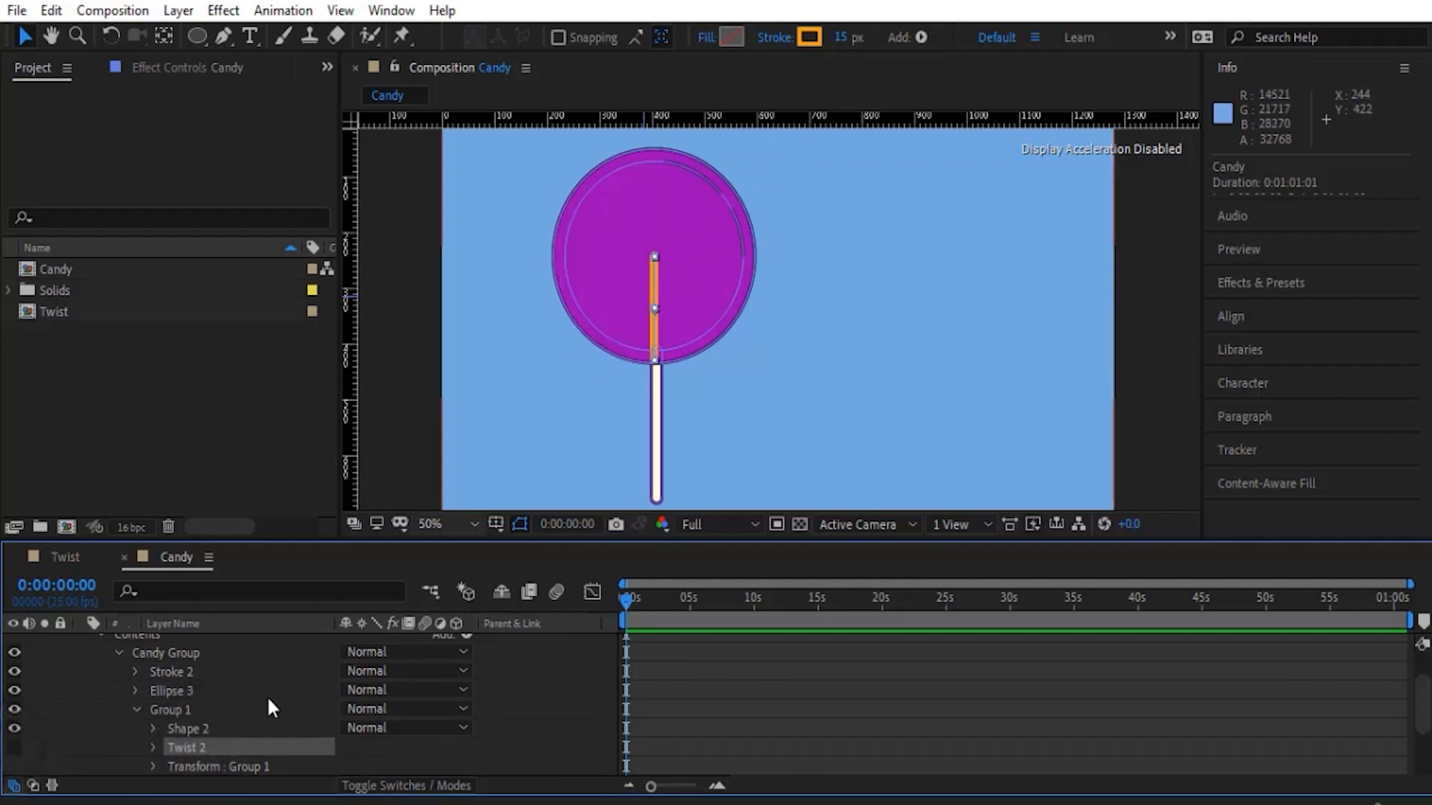
key(Delete)
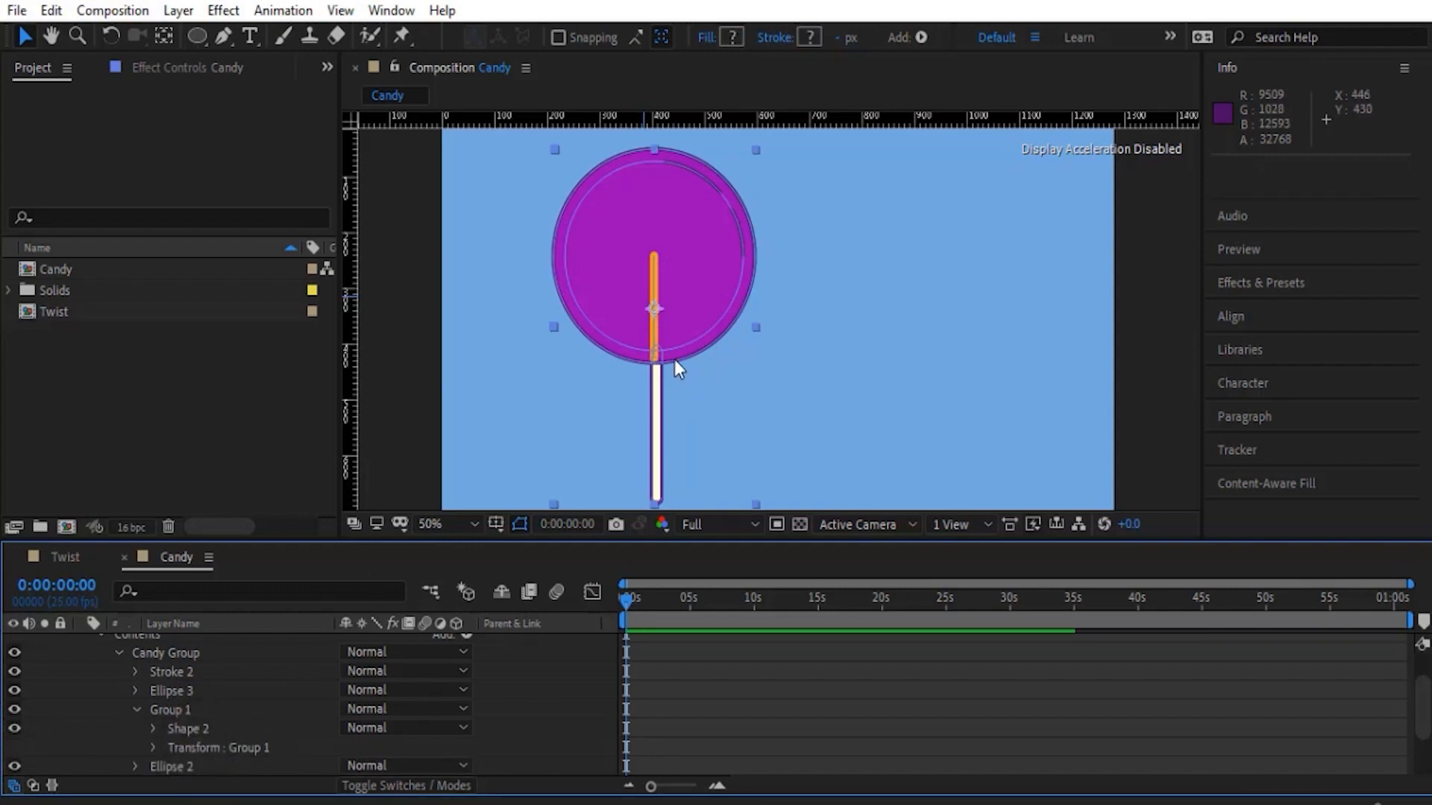
- Add a Twist operator to Group 1 of the Candy layer and expand its settings
key(period)
key(h)
drag(556, 374, 682, 393)
key(v)
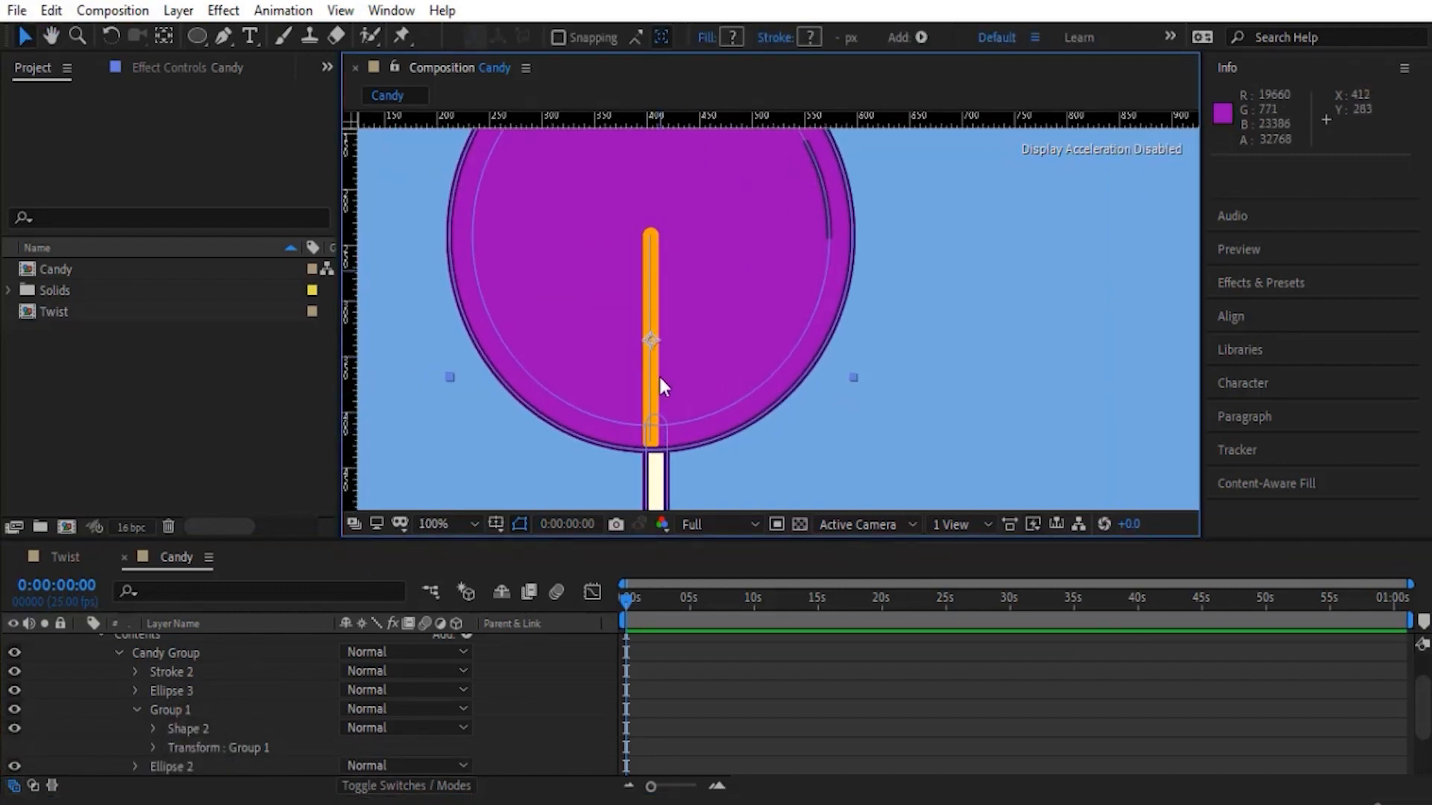
key(comma)
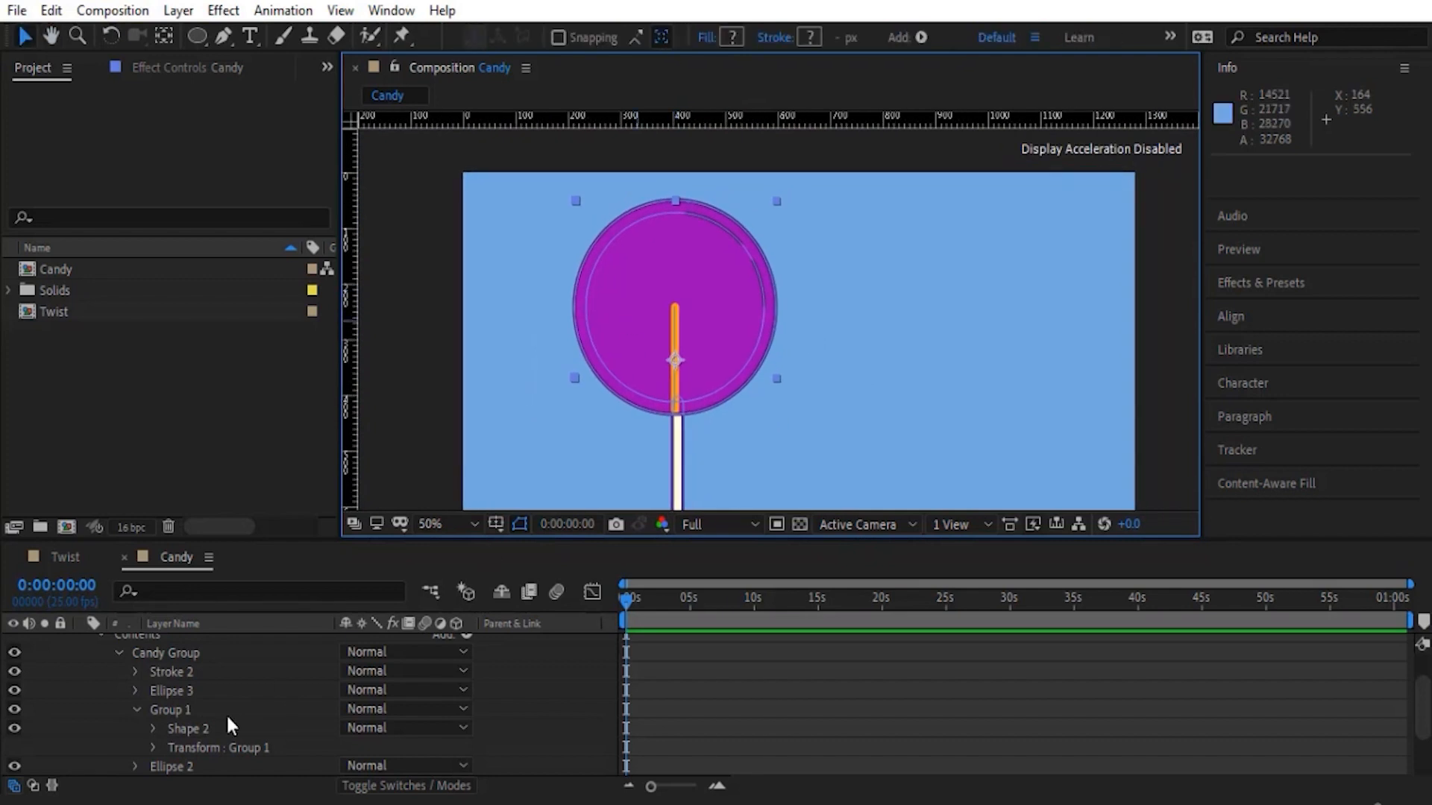
click(186, 711)
scroll(477, 675, up, 2)
click(470, 681)
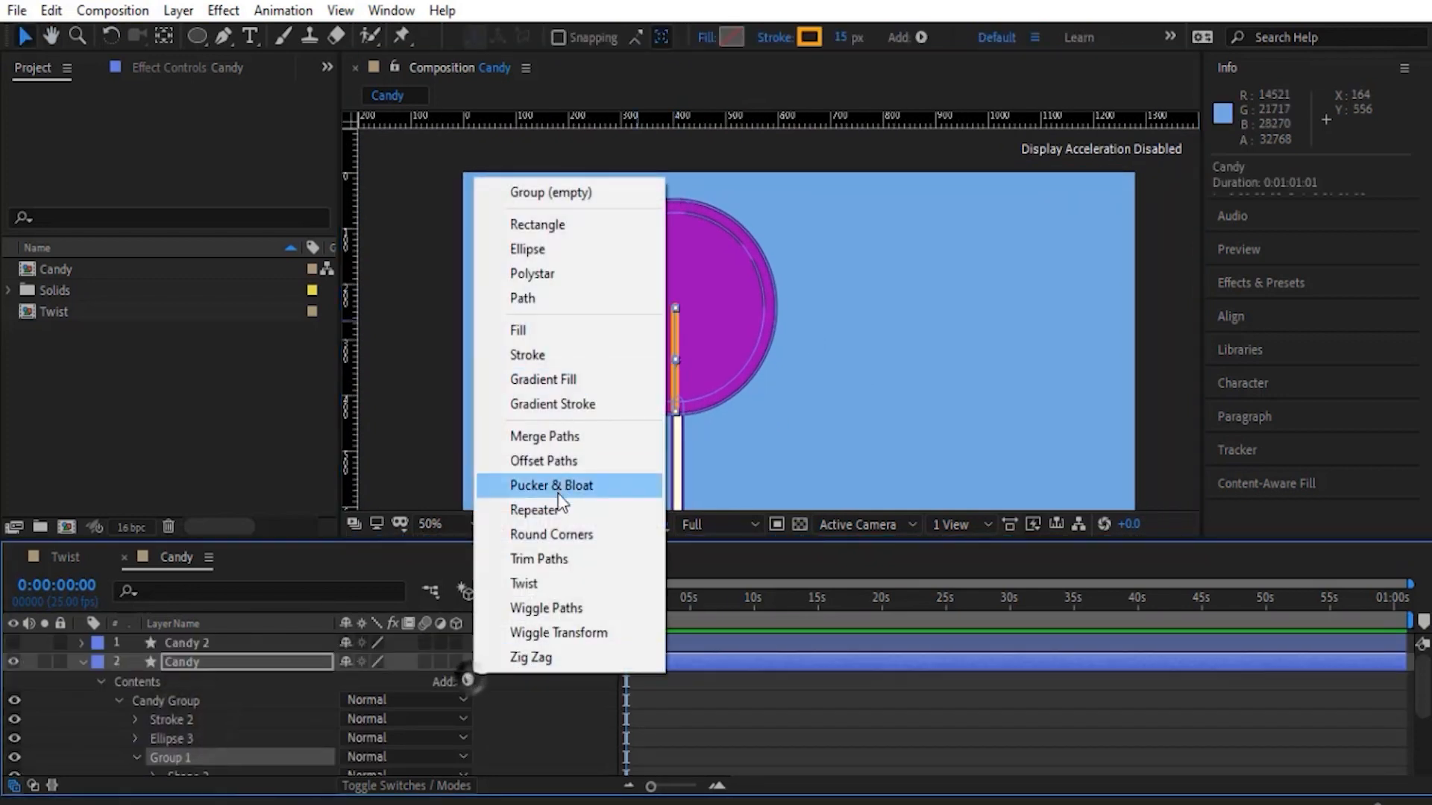
click(549, 582)
click(155, 709)
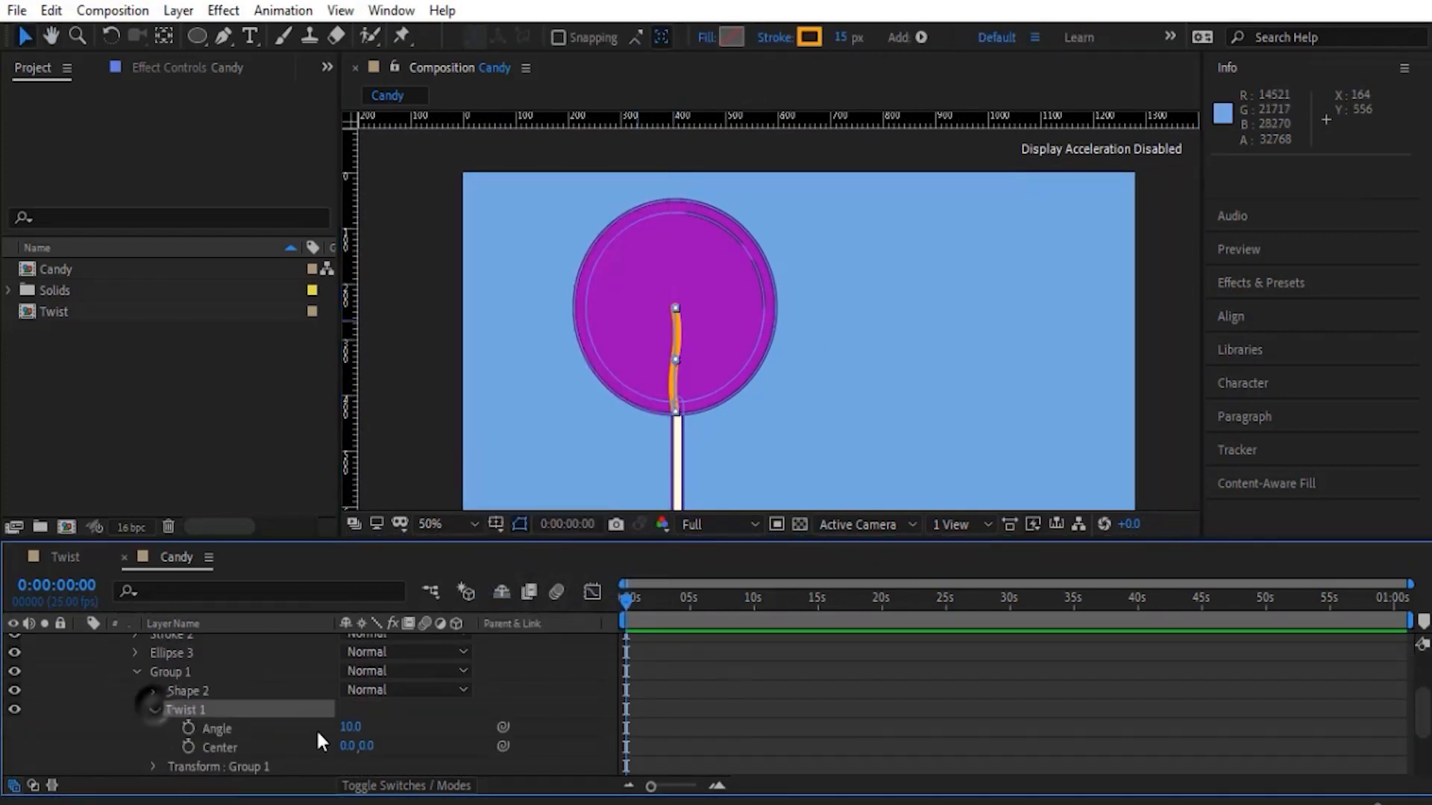
- Set the new Twist's Angle to 288 and its Center Y to 91 so the line curls from its upper end
drag(351, 727, 667, 373)
key(ctrl+z)
scroll(668, 373, up, 2)
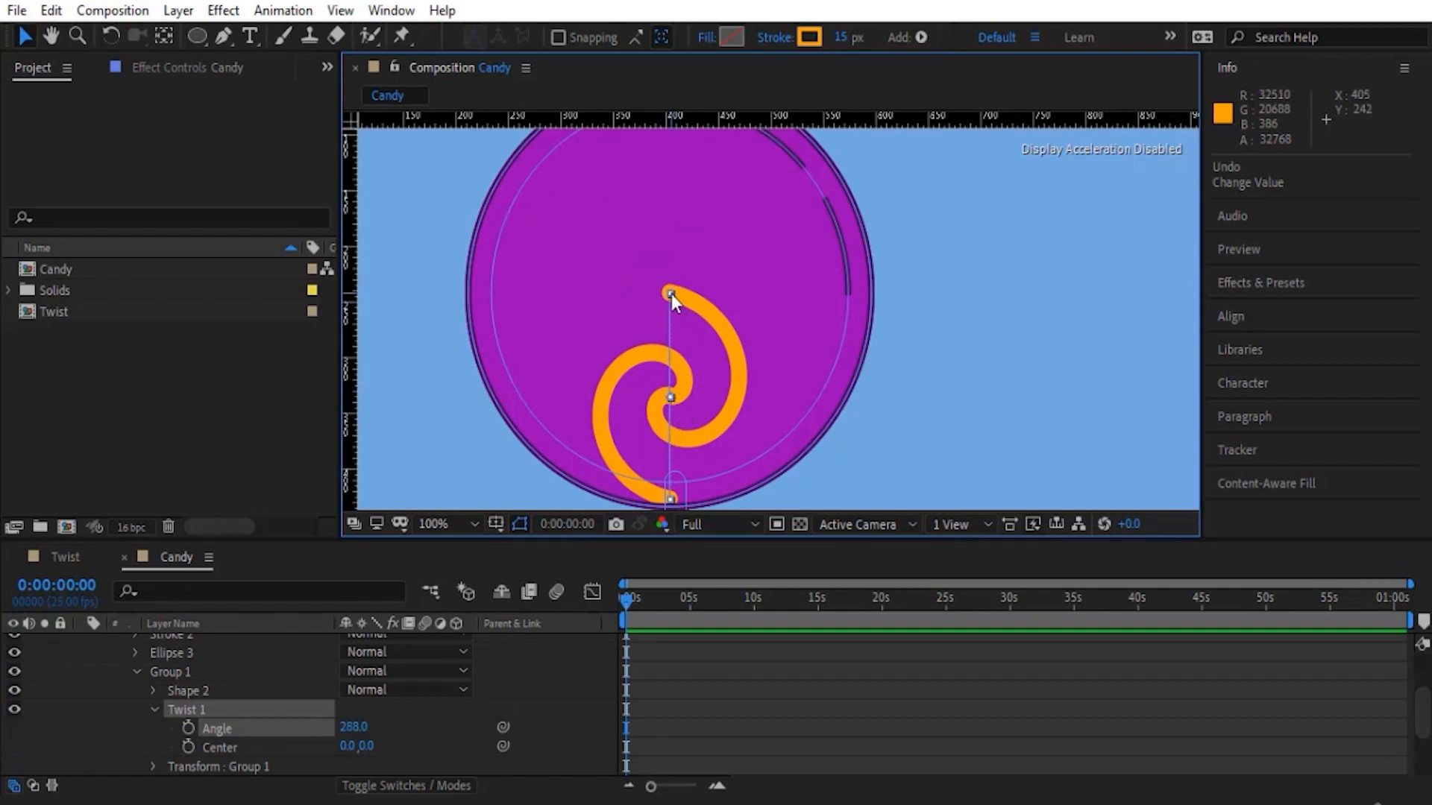
drag(371, 748, 486, 724)
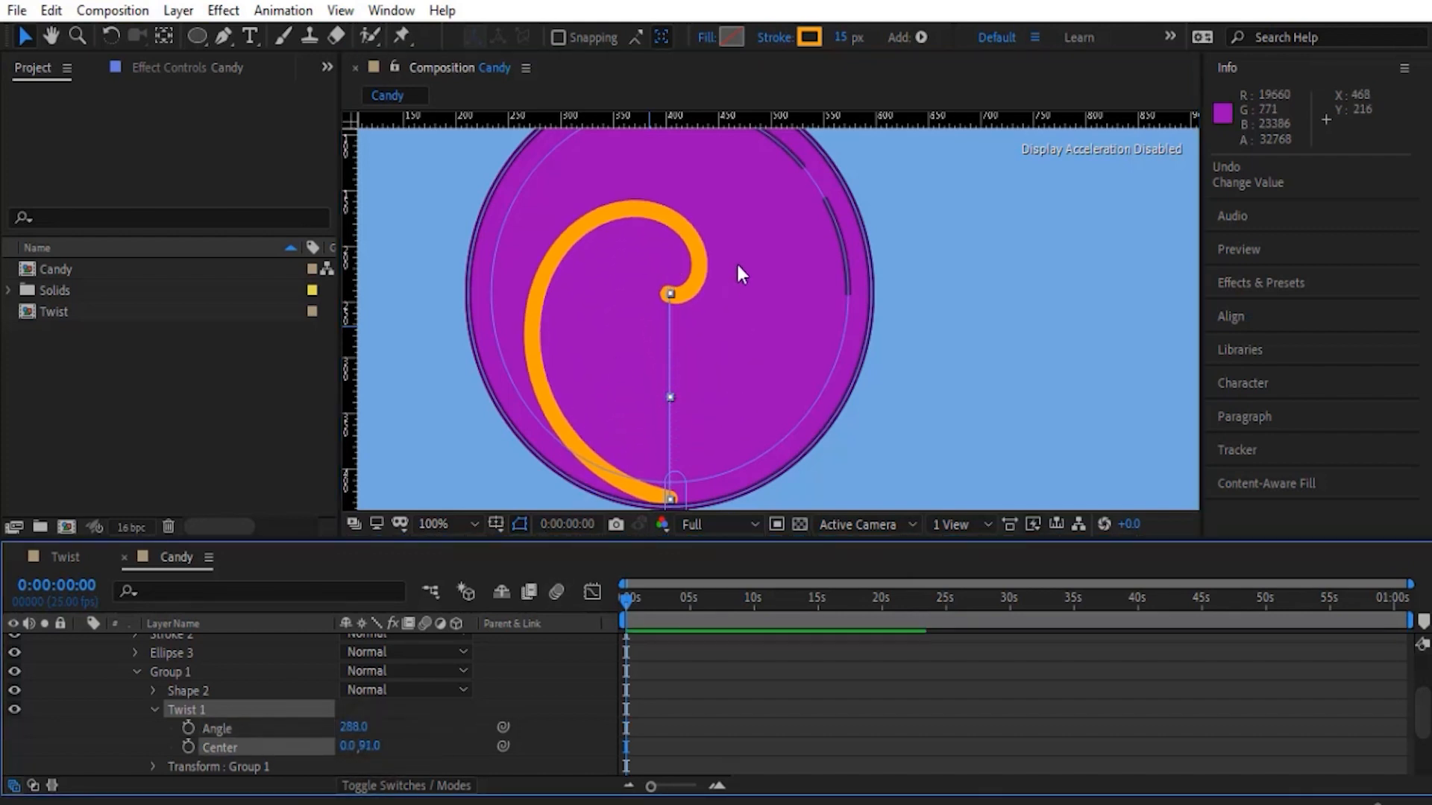
- Raise the Twist's Angle to 1617 and adjust its Center to -7, 94.5 to fill the lollipop with a spiral
key(comma)
drag(365, 727, 273, 752)
key(period)
key(comma)
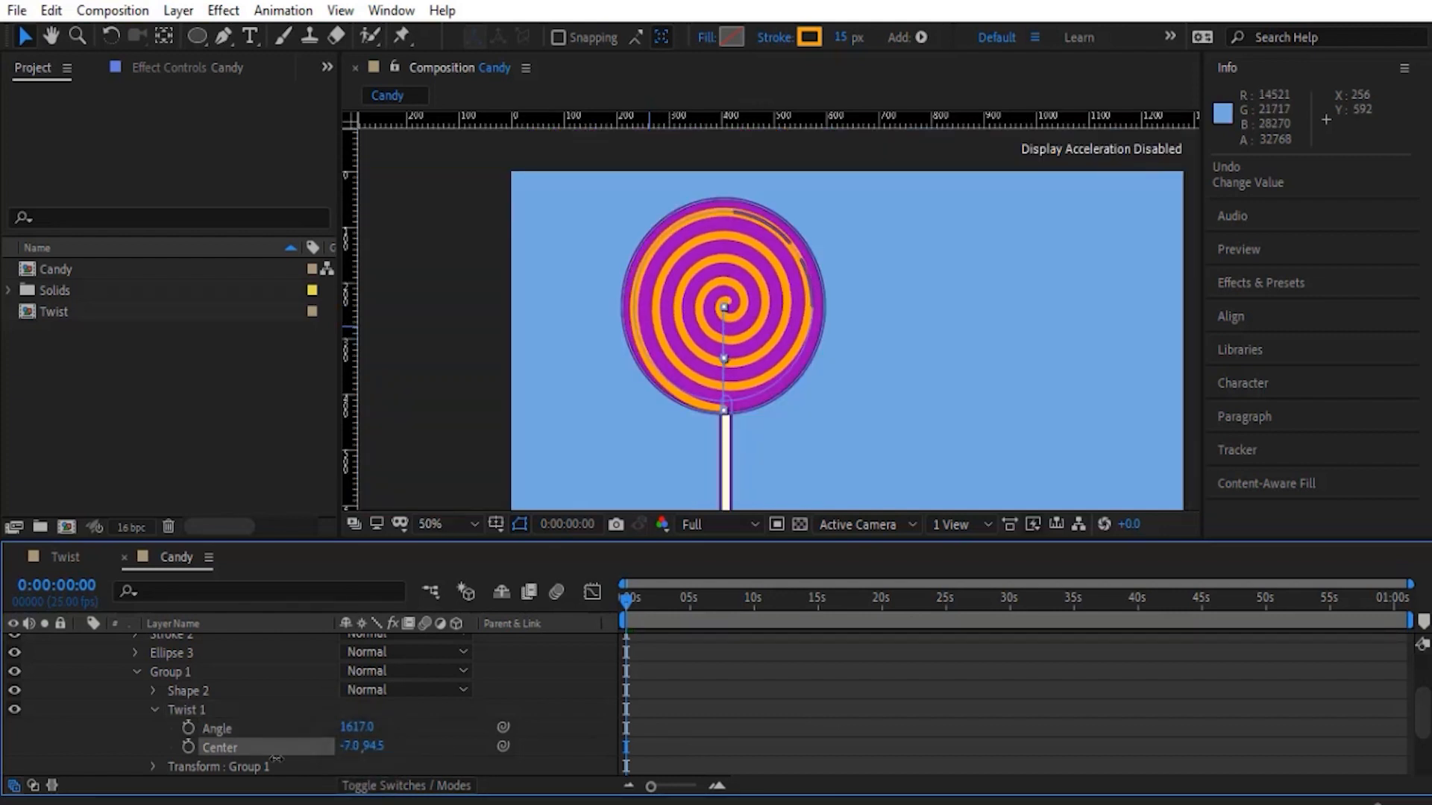
click(128, 720)
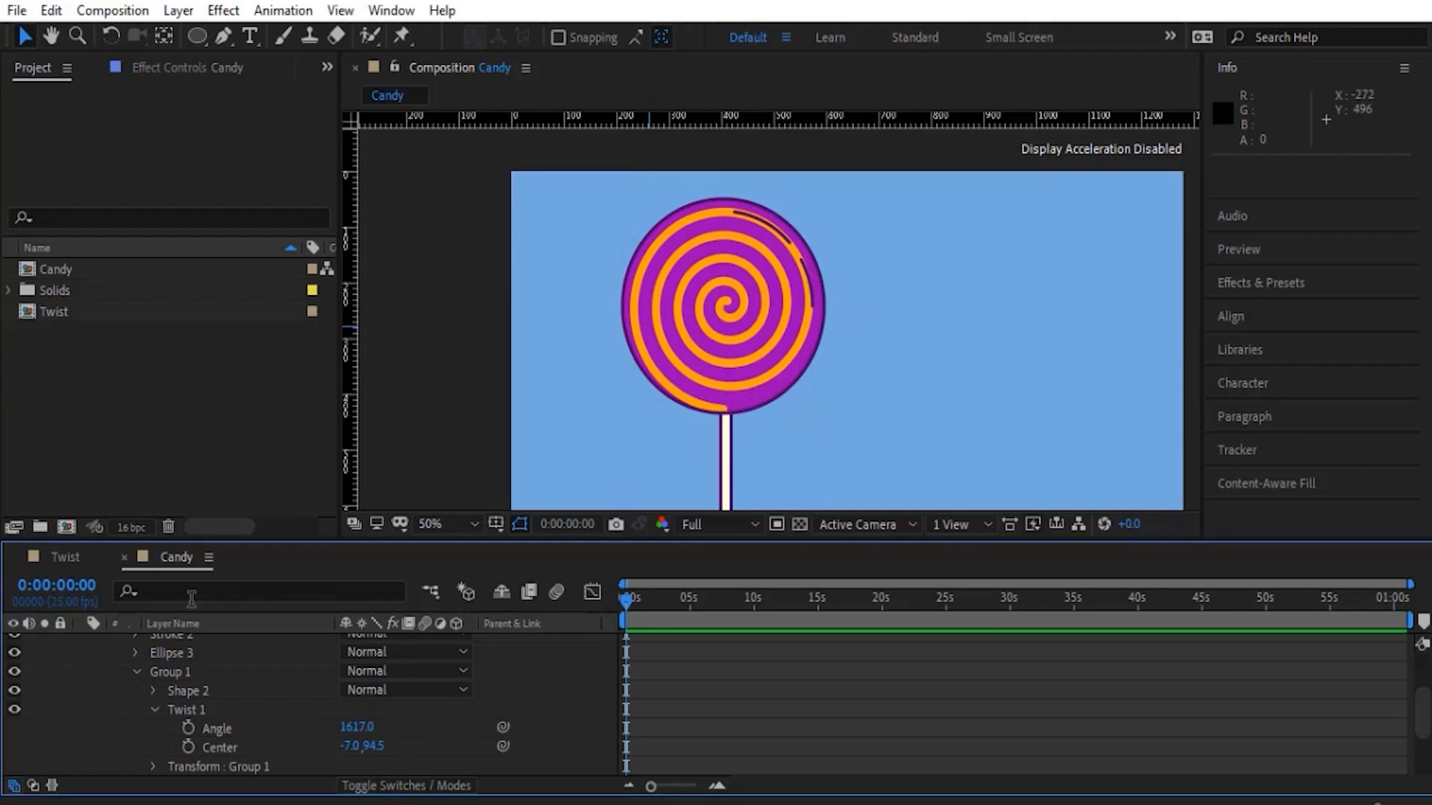
- Show the Candy 2 layer again and expand its Candy Group down to the contents of the Peac group
scroll(126, 705, up, 4)
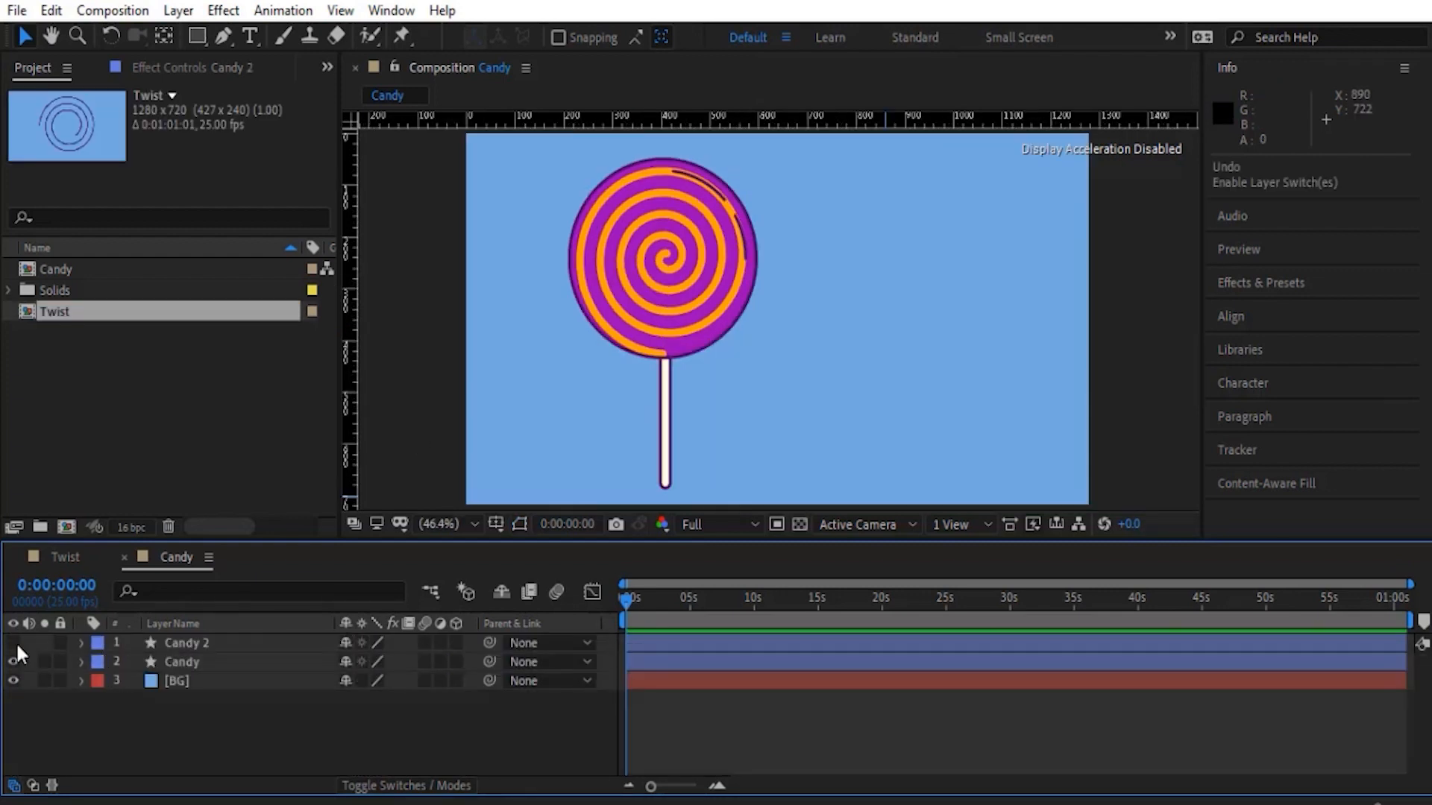
click(15, 642)
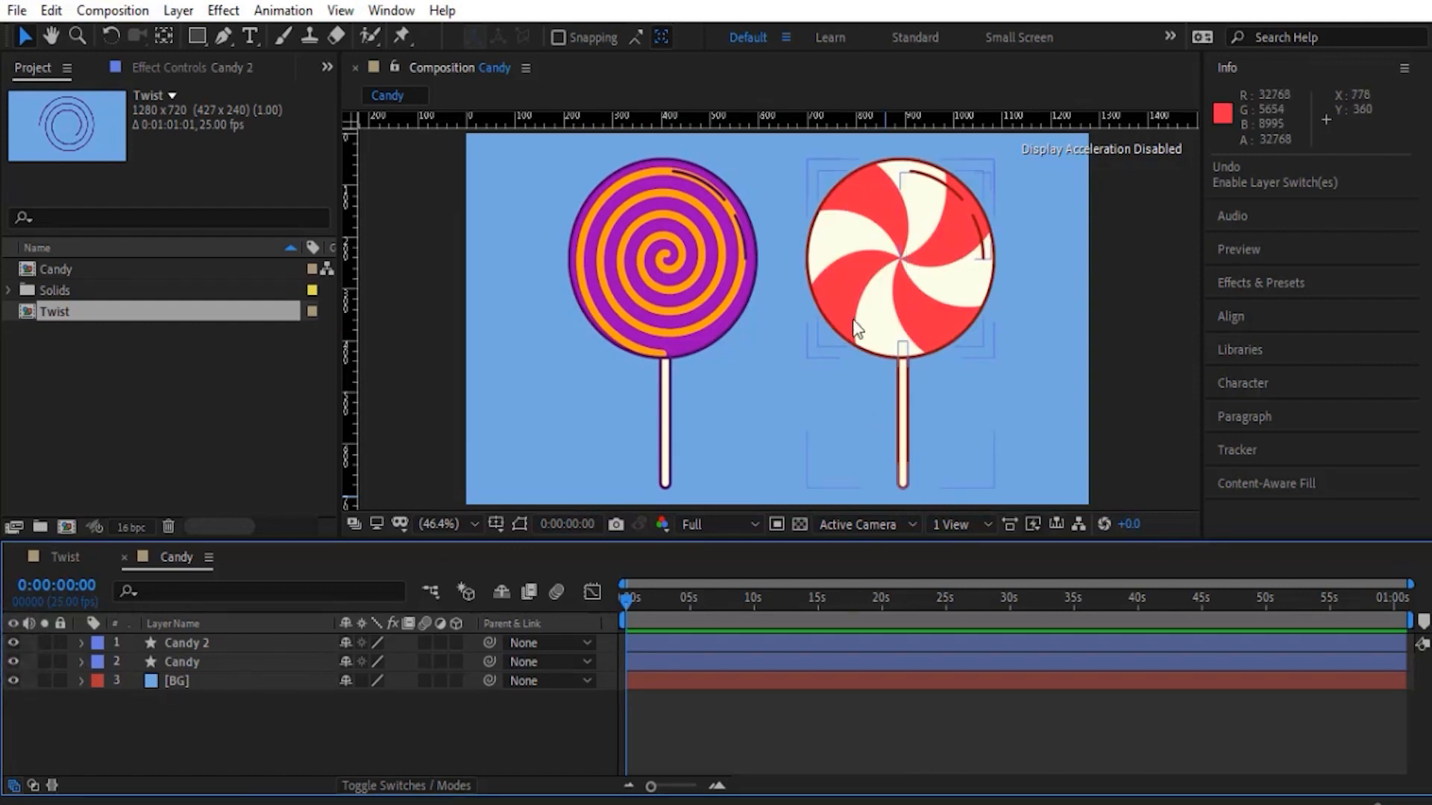
click(79, 643)
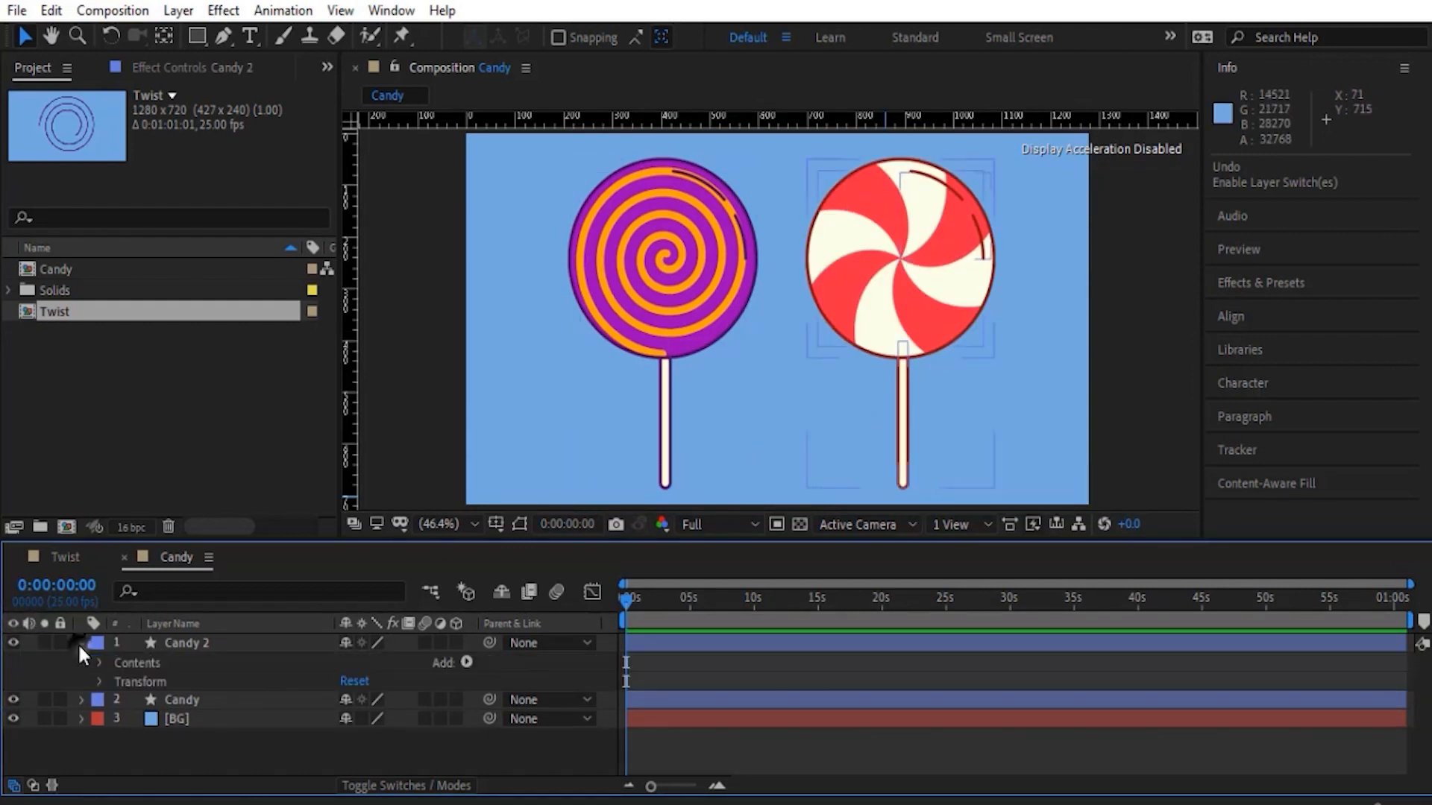
click(97, 662)
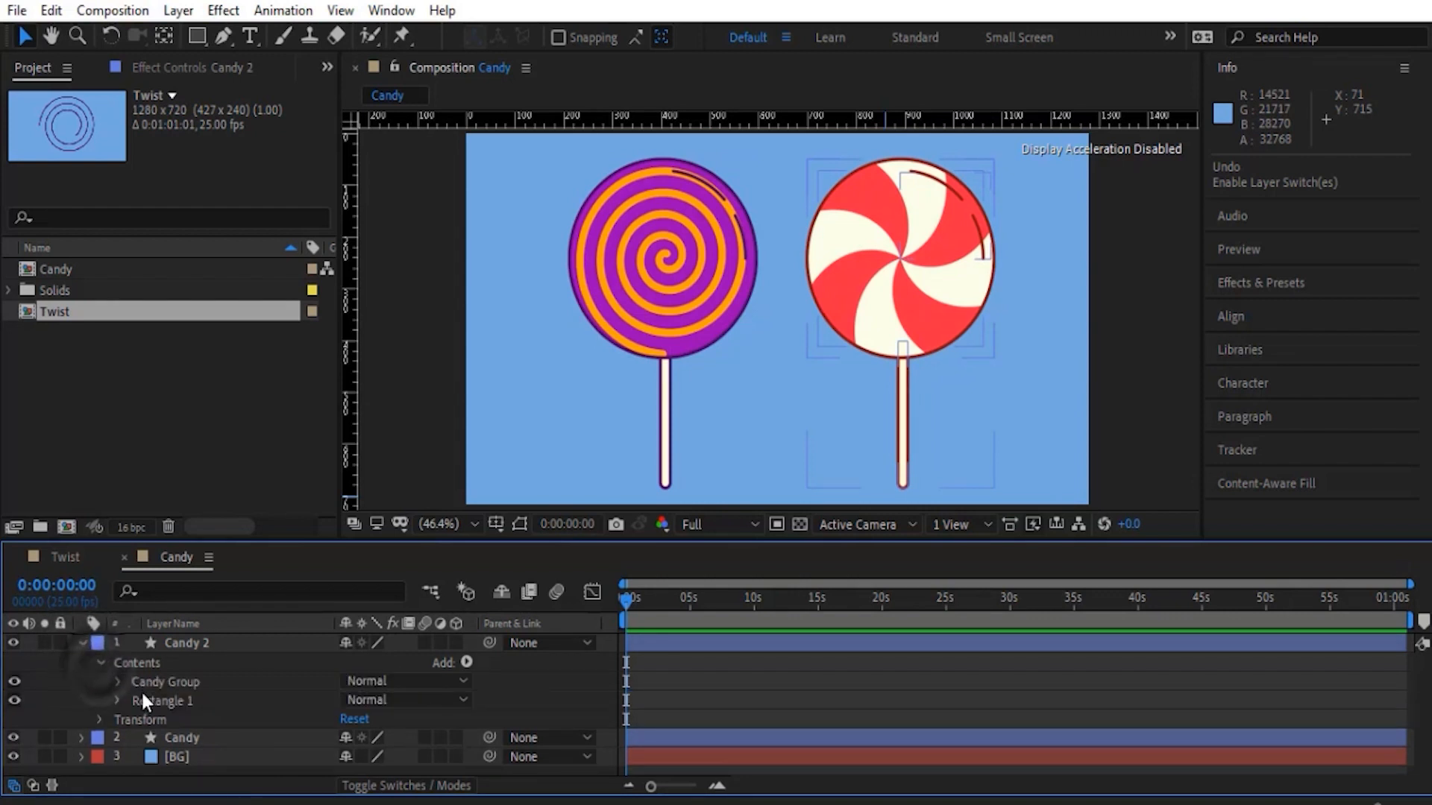
click(120, 681)
scroll(218, 677, down, 2)
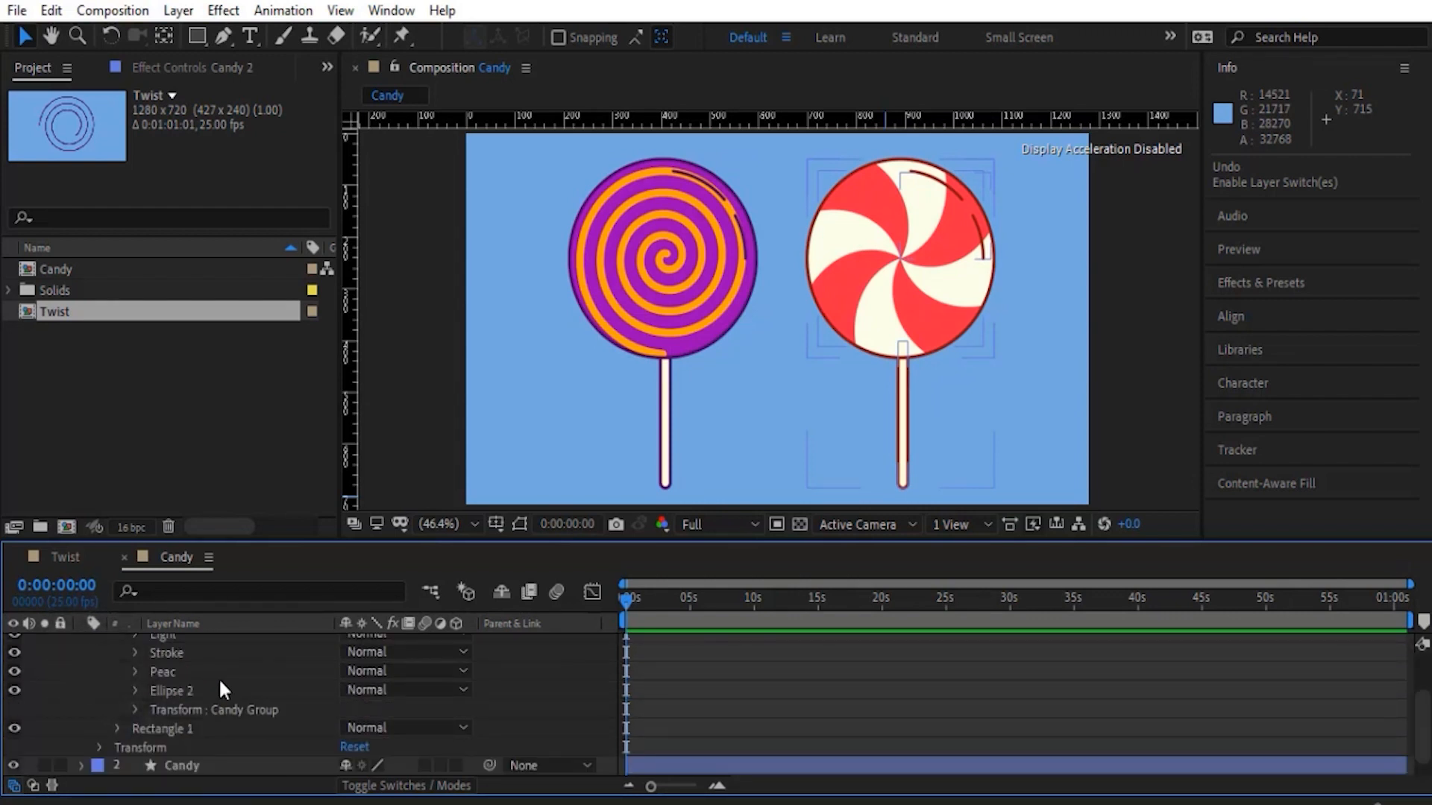
click(166, 671)
click(135, 671)
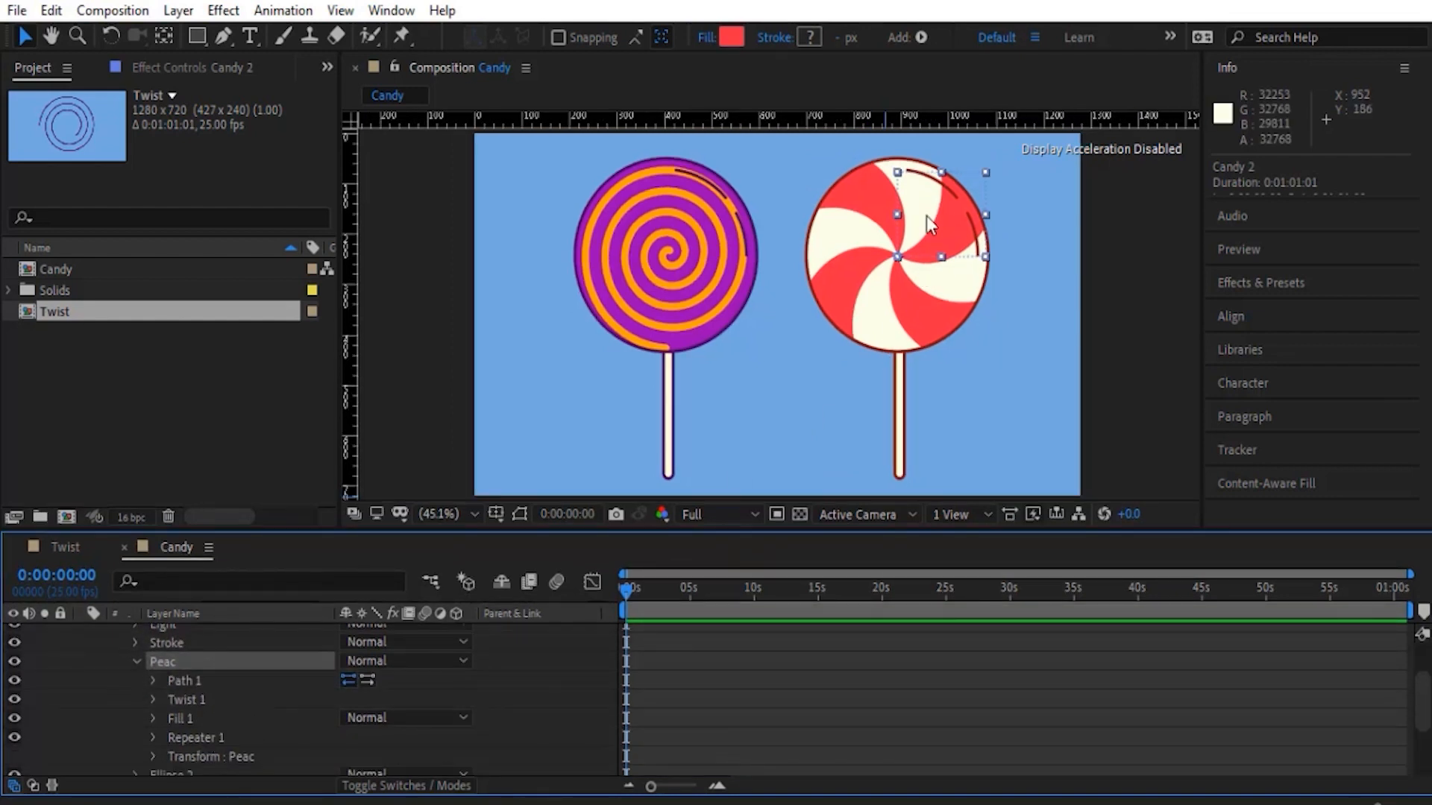
- Switch off the Peac group's Repeater 1, and toggle Twist 1 off and on to compare the single wedge
click(193, 698)
click(185, 739)
click(14, 737)
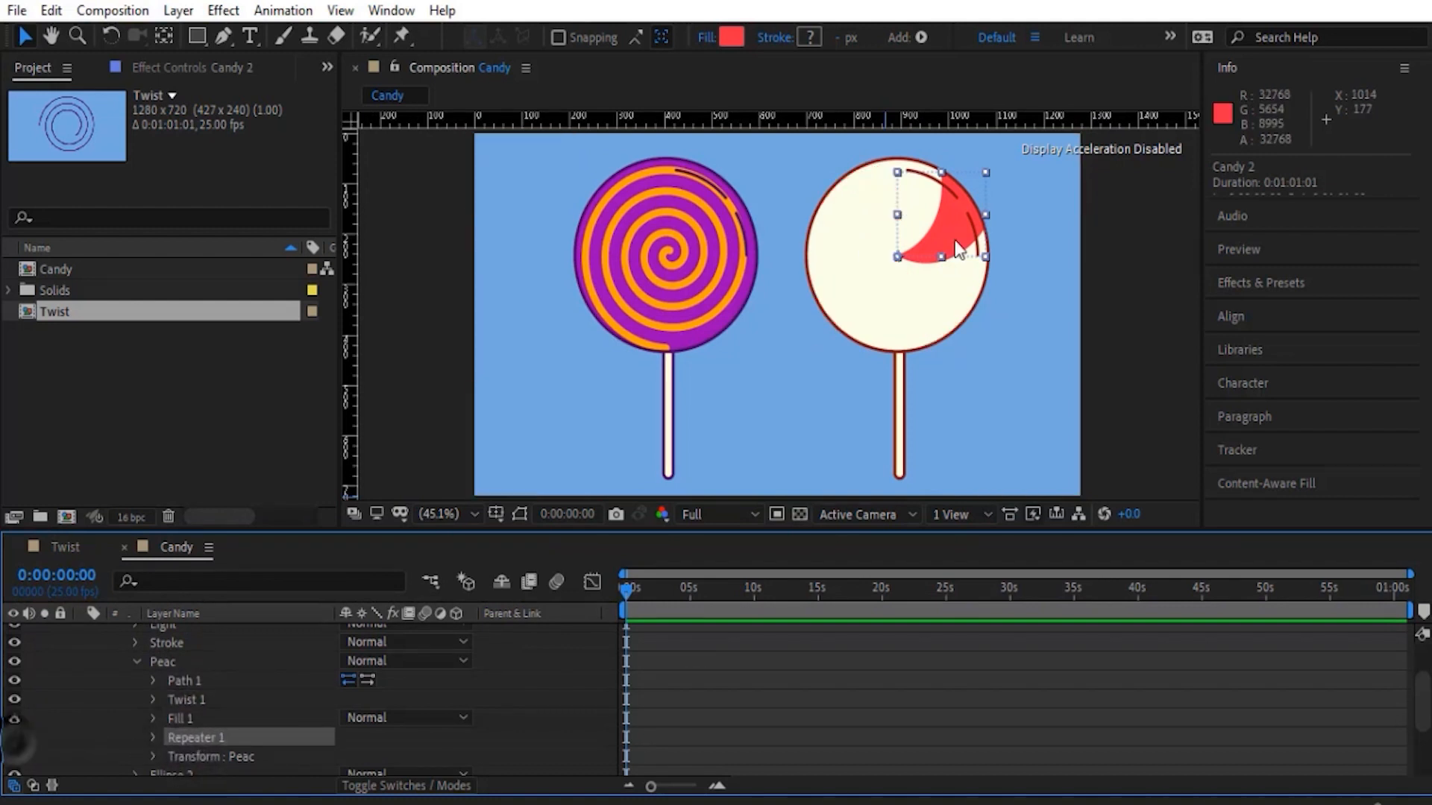
click(176, 699)
click(14, 699)
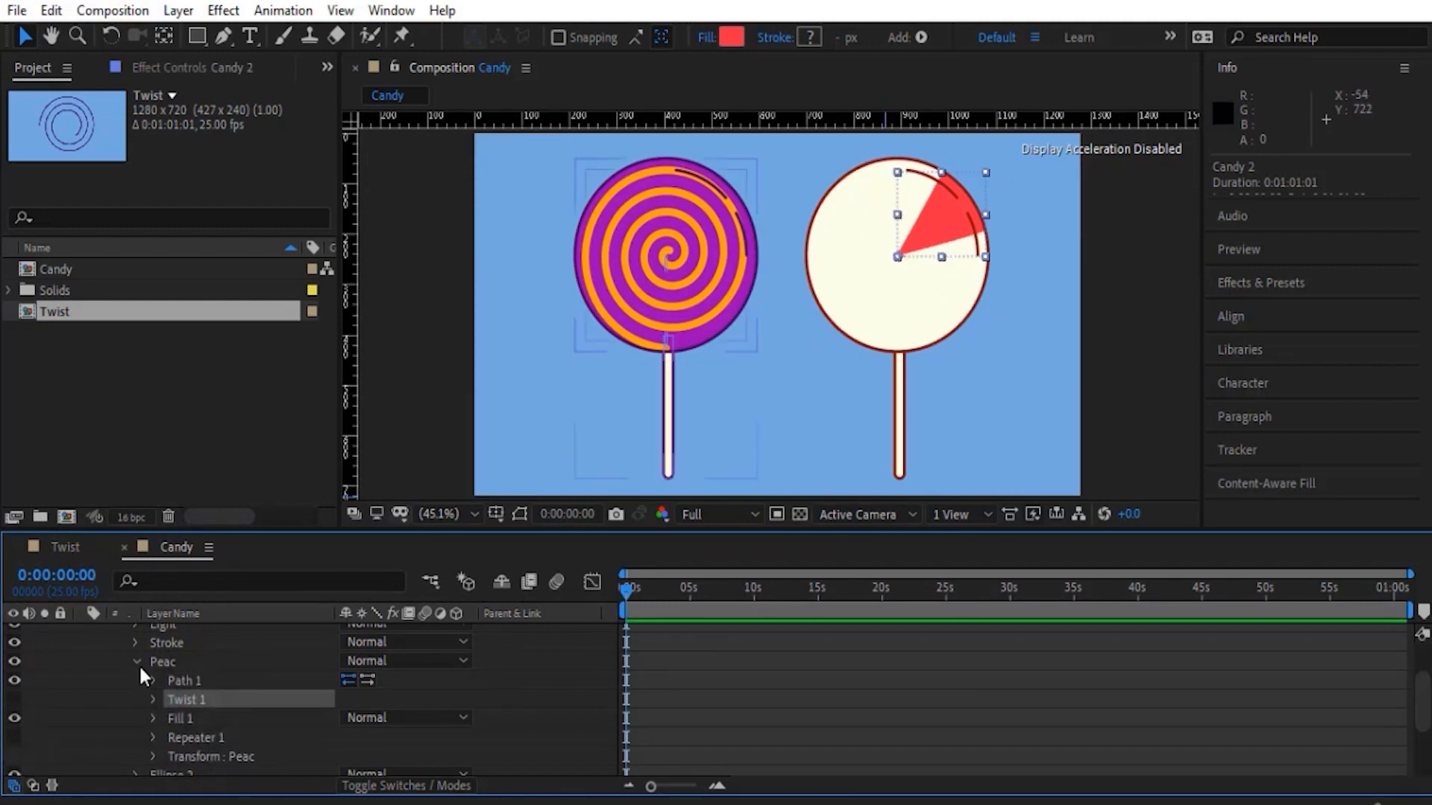
click(14, 699)
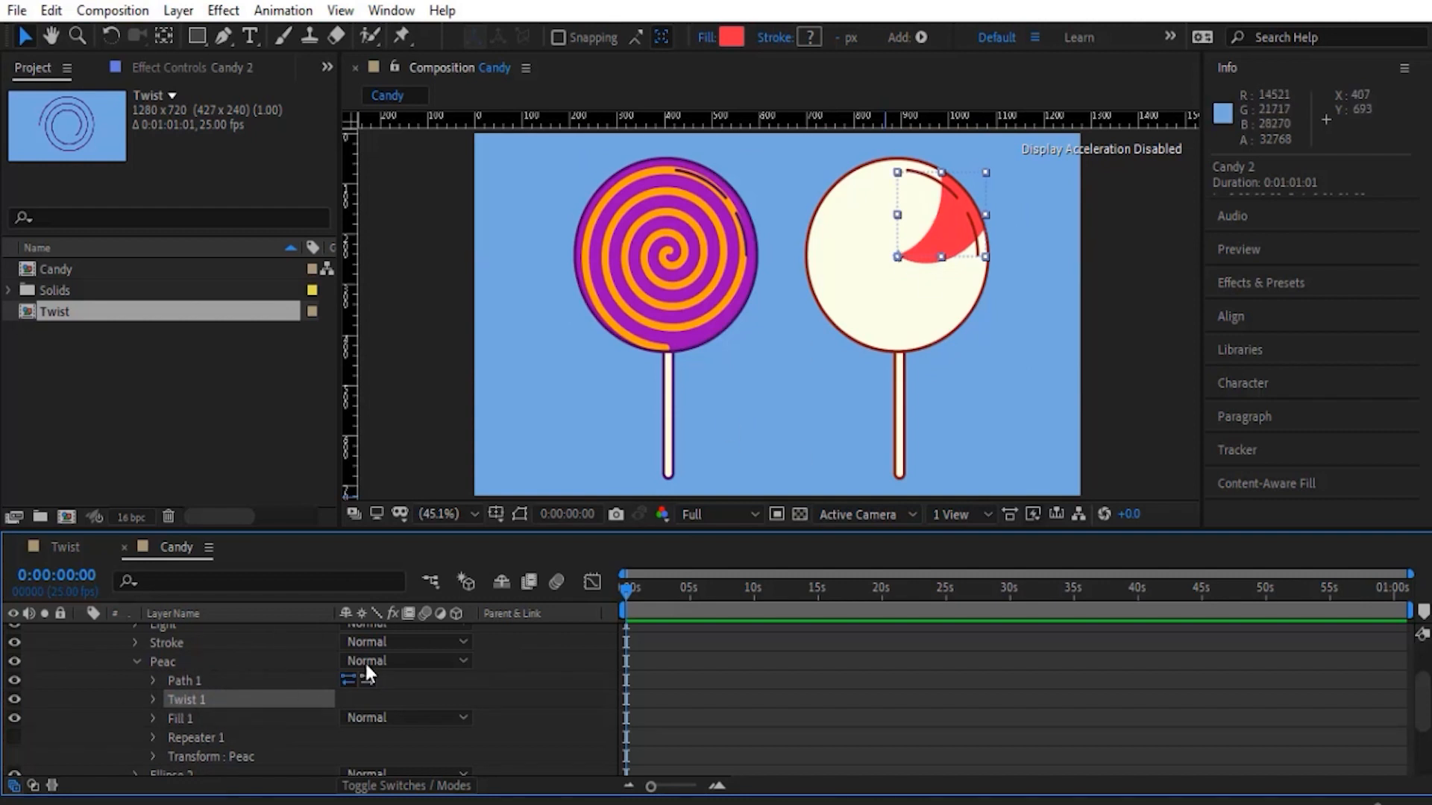
- Delete the Repeater 1 and Twist 1 operators from the Peac group
ctrl+click(198, 738)
key(Delete)
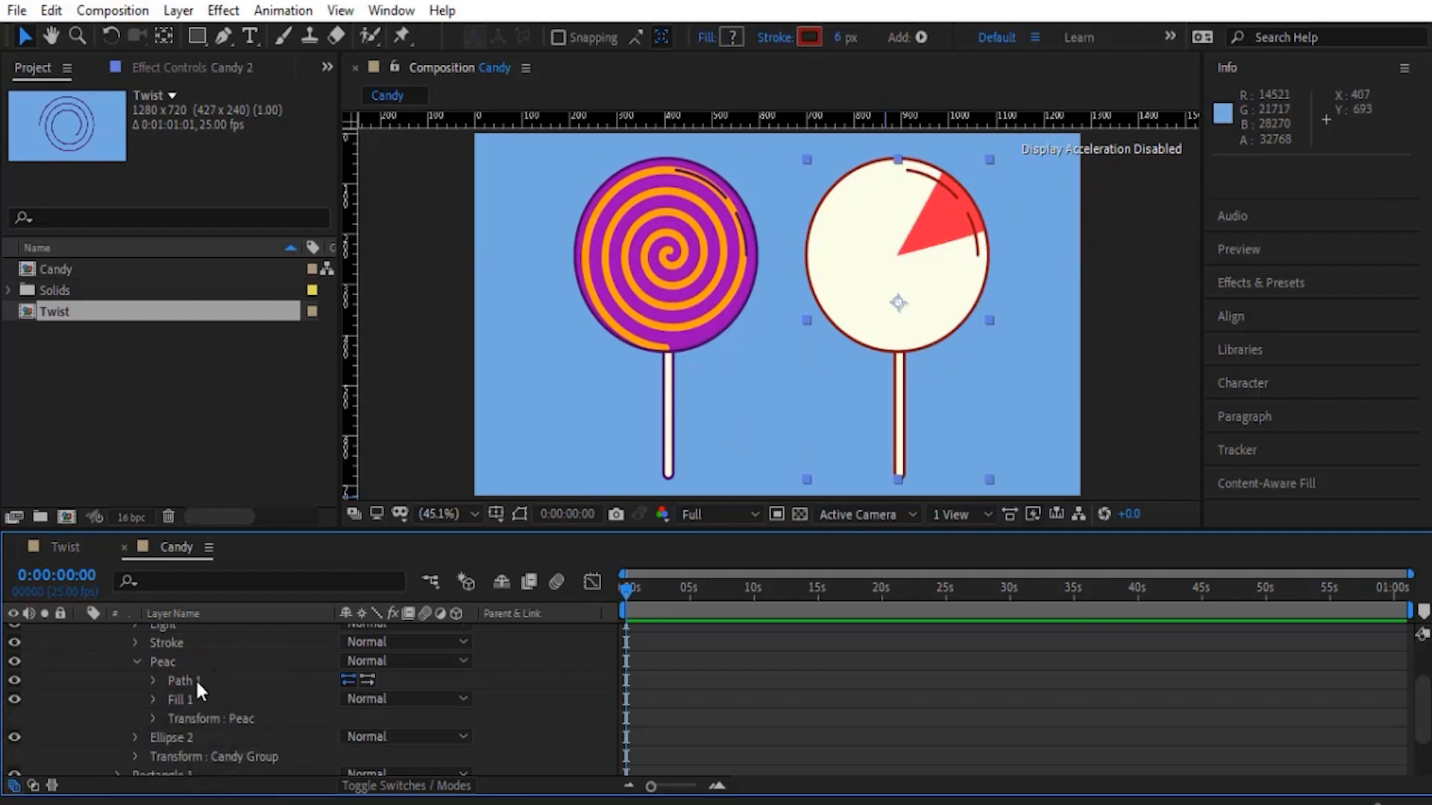
- Turn on the display of shape path outlines and add a Twist operator to the Peac group
click(183, 662)
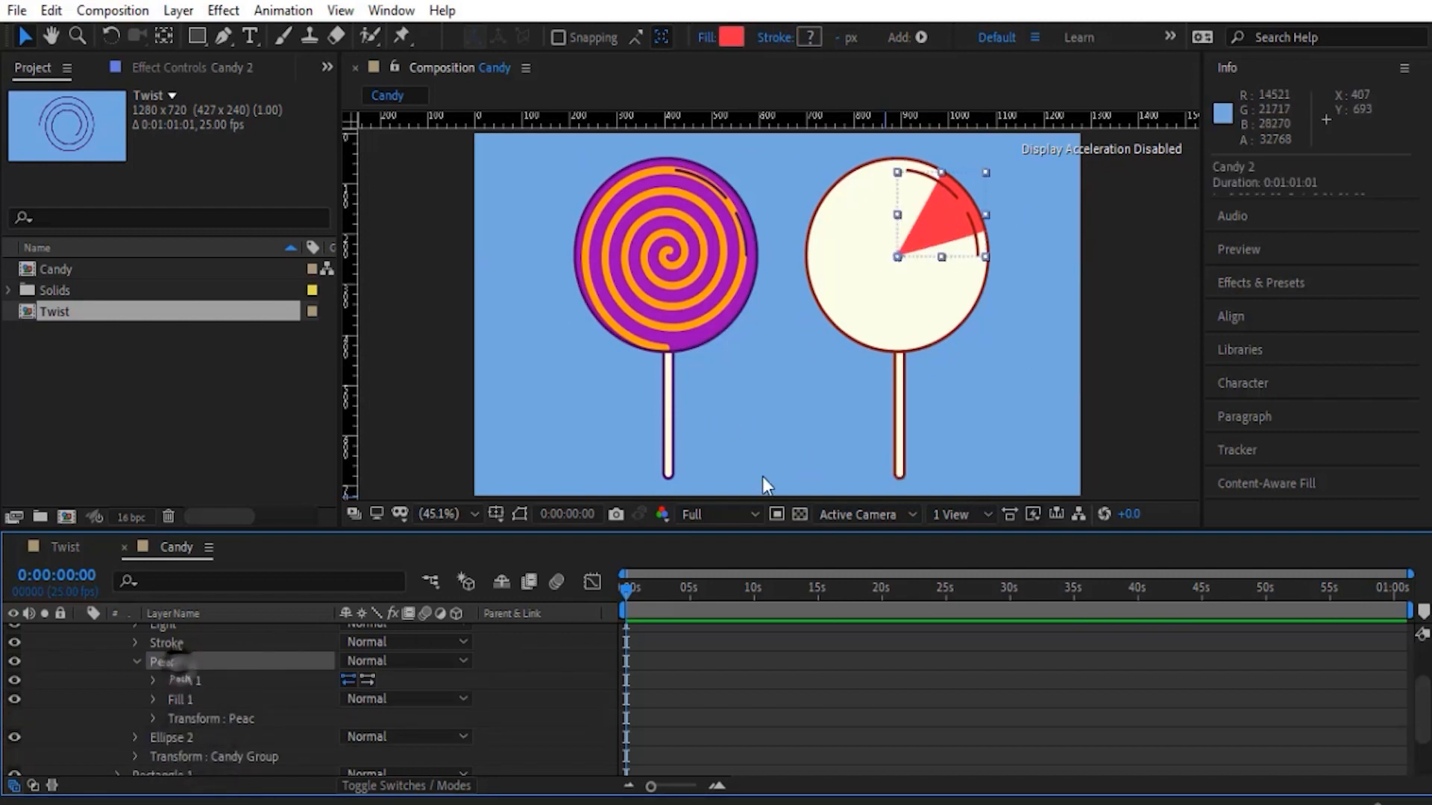
click(518, 514)
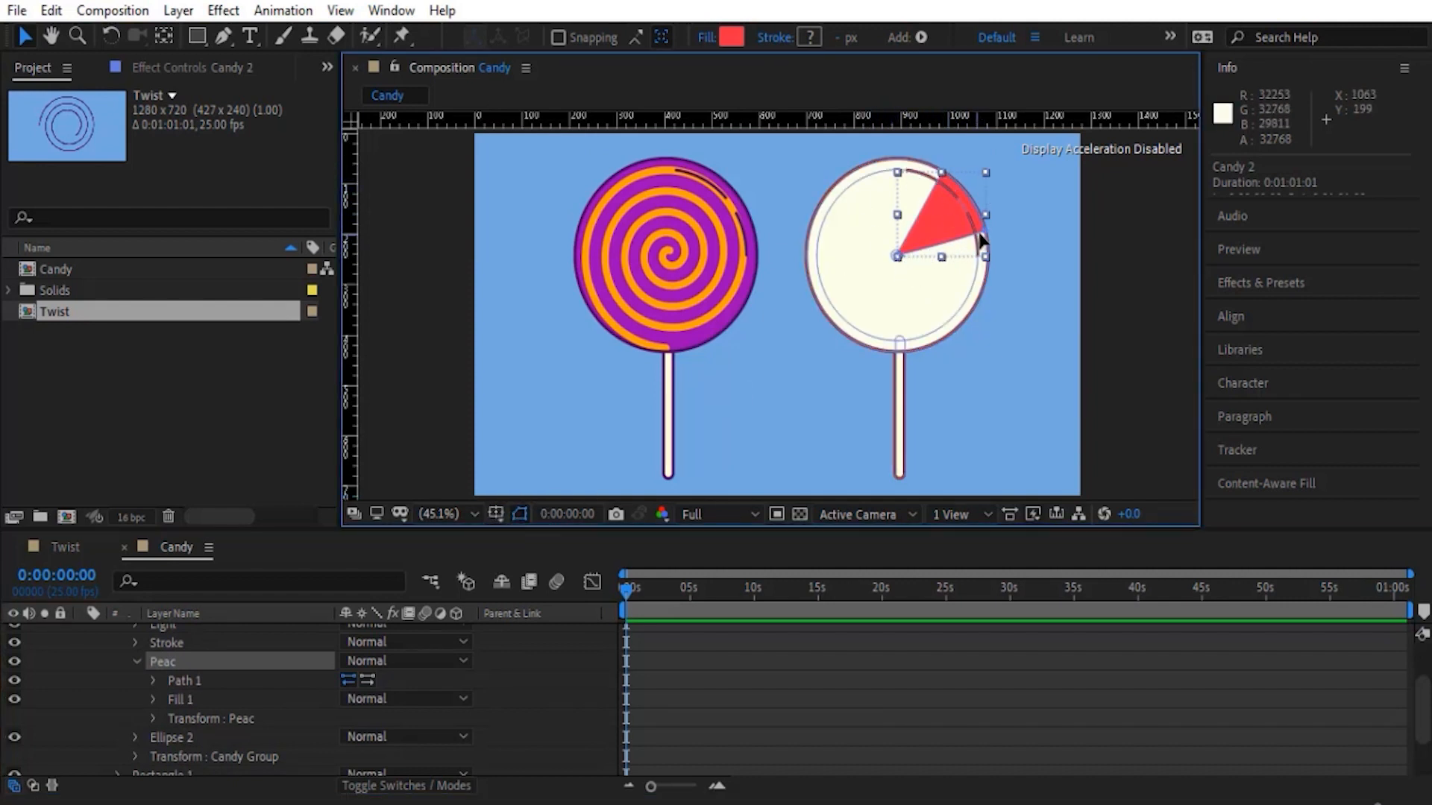
scroll(131, 661, up, 3)
click(466, 641)
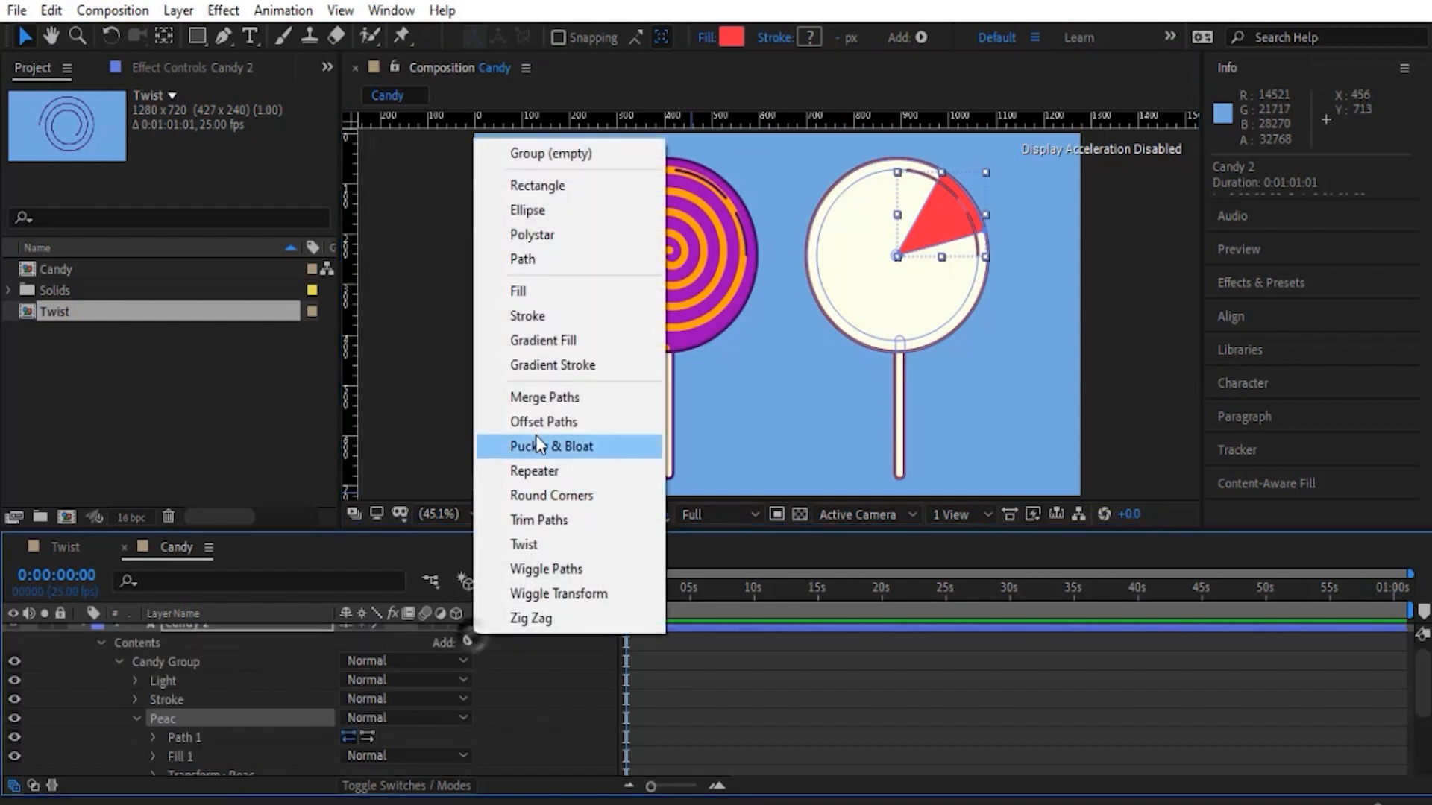
click(533, 544)
scroll(246, 671, down, 1)
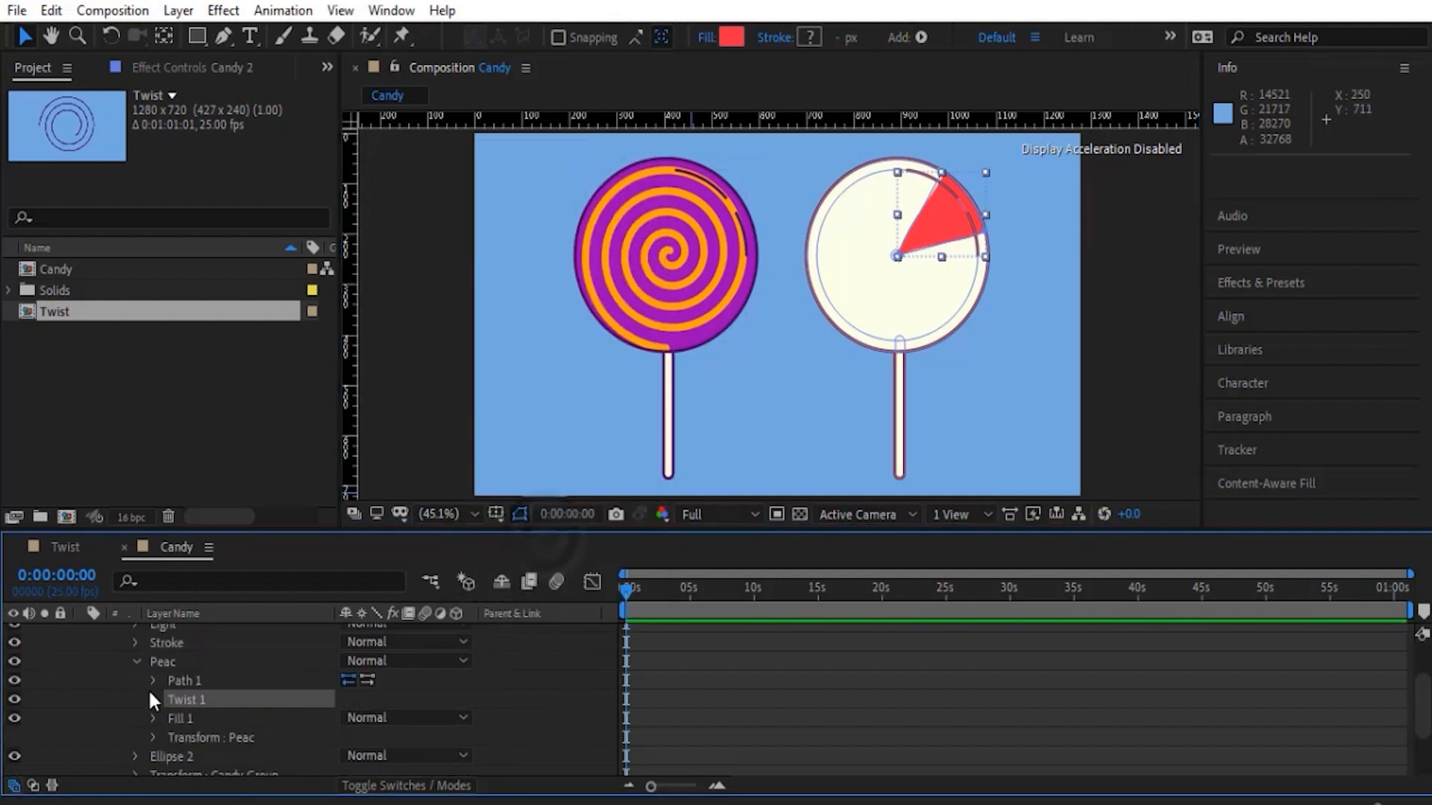
click(148, 700)
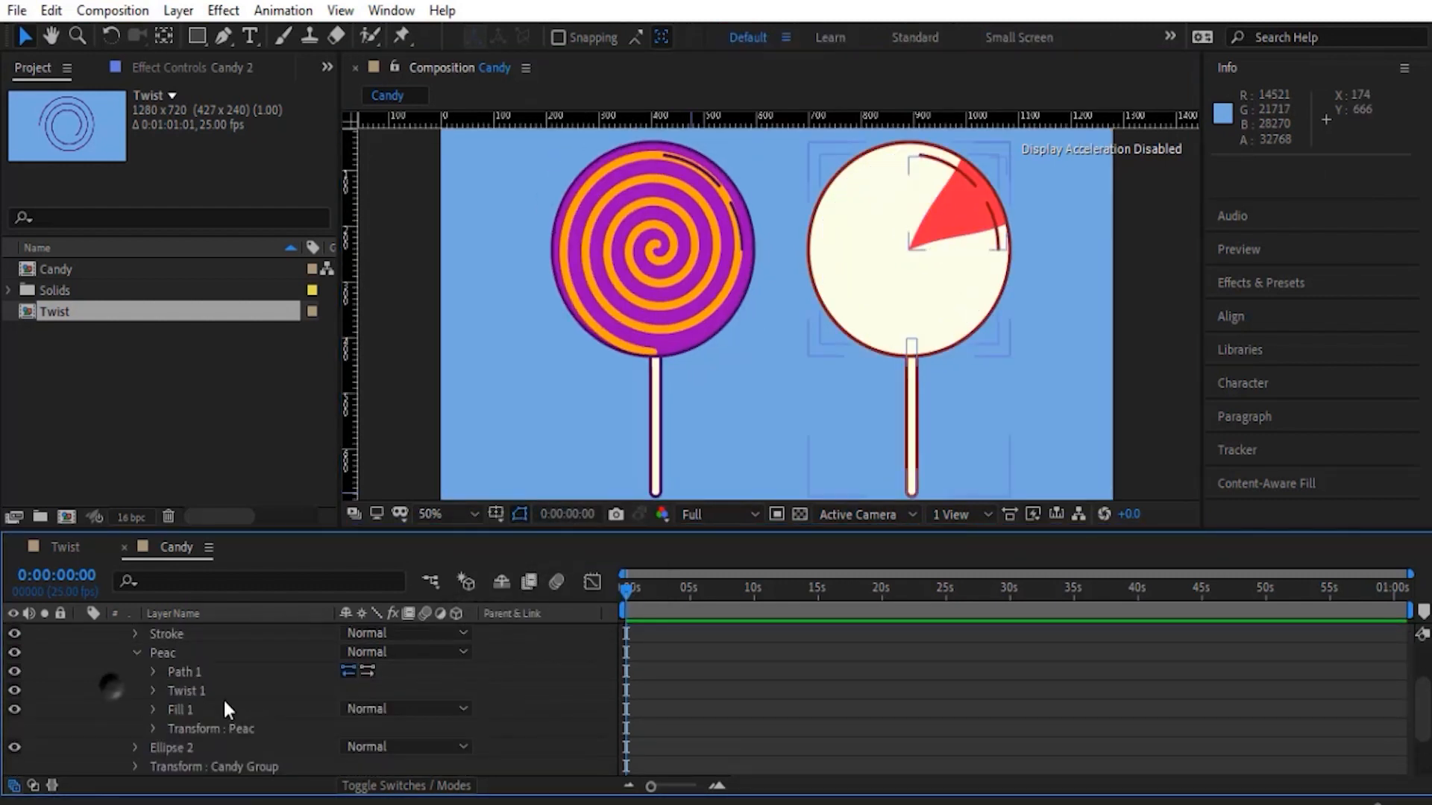
- Add a Repeater operator to the Peac group to duplicate the red wedge
scroll(222, 698, up, 2)
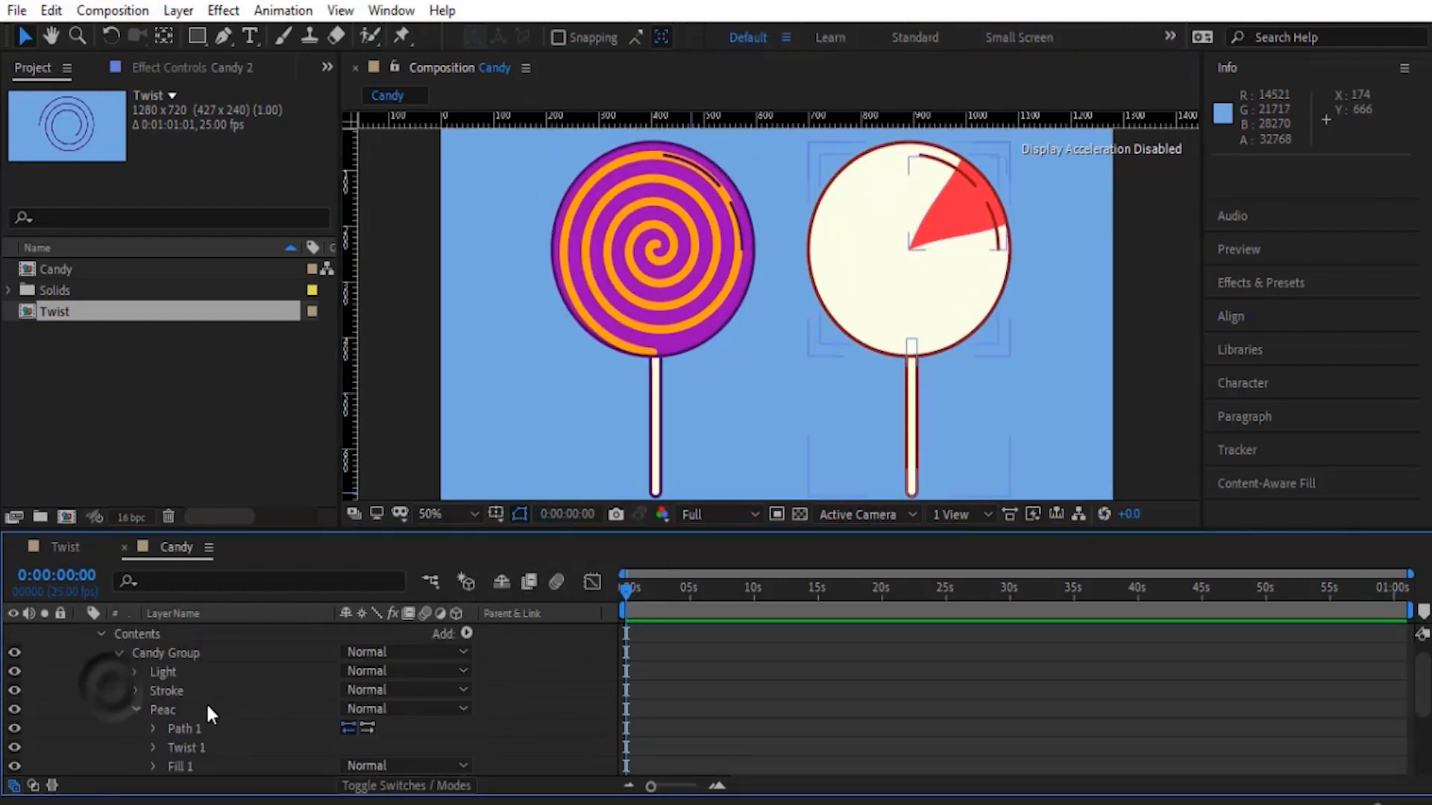
scroll(205, 701, down, 1)
click(167, 671)
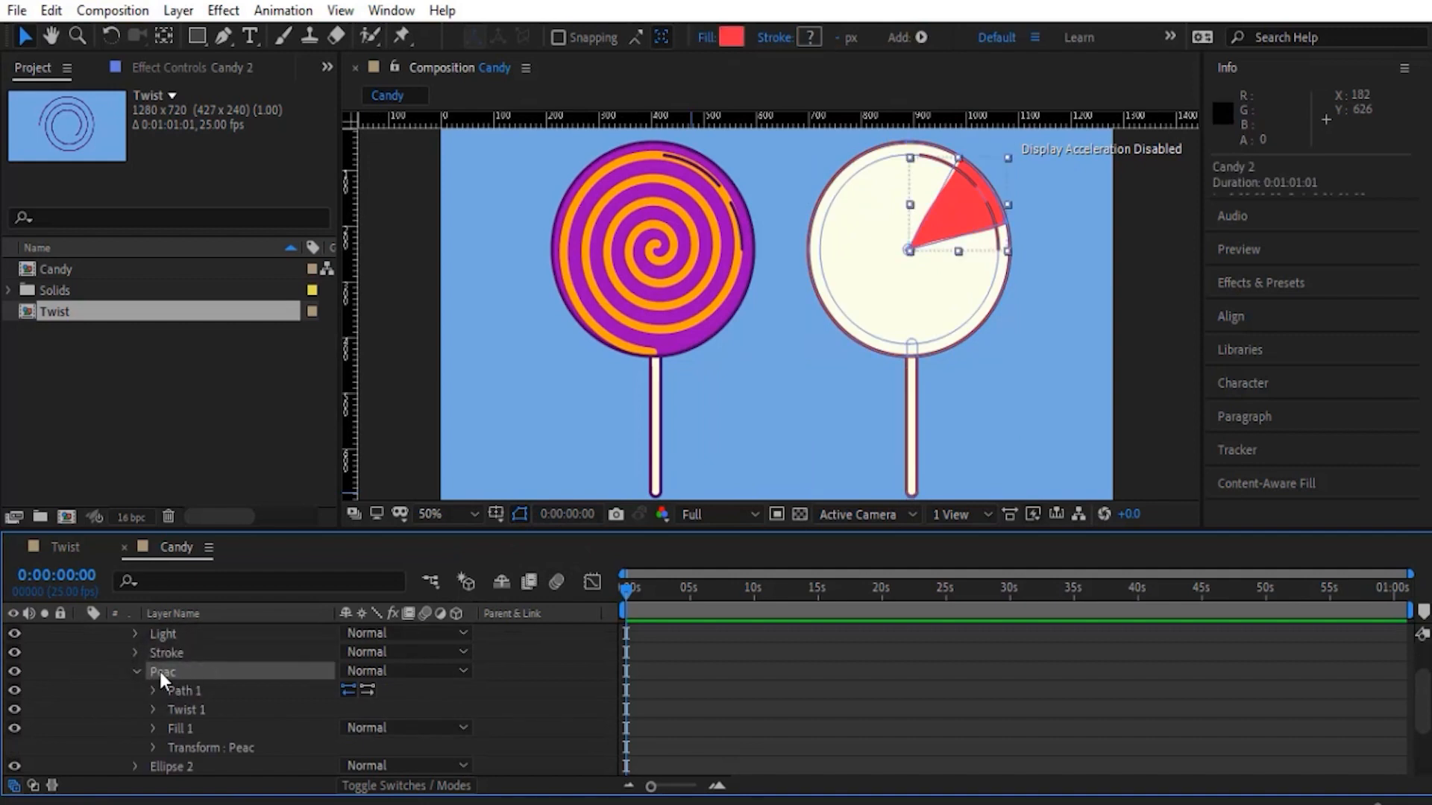
scroll(158, 668, up, 1)
click(467, 652)
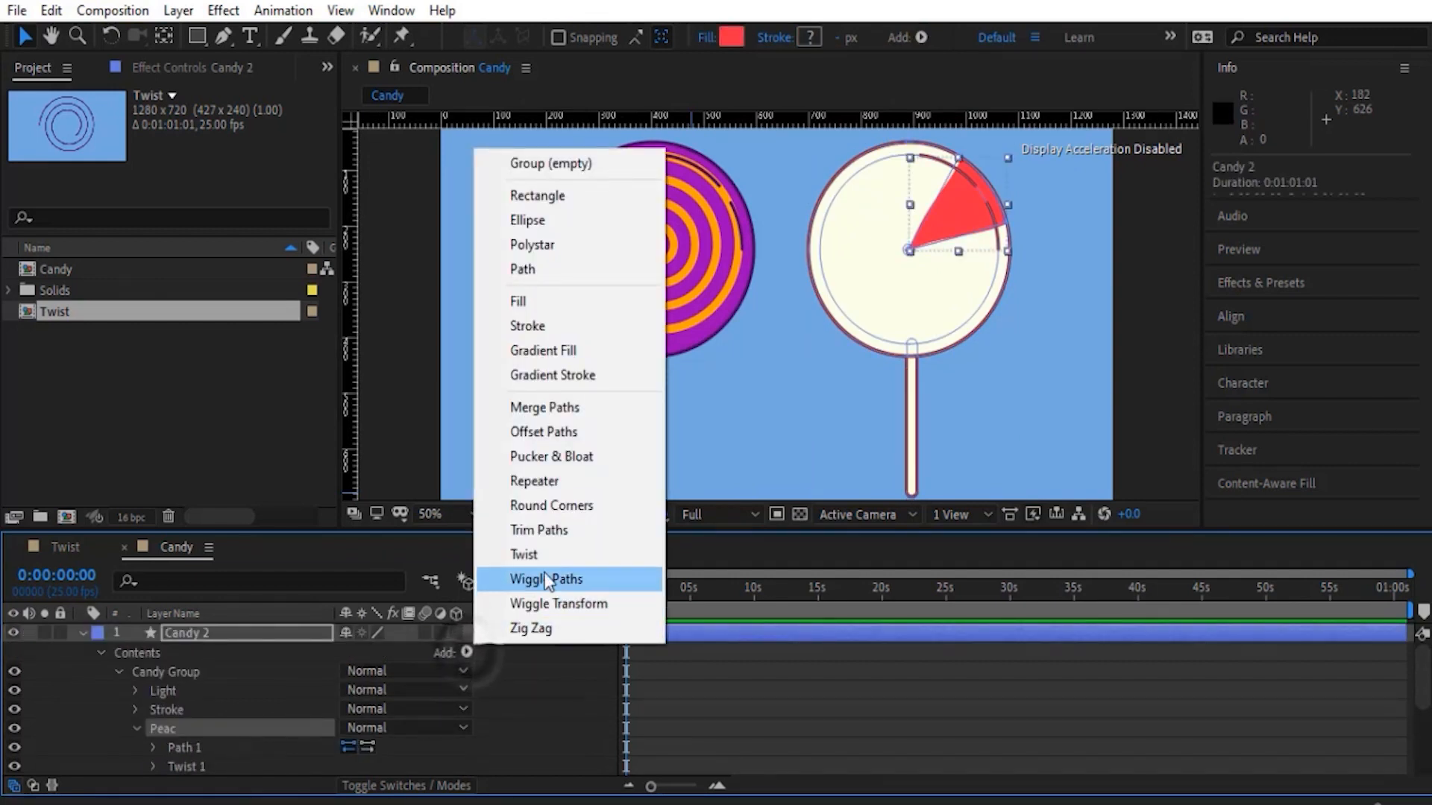
click(535, 481)
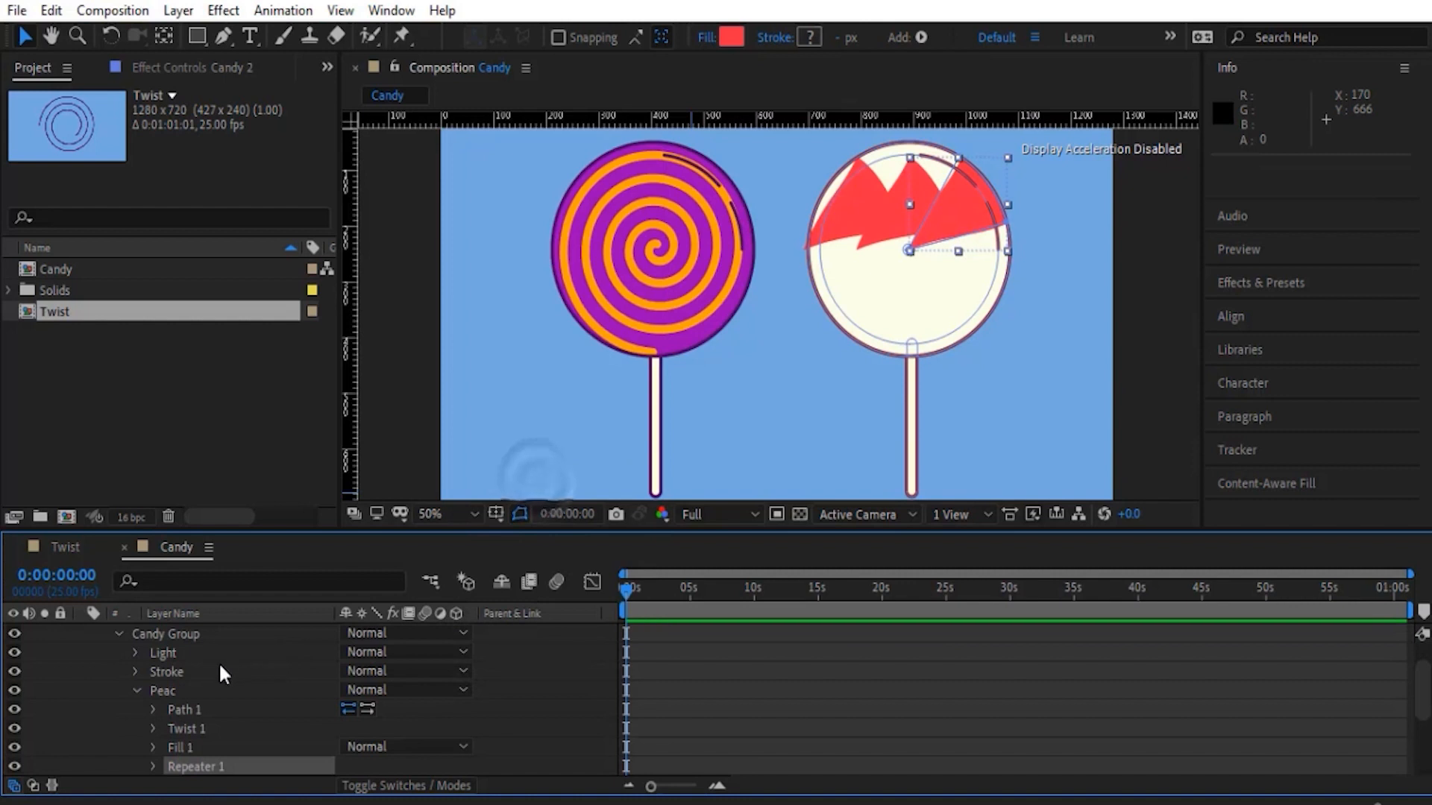
- Set the Copies value of the Peac group's Repeater 1 to 4
scroll(179, 693, down, 1)
click(153, 709)
scroll(132, 710, down, 2)
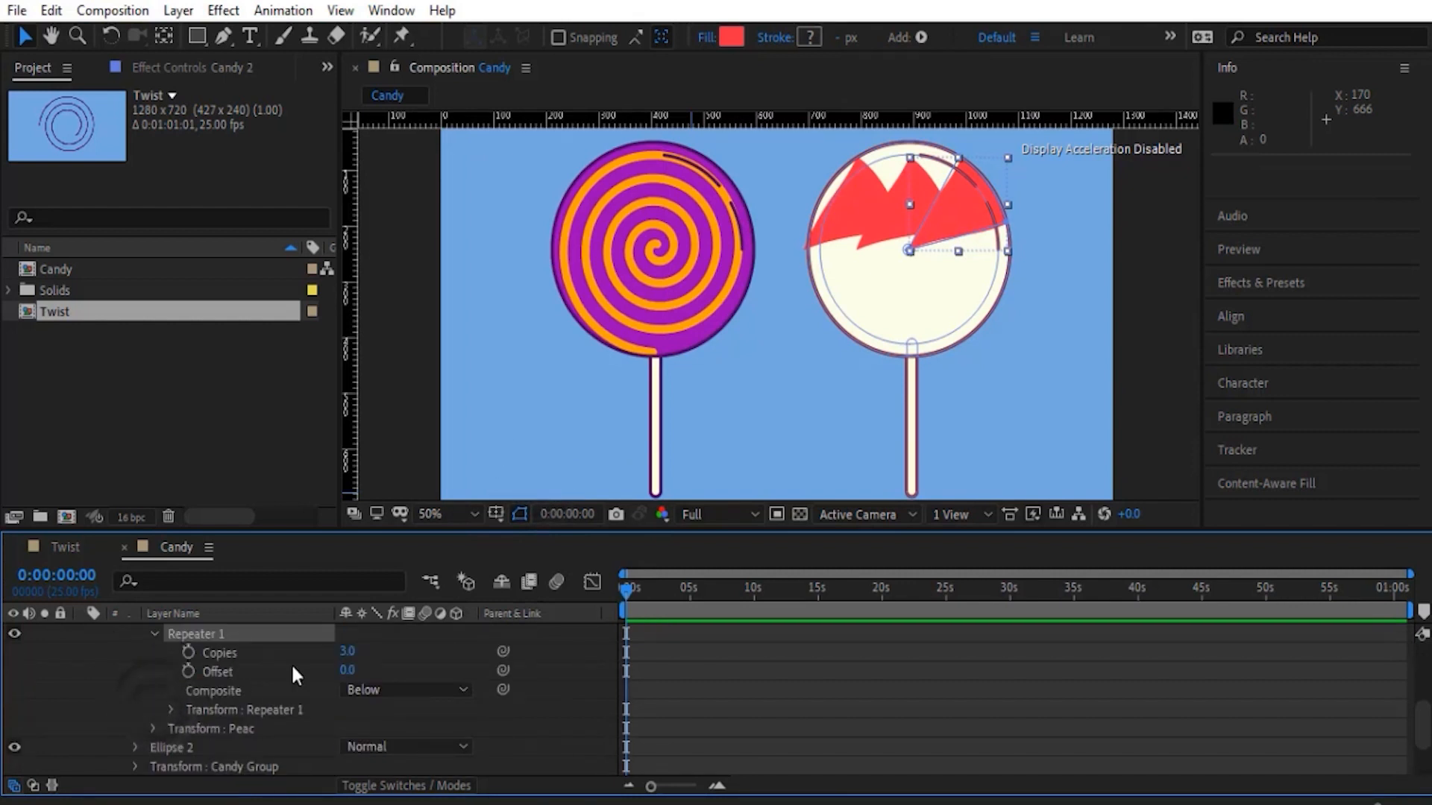
click(347, 650)
text(4)
key(Return)
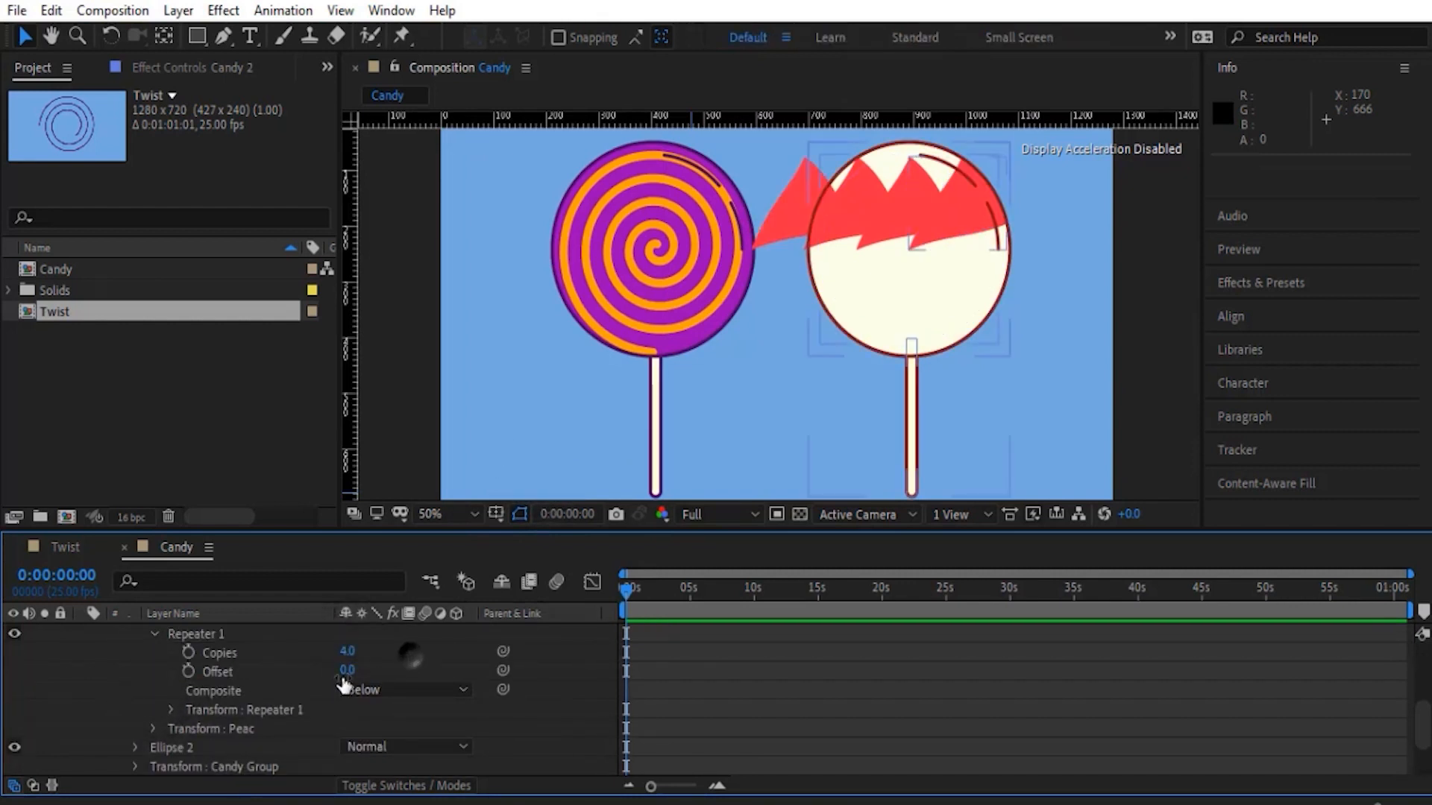
- Set the horizontal position in Repeater 1's transform to 0 so all copies share one spot
click(165, 712)
scroll(245, 722, down, 2)
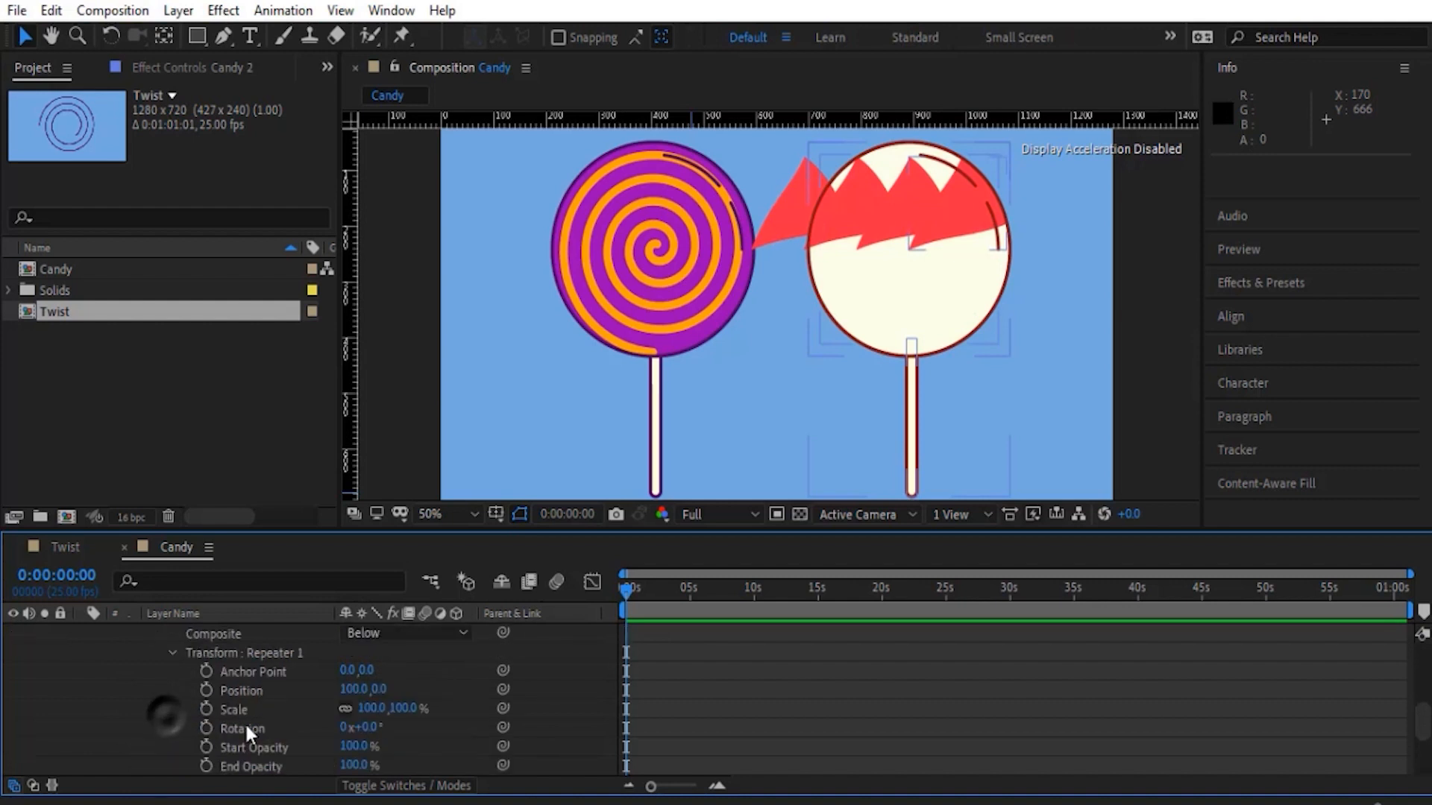
click(349, 689)
text(0)
key(Return)
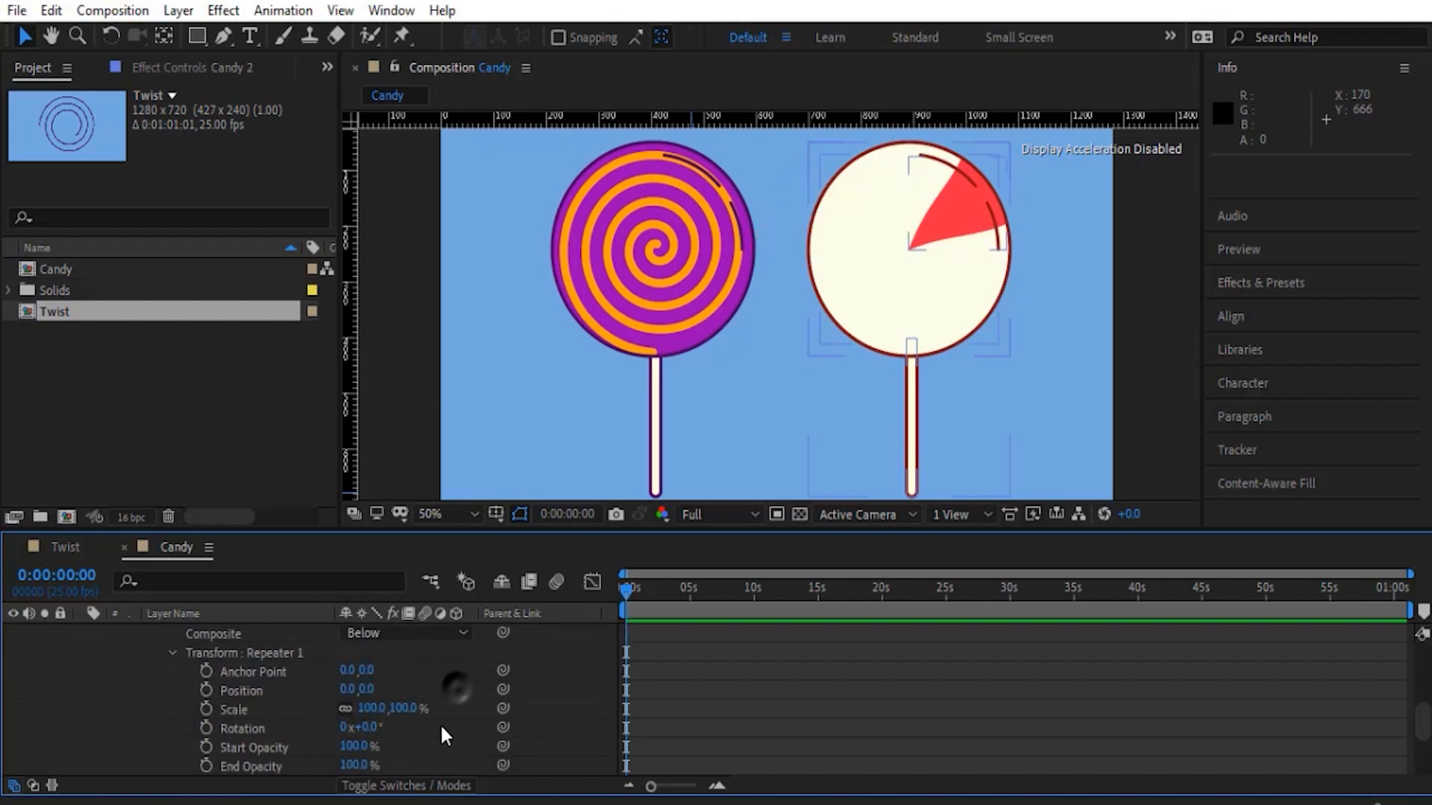
- Set the rotation in Repeater 1's transform to 90° to spread the red wedges around the candy
drag(365, 727, 469, 738)
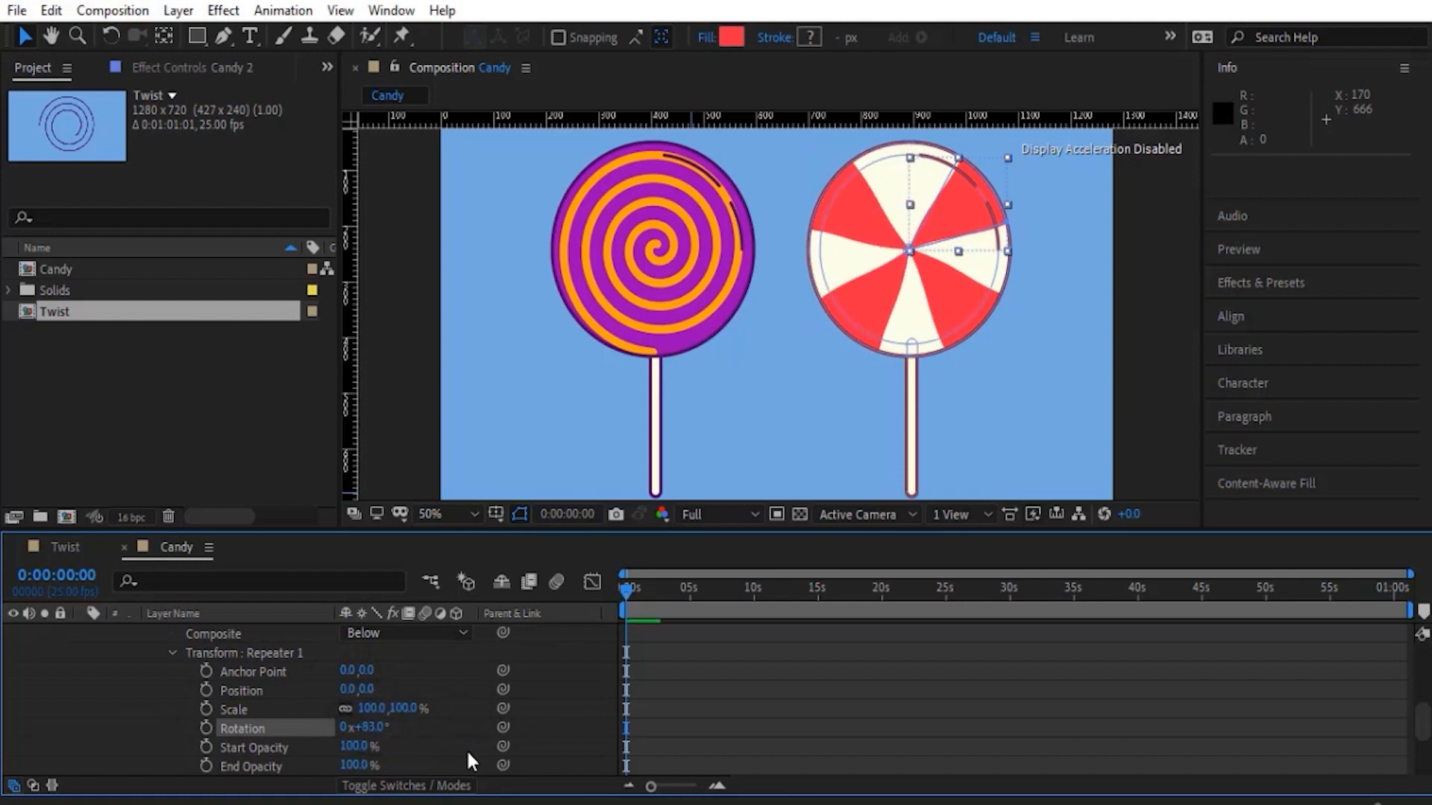
click(372, 731)
text(90)
key(Return)
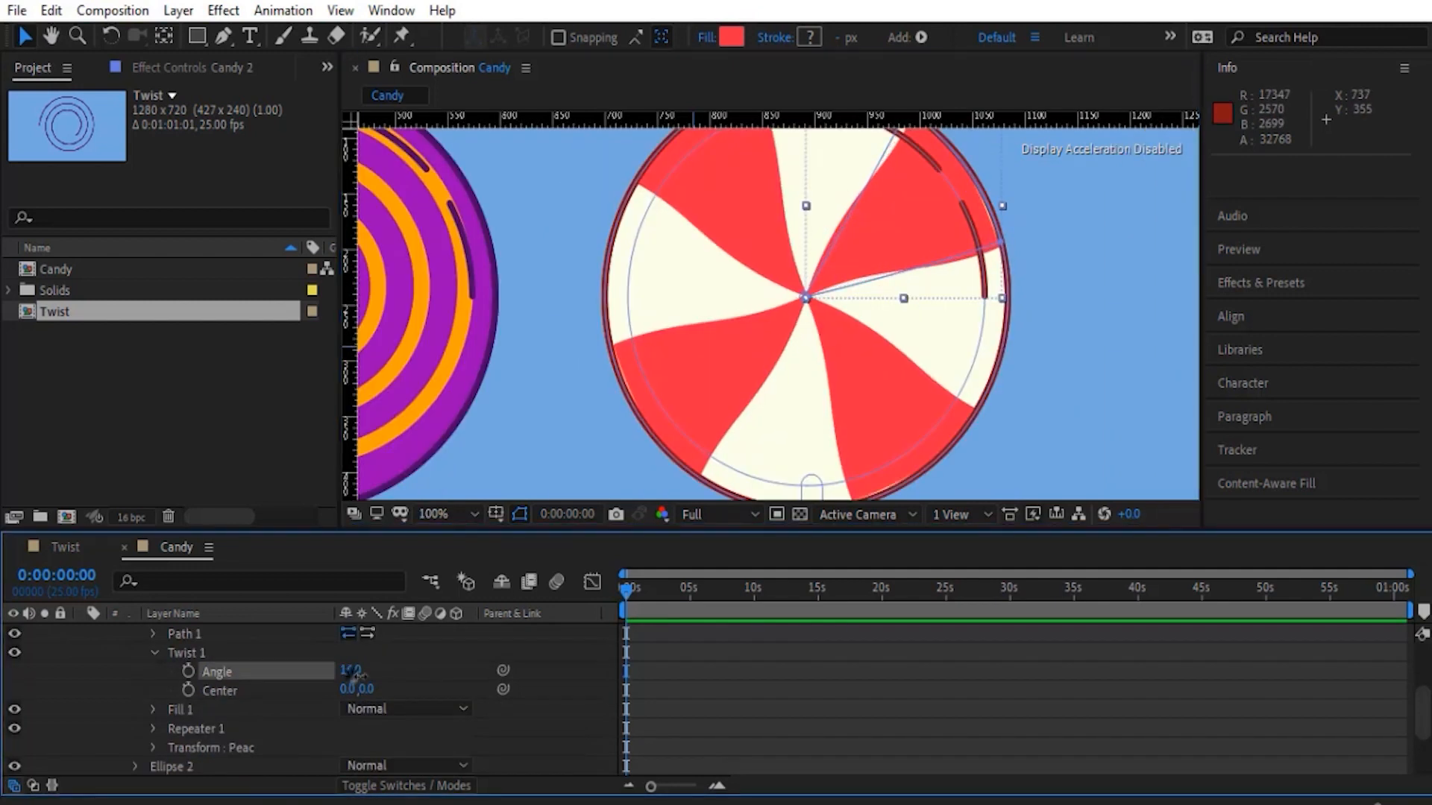
- Curve the red wedges by setting Twist 1's angle to 49 and its center to about 91.9, -84.1
drag(354, 675, 499, 718)
drag(363, 689, 287, 676)
scroll(780, 399, up, 1)
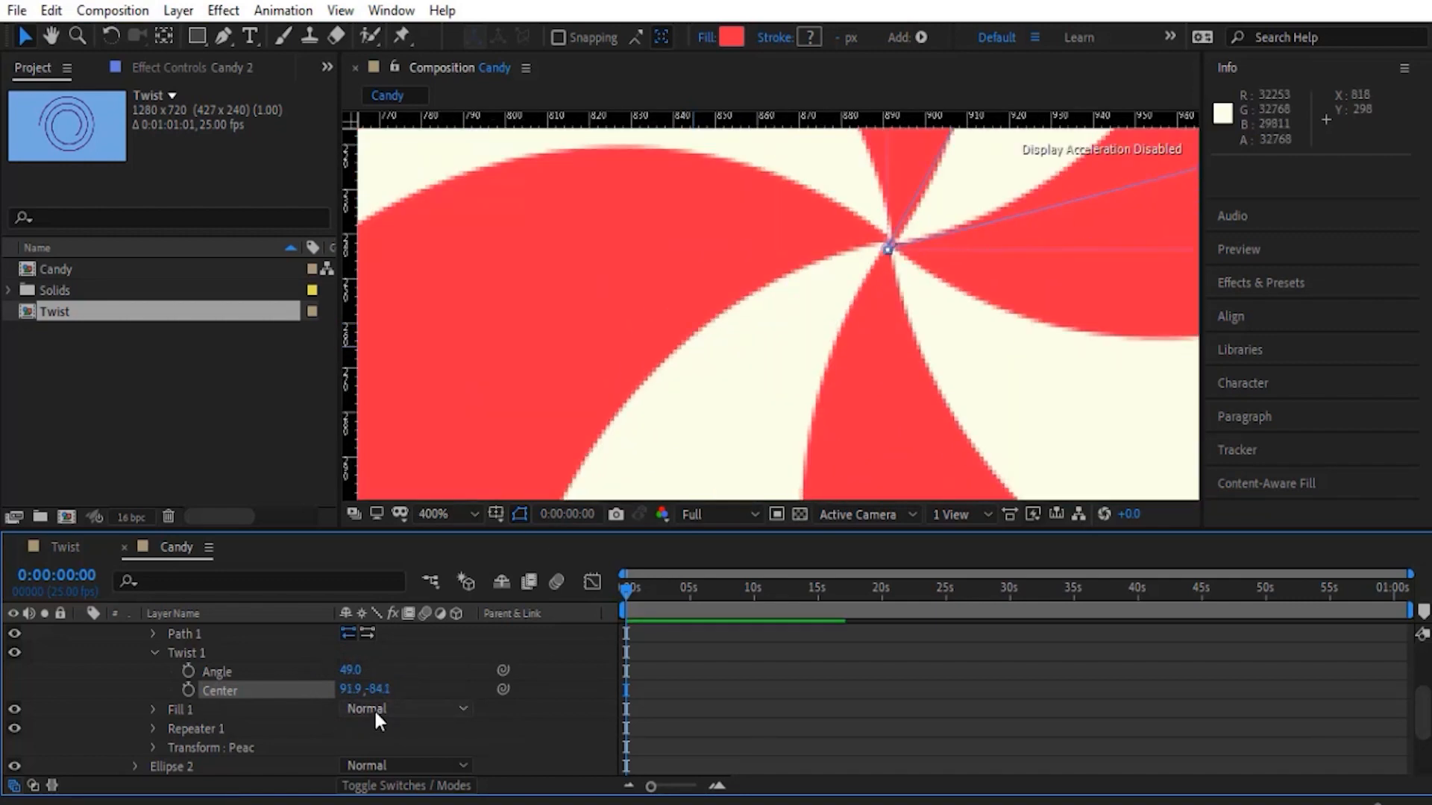
scroll(839, 307, down, 3)
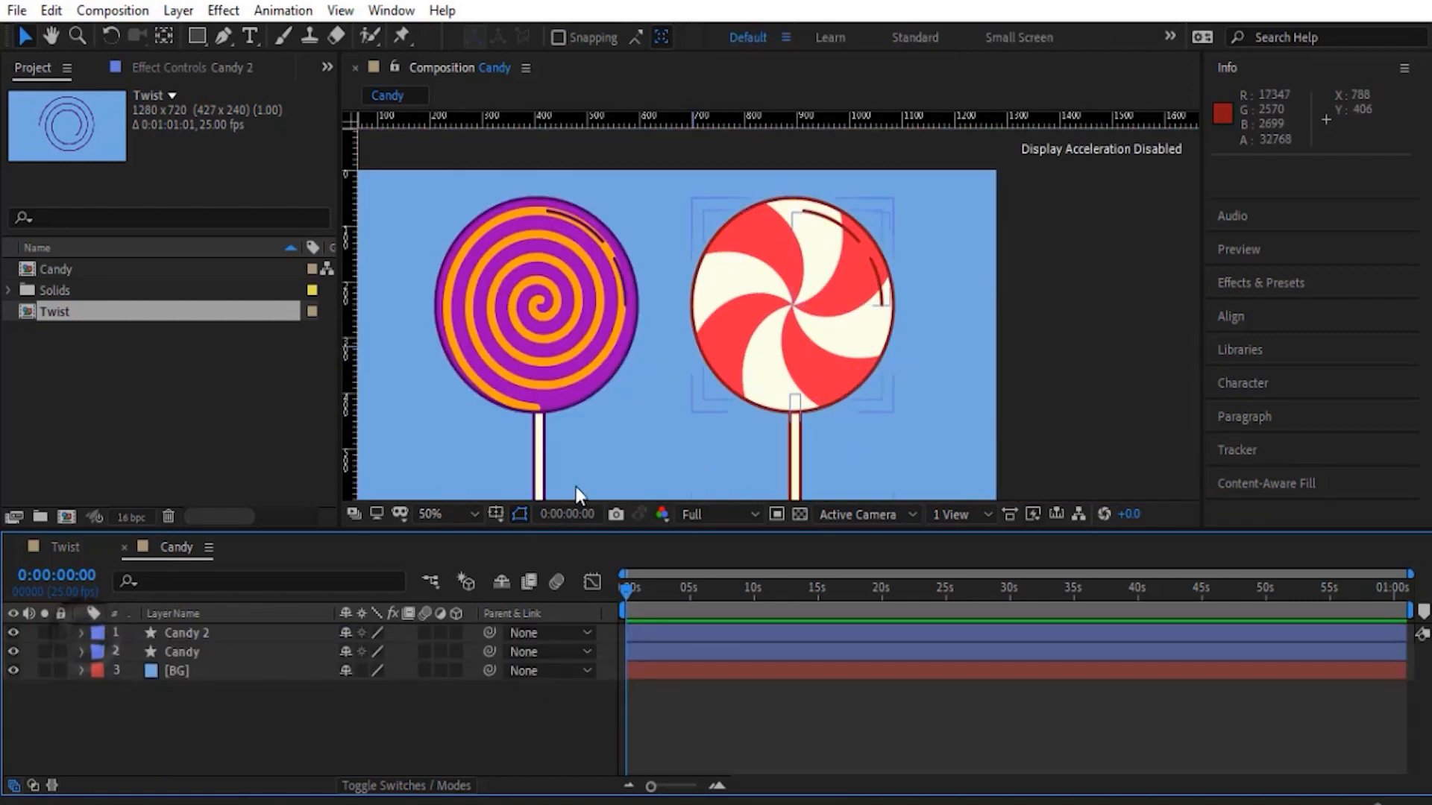
click(435, 518)
click(473, 141)
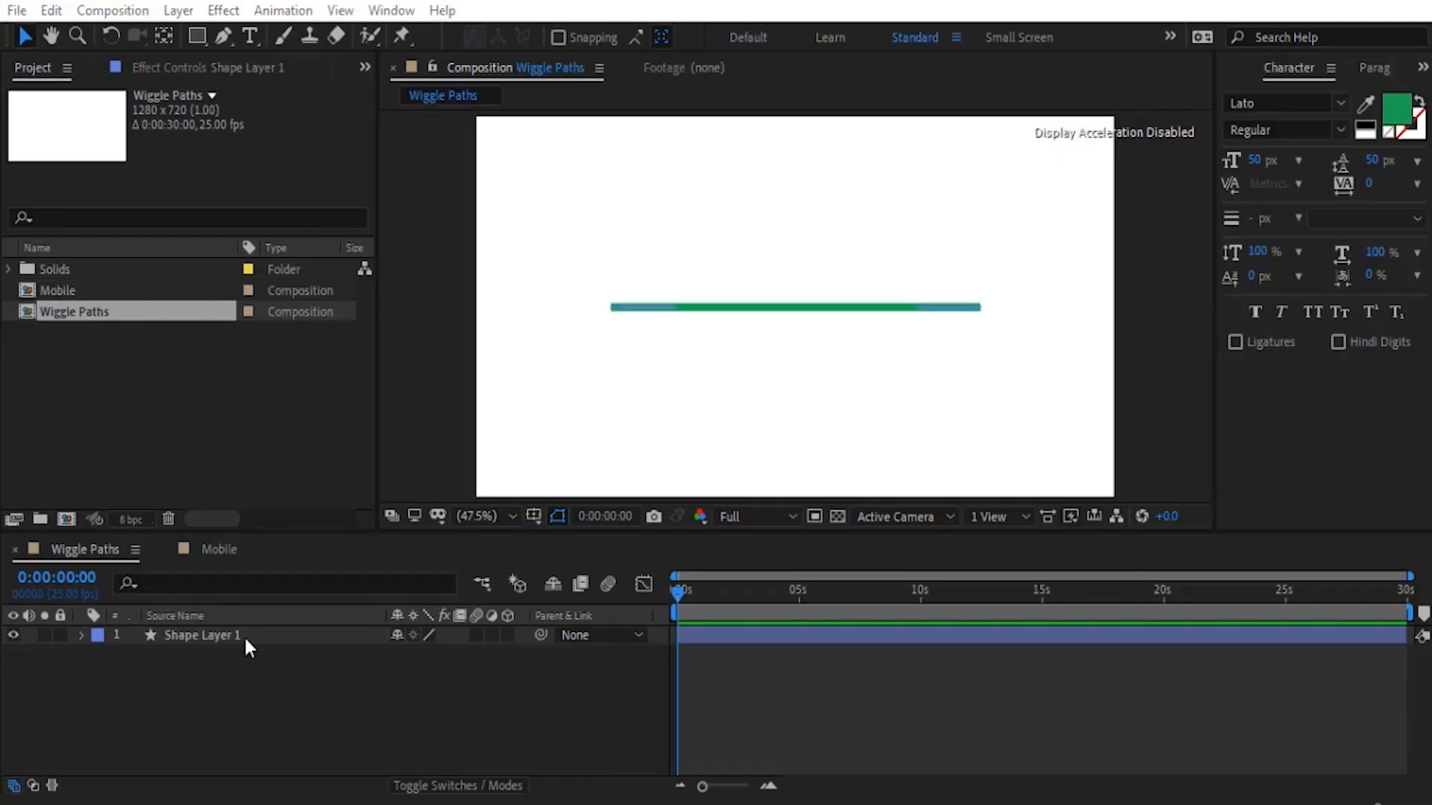
- Add a Wiggle Paths operator to the green line's Shape Layer 1 in the Wiggle Paths composition
click(134, 638)
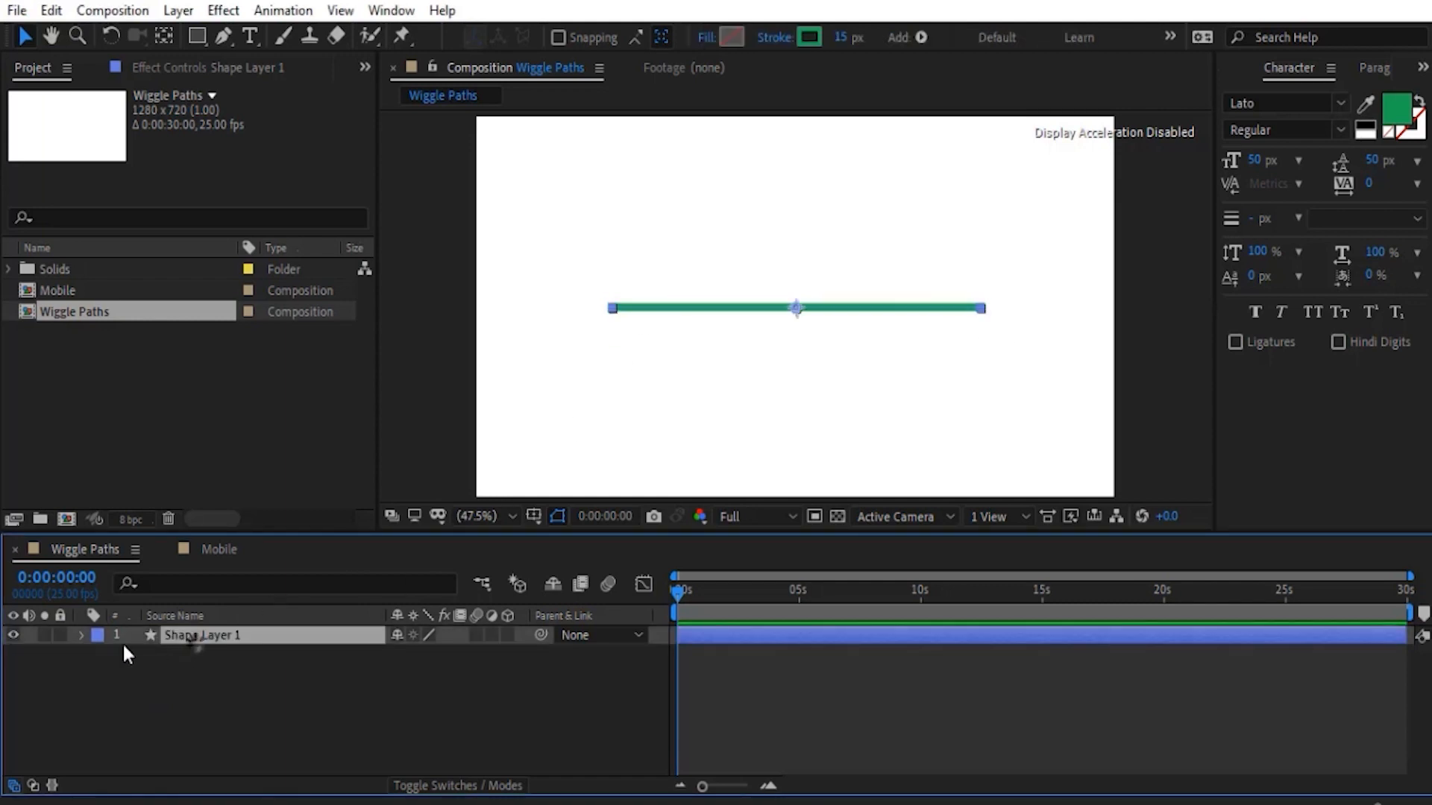
click(82, 635)
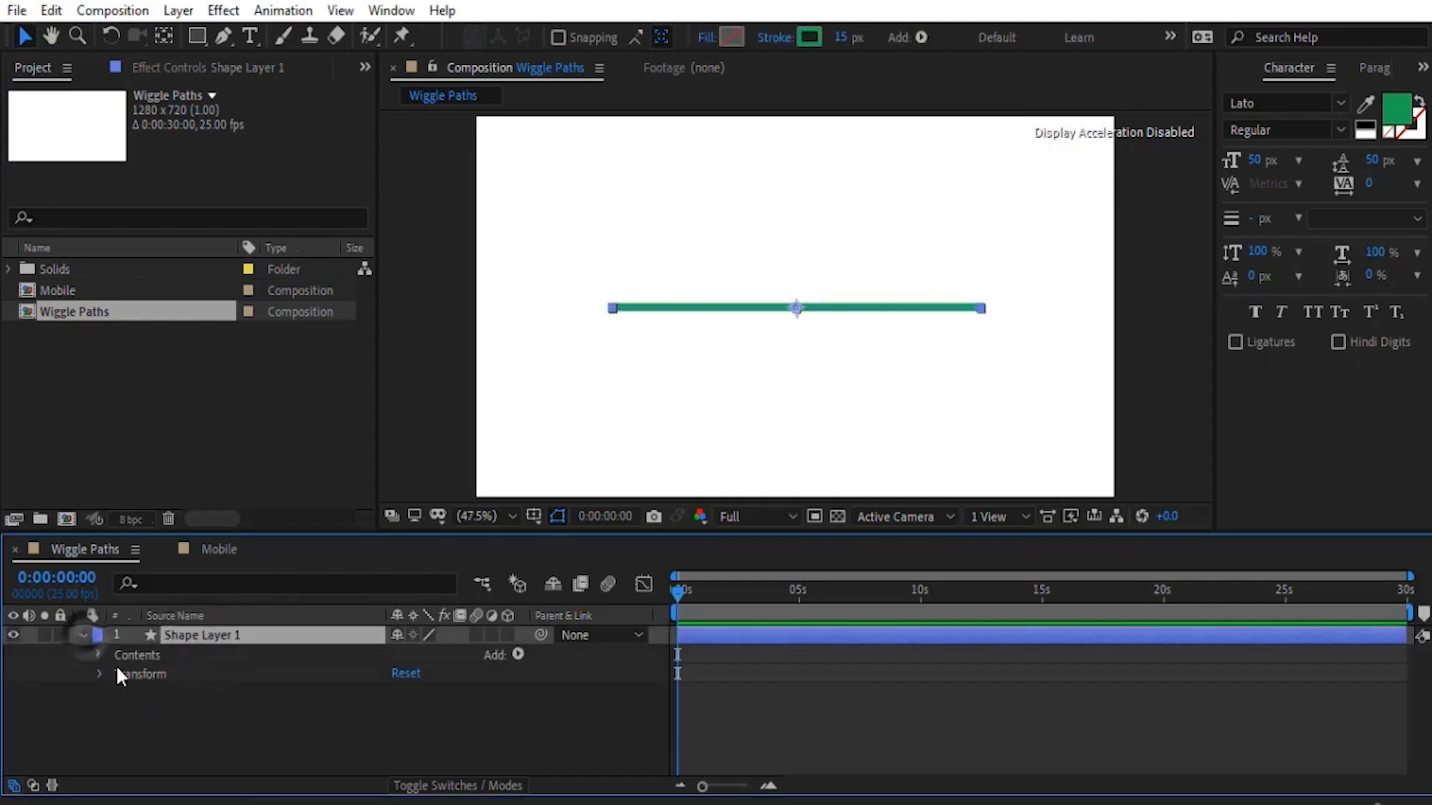
click(518, 654)
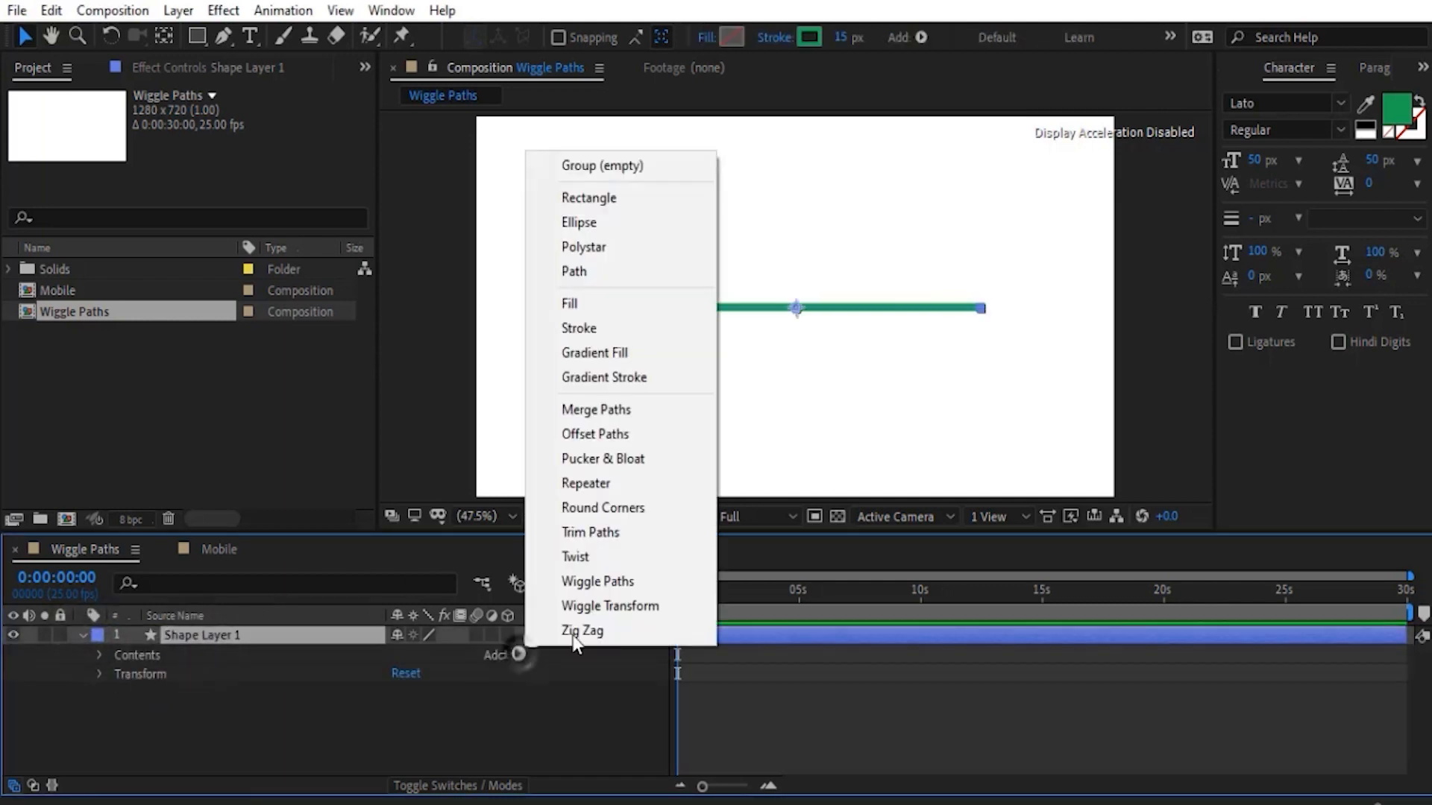
click(598, 582)
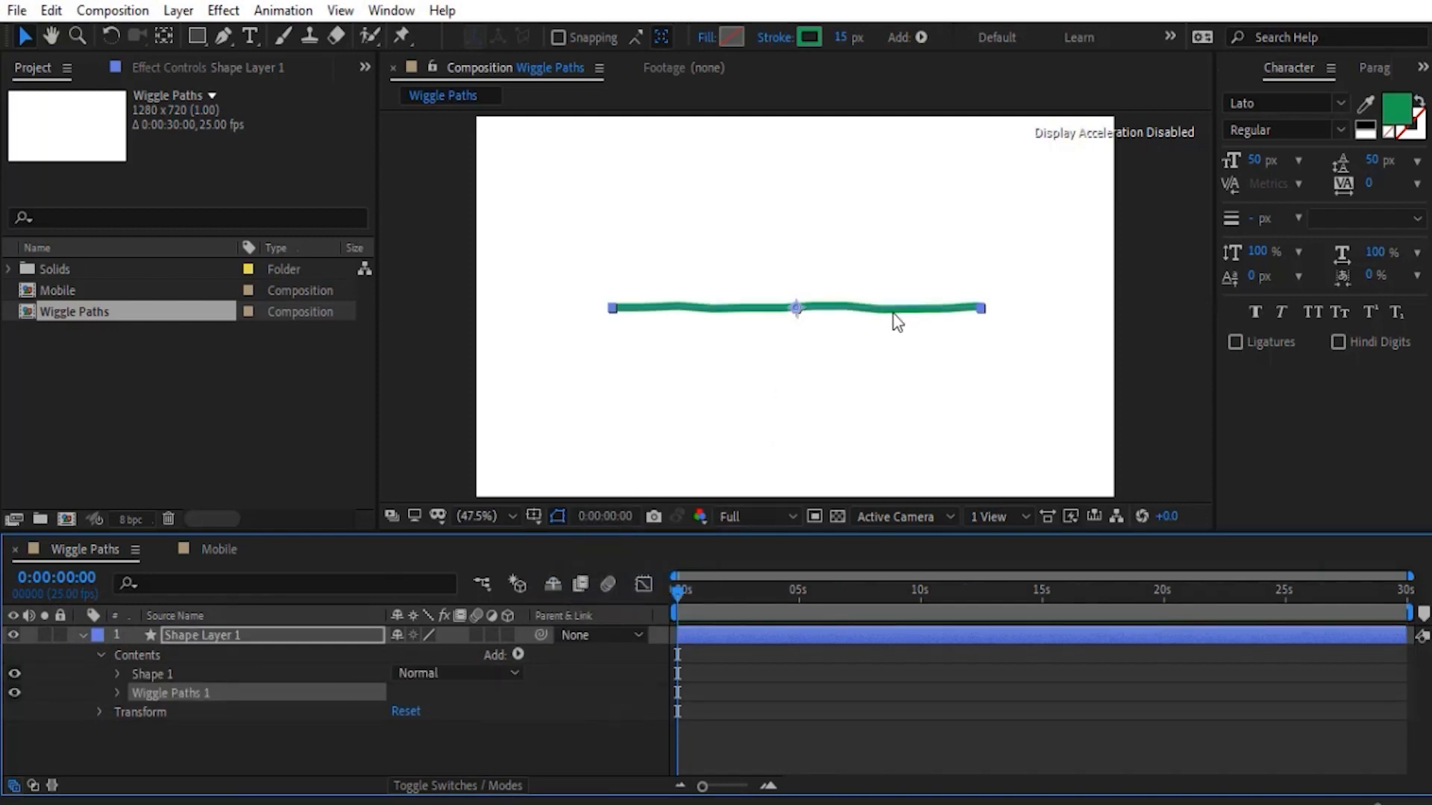
- Raise the Wiggle Paths 1 Size to 155 and its Detail to 28.8 for a more jagged line
click(119, 596)
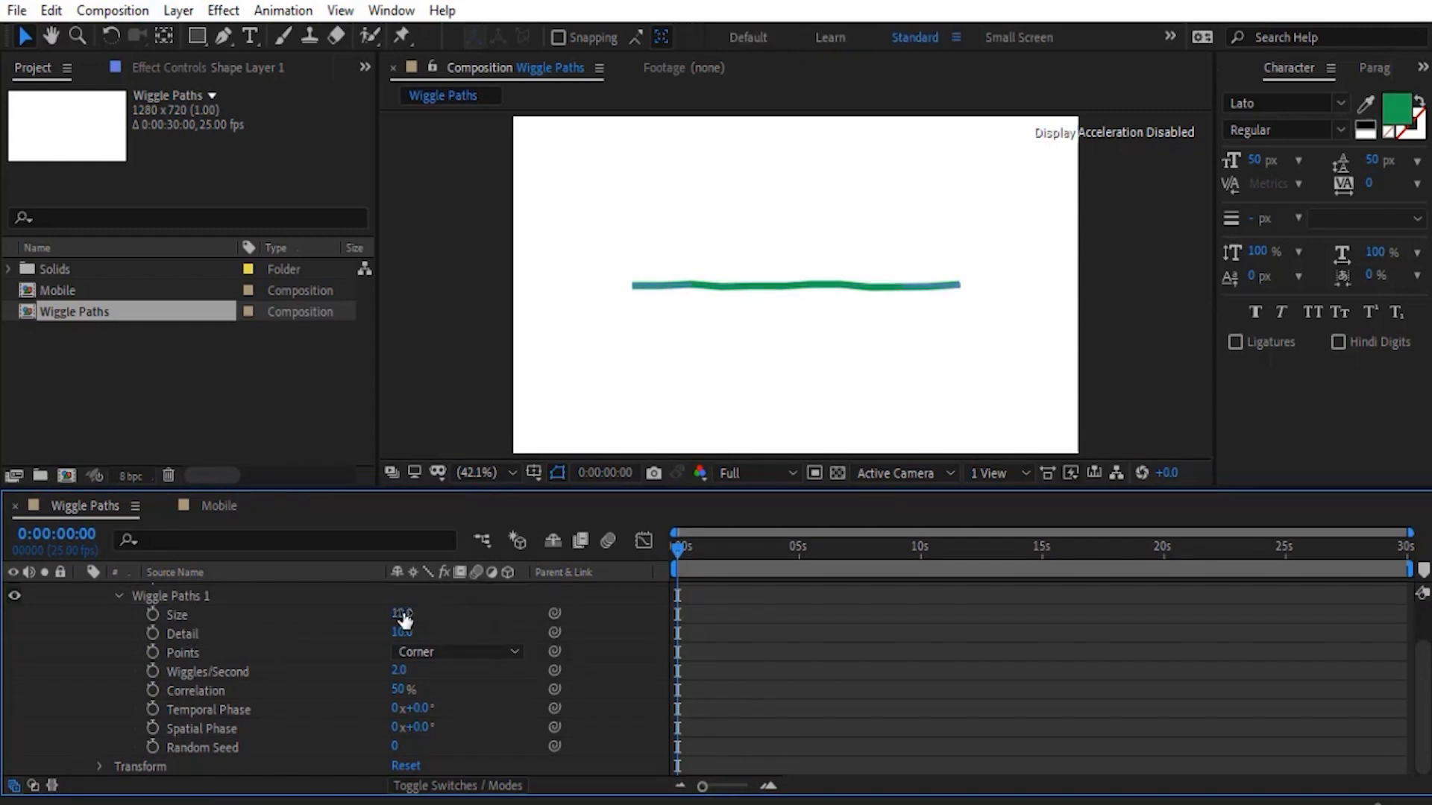
drag(403, 613, 568, 610)
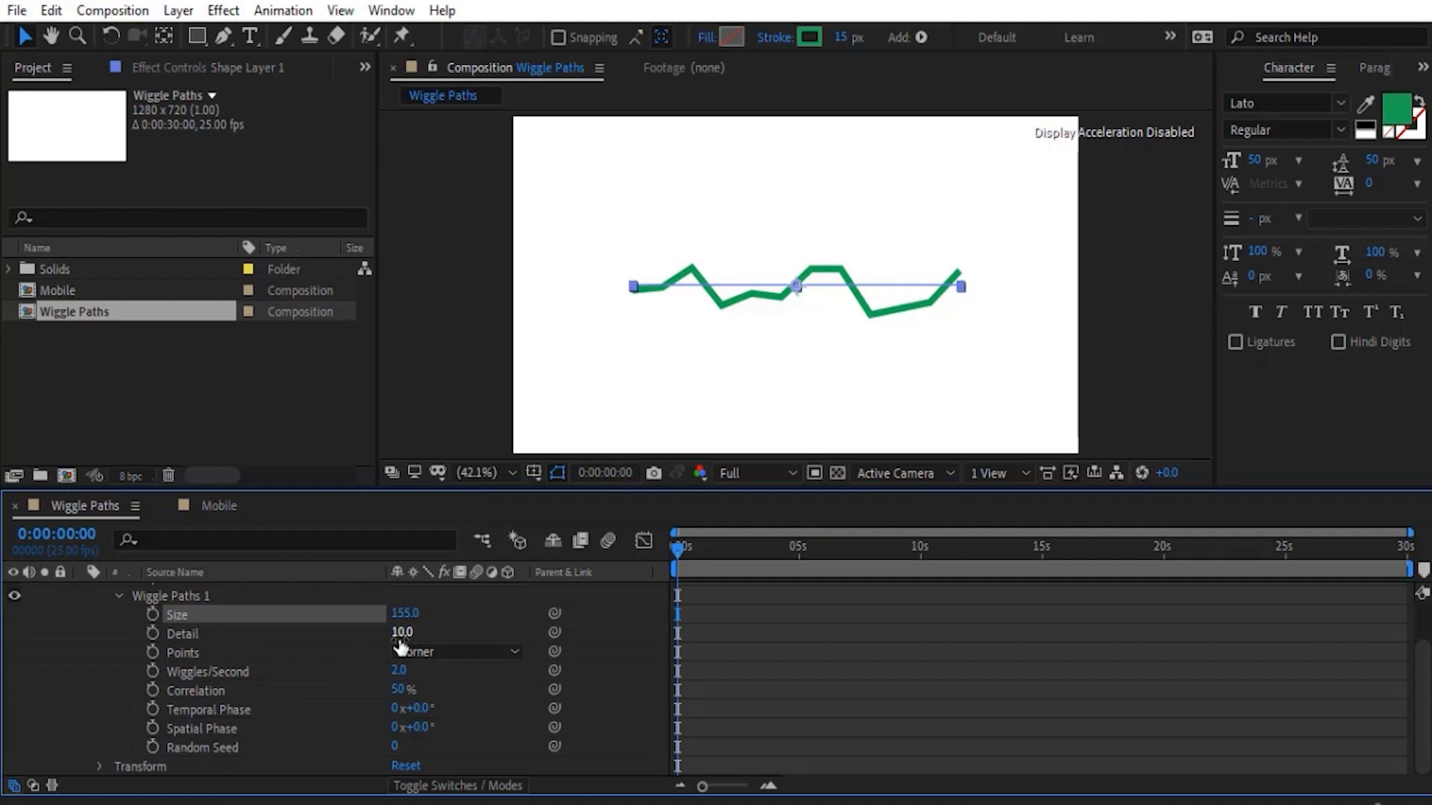
drag(403, 632, 593, 619)
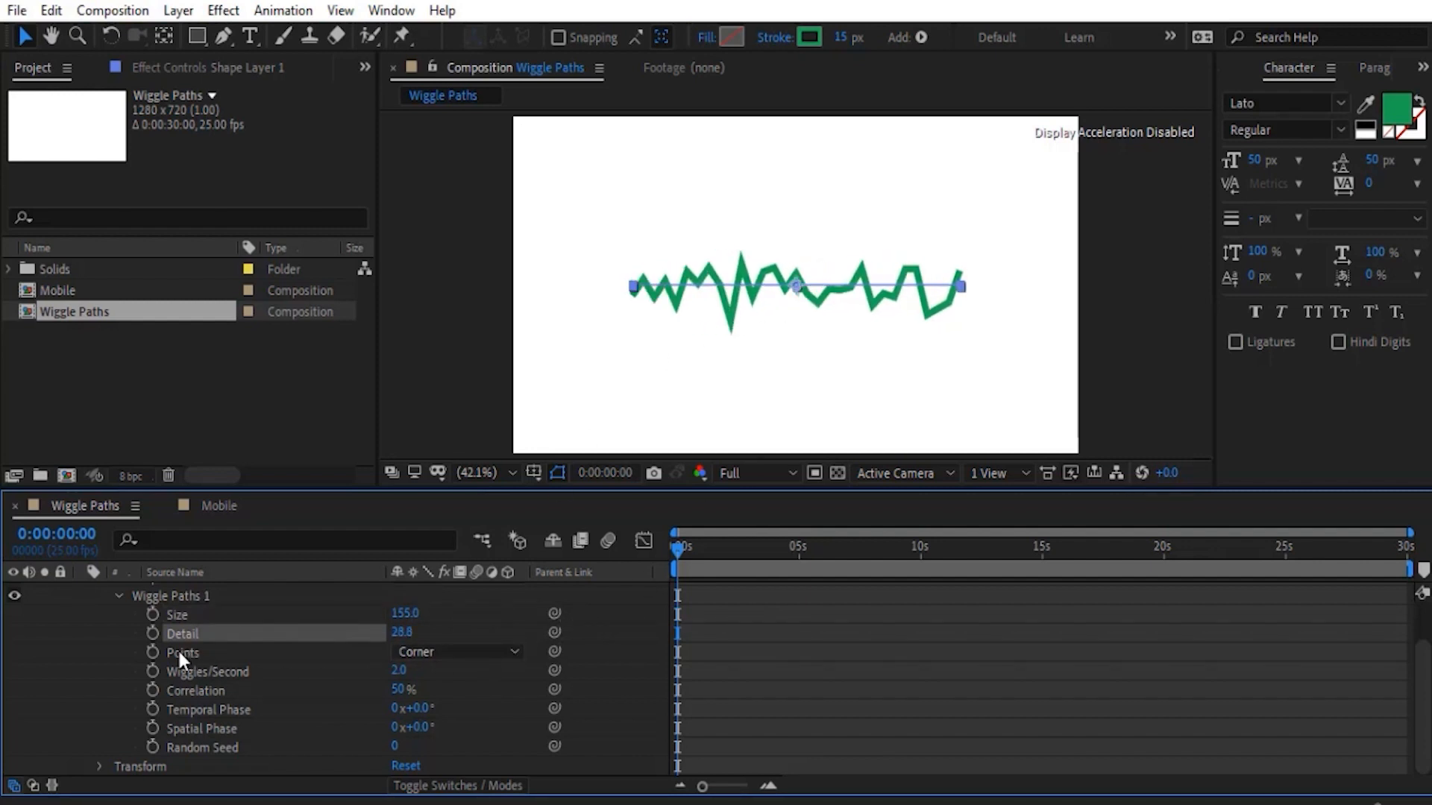
- Switch the Points type of Wiggle Paths 1 to Smooth and back to Corner to compare them
click(415, 654)
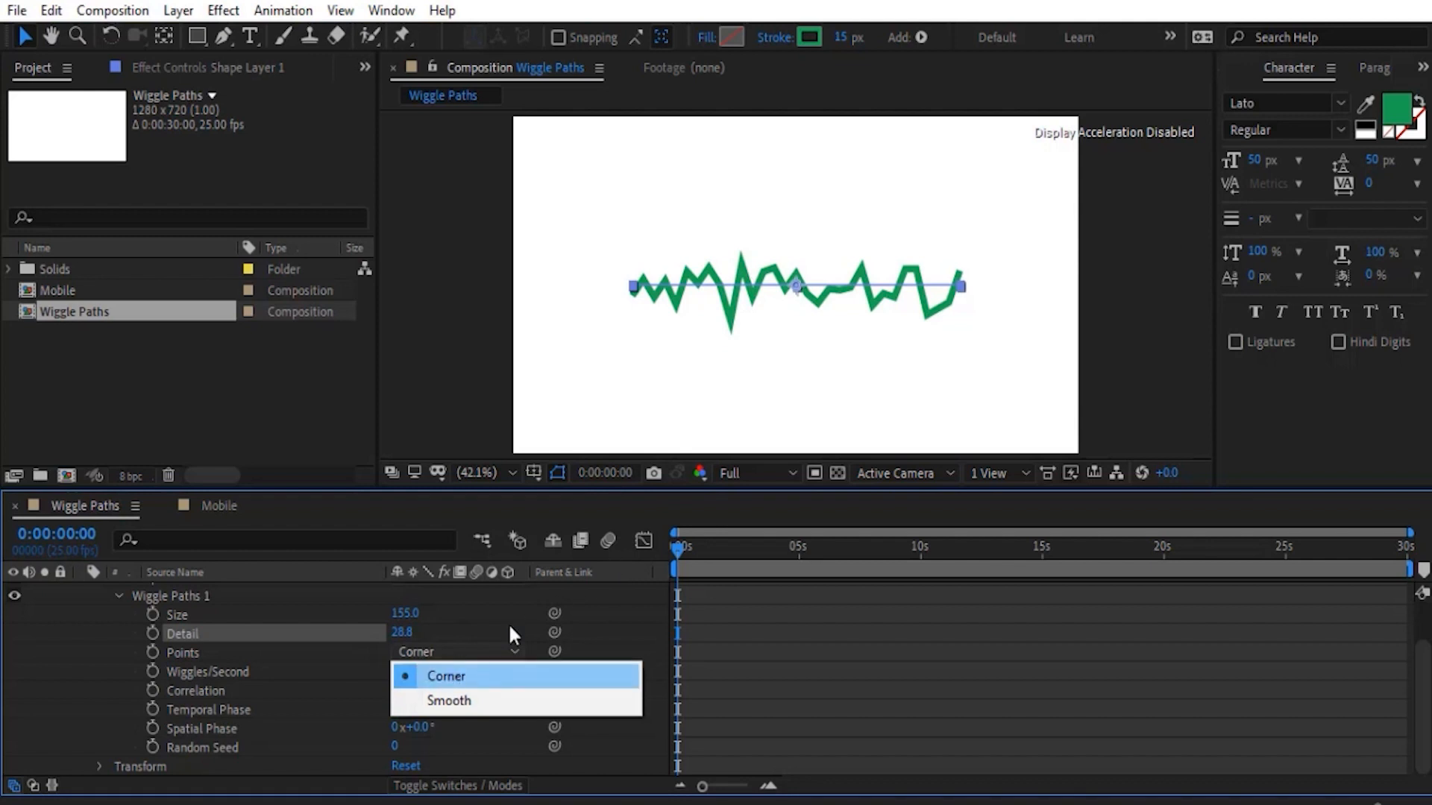
click(456, 701)
click(455, 651)
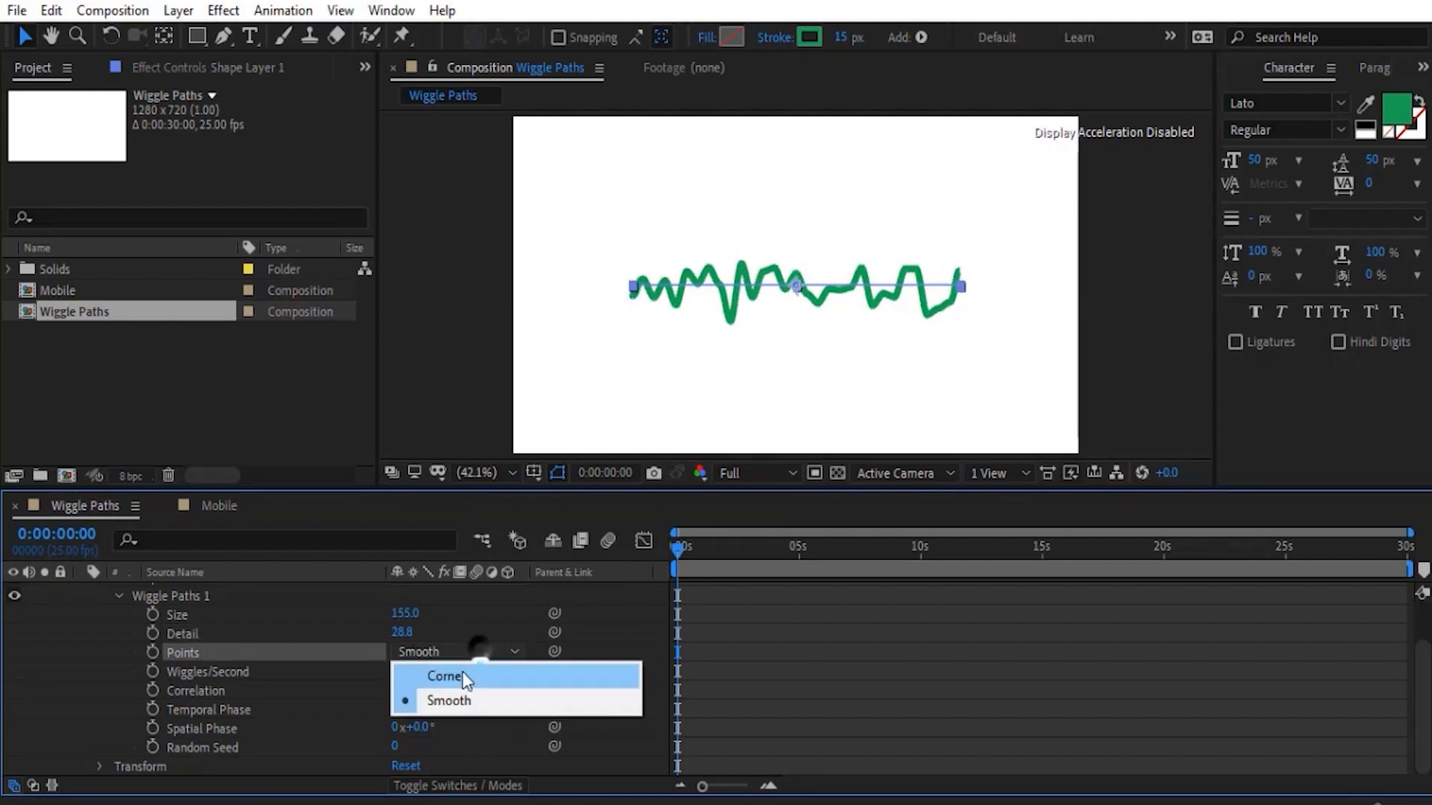
click(463, 675)
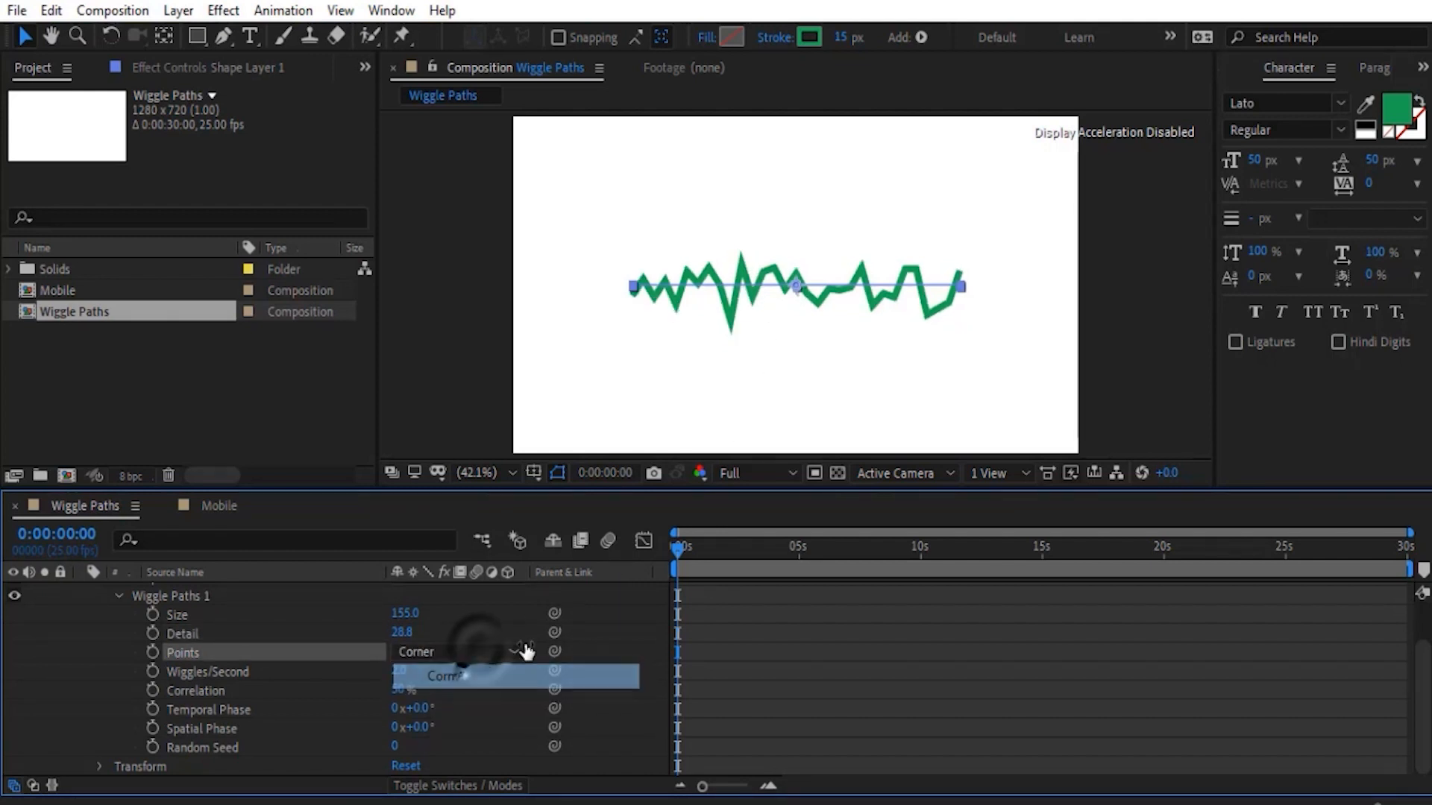
- Try 10 Wiggles/Second on Wiggle Paths 1, preview the animation, and undo the change
click(198, 673)
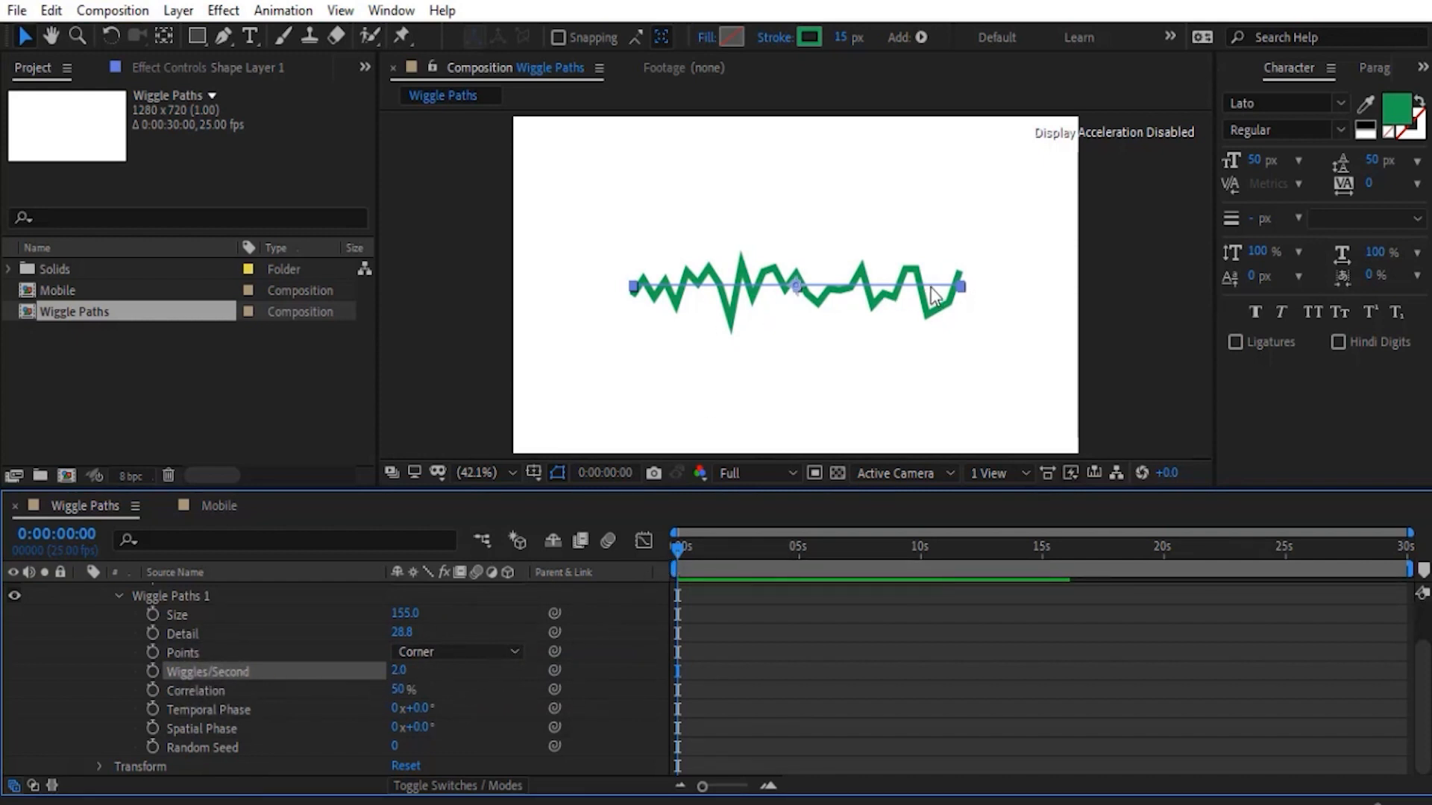
click(401, 671)
text(10)
click(128, 667)
key(space)
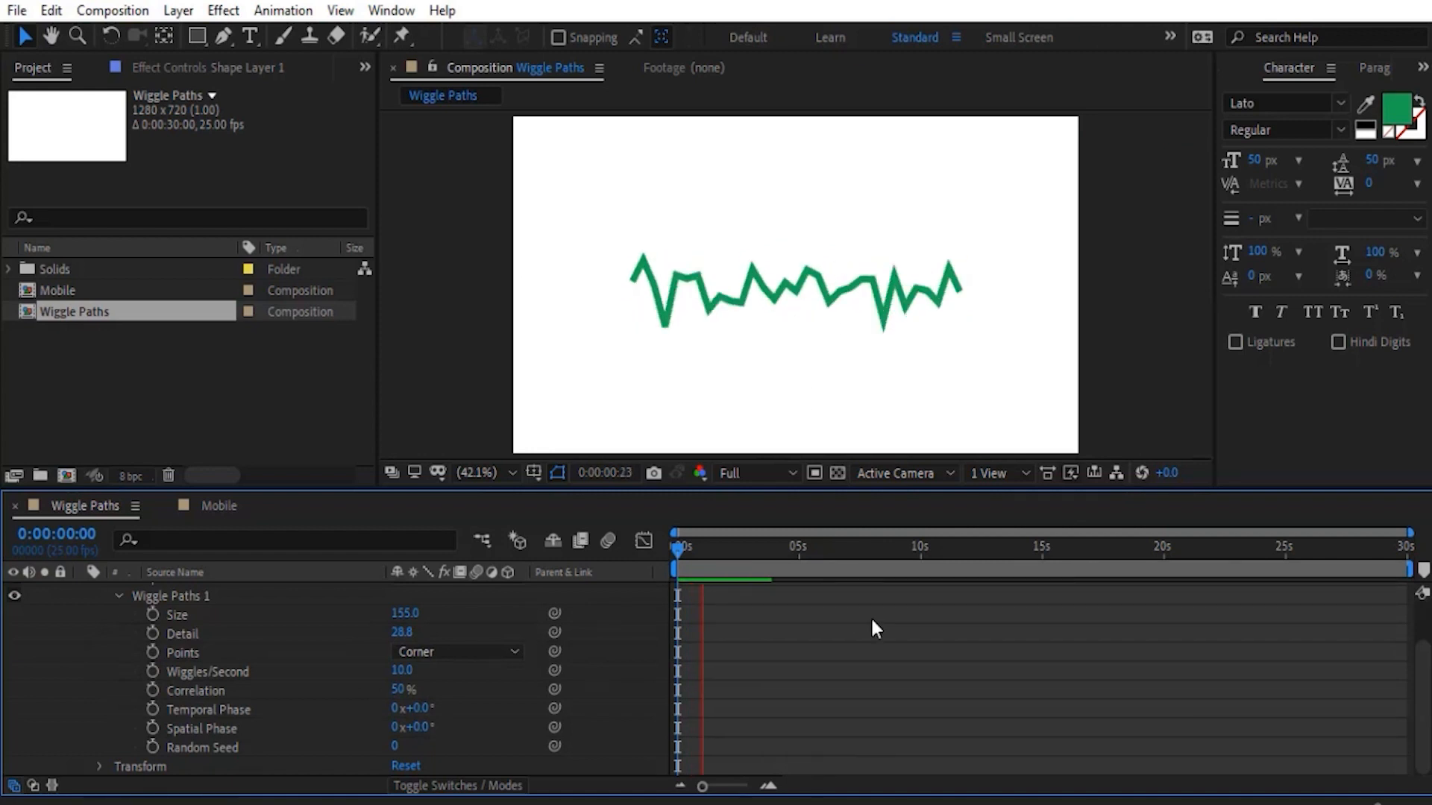
click(688, 551)
key(ctrl+z)
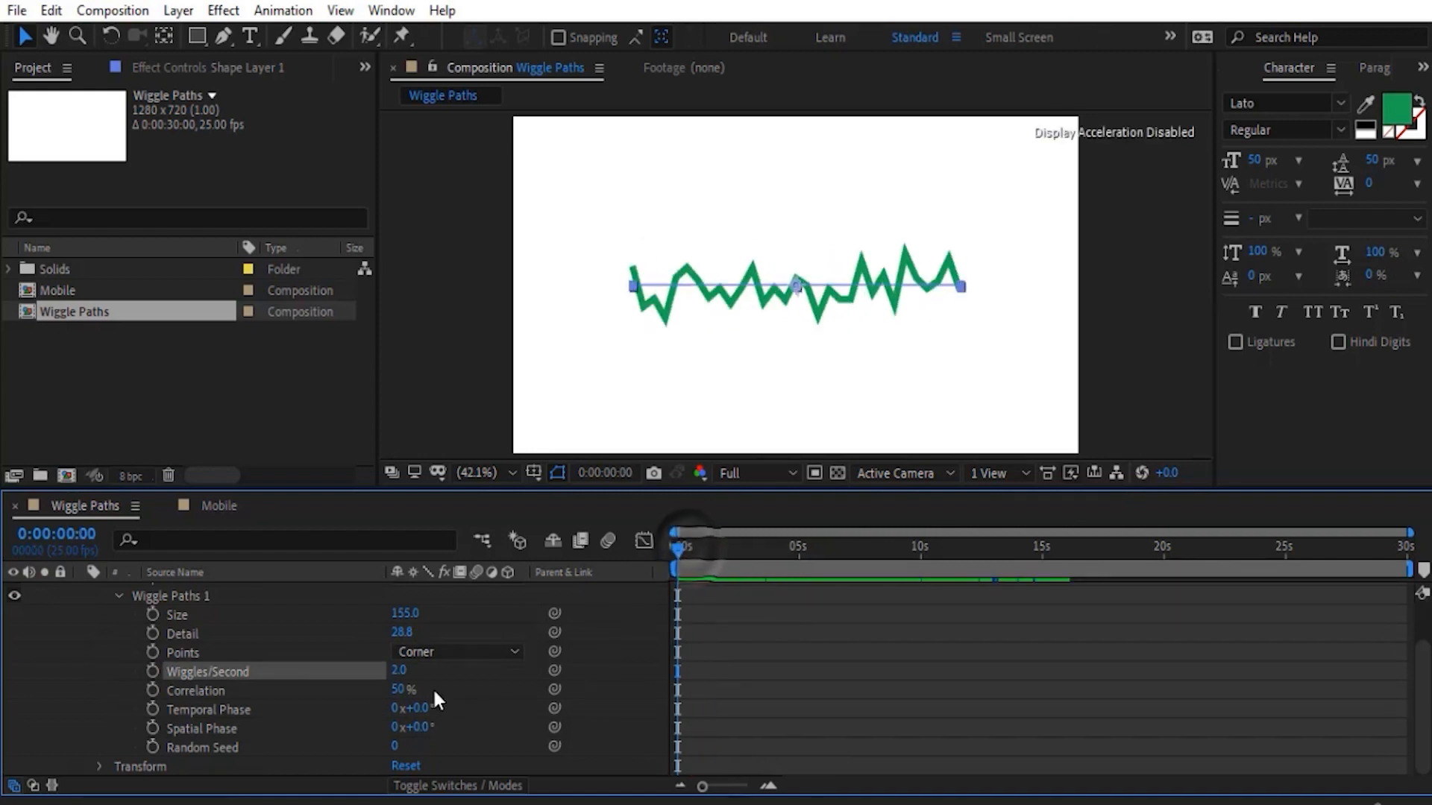
- Try a Correlation of 10% and of 97% on Wiggle Paths 1, and reset the property
click(193, 695)
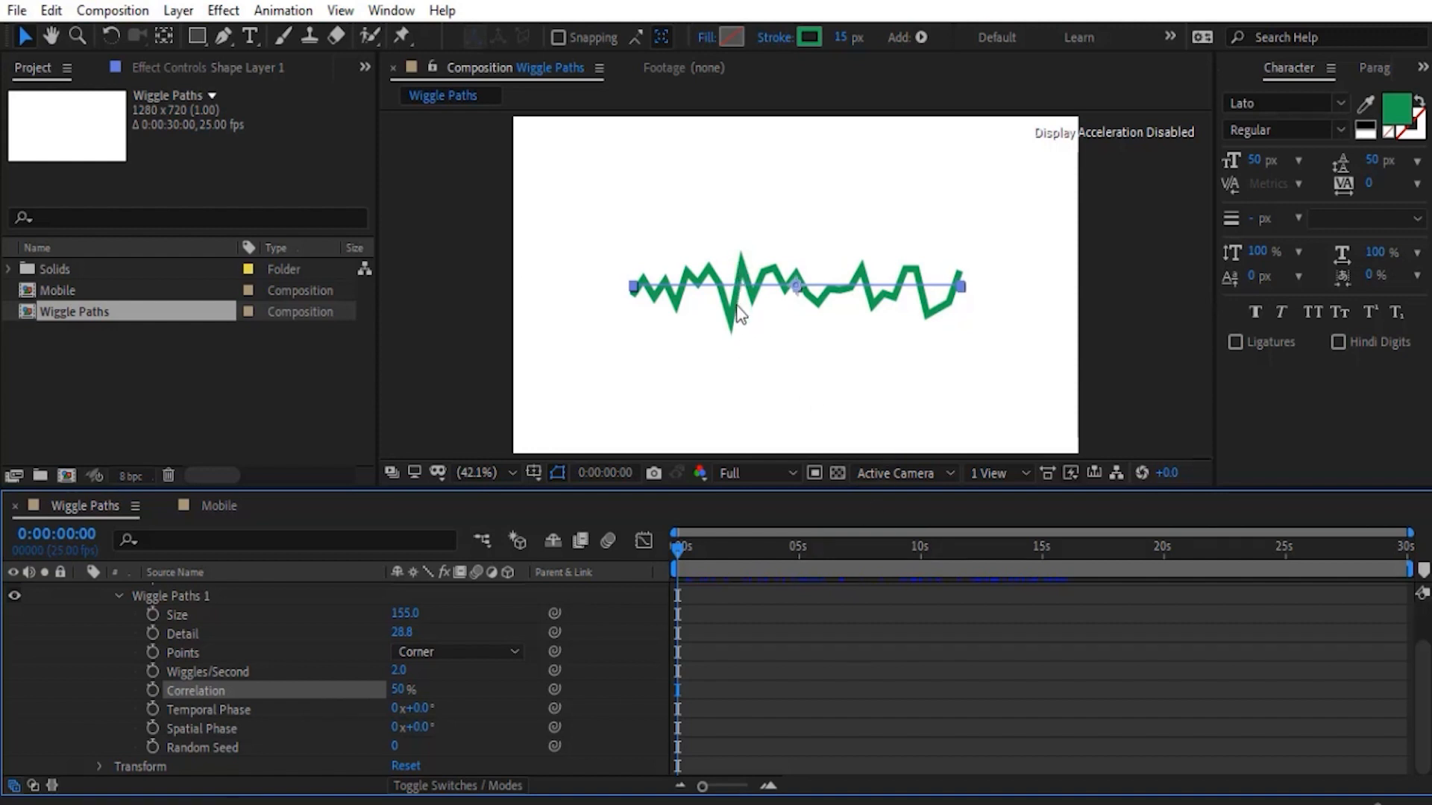
drag(398, 690, 356, 697)
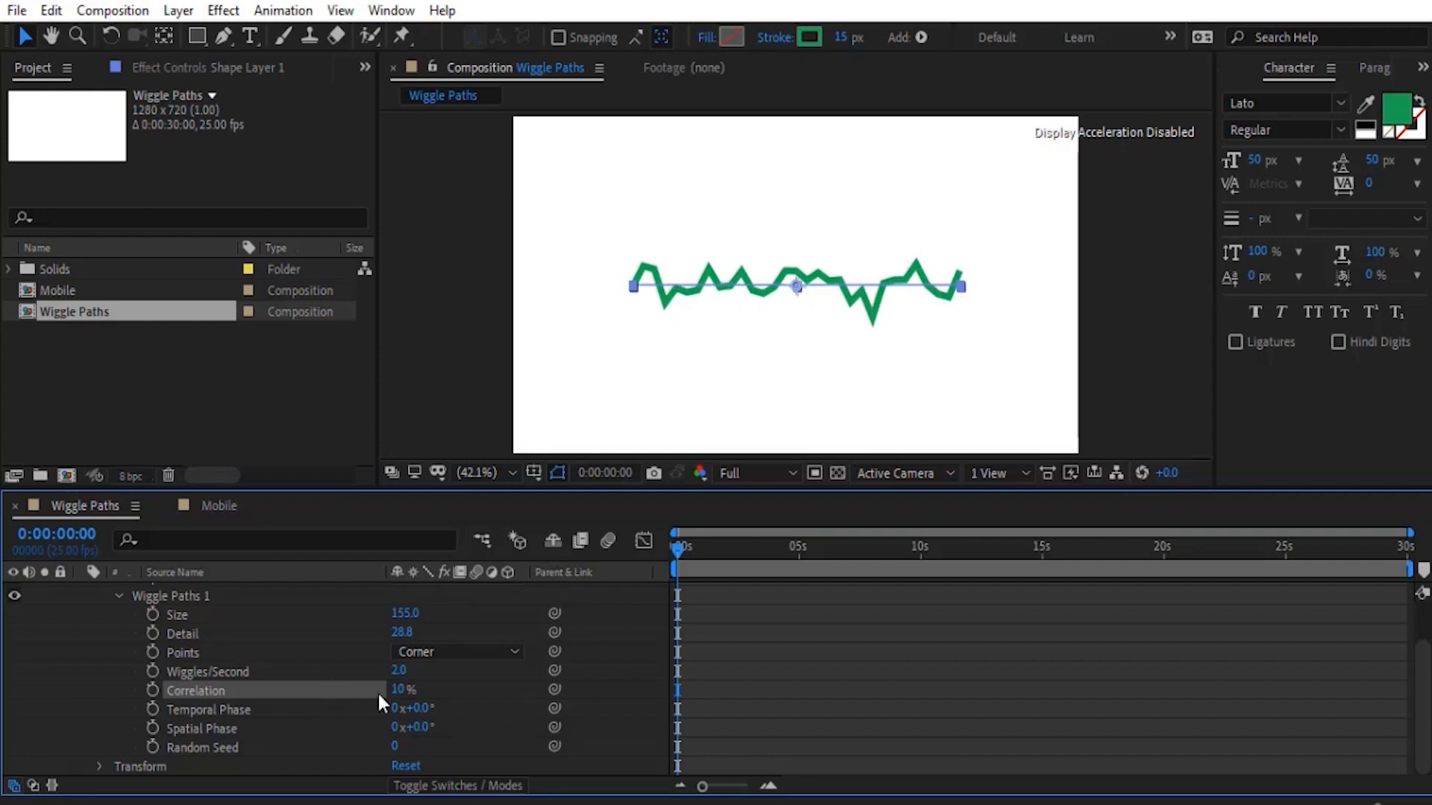
mouse_move(400, 689)
mouse_down()
mouse_move(538, 679)
mouse_move(525, 679)
mouse_up()
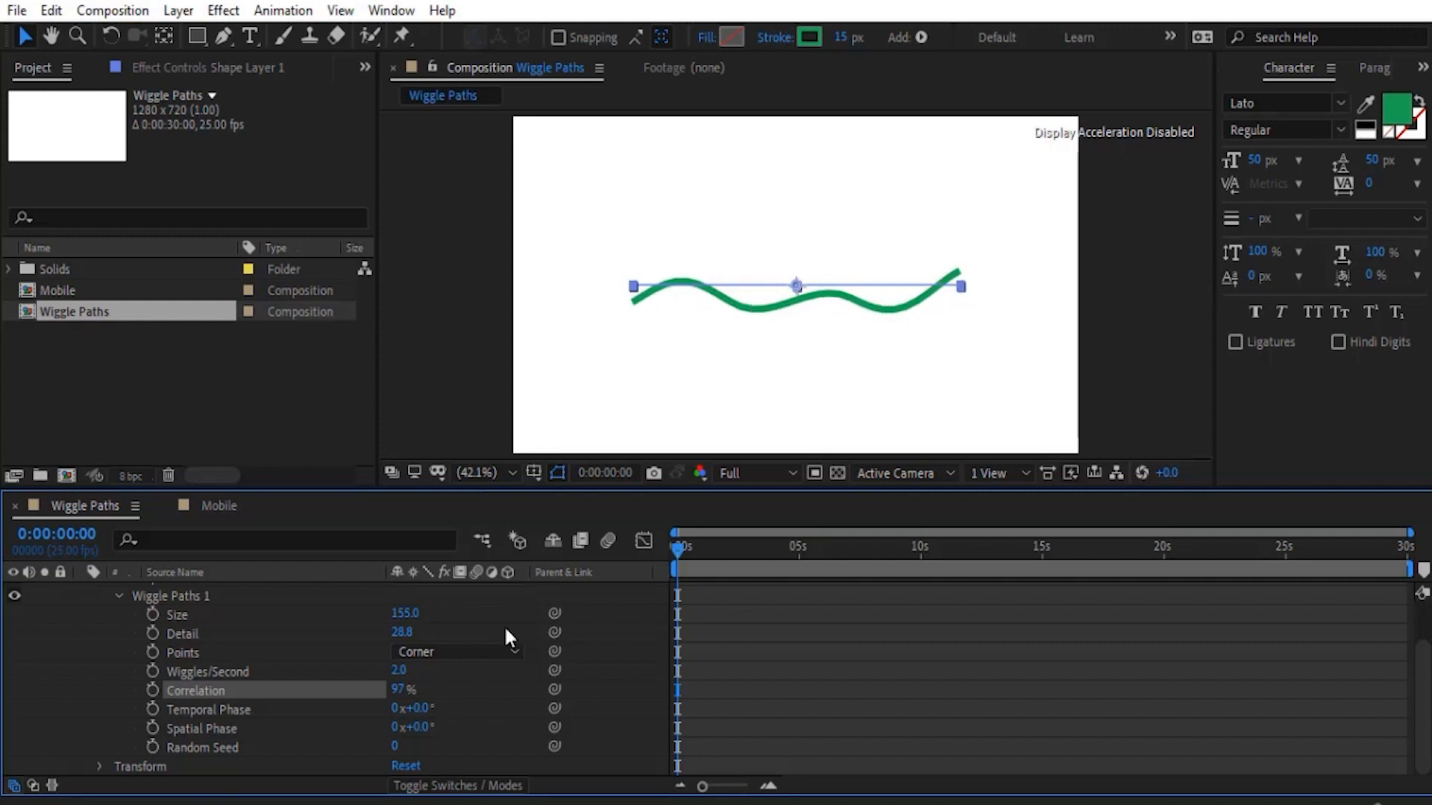
right_click(197, 690)
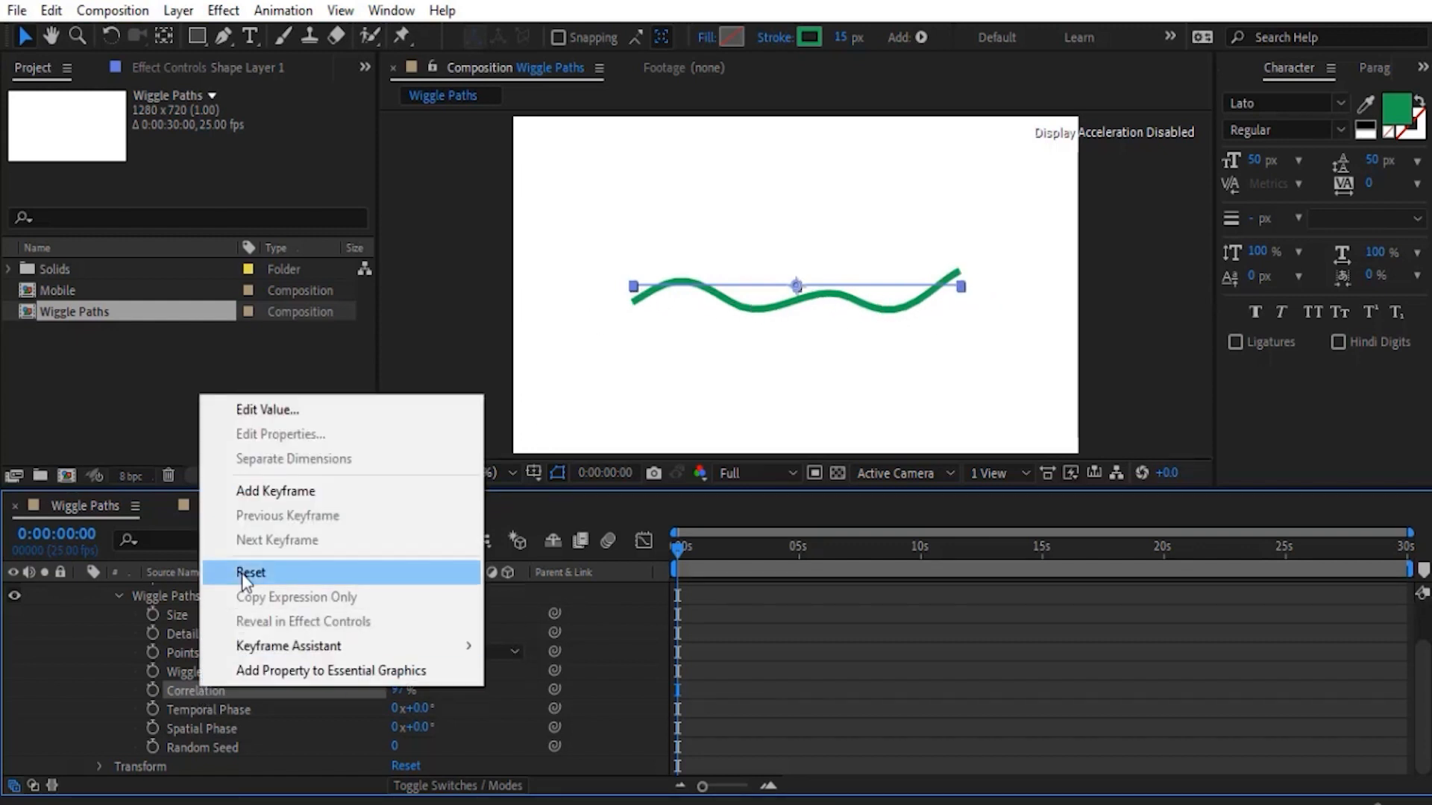
click(280, 575)
- Preview how the wiggled line moves over time, with the Temporal Phase property selected
click(141, 709)
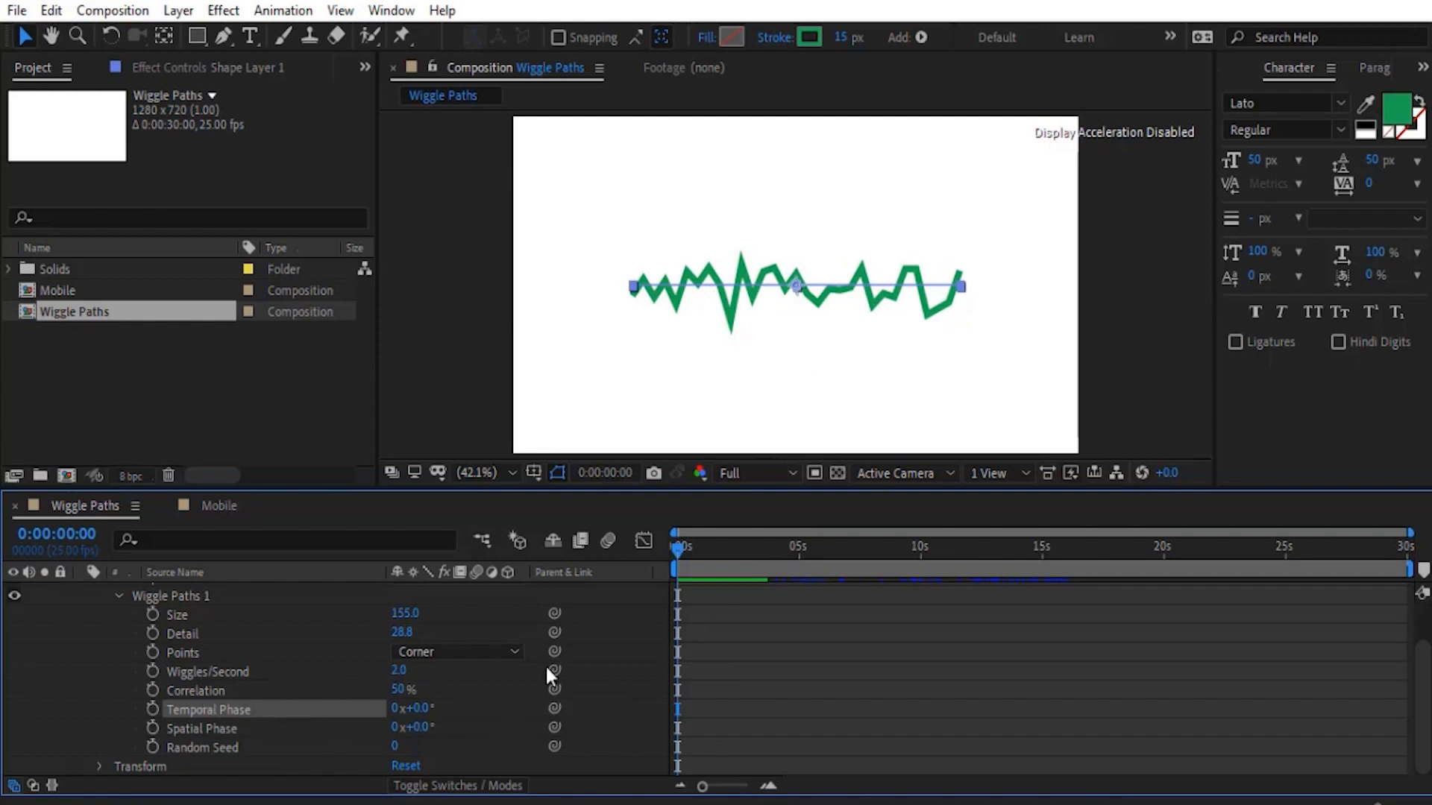
key(space)
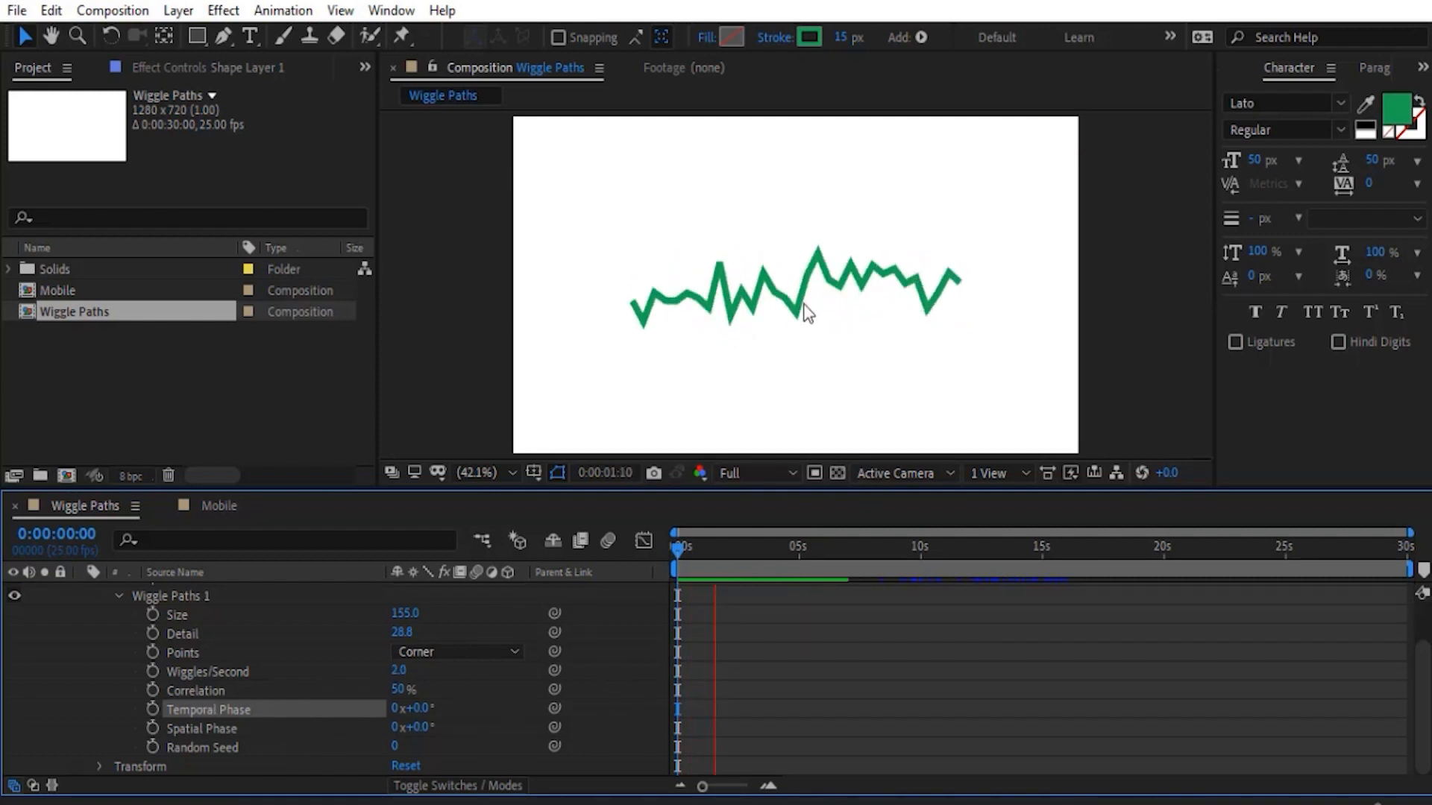
key(space)
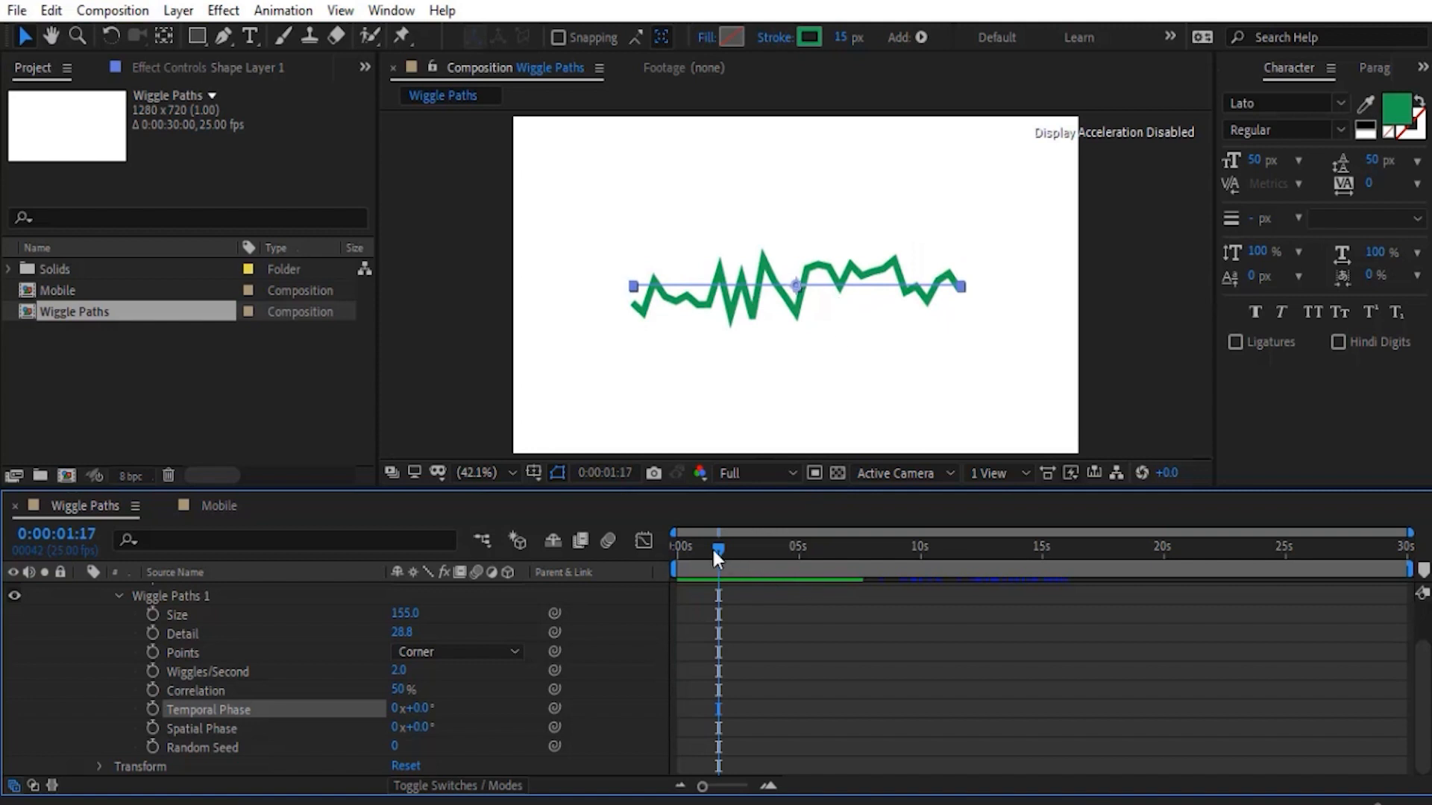
- Move the current time to one second and shift the Temporal Phase of Wiggle Paths 1 to 158.4°
mouse_move(714, 558)
mouse_down()
mouse_move(651, 551)
mouse_move(729, 552)
mouse_move(709, 552)
mouse_up()
click(88, 535)
text(100)
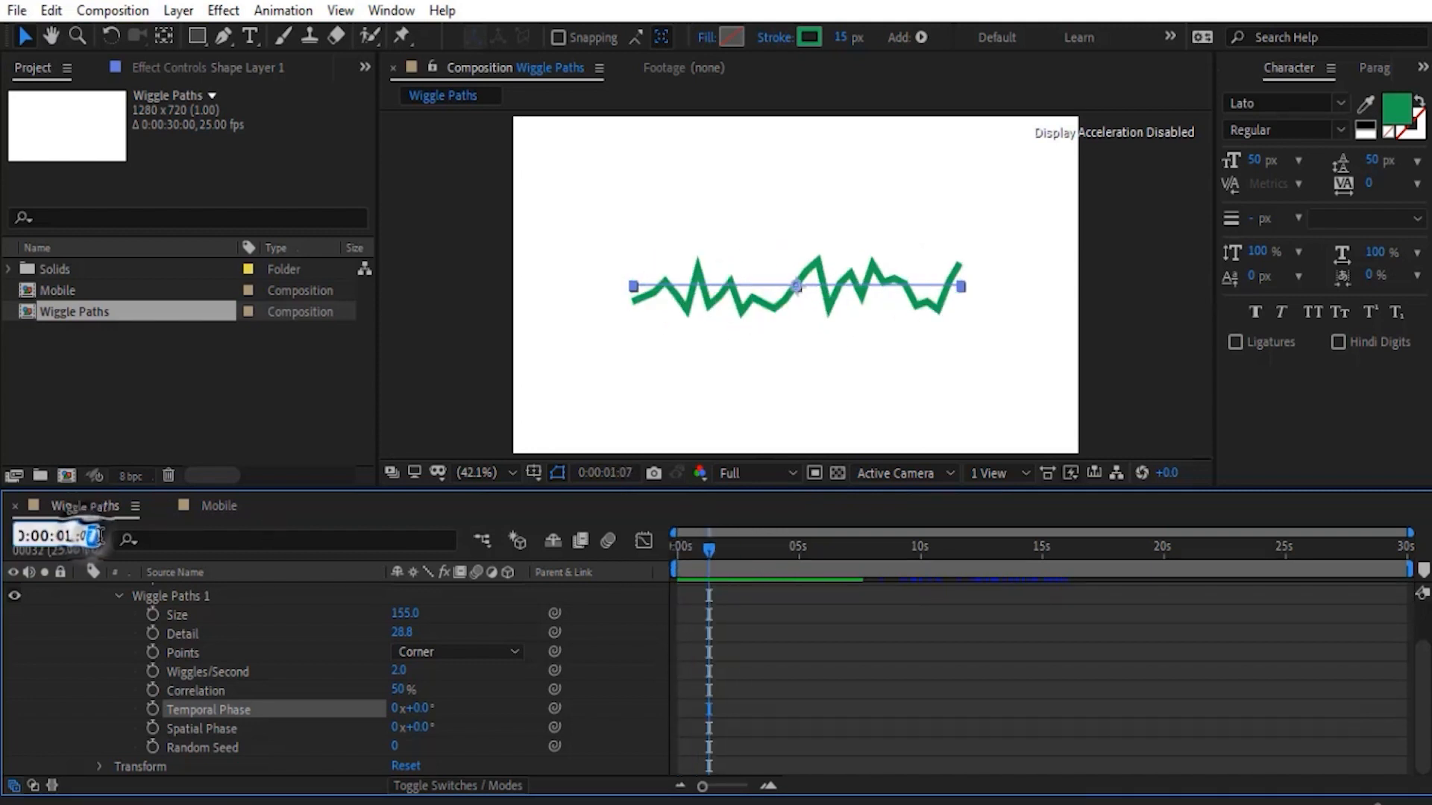
key(Return)
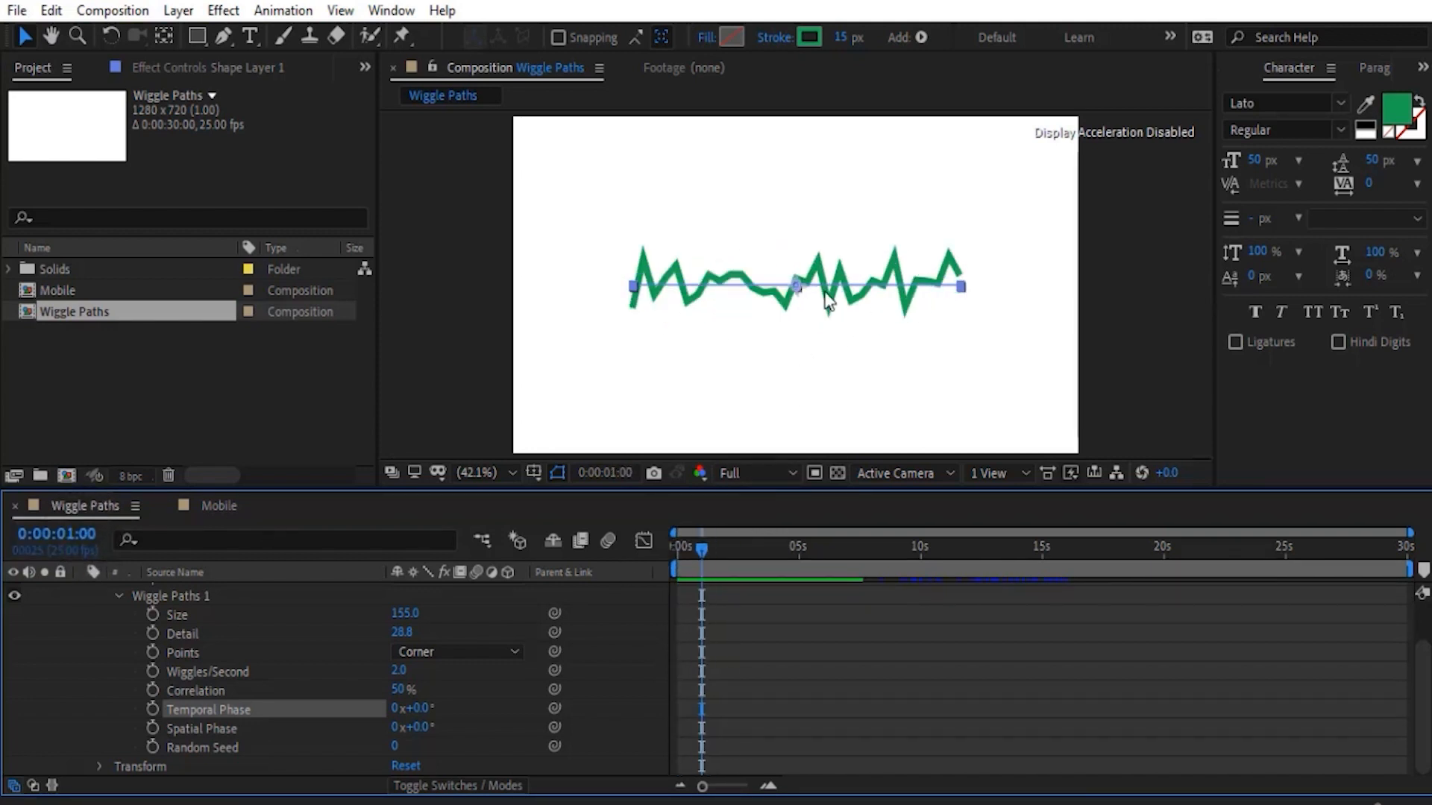
drag(412, 709, 809, 594)
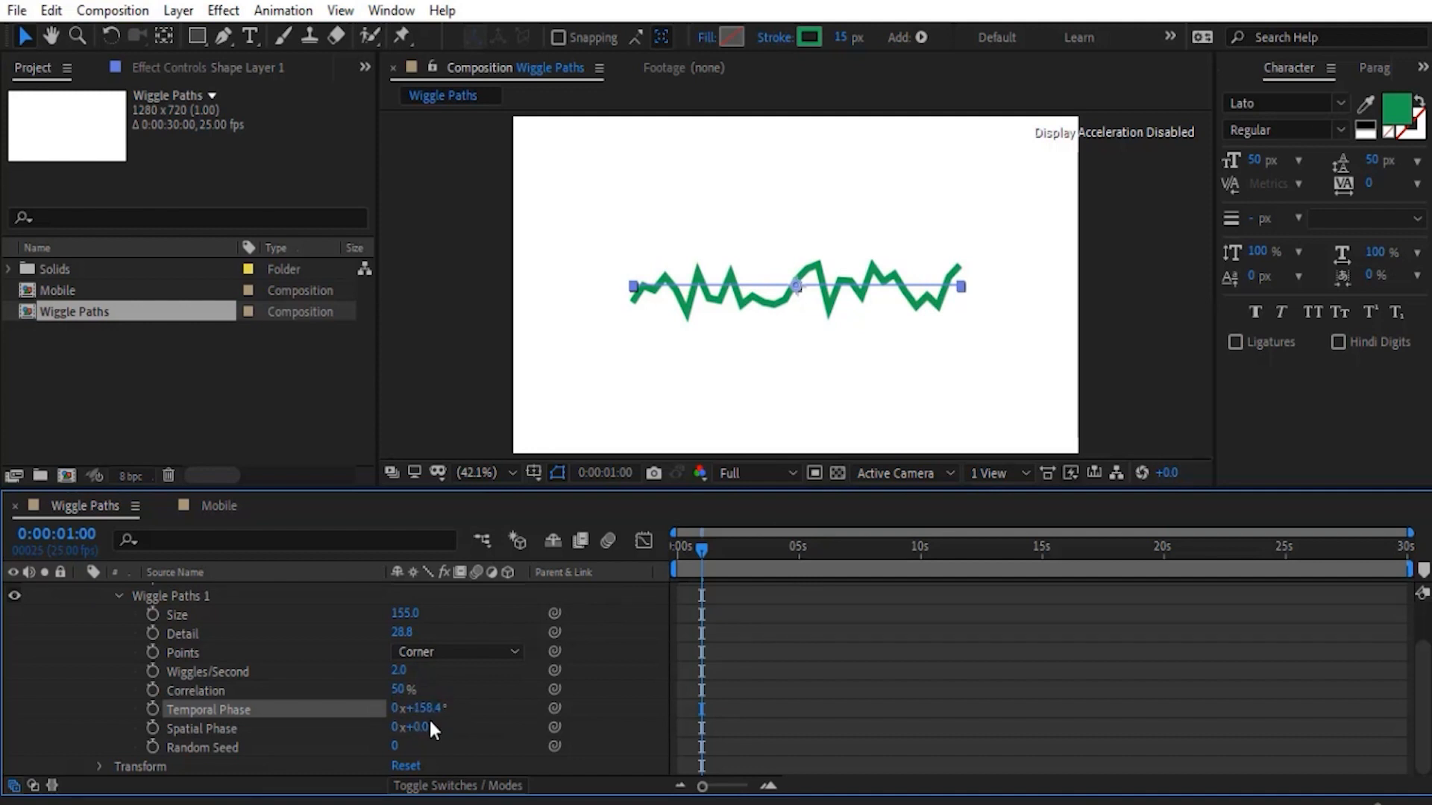
- Set Wiggles/Second to 0 and, after previewing the line from the start, reset the Temporal Phase
click(399, 670)
text(0)
click(249, 669)
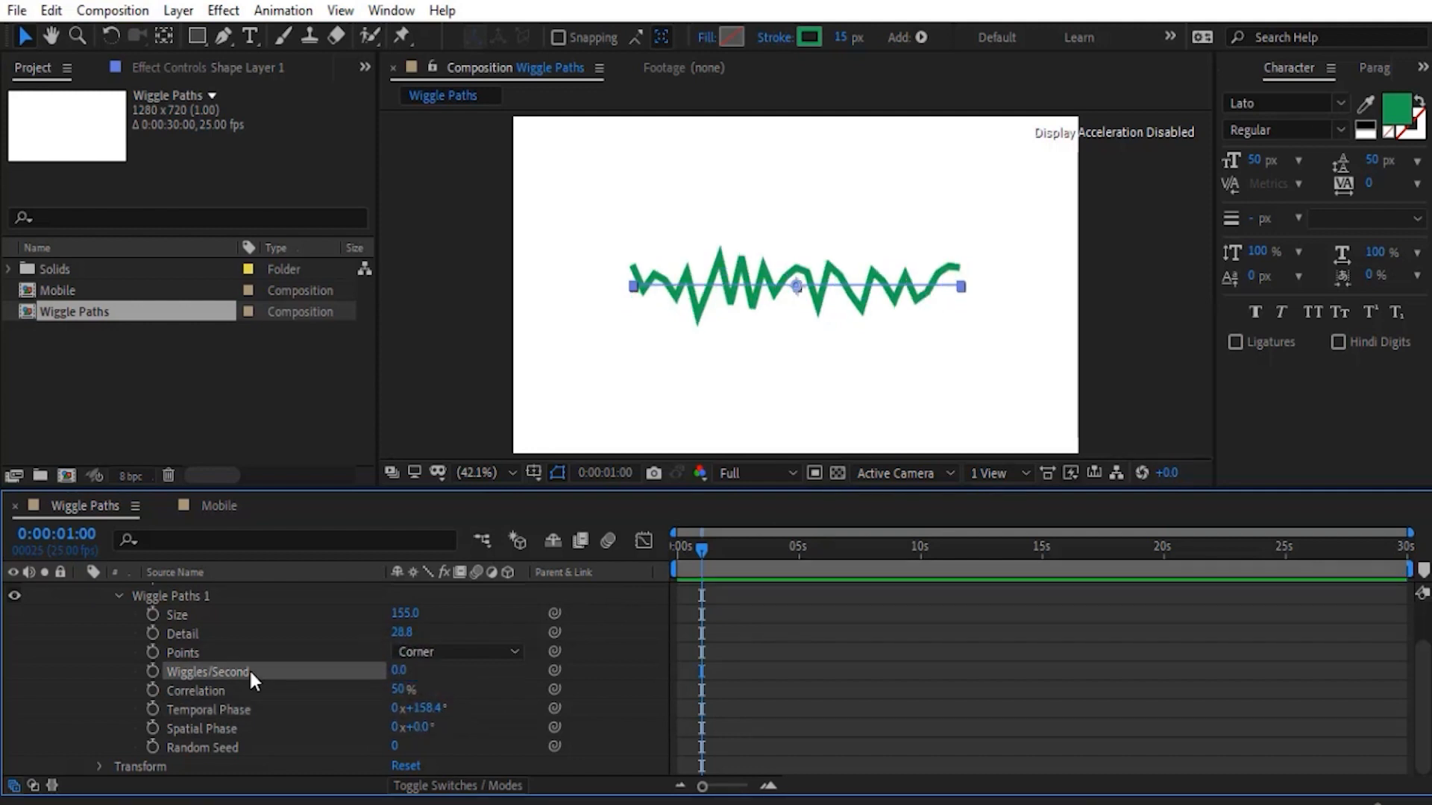
key(space)
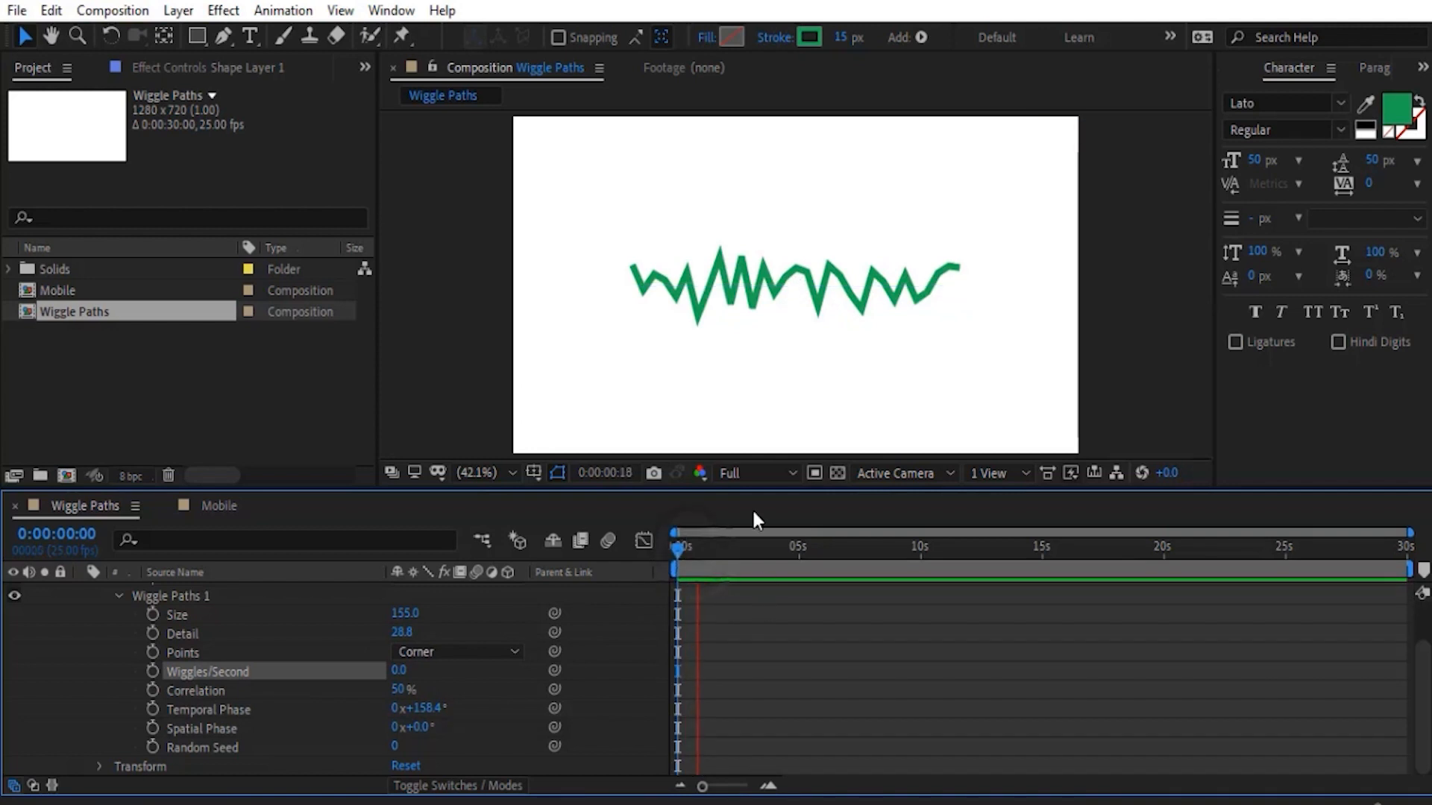
key(space)
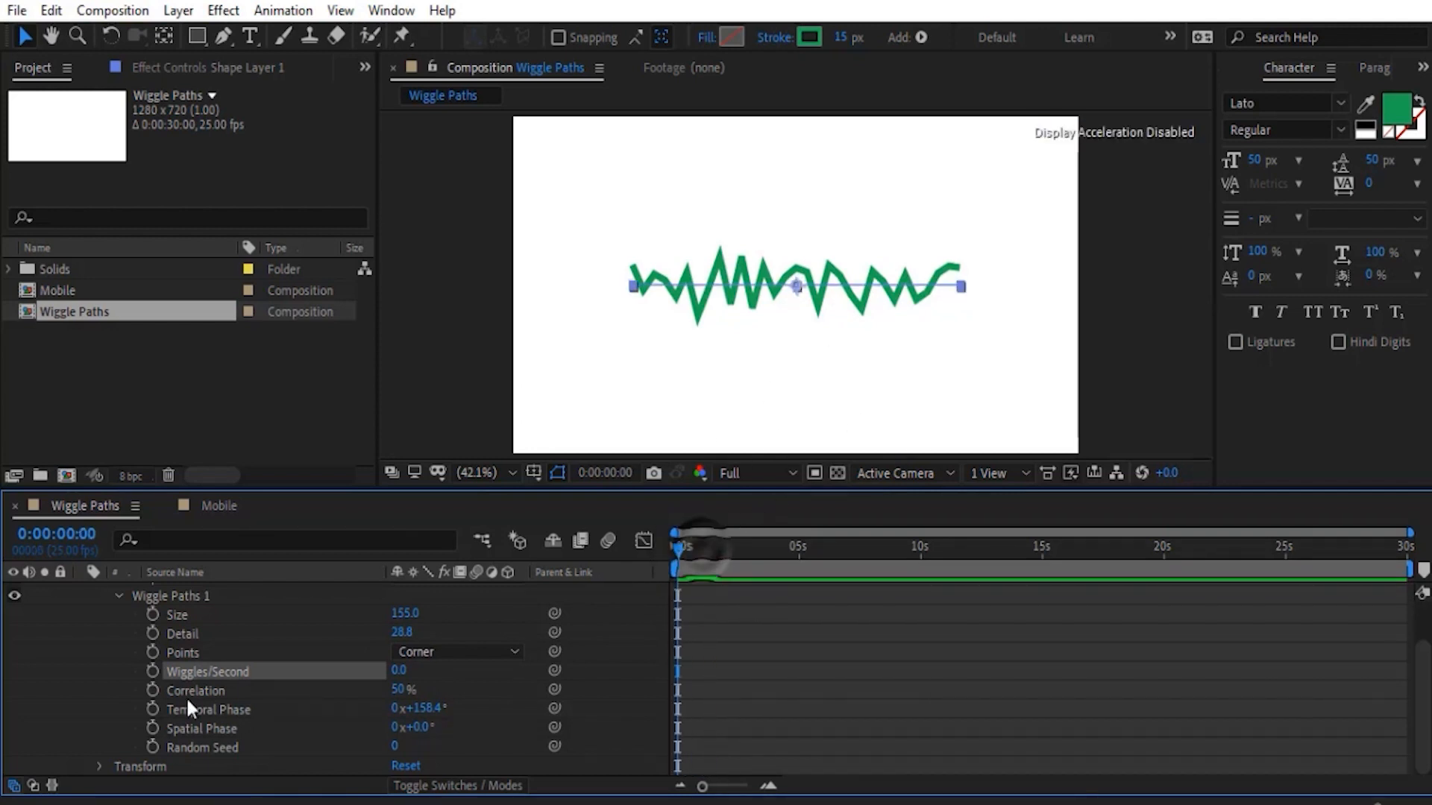
right_click(224, 708)
click(270, 597)
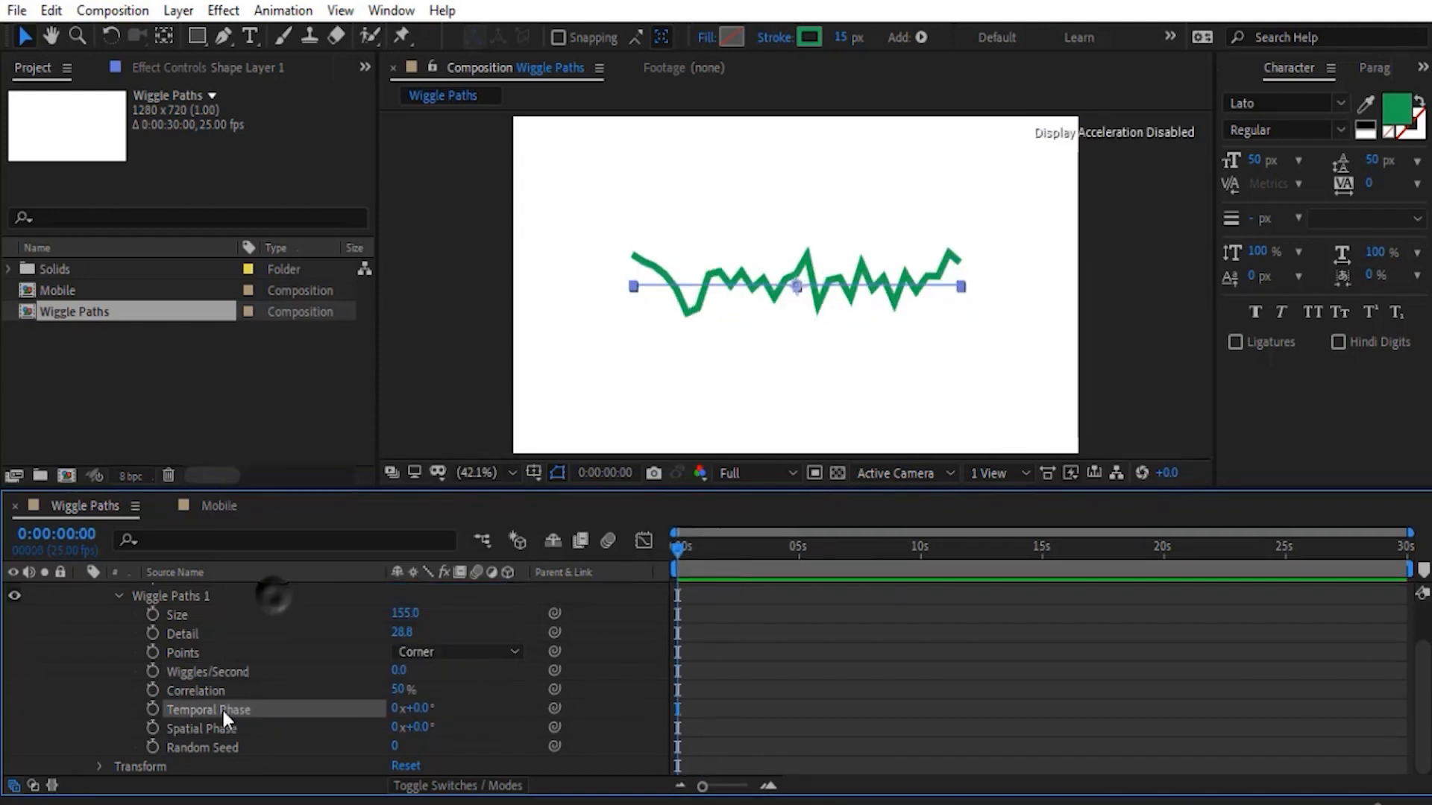
- Keyframe the Temporal Phase of Wiggle Paths 1 at the start and at one second, where it is set to 2x+98.0°
click(151, 709)
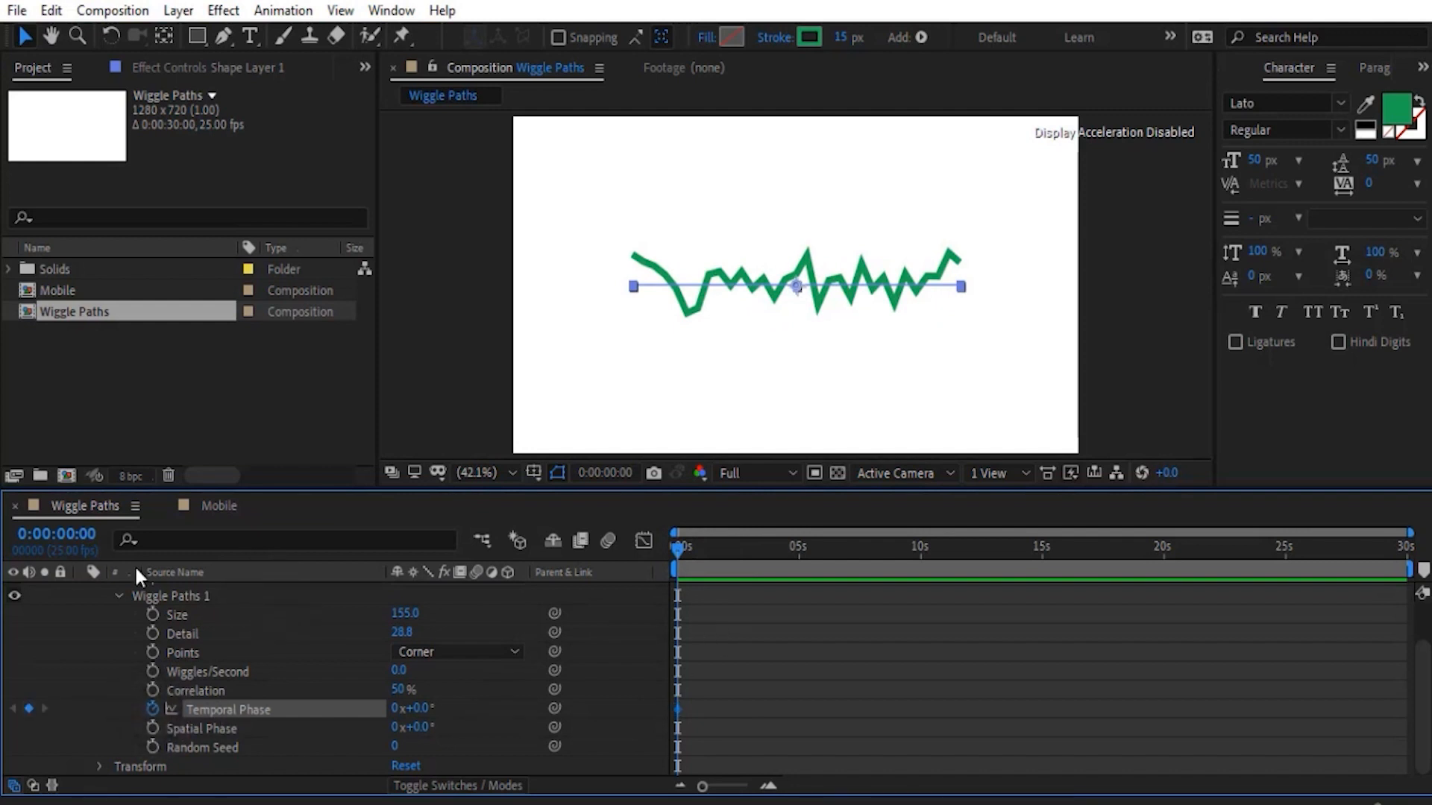
click(69, 532)
text(100)
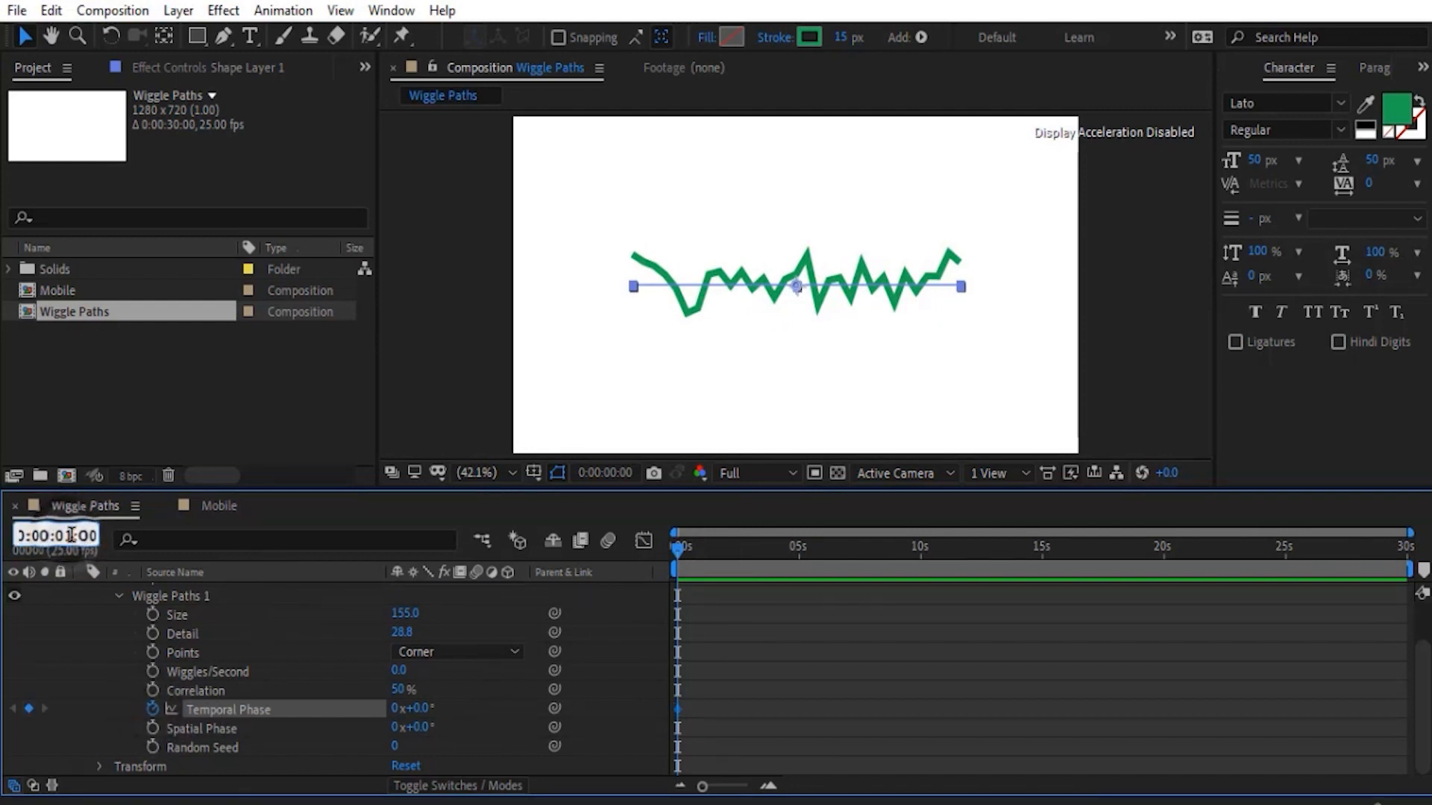
key(Return)
drag(422, 712, 1276, 679)
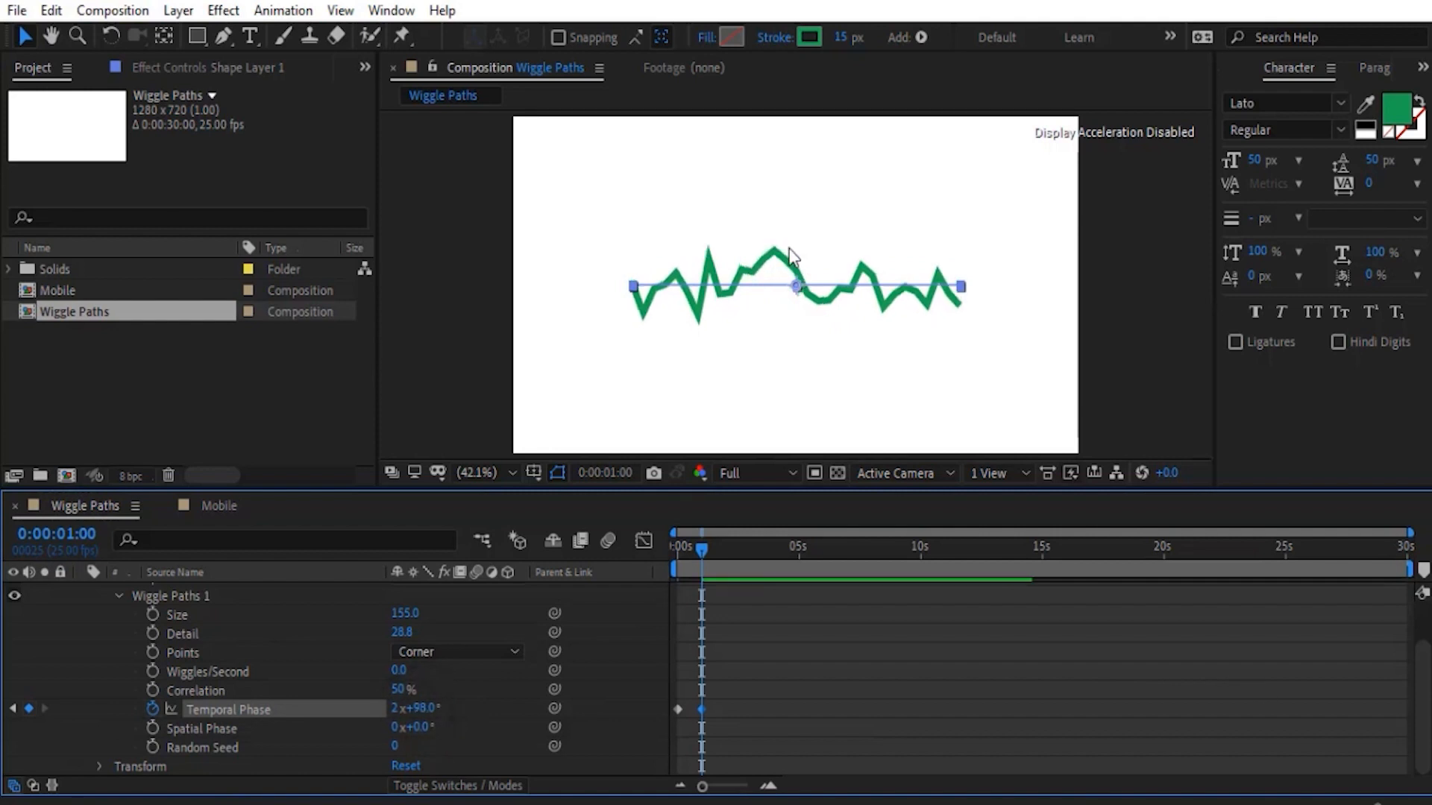
- Preview the Temporal Phase animation from the start and remove its keyframes
click(727, 677)
key(Home)
key(space)
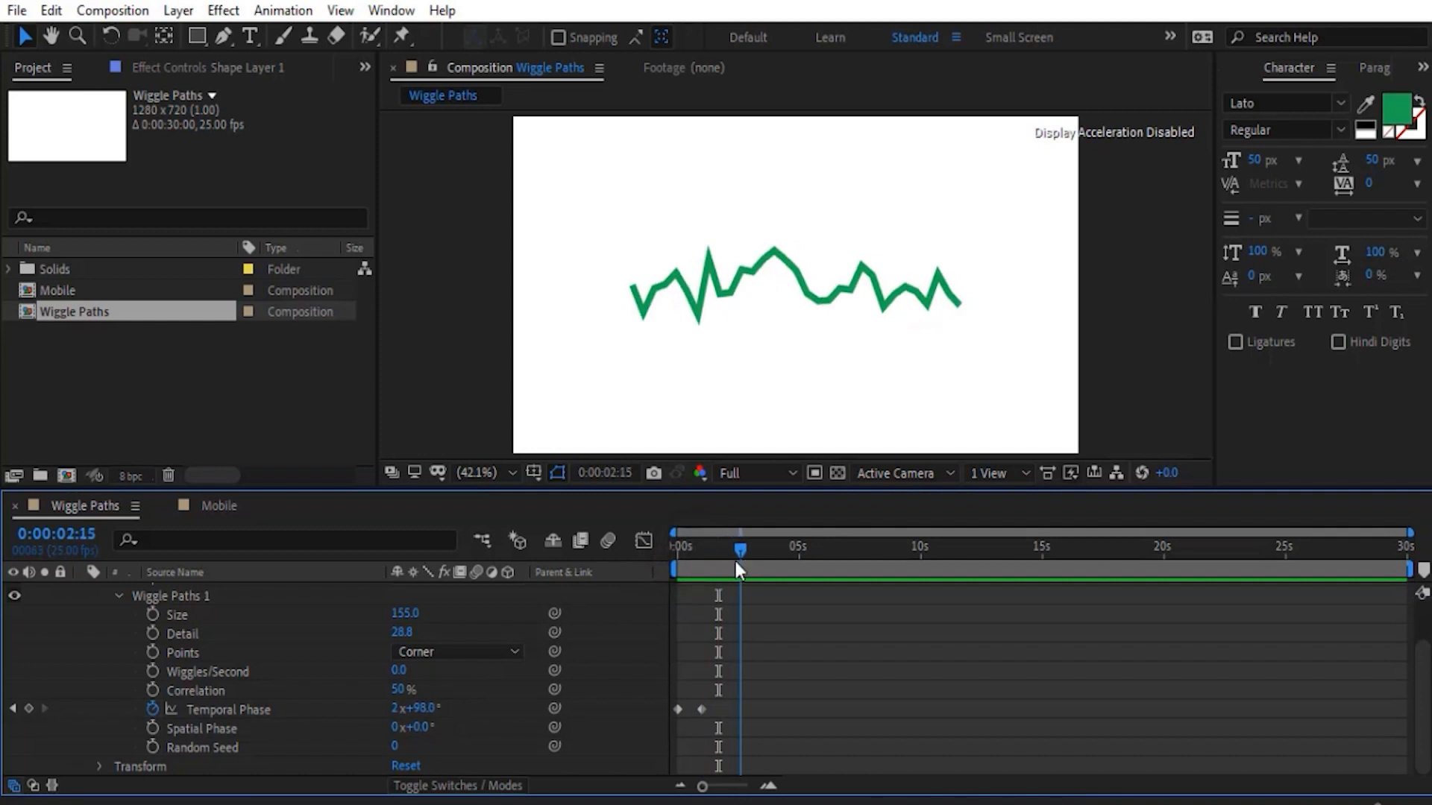
key(space)
click(153, 710)
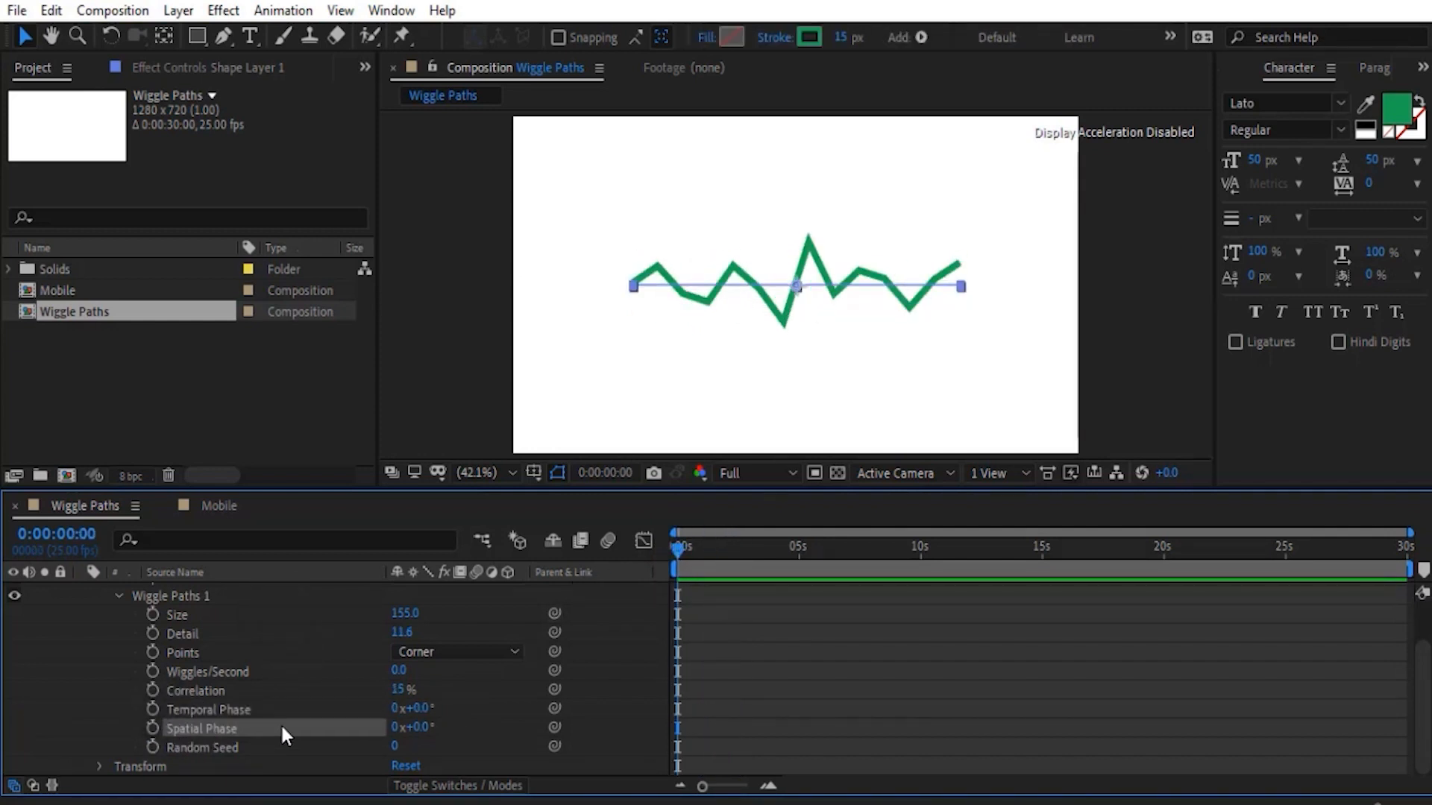
- Point out the Temporal Phase and Spatial Phase of Wiggle Paths 1 and shift its Random Seed
click(225, 713)
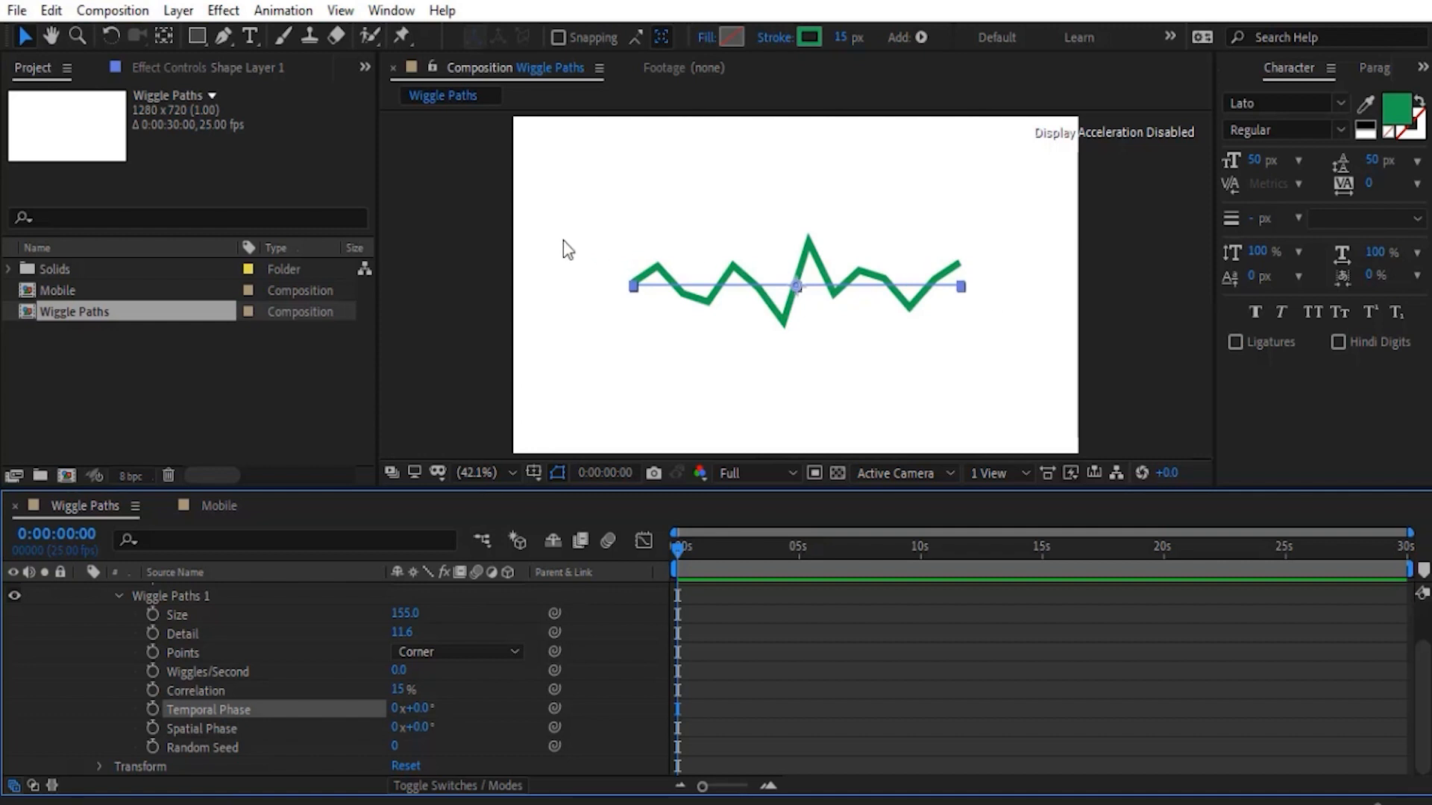
click(213, 727)
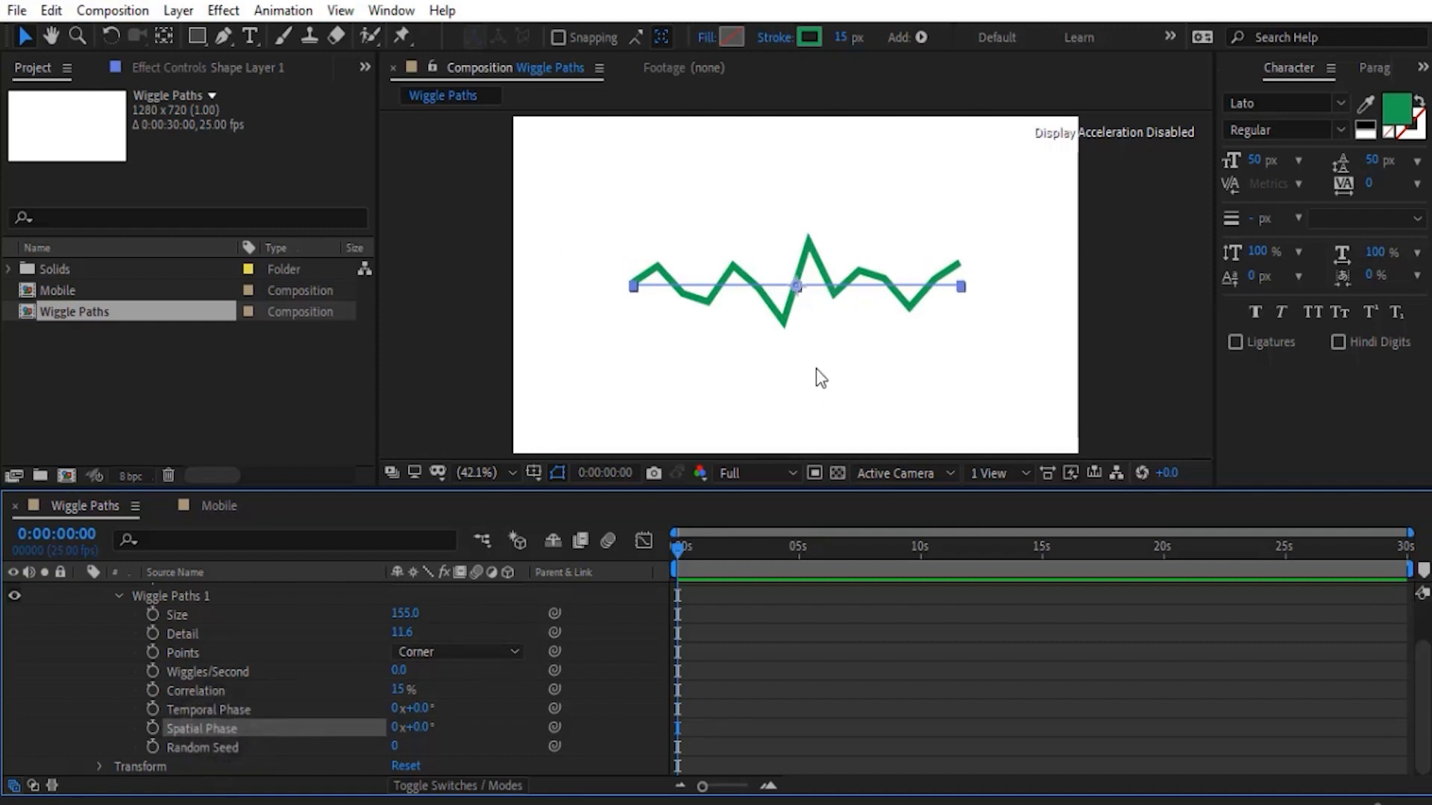
click(260, 710)
click(255, 727)
click(220, 749)
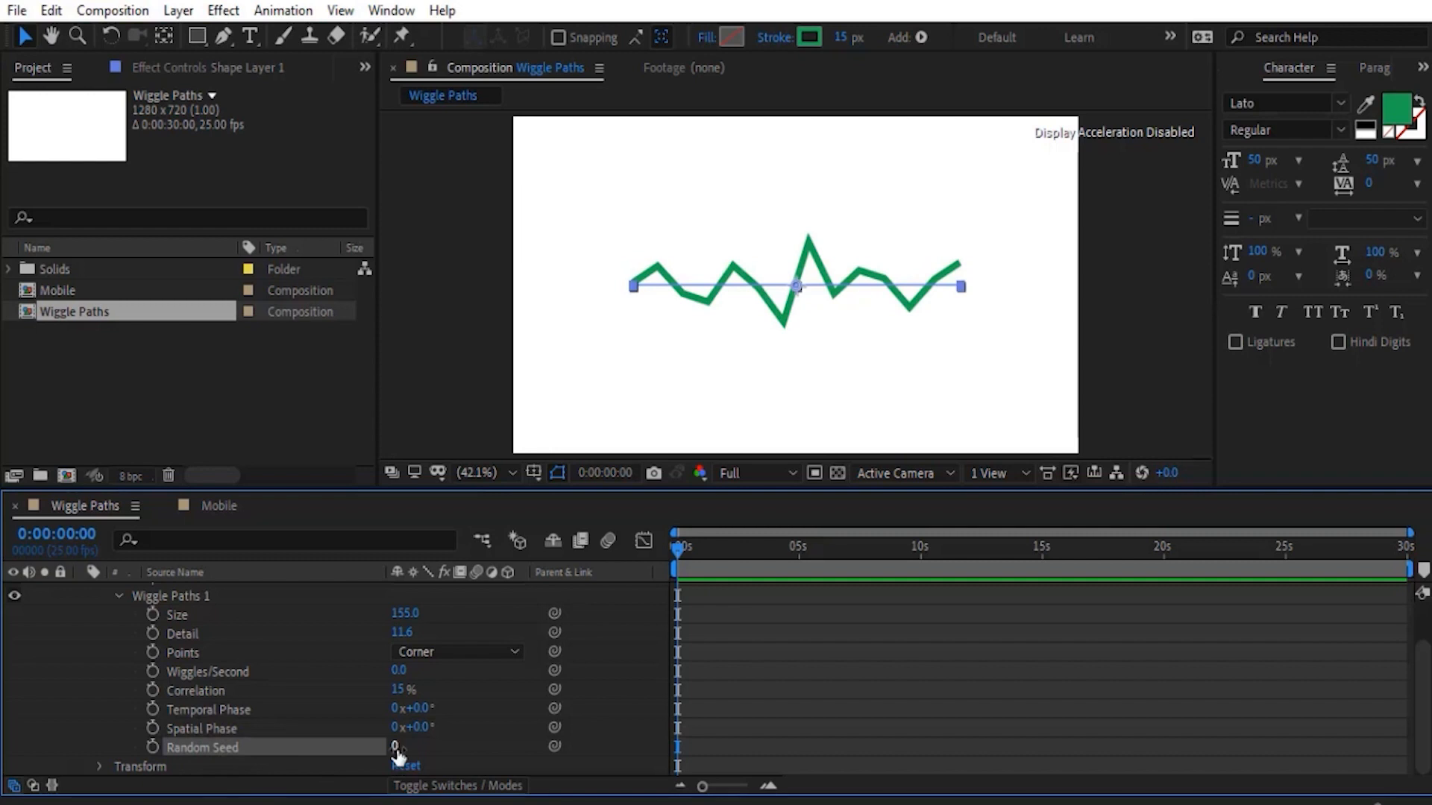
drag(395, 746, 441, 746)
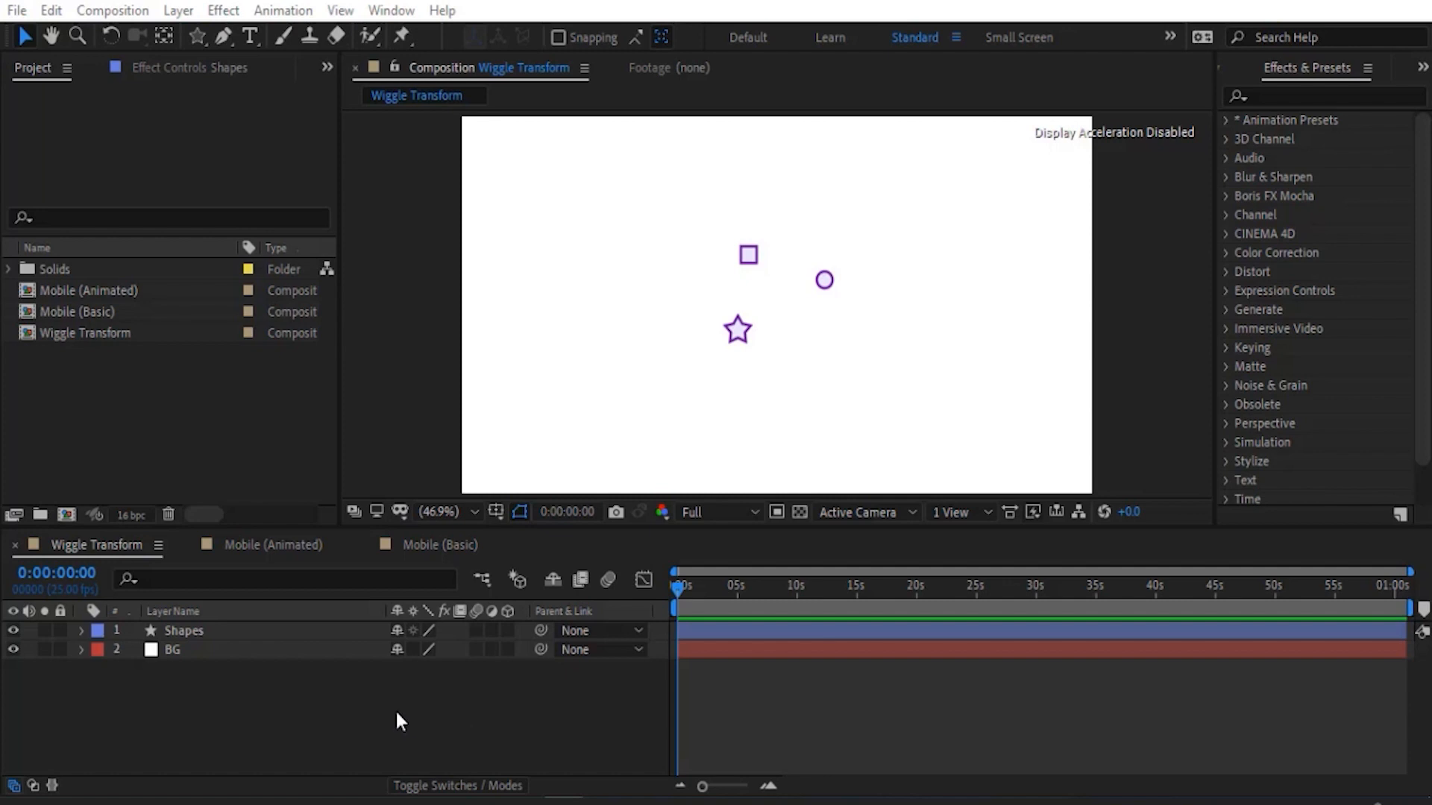
- Expand the contents of the Shapes layer in the Wiggle Transform composition and add a Wiggle Transform operator
click(254, 630)
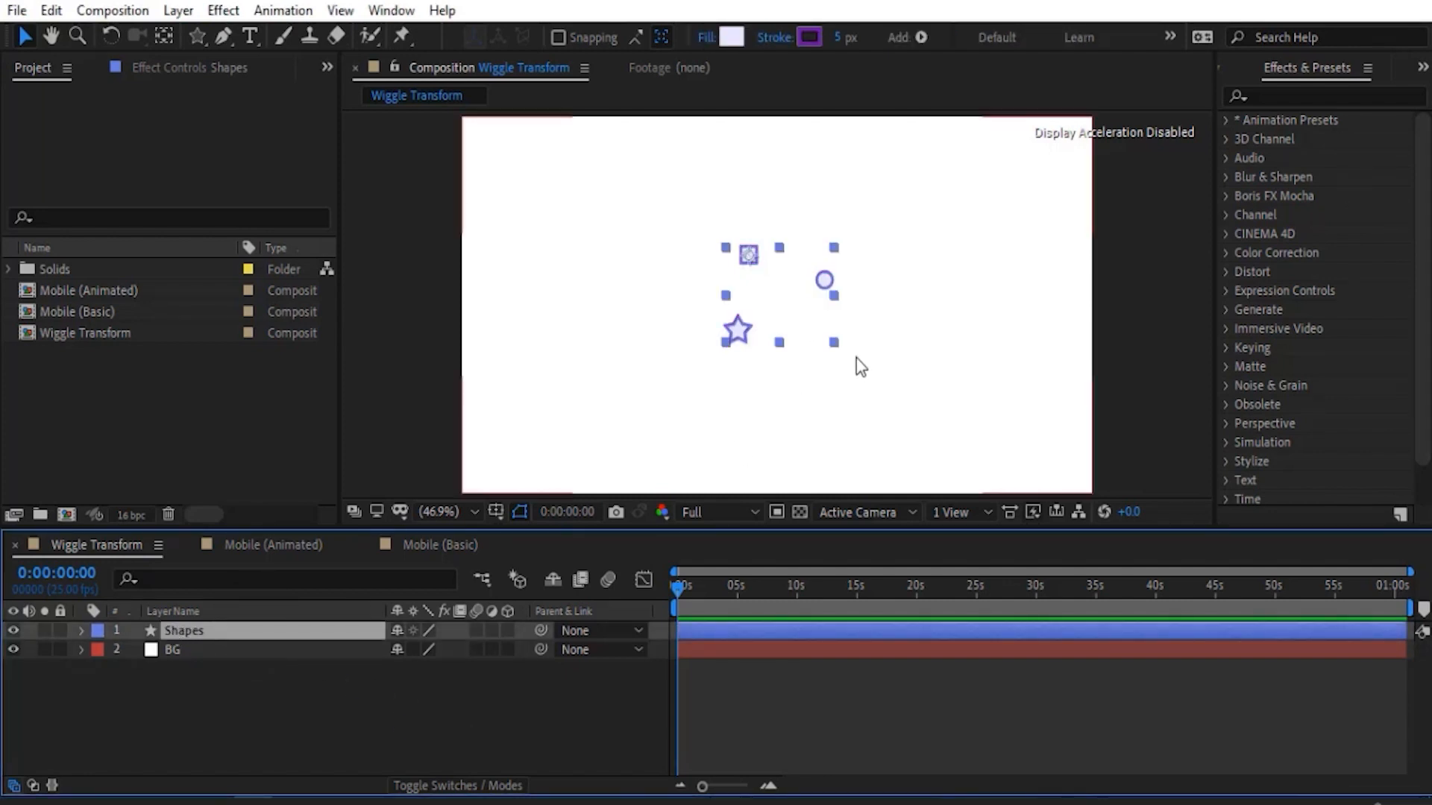
click(558, 700)
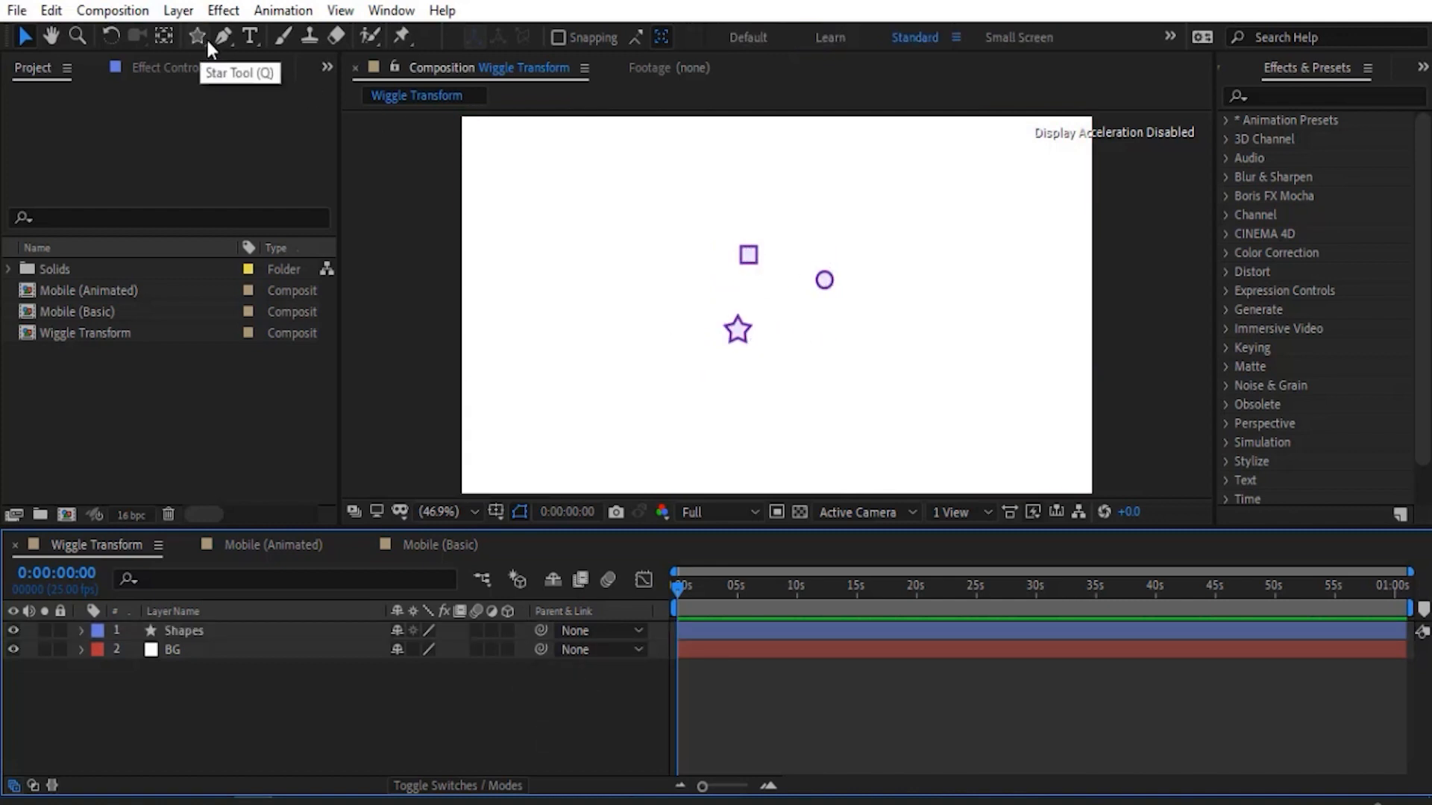
click(162, 711)
click(80, 631)
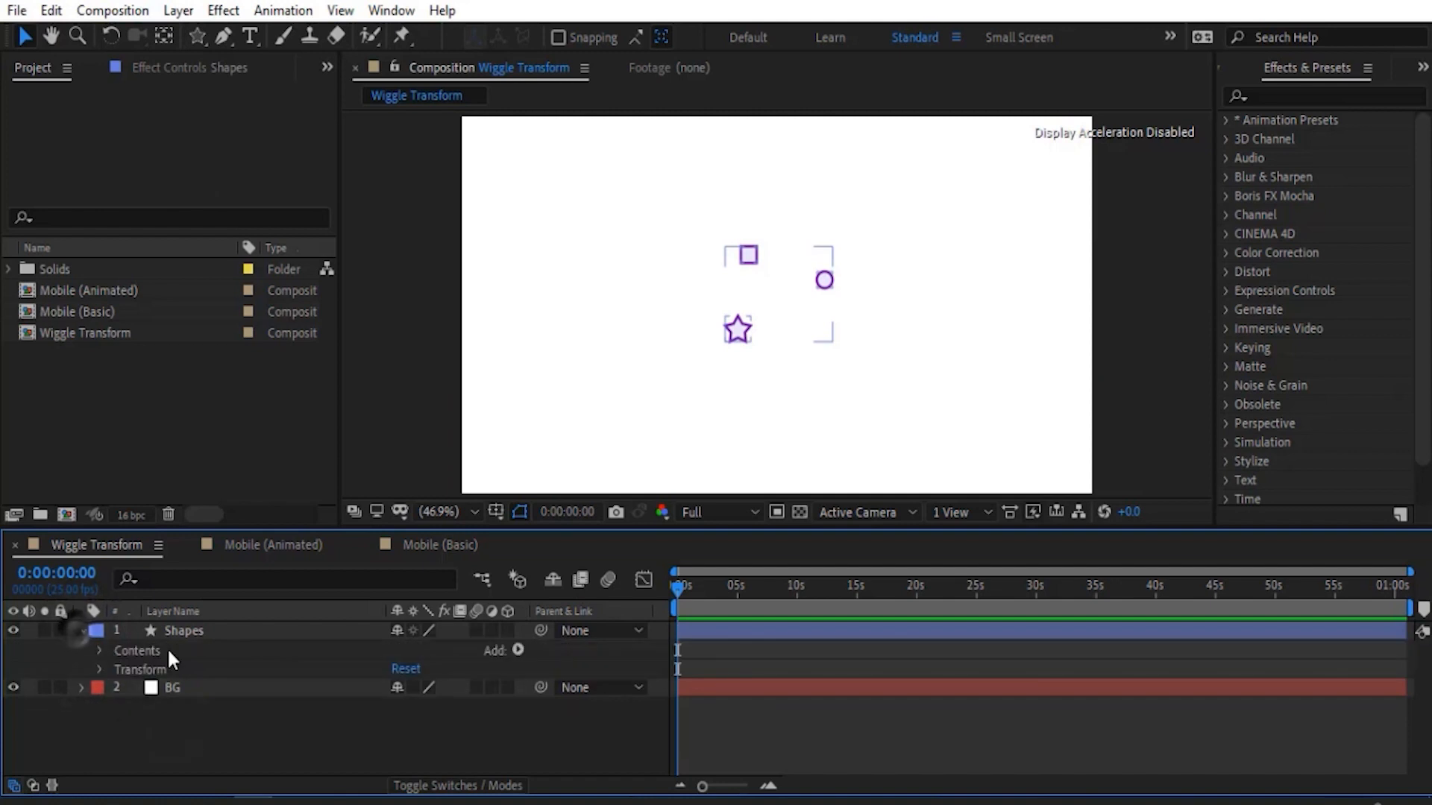
click(101, 650)
click(163, 650)
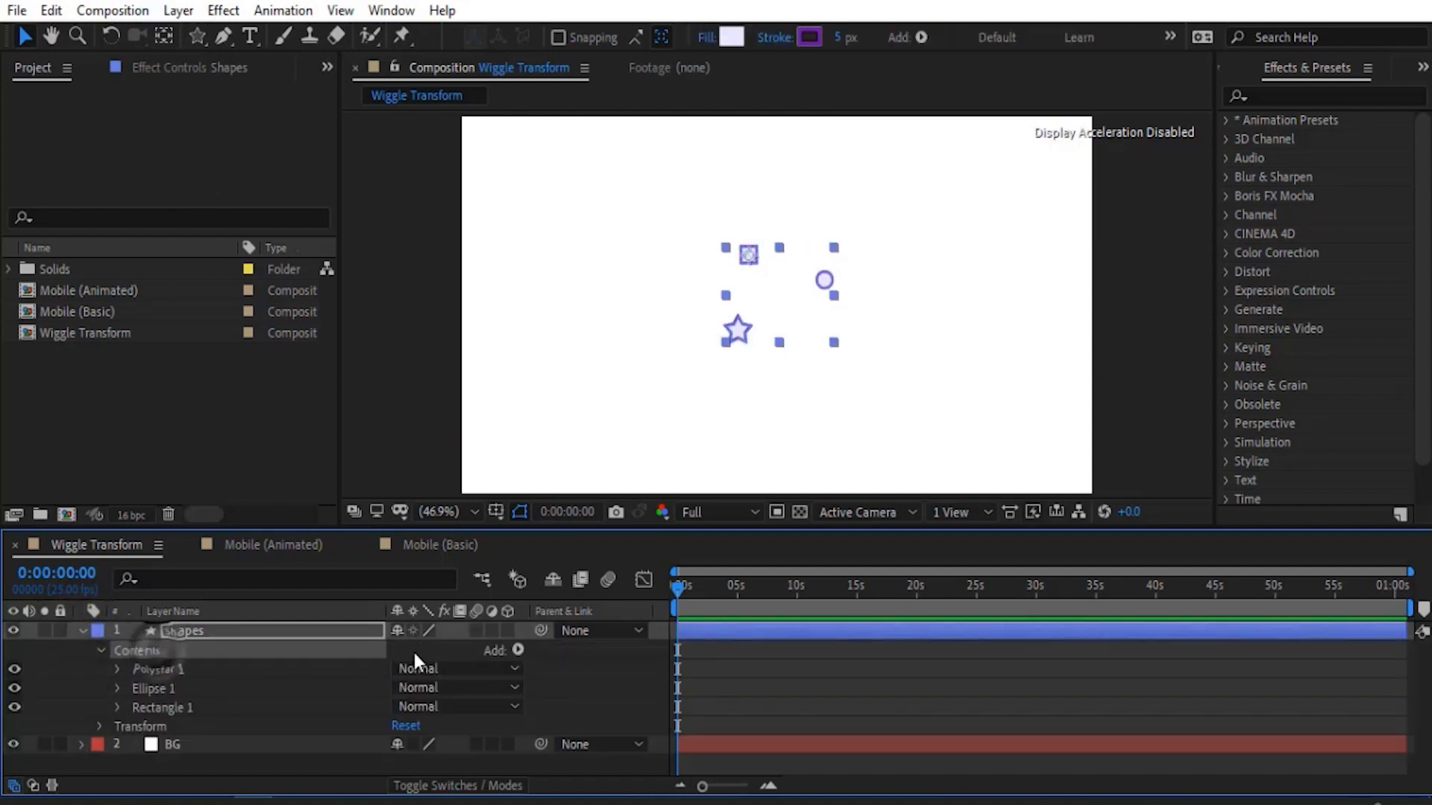
click(518, 648)
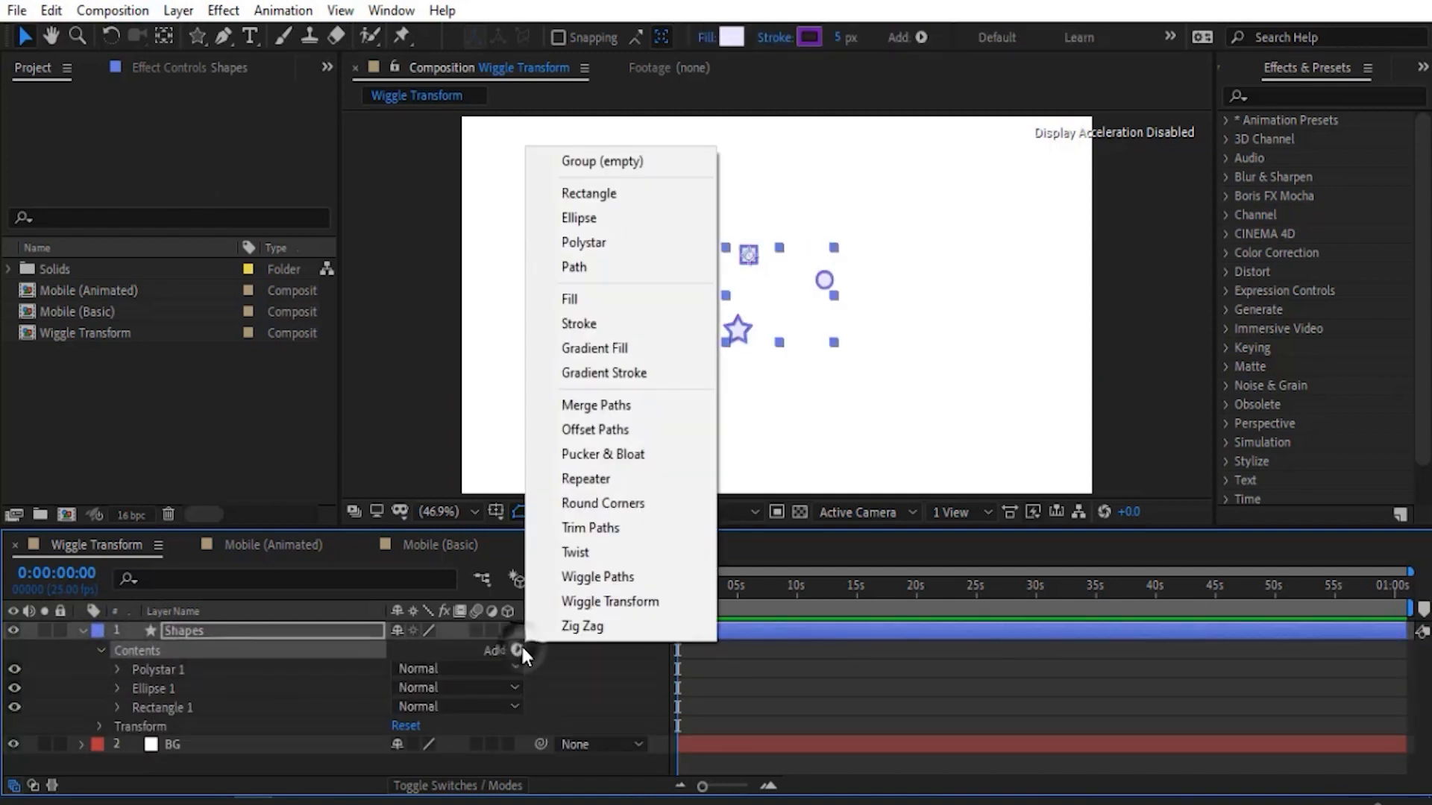
click(598, 607)
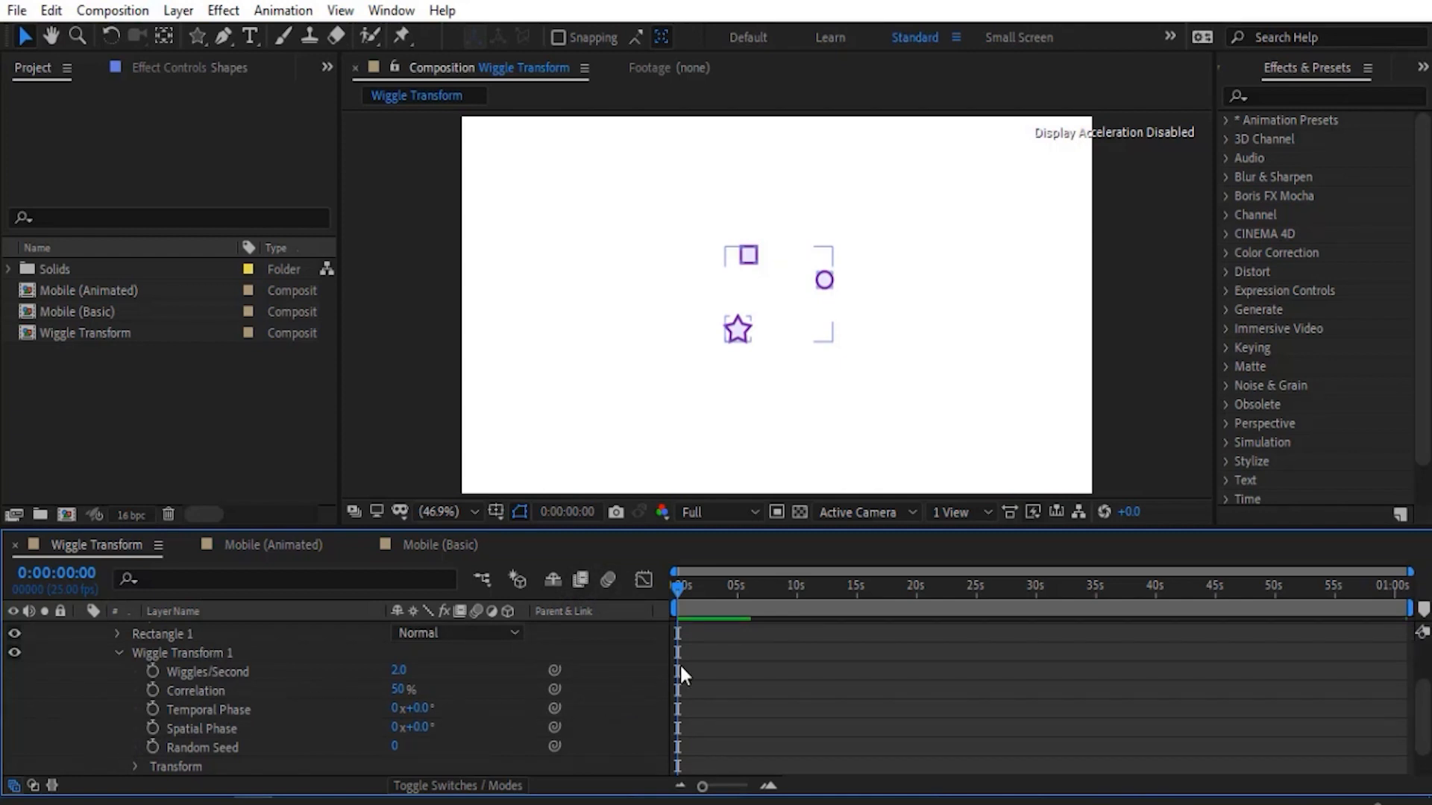
- Preview the shapes from the start and reveal the Transform properties inside Wiggle Transform 1
key(space)
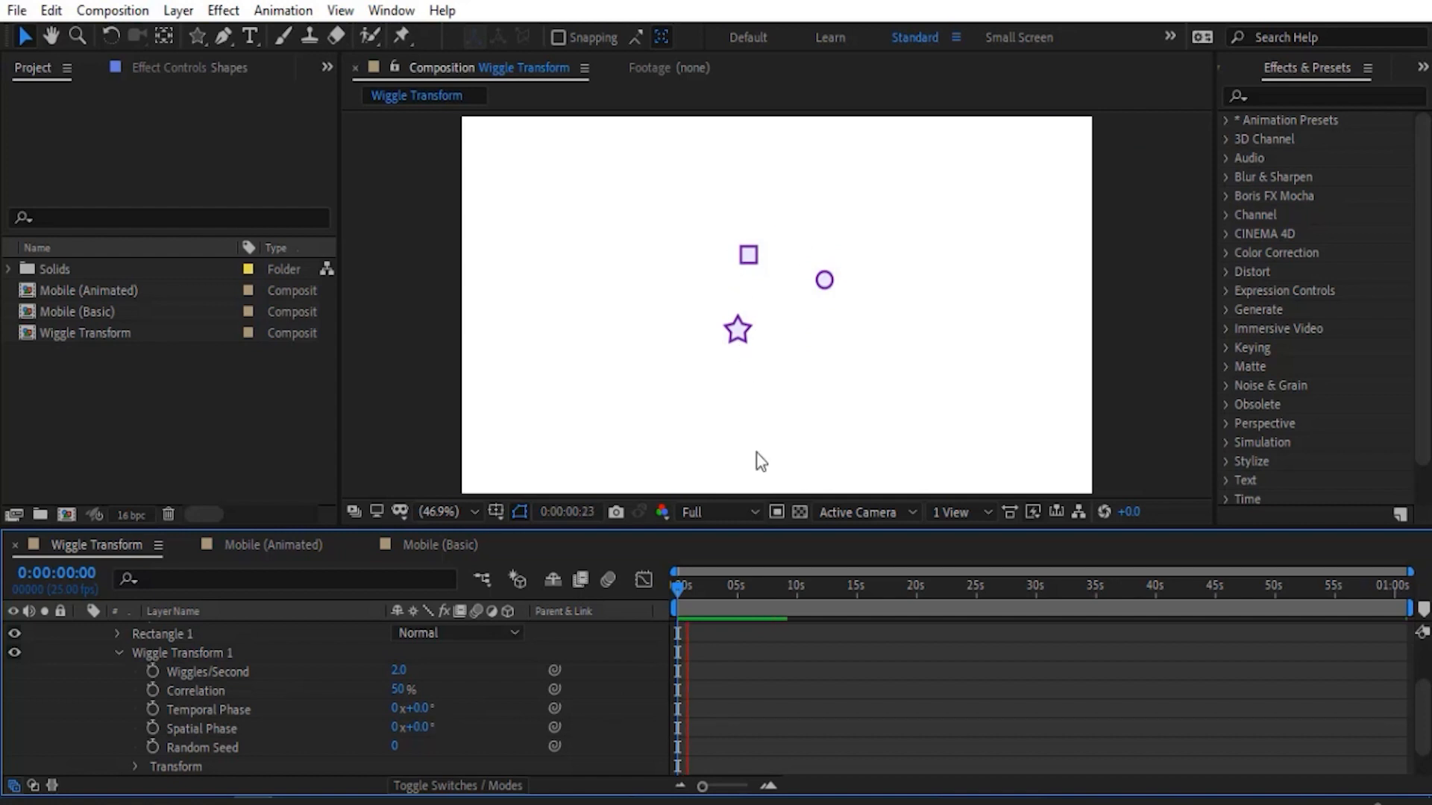
drag(689, 600, 660, 597)
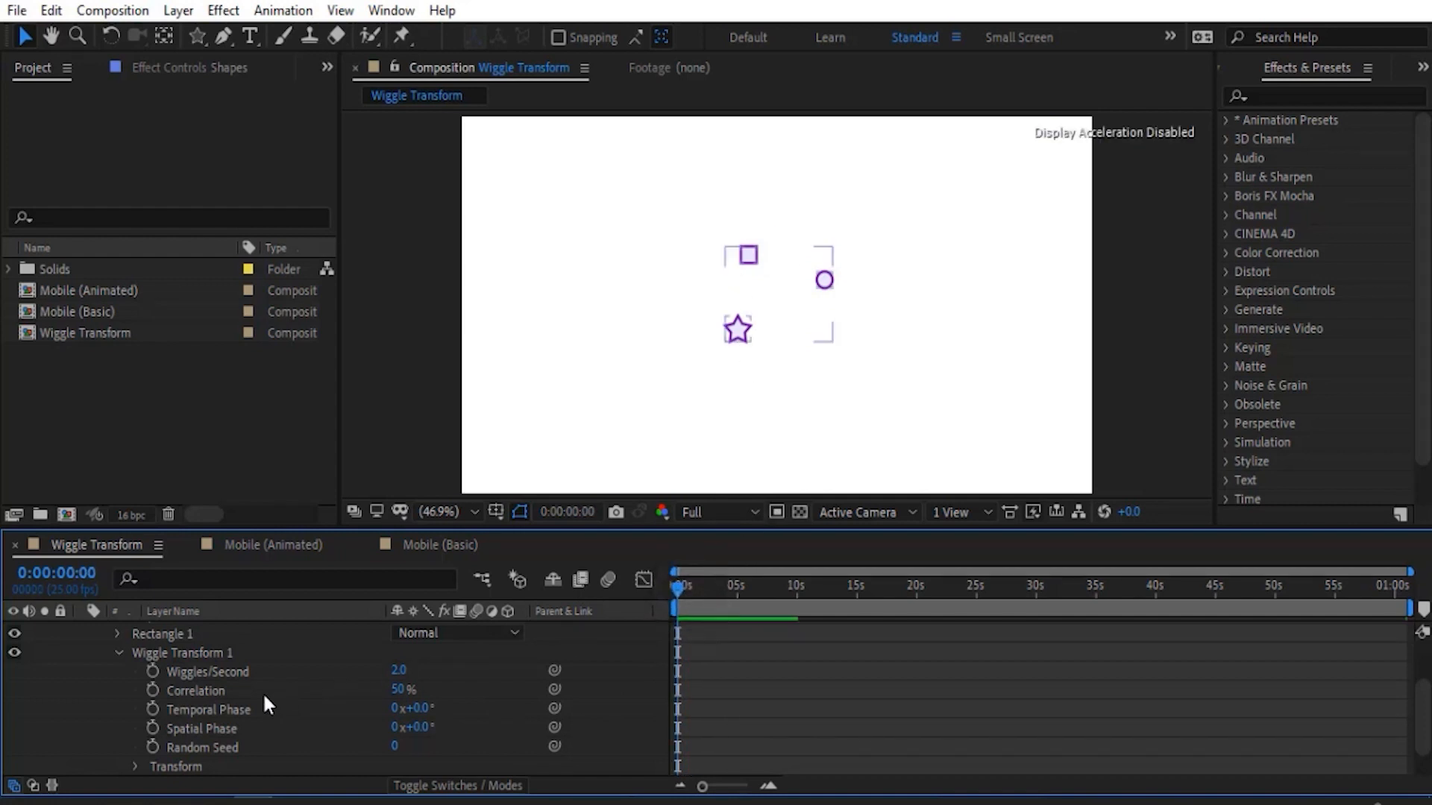
scroll(263, 692, down, 1)
scroll(231, 686, up, 1)
scroll(224, 686, down, 1)
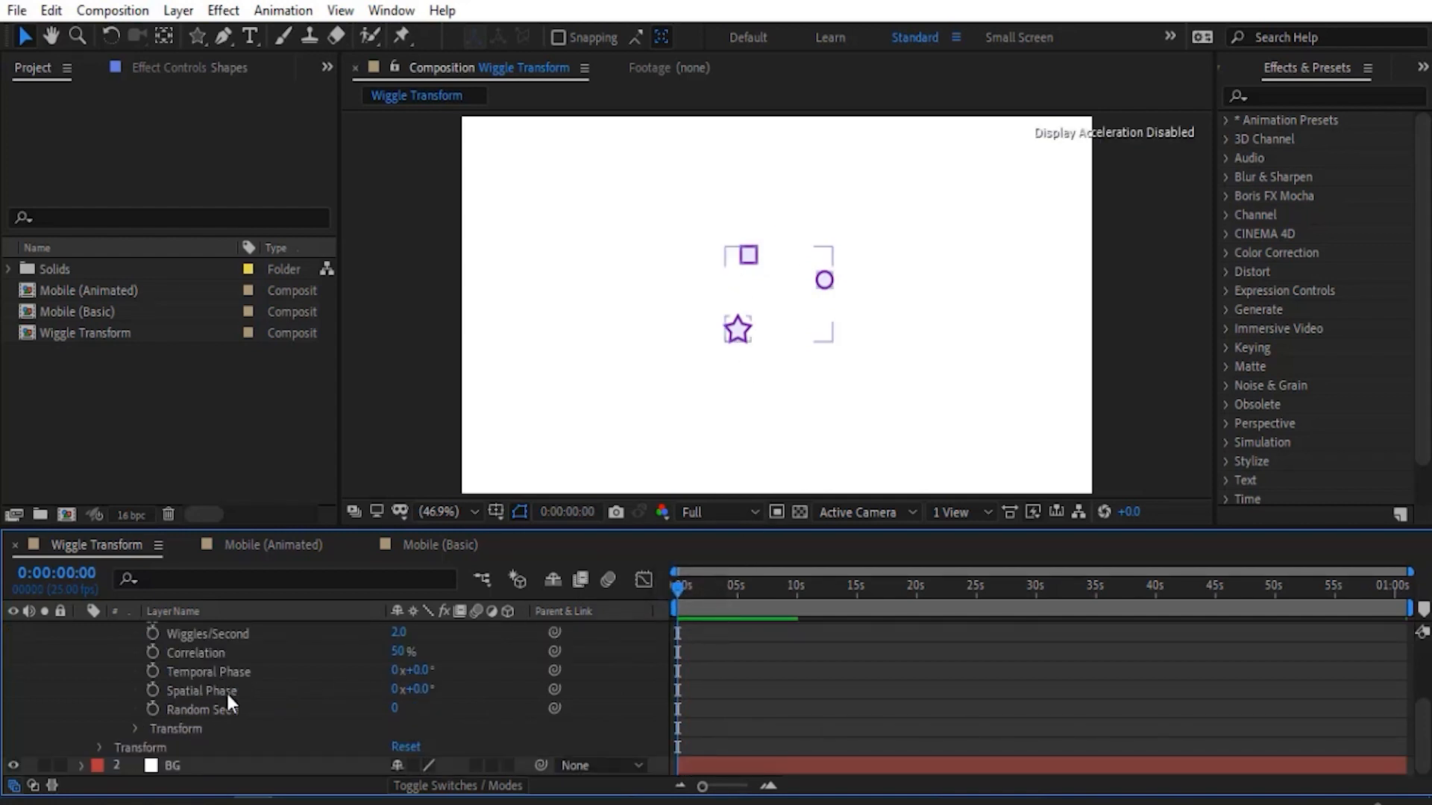
click(135, 729)
scroll(321, 726, down, 1)
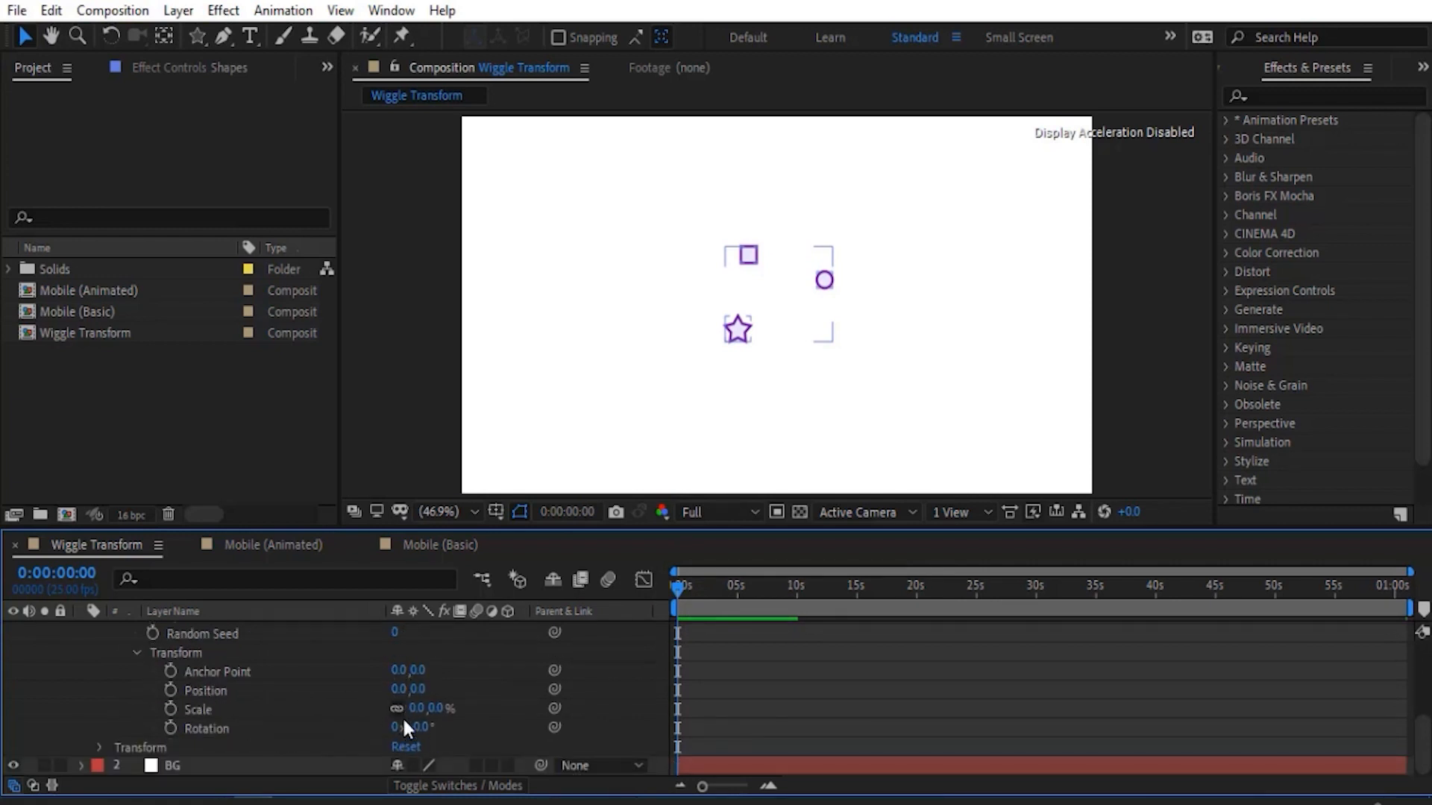
scroll(401, 712, up, 3)
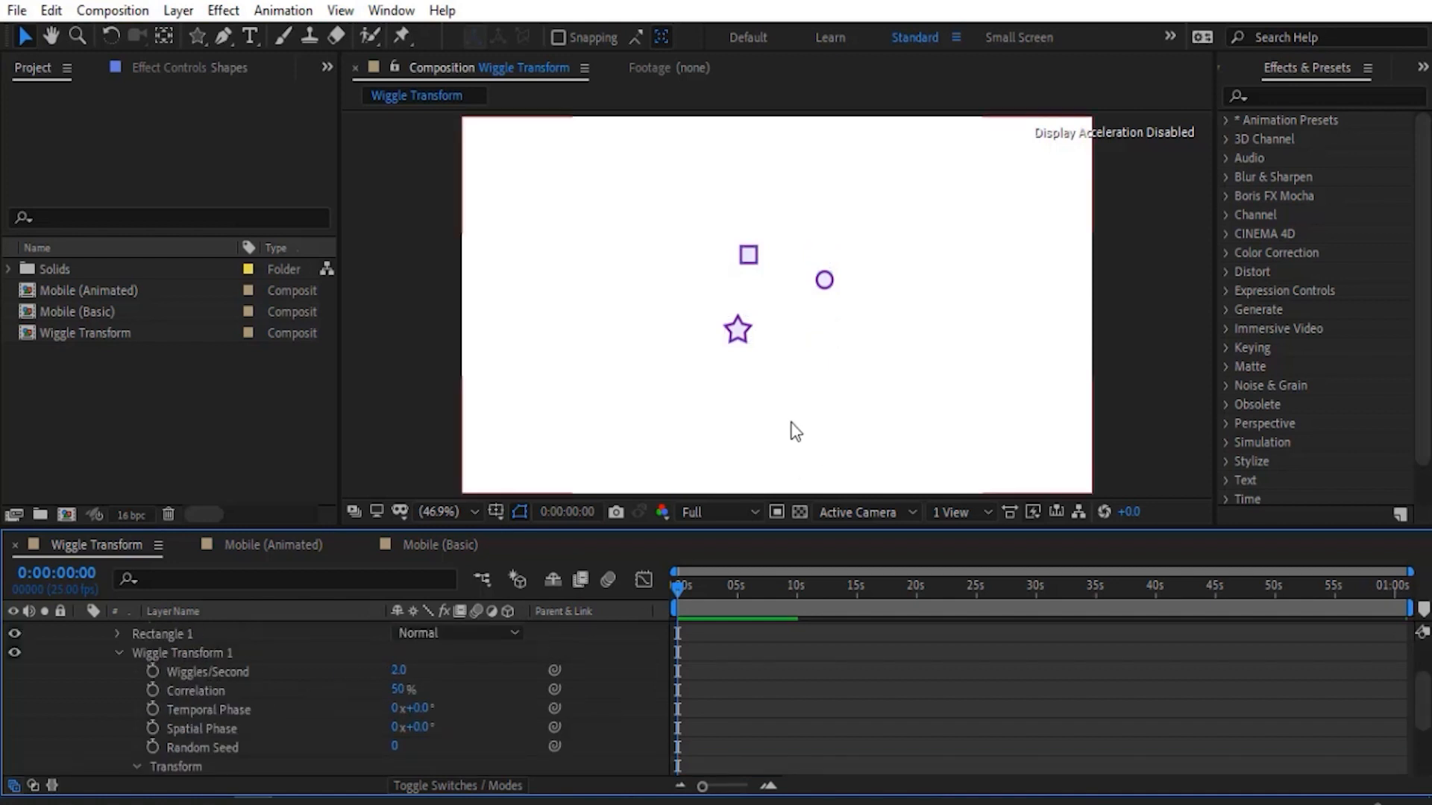
- Set the horizontal Position of Wiggle Transform 1 to 10 and preview the shapes' sideways wiggle
scroll(321, 671, down, 3)
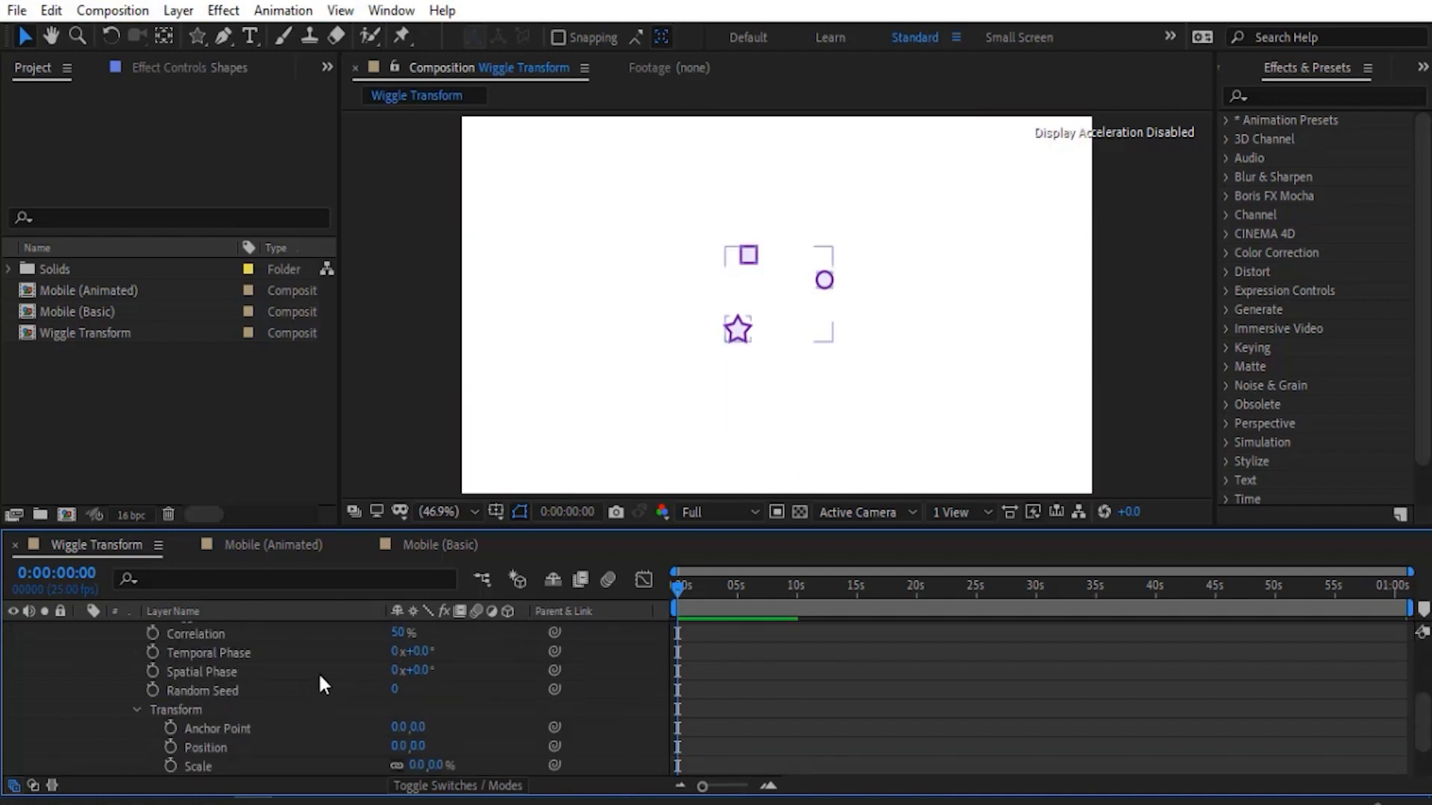
click(400, 690)
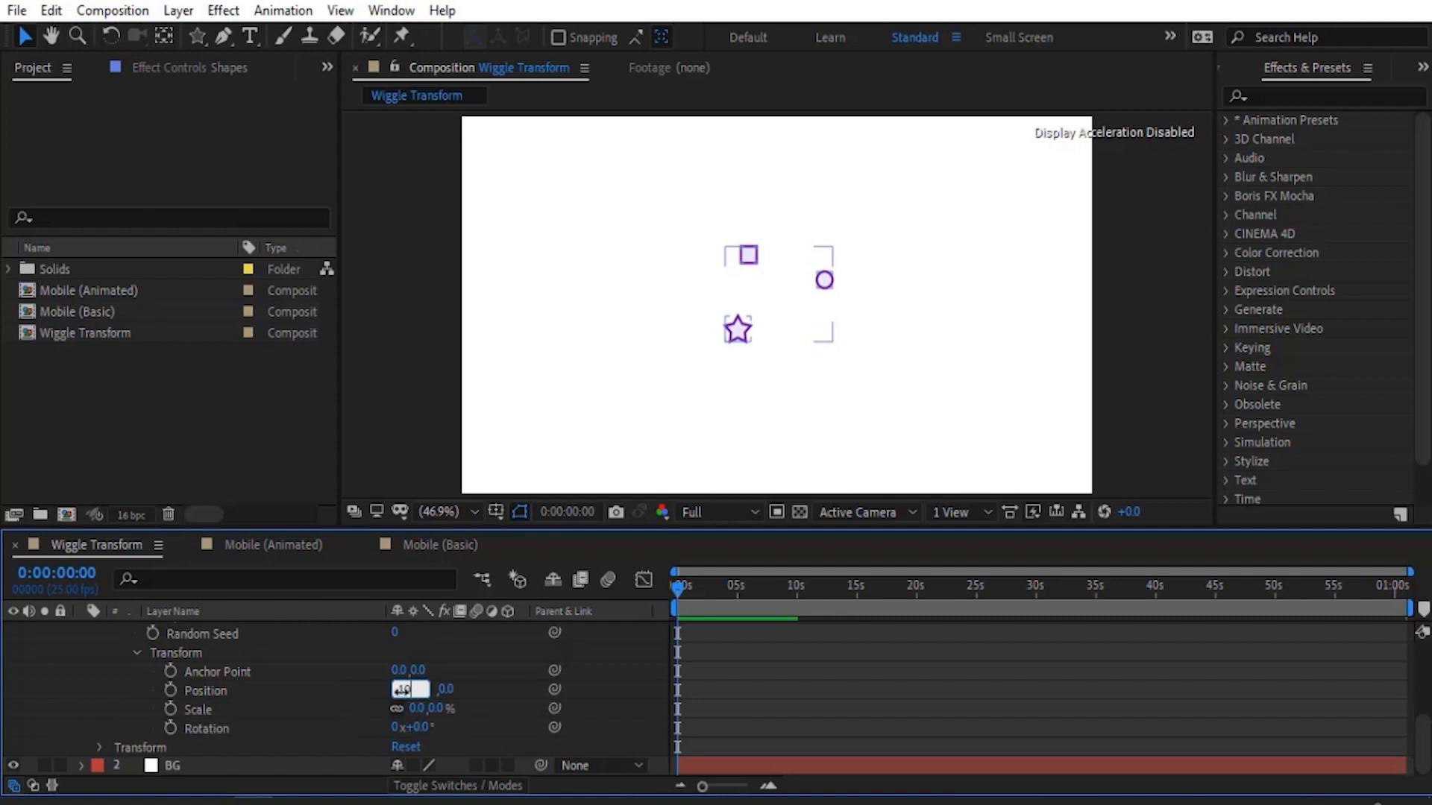
text(10)
key(Return)
key(space)
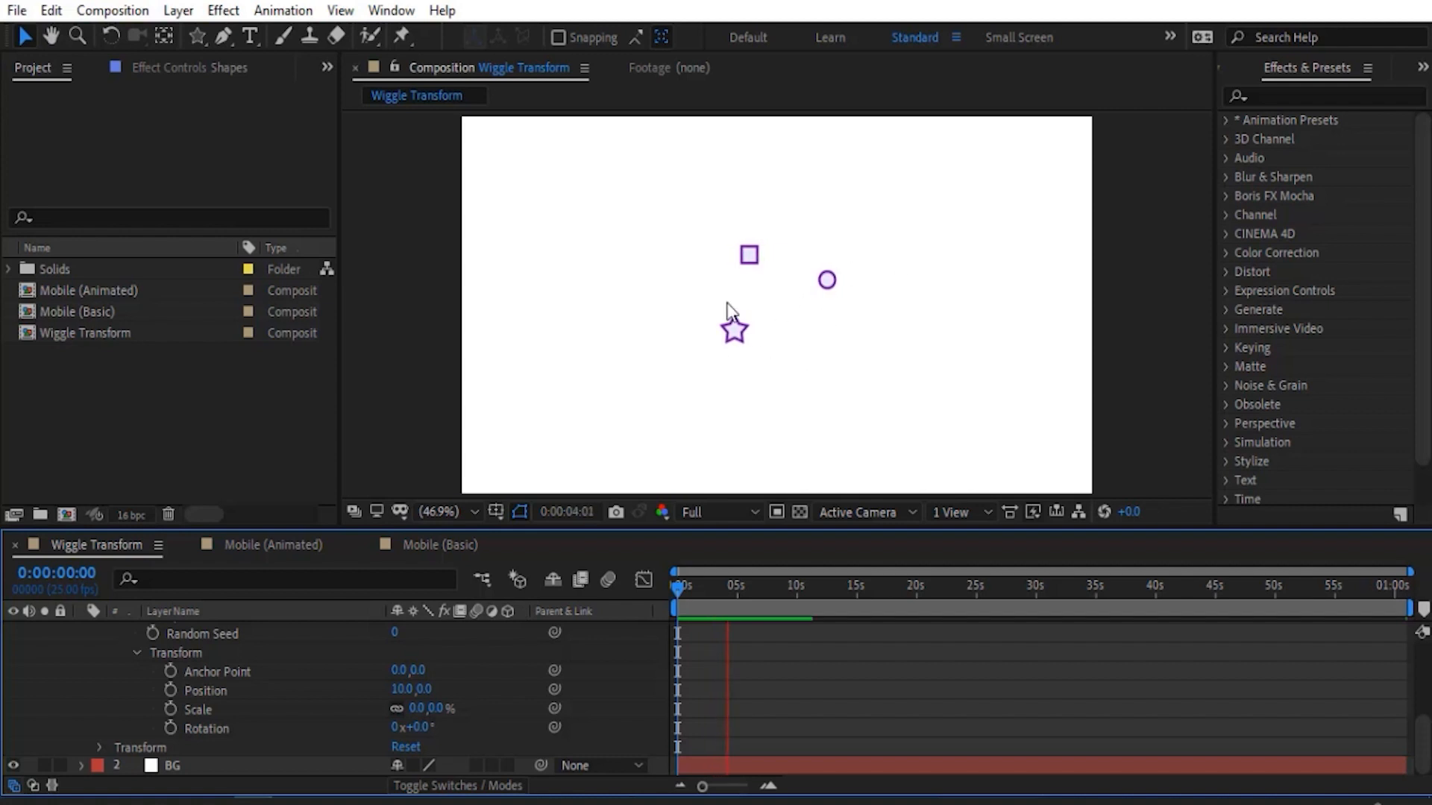
- Set the vertical Position of Wiggle Transform 1 to 10, preview the motion and return to the start
click(425, 689)
text(10)
key(Return)
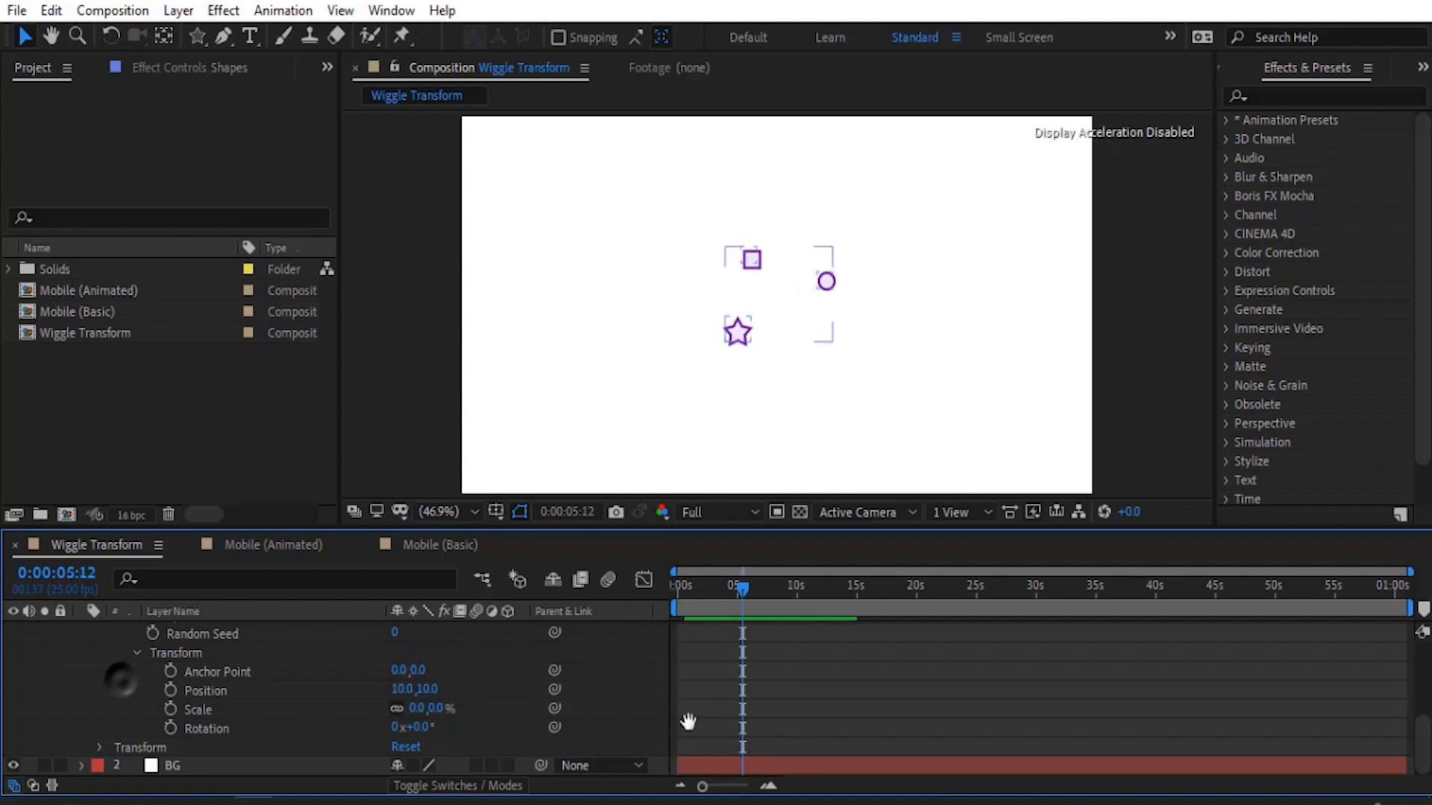
key(space)
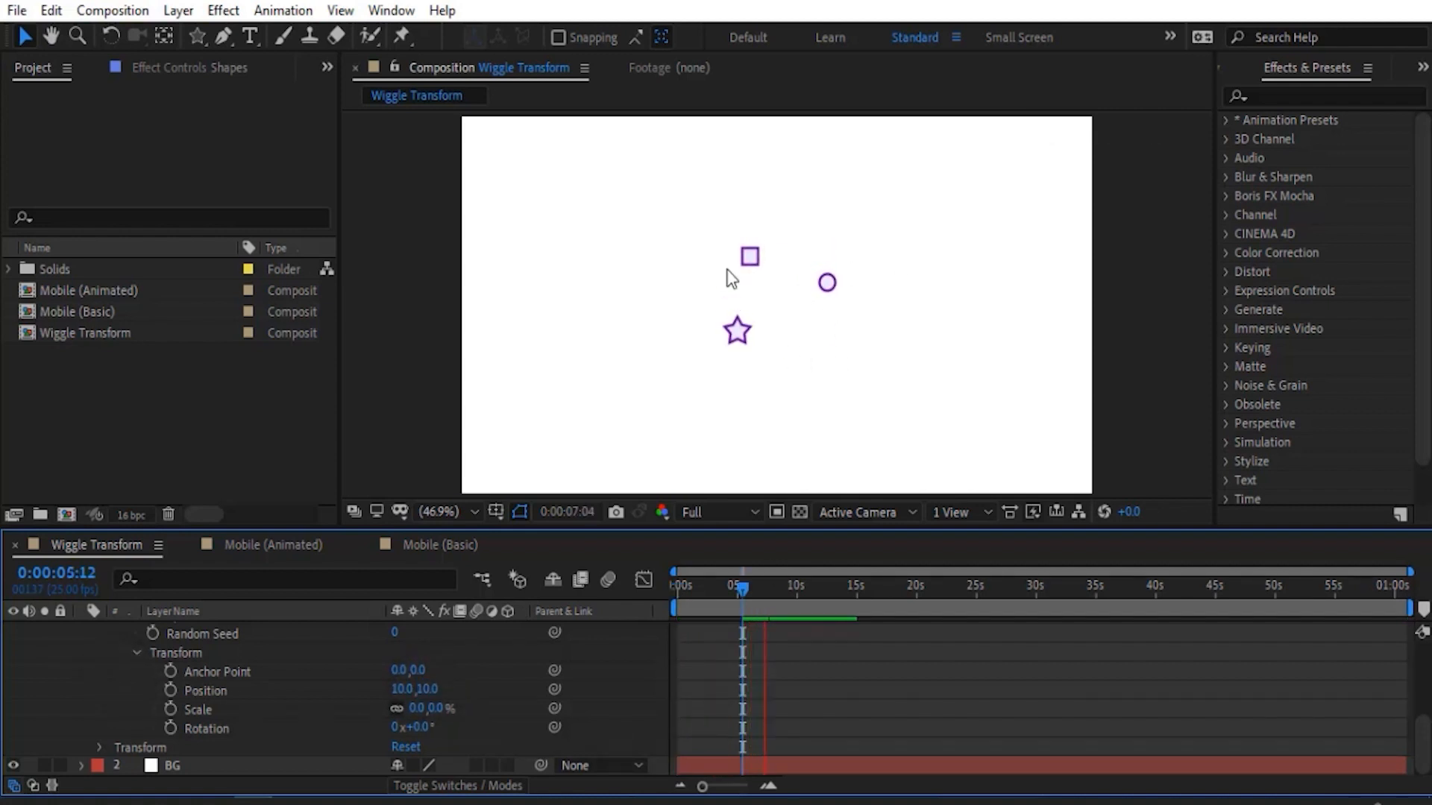
key(space)
key(Home)
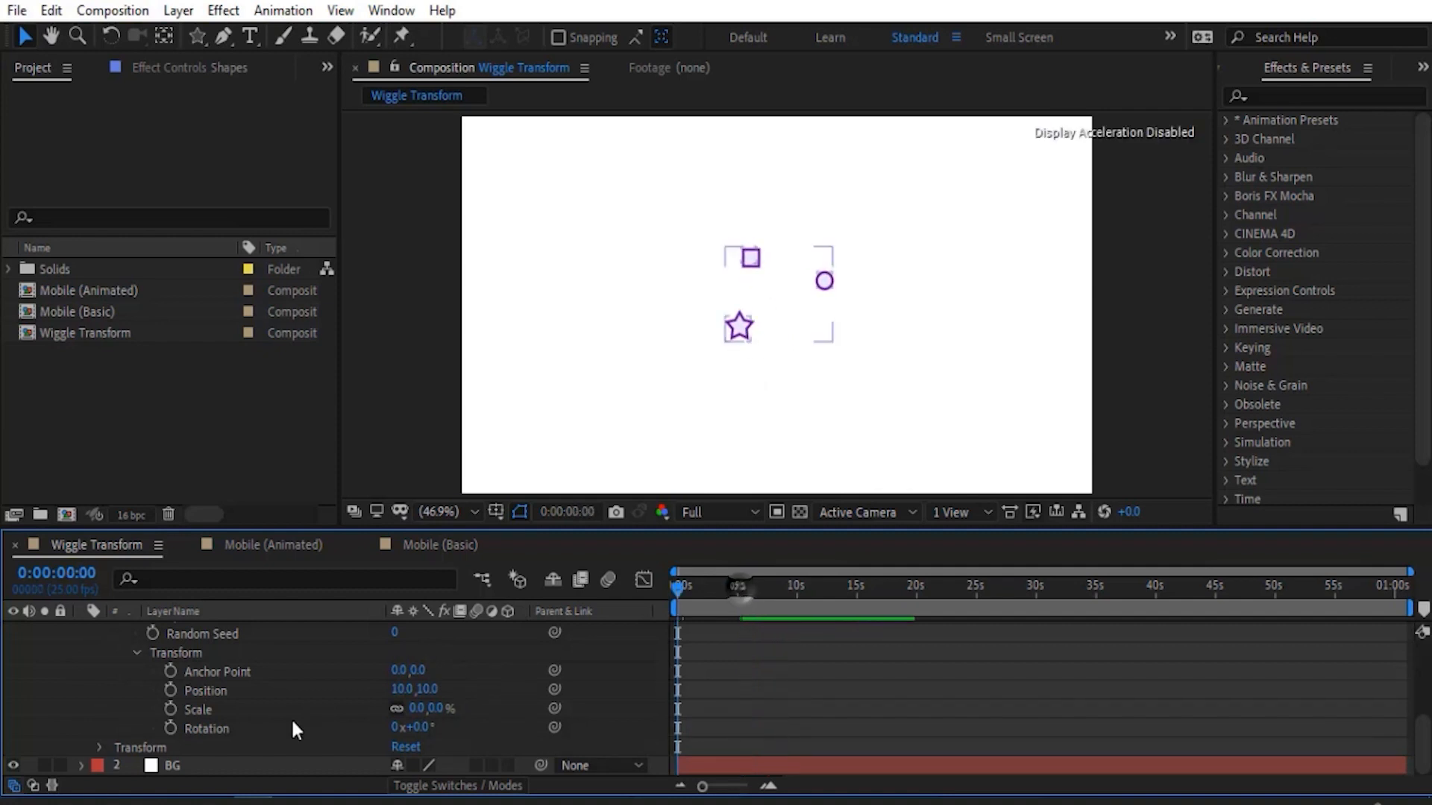
- Try 10 Wiggles/Second on Wiggle Transform 1, preview the motion and undo the change
scroll(291, 718, up, 3)
click(203, 656)
click(195, 674)
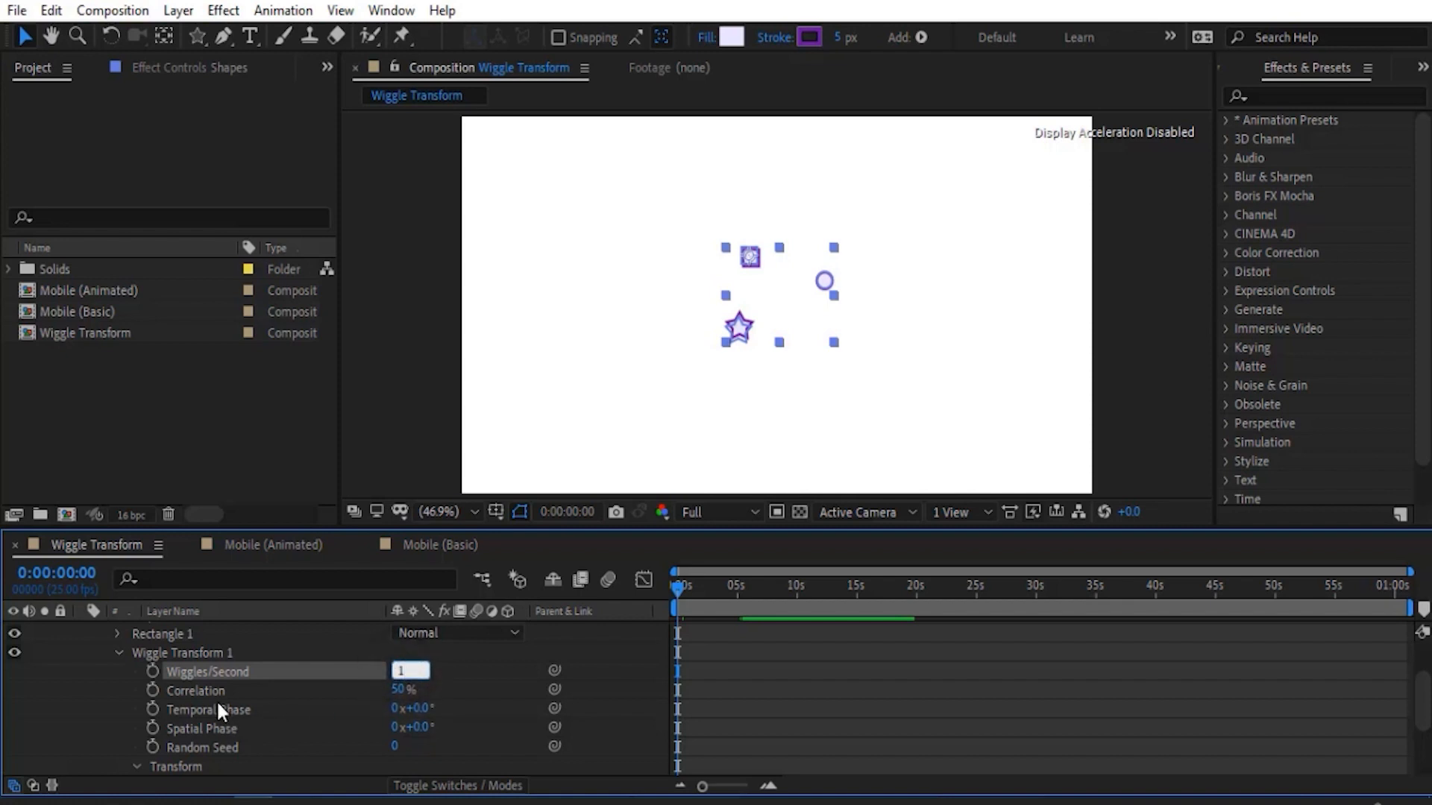
text(0)
click(91, 706)
key(space)
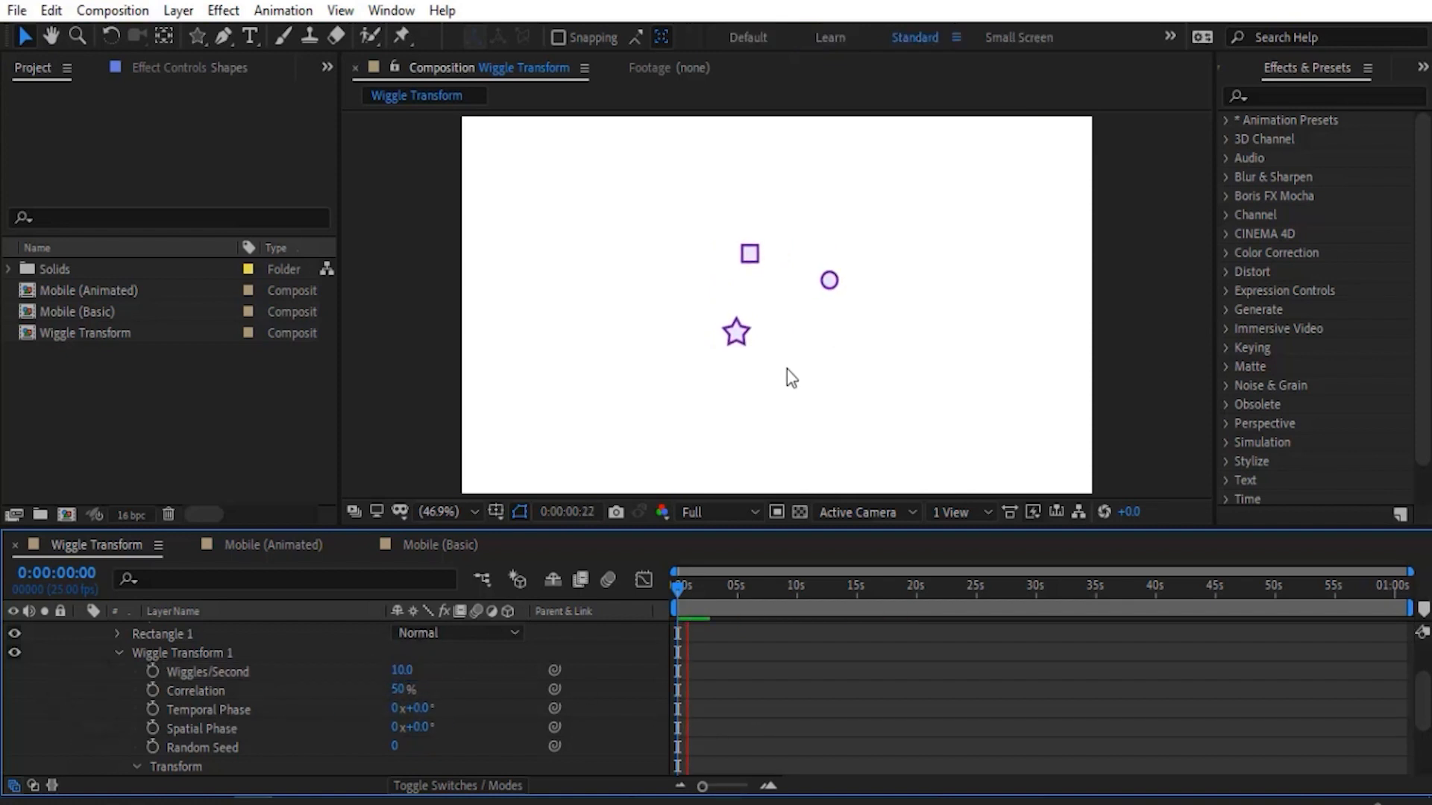
key(ctrl+z)
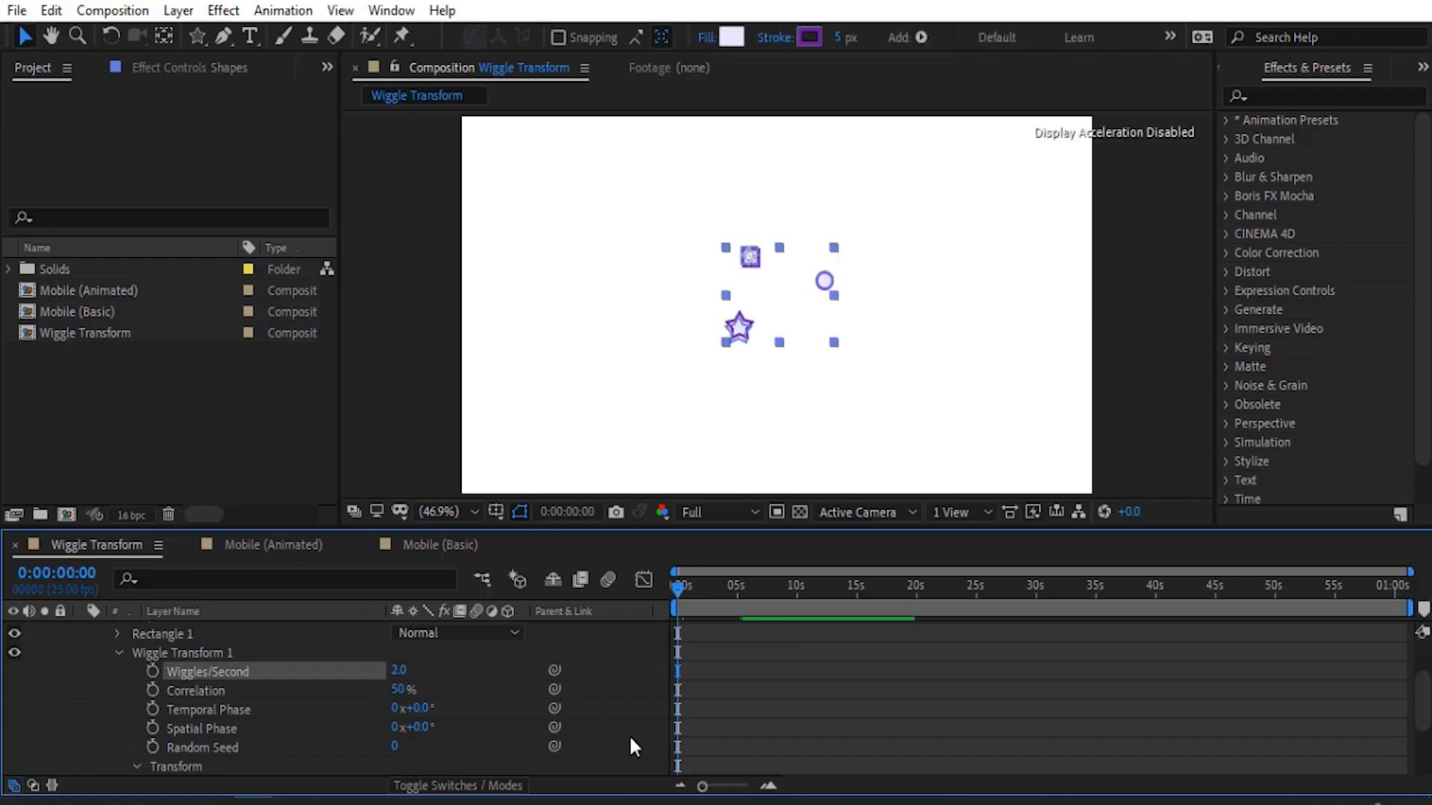
- Go through Correlation and Temporal Phase, and try a Spatial Phase of about 1x+84° on Wiggle Transform 1 before resetting it
click(204, 694)
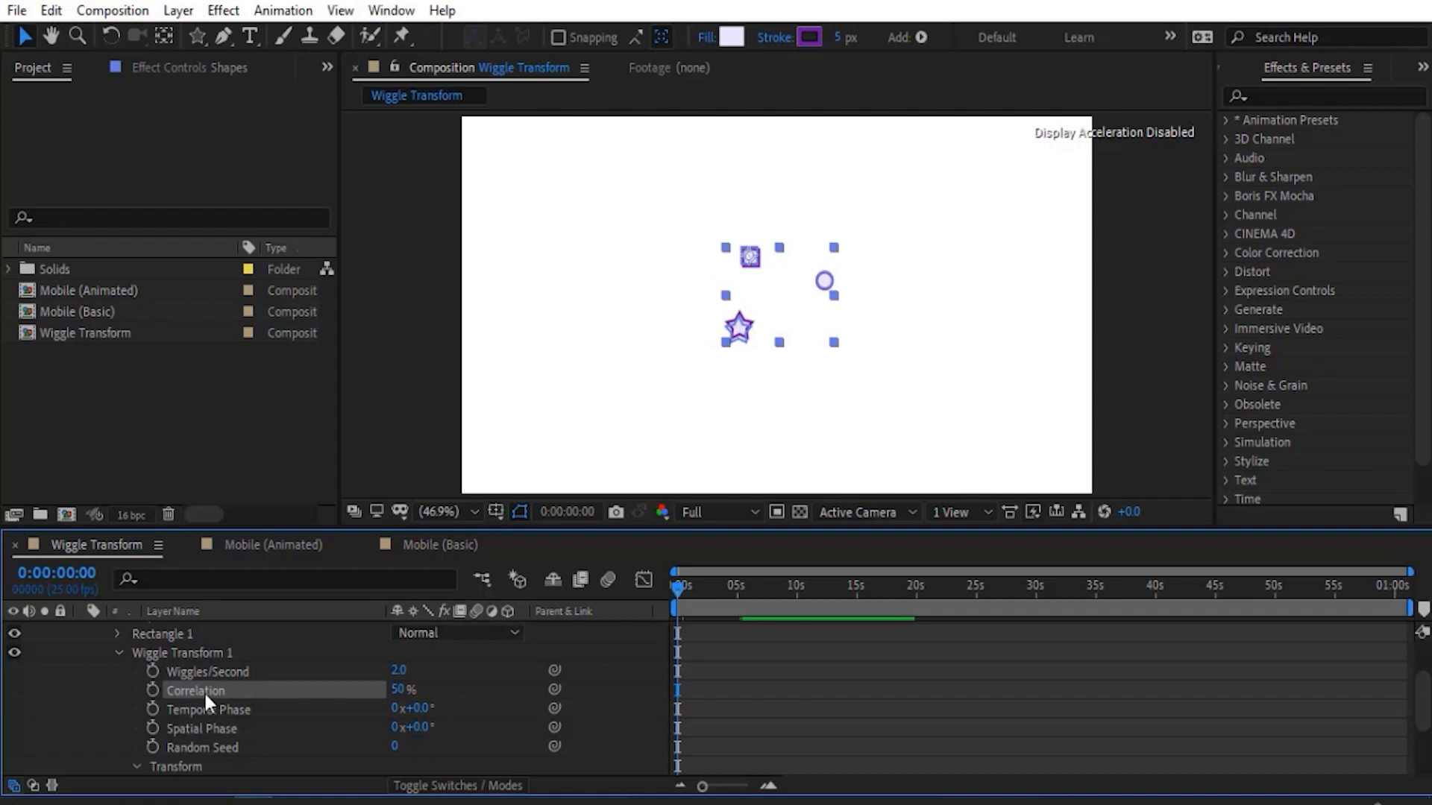
click(241, 711)
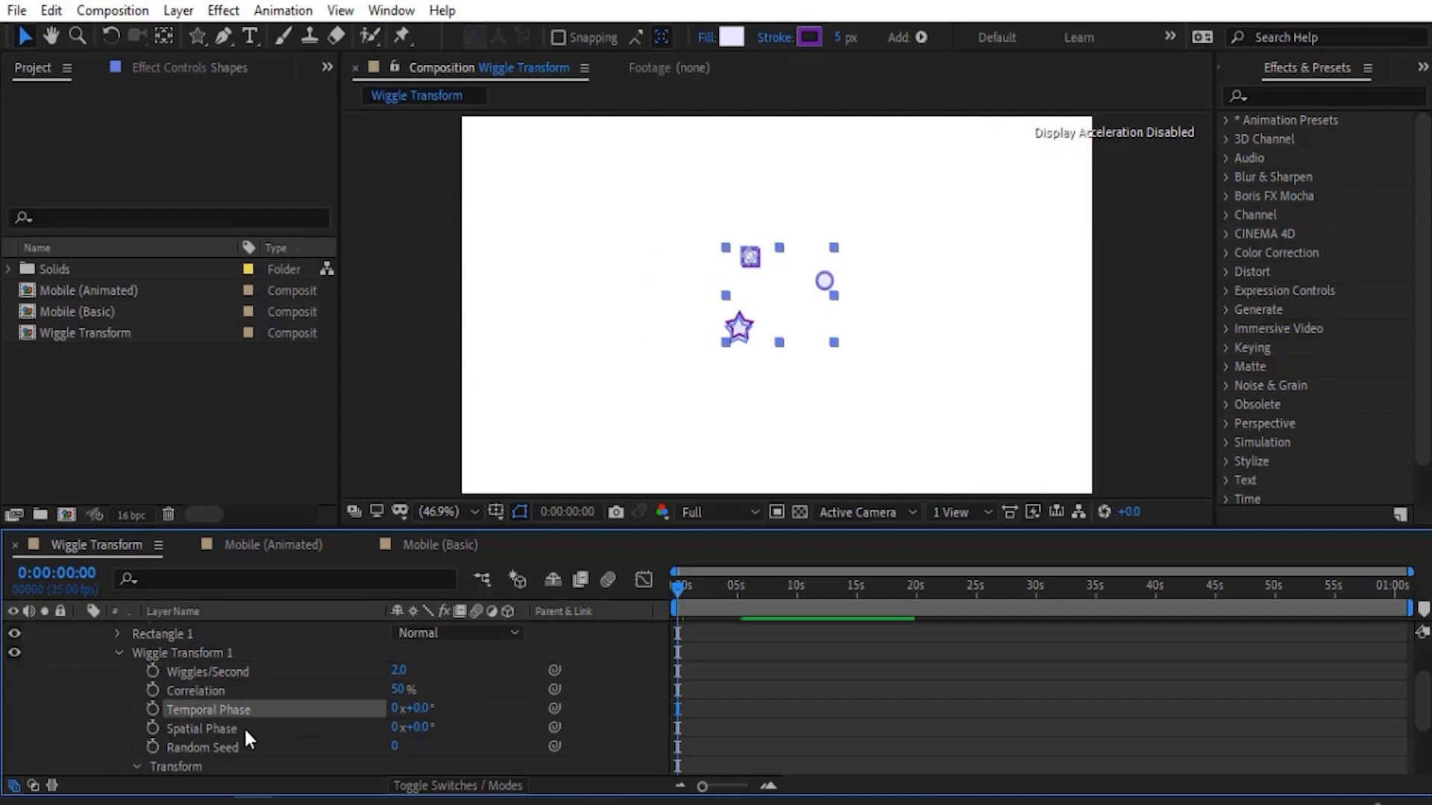
click(210, 726)
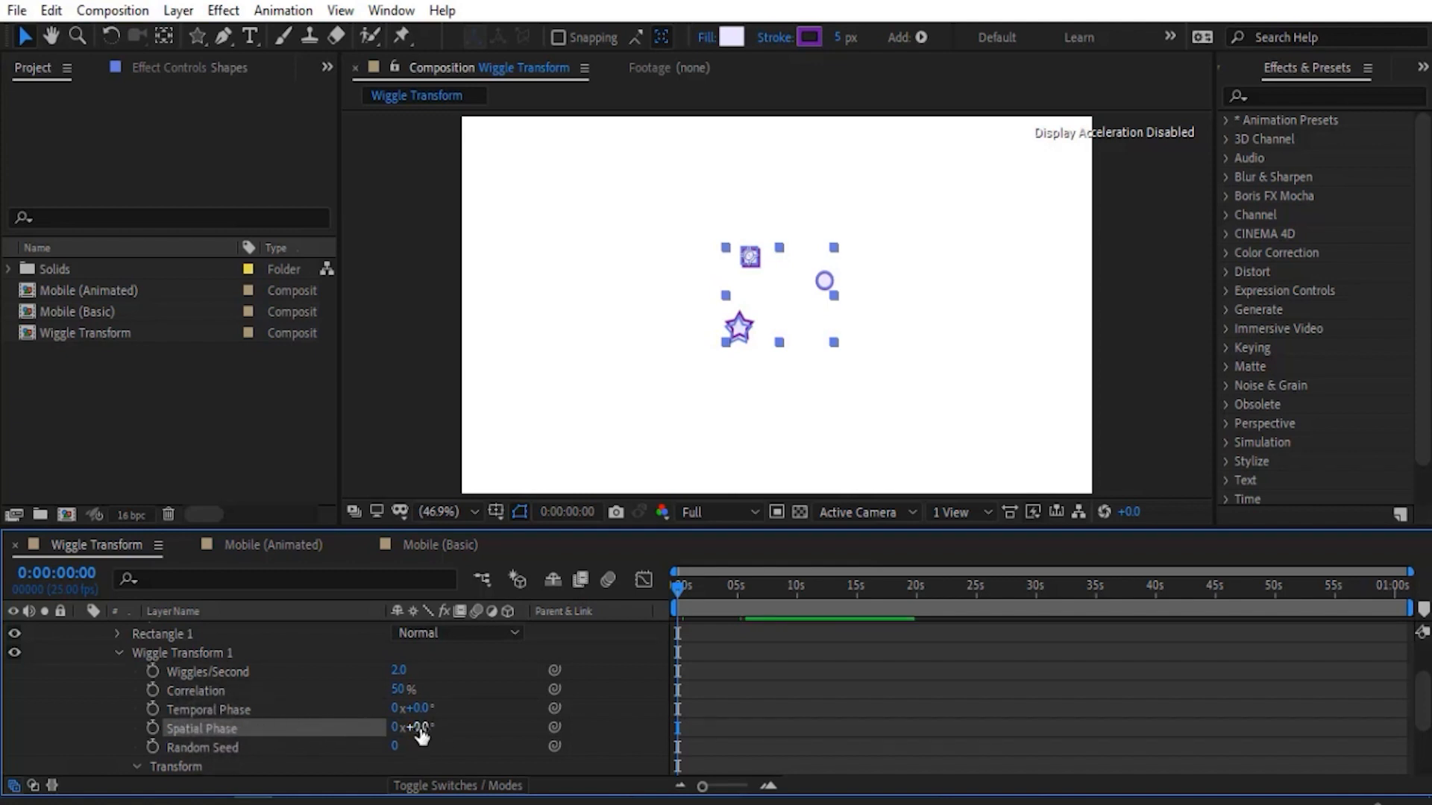
drag(422, 734, 749, 697)
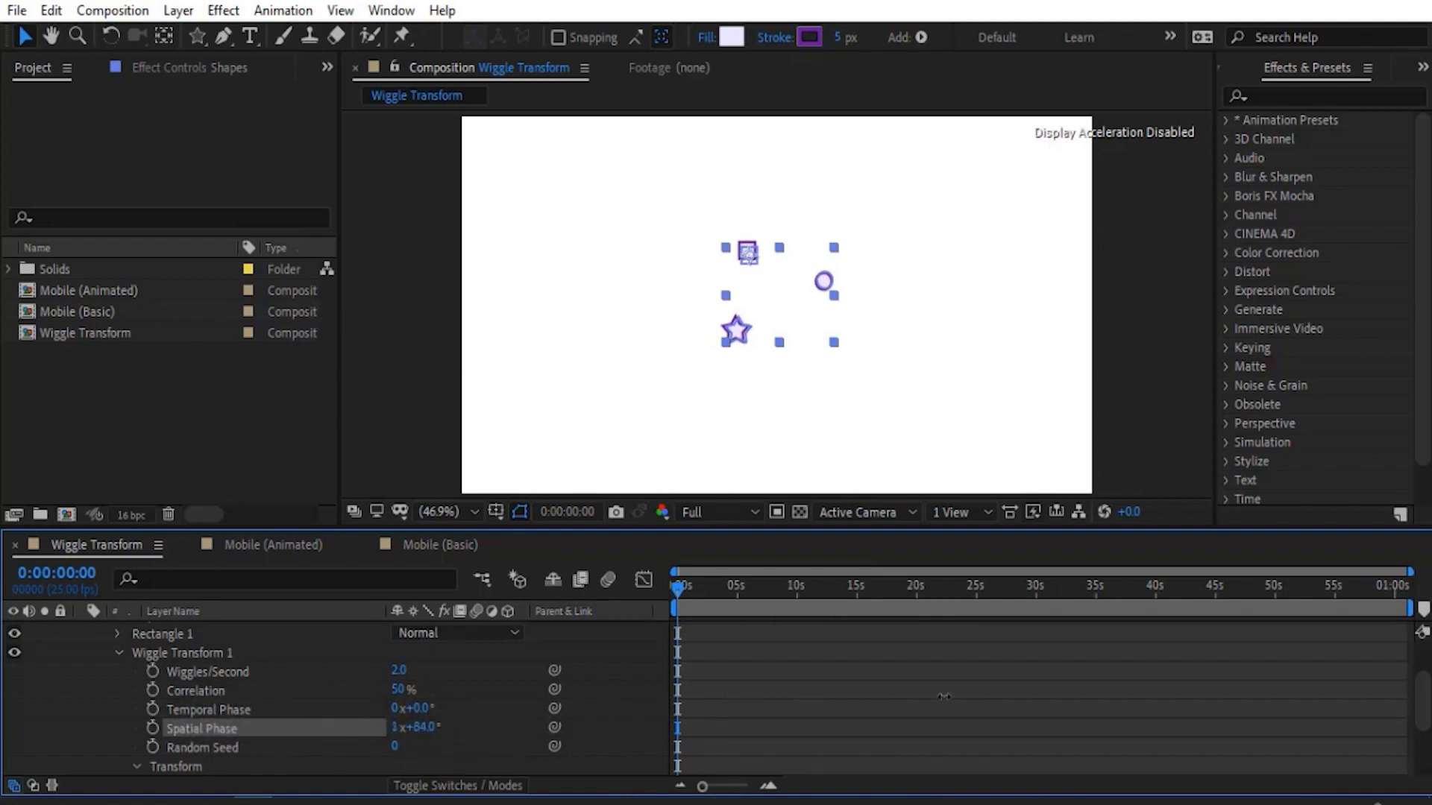
drag(1211, 696, 571, 692)
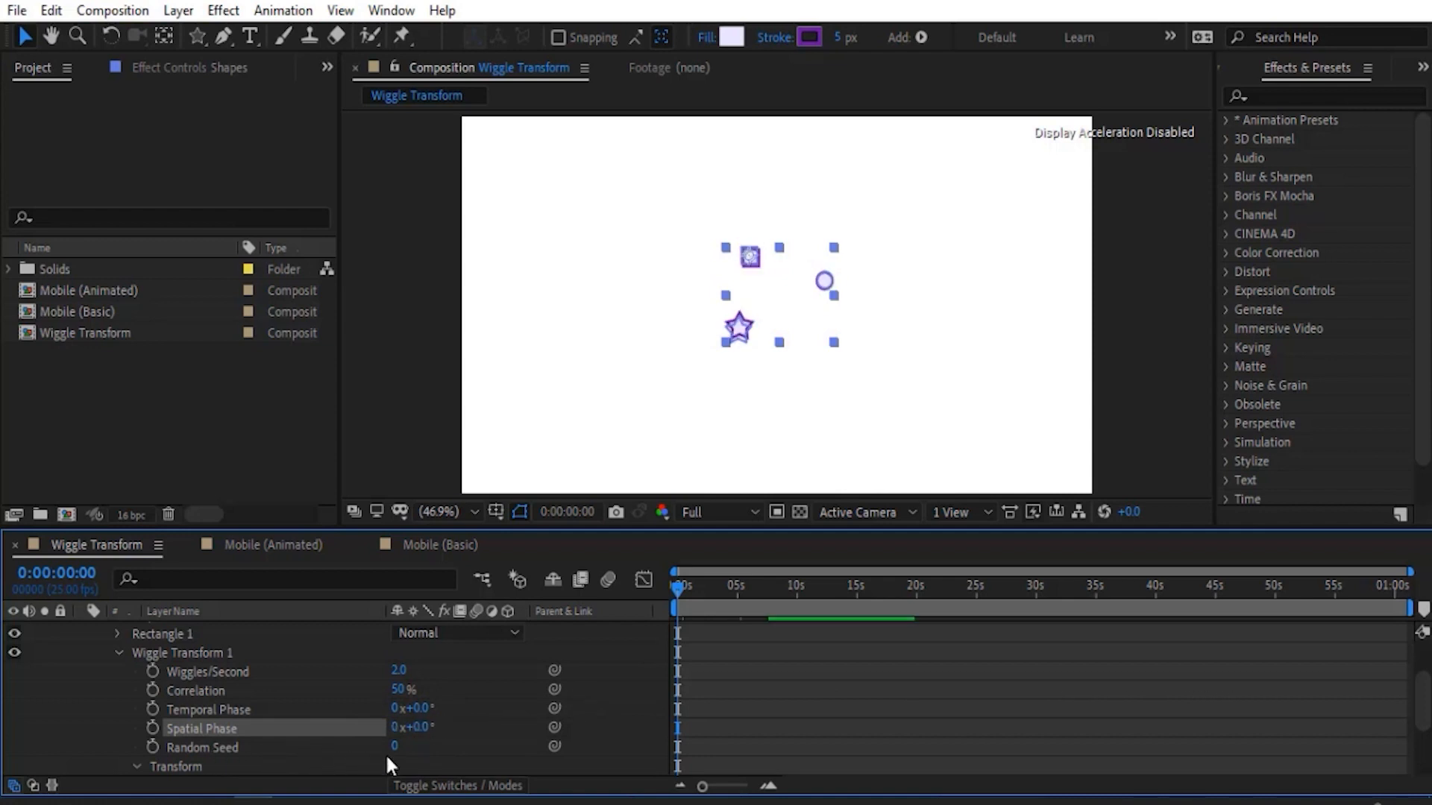
- Try a Random Seed of about 23 on Wiggle Transform 1
drag(395, 746, 415, 745)
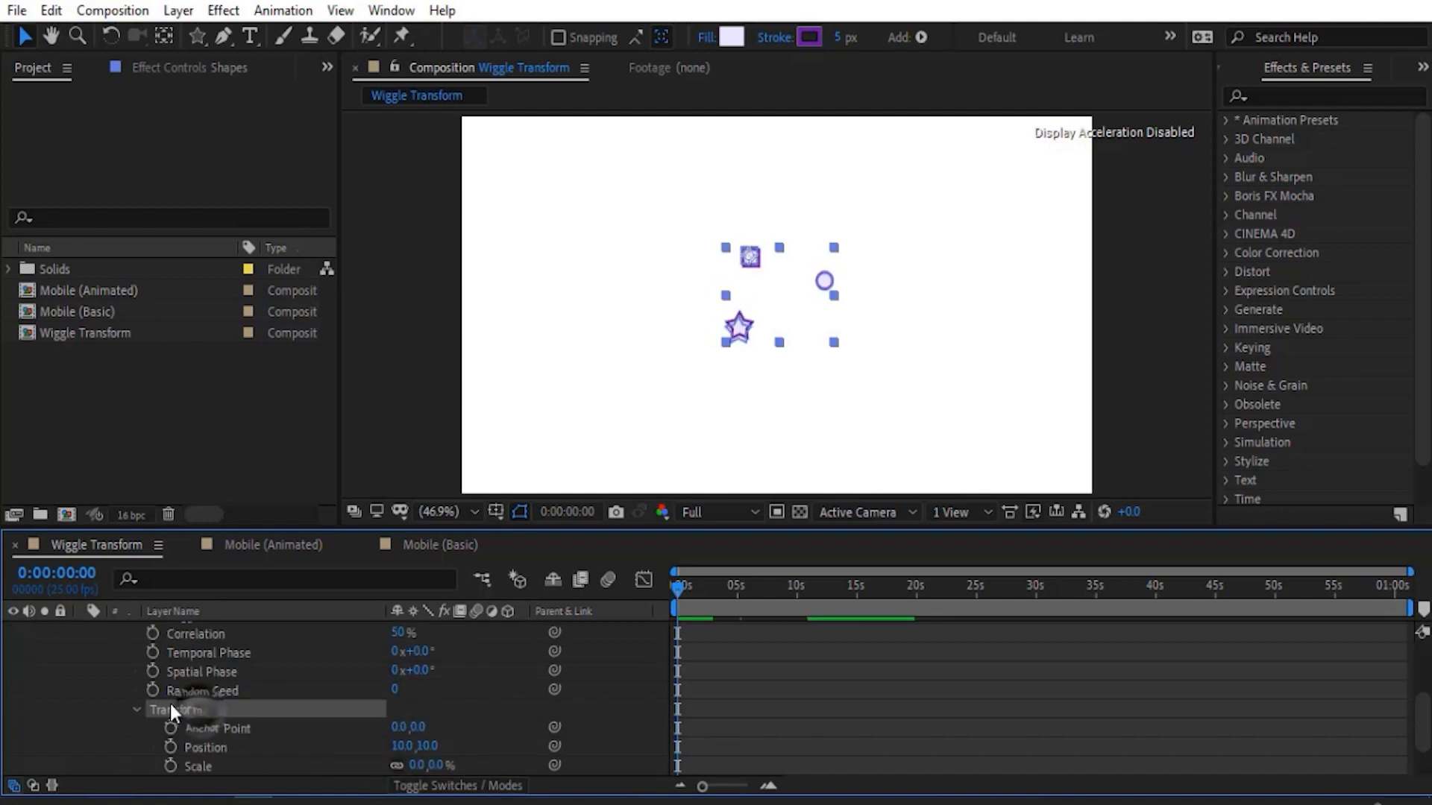
- Set the Scale of Wiggle Transform 1 to 50% and its Rotation to 124°, and preview the motion
scroll(170, 704, down, 1)
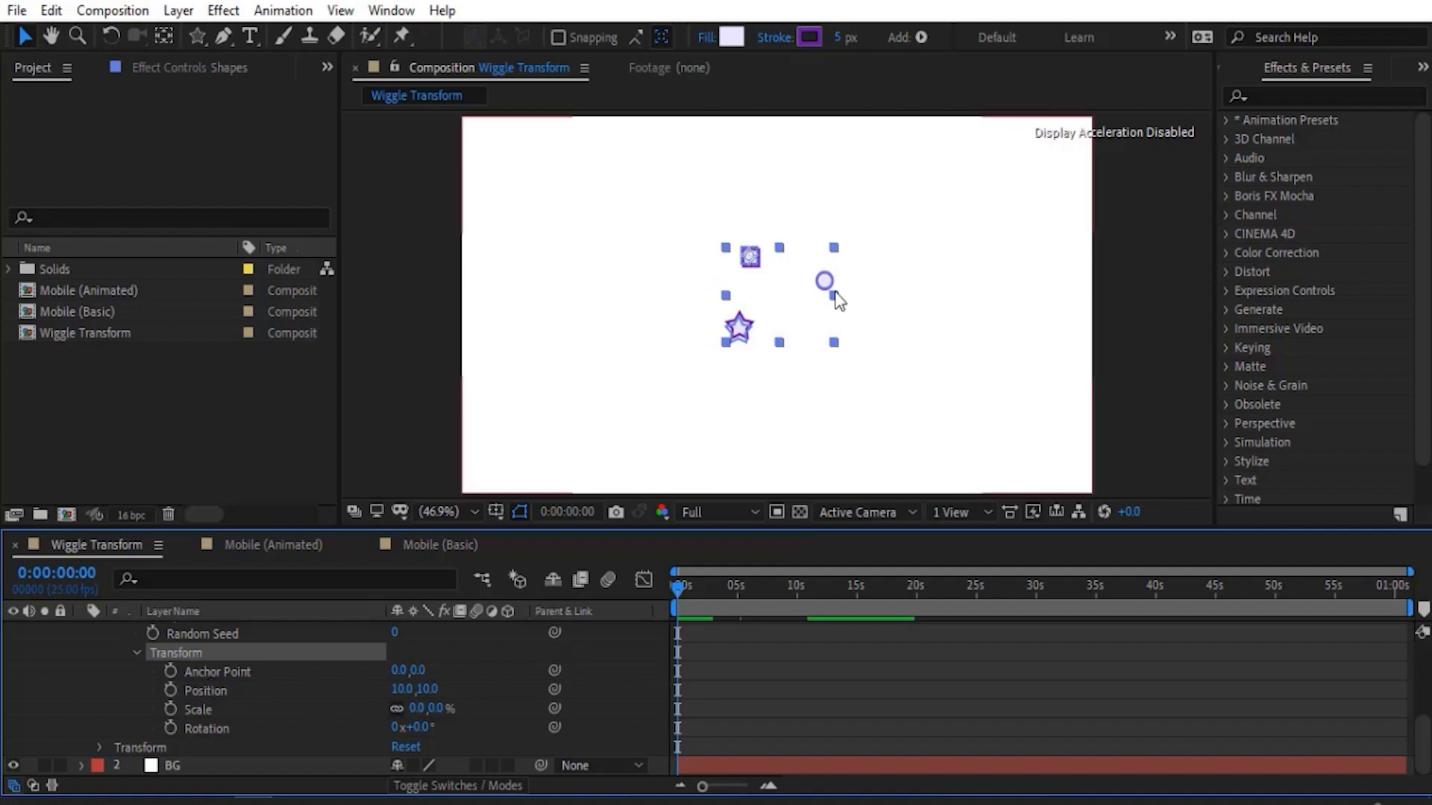
click(436, 709)
text(50)
key(Return)
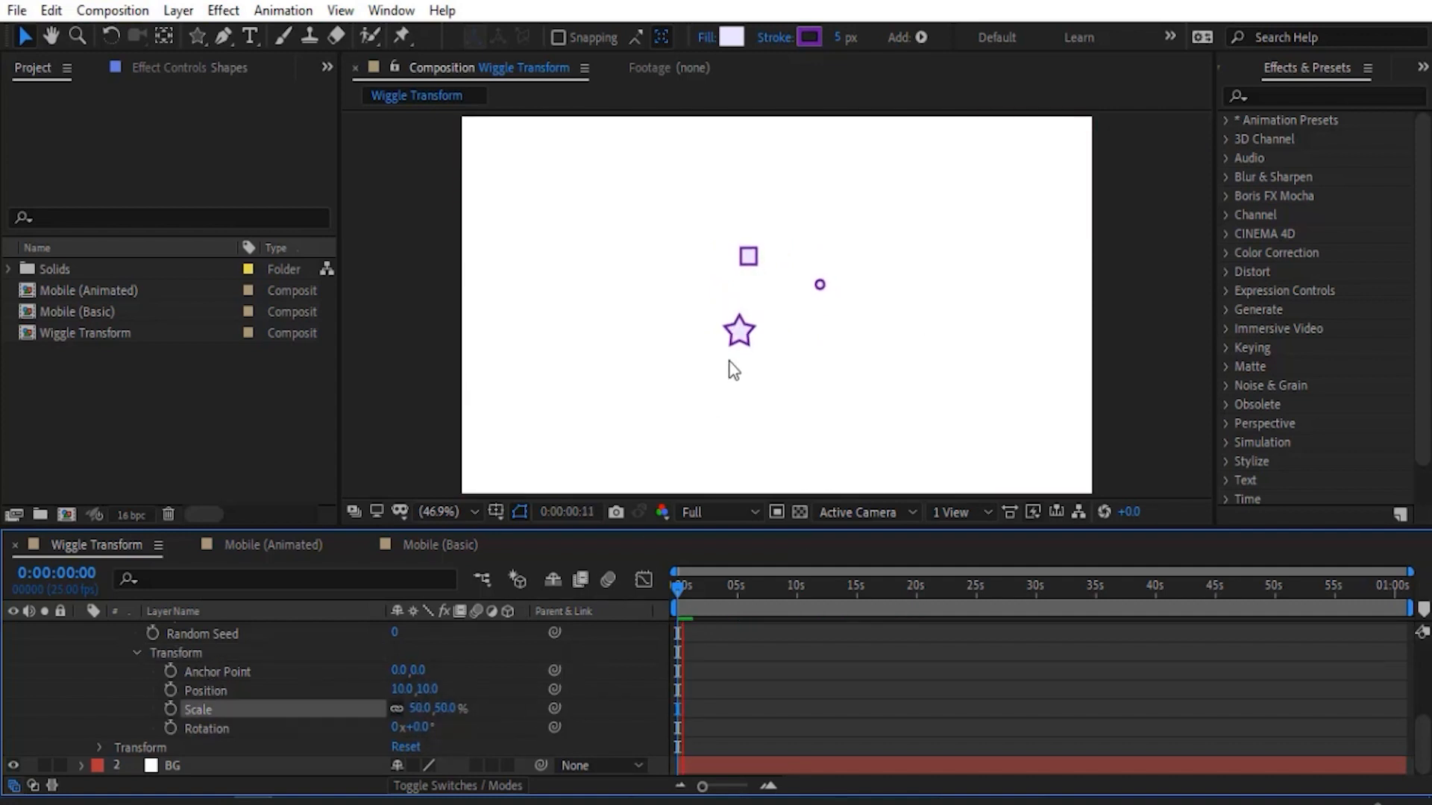
drag(412, 727, 446, 729)
key(space)
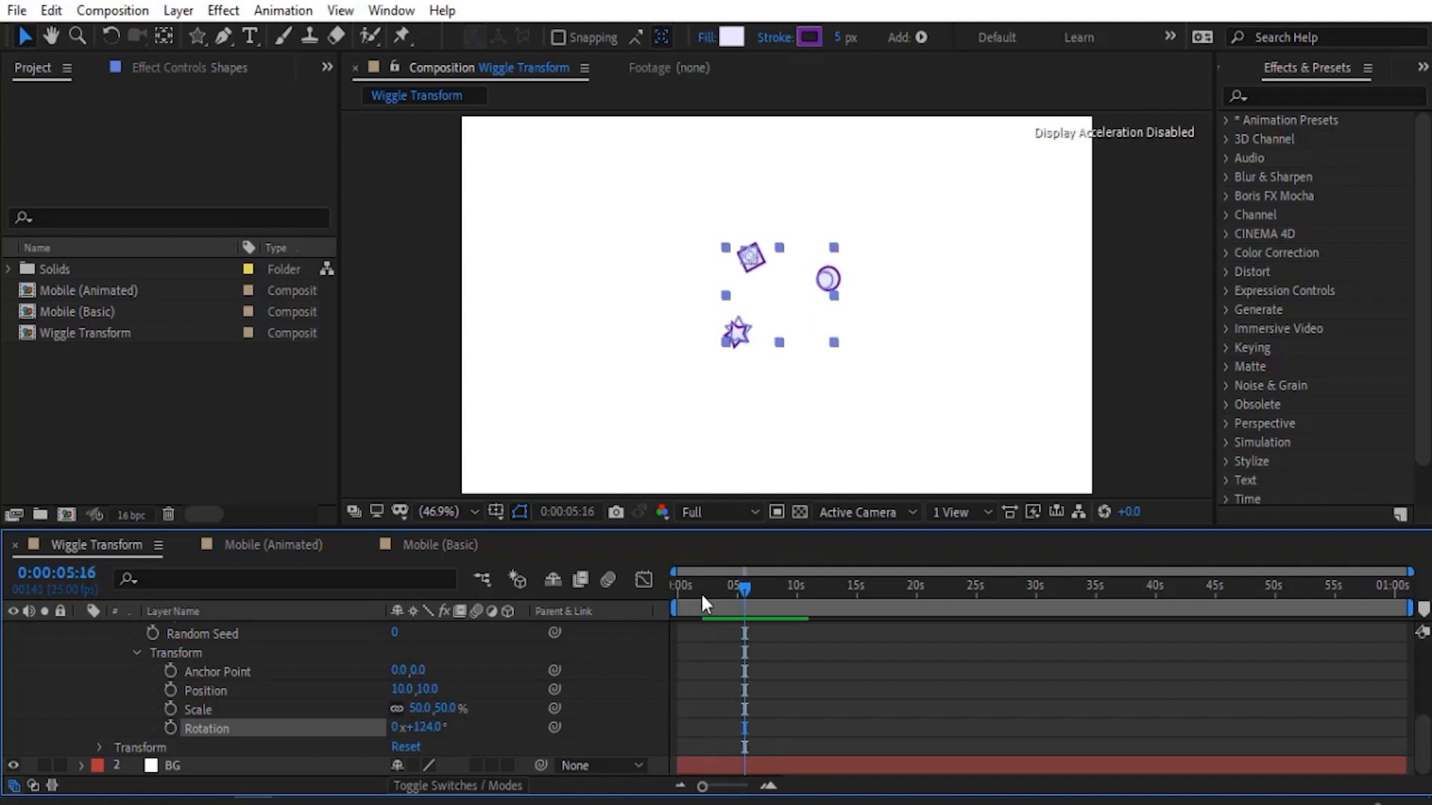
- Draw a small hexagon in the Shapes layer between the star and the ellipse, and preview the wiggling group
scroll(283, 701, up, 3)
scroll(118, 697, up, 3)
click(118, 707)
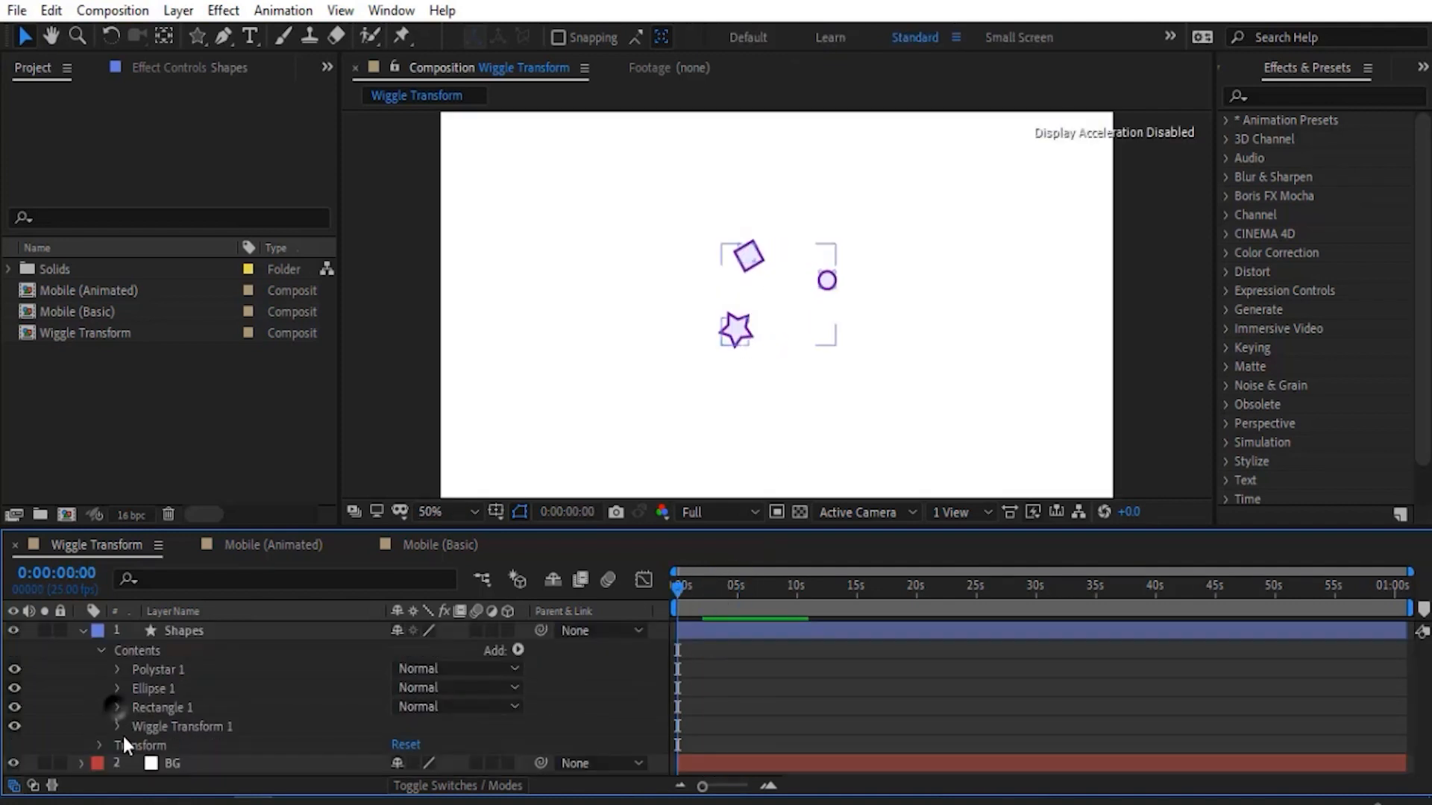
click(130, 659)
key(slash)
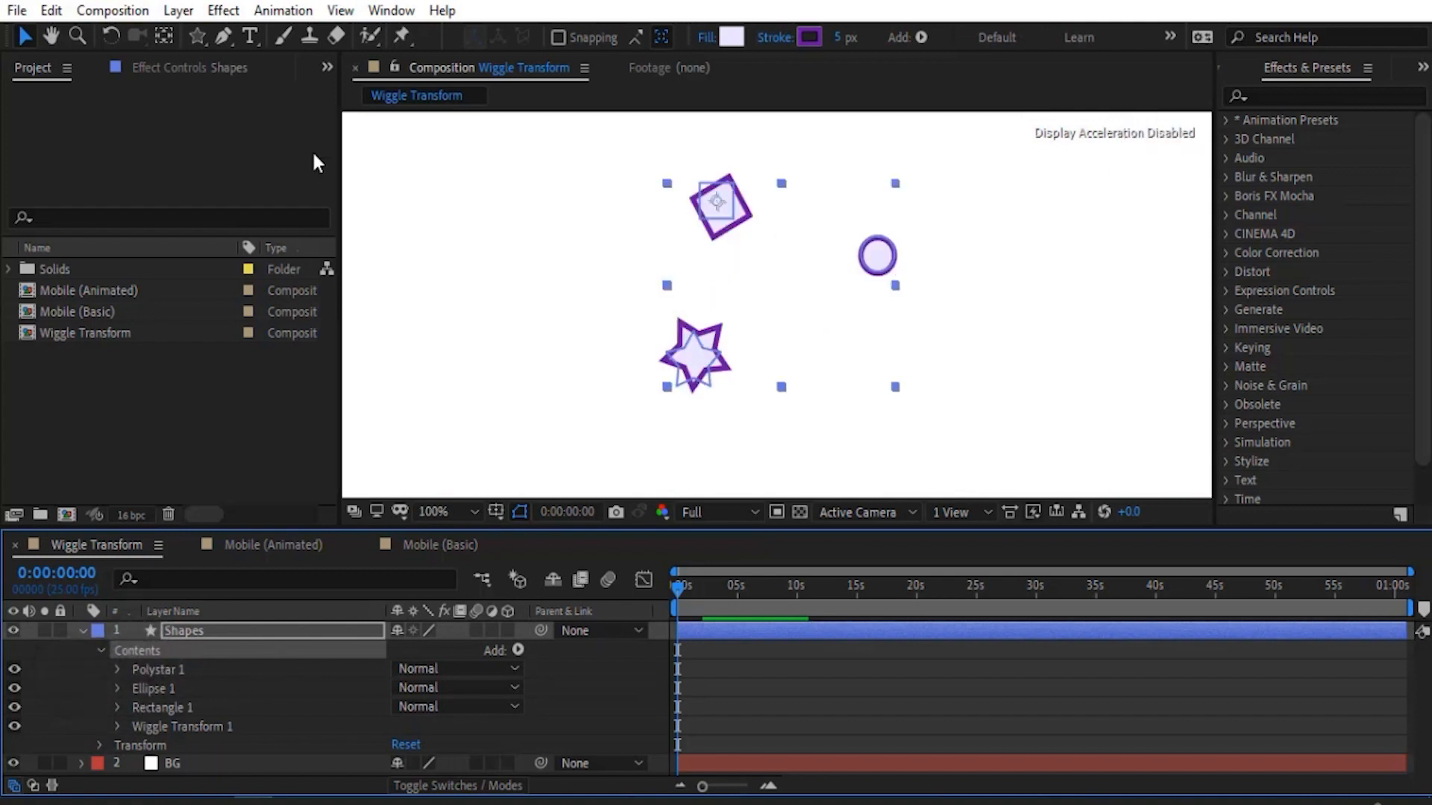
drag(197, 35, 269, 107)
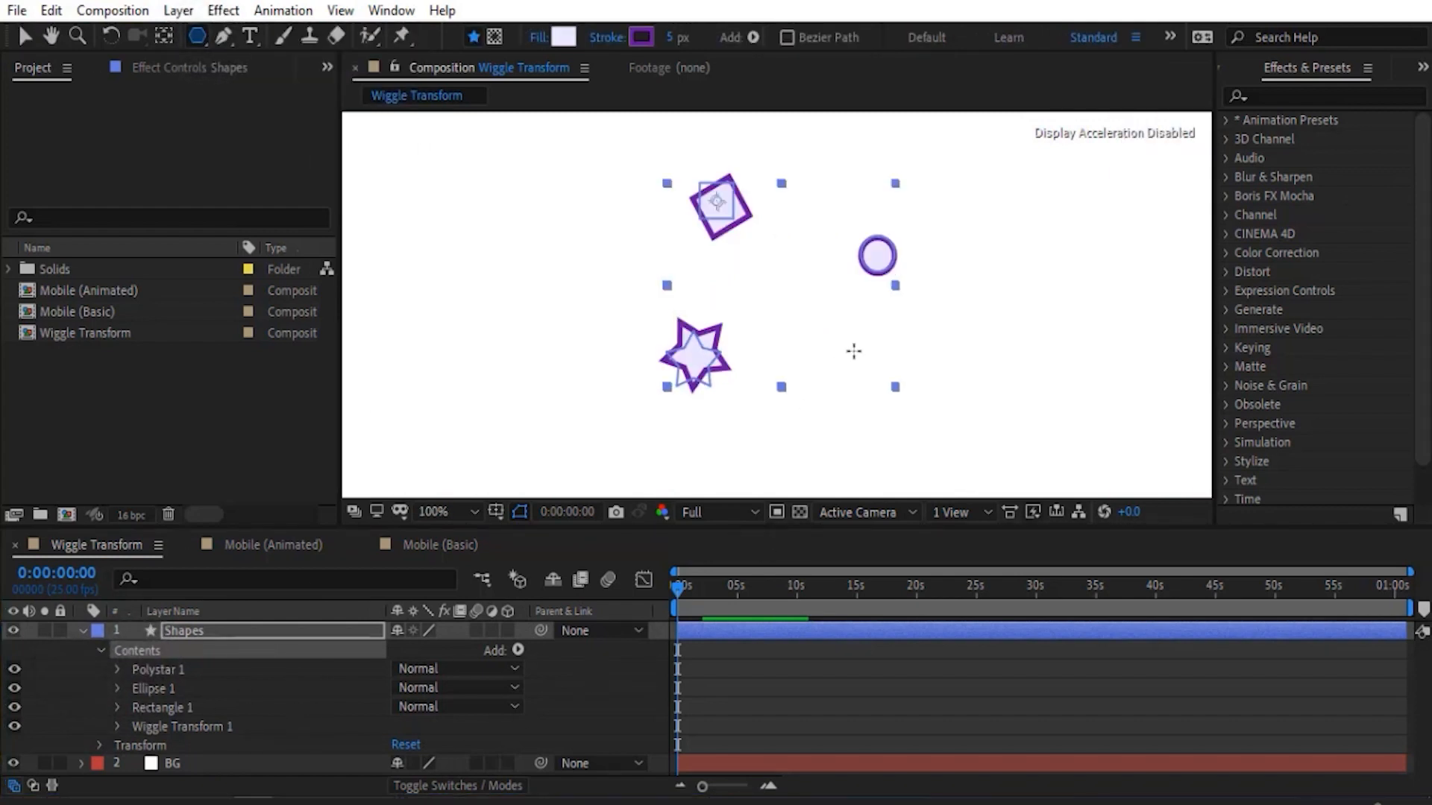
drag(854, 351, 820, 328)
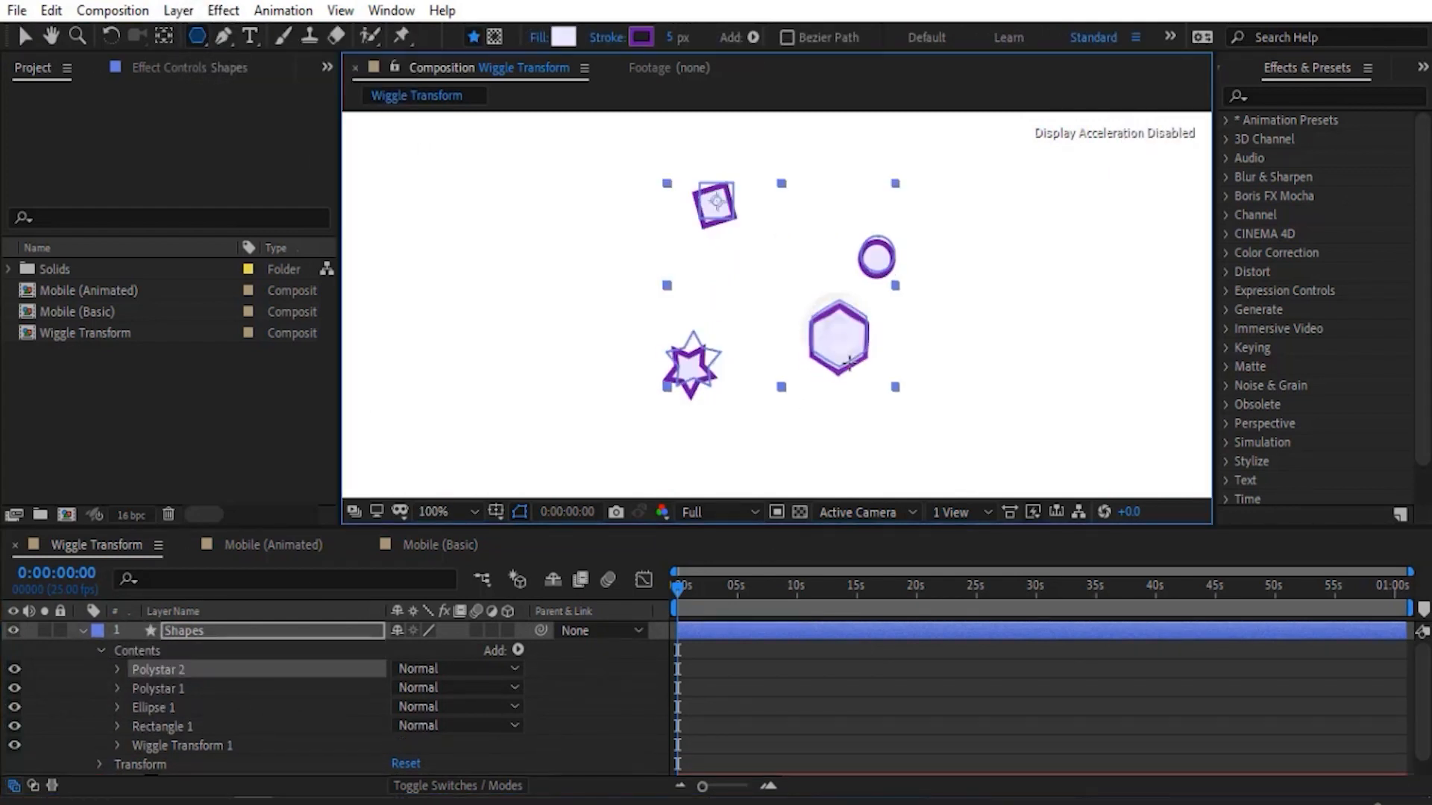
click(95, 699)
scroll(754, 476, down, 1)
key(space)
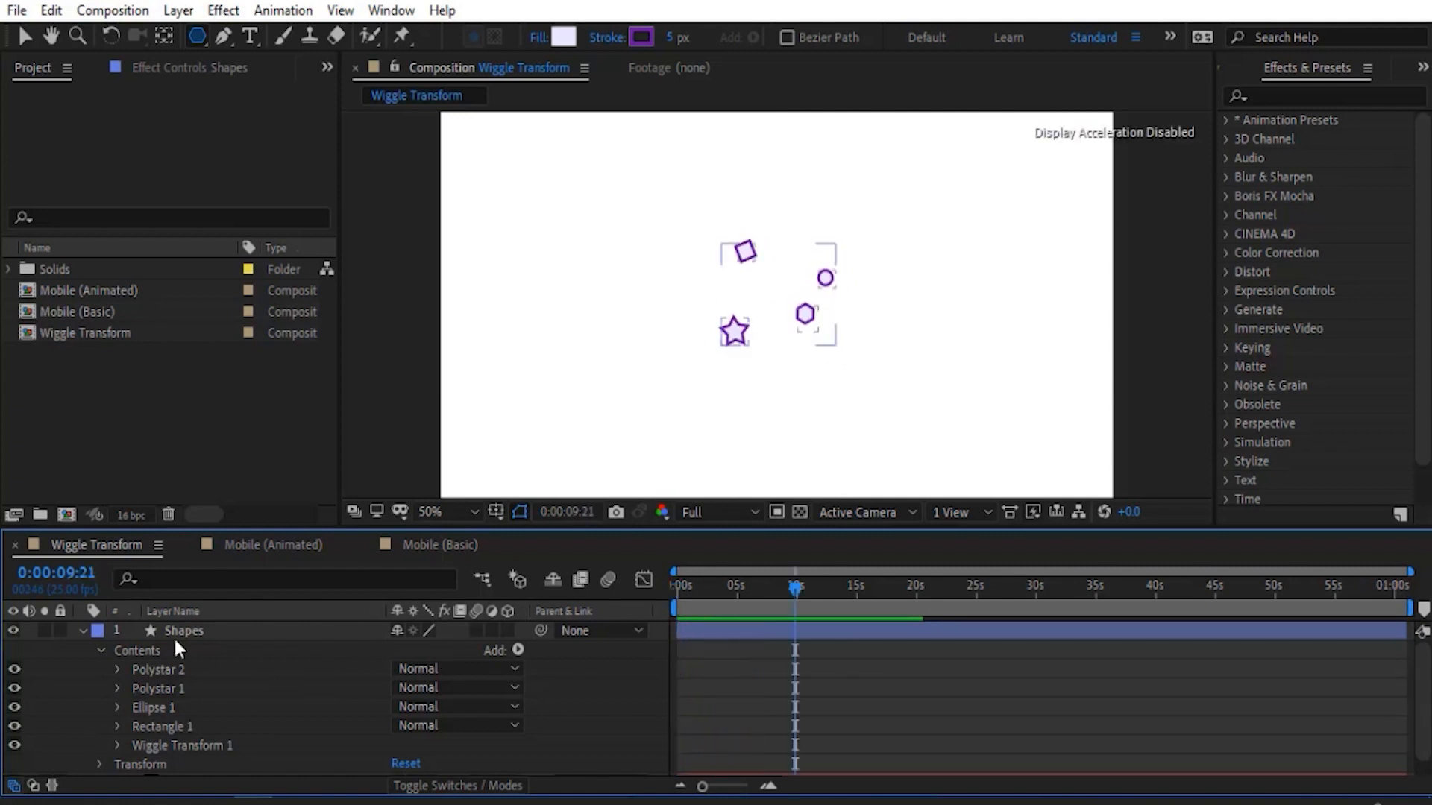
- Draw two crossing pen lines forming an X above the star in the Shapes layer, with Wiggle Transform 1 hidden
click(158, 651)
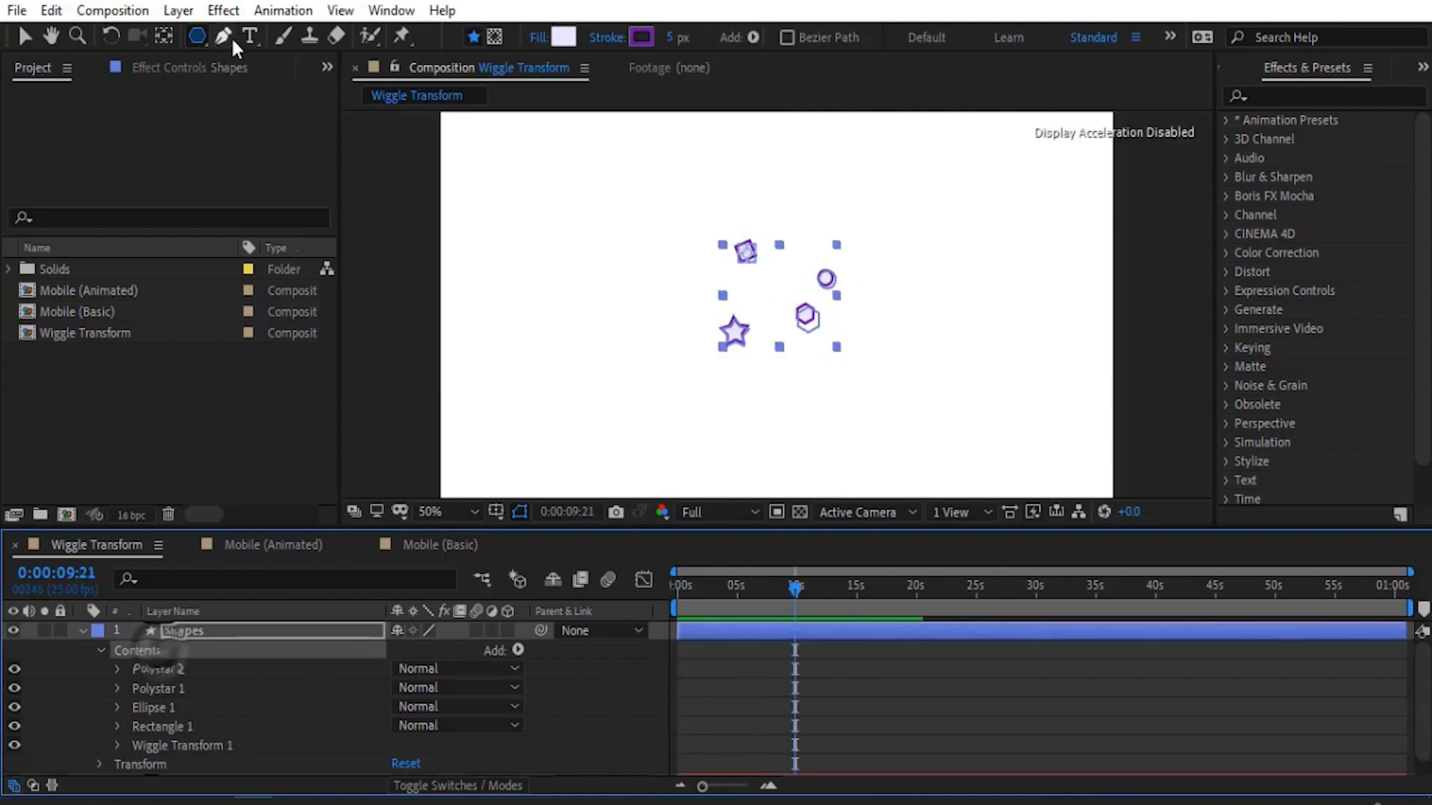
key(.)
key(.)
key(.)
key(g)
click(645, 235)
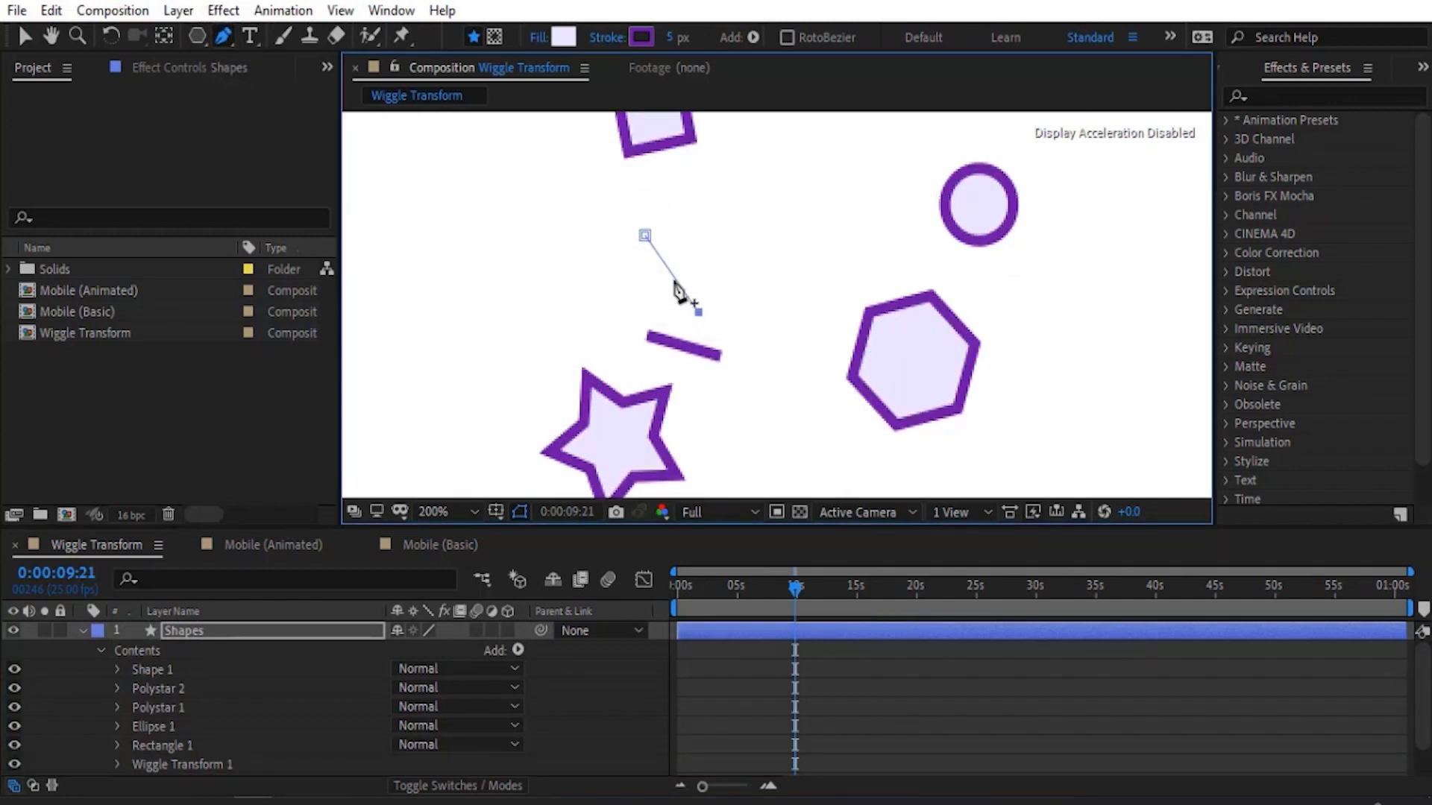
click(14, 764)
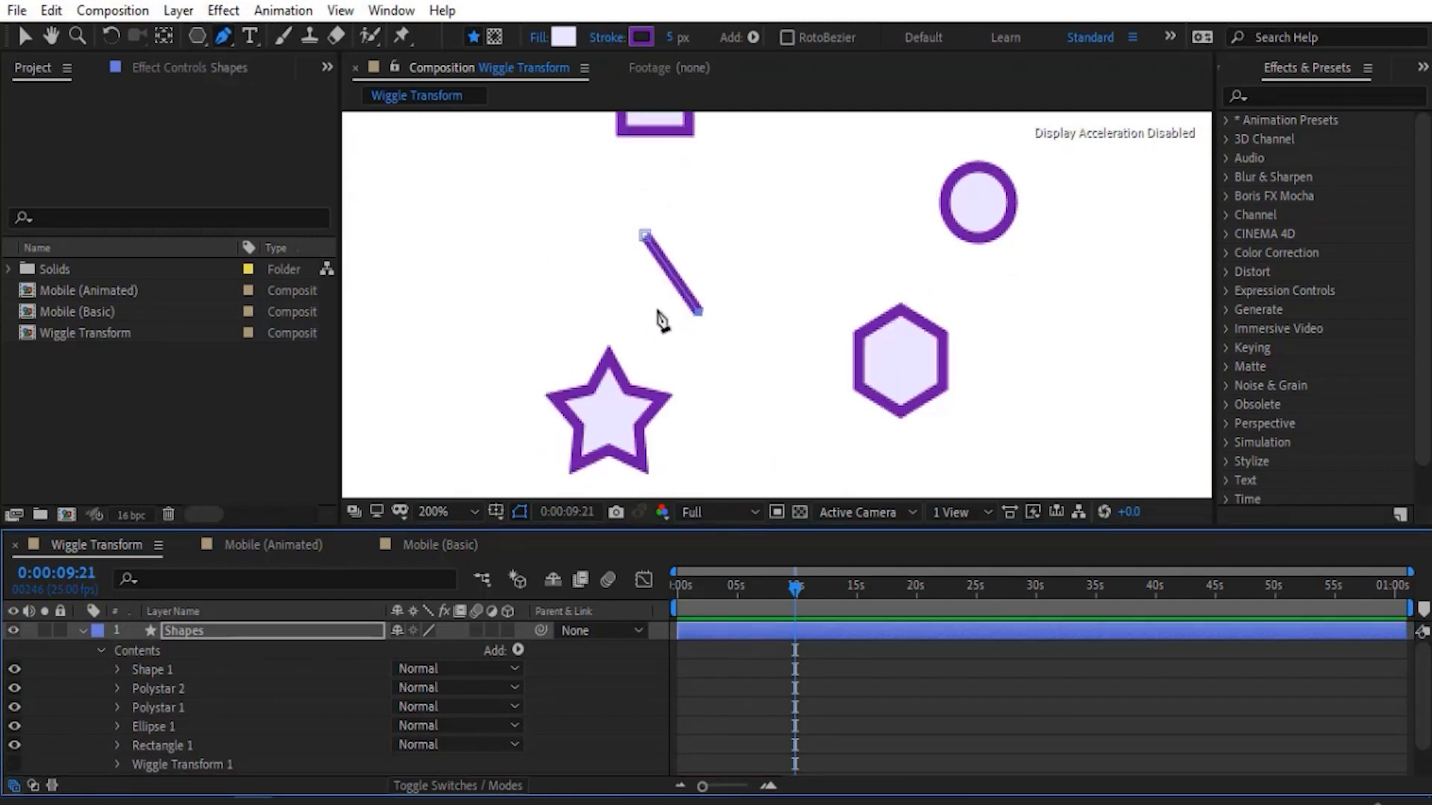
drag(624, 297, 633, 301)
drag(707, 248, 705, 244)
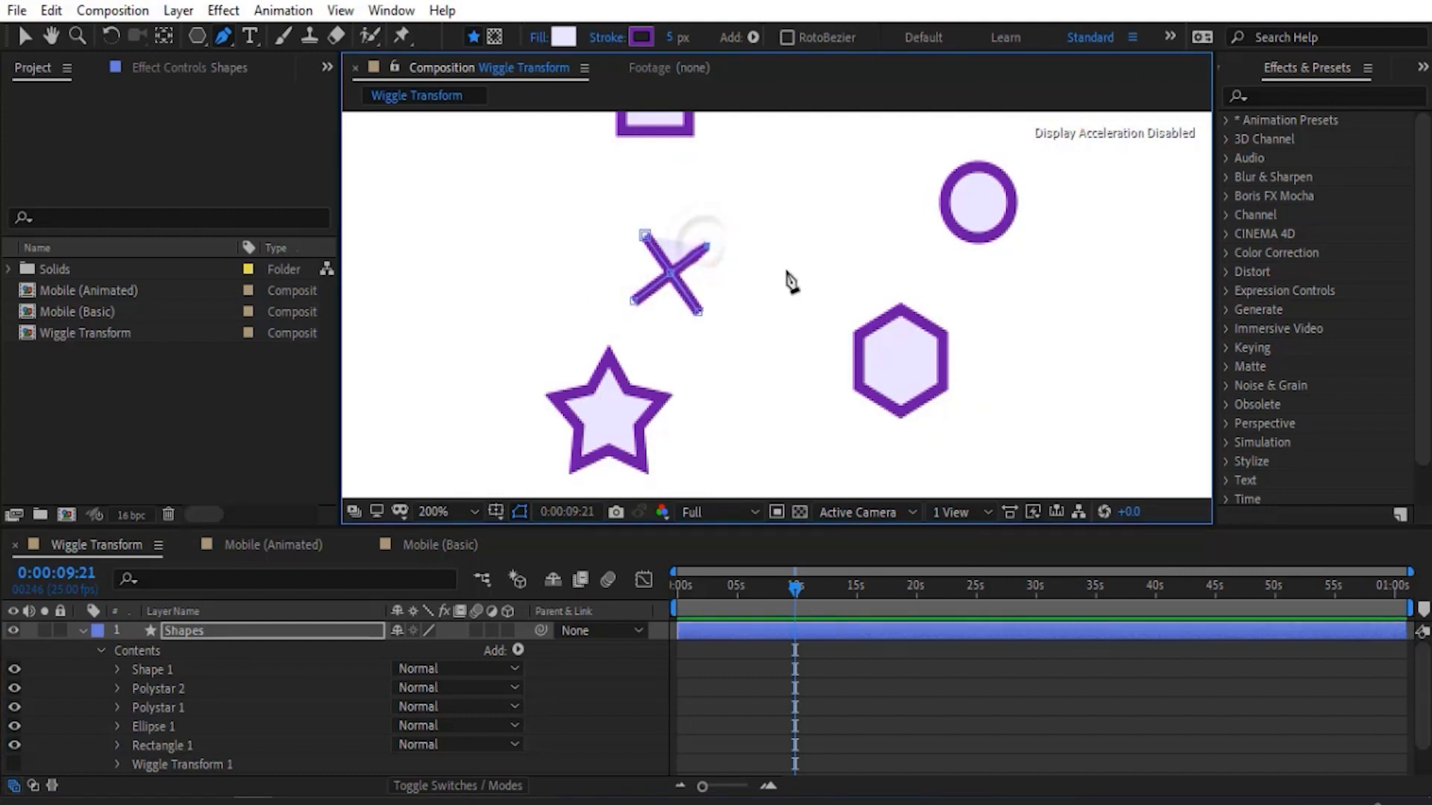
- Remove the X's fill, show Wiggle Transform 1 again and preview the wiggling shapes
click(537, 37)
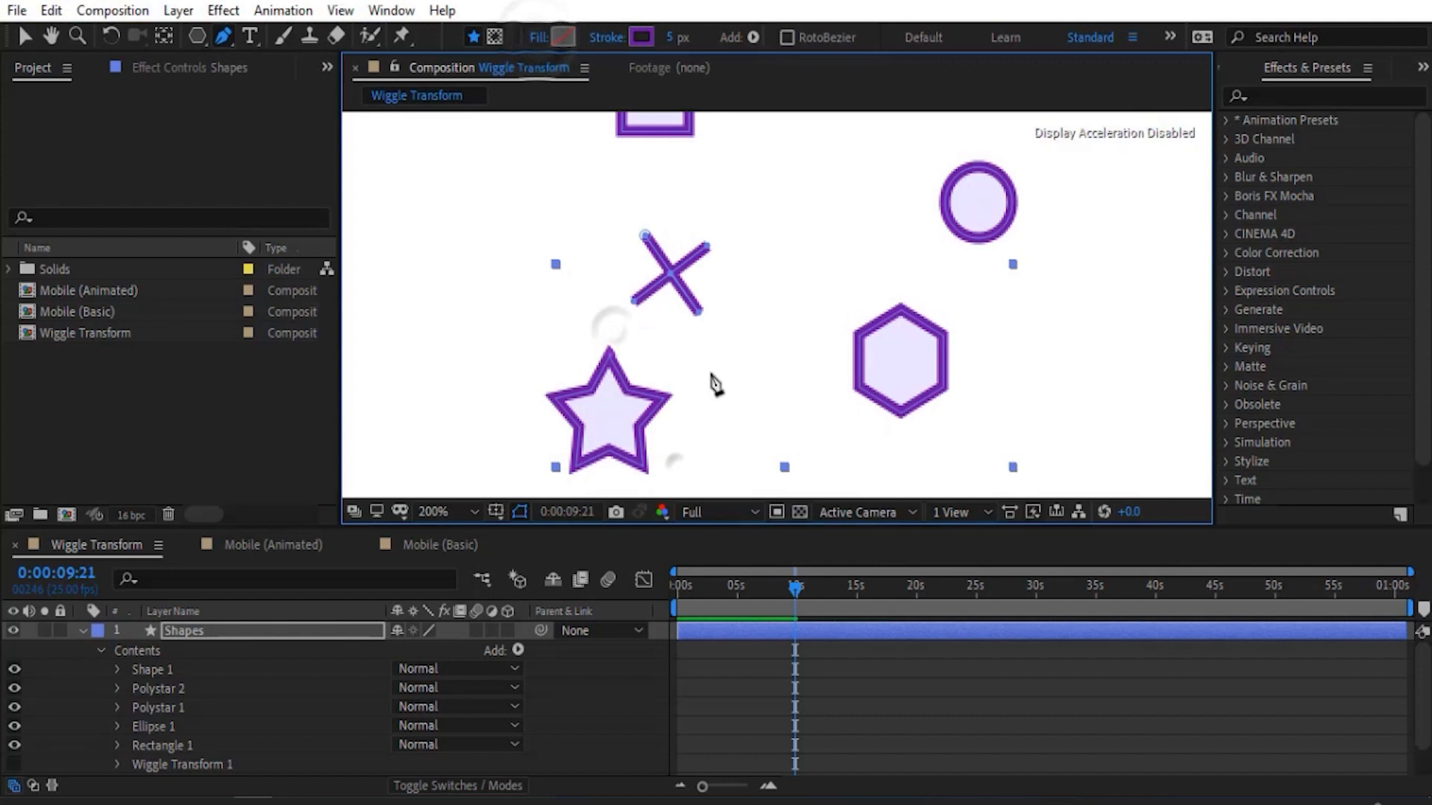
scroll(710, 384, down, 1)
click(666, 671)
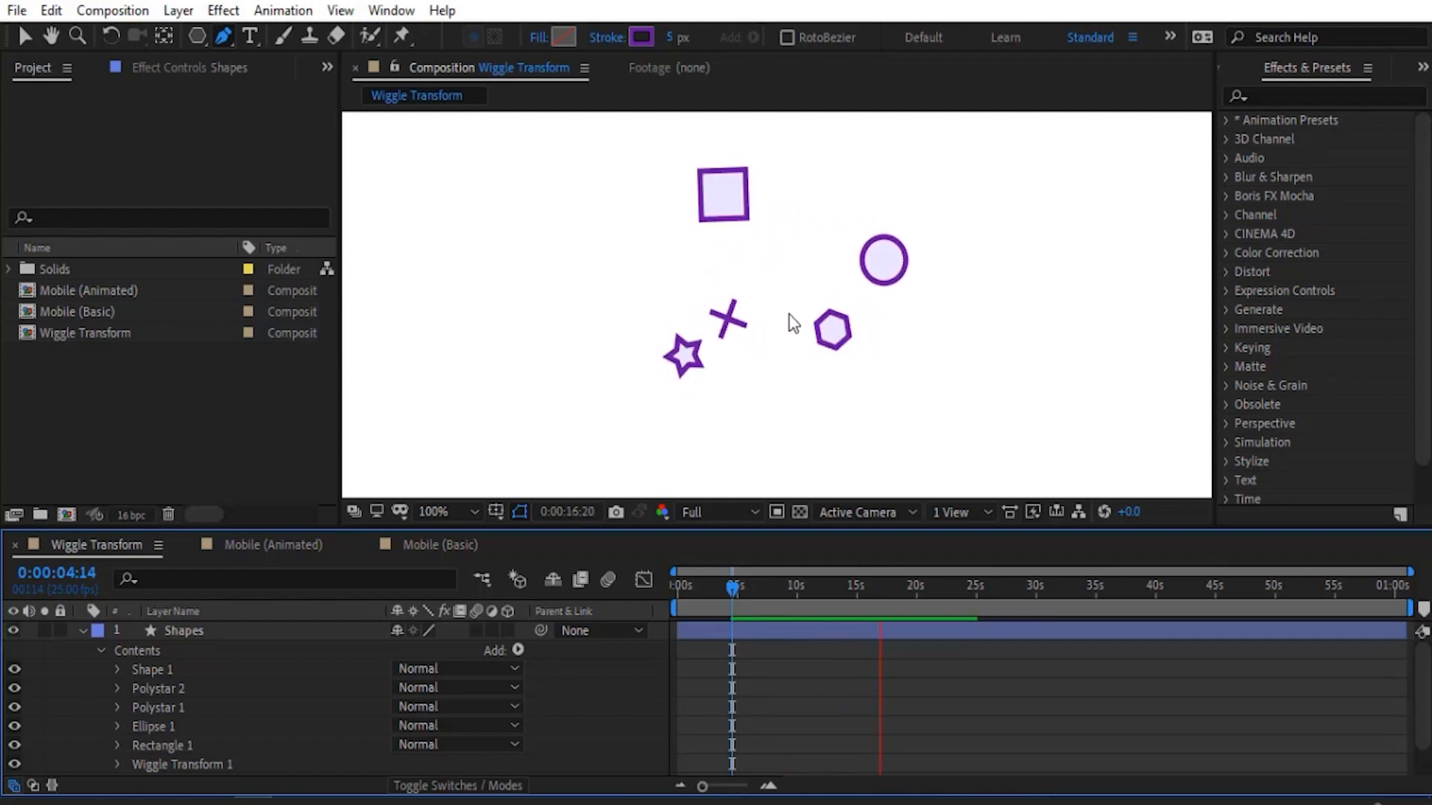
key(space)
- Move the anchor point of Shape 1 to the centre of the X, check it without Wiggle Transform 1, and preview the motion
click(162, 669)
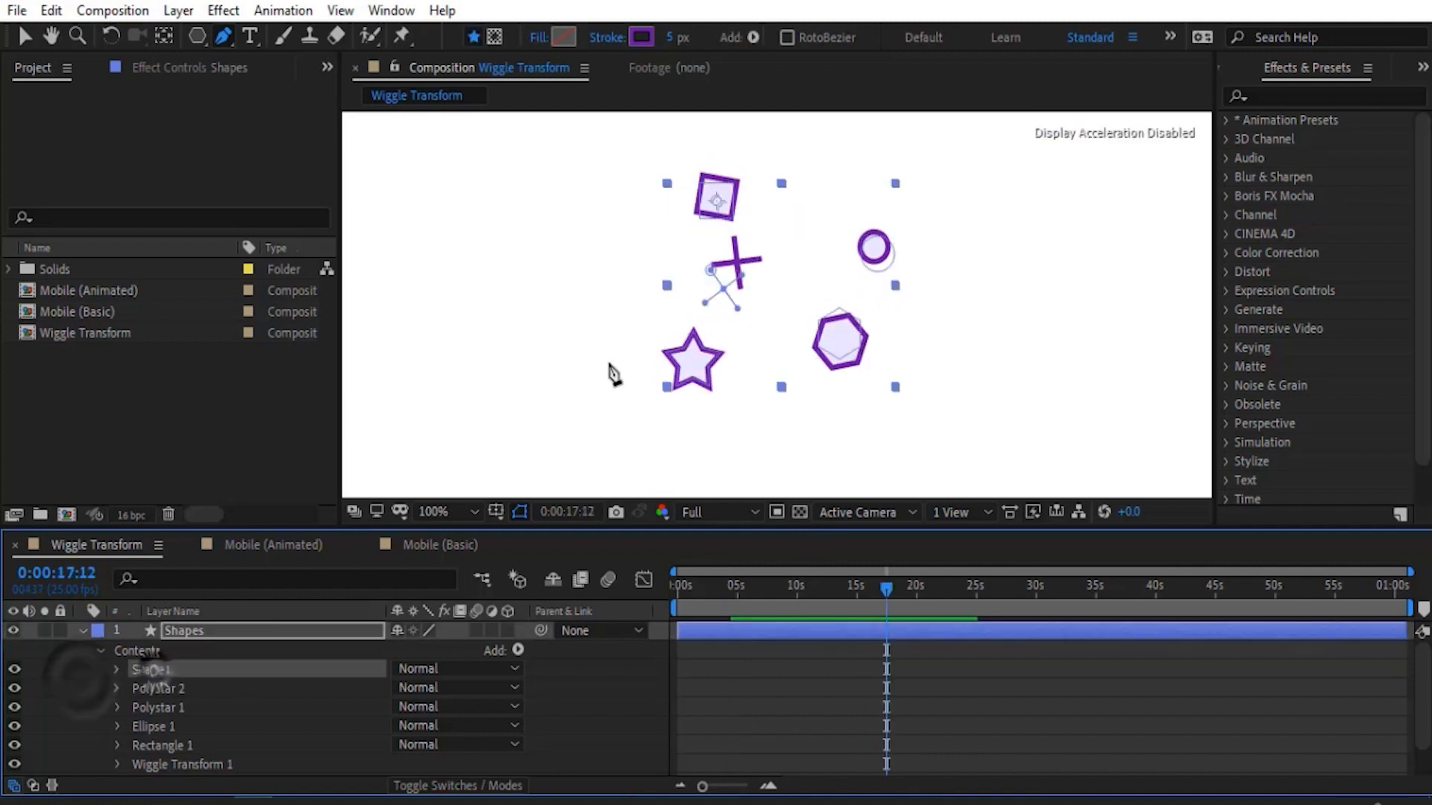
click(27, 35)
key(period)
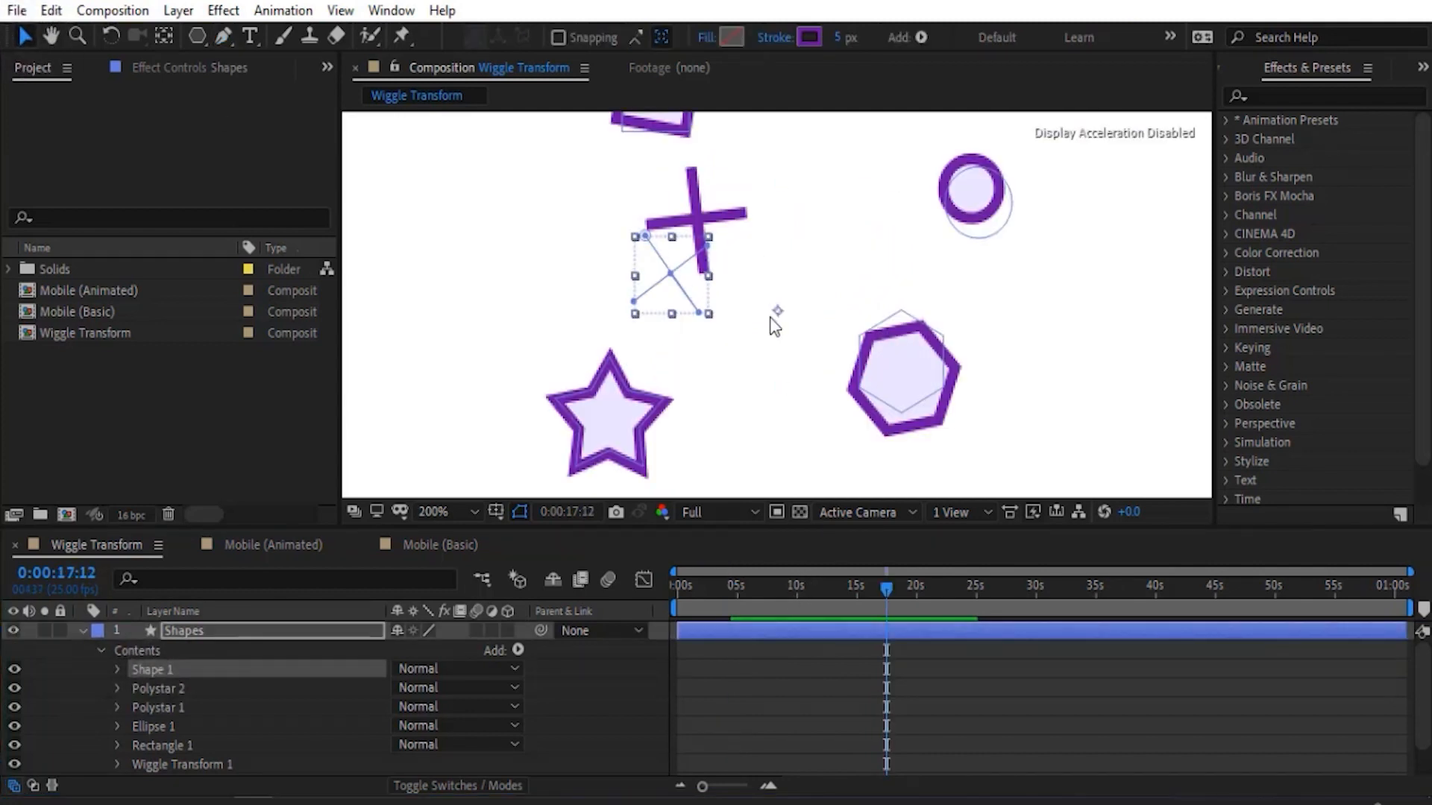
key(y)
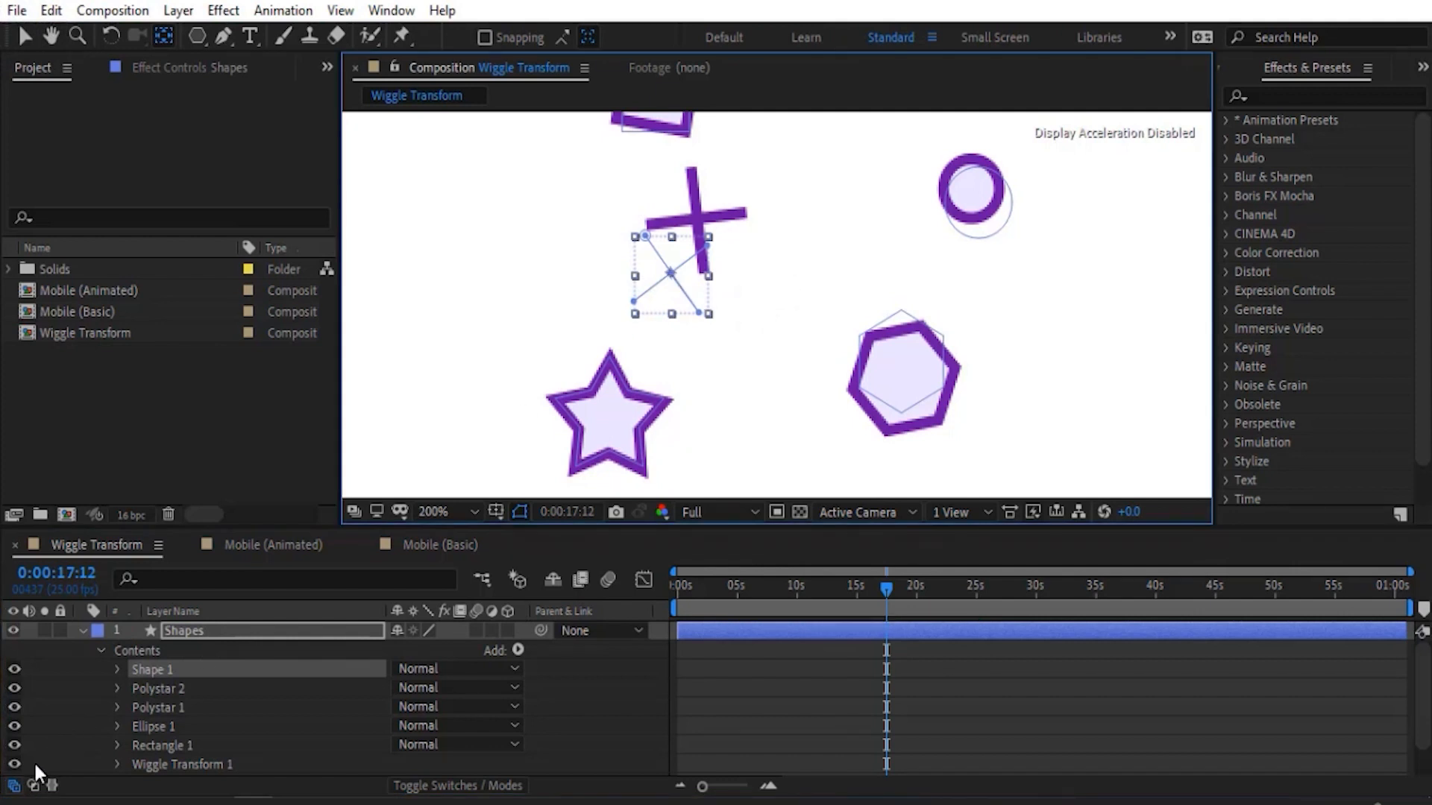
click(15, 762)
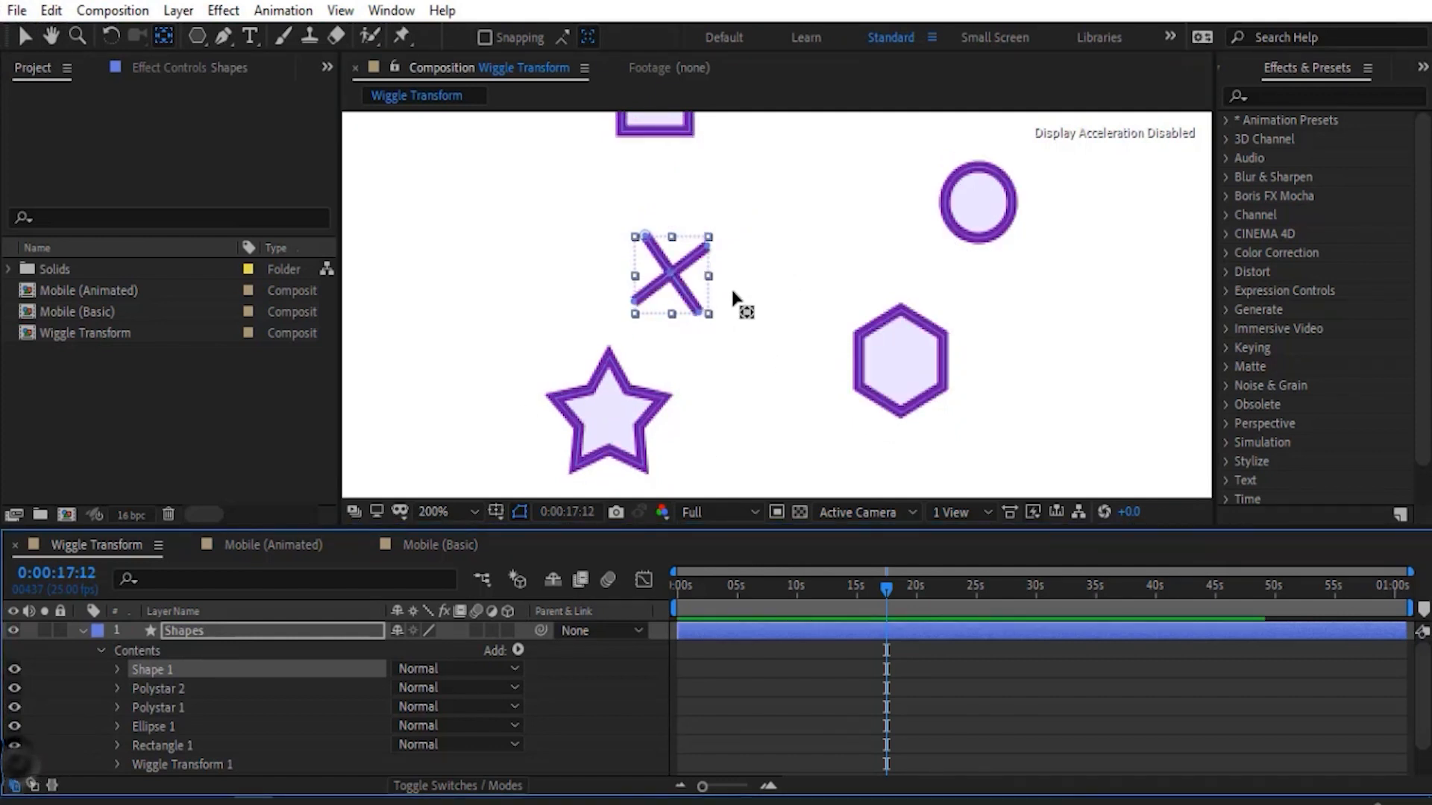
click(14, 764)
key(comma)
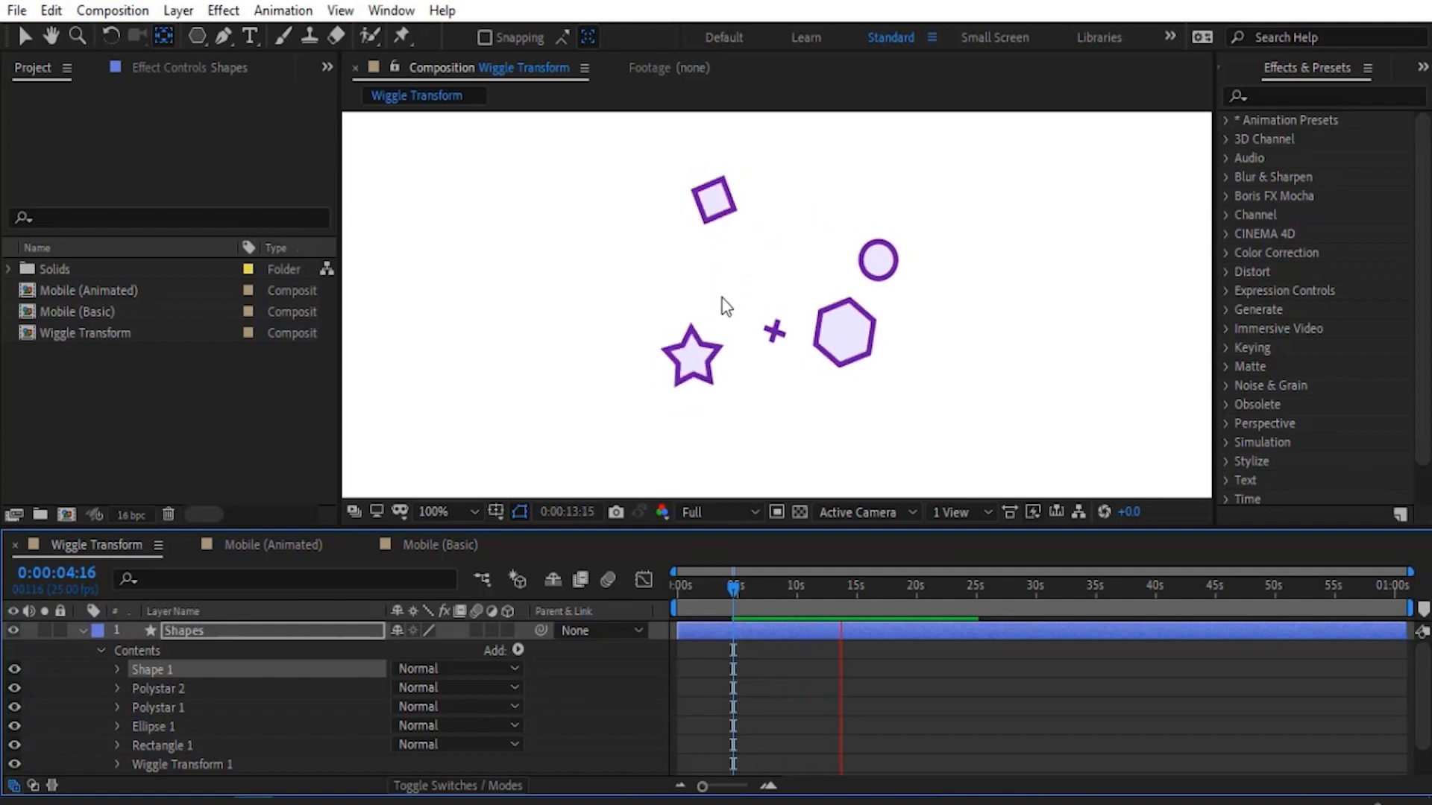
key(space)
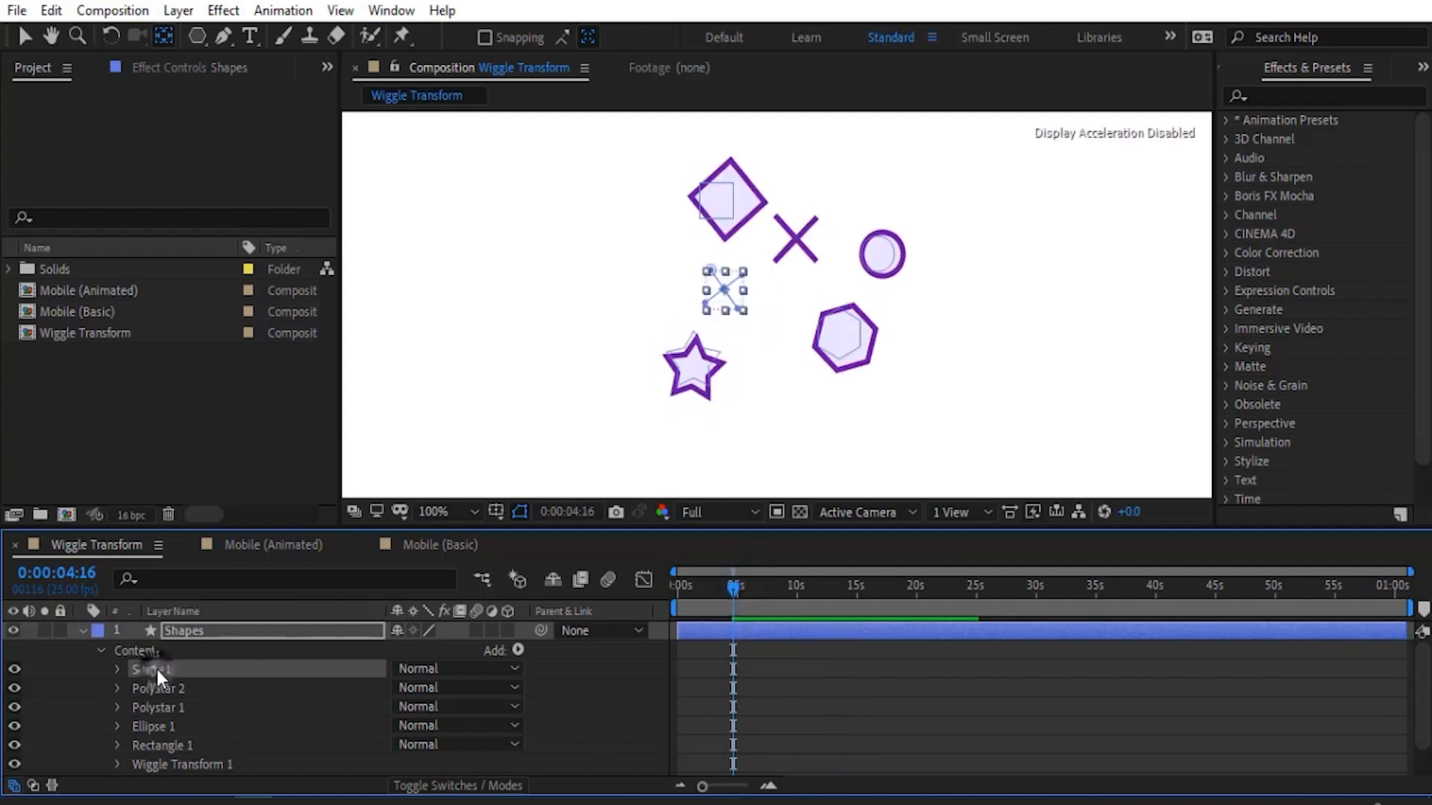
- Replace the pen-drawn X with a square above the star in the Shapes layer, and hide Wiggle Transform 1
key(Delete)
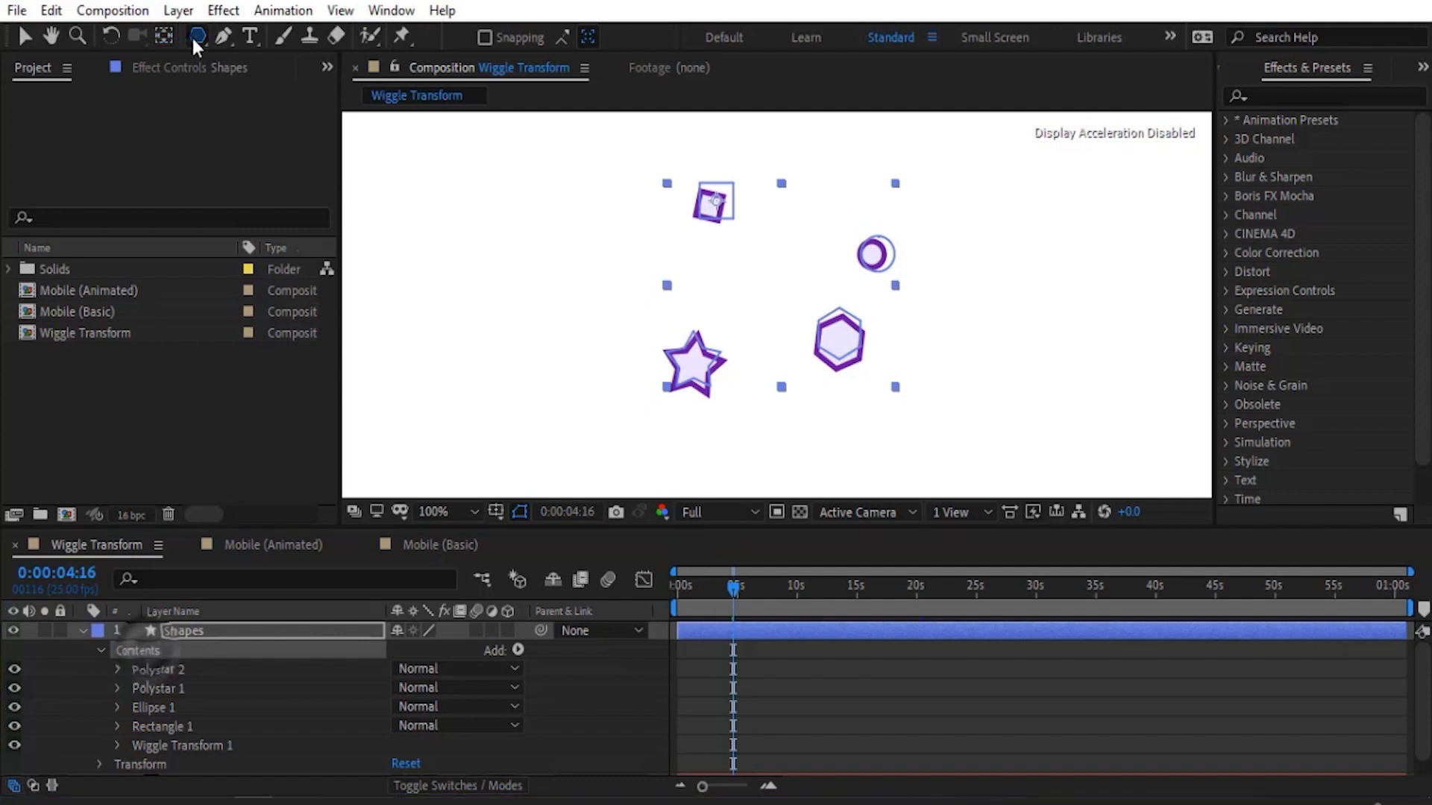
click(195, 38)
click(253, 37)
scroll(802, 307, up, 1)
drag(724, 254, 737, 296)
click(14, 764)
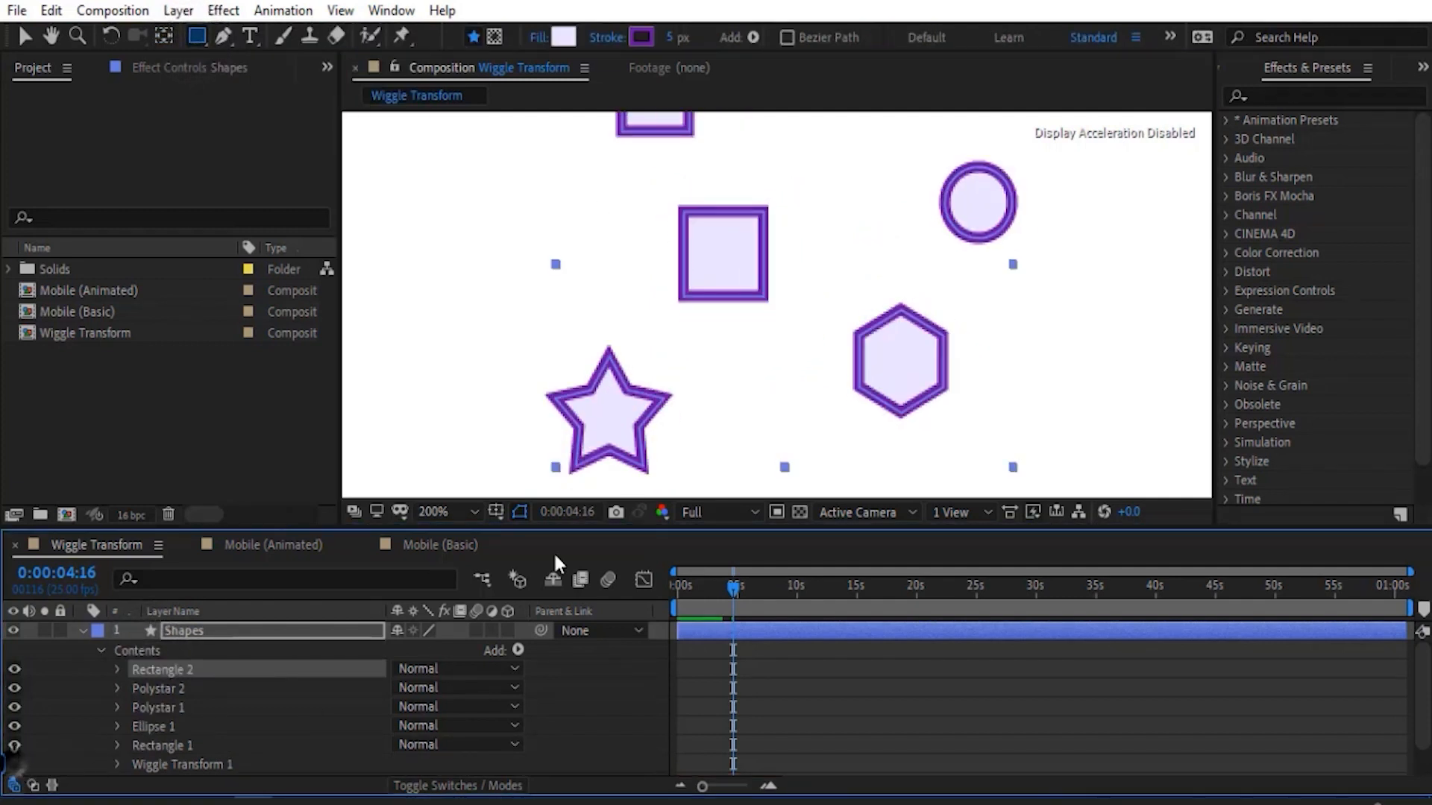
- Convert the new square's path to a Bezier path and rework its corner points into two crossing diagonals
click(117, 670)
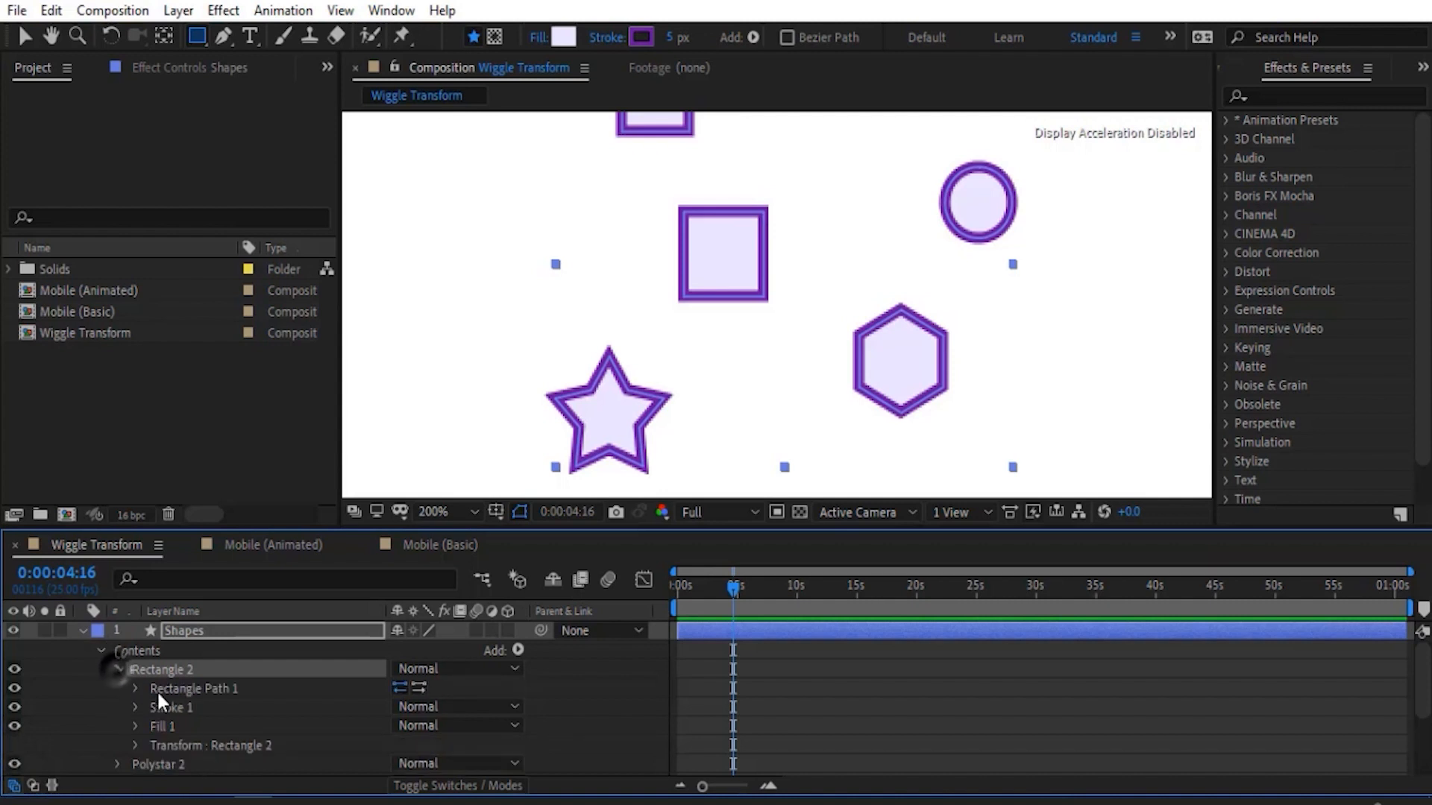
right_click(163, 688)
click(250, 598)
click(223, 36)
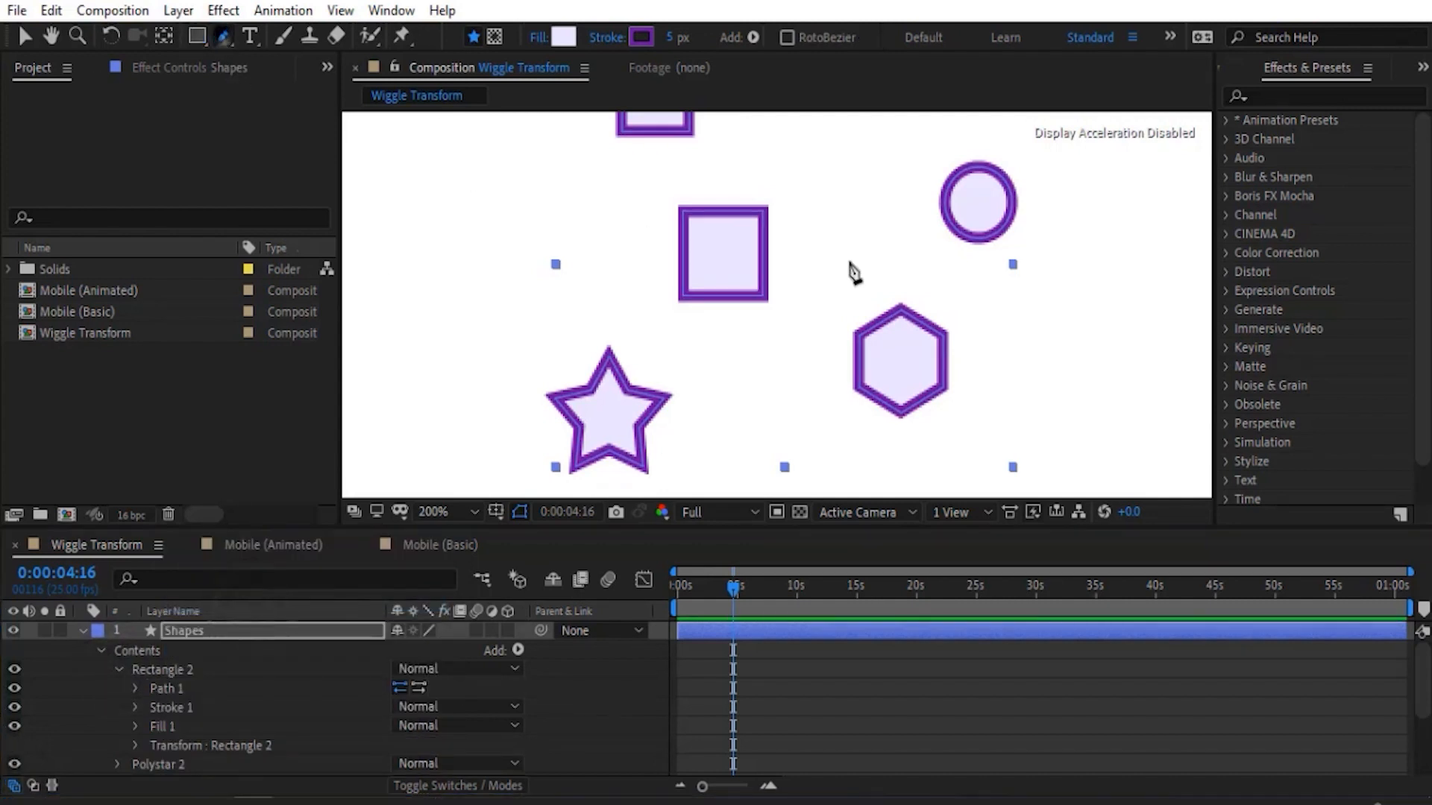
click(763, 212)
click(763, 297)
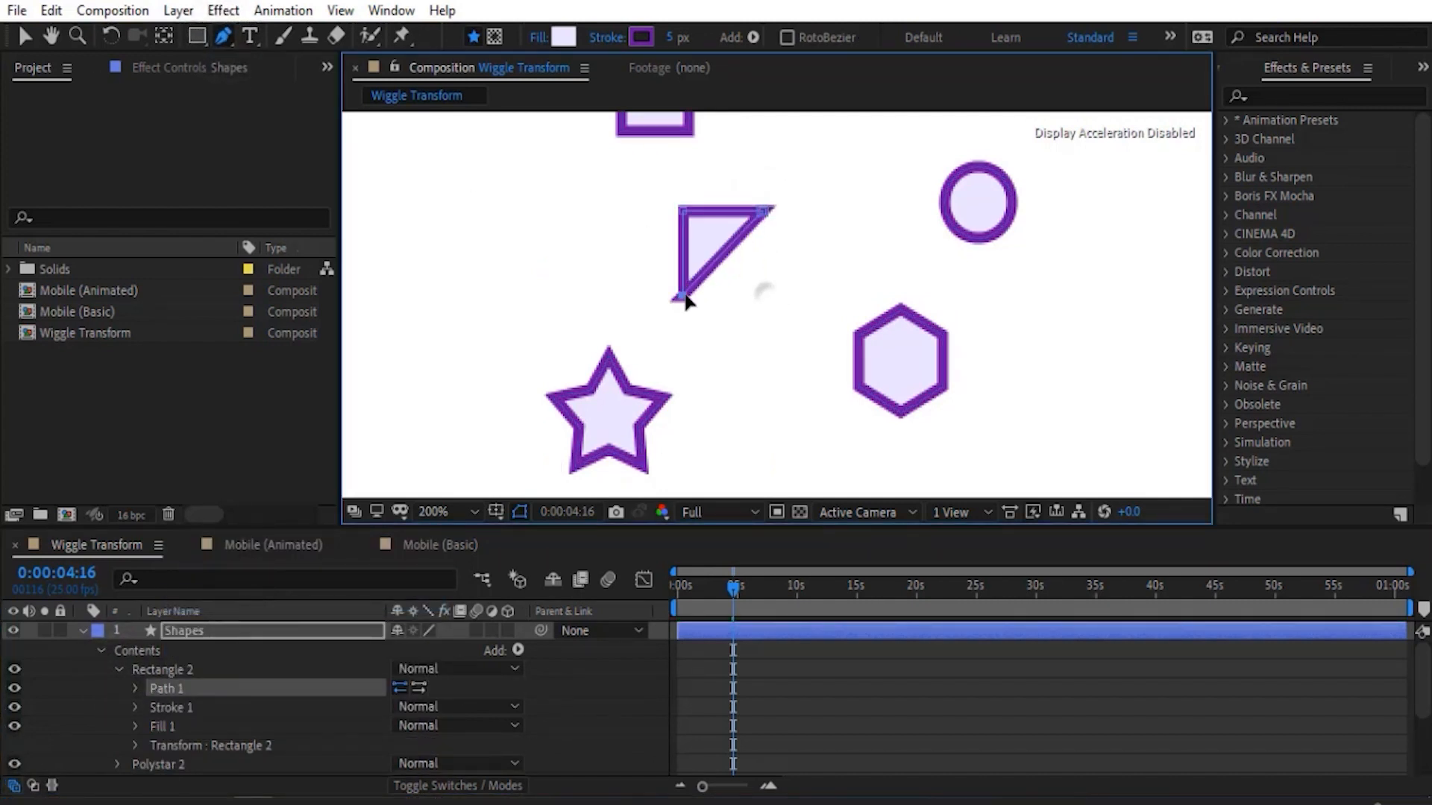
drag(685, 296, 772, 298)
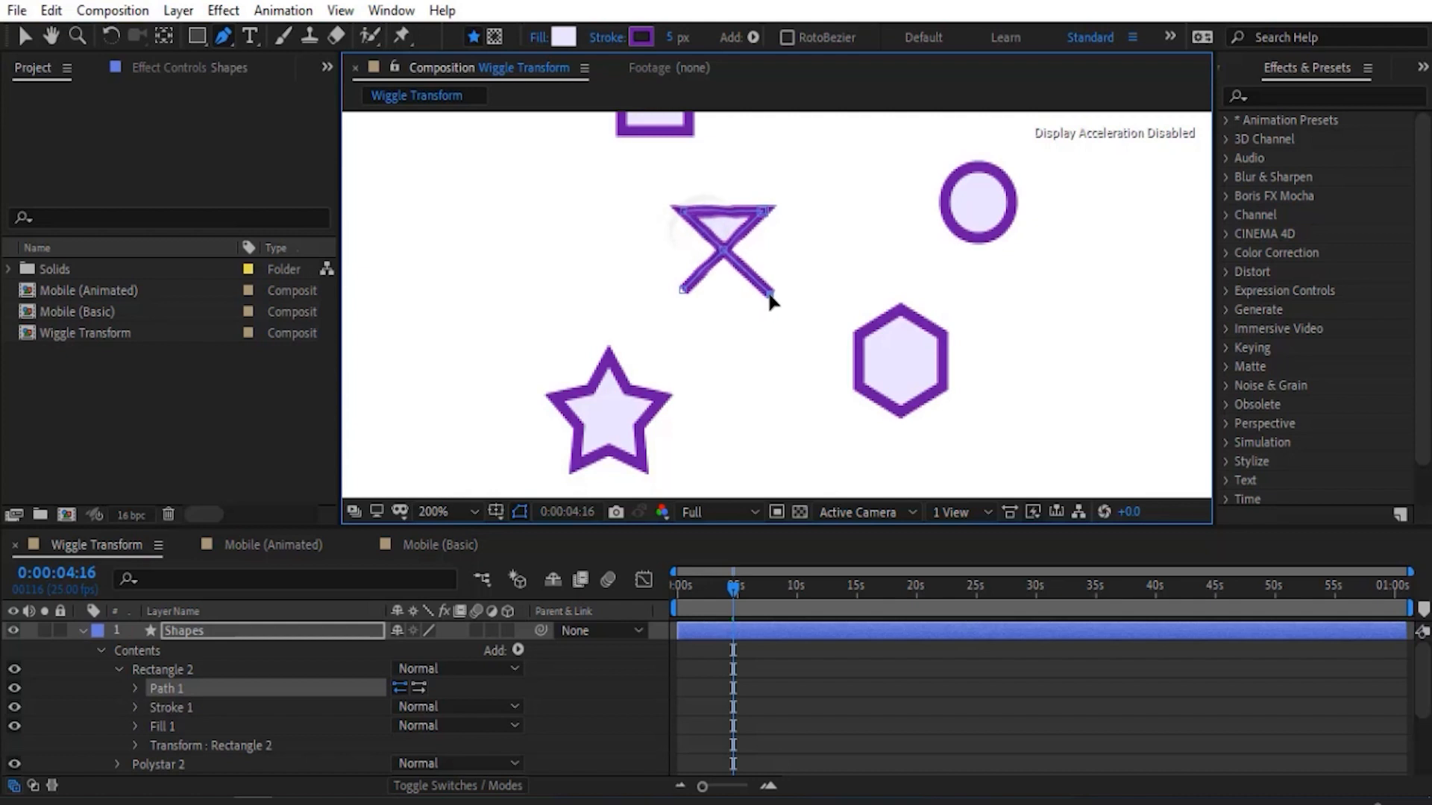
- Open the closed path of Rectangle 2 and set its fill to none, leaving a plain stroked X
right_click(685, 209)
mouse_move(925, 185)
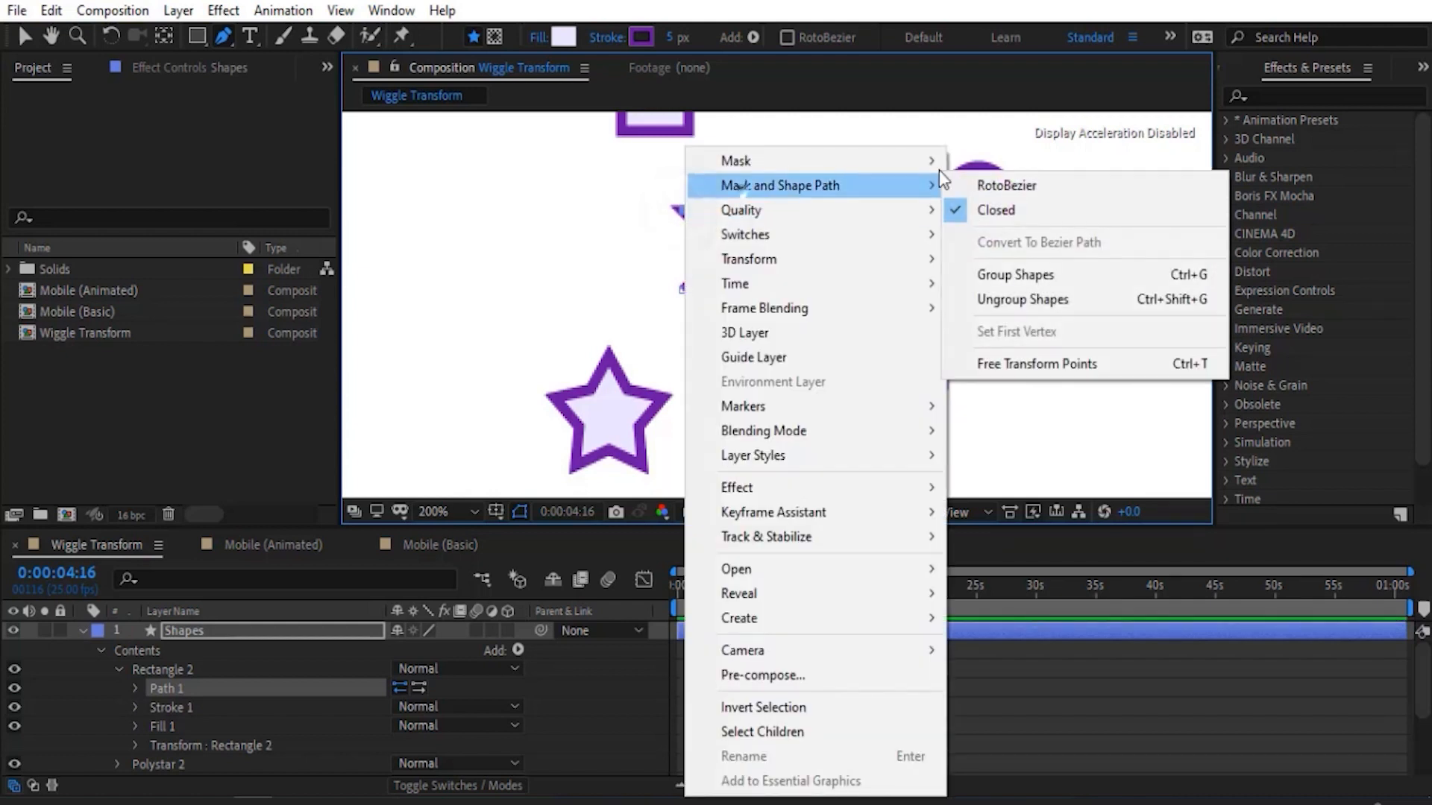
click(988, 215)
click(538, 37)
click(609, 333)
click(697, 458)
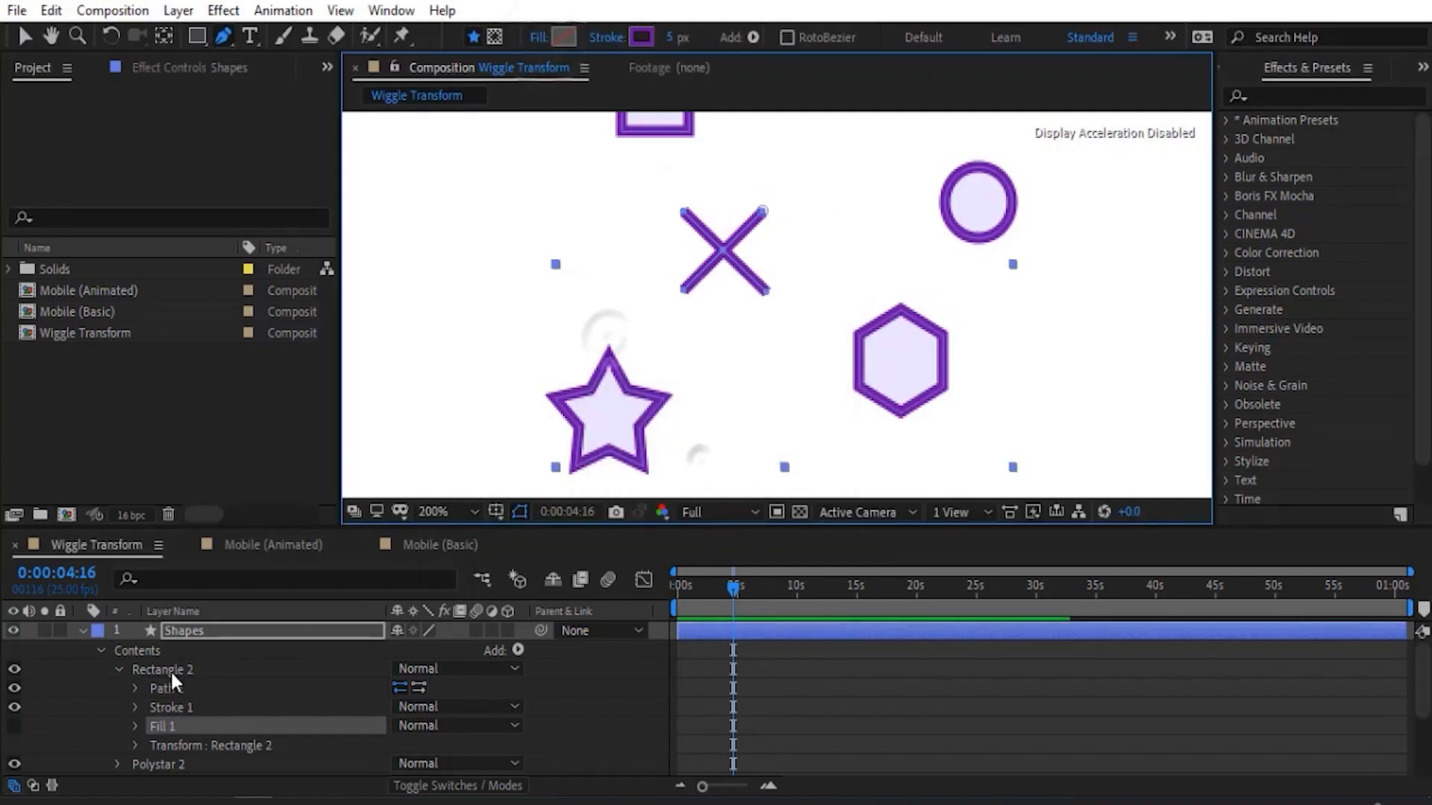
- Collapse Rectangle 2, show Wiggle Transform 1 again and preview the X wiggling with the other shapes
click(170, 670)
click(120, 670)
key(comma)
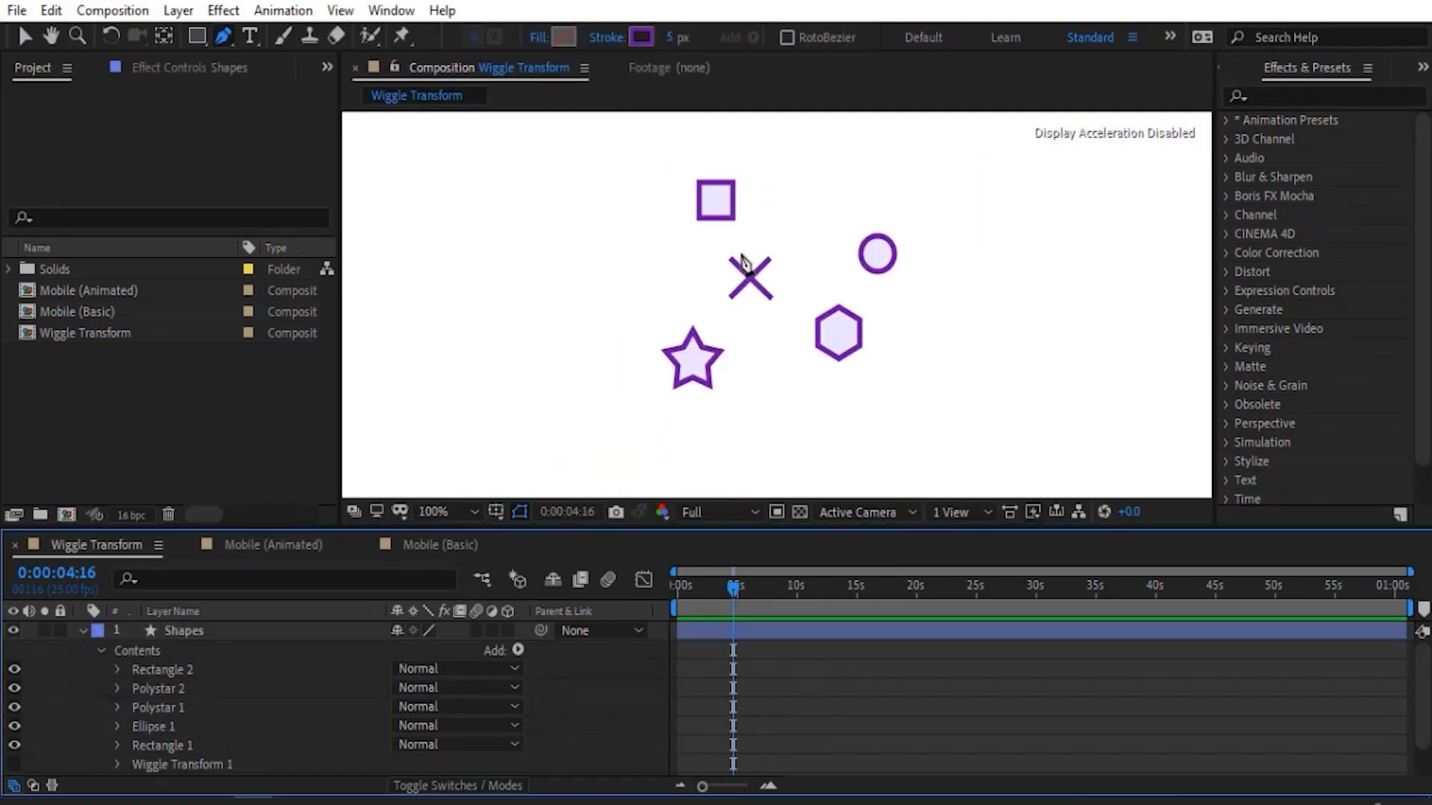
click(24, 35)
click(13, 763)
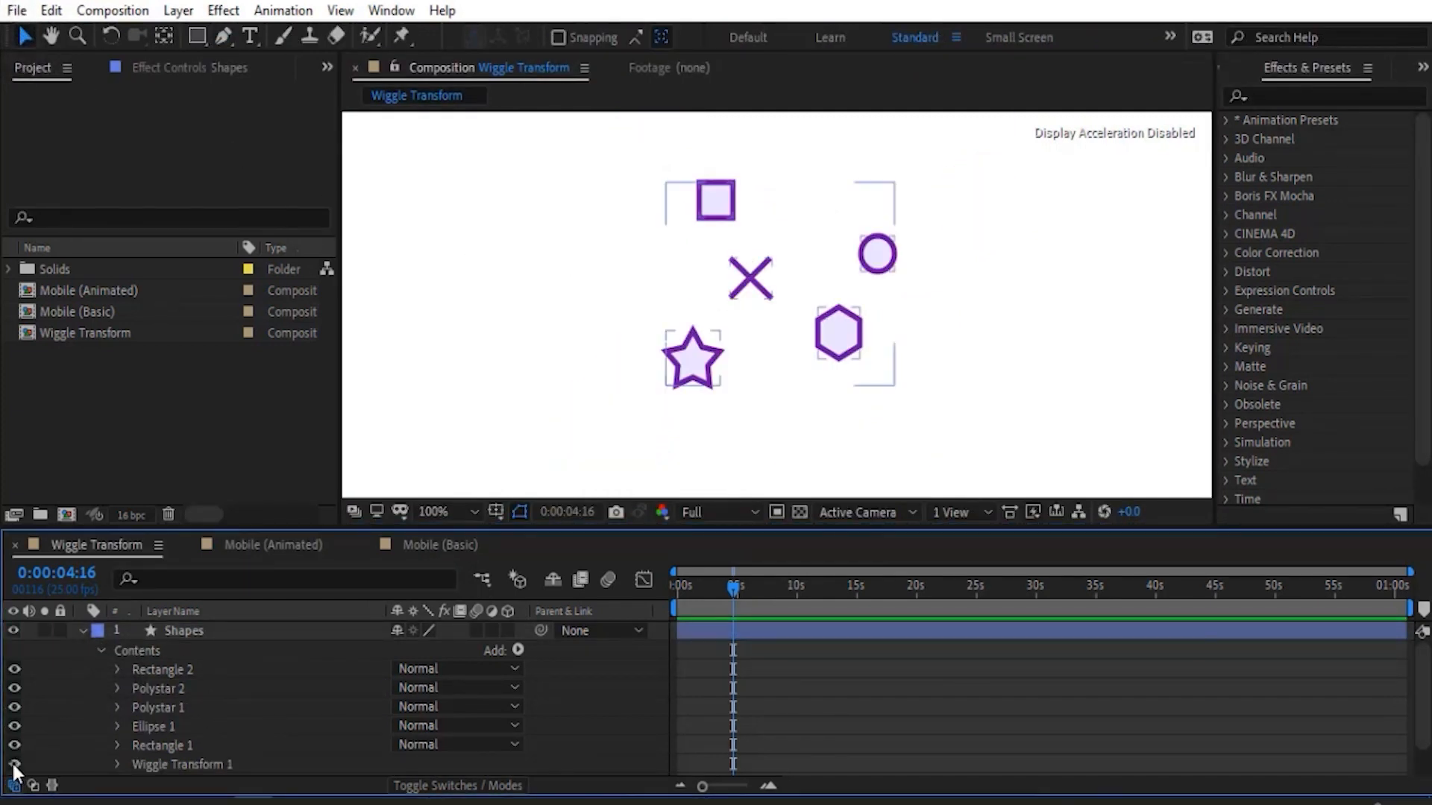
key(space)
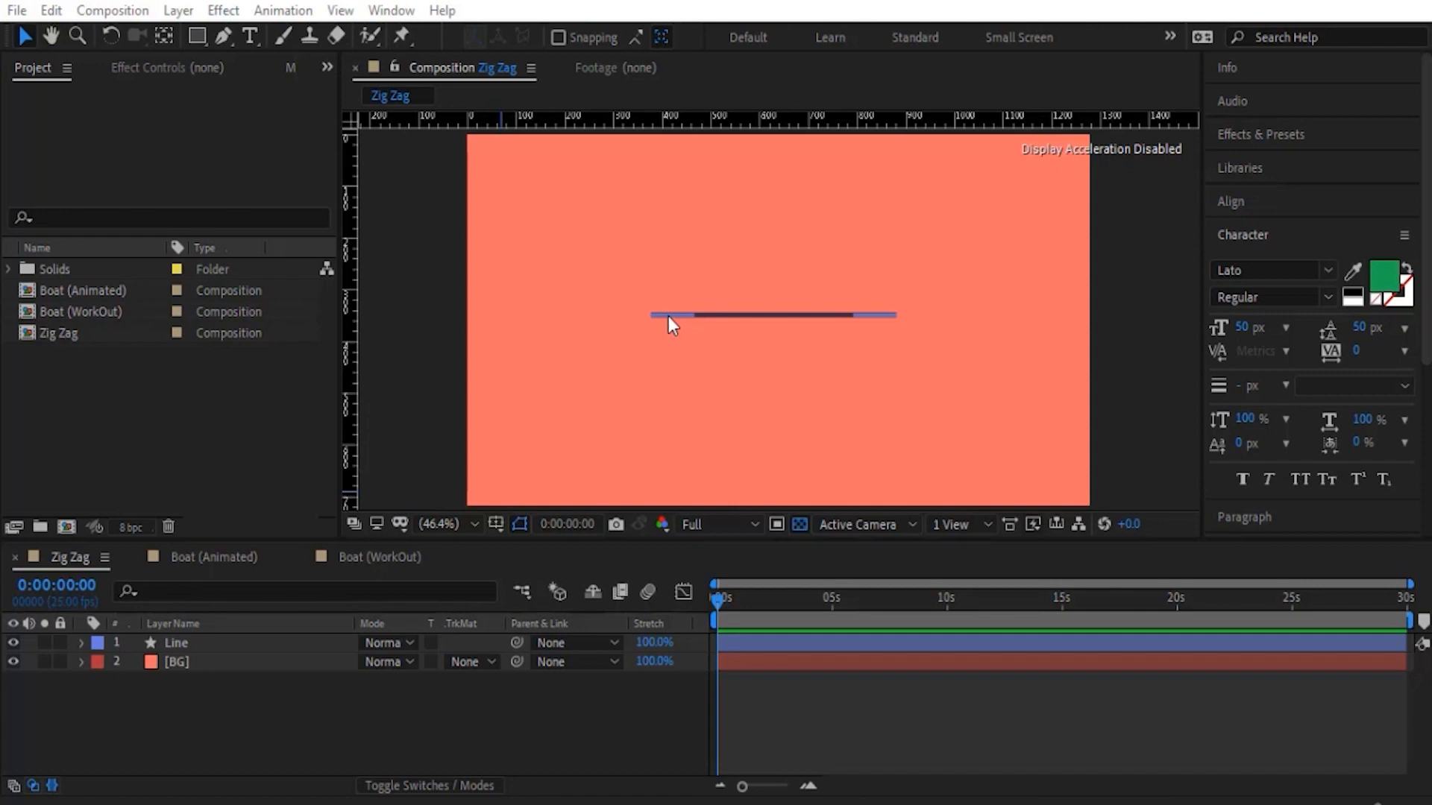
- Add a Zig Zag operator to the Line layer in the Zig Zag composition and deselect the layer
click(208, 642)
click(82, 642)
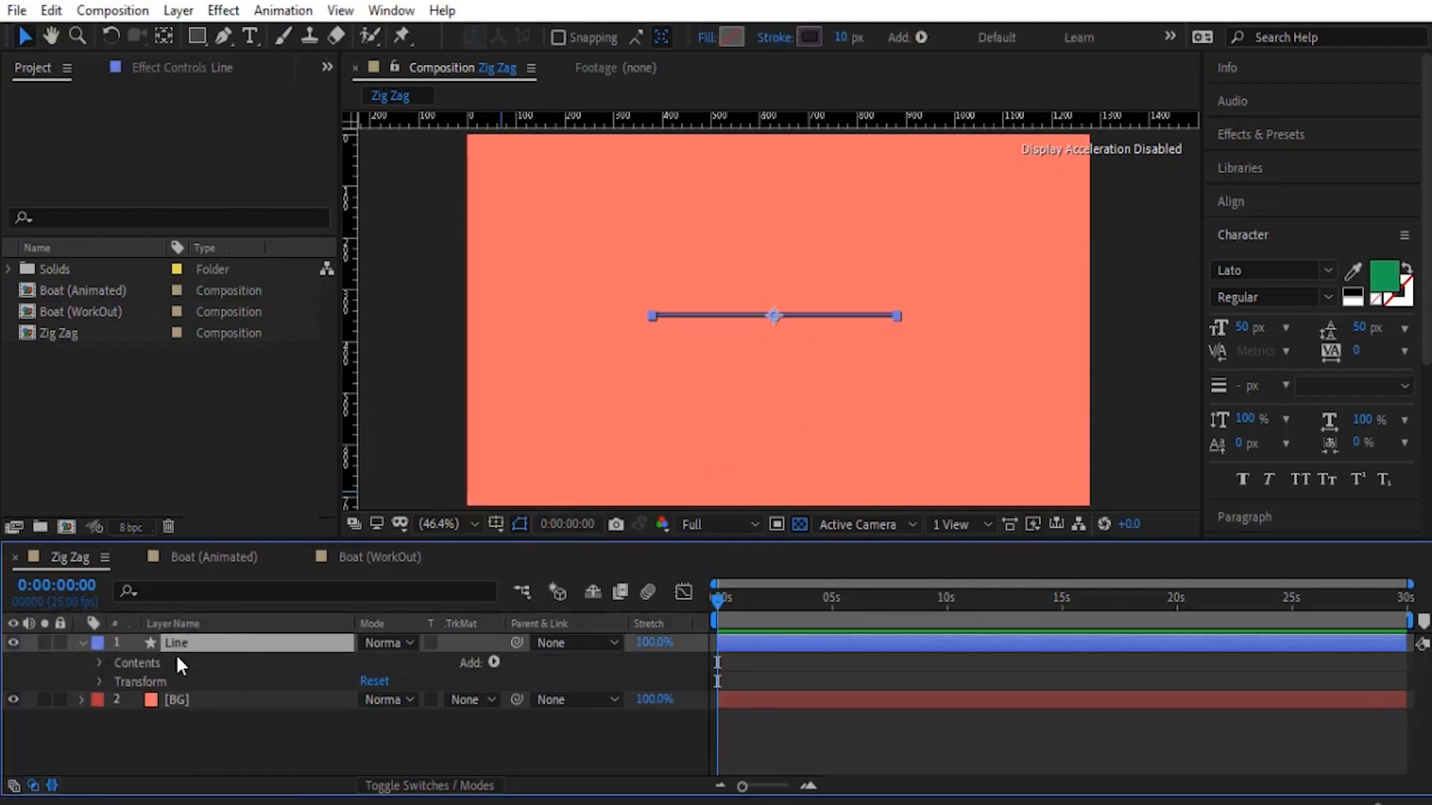
click(494, 662)
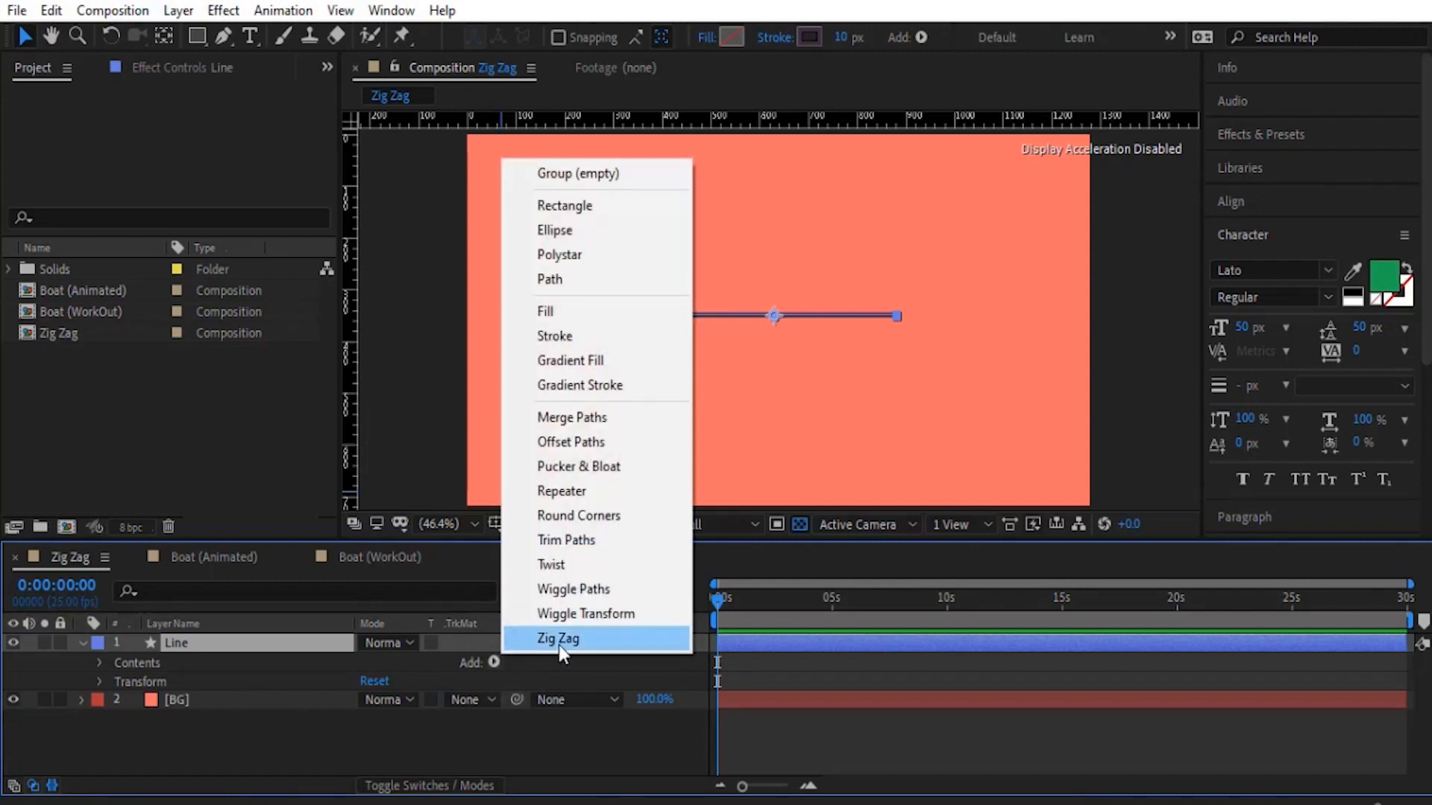
click(558, 640)
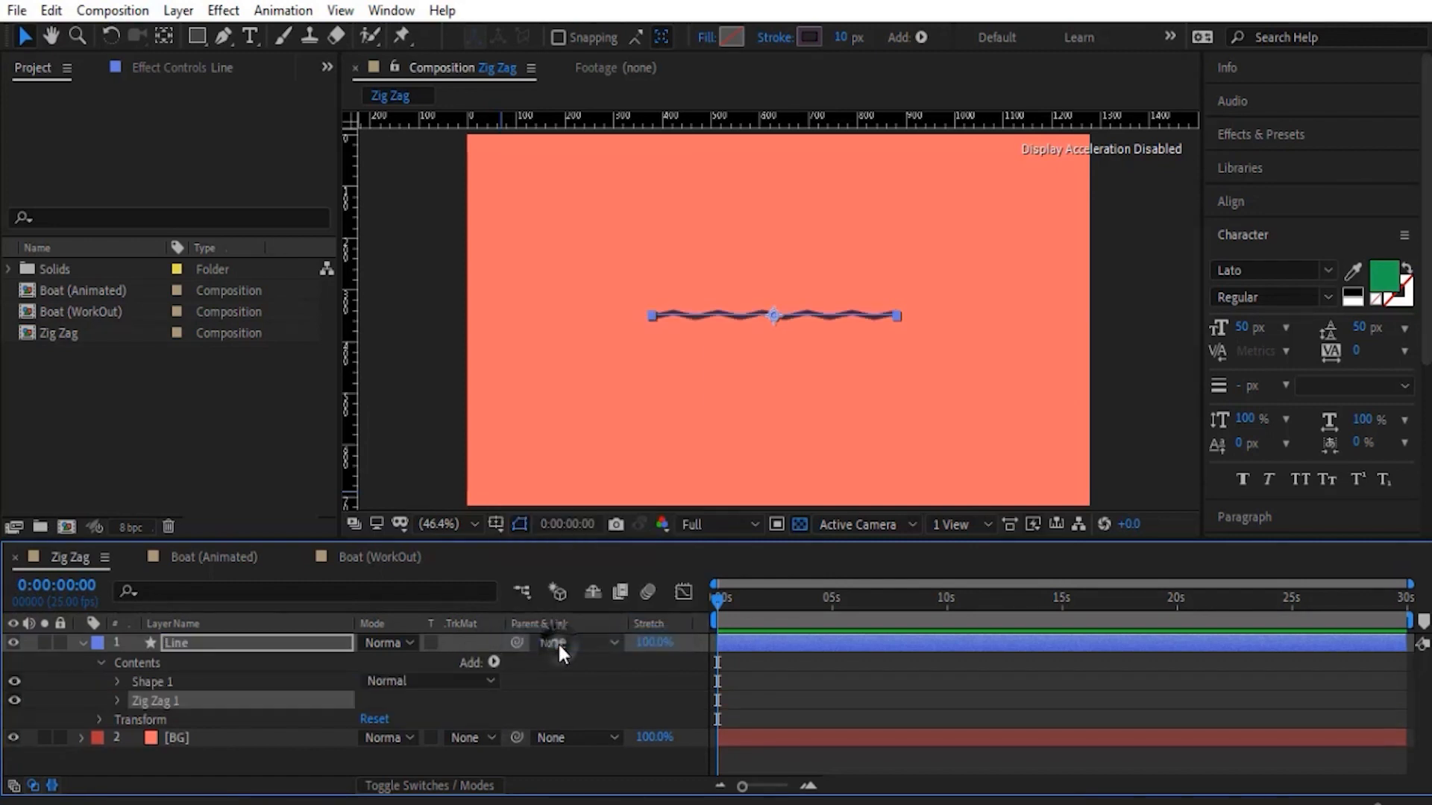
click(86, 694)
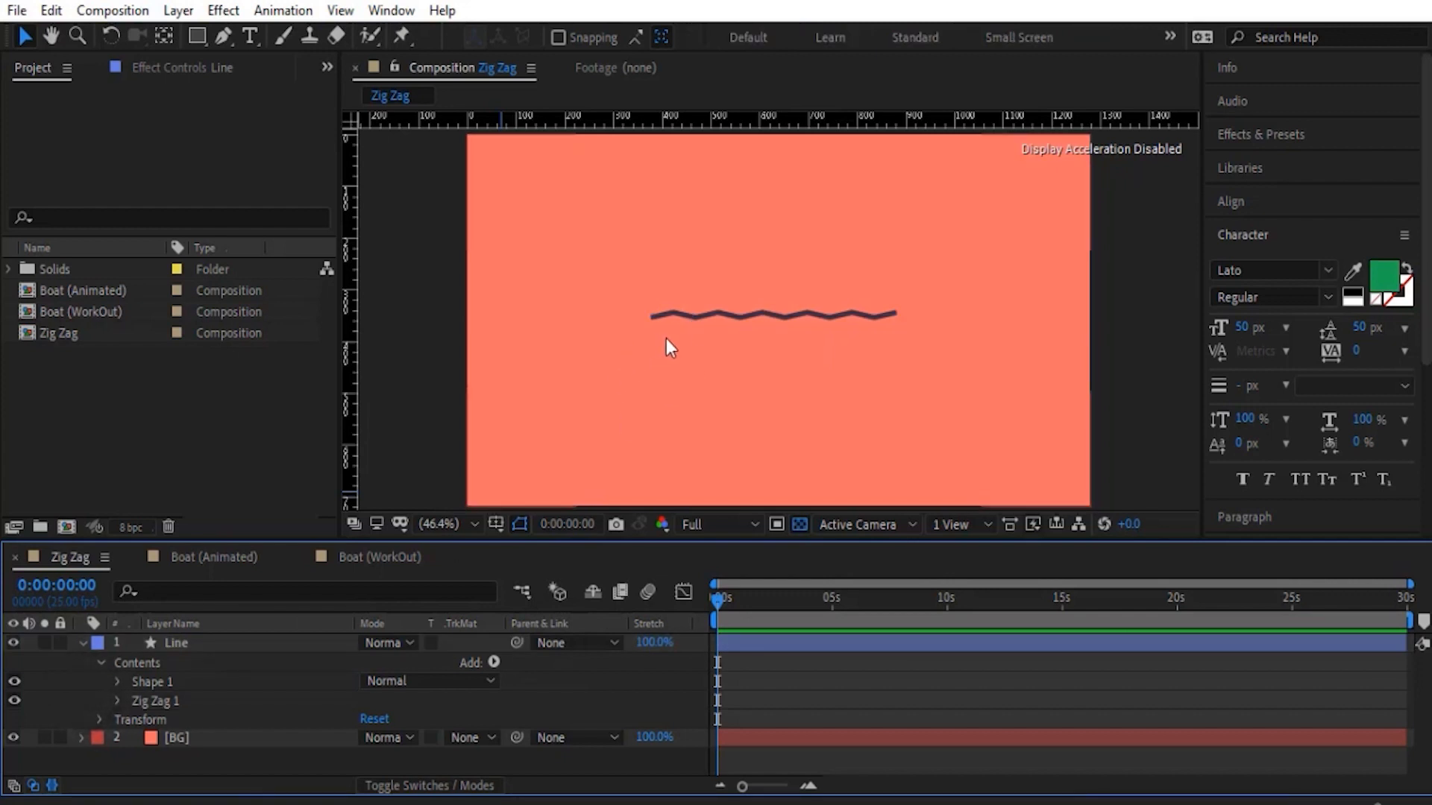
- Set the Size of Zig Zag 1 on the Line layer to 19 and try adjusting its Ridges per segment
click(115, 701)
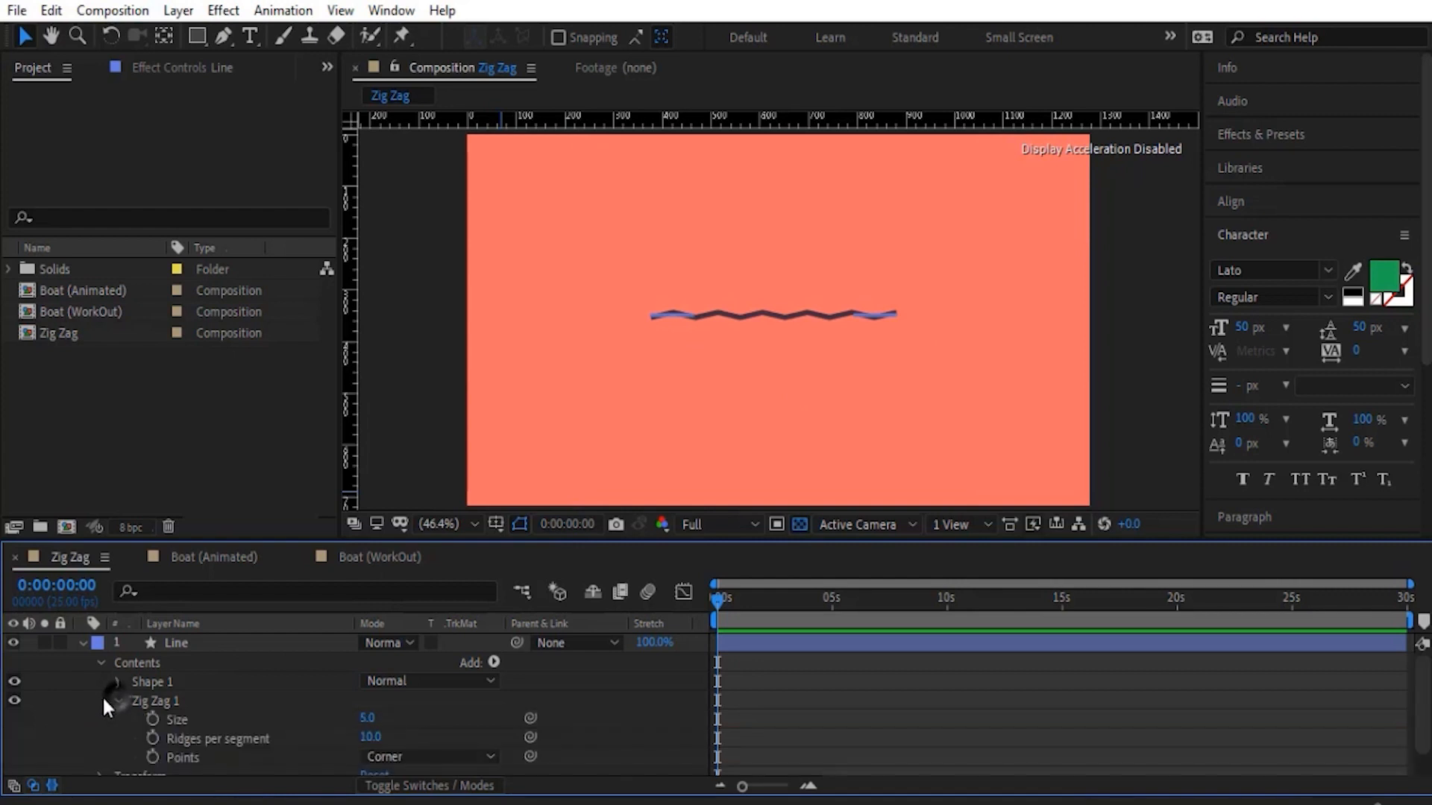
scroll(105, 701, down, 2)
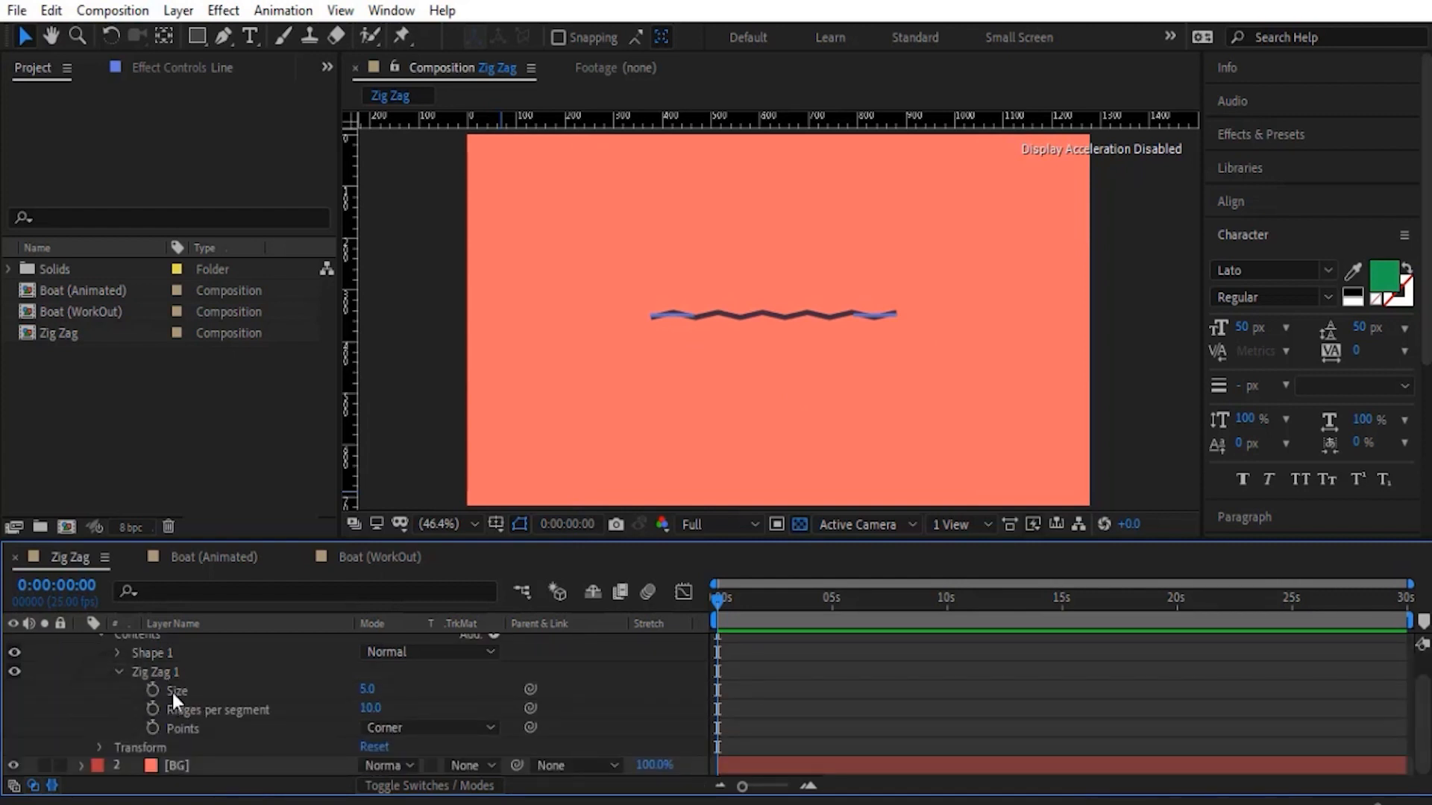
mouse_move(371, 689)
mouse_down()
mouse_move(387, 689)
mouse_move(354, 690)
mouse_move(371, 690)
mouse_up()
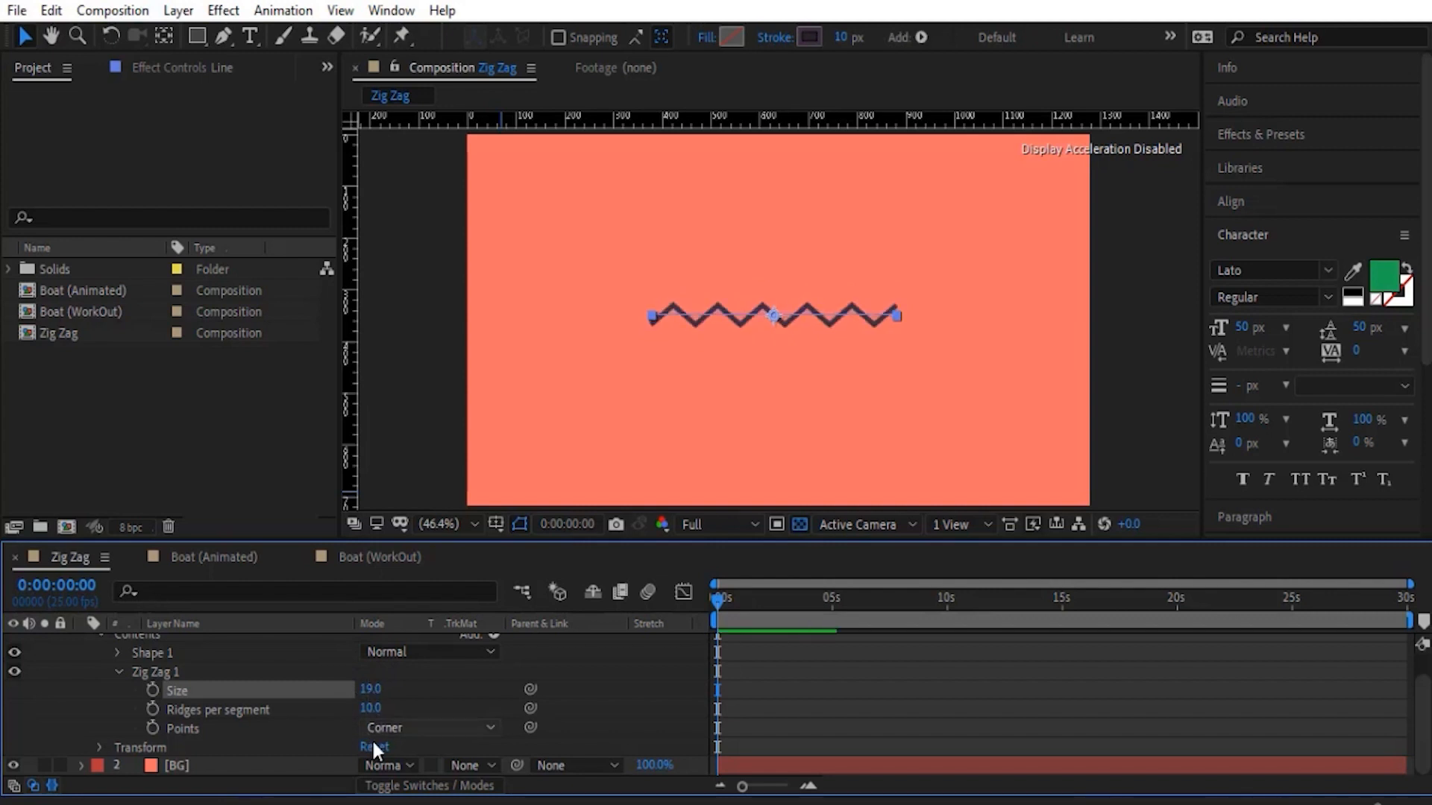
click(227, 714)
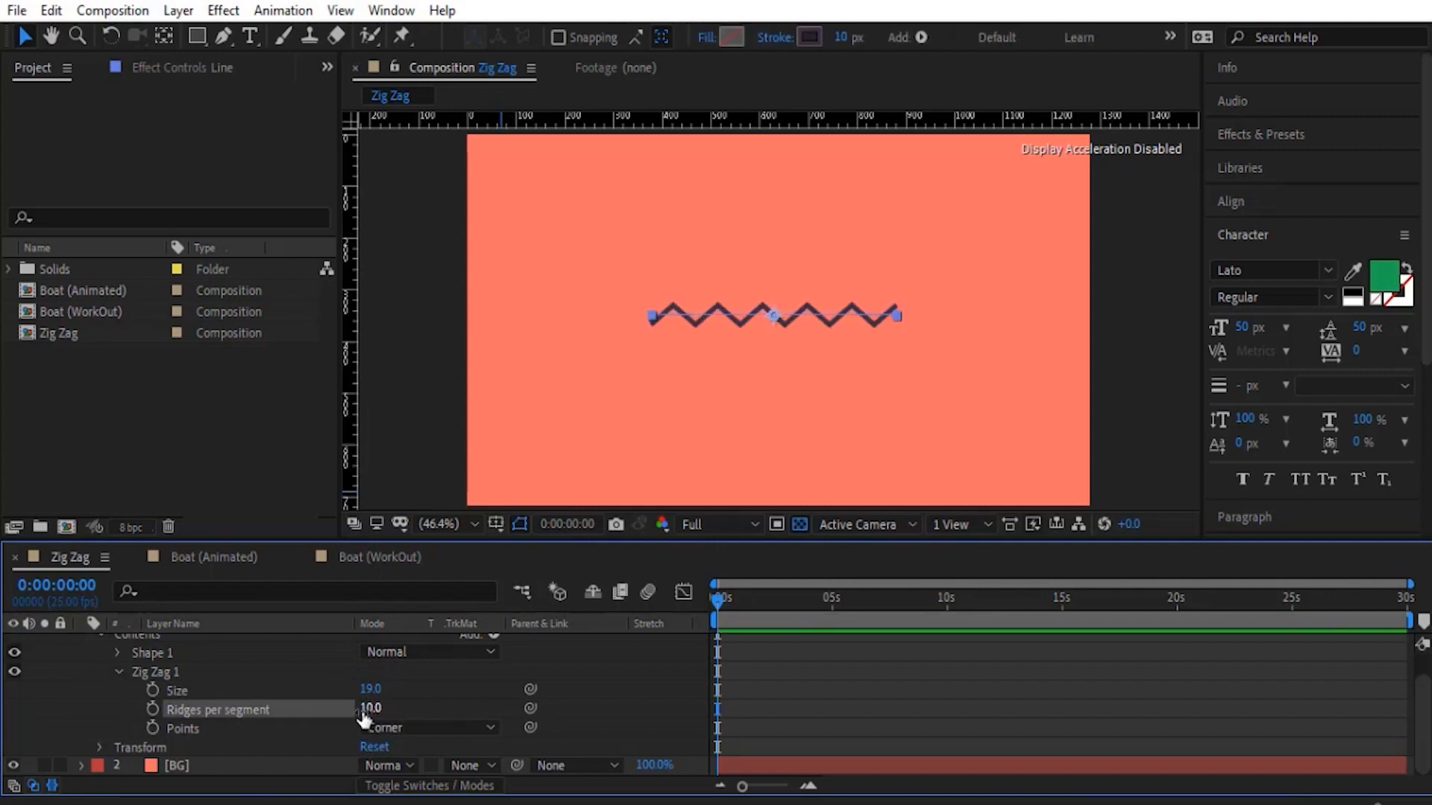
drag(373, 712, 373, 713)
- Change the Points option of Zig Zag 1 to Smooth, deselect it and collapse the Line layer
click(410, 728)
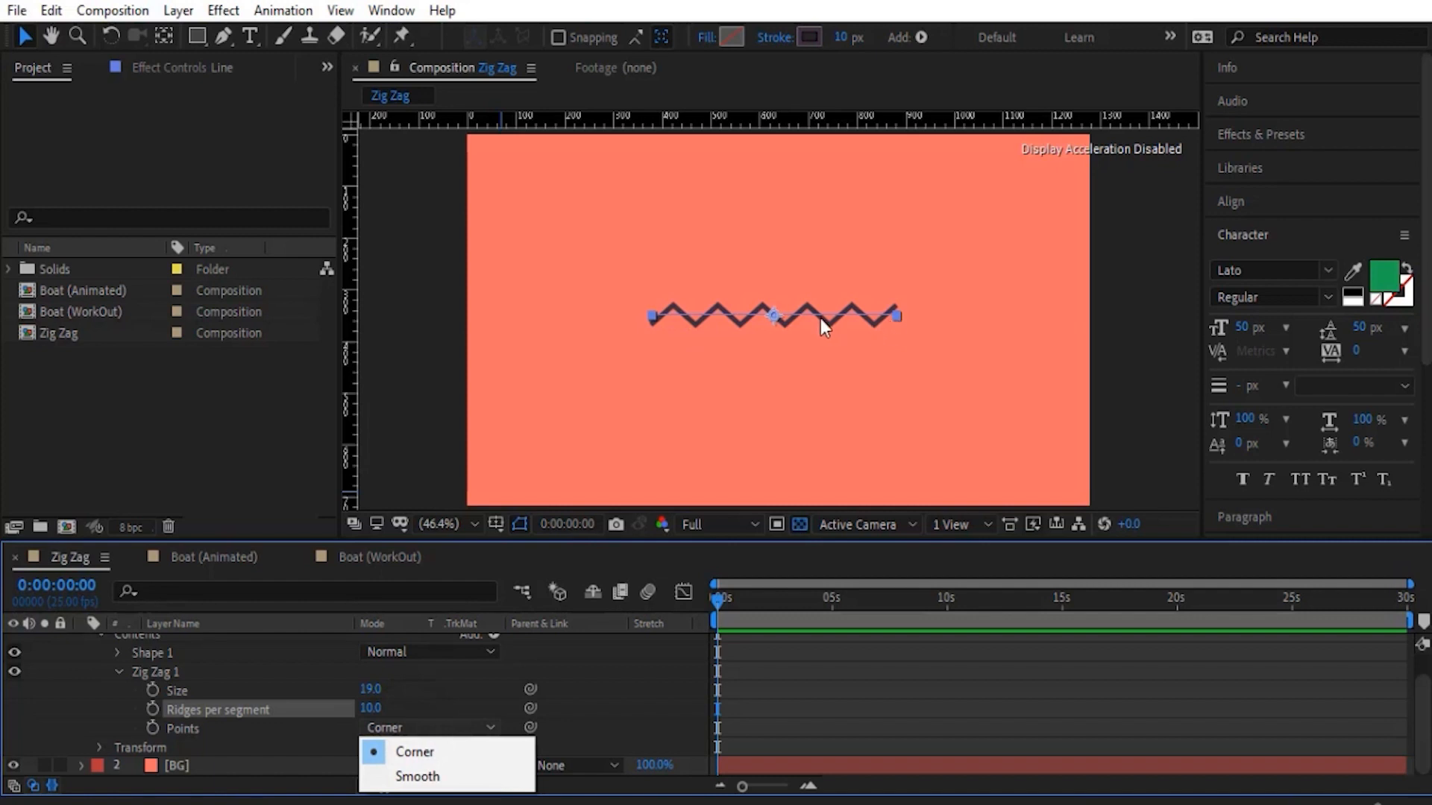
click(503, 776)
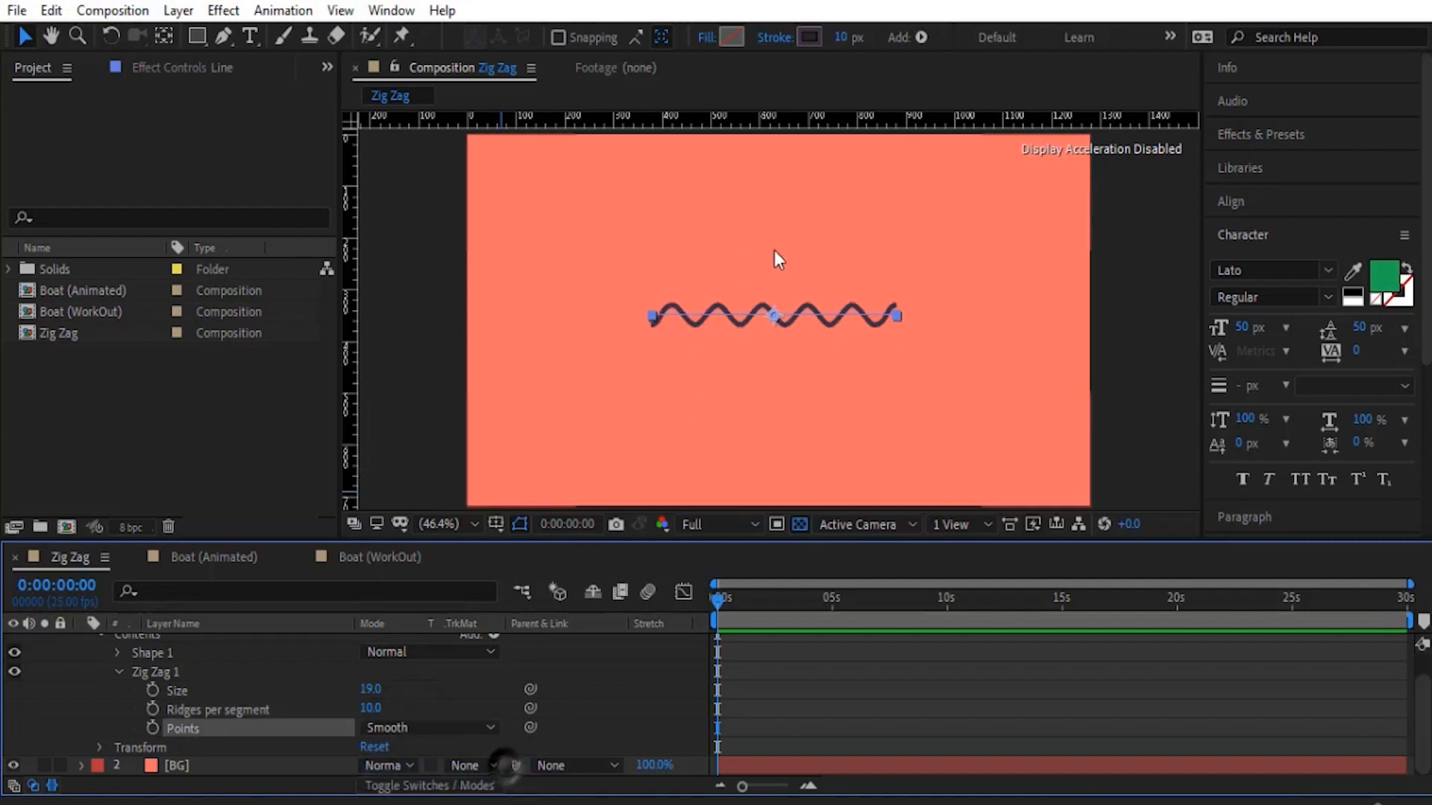
click(577, 718)
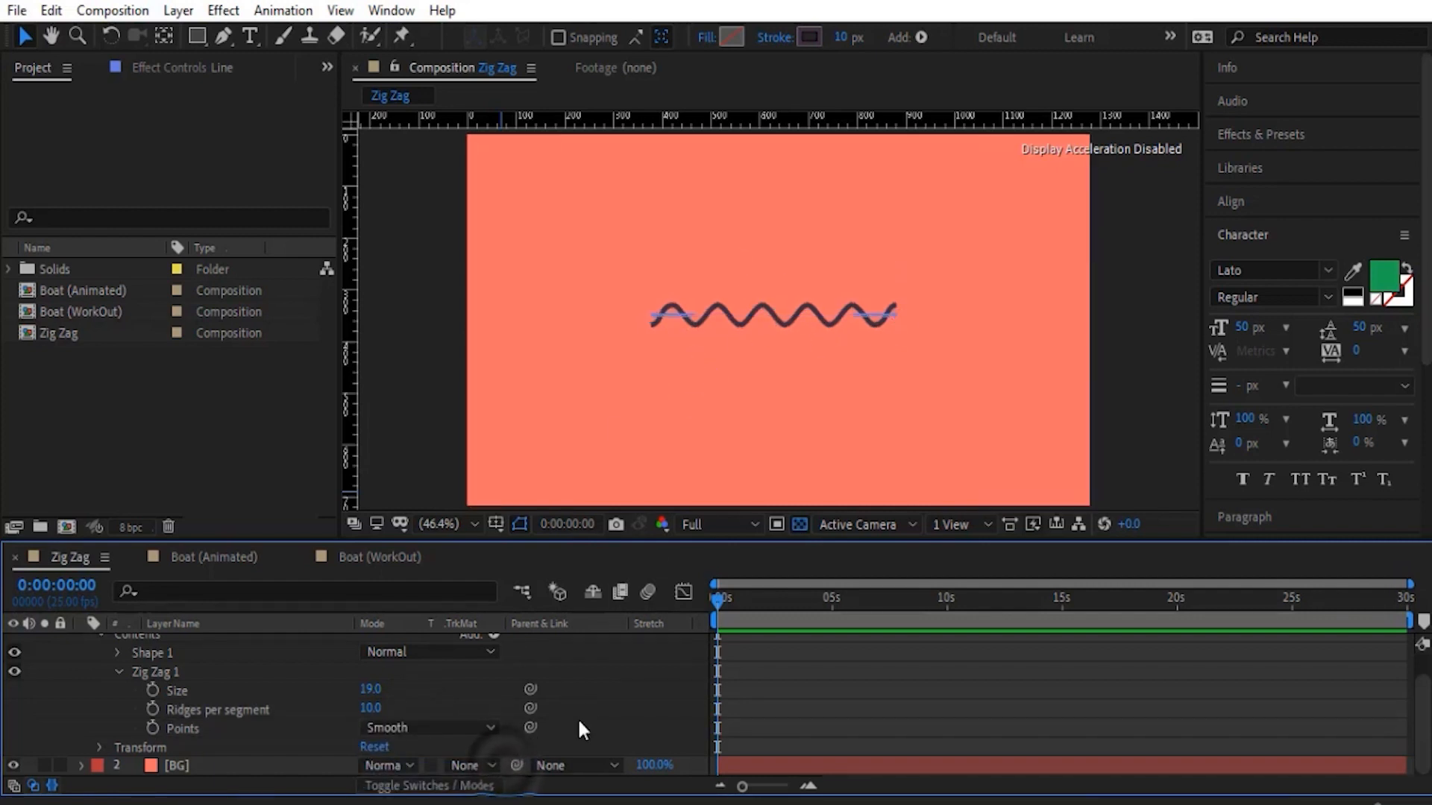
click(673, 310)
click(83, 643)
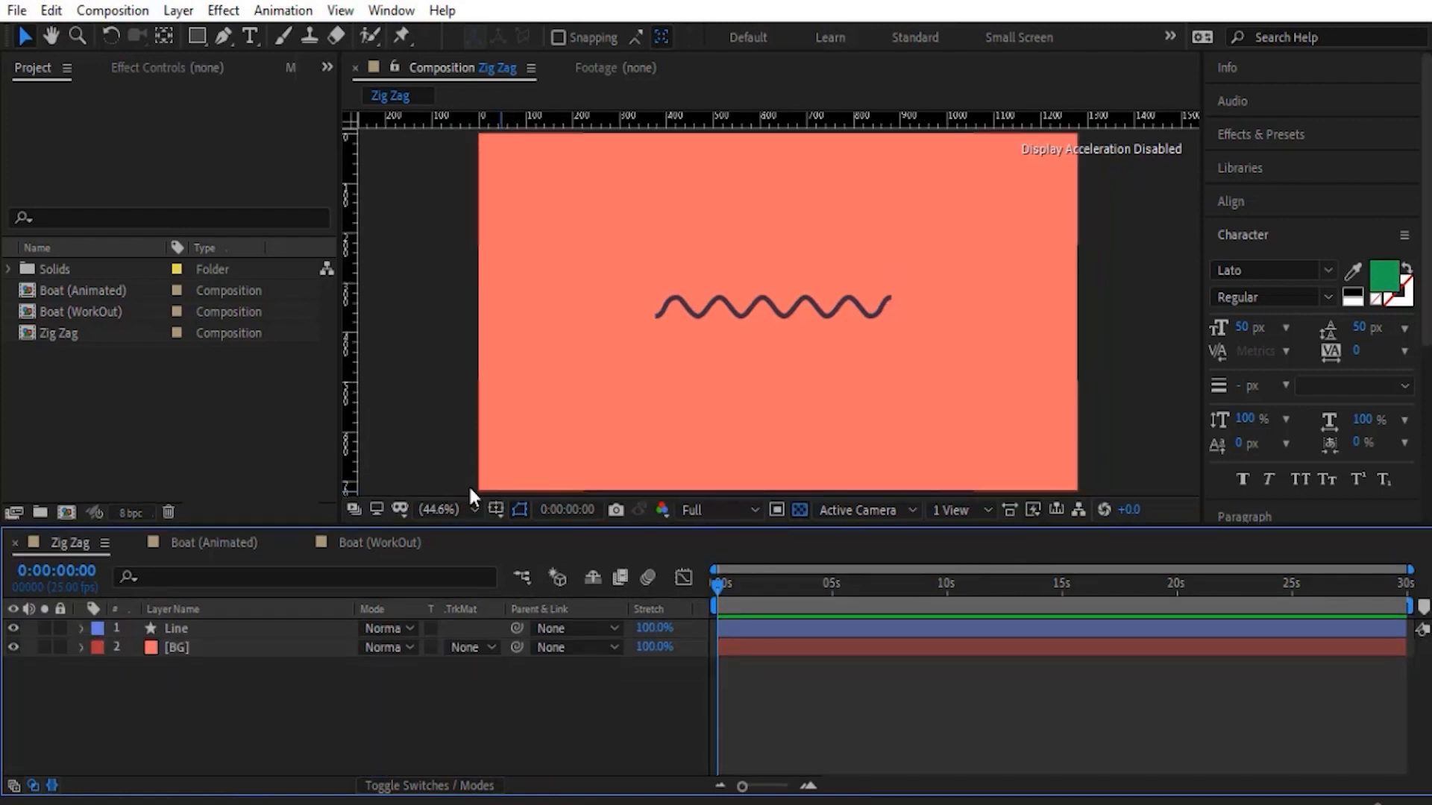
- Open the Boat (Animated) composition and preview its animation from the first frame
click(229, 551)
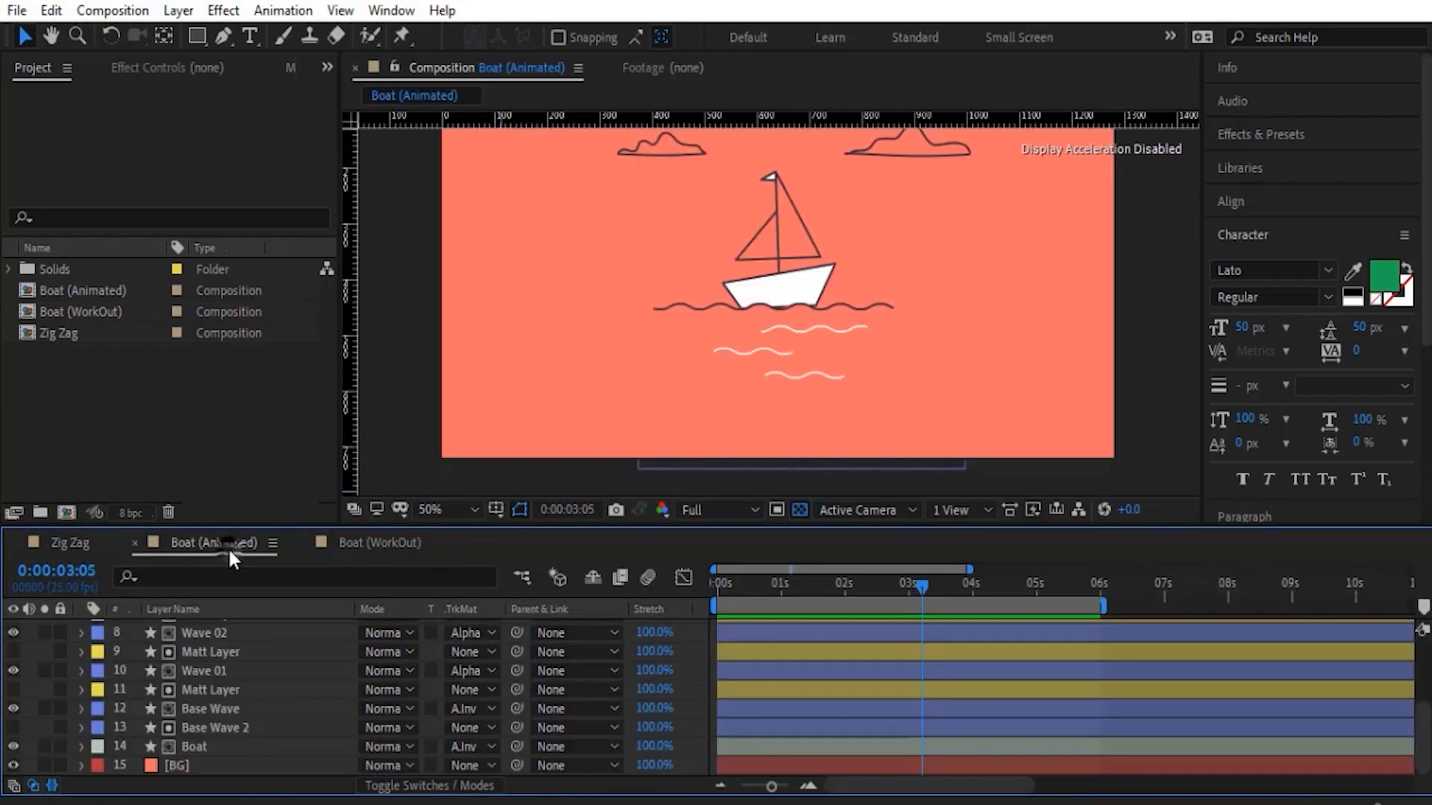
click(721, 592)
key(space)
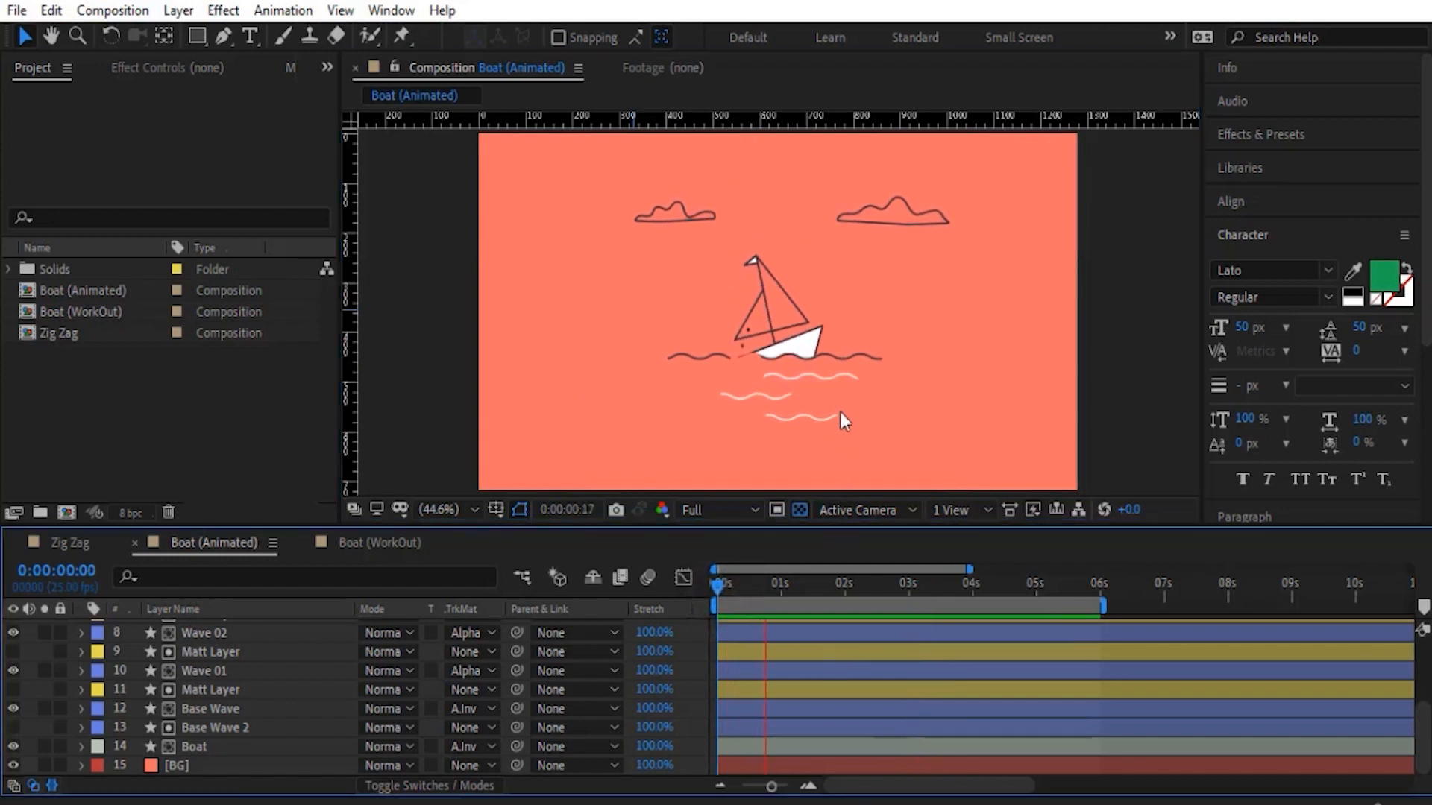